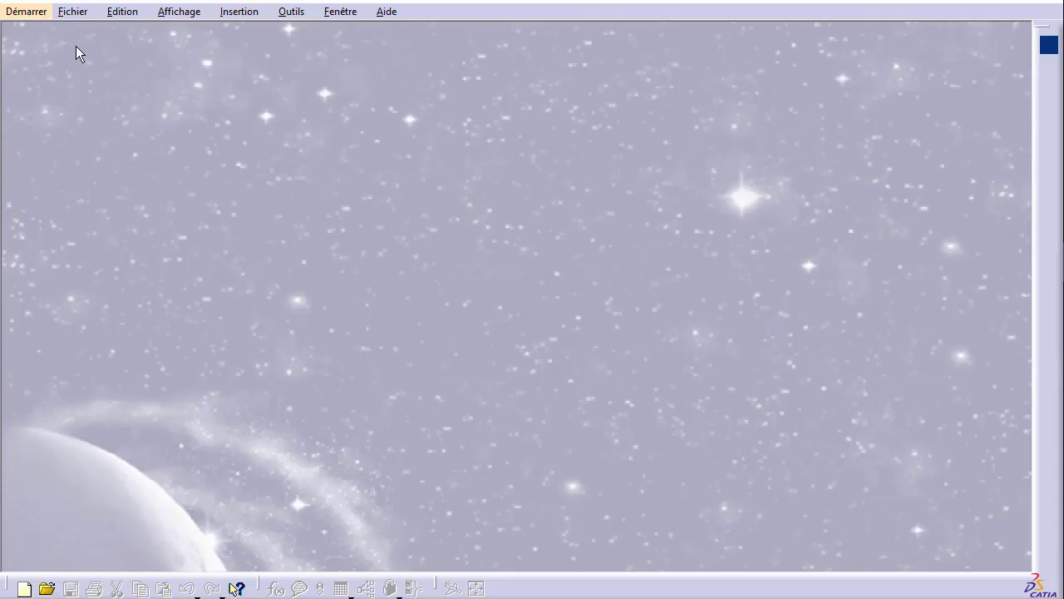
# From the Start menu, create a new Part Design part named TEST12.
pyautogui.click(38, 12)
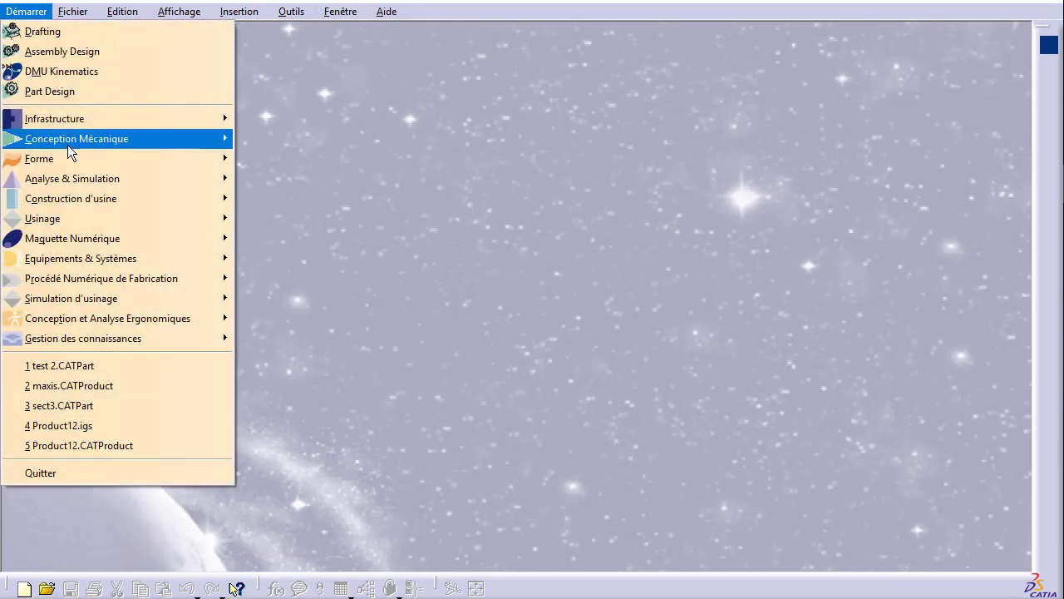
pyautogui.moveTo(76, 138)
pyautogui.click(292, 138)
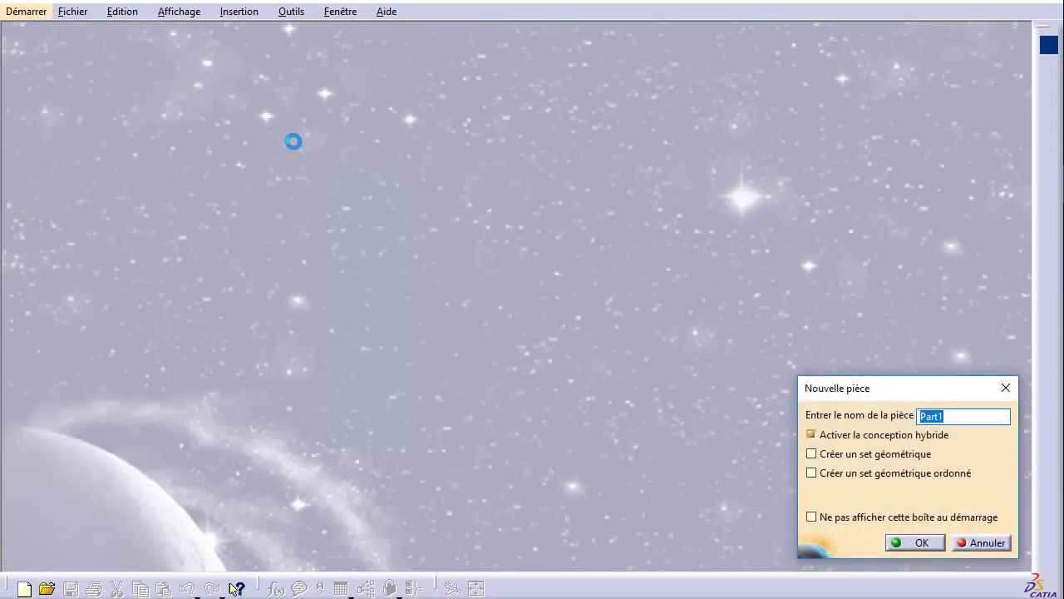
pyautogui.write('TEST12')
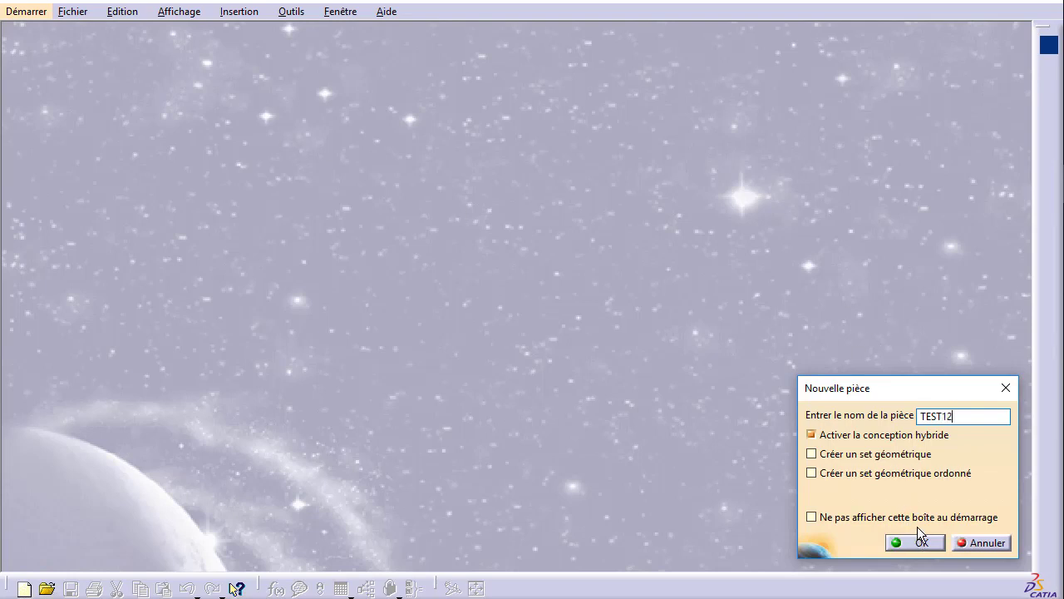
pyautogui.click(917, 540)
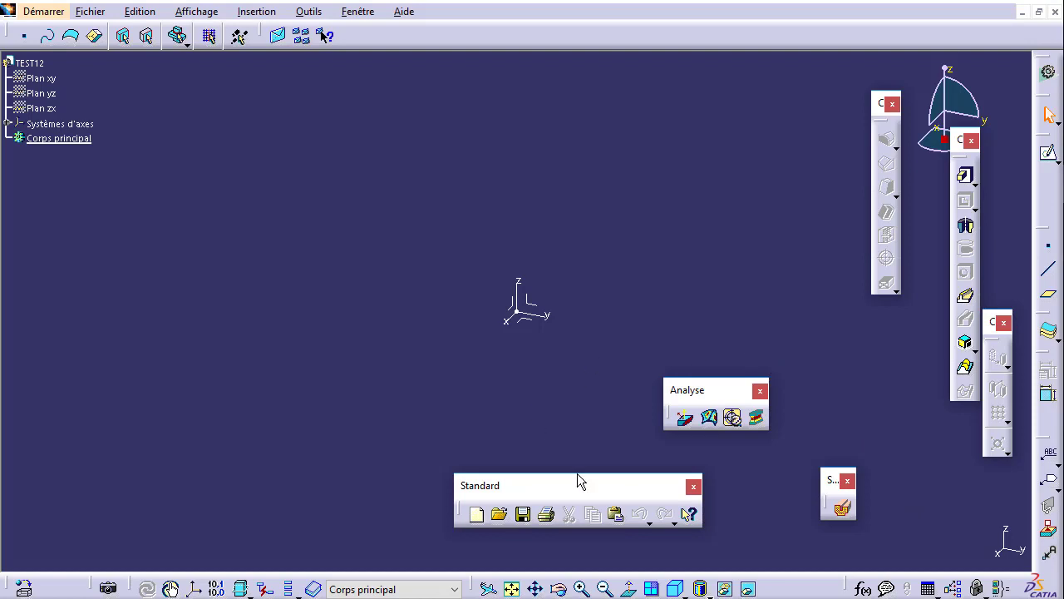
pyautogui.moveTo(578, 478); pyautogui.dragTo(598, 499)
# On a reference plane, sketch a five-segment profile: low line, rising slant, raised top, falling slant, low line.
pyautogui.click(1049, 155)
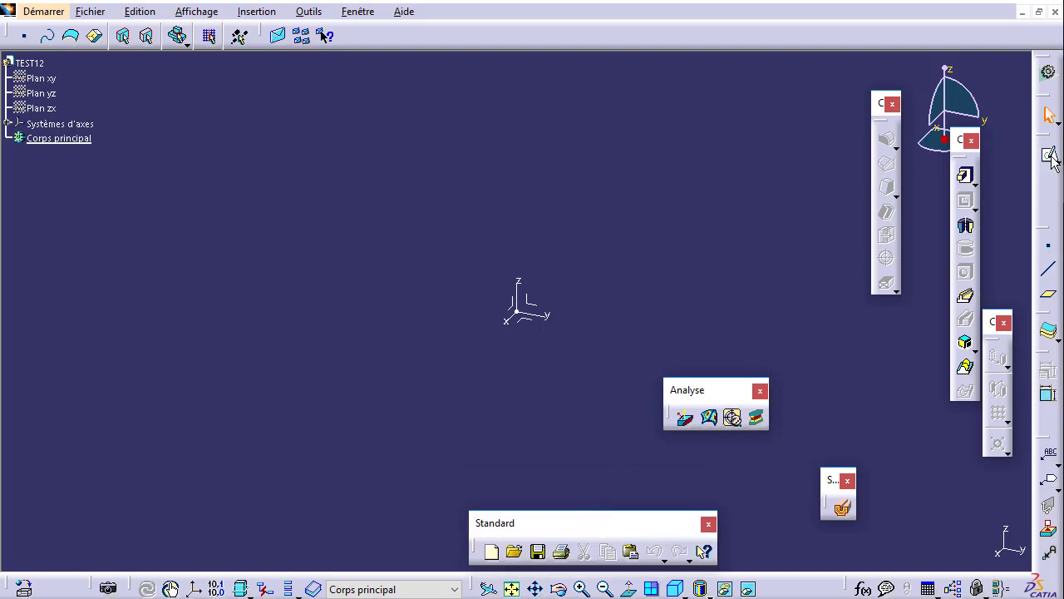
pyautogui.click(532, 302)
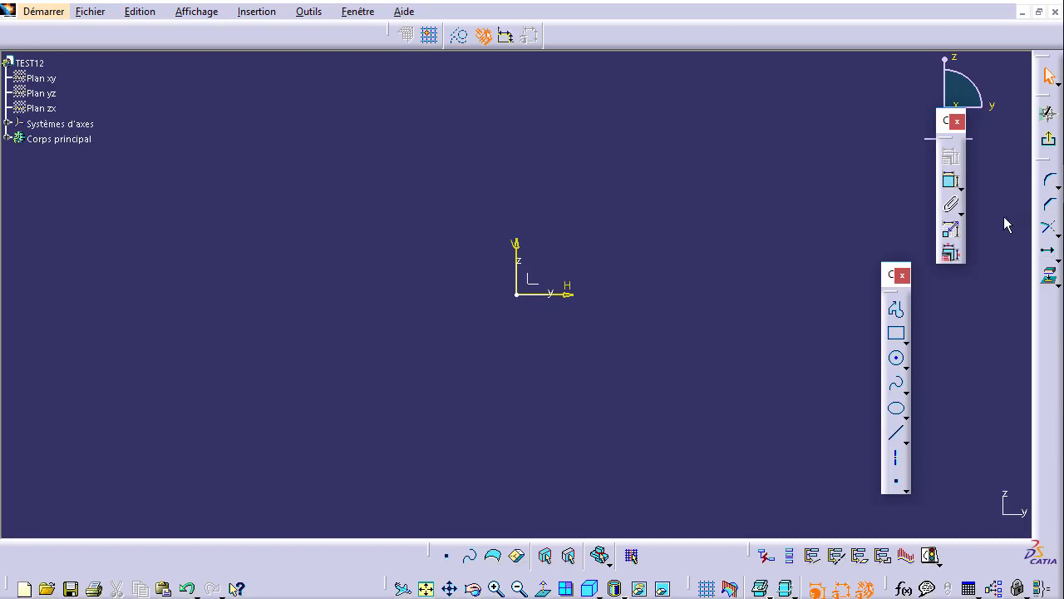
pyautogui.click(901, 309)
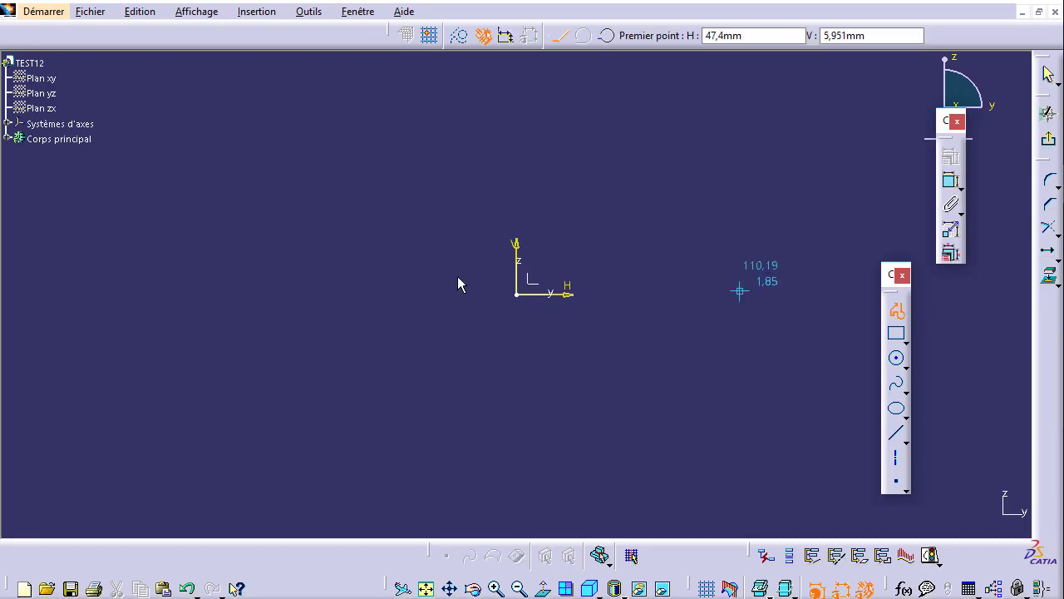
pyautogui.click(281, 294)
pyautogui.click(390, 294)
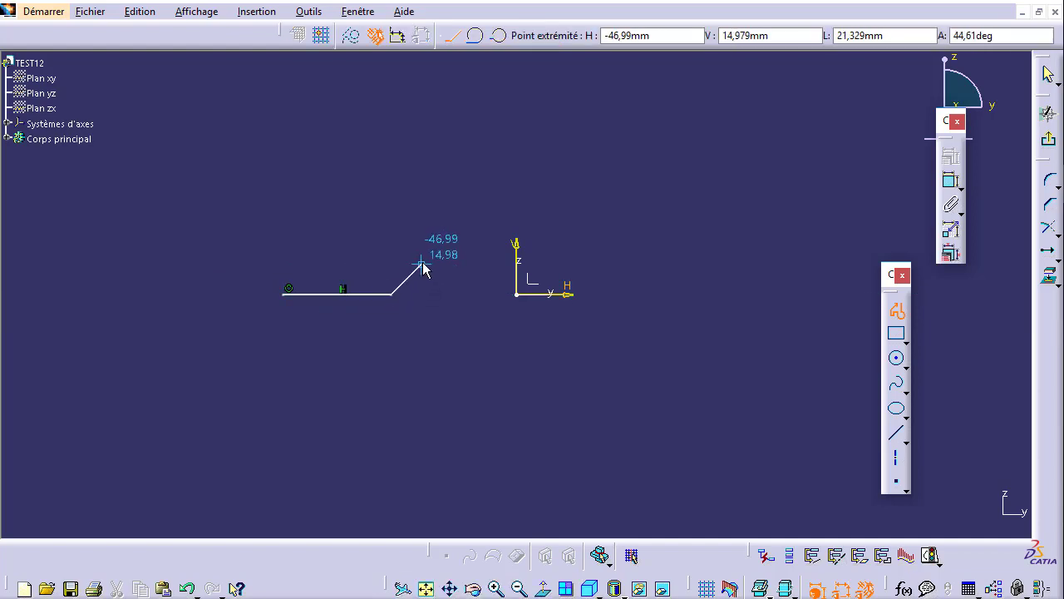
pyautogui.click(431, 246)
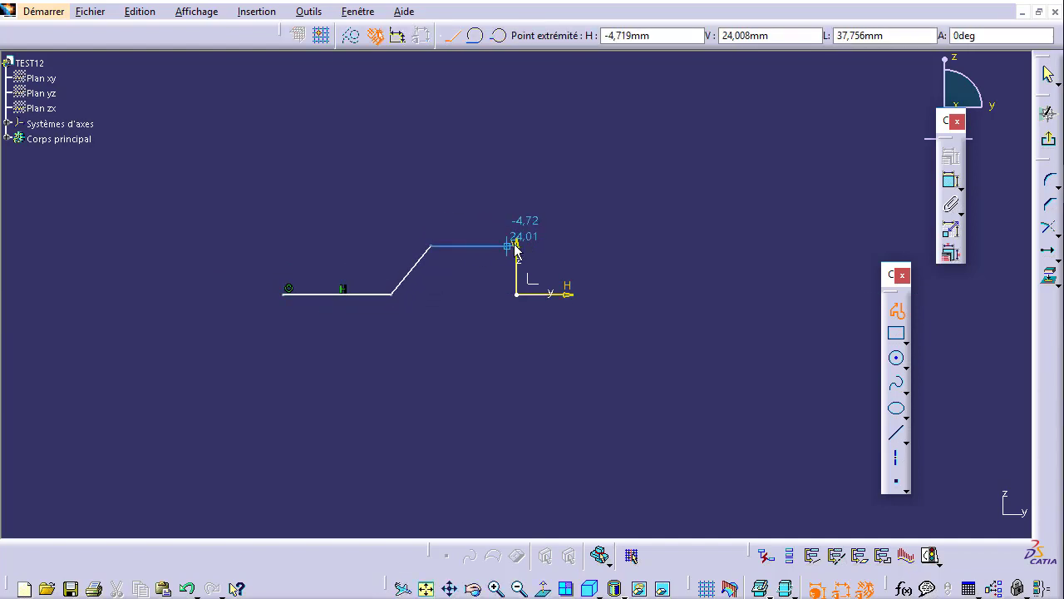
pyautogui.click(627, 246)
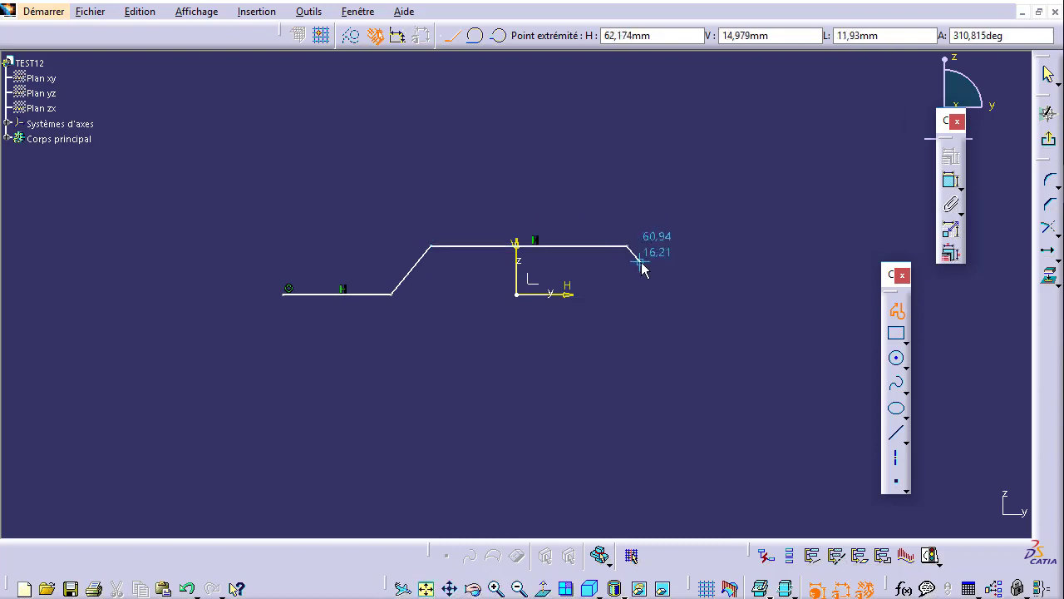
pyautogui.click(658, 294)
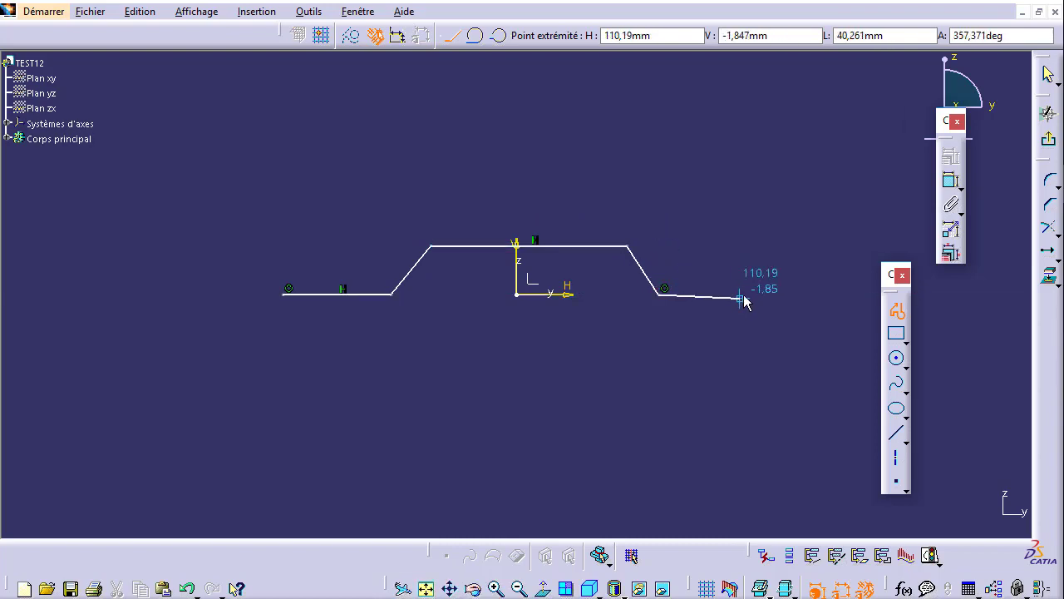
pyautogui.doubleClick(748, 294)
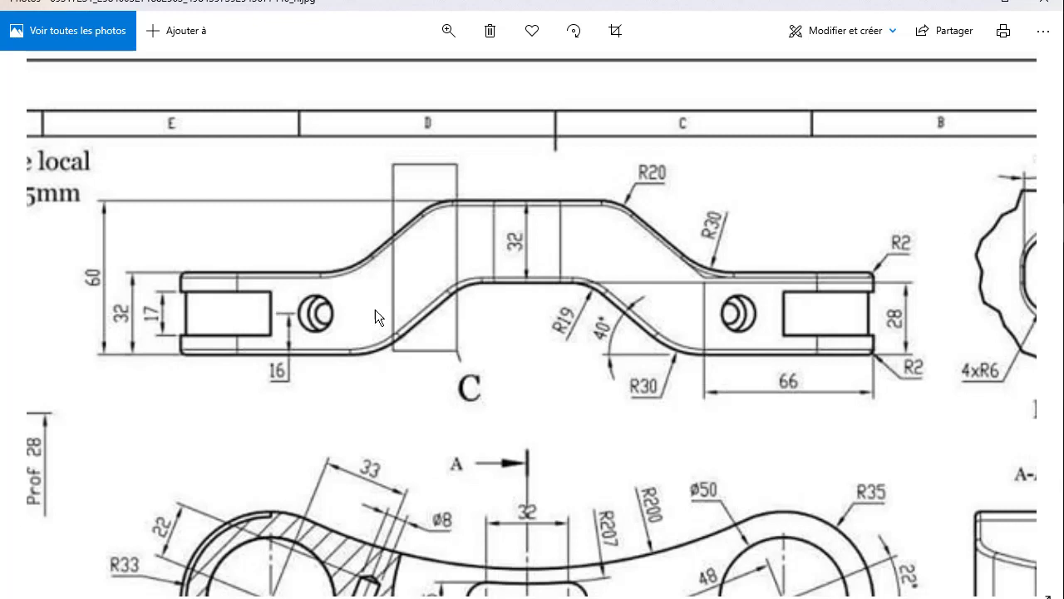
pyautogui.moveTo(973, 219)
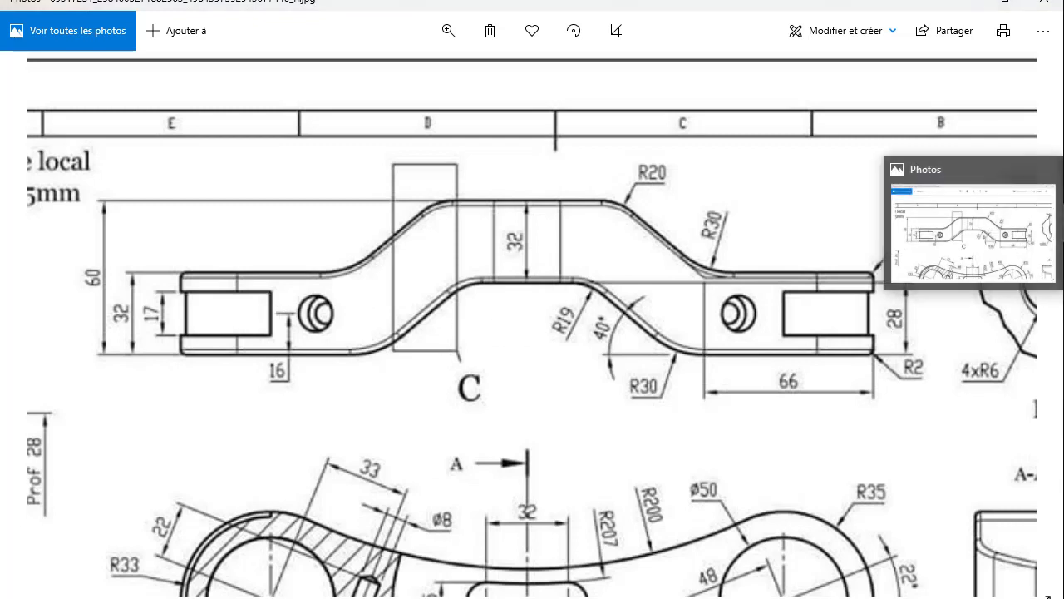
# Dimension the raised top line's height at 28 mm.
pyautogui.click(964, 192)
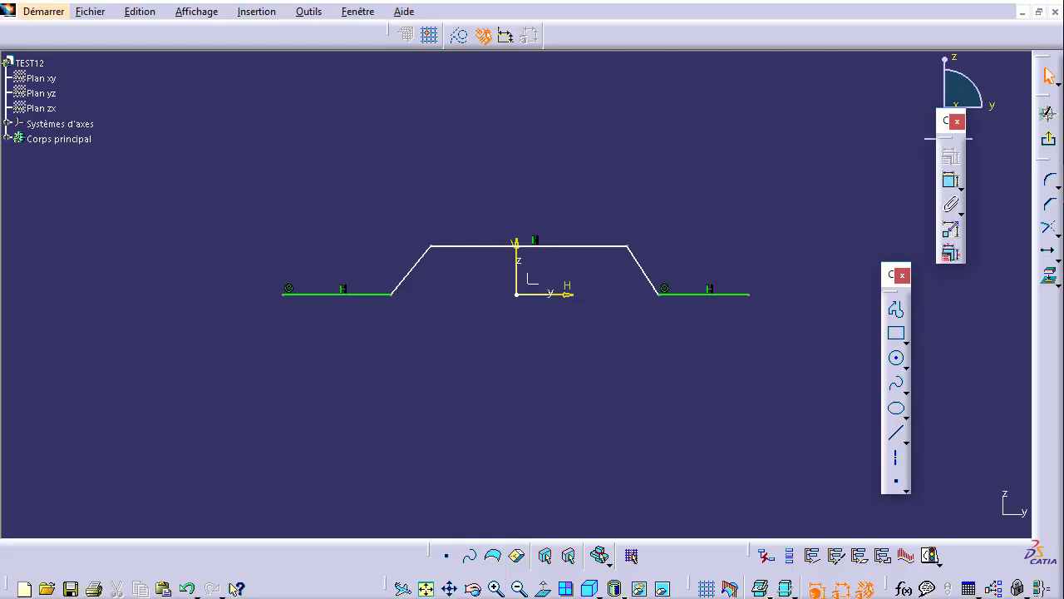
pyautogui.click(568, 293)
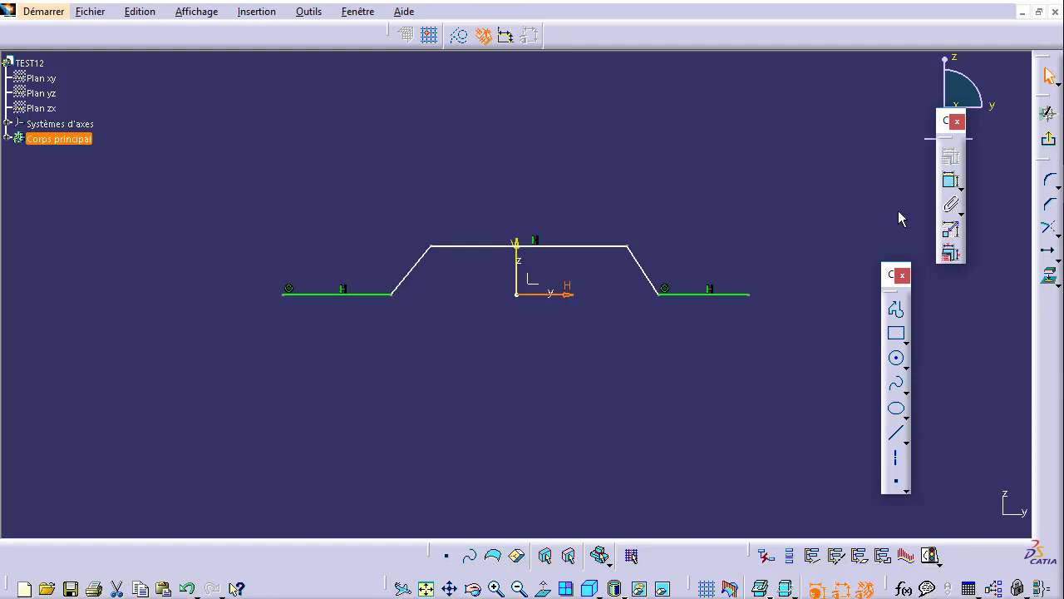
pyautogui.click(952, 182)
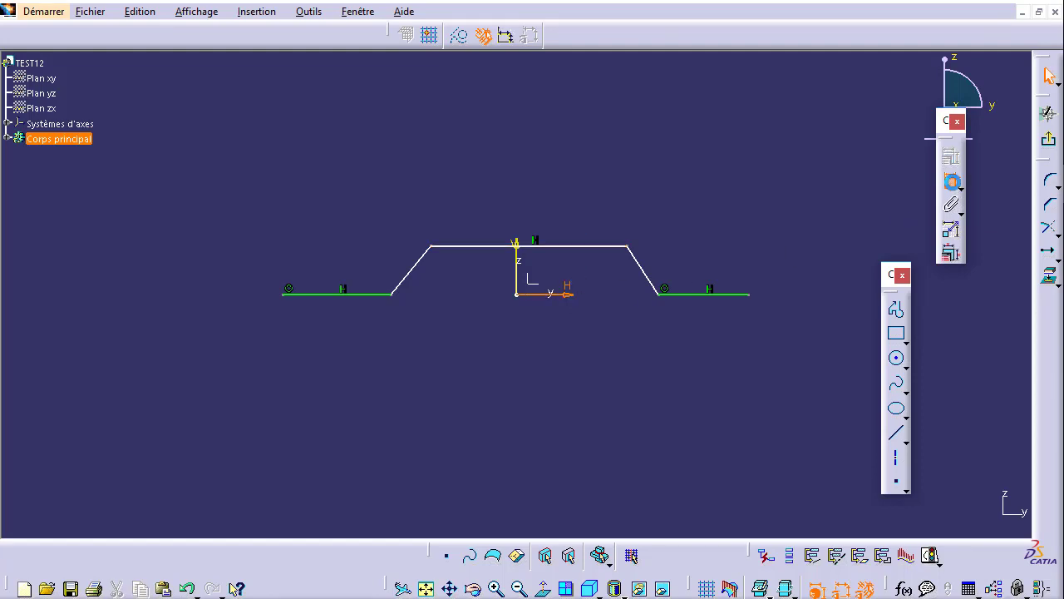
pyautogui.click(581, 246)
pyautogui.click(797, 269)
pyautogui.doubleClick(798, 265)
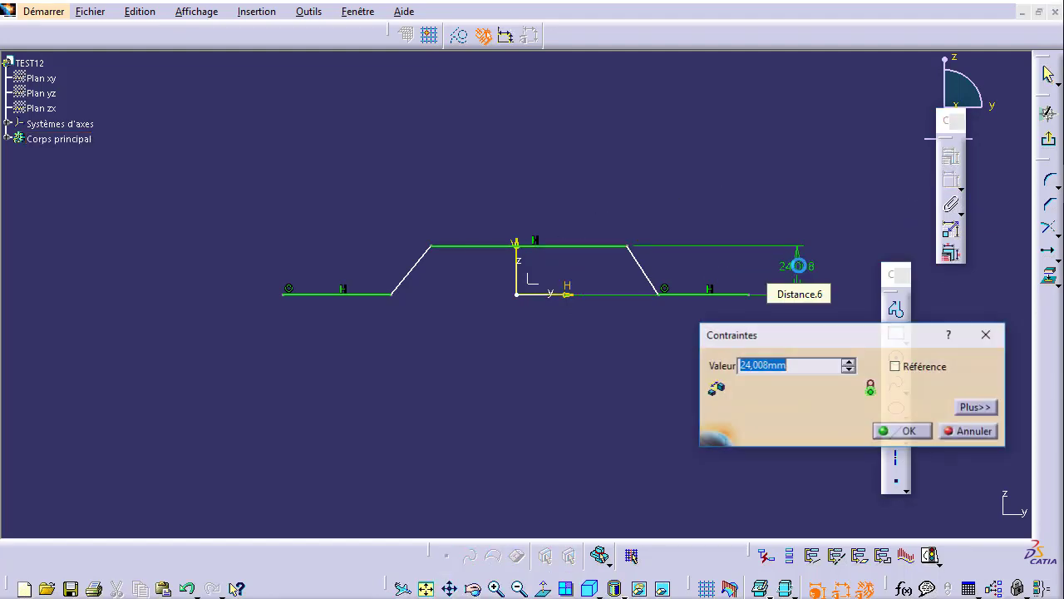
pyautogui.write('28')
pyautogui.press('Return')
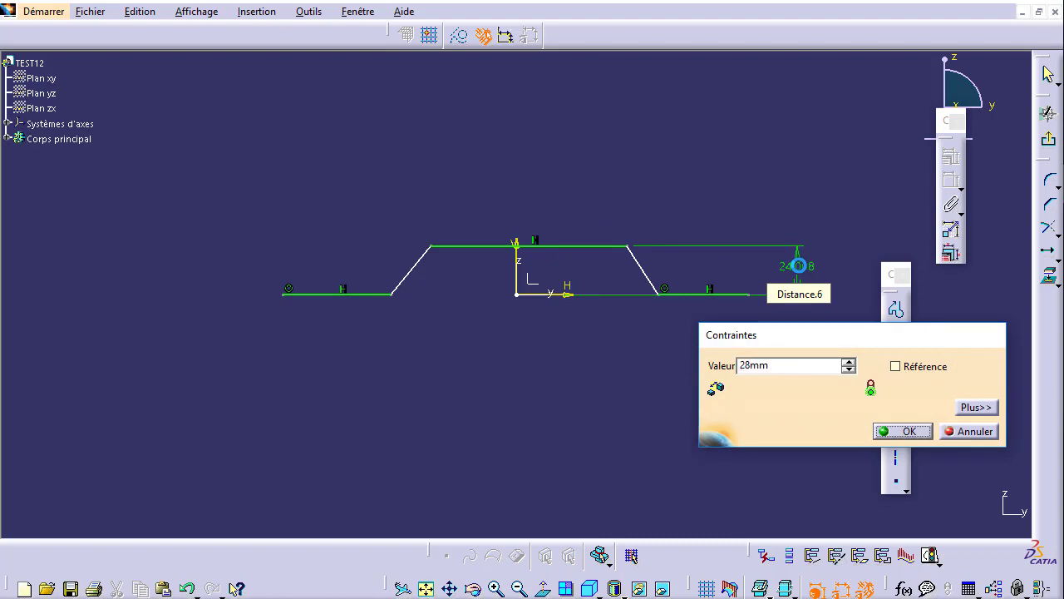
# Constrain the left slant to 40° against the left low line.
pyautogui.click(409, 273)
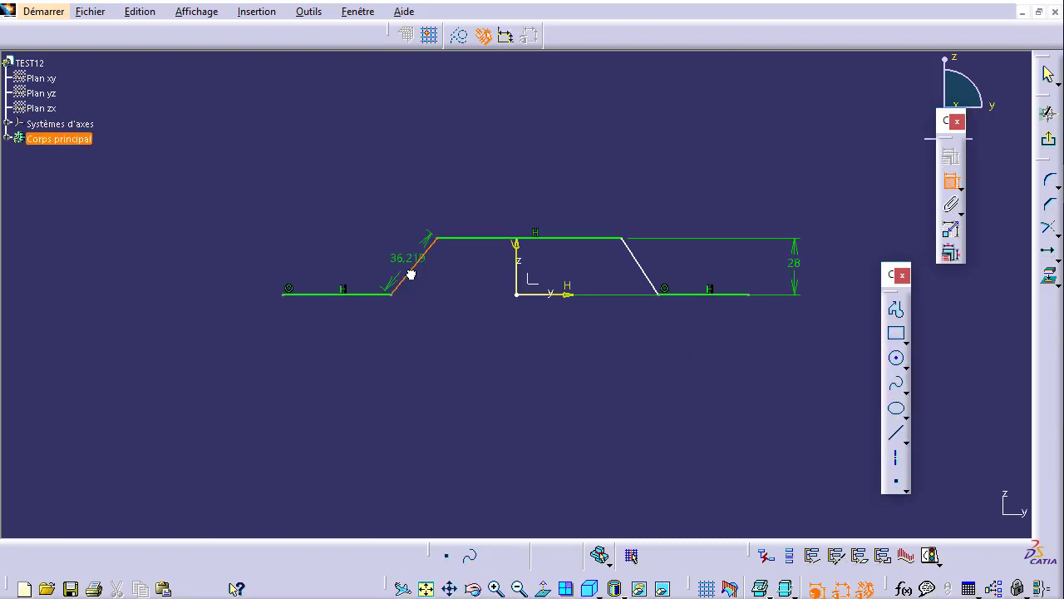
pyautogui.click(376, 293)
pyautogui.click(438, 279)
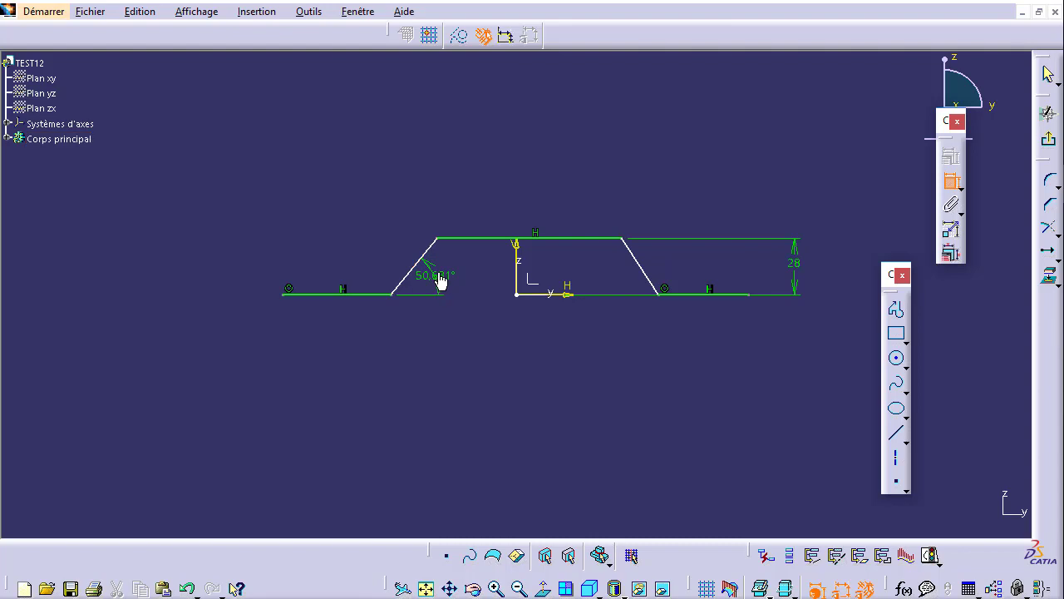
pyautogui.doubleClick(438, 273)
pyautogui.write('40')
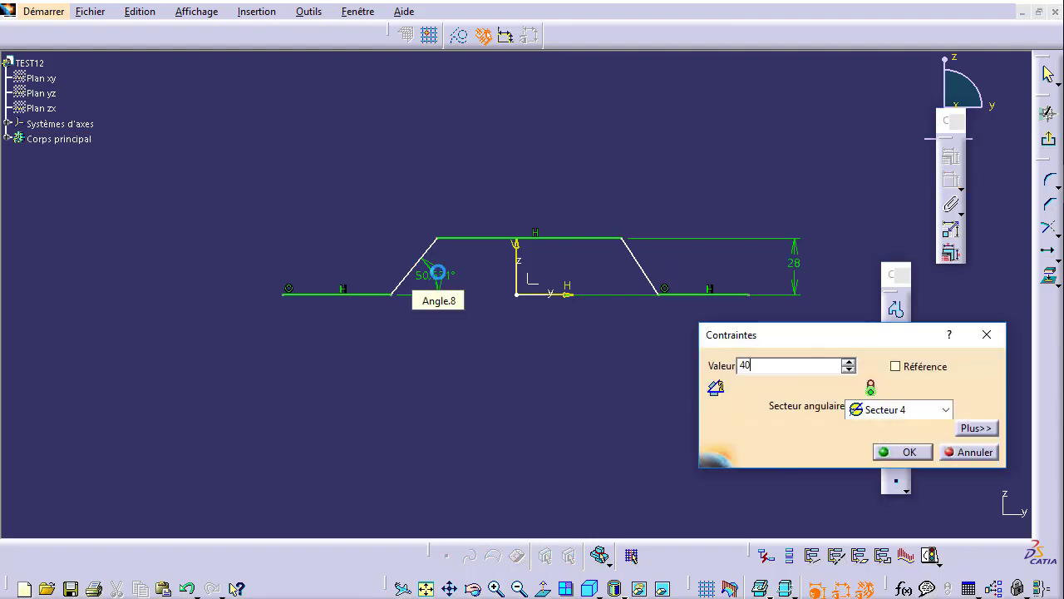
pyautogui.press('Return')
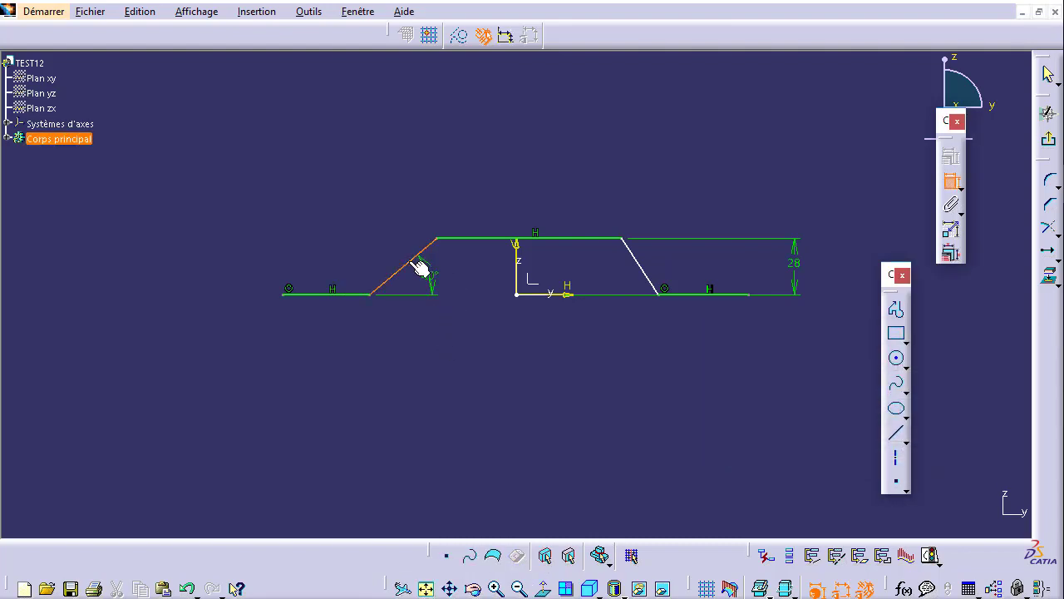
pyautogui.moveTo(420, 268); pyautogui.dragTo(637, 278)
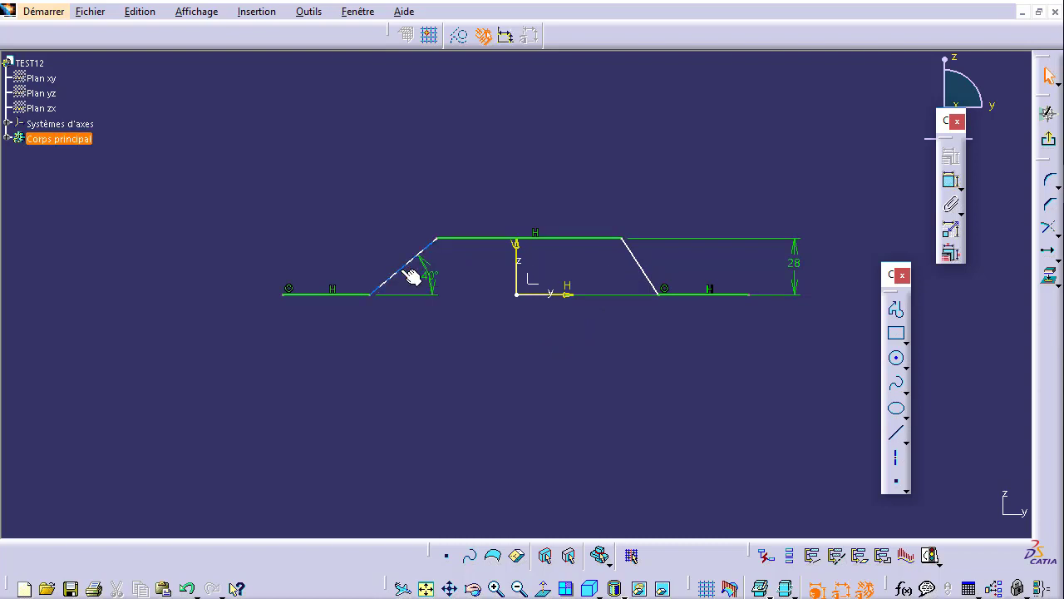
# Make the left and right slanted lines symmetric with a Symétrie constraint.
pyautogui.click(412, 276)
pyautogui.keyDown('ctrl'); pyautogui.click(646, 277); pyautogui.keyUp('ctrl')
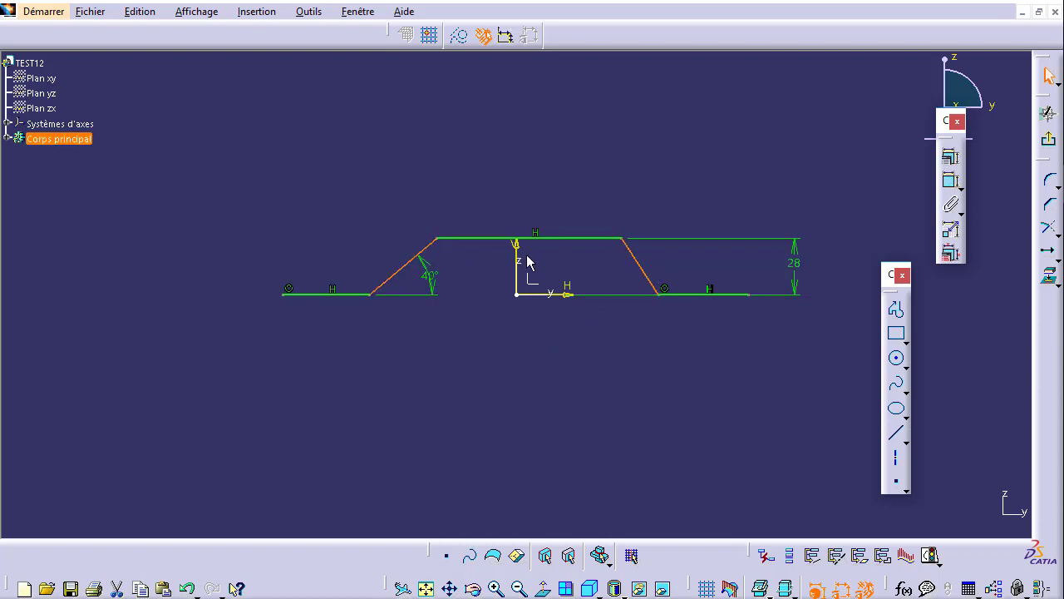
pyautogui.click(949, 158)
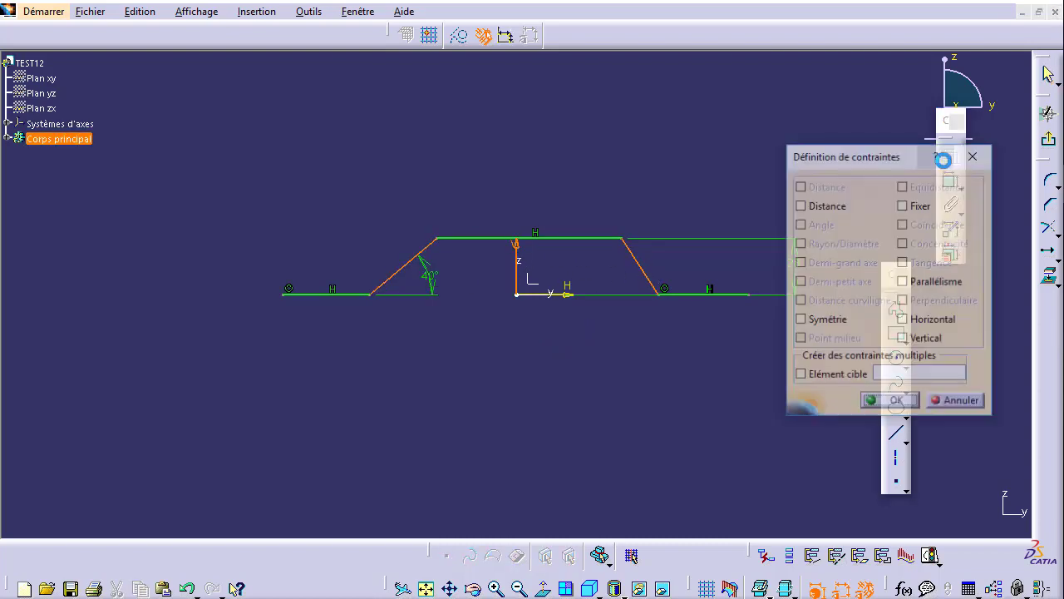
pyautogui.click(831, 322)
pyautogui.click(888, 401)
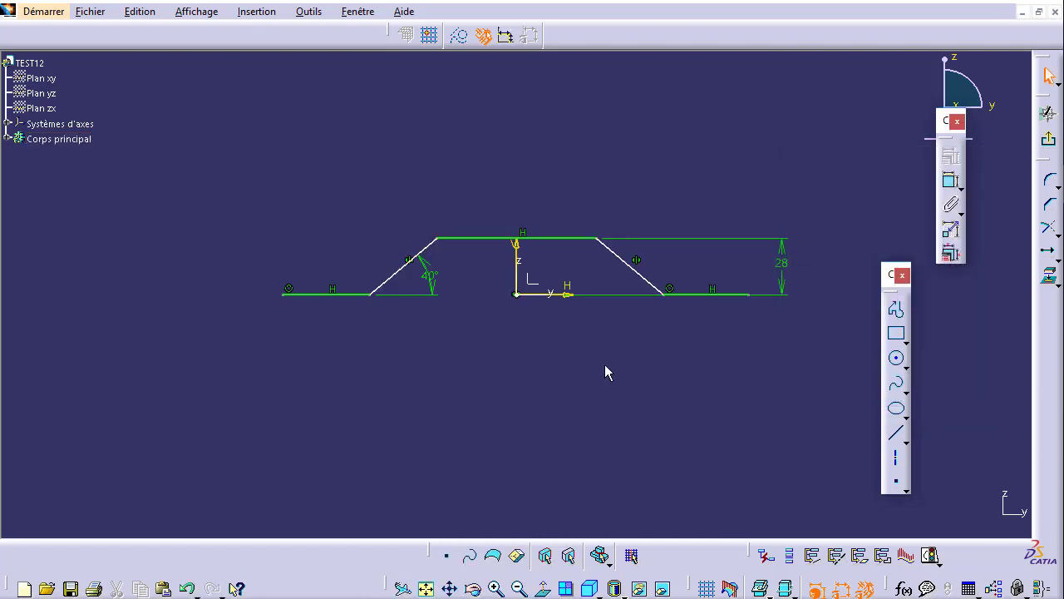
pyautogui.click(1022, 12)
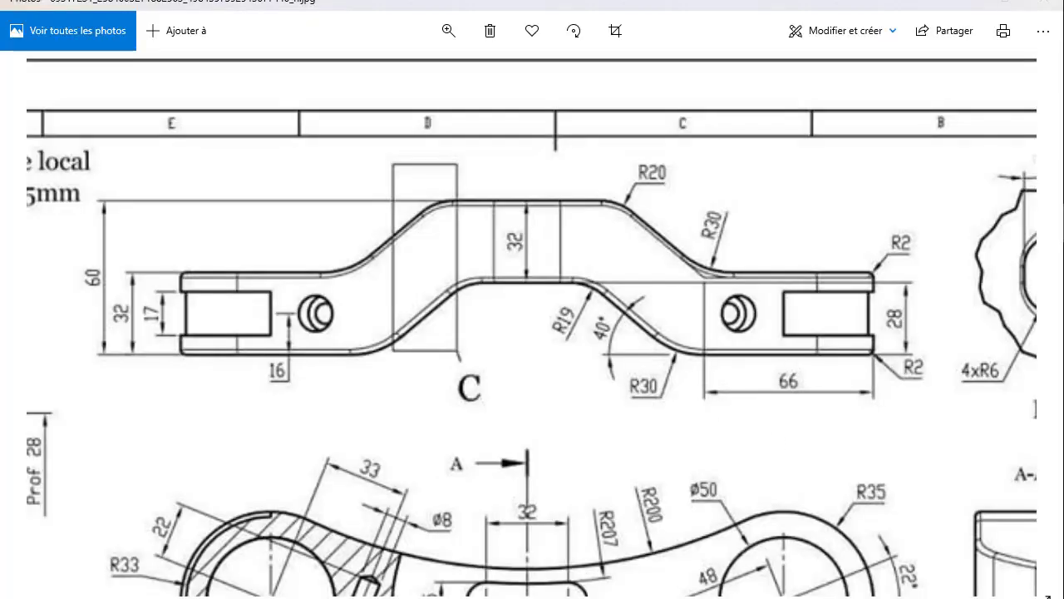
pyautogui.hotkey('alt', 'Tab')
pyautogui.click(694, 295)
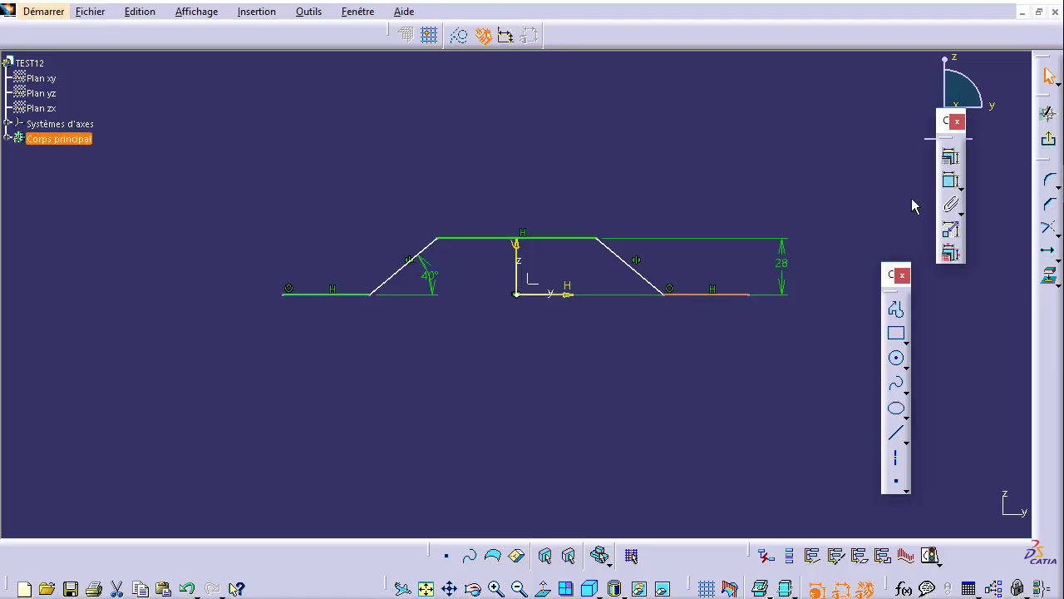
# Give the right-hand low line a 66 mm length dimension and face the sketch again.
pyautogui.click(950, 179)
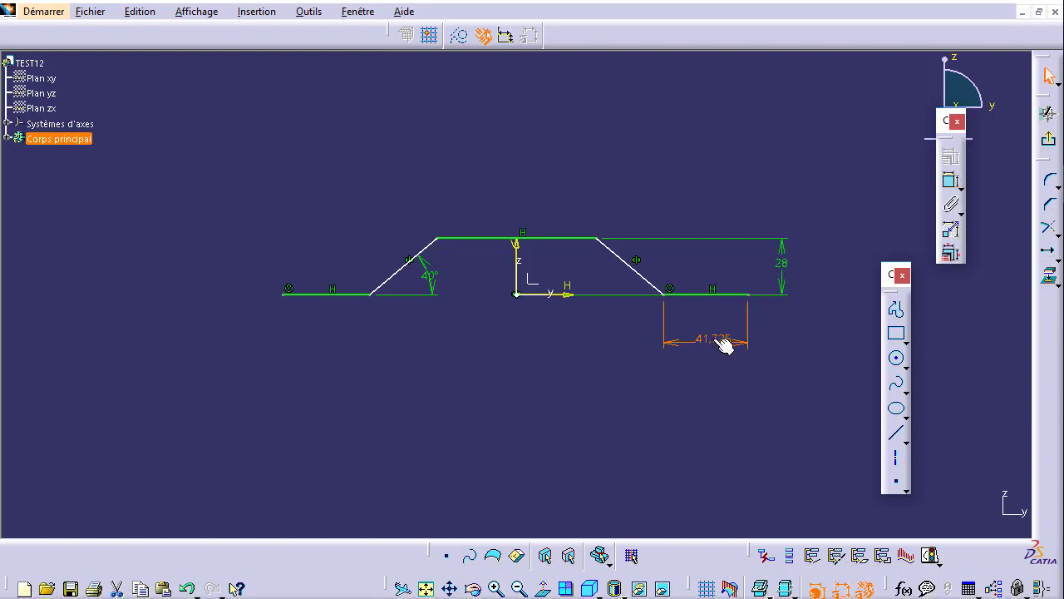
pyautogui.doubleClick(719, 341)
pyautogui.write('66')
pyautogui.press('Return')
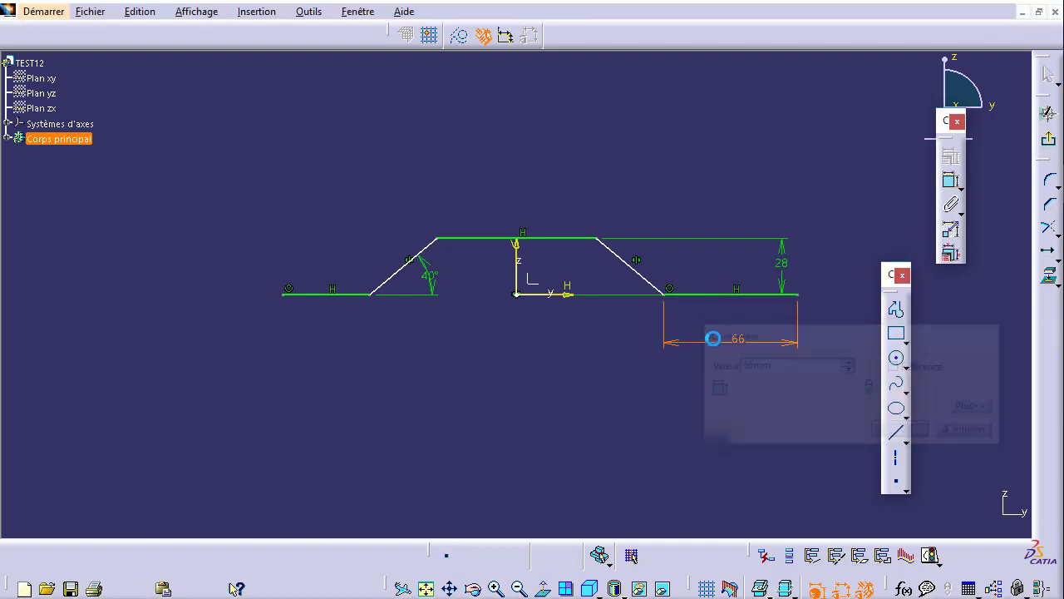
pyautogui.moveTo(623, 368)
pyautogui.mouseDown(button='middle')
pyautogui.moveTo(540, 362)
pyautogui.moveTo(516, 379)
pyautogui.mouseUp(button='middle')
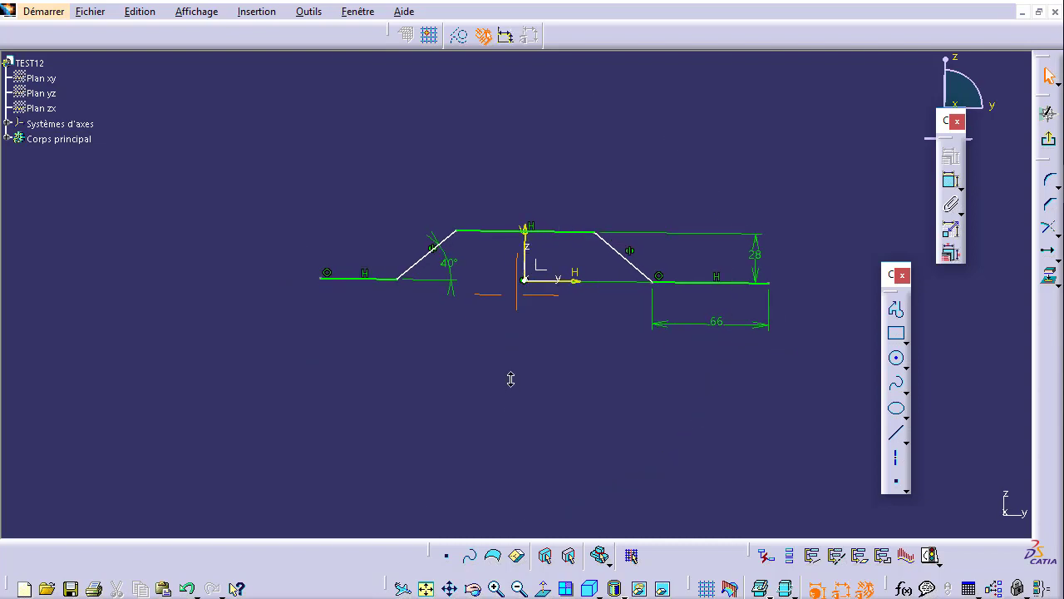
pyautogui.click(542, 589)
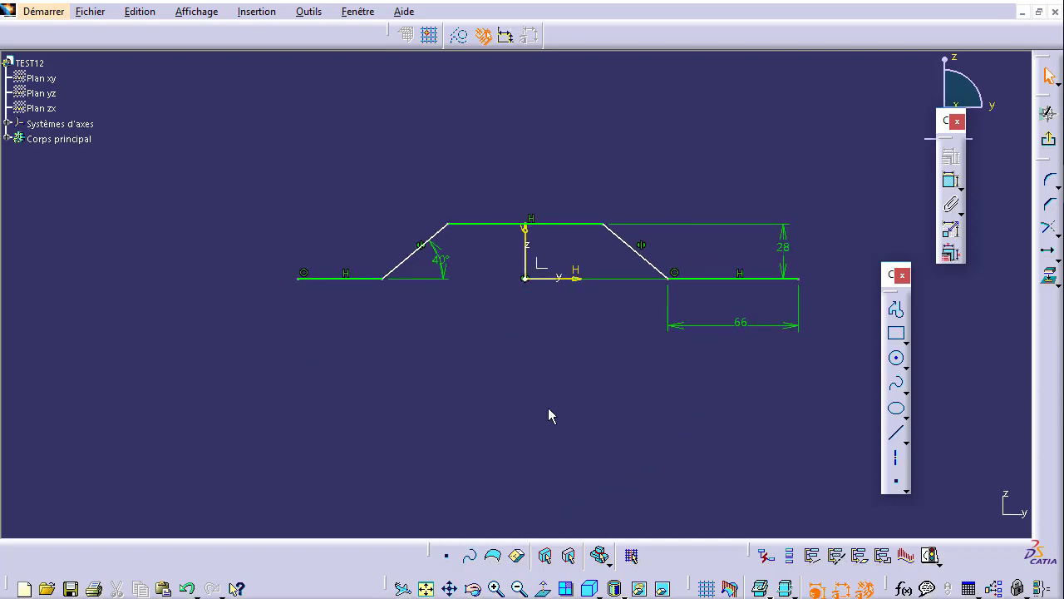
pyautogui.hotkey('alt', 'Tab')
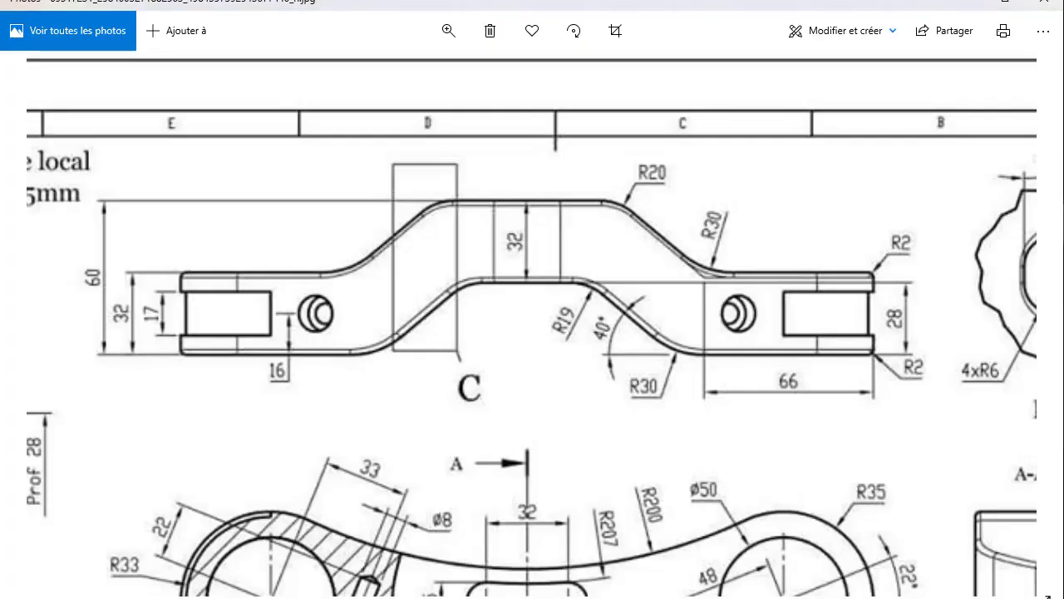
pyautogui.moveTo(645, 422); pyautogui.dragTo(652, 245)
pyautogui.moveTo(638, 375); pyautogui.dragTo(636, 240)
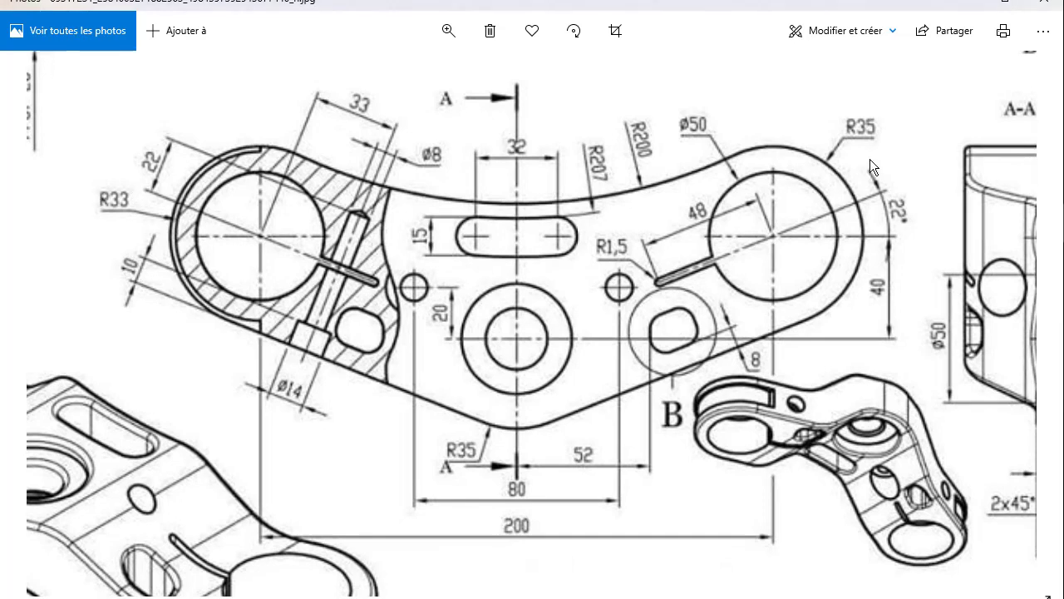
pyautogui.hotkey('alt', 'Tab')
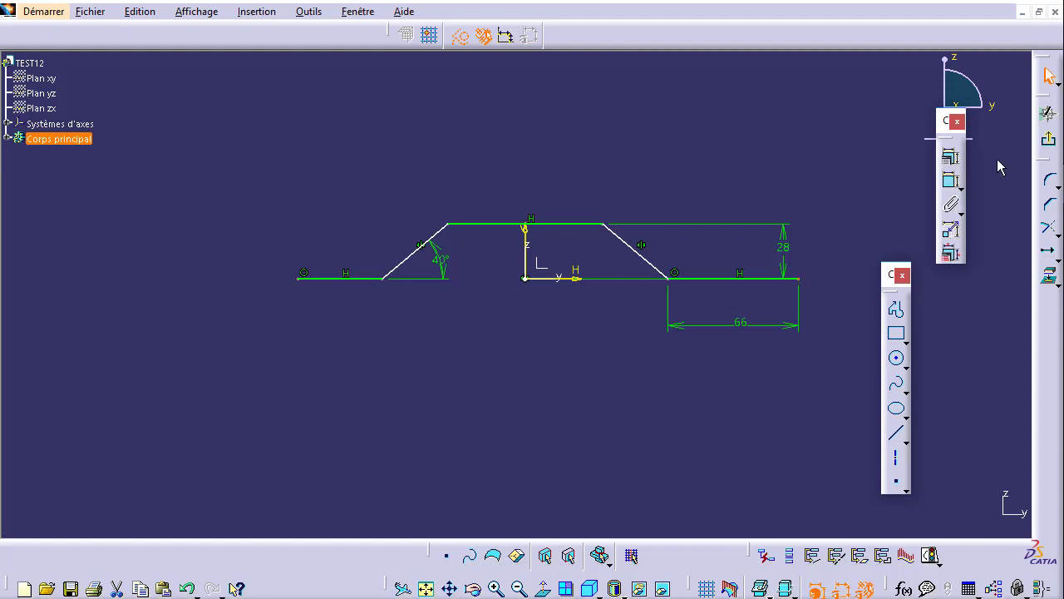
# Set the profile's overall length to 268, entered as 200+33+35.
pyautogui.click(951, 181)
pyautogui.click(302, 280)
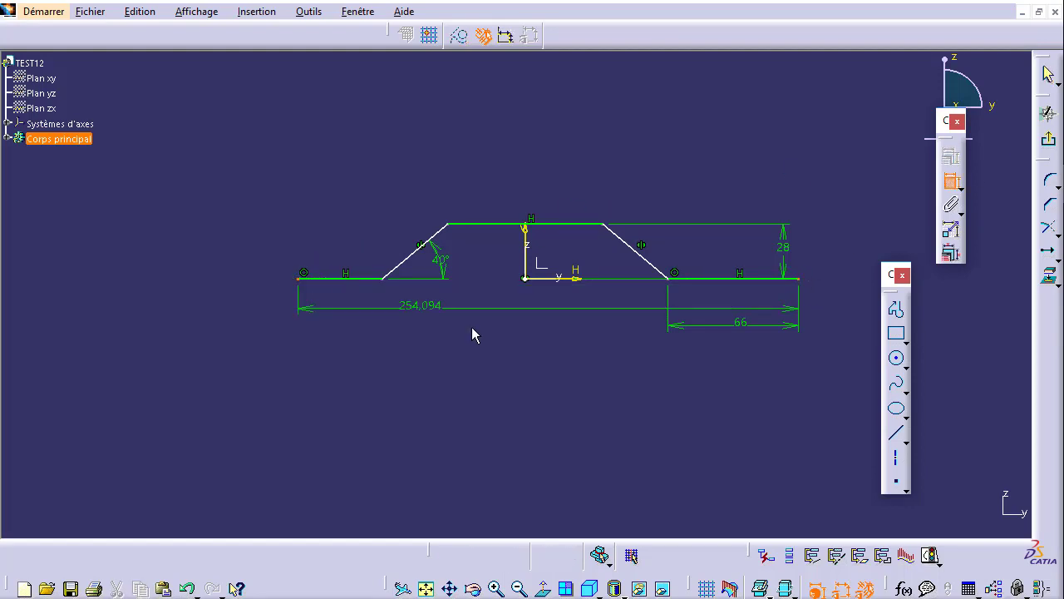
pyautogui.click(511, 397)
pyautogui.doubleClick(511, 397)
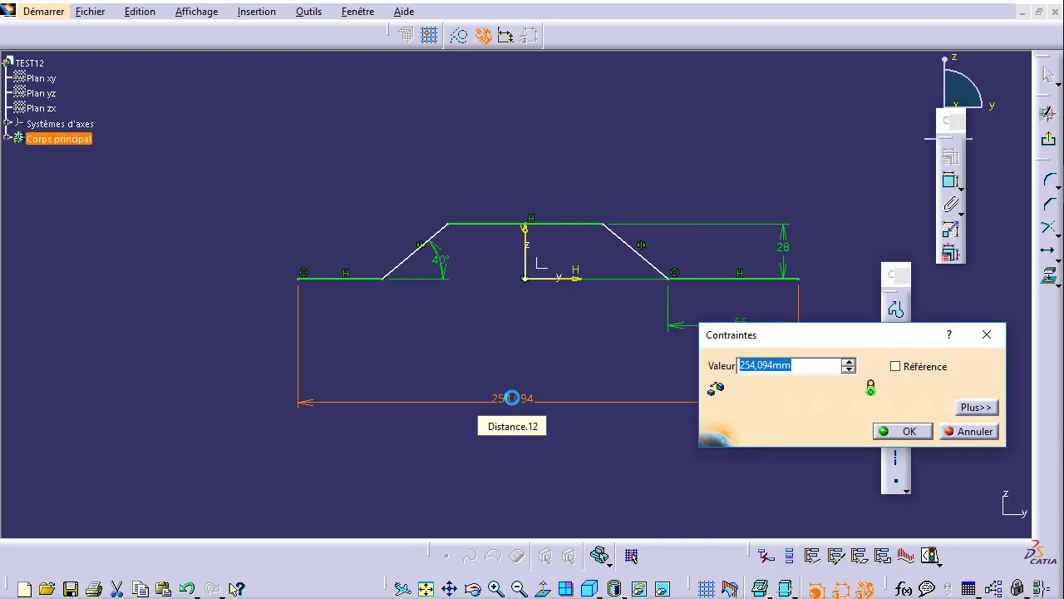
pyautogui.write('200+33+35')
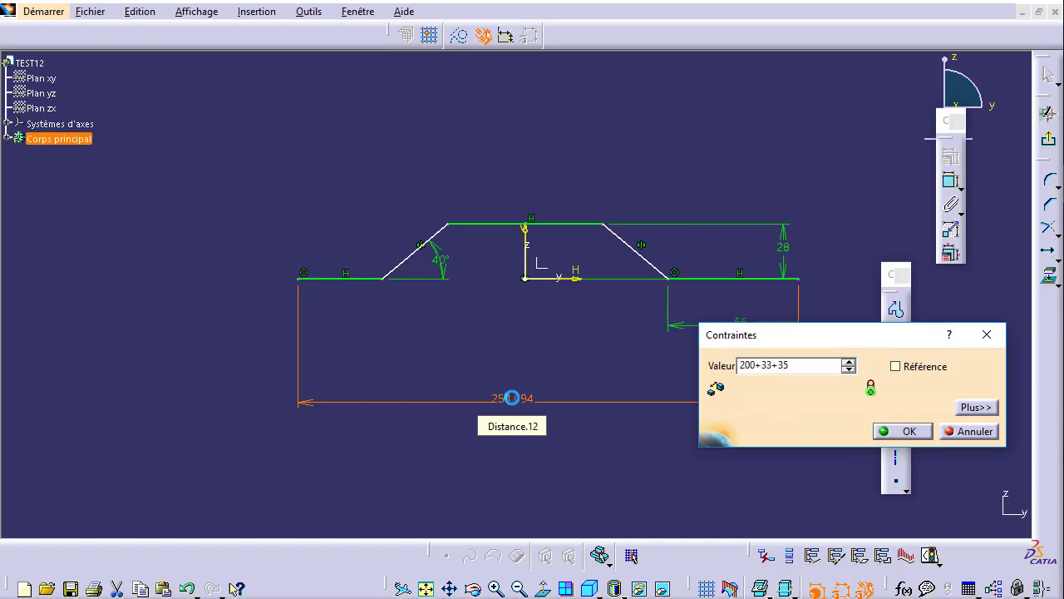
pyautogui.press('Return')
pyautogui.click(520, 363)
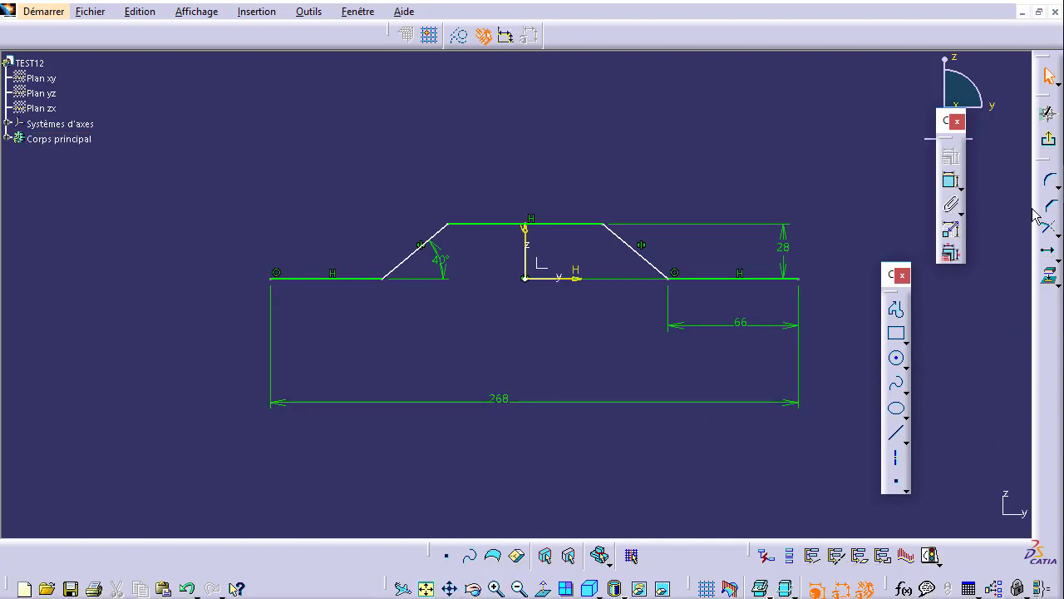
# Dimension the distance from the vertical axis to the profile's right end as 135.
pyautogui.click(950, 180)
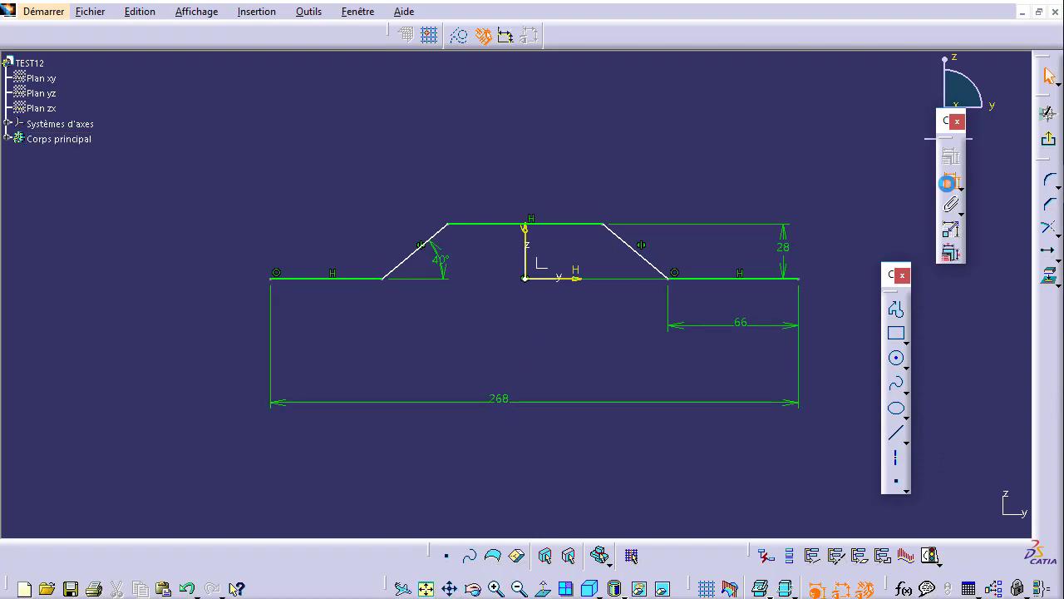
pyautogui.click(537, 240)
pyautogui.click(802, 281)
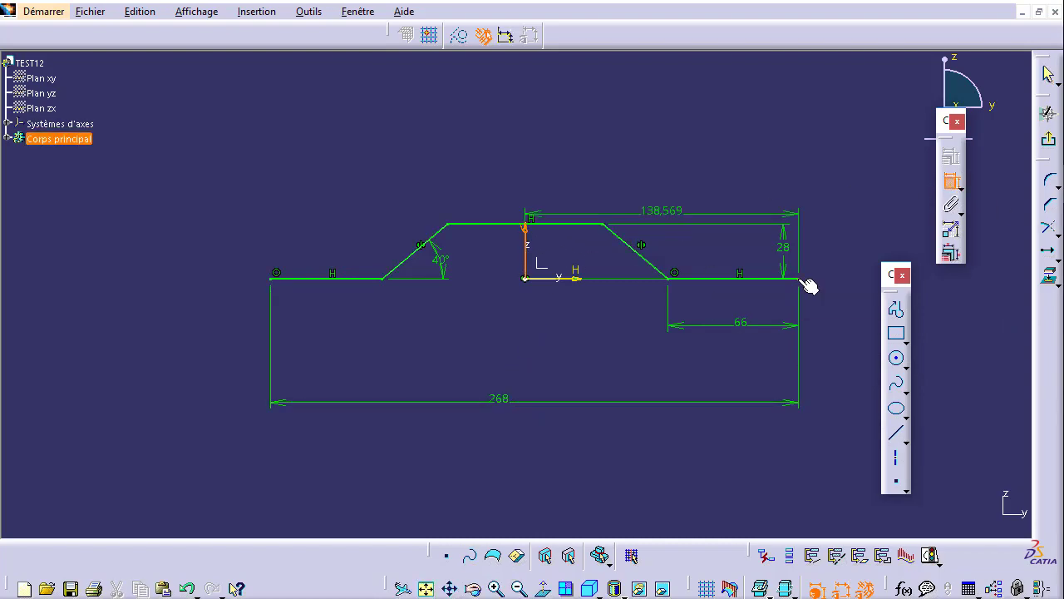
pyautogui.click(662, 370)
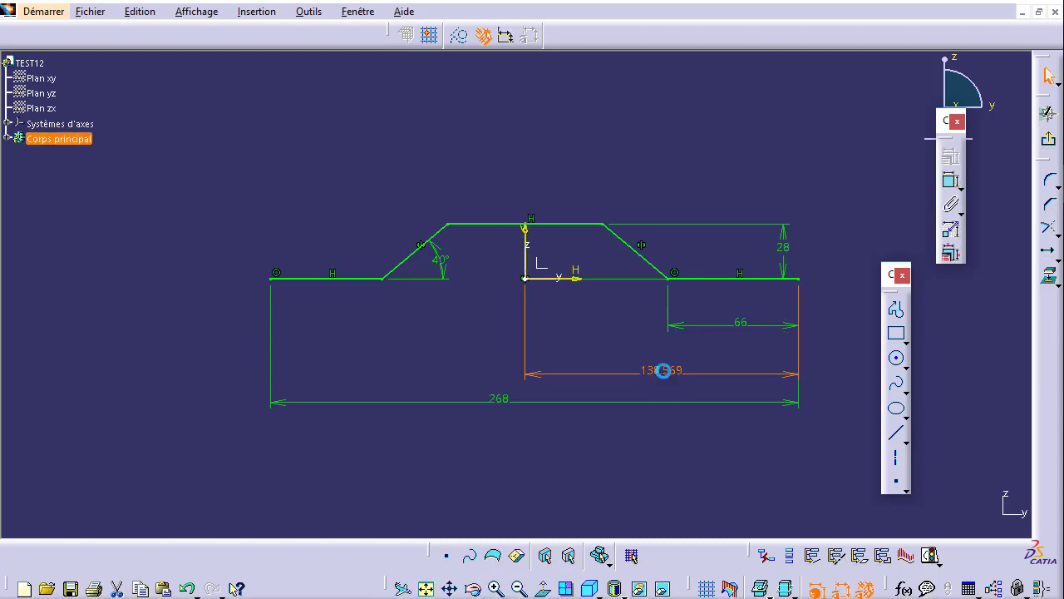
pyautogui.doubleClick(663, 370)
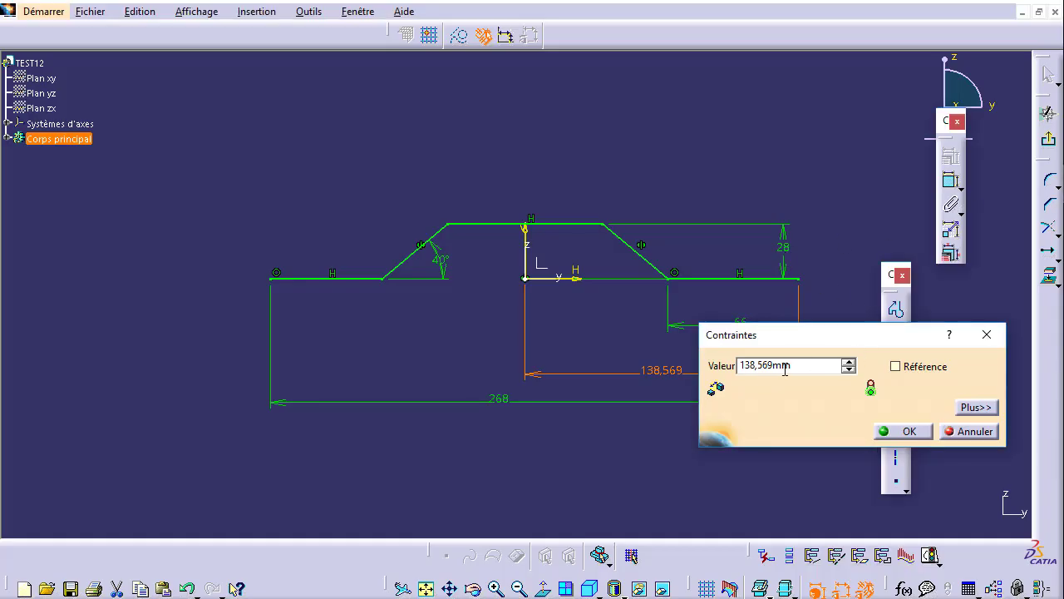
pyautogui.doubleClick(784, 369)
pyautogui.write('135')
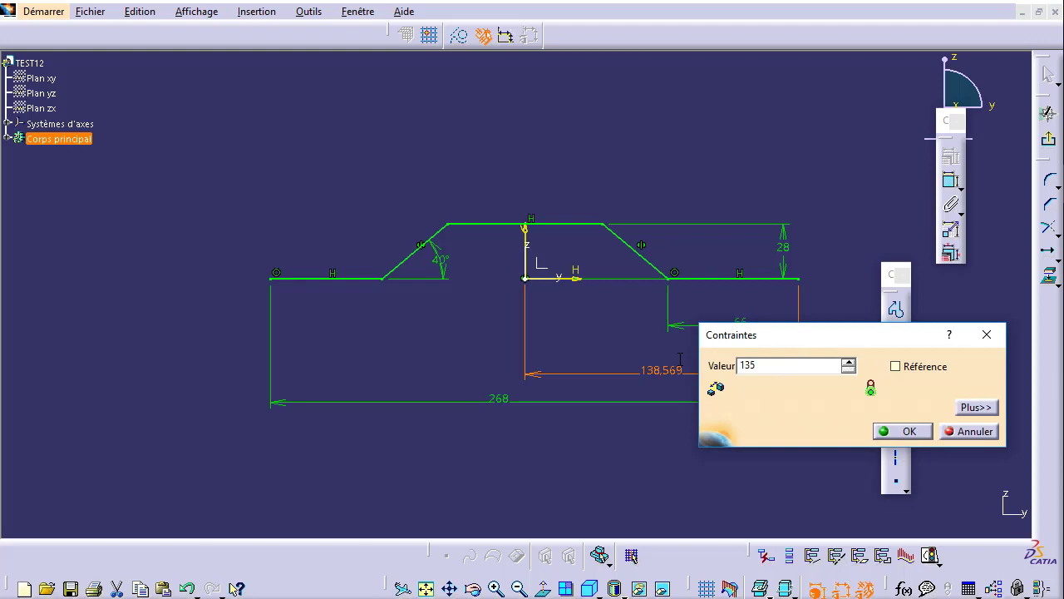
pyautogui.press('Return')
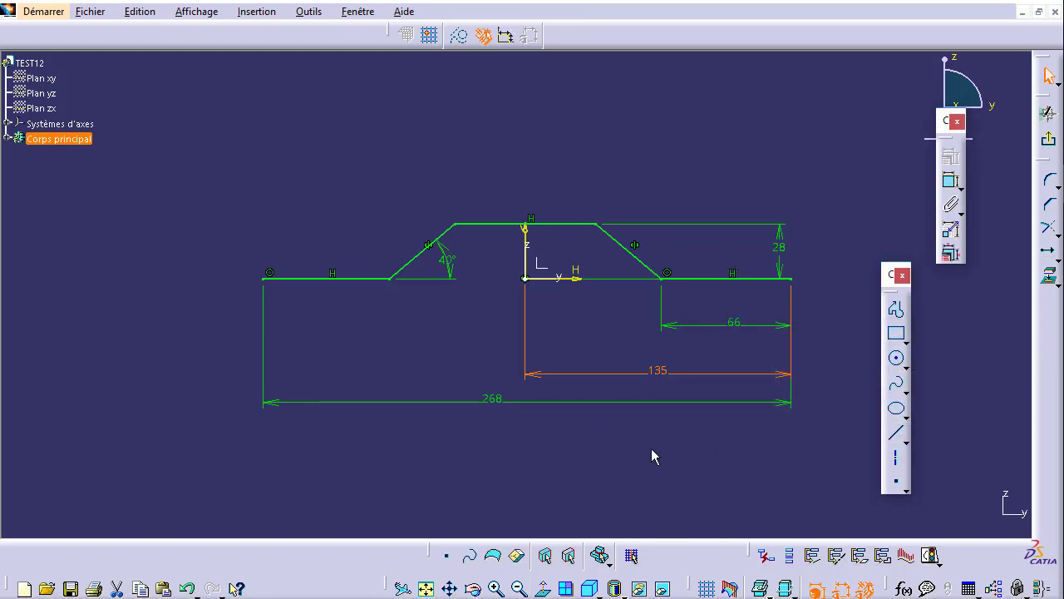
# Compare with section C in the reference drawing, then box-select the whole profile.
pyautogui.moveTo(653, 455)
pyautogui.mouseDown(button='middle')
pyautogui.moveTo(637, 361)
pyautogui.moveTo(648, 349)
pyautogui.moveTo(609, 350)
pyautogui.moveTo(625, 334)
pyautogui.mouseUp(button='middle')
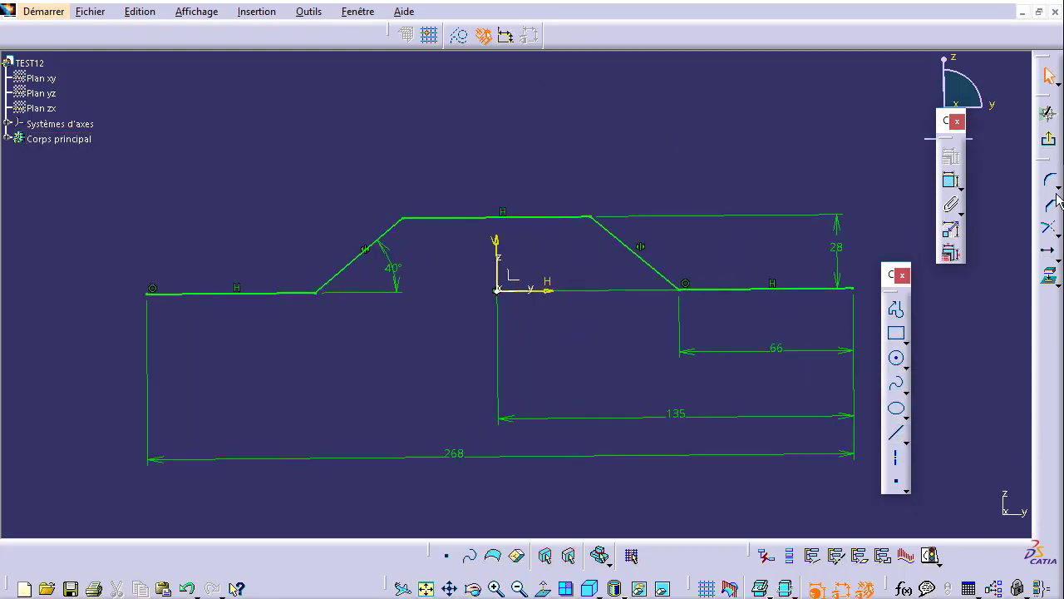
pyautogui.hotkey('alt', 'Tab')
pyautogui.moveTo(688, 343)
pyautogui.mouseDown()
pyautogui.moveTo(534, 269)
pyautogui.moveTo(548, 315)
pyautogui.moveTo(522, 400)
pyautogui.moveTo(575, 345)
pyautogui.mouseUp()
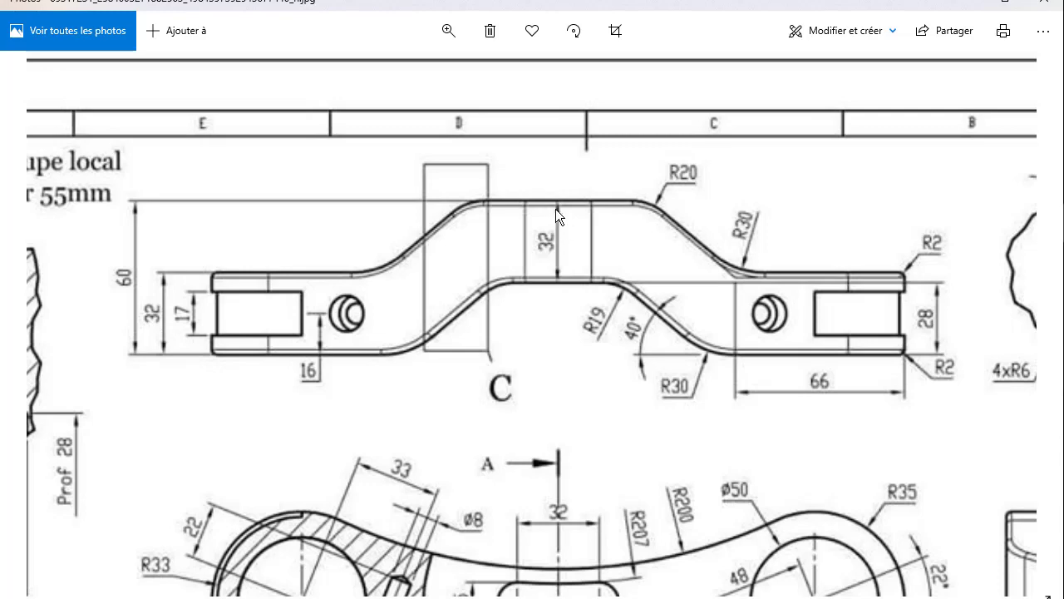
pyautogui.hotkey('alt', 'Tab')
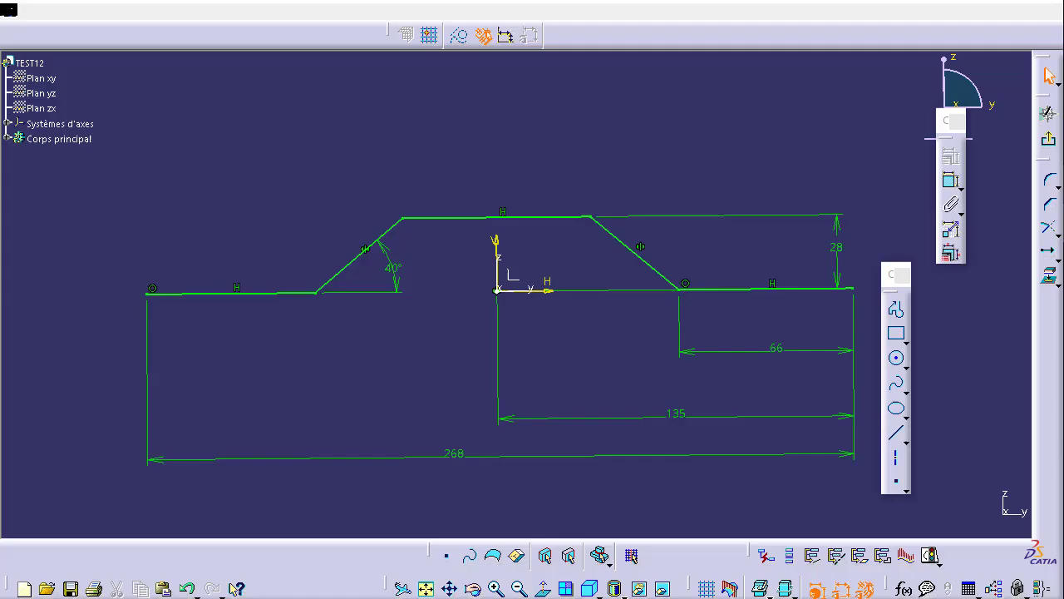
pyautogui.moveTo(124, 153); pyautogui.dragTo(846, 500)
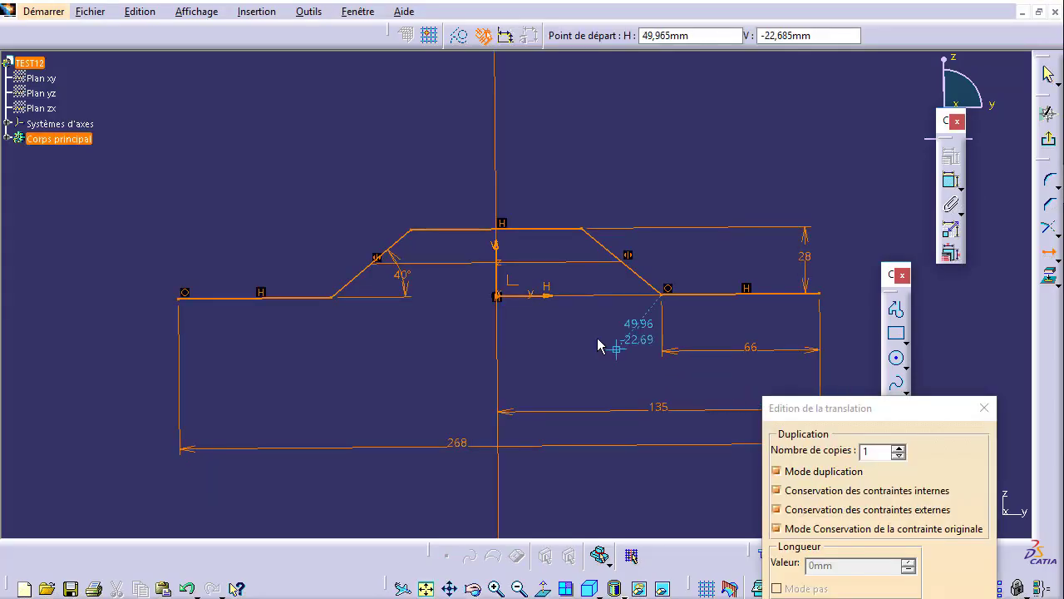
# Translate one duplicate of the profile, anchored at its top point, 32 mm downward.
pyautogui.click(543, 530)
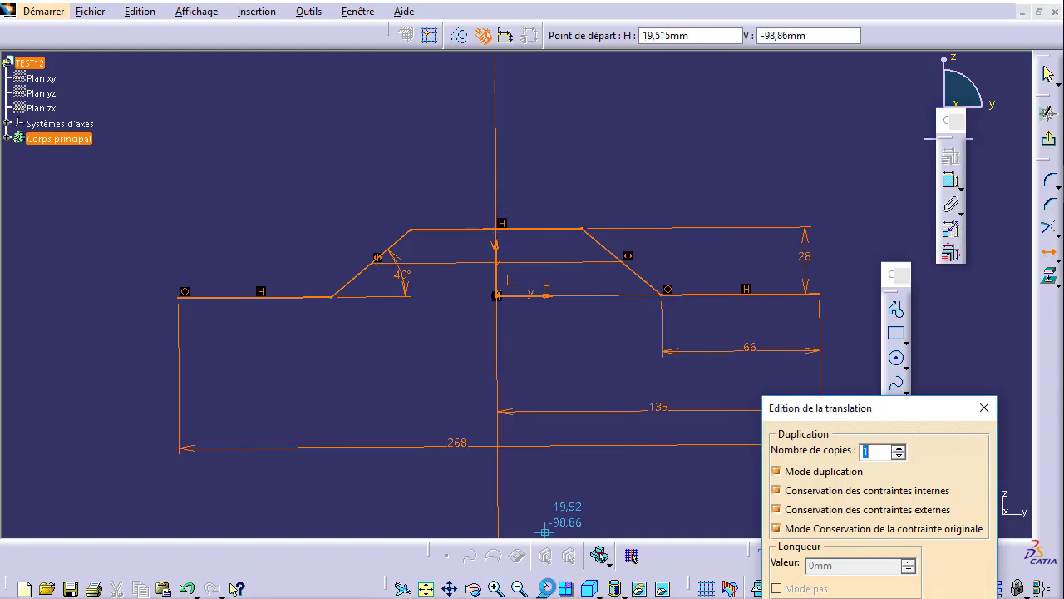
pyautogui.click(504, 227)
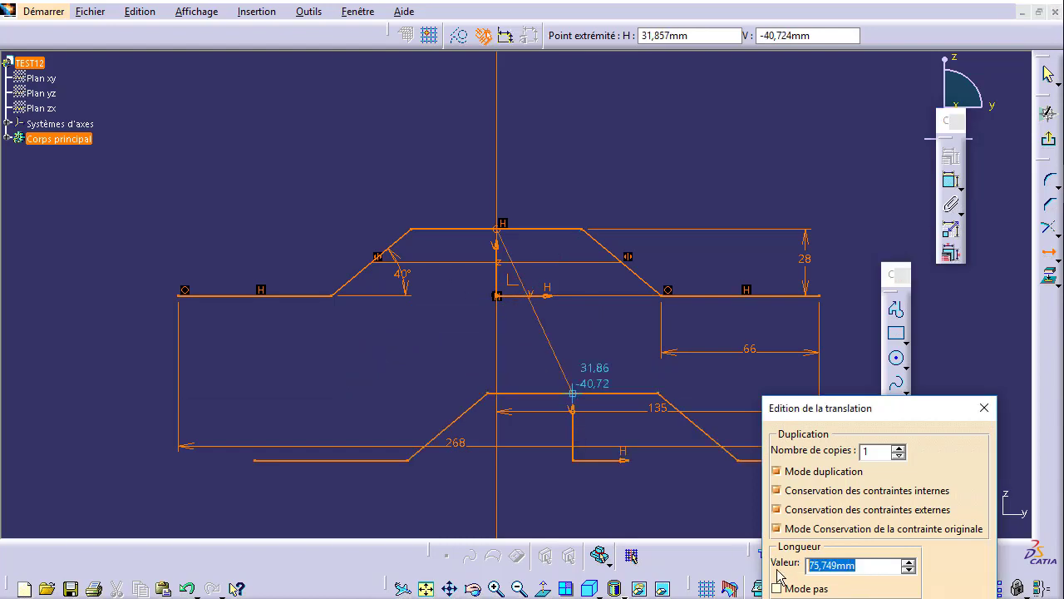
pyautogui.write('32')
pyautogui.press('Return')
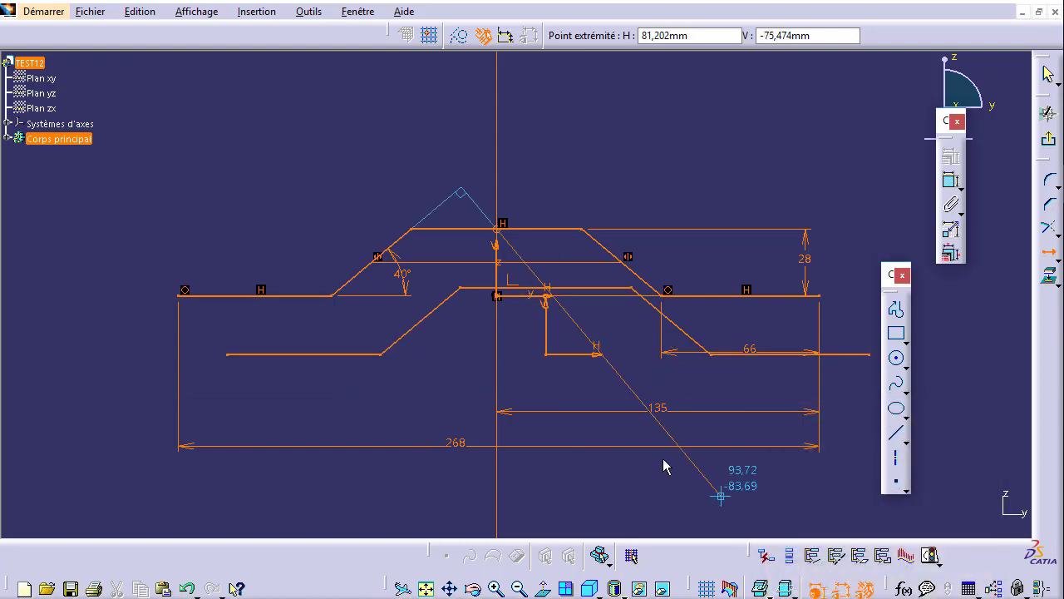
pyautogui.click(502, 299)
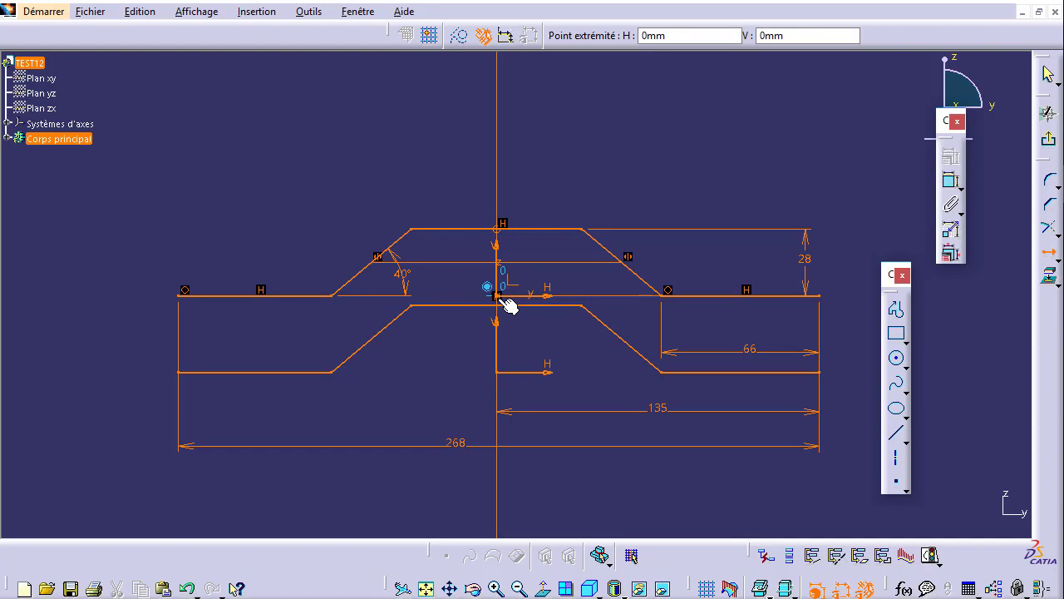
pyautogui.click(369, 409)
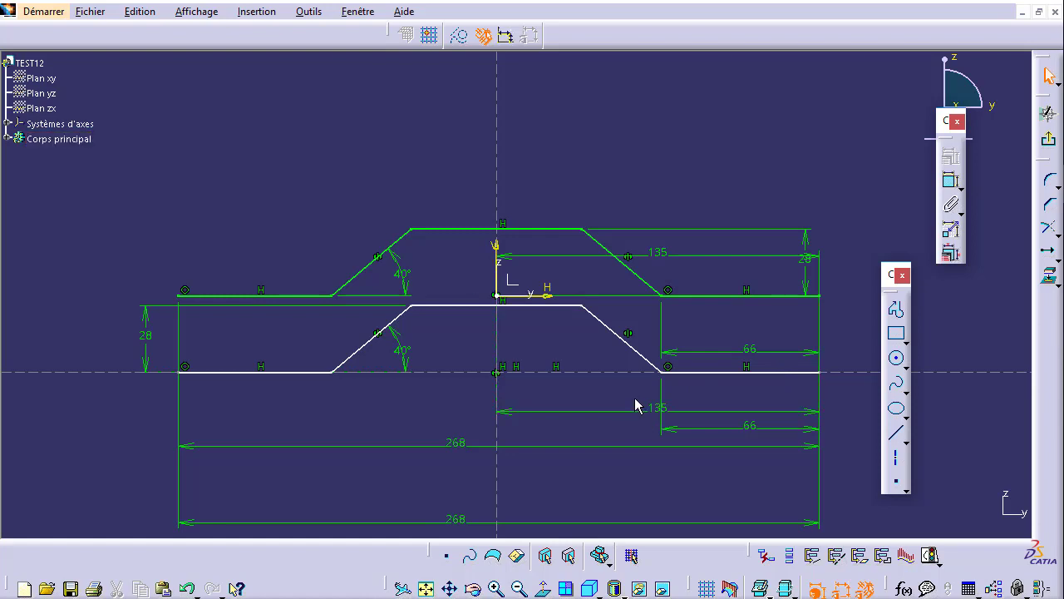
# Move one 268 dimension above the profiles and respace the lower 268 and 135 dimensions.
pyautogui.moveTo(634, 404); pyautogui.dragTo(642, 377, button='middle')
pyautogui.click(473, 499)
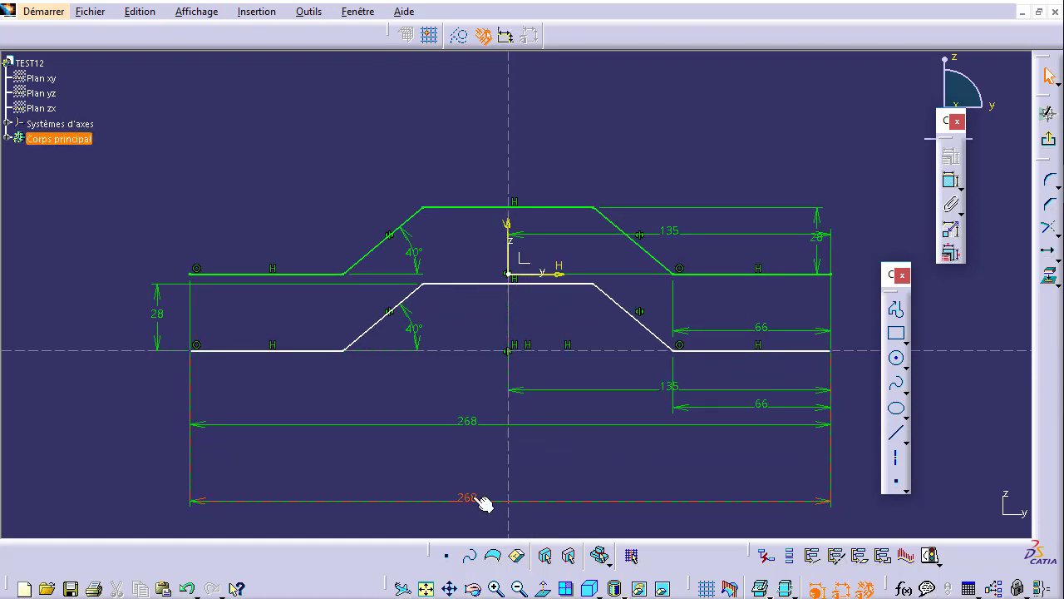
pyautogui.click(477, 423)
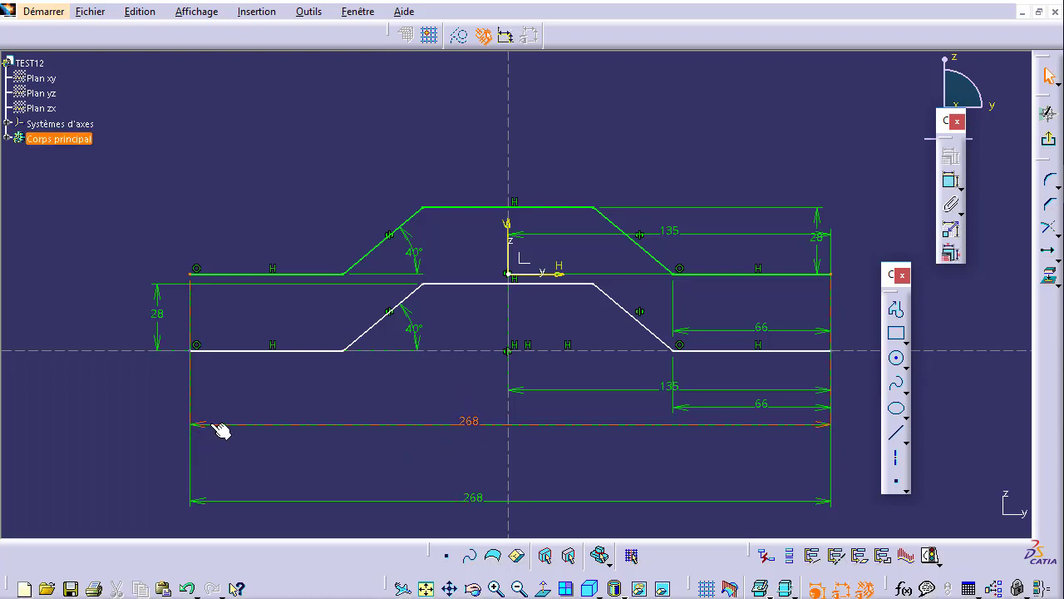
pyautogui.moveTo(218, 430); pyautogui.dragTo(251, 132)
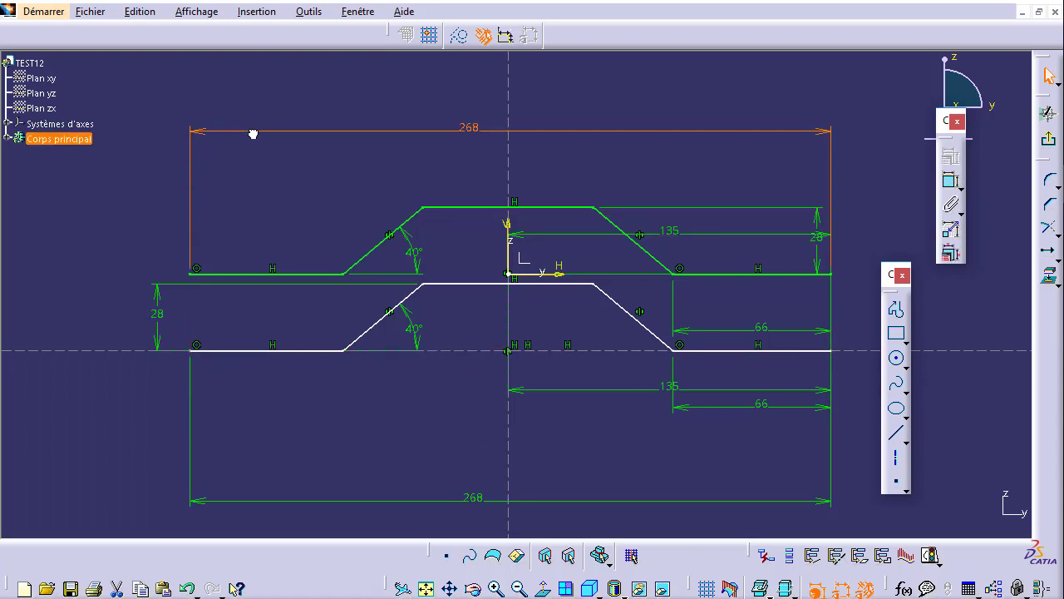
pyautogui.moveTo(480, 497); pyautogui.dragTo(477, 446)
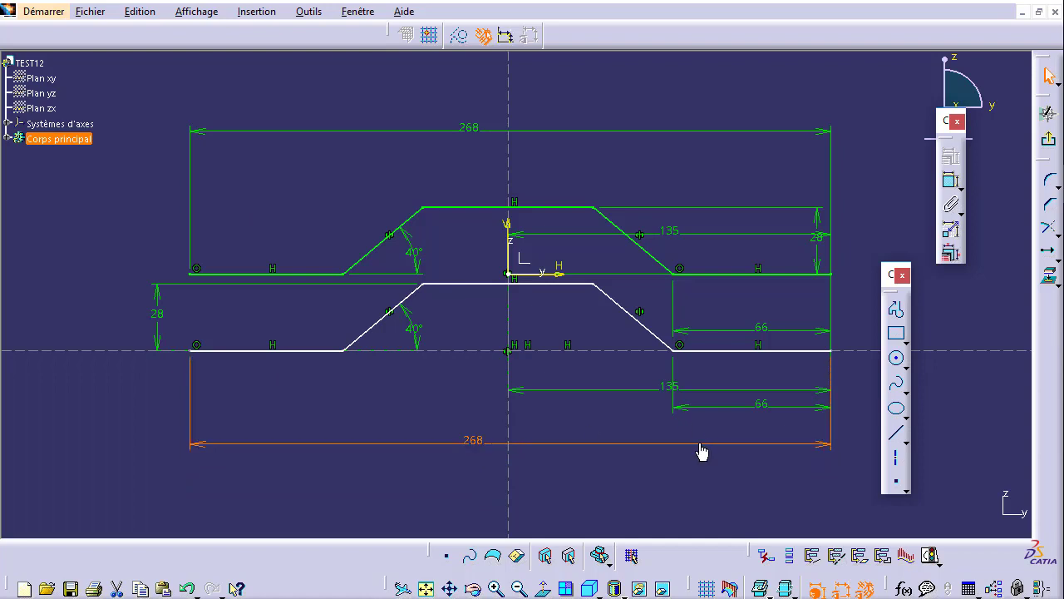
pyautogui.click(681, 402)
pyautogui.moveTo(637, 394)
pyautogui.mouseDown()
pyautogui.moveTo(625, 373)
pyautogui.moveTo(629, 425)
pyautogui.mouseUp()
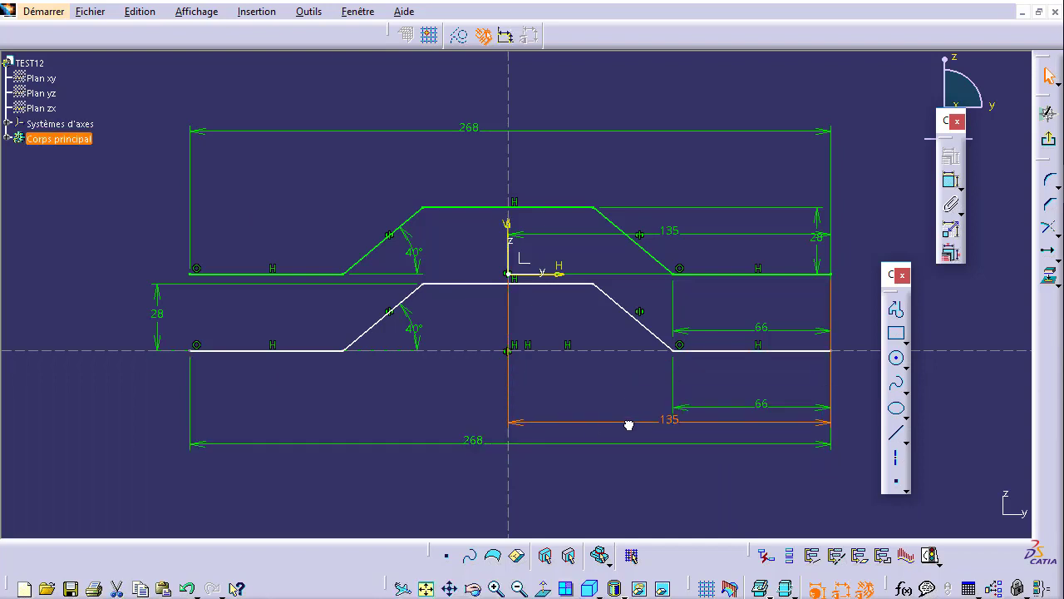
pyautogui.click(739, 405)
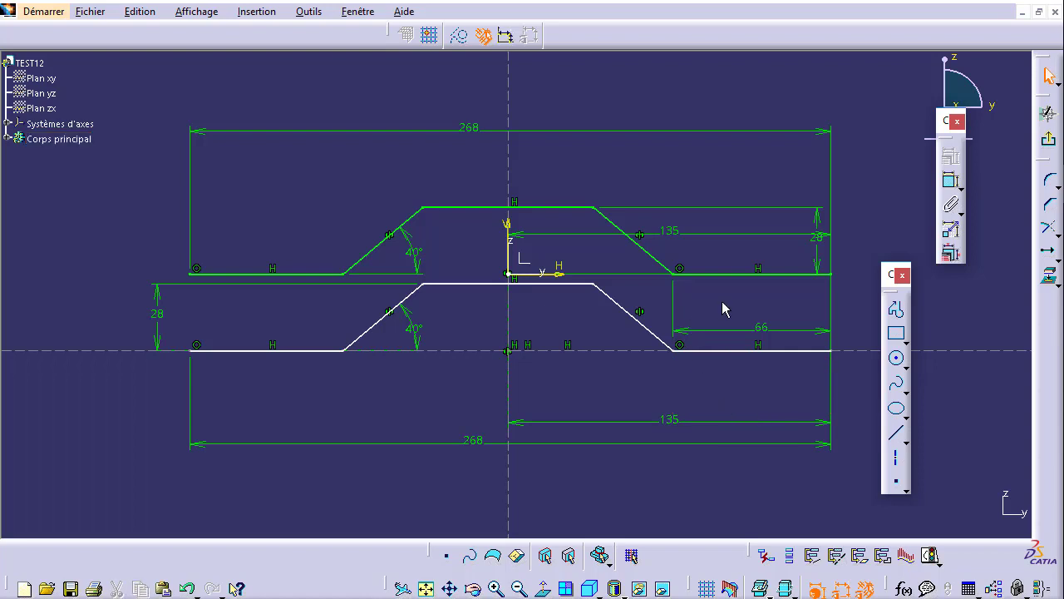
# Add distance dimensions between the right-end lines and between the two left diagonals.
pyautogui.click(951, 179)
pyautogui.click(789, 275)
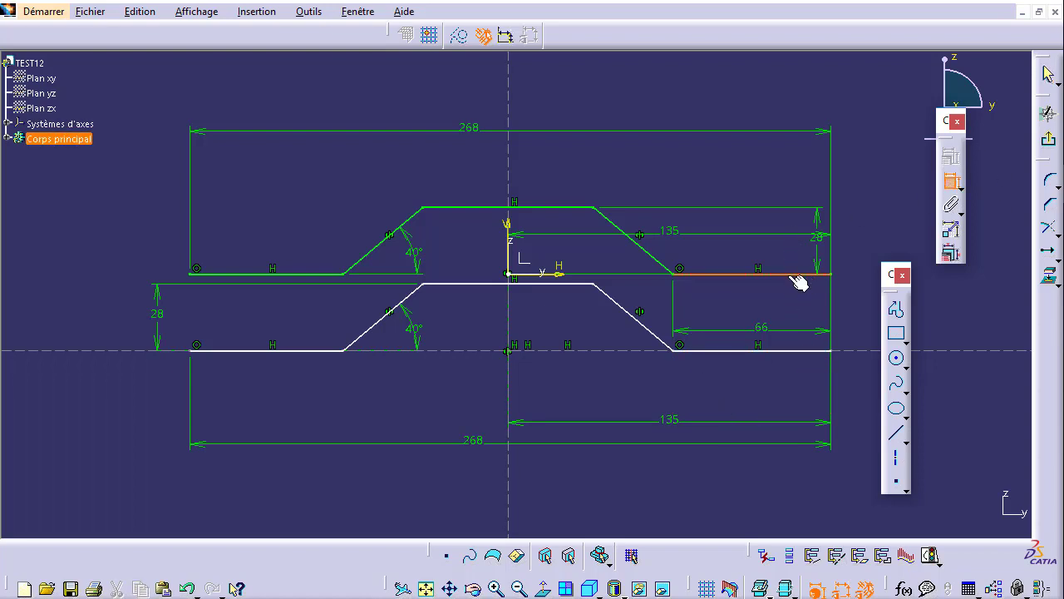
pyautogui.click(803, 350)
pyautogui.click(844, 320)
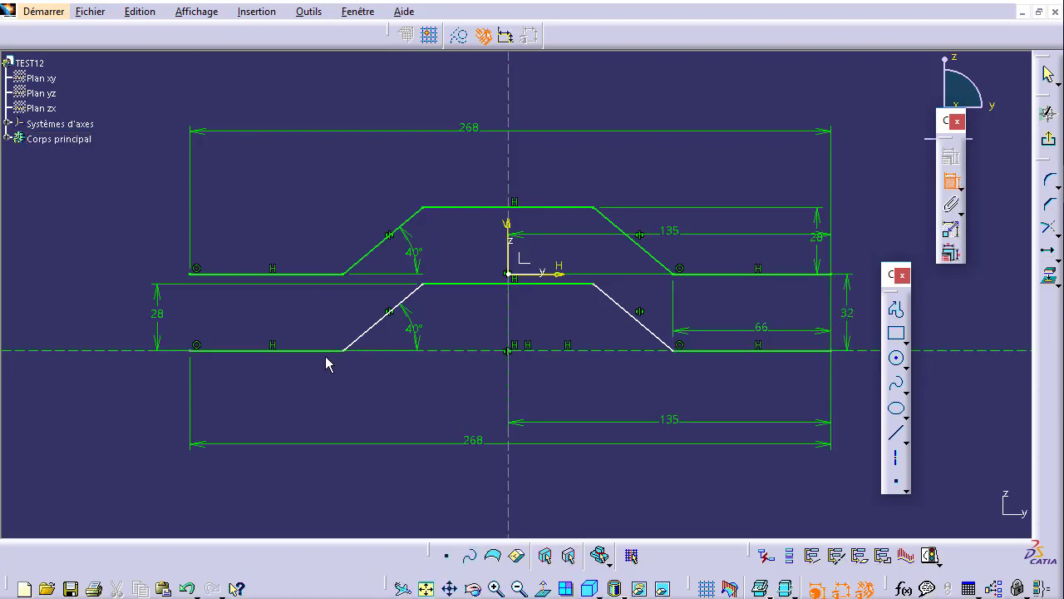
pyautogui.click(412, 293)
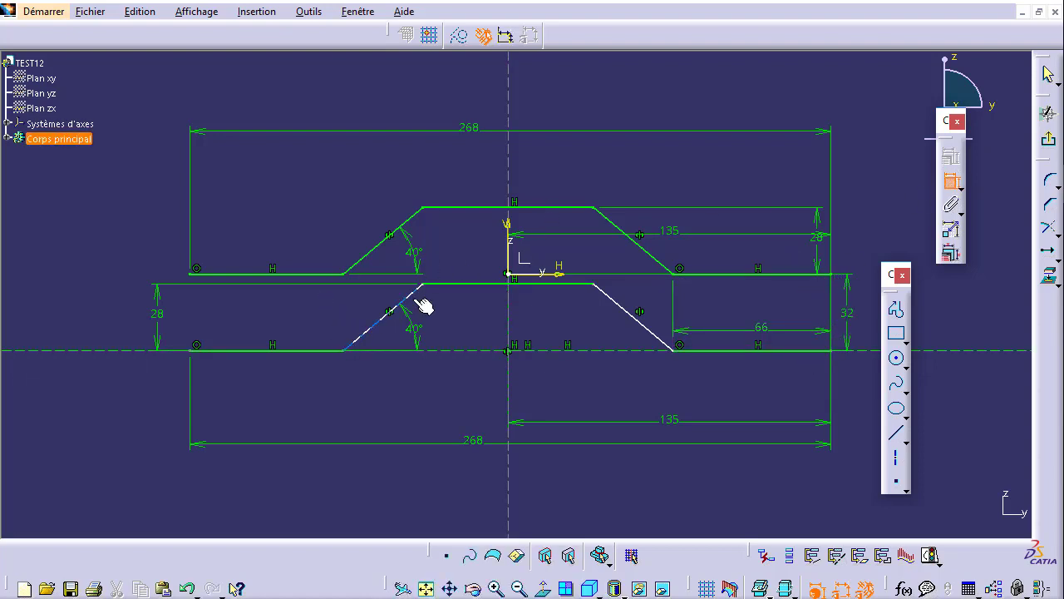
pyautogui.click(378, 245)
pyautogui.click(346, 319)
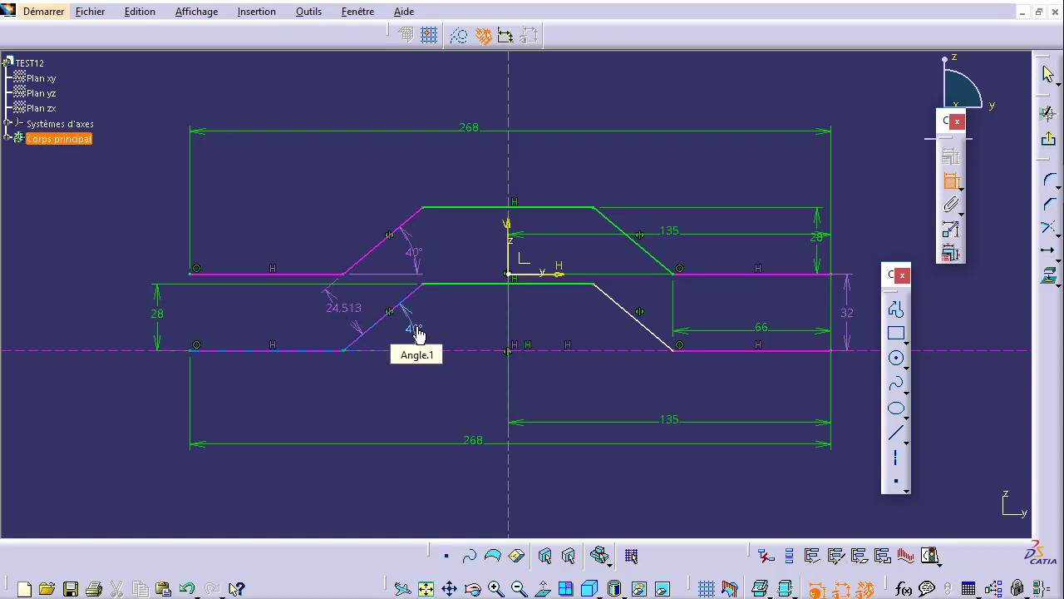
pyautogui.press('Escape')
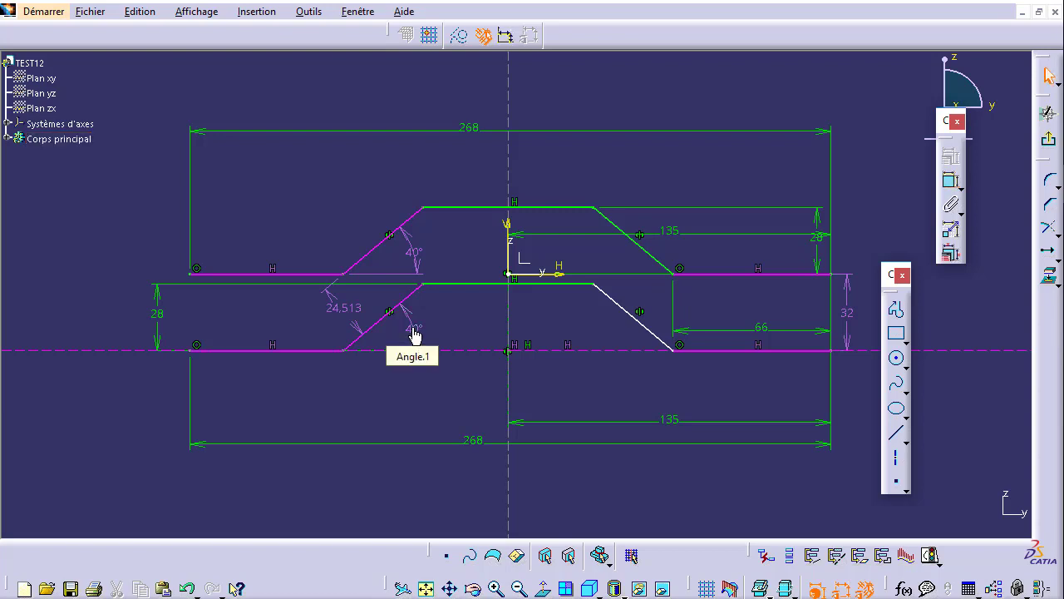
# Delete the redundant lower 40° angle and change the left-diagonal distance from 24,513 to 32.
pyautogui.click(414, 331)
pyautogui.press('Delete')
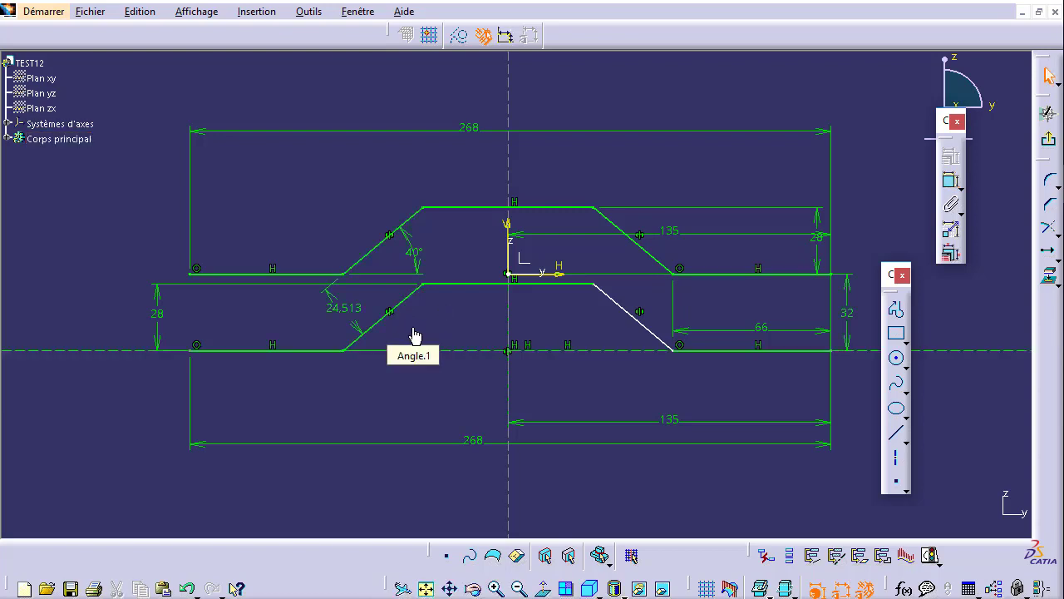
pyautogui.doubleClick(344, 315)
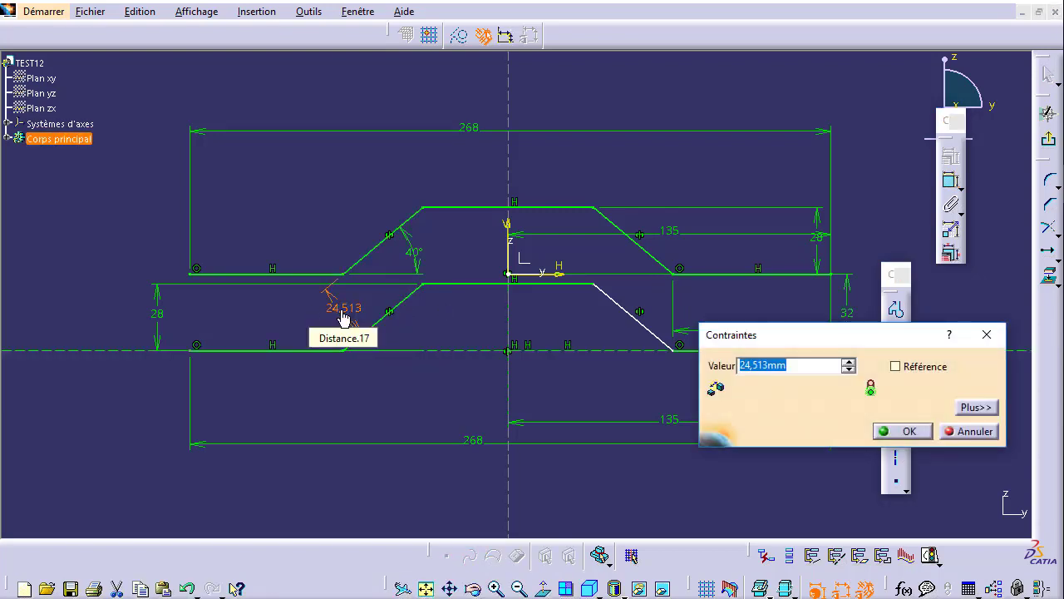
pyautogui.write('32')
pyautogui.press('Return')
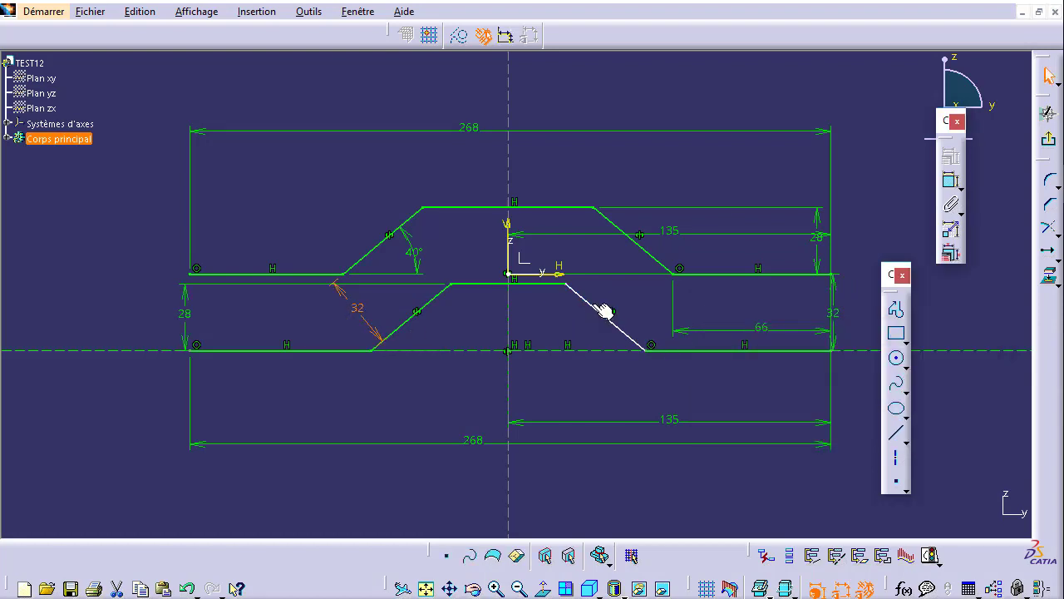
pyautogui.click(658, 262)
pyautogui.click(657, 399)
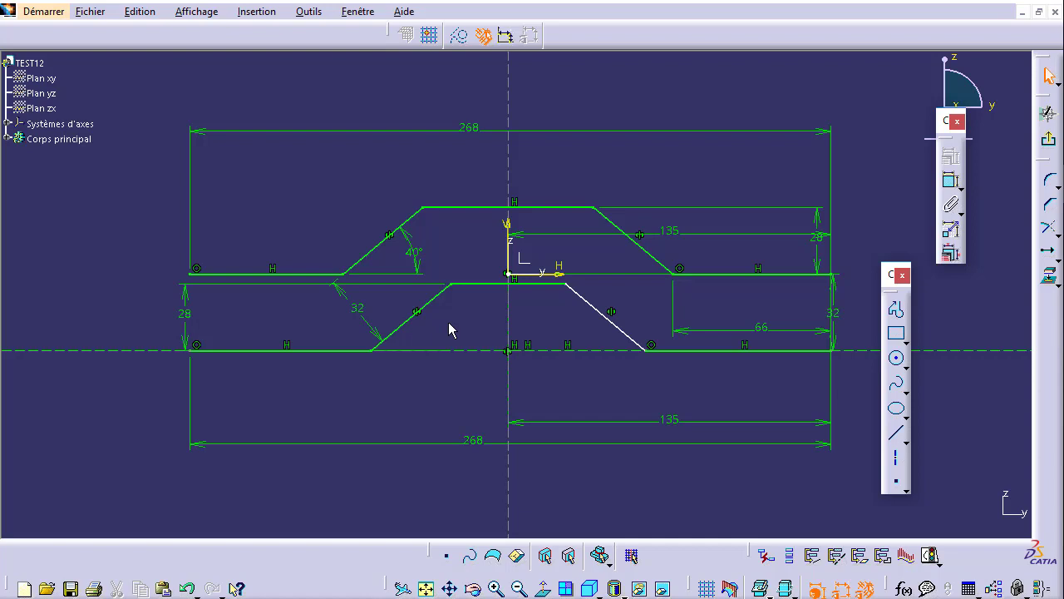
# Add a 32 distance constraint between the two right diagonals.
pyautogui.click(608, 311)
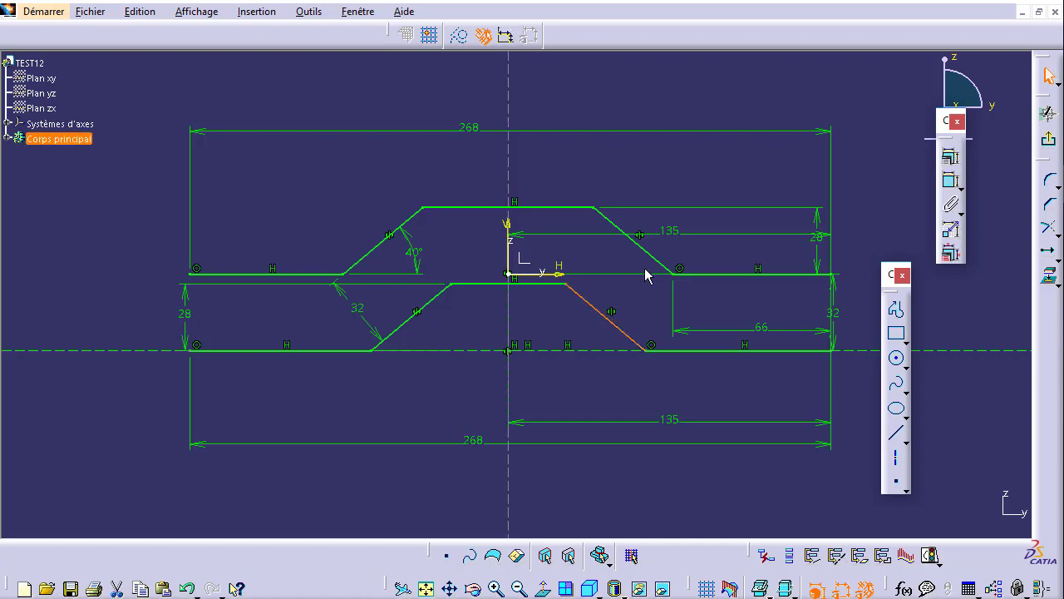
pyautogui.keyDown('ctrl'); pyautogui.click(662, 263); pyautogui.keyUp('ctrl')
pyautogui.click(950, 181)
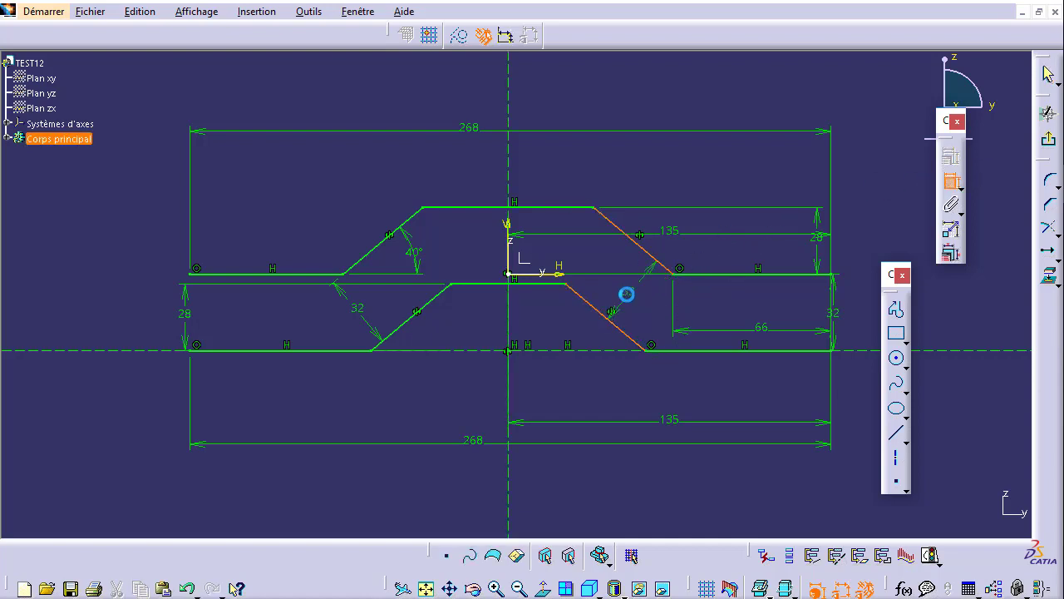
pyautogui.click(640, 299)
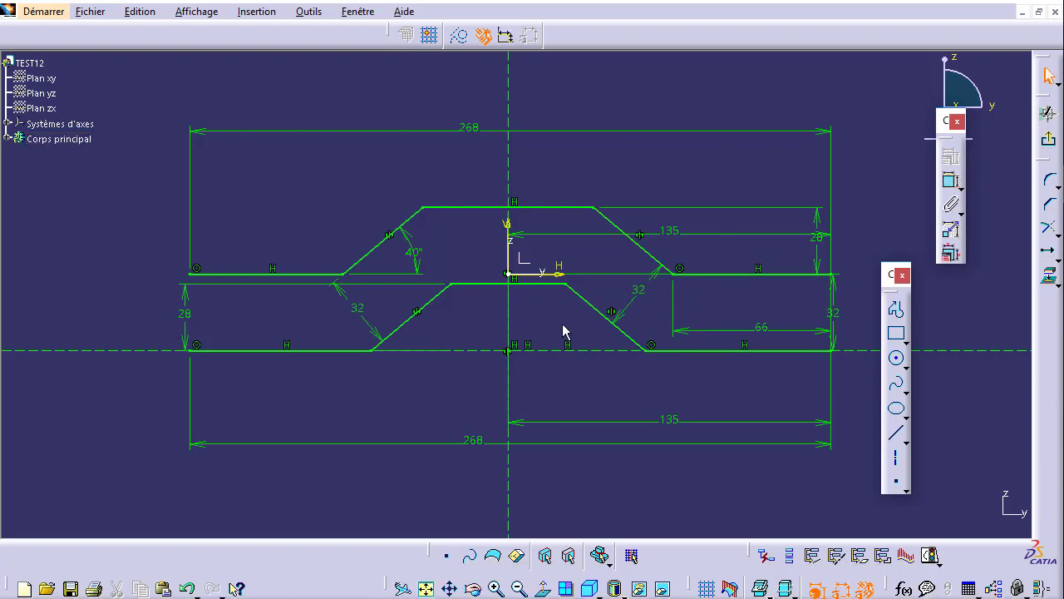
# Reposition the 32, 66 and 135 dimensions, placing the 135 above the profiles.
pyautogui.moveTo(641, 357); pyautogui.dragTo(560, 332, button='middle')
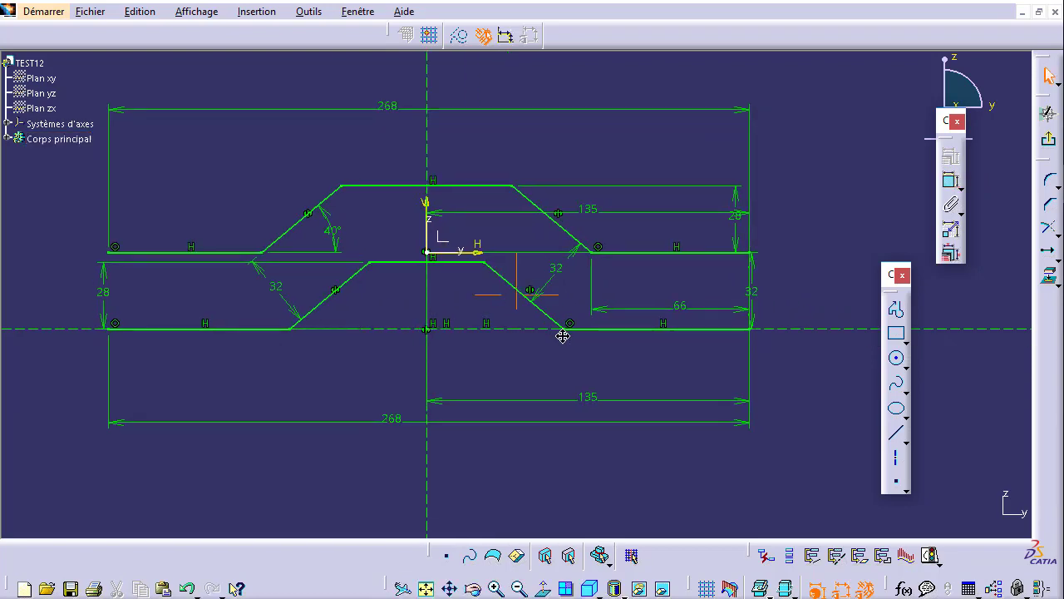
pyautogui.click(754, 291)
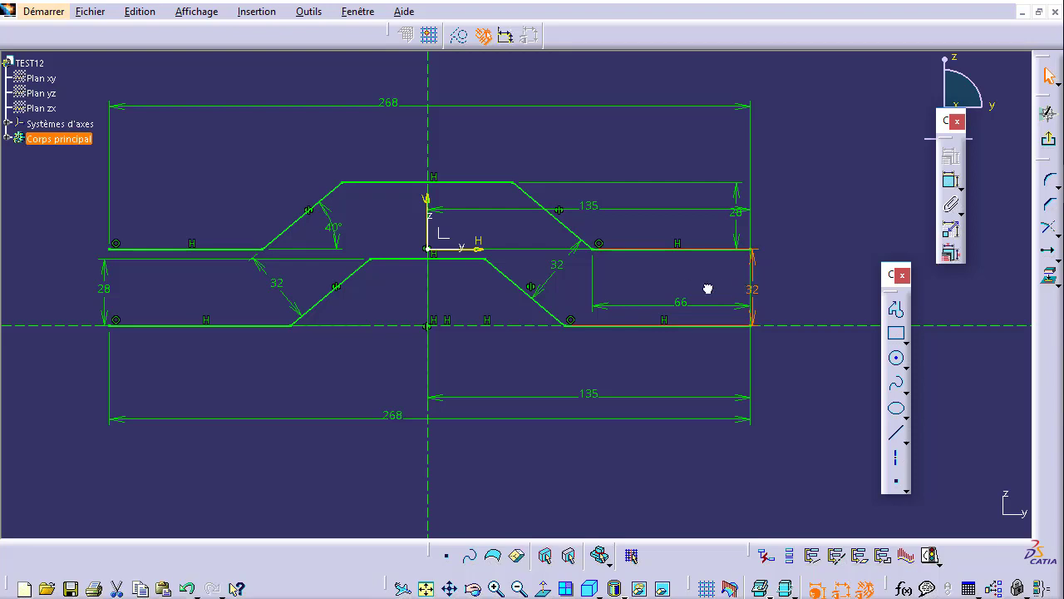
pyautogui.moveTo(757, 266); pyautogui.dragTo(586, 276)
pyautogui.click(688, 304)
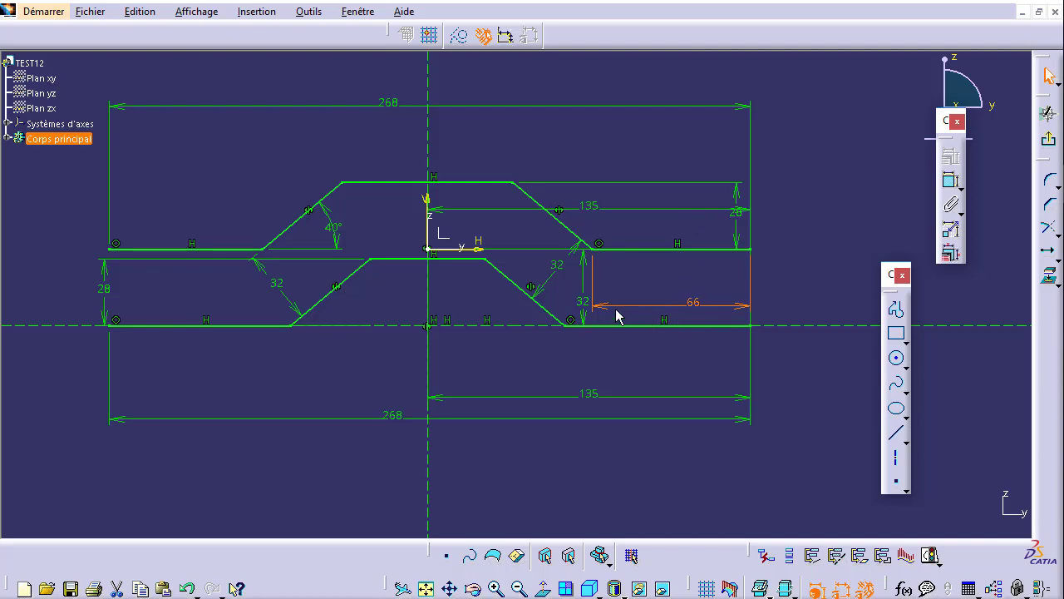
pyautogui.moveTo(614, 312)
pyautogui.mouseDown()
pyautogui.moveTo(639, 374)
pyautogui.moveTo(643, 233)
pyautogui.mouseUp()
pyautogui.click(606, 210)
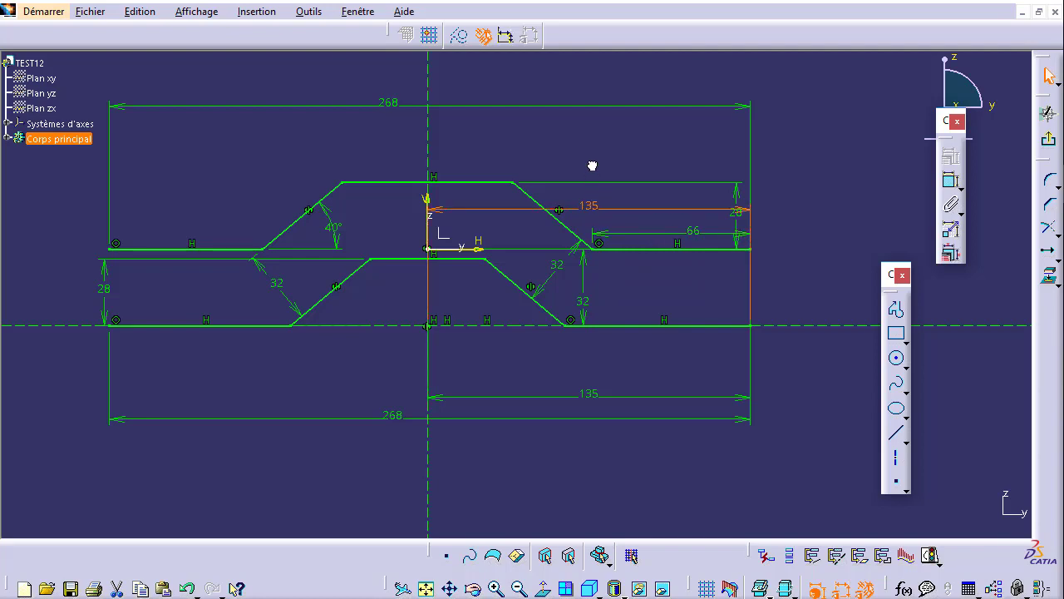
pyautogui.moveTo(641, 221); pyautogui.dragTo(631, 154)
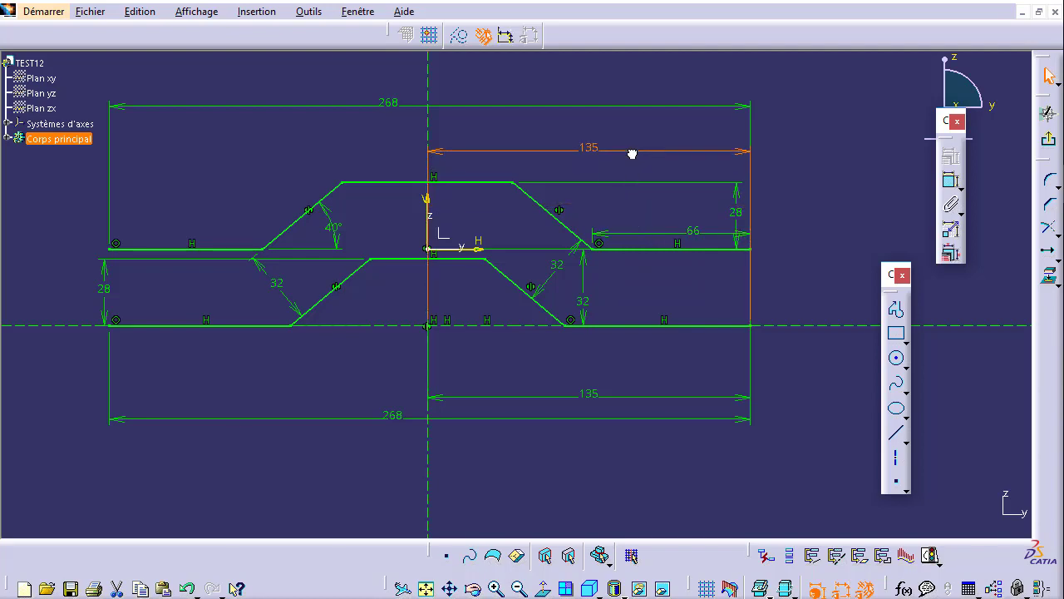
pyautogui.click(708, 314)
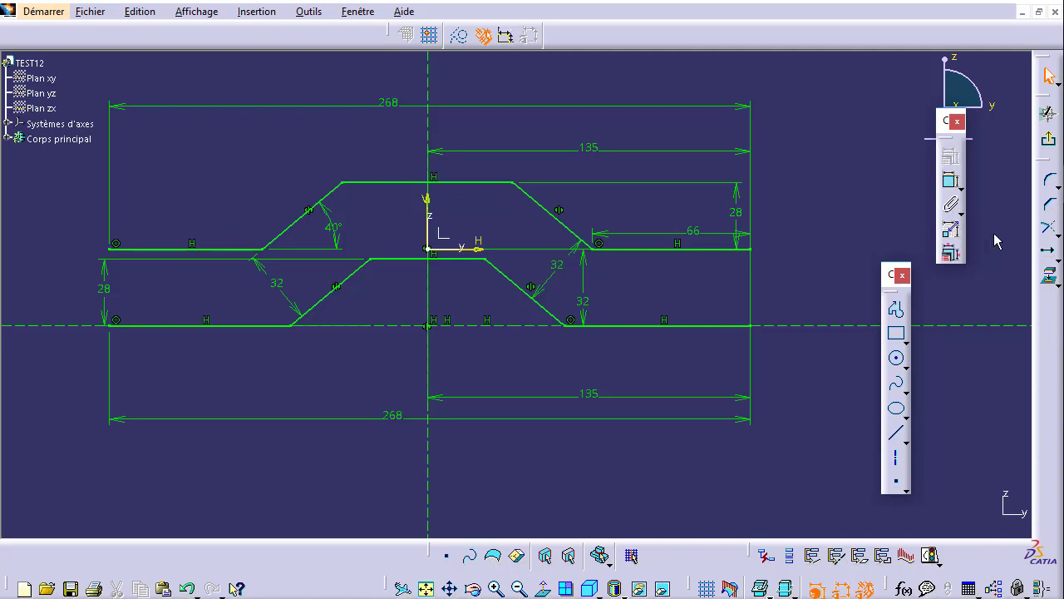
# Draw a line joining the upper and lower outlines at the right end, removing its vertical constraint.
pyautogui.click(896, 441)
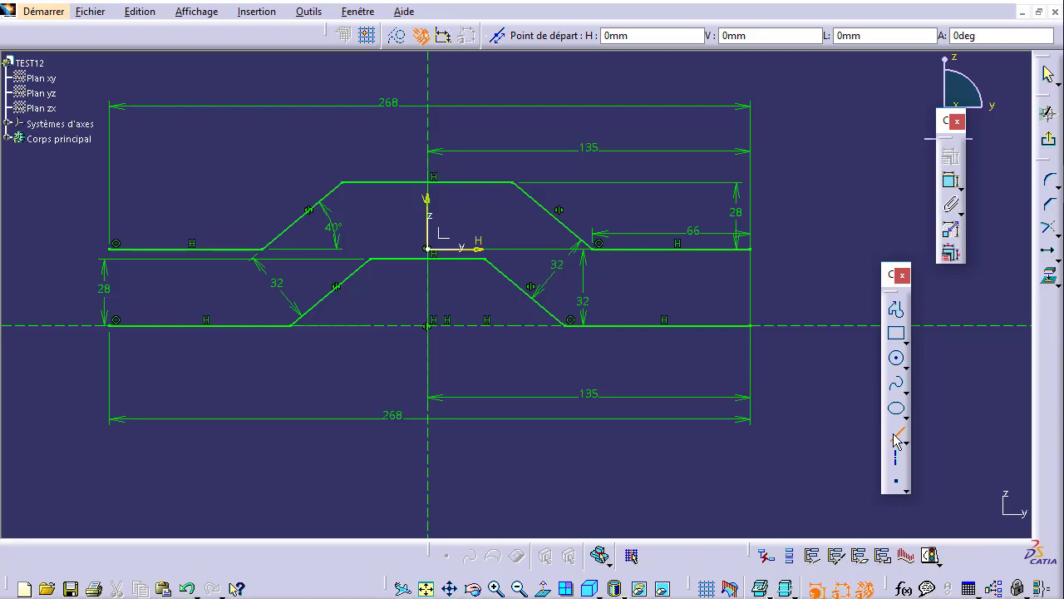
pyautogui.click(753, 249)
pyautogui.click(752, 326)
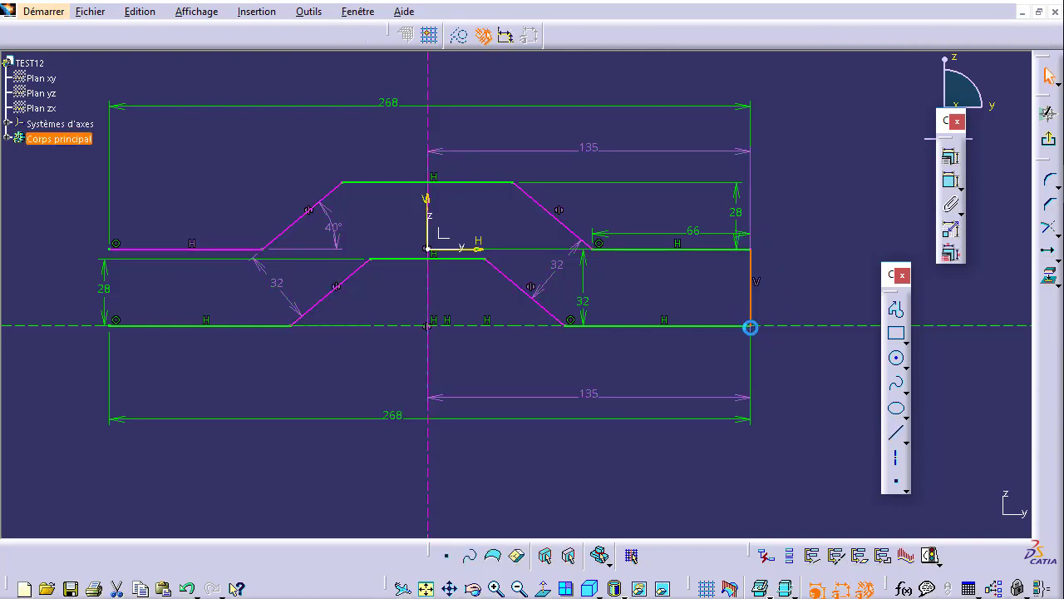
pyautogui.click(679, 302)
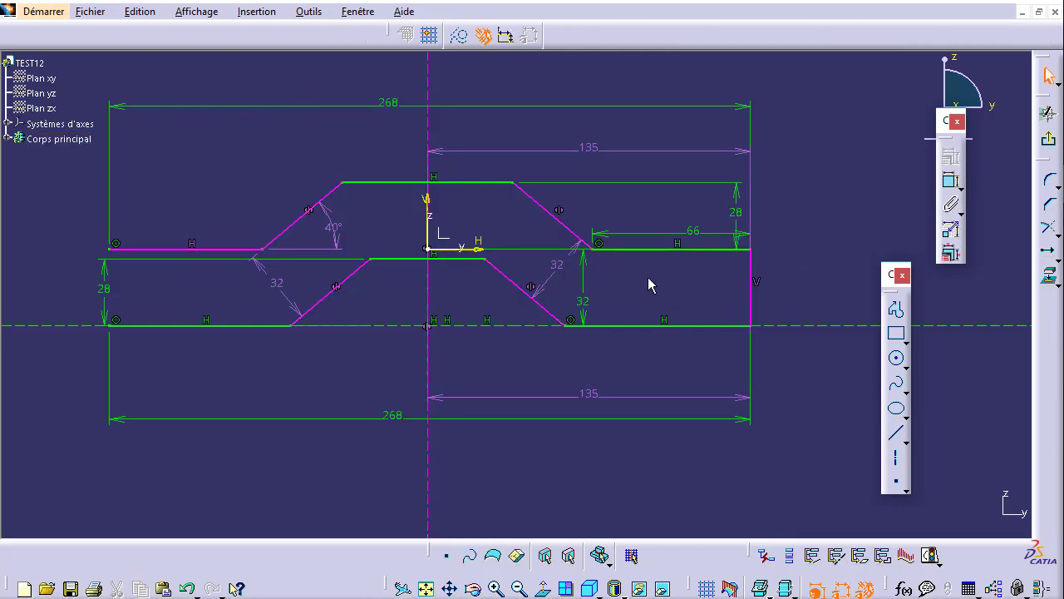
pyautogui.click(759, 282)
pyautogui.press('Delete')
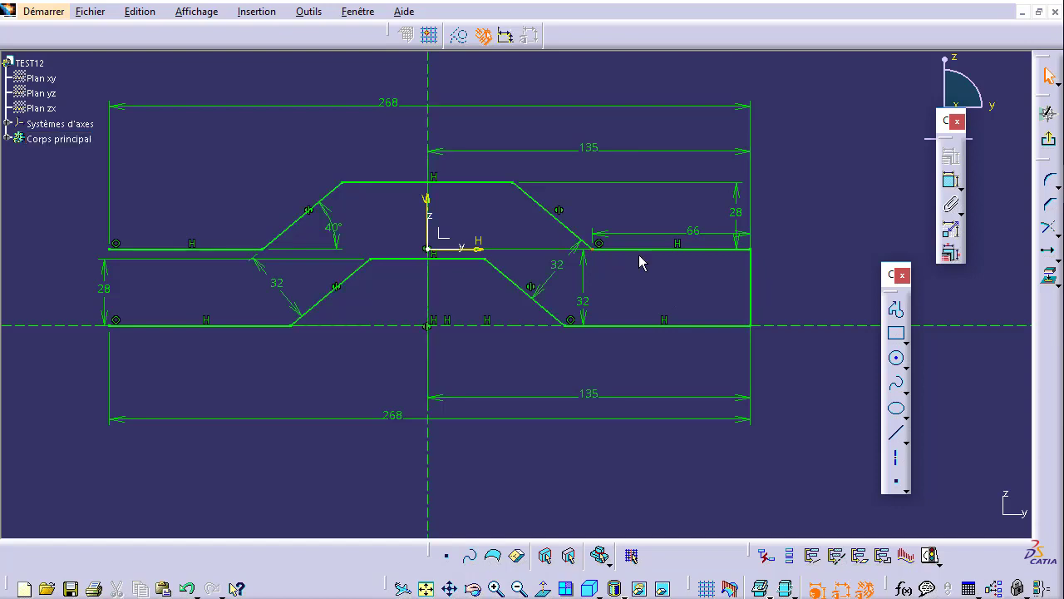
# Draw a line closing the left ends of the upper and lower outlines.
pyautogui.click(896, 432)
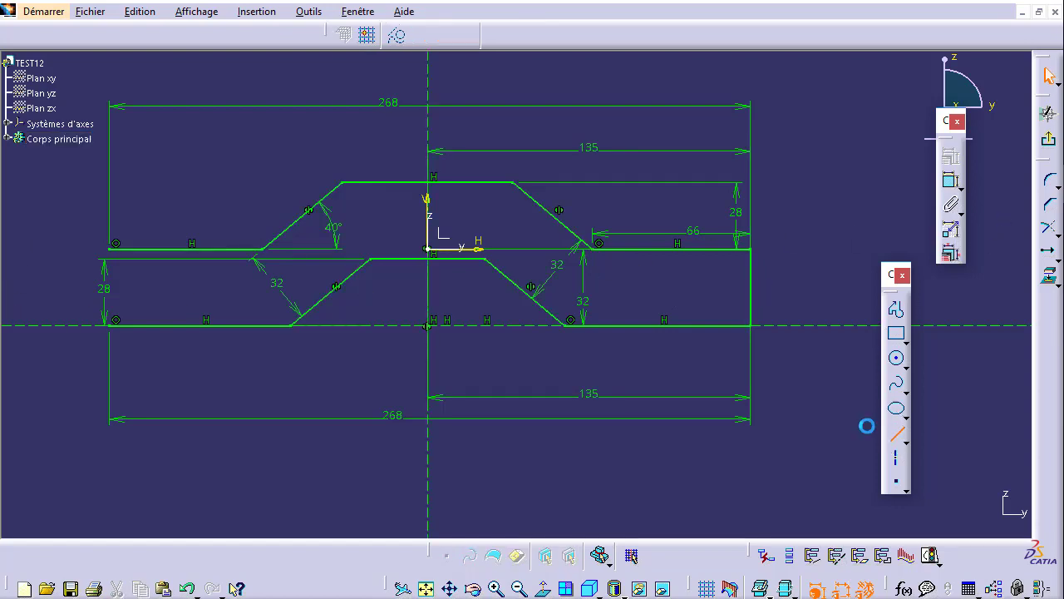
pyautogui.click(113, 249)
pyautogui.click(107, 321)
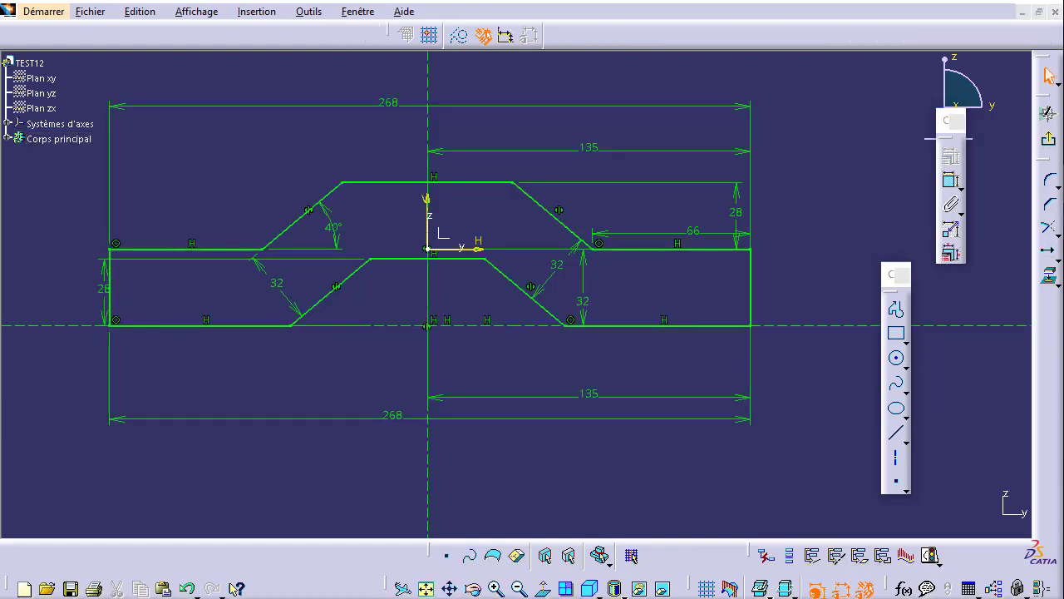
pyautogui.hotkey('alt', 'Tab')
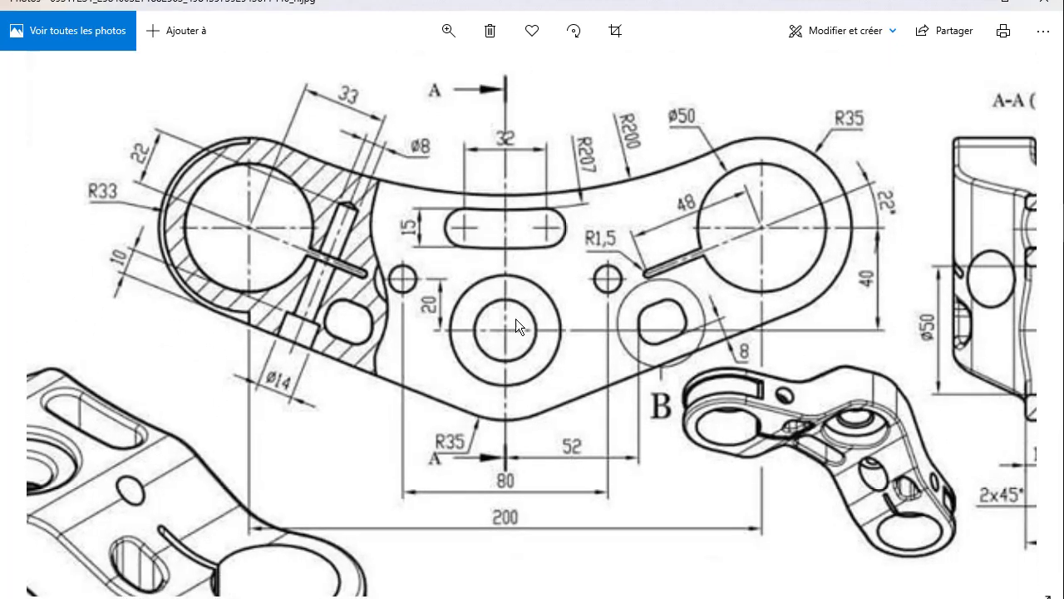
# Scroll through the reference drawing in Photos to inspect the clamp's side view.
pyautogui.scroll(5, 515, 318)
pyautogui.scroll(-1, 414, 407)
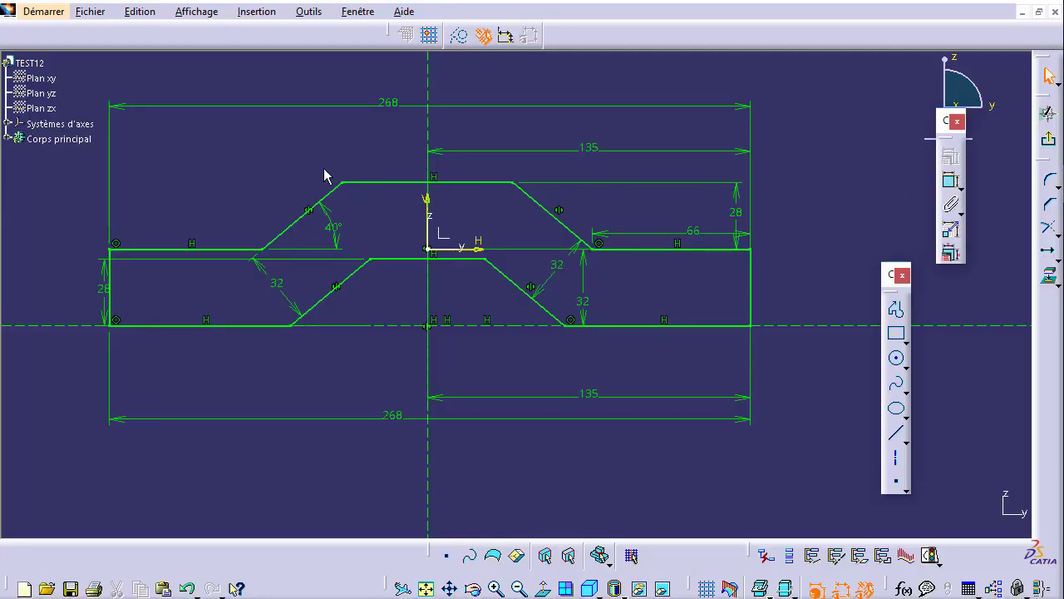
# Round the upper outline's two top corners with R20 fillets.
pyautogui.click(340, 182)
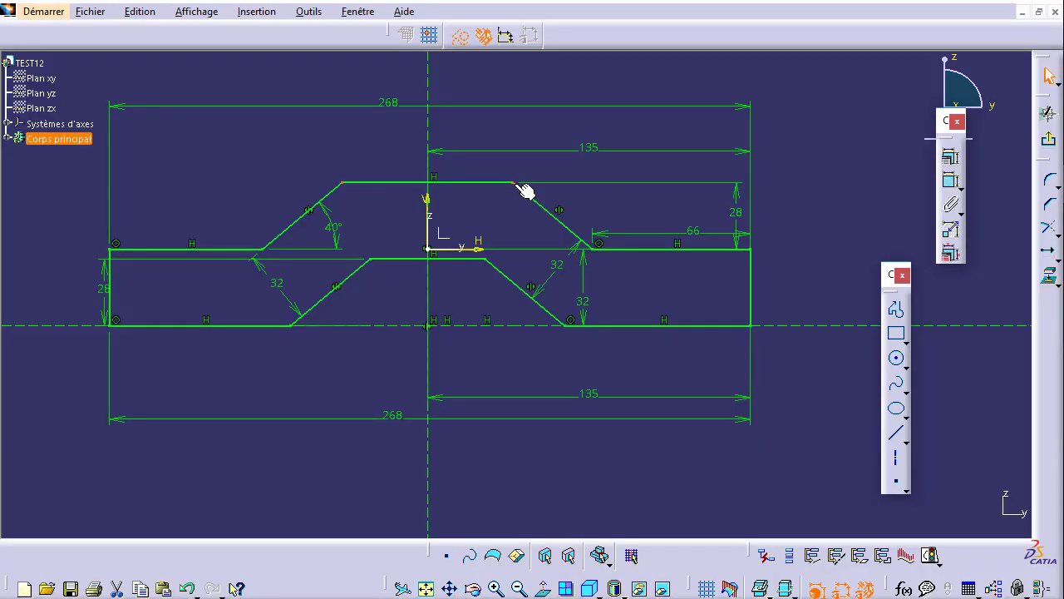
pyautogui.click(1050, 180)
pyautogui.click(818, 34)
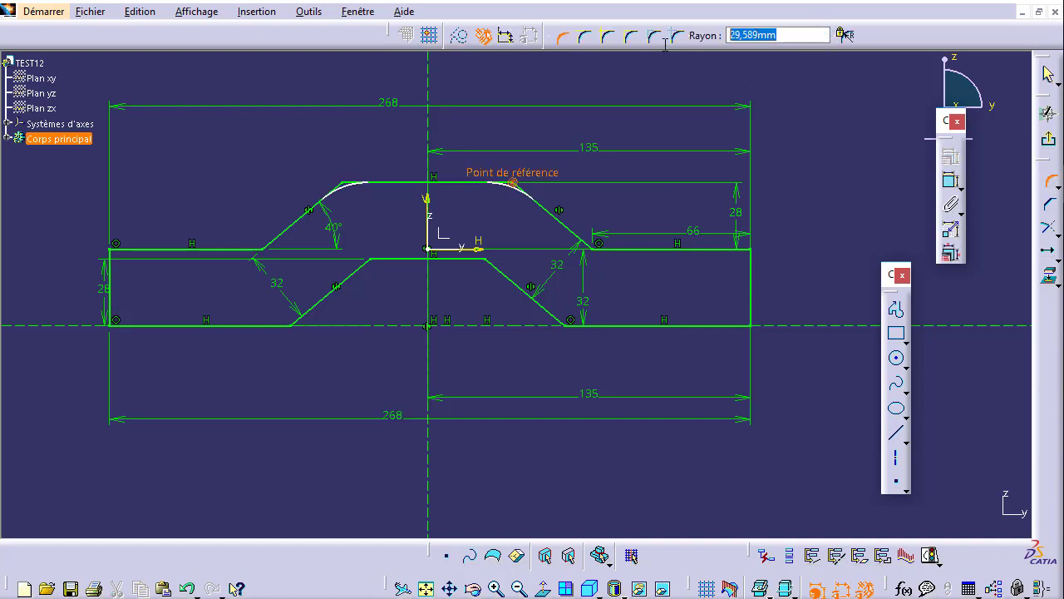
pyautogui.write('20')
pyautogui.press('Return')
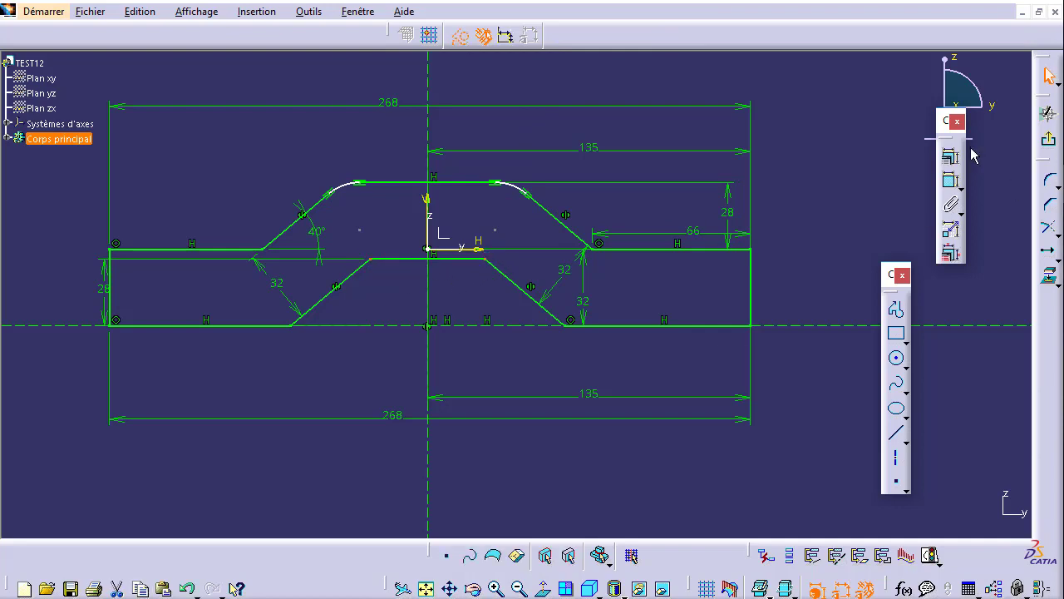
# Round the lower outline's inner corners with R19 fillets and compare them with the drawing.
pyautogui.click(1051, 180)
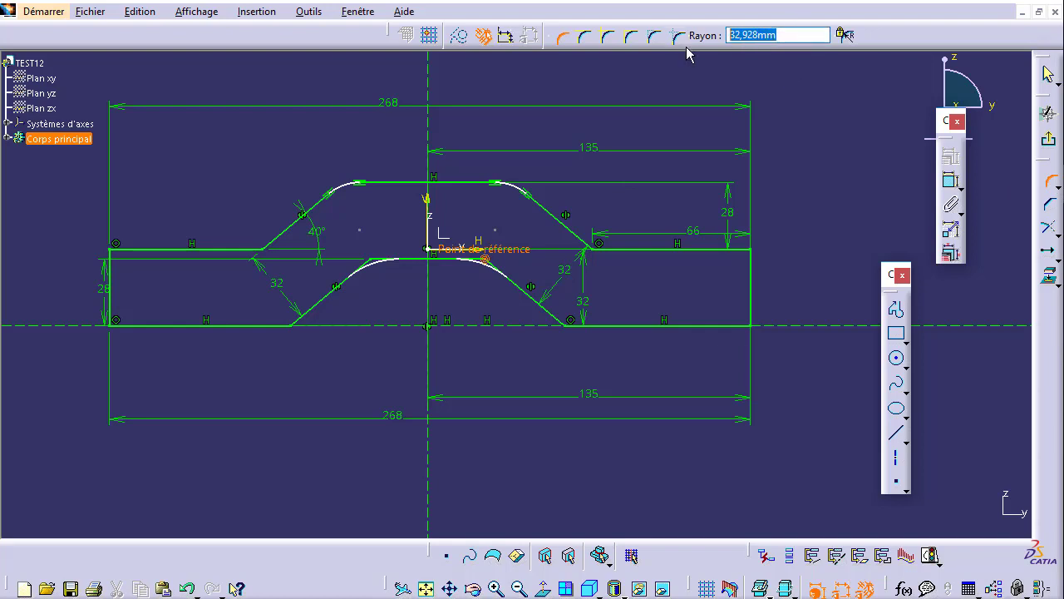
pyautogui.write('19')
pyautogui.press('Return')
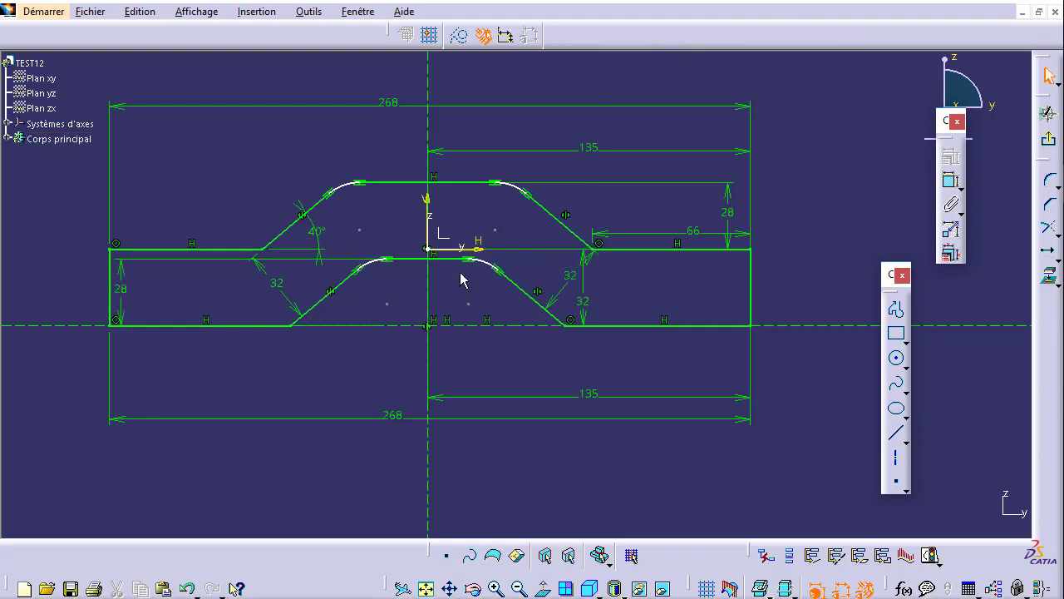
pyautogui.hotkey('alt', 'Tab')
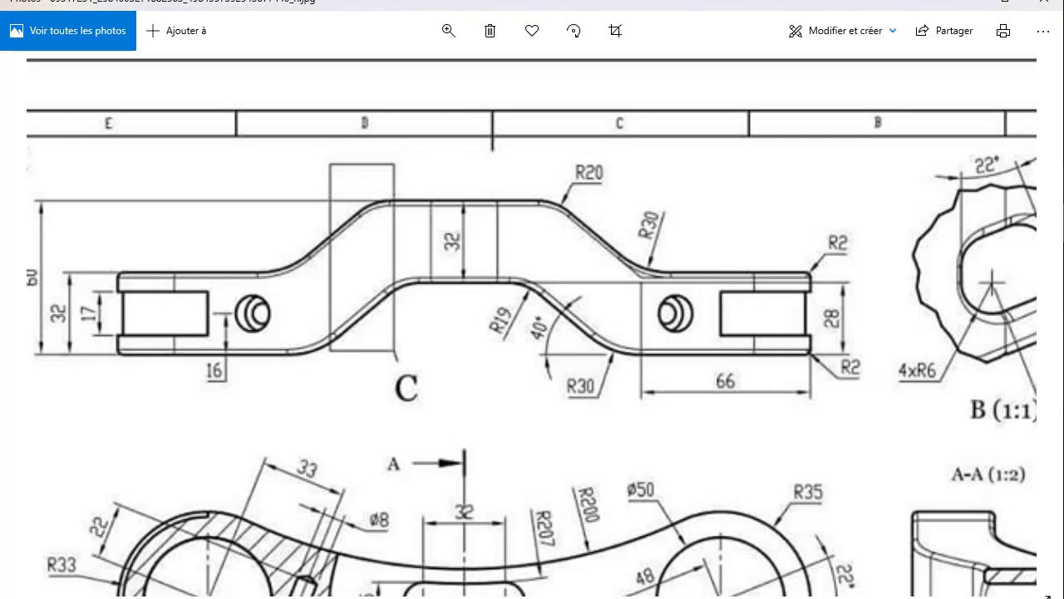
pyautogui.hotkey('alt', 'Tab')
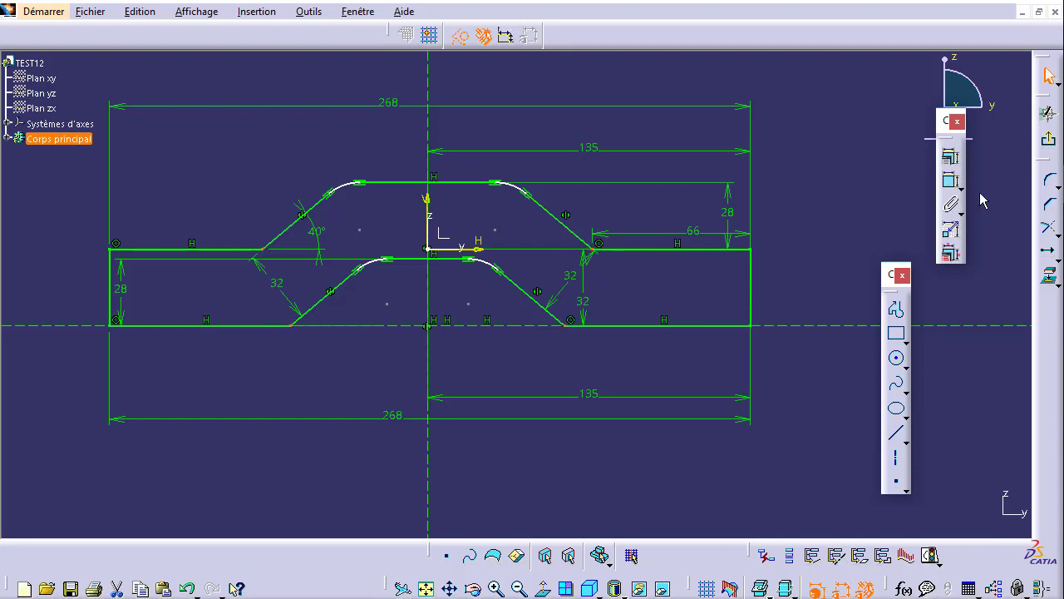
# Fillet the remaining slant-to-low-line corners with R30, accepting the warning.
pyautogui.click(1049, 180)
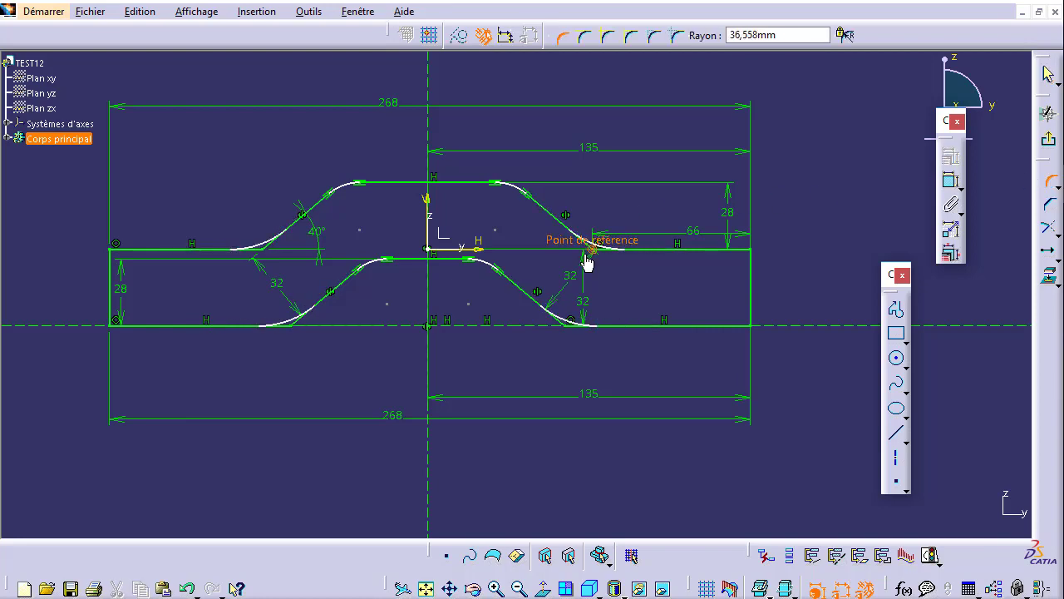
pyautogui.write('30')
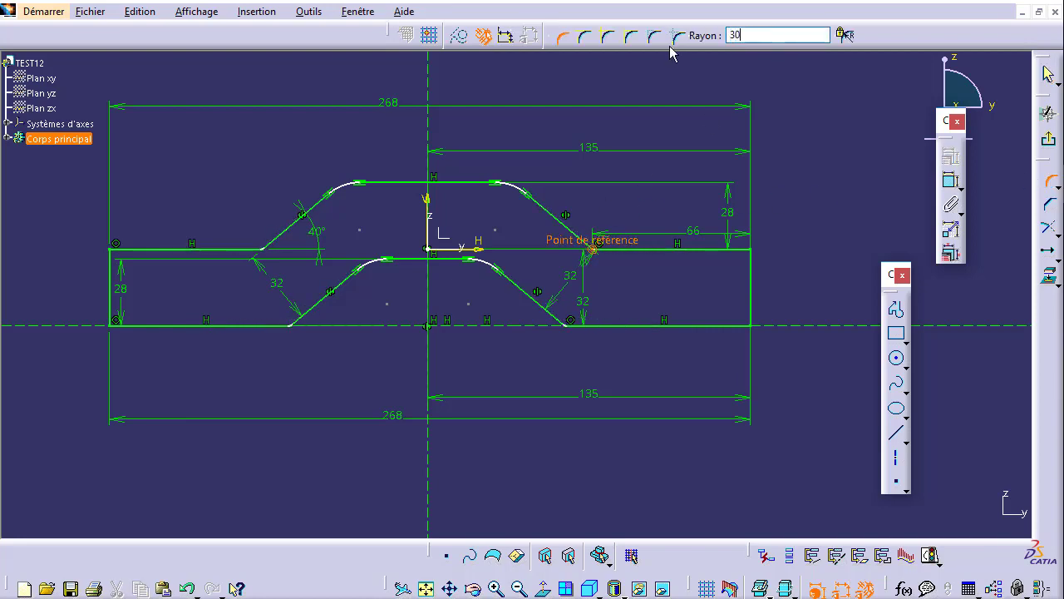
pyautogui.press('Return')
pyautogui.click(563, 352)
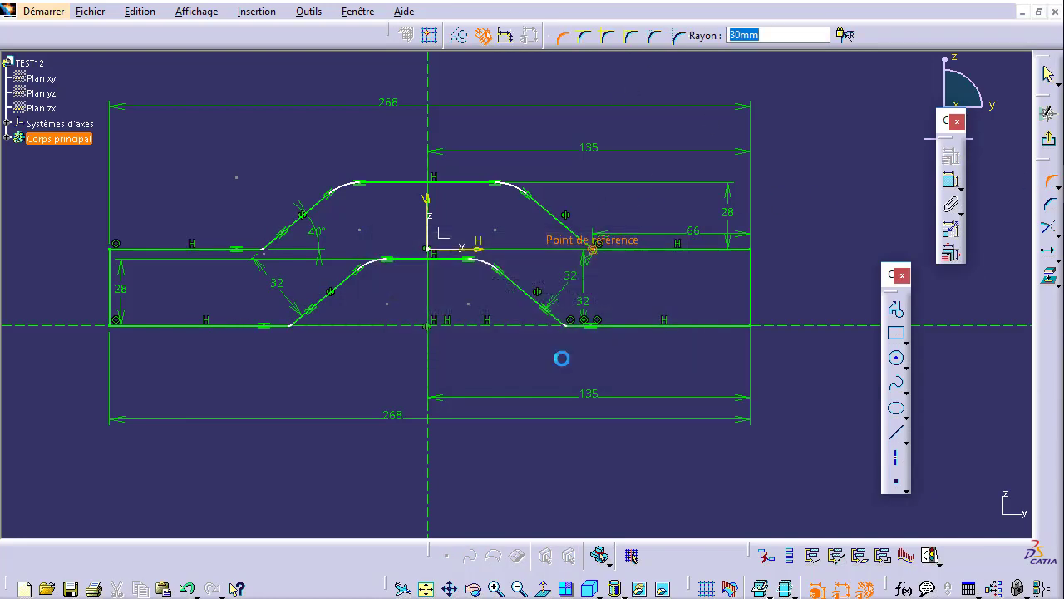
pyautogui.moveTo(501, 329); pyautogui.dragTo(534, 343, button='middle')
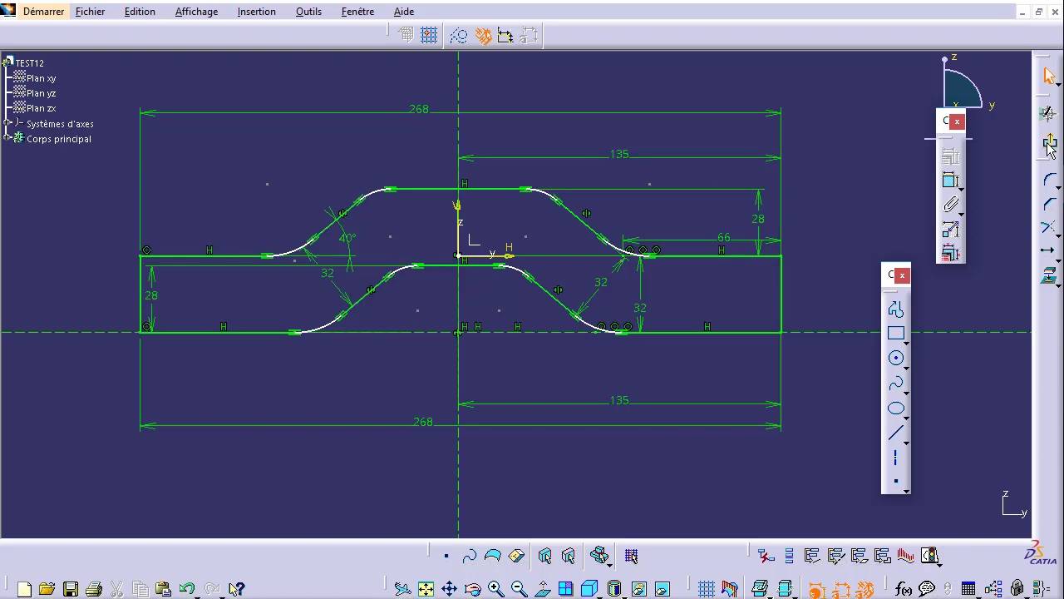
# Exit the profile sketch and open a new sketch on the xy plane, profile seen edge-on.
pyautogui.doubleClick(506, 246)
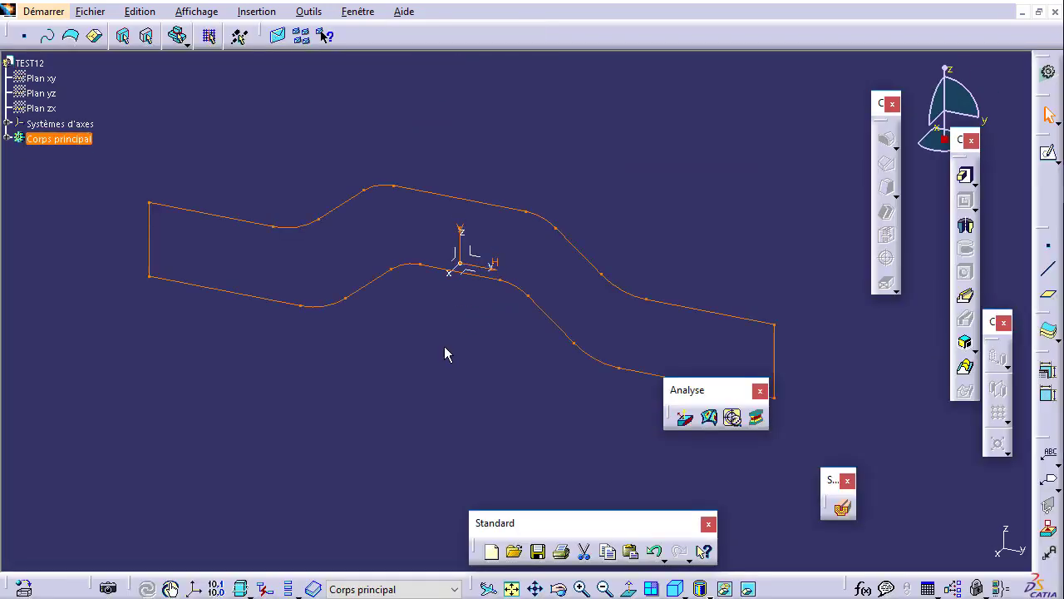
pyautogui.moveTo(449, 339); pyautogui.dragTo(499, 278, button='middle')
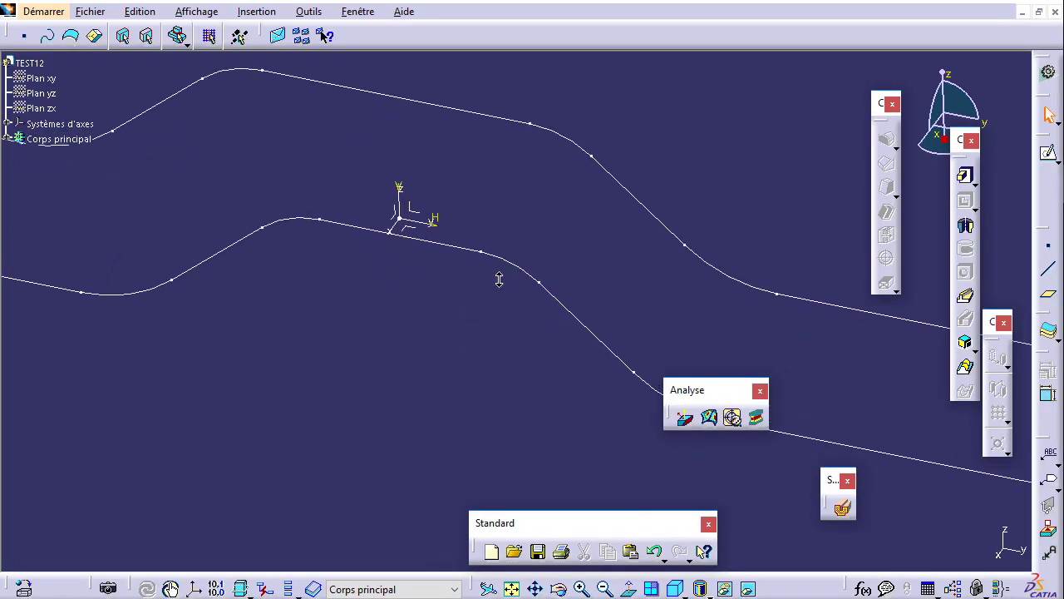
pyautogui.click(416, 229)
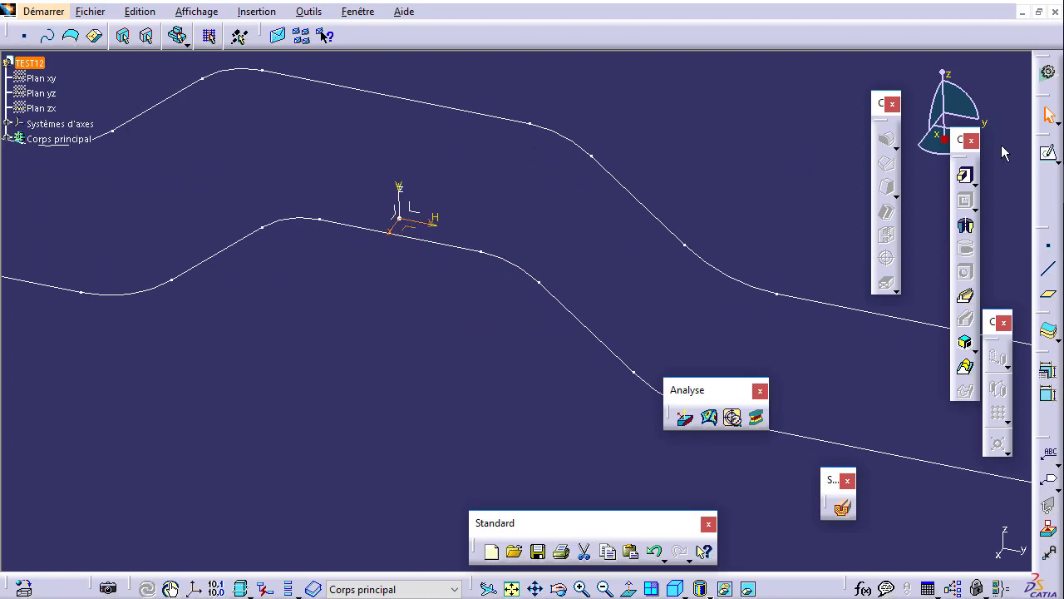
pyautogui.click(1049, 152)
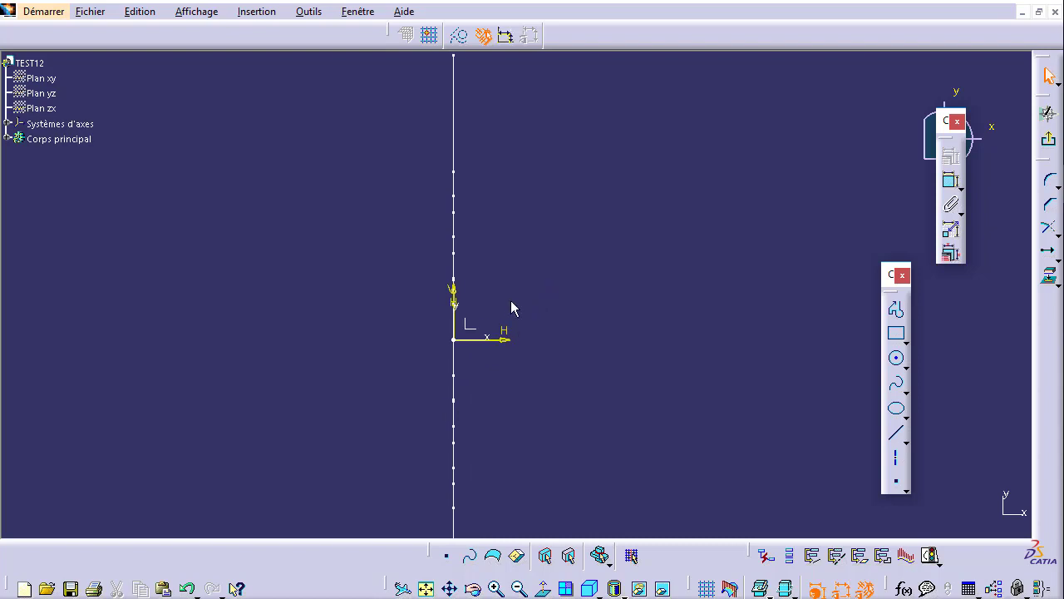
pyautogui.hotkey('alt', 'Tab')
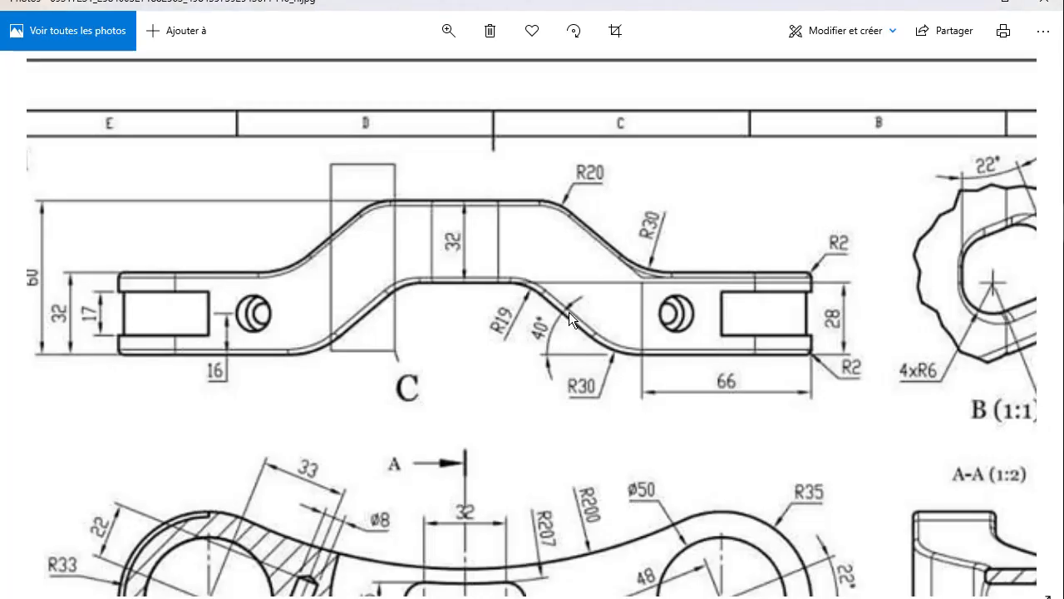
# Scroll to the drawing's top view with the R207 arc and 200 mm bore spacing.
pyautogui.scroll(-3, 568, 312)
pyautogui.scroll(-2, 573, 352)
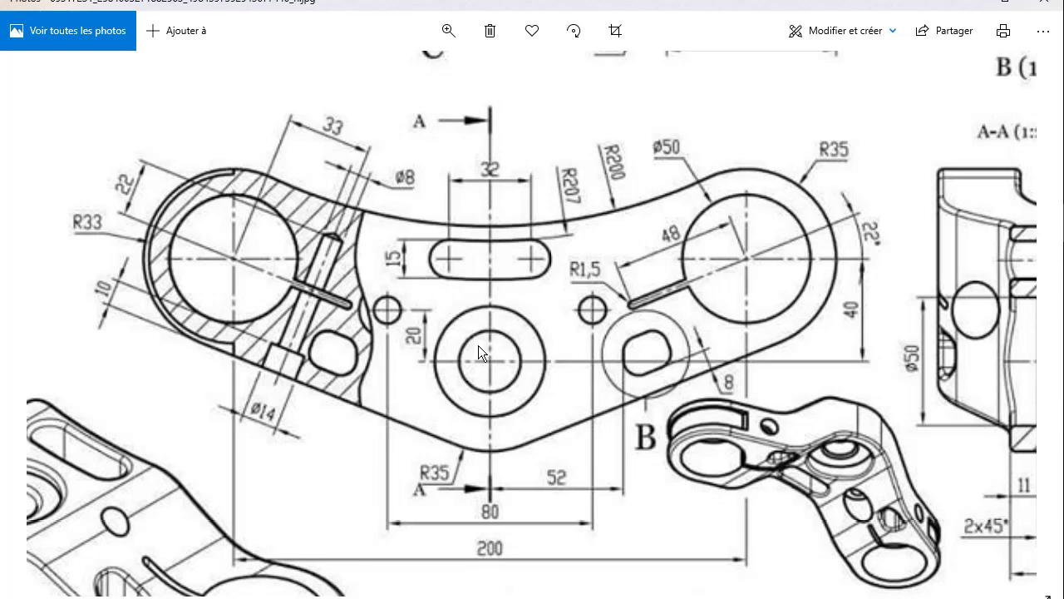
pyautogui.click(968, 212)
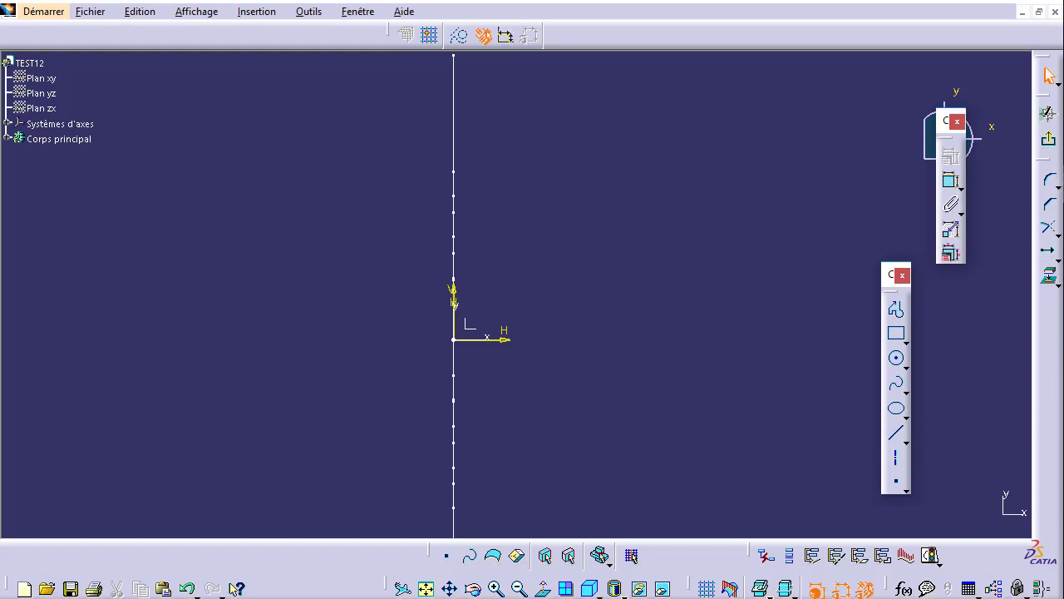
# Draw an upper circle and a larger lower circle, both centred on the vertical V axis.
pyautogui.moveTo(694, 248); pyautogui.dragTo(693, 285, button='middle')
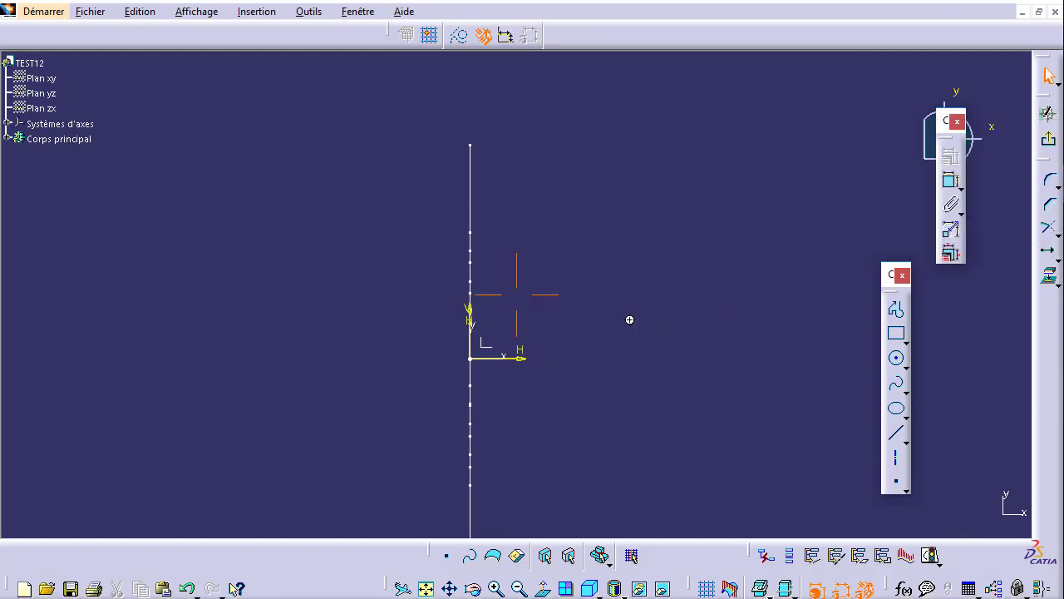
pyautogui.click(896, 358)
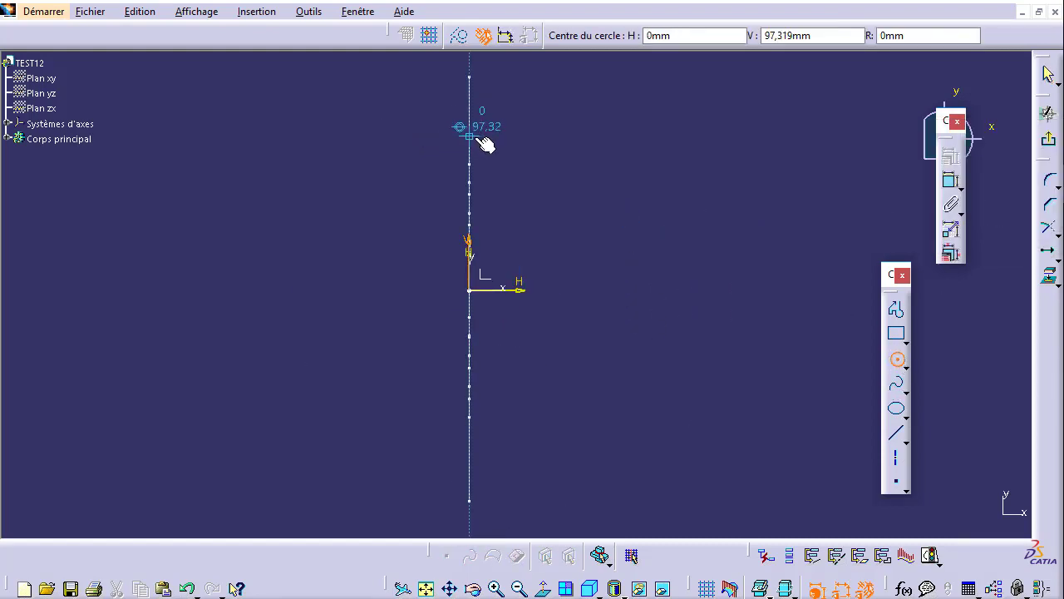
pyautogui.hotkey('alt', 'Tab')
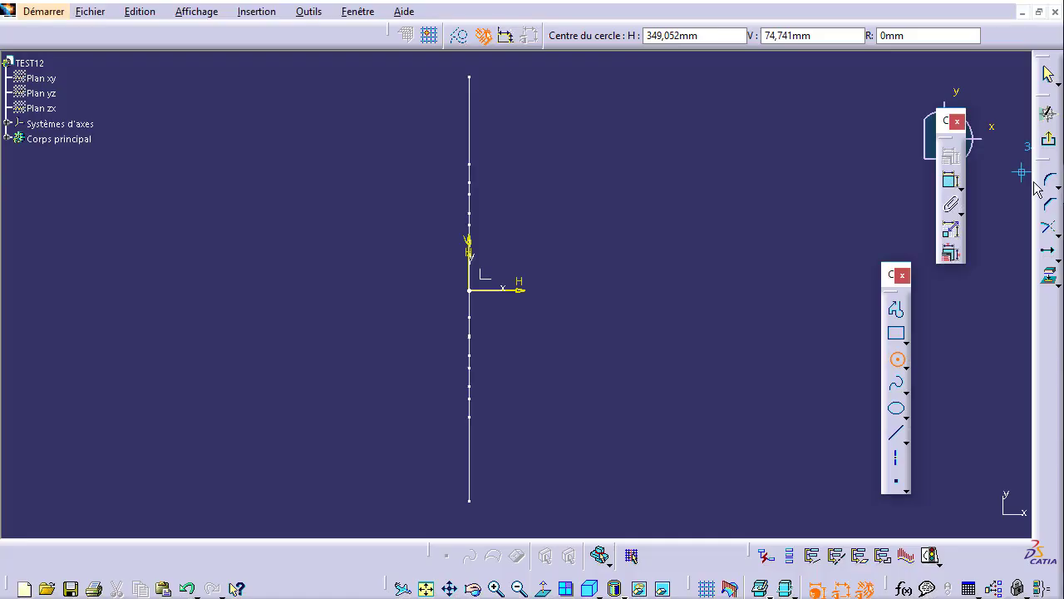
pyautogui.click(470, 132)
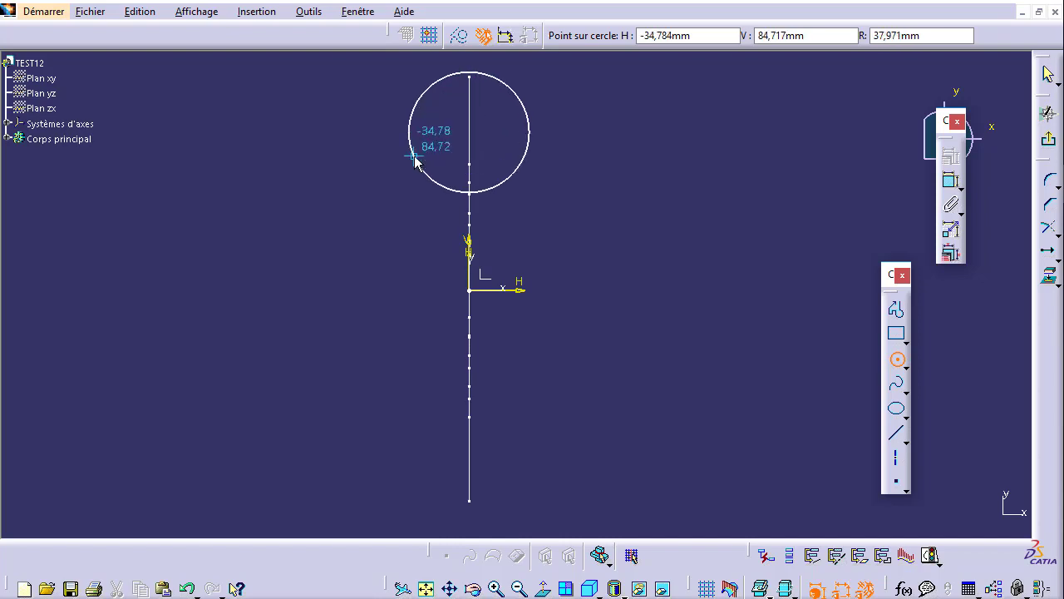
pyautogui.click(414, 156)
pyautogui.click(896, 357)
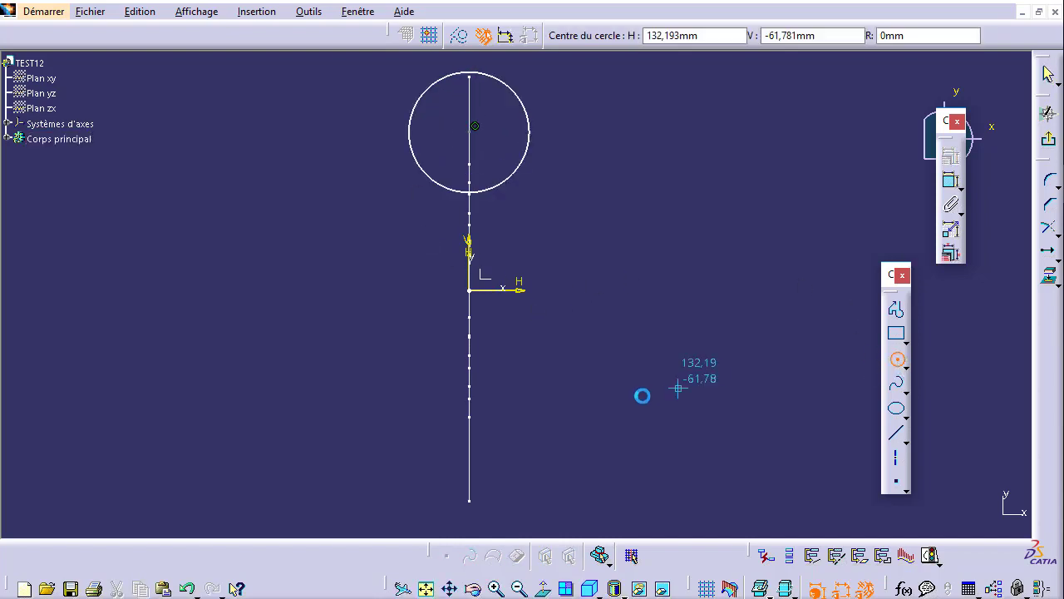
pyautogui.moveTo(415, 467); pyautogui.dragTo(435, 356, button='middle')
pyautogui.click(490, 308)
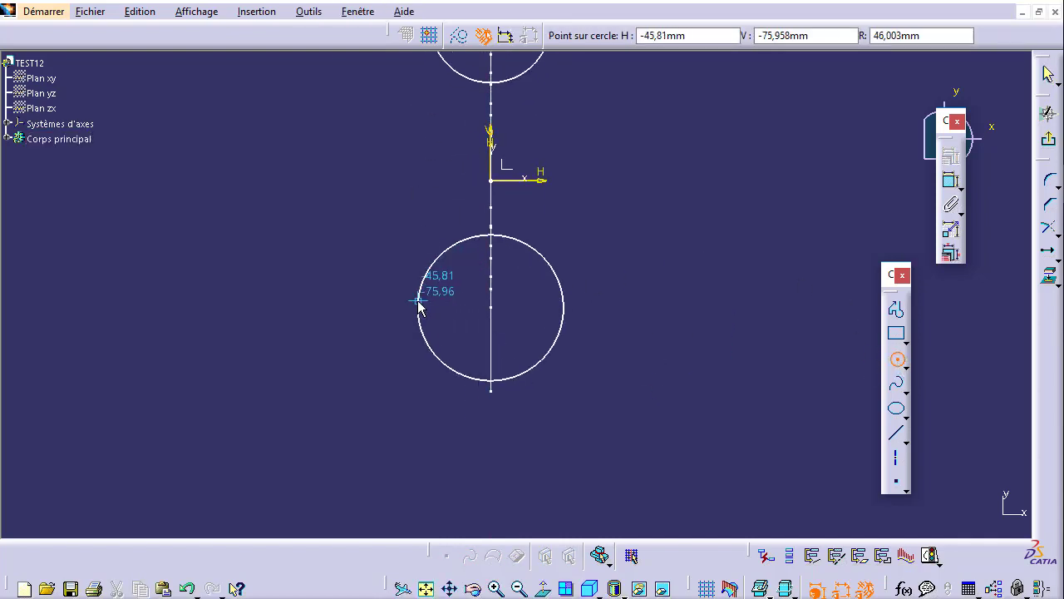
pyautogui.click(415, 300)
pyautogui.moveTo(416, 299)
pyautogui.mouseDown(button='middle')
pyautogui.moveTo(599, 338)
pyautogui.moveTo(606, 430)
pyautogui.mouseUp(button='middle')
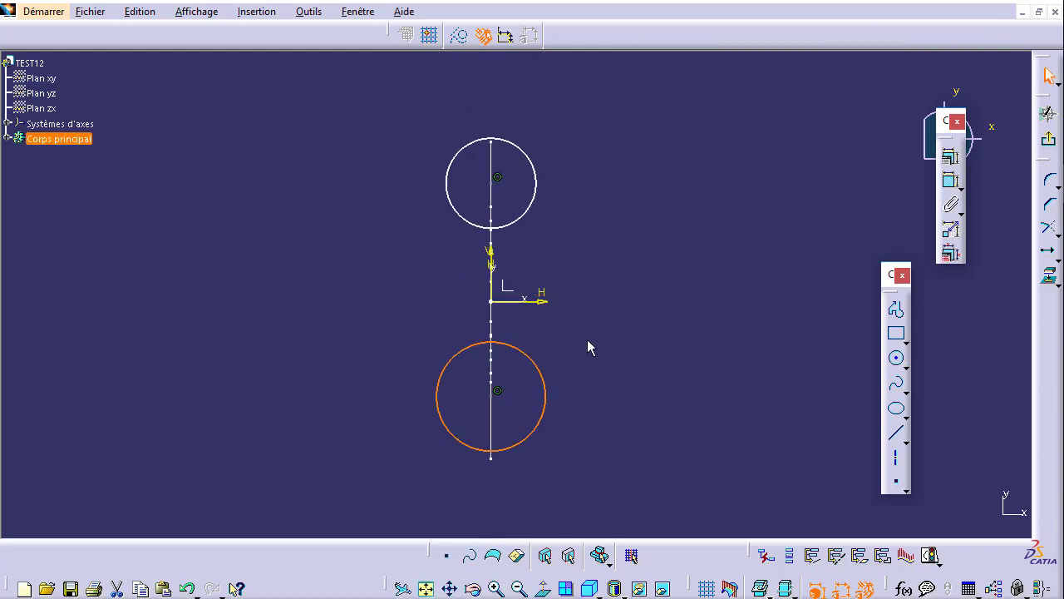
pyautogui.moveTo(566, 364); pyautogui.dragTo(396, 359, button='middle')
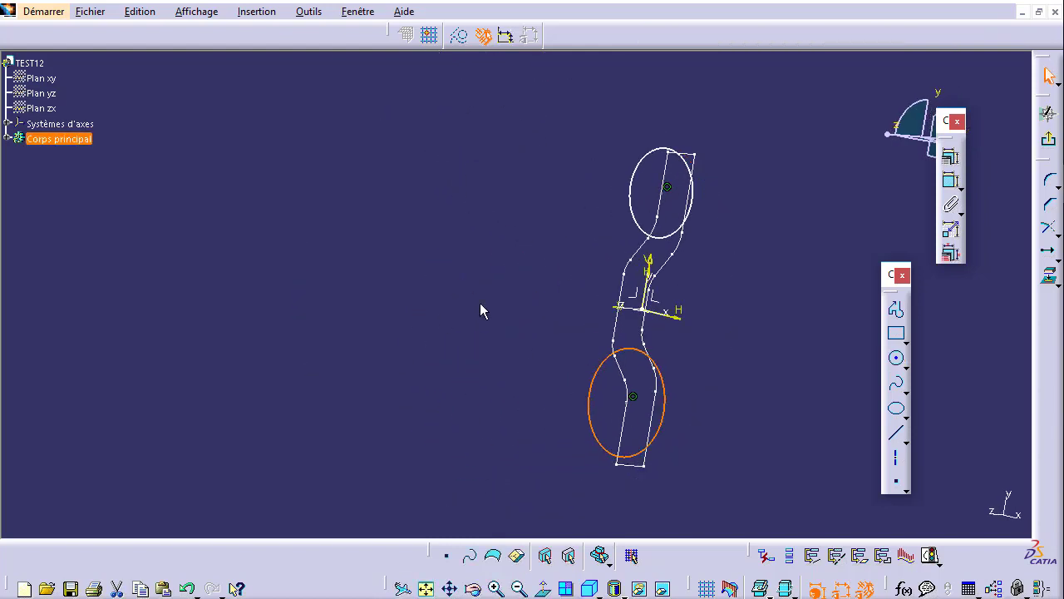
pyautogui.moveTo(472, 309); pyautogui.dragTo(492, 309, button='middle')
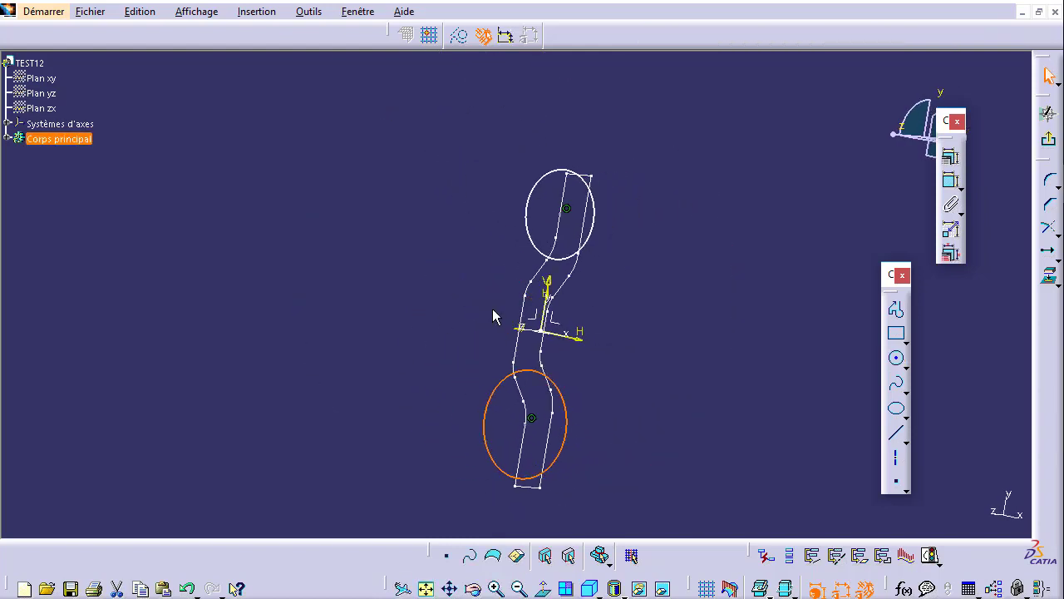
pyautogui.doubleClick(586, 214)
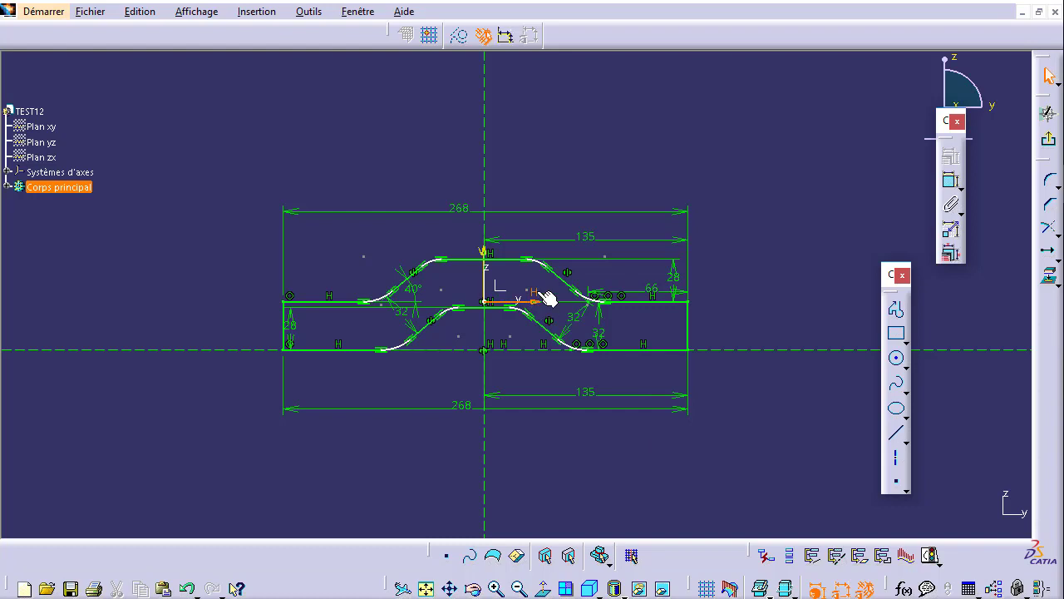
pyautogui.click(1048, 138)
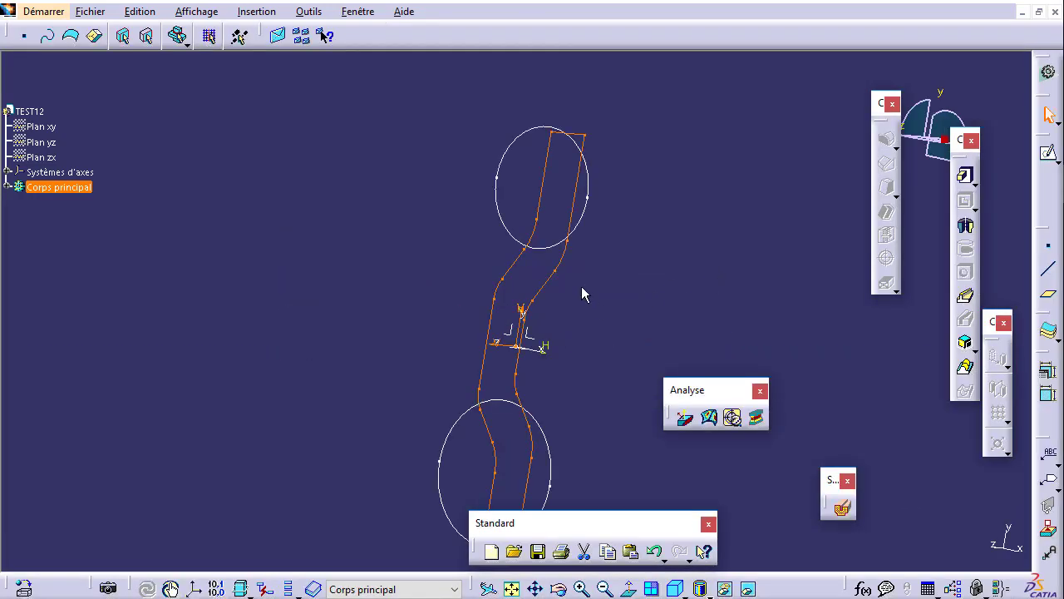
pyautogui.doubleClick(499, 198)
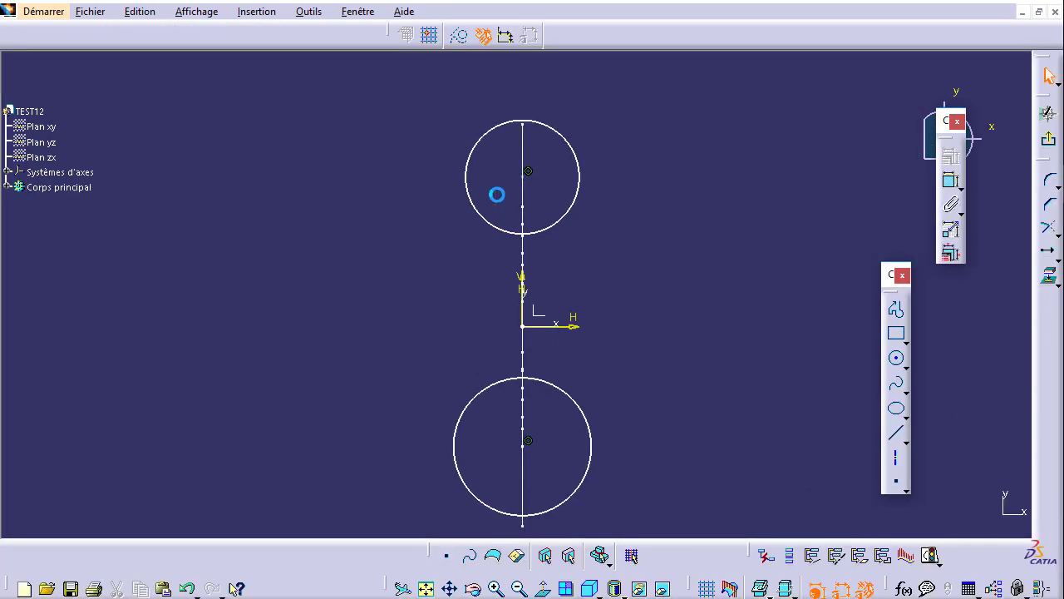
# Dimension the upper circle to Ø70, checking the value on the reference drawing.
pyautogui.click(950, 180)
pyautogui.click(577, 154)
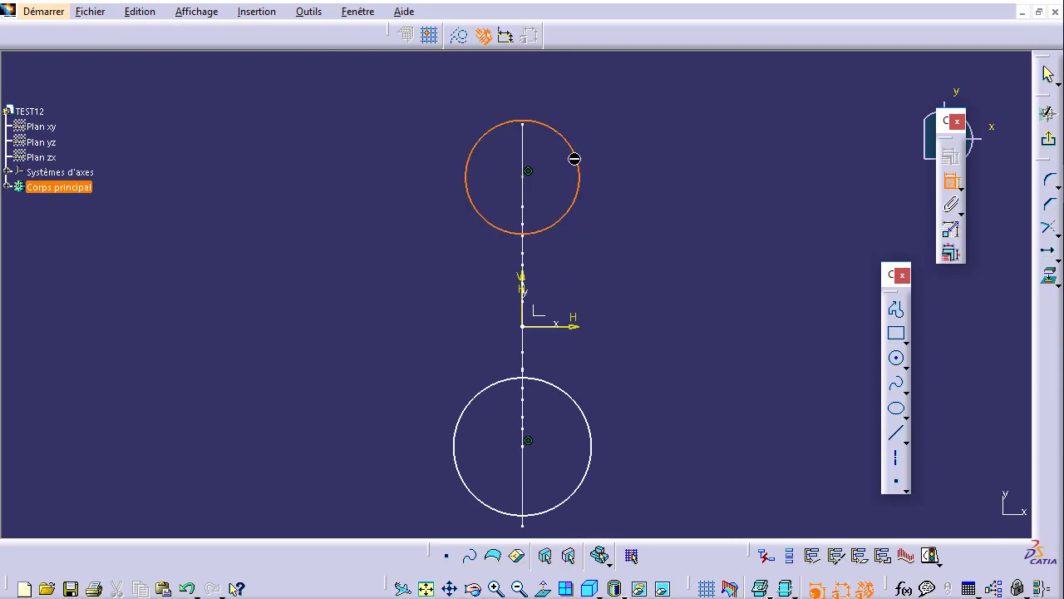
pyautogui.click(688, 196)
pyautogui.doubleClick(696, 192)
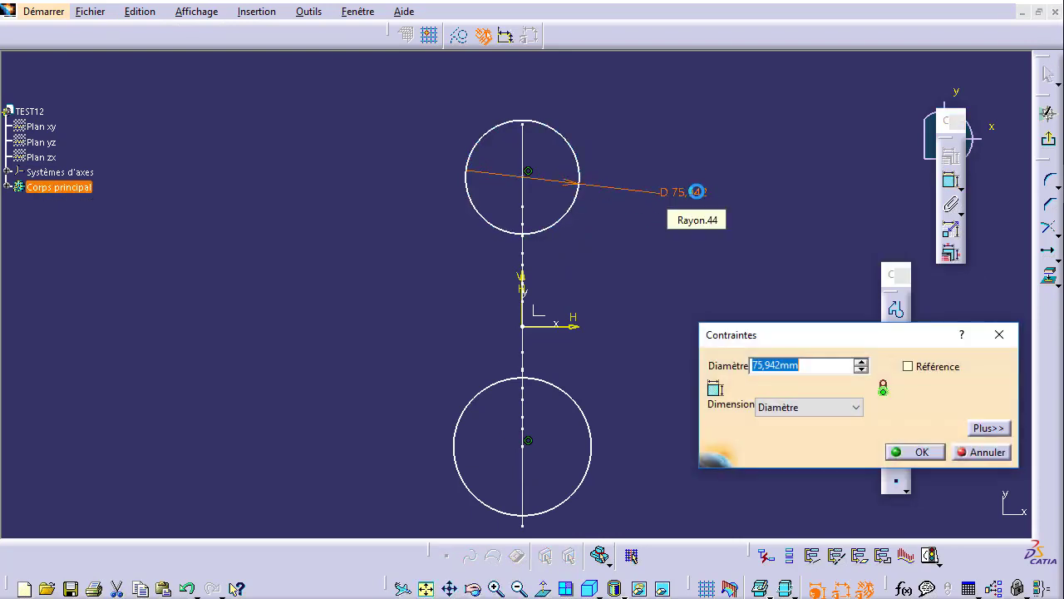
pyautogui.write('135')
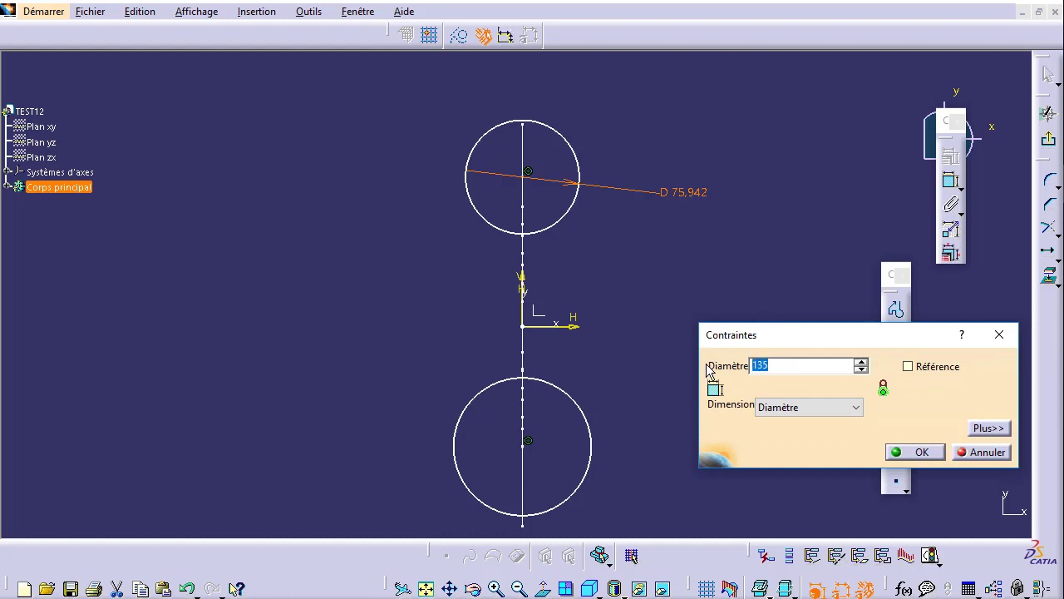
pyautogui.hotkey('alt', 'Tab')
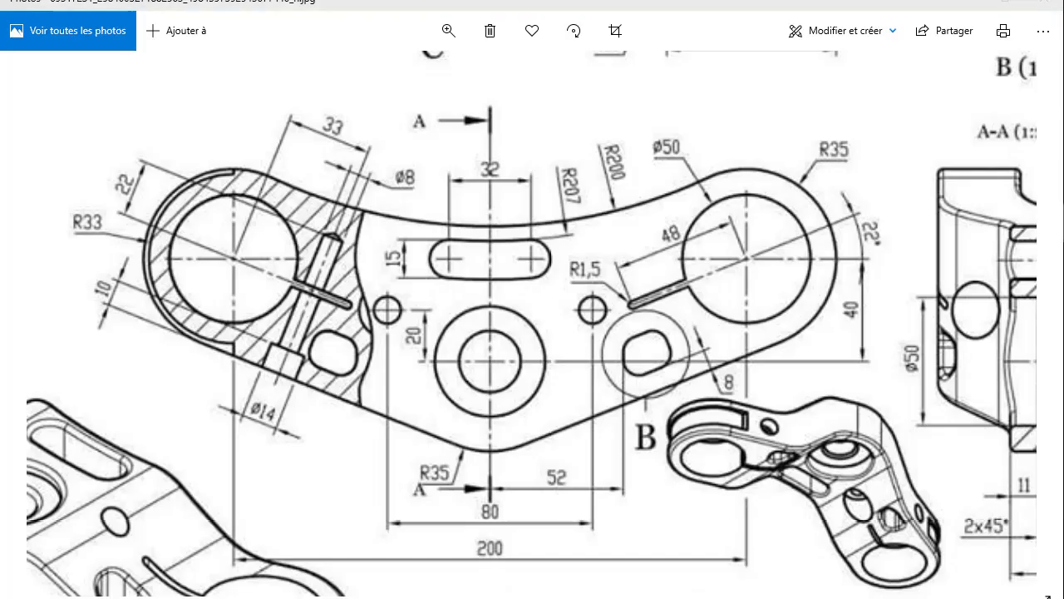
pyautogui.hotkey('alt', 'Tab')
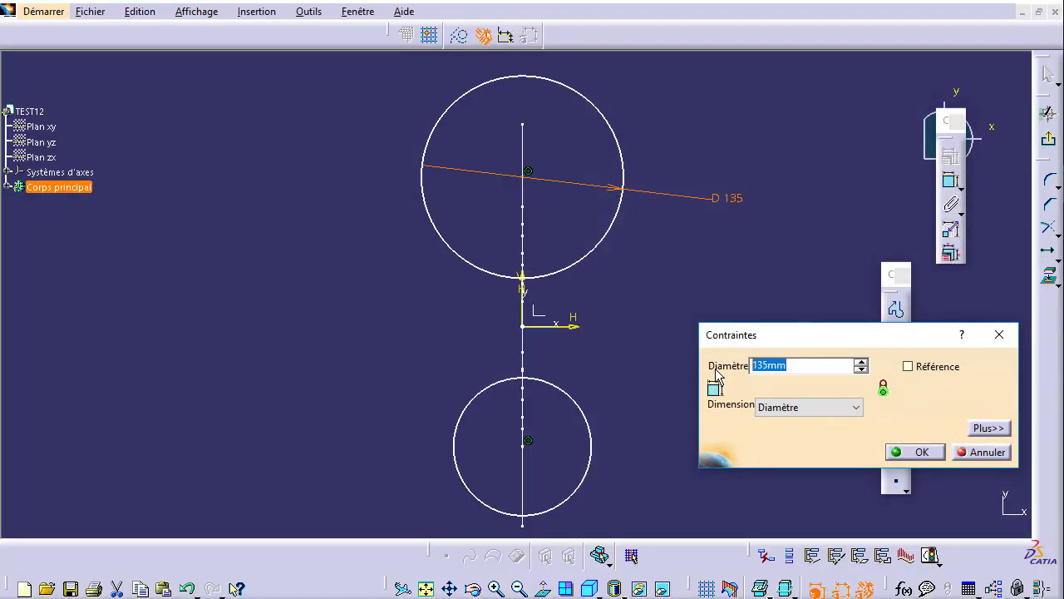
pyautogui.write('70')
pyautogui.press('Return')
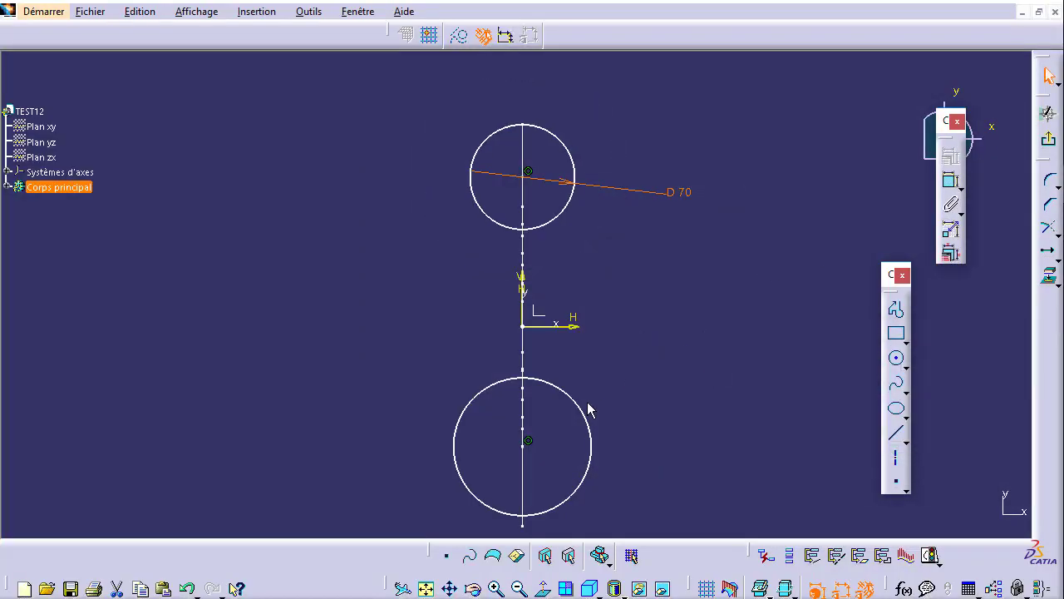
# Dimension the lower circle to Ø66.
pyautogui.click(589, 409)
pyautogui.click(950, 179)
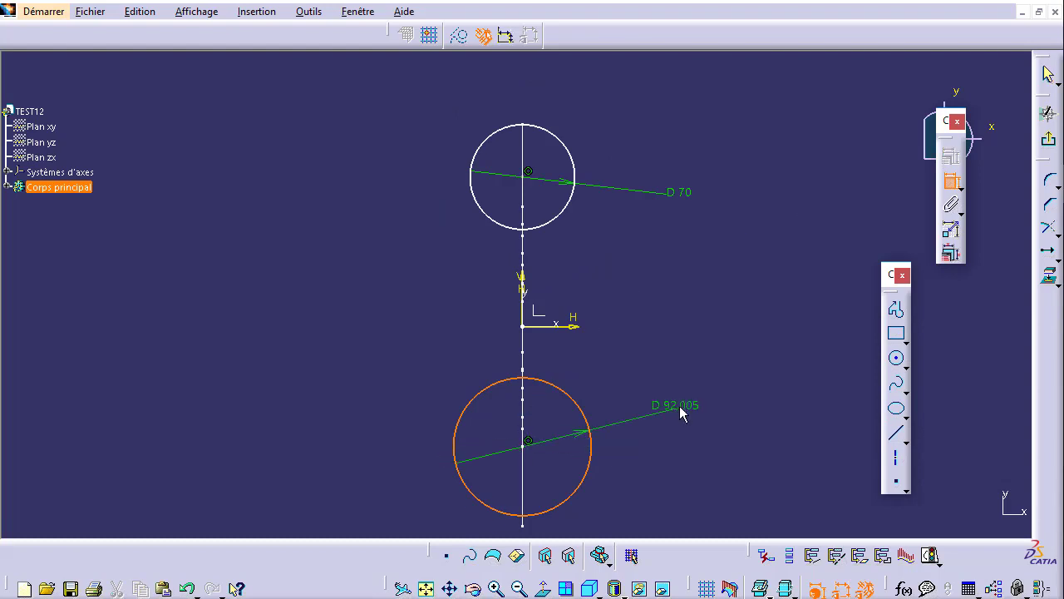
pyautogui.click(679, 406)
pyautogui.doubleClick(680, 404)
pyautogui.write('66')
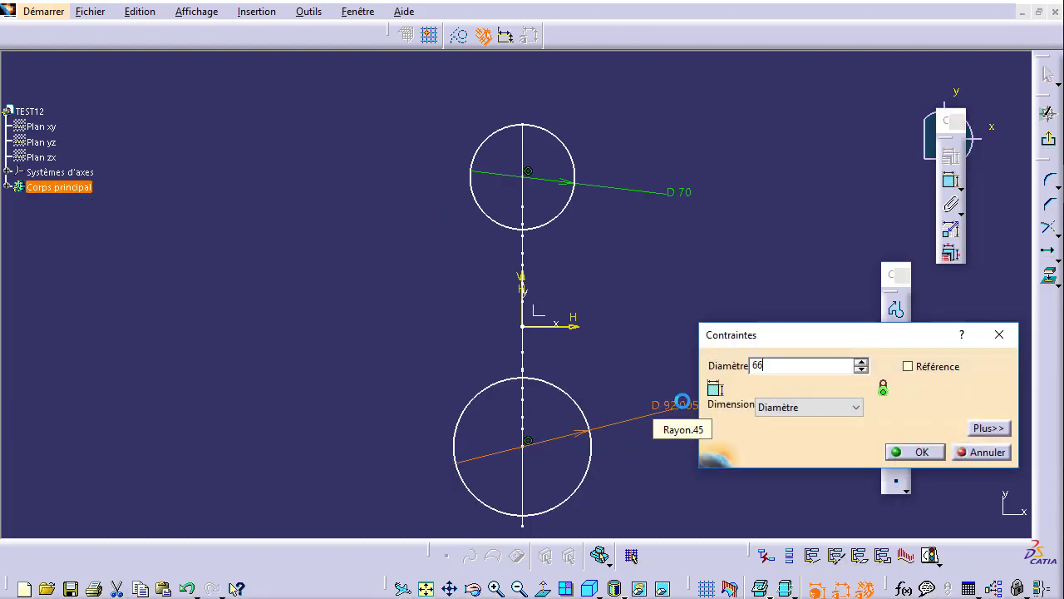
pyautogui.press('Return')
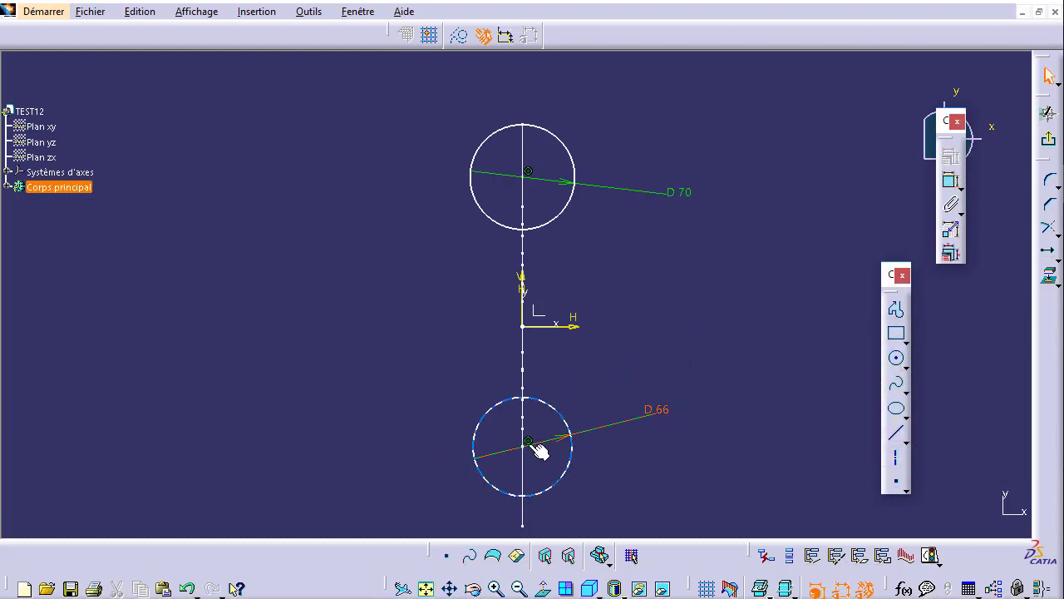
# Set the distance between the two circle centres to 200.
pyautogui.click(527, 448)
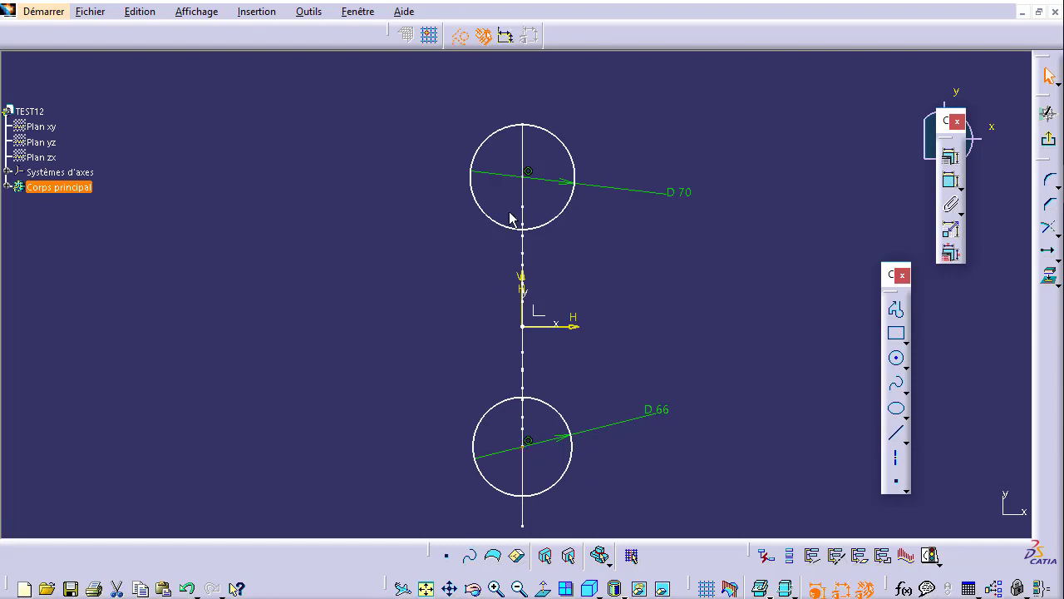
pyautogui.keyDown('ctrl'); pyautogui.click(528, 173); pyautogui.keyUp('ctrl')
pyautogui.click(950, 181)
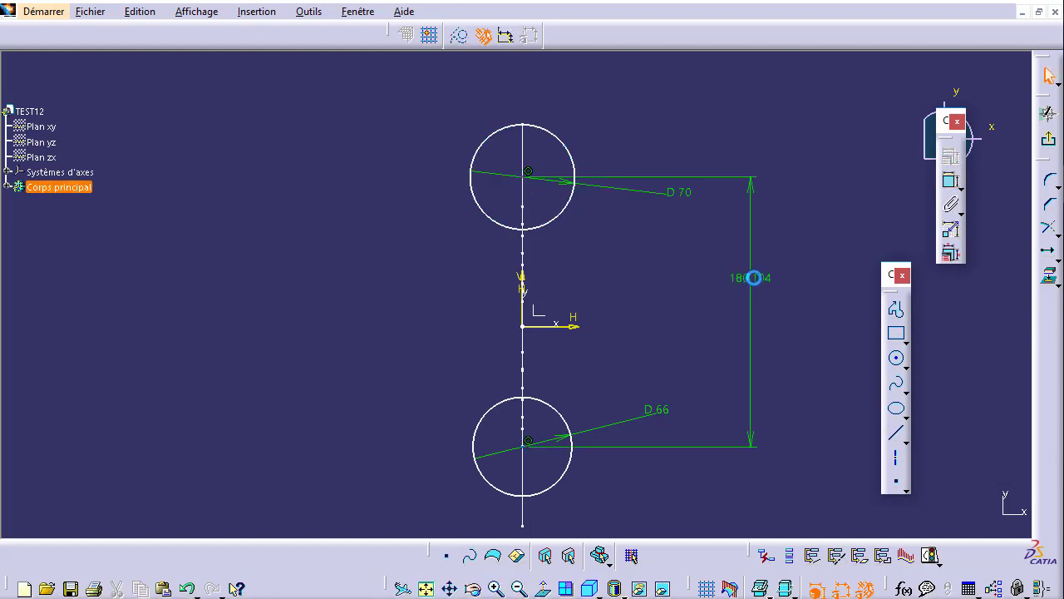
pyautogui.doubleClick(750, 278)
pyautogui.write('200')
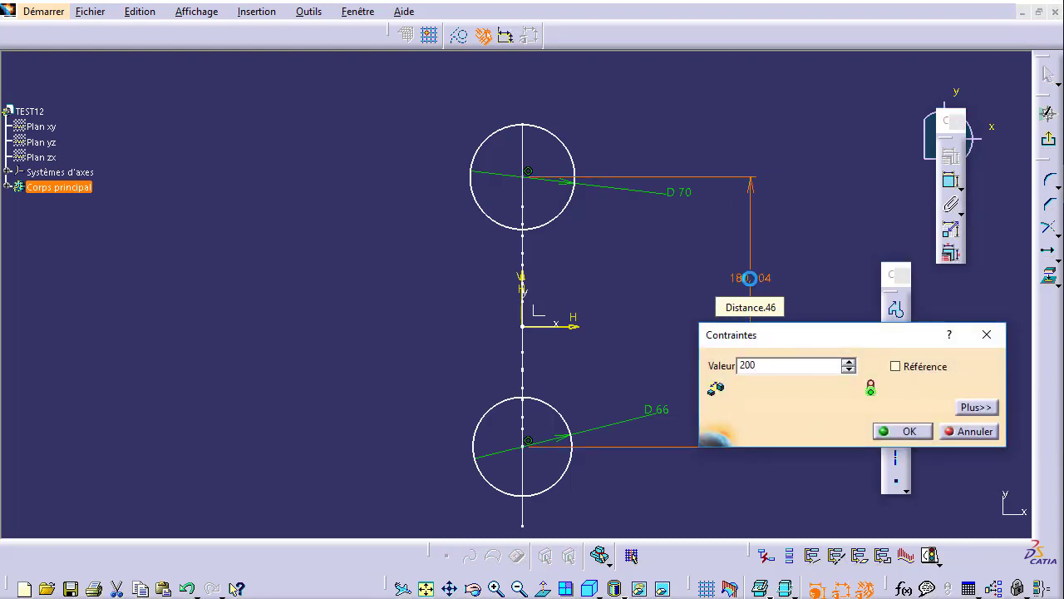
pyautogui.press('Return')
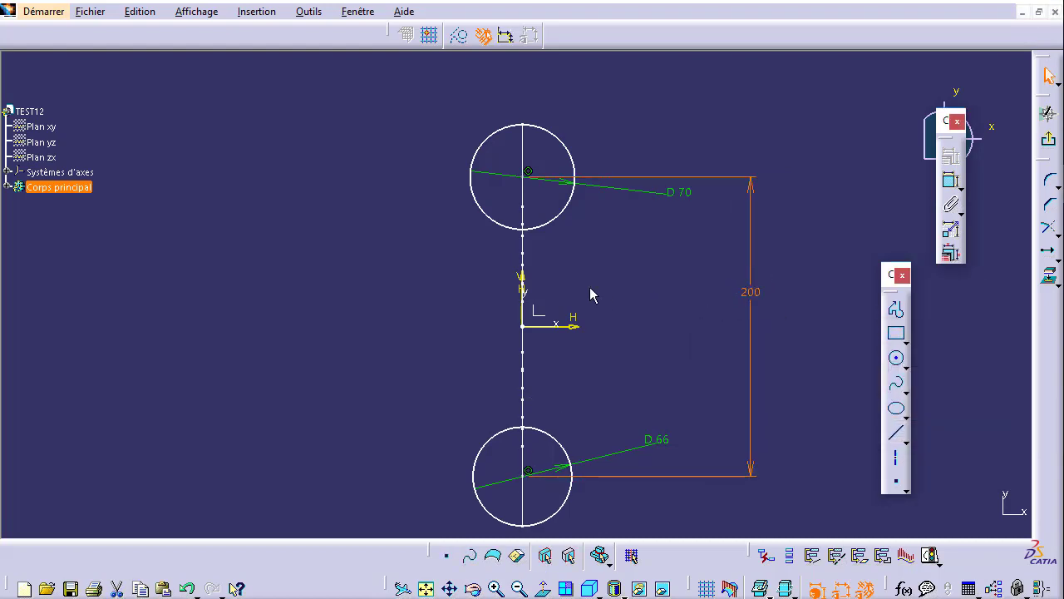
# Constrain the two circles symmetric about the H axis with Symétrie.
pyautogui.click(530, 185)
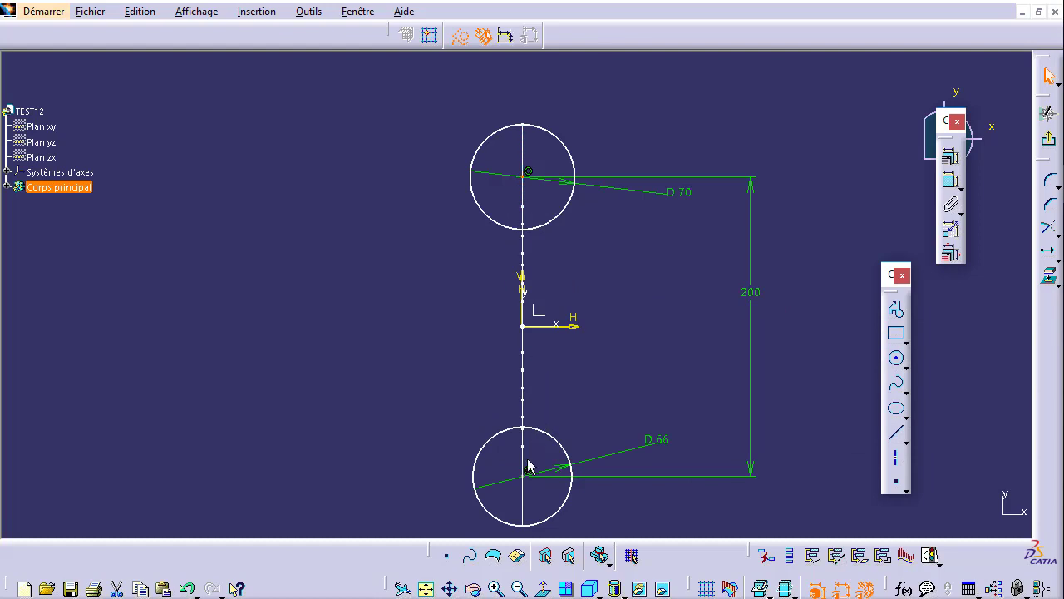
pyautogui.click(582, 329)
pyautogui.click(950, 157)
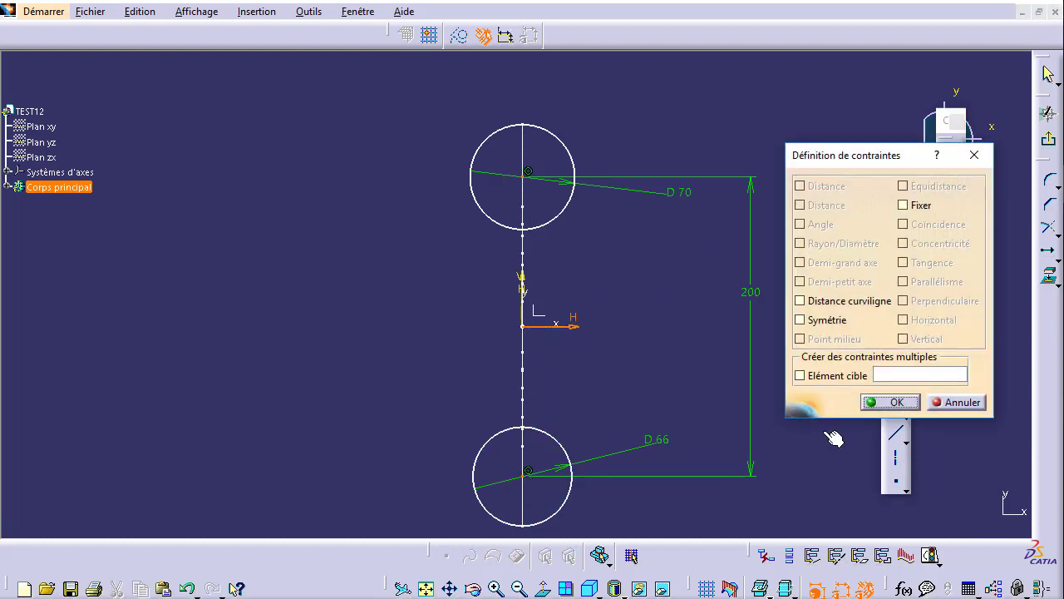
pyautogui.click(828, 321)
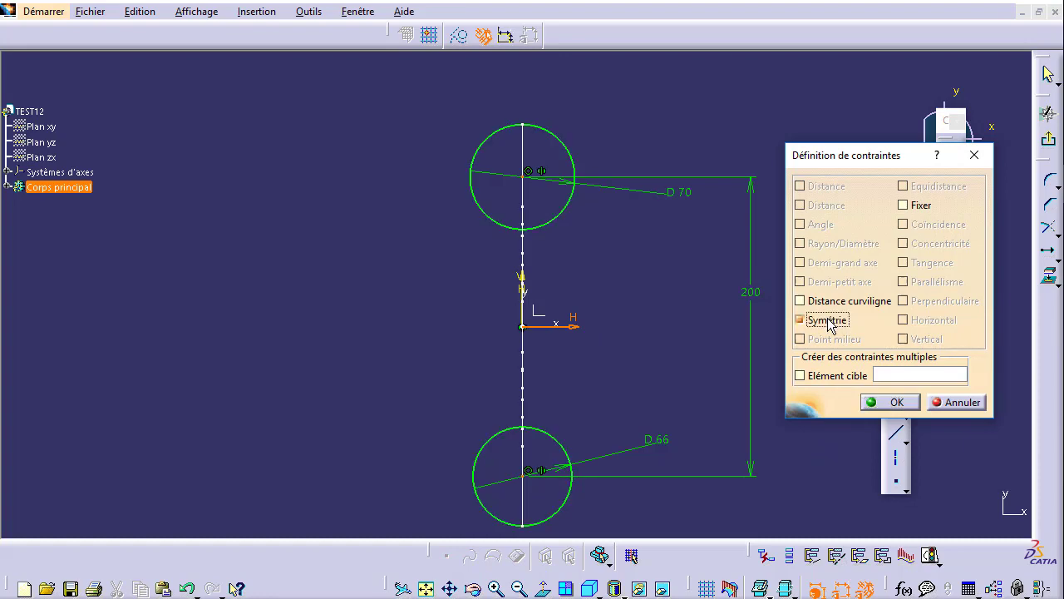
pyautogui.click(886, 403)
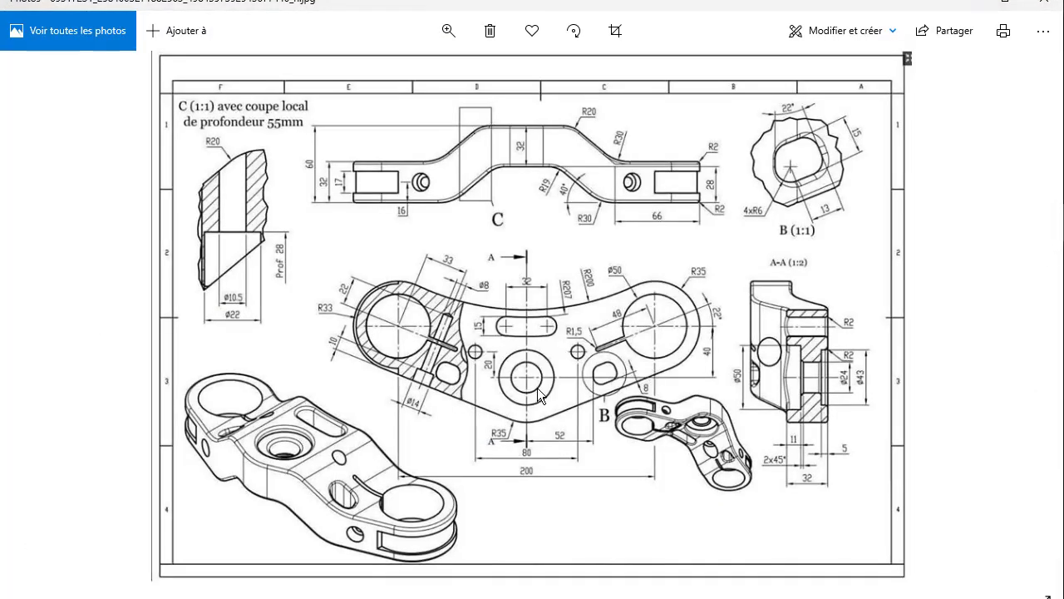
# Zoom and pan into the centre of the triple-clamp drawing to read its dimensions.
pyautogui.scroll(3, 537, 387)
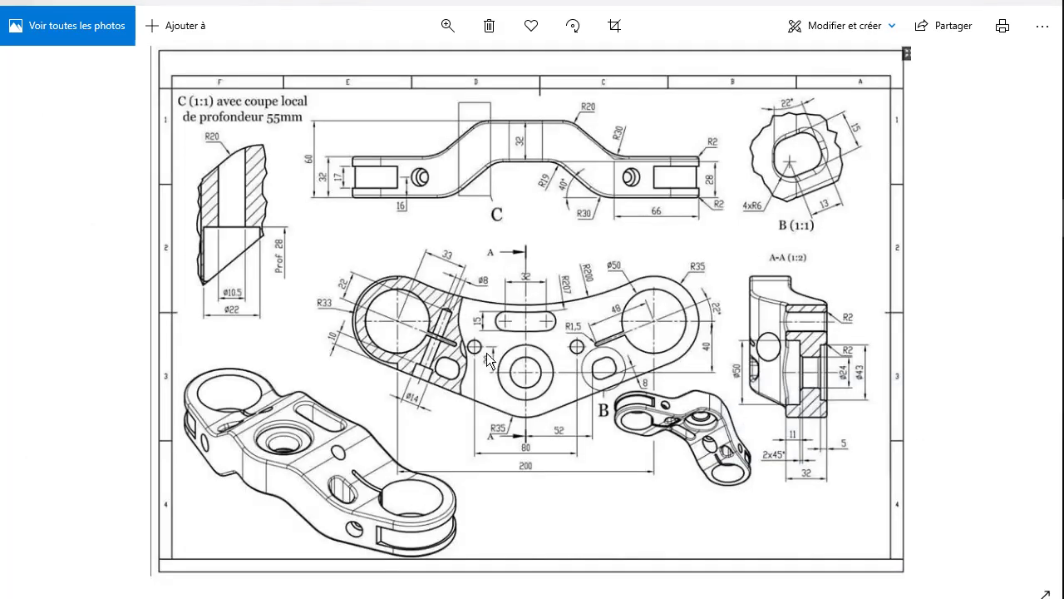
pyautogui.scroll(3, 498, 351)
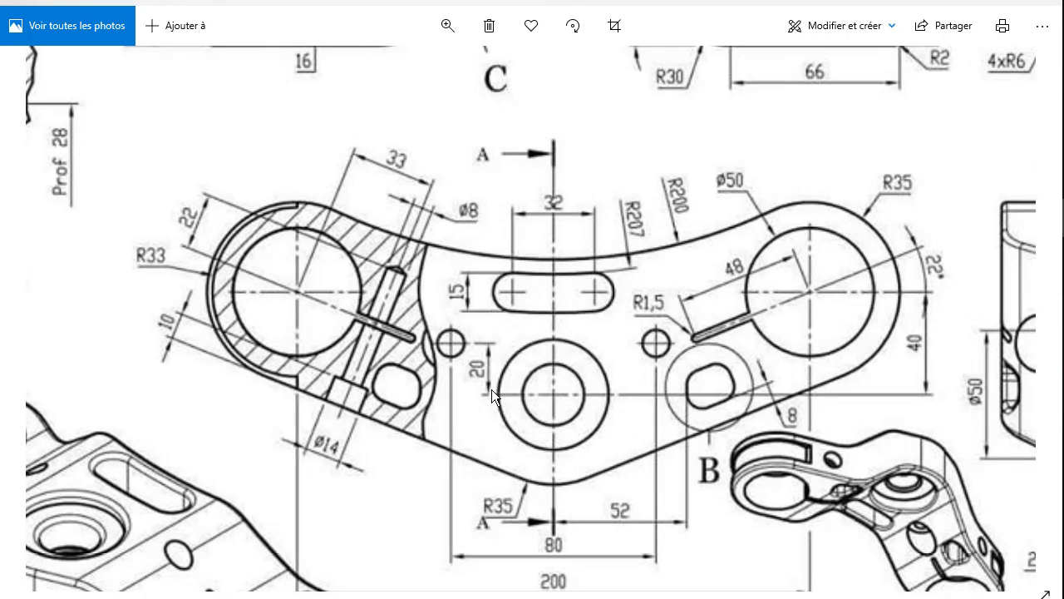
pyautogui.hscroll(5, 773, 349)
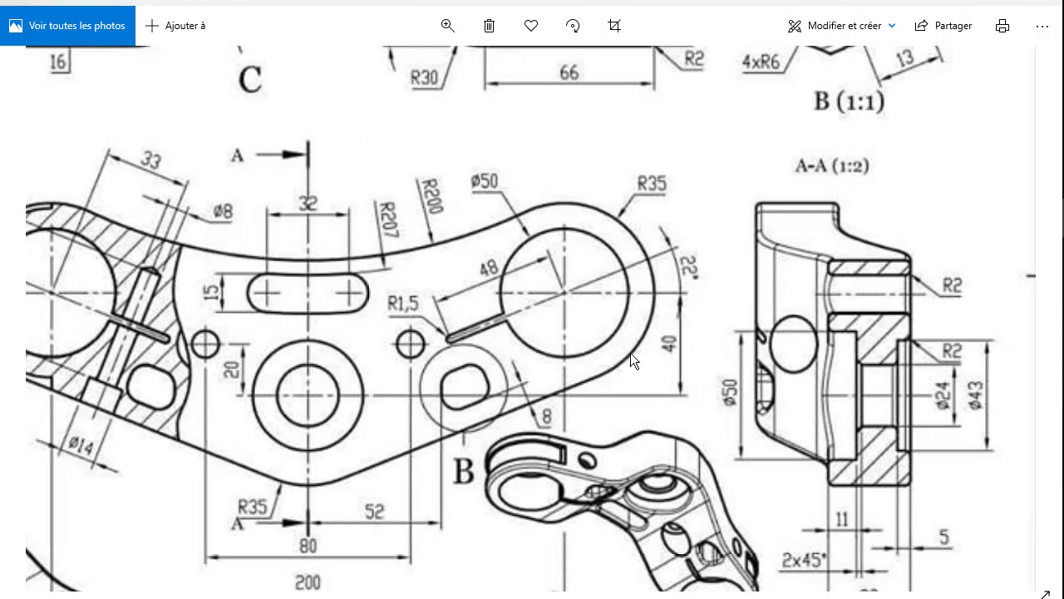
pyautogui.scroll(-2, 648, 332)
pyautogui.hscroll(-3, 648, 332)
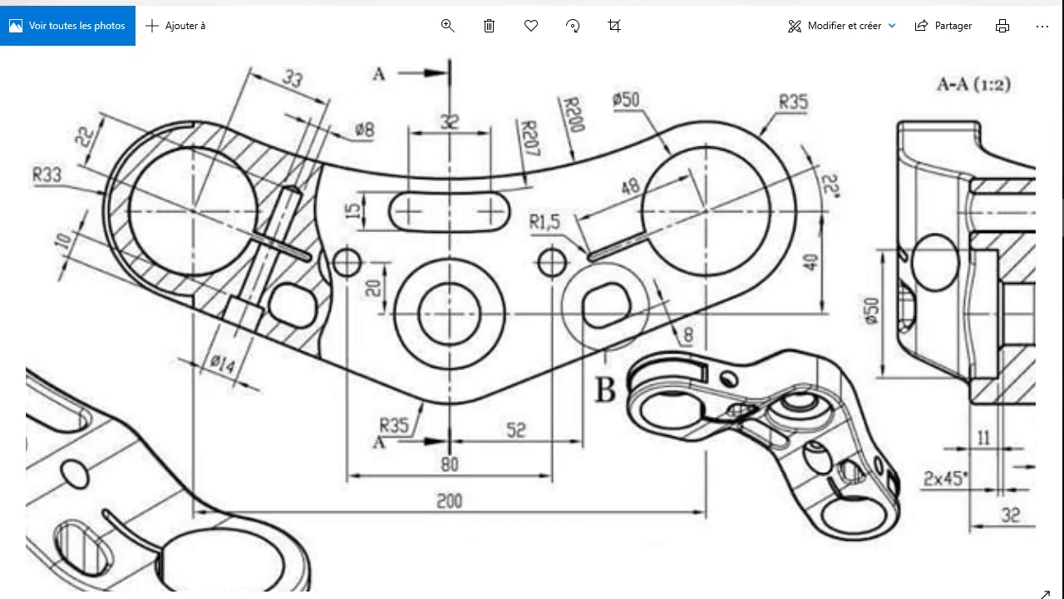
pyautogui.hotkey('alt', 'Tab')
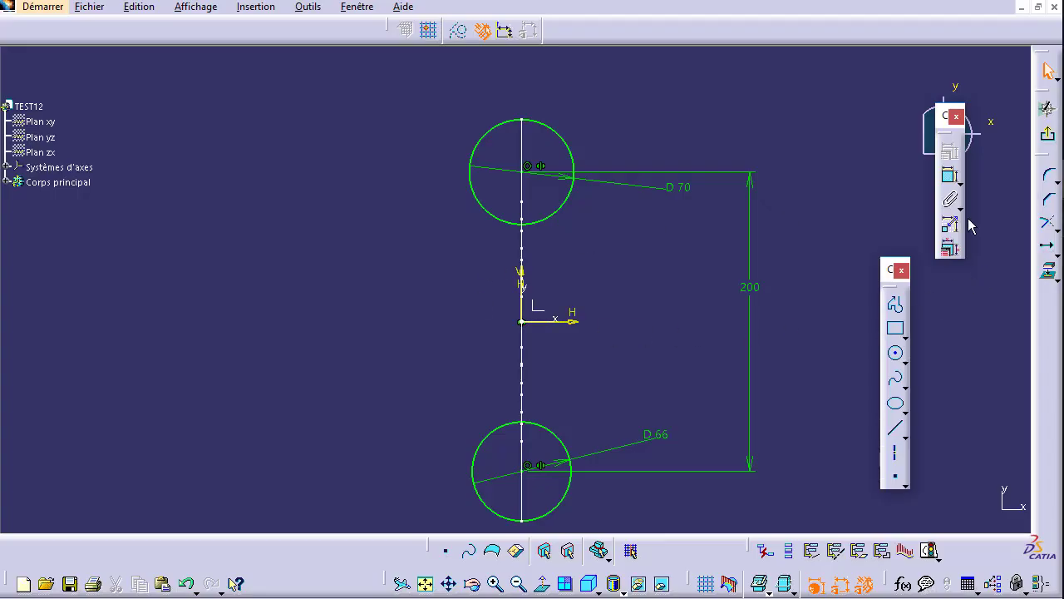
# Draw a third circle right of the origin, between the upper and lower circles.
pyautogui.click(896, 353)
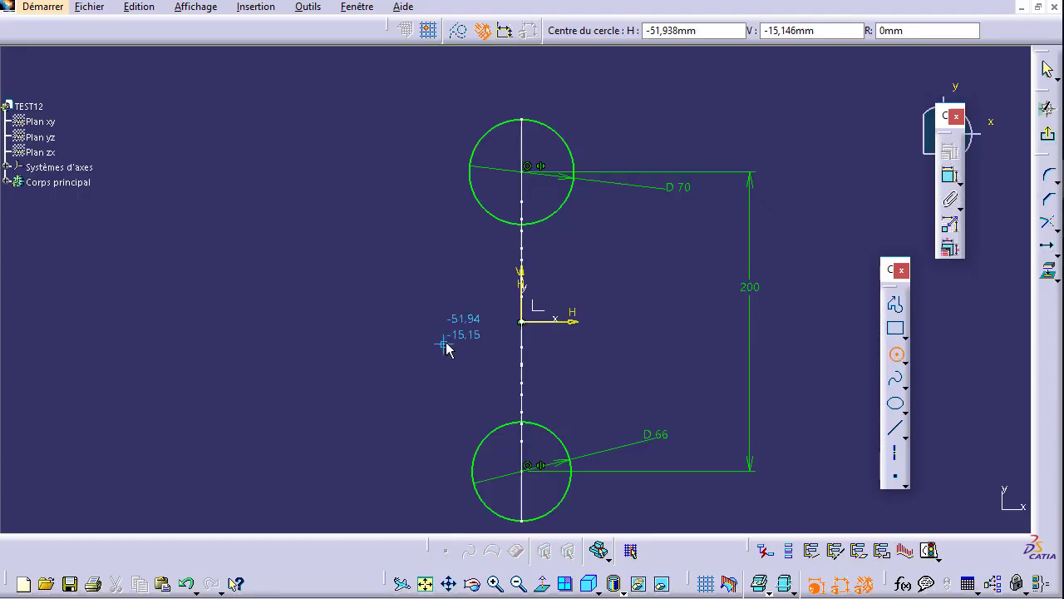
pyautogui.click(627, 316)
pyautogui.click(642, 269)
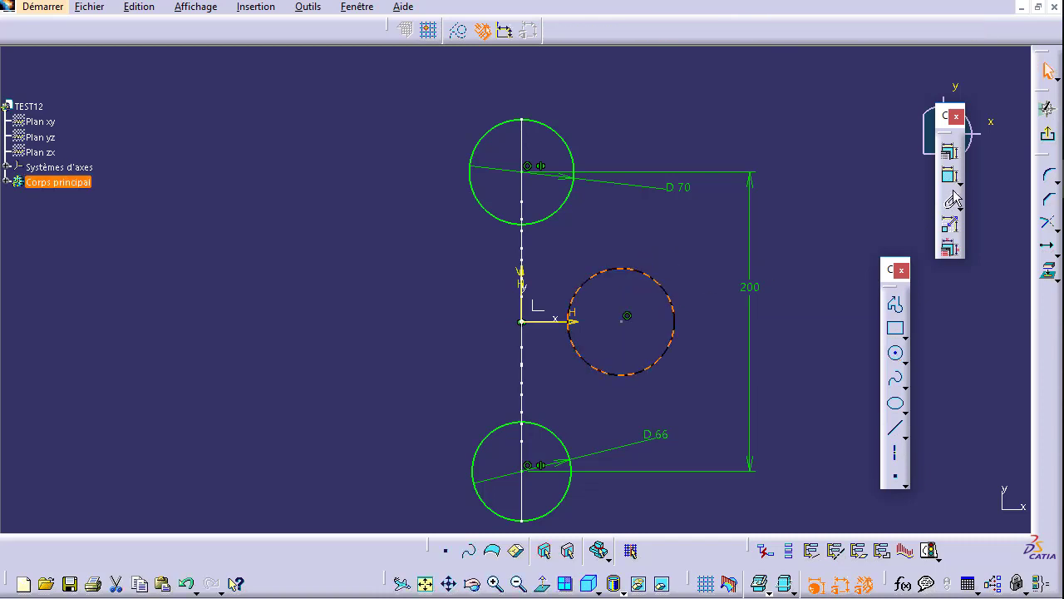
pyautogui.click(831, 204)
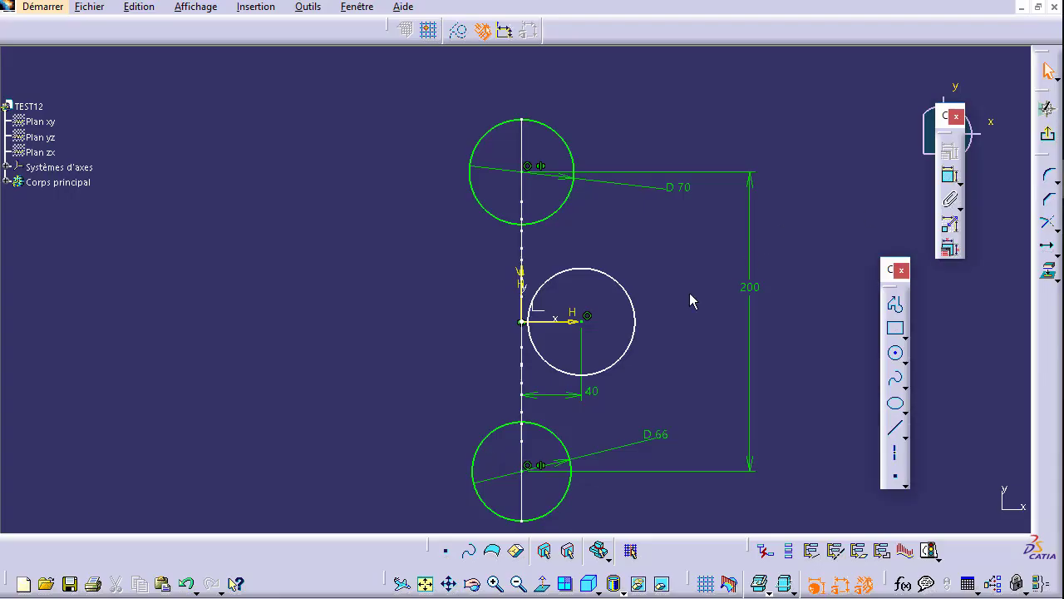
# Dimension the middle circle's diameter to 70 mm.
pyautogui.click(625, 296)
pyautogui.click(948, 177)
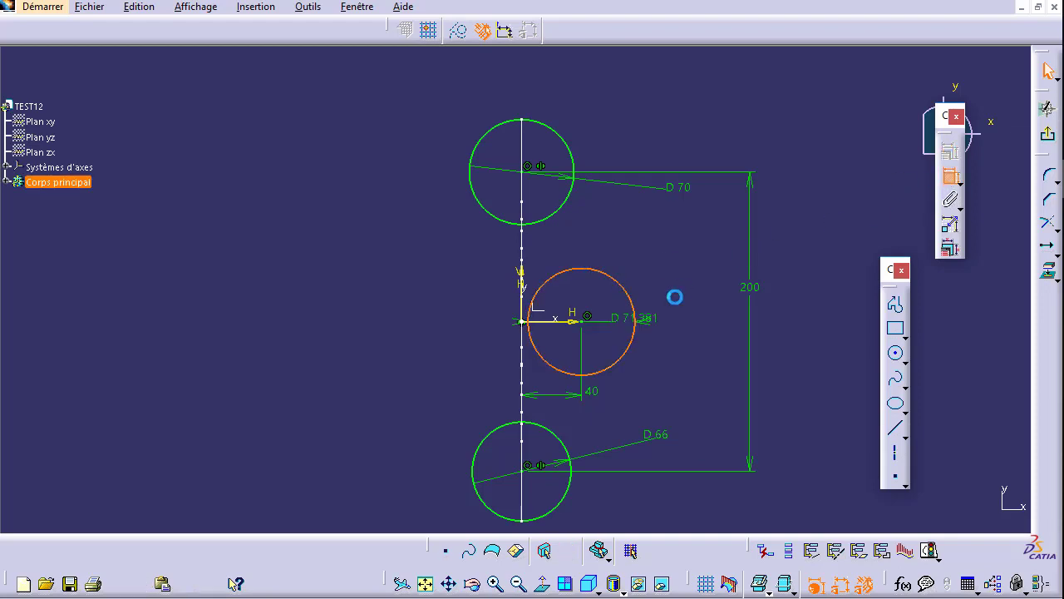
pyautogui.doubleClick(684, 289)
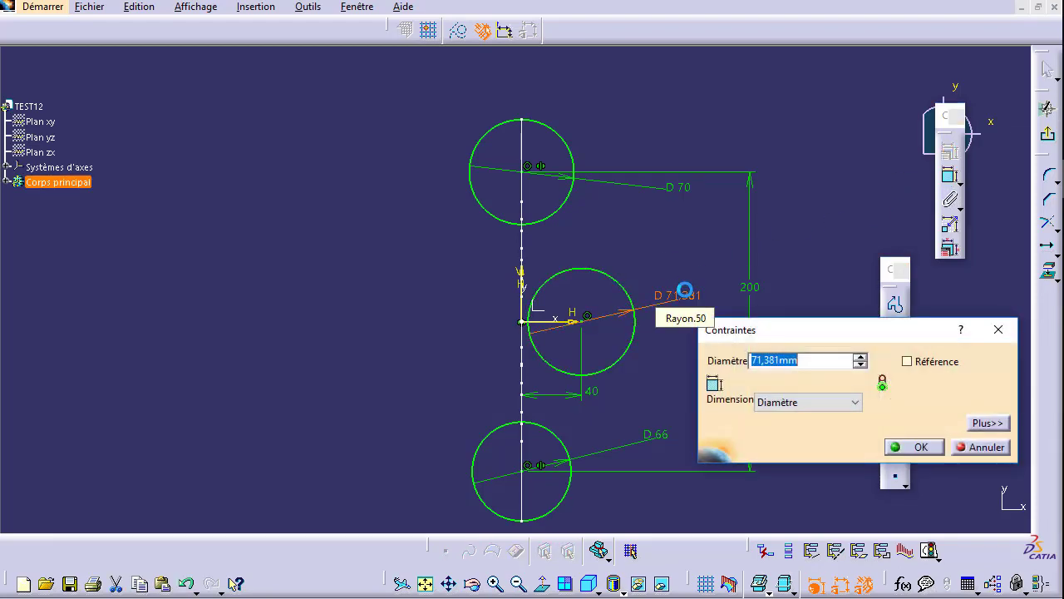
pyautogui.write('70')
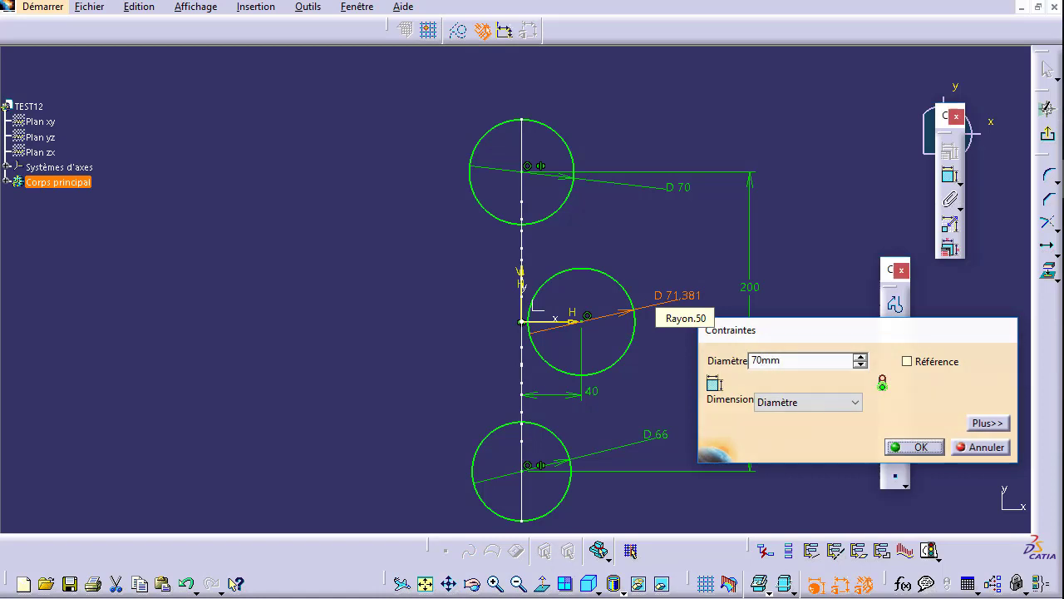
pyautogui.press('Return')
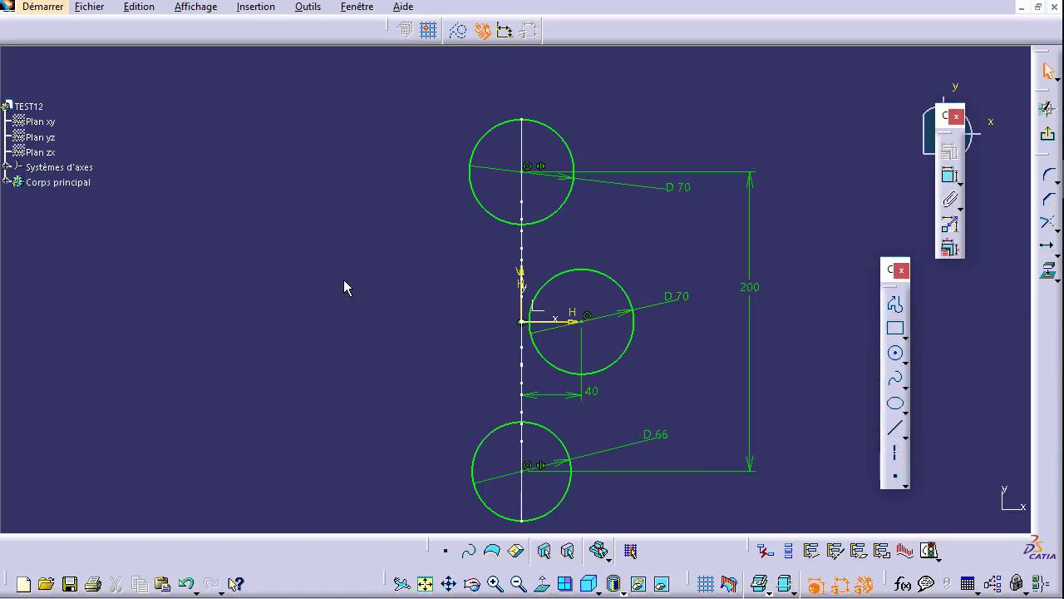
# Draw right-side bi-tangent lines linking the top circle to the middle one, and middle to bottom.
pyautogui.moveTo(344, 280); pyautogui.dragTo(374, 255, button='middle')
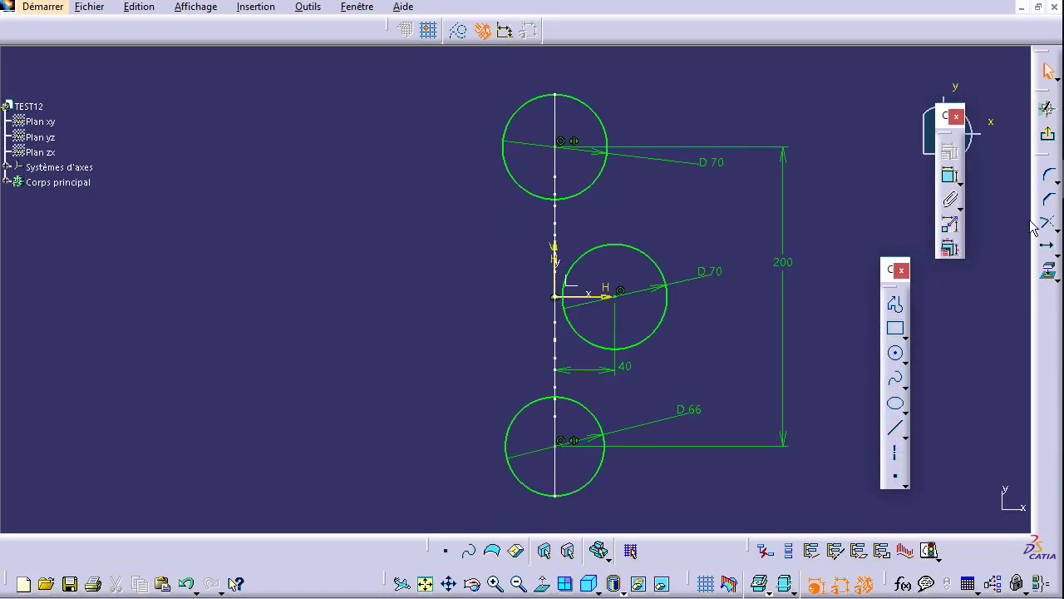
pyautogui.click(906, 435)
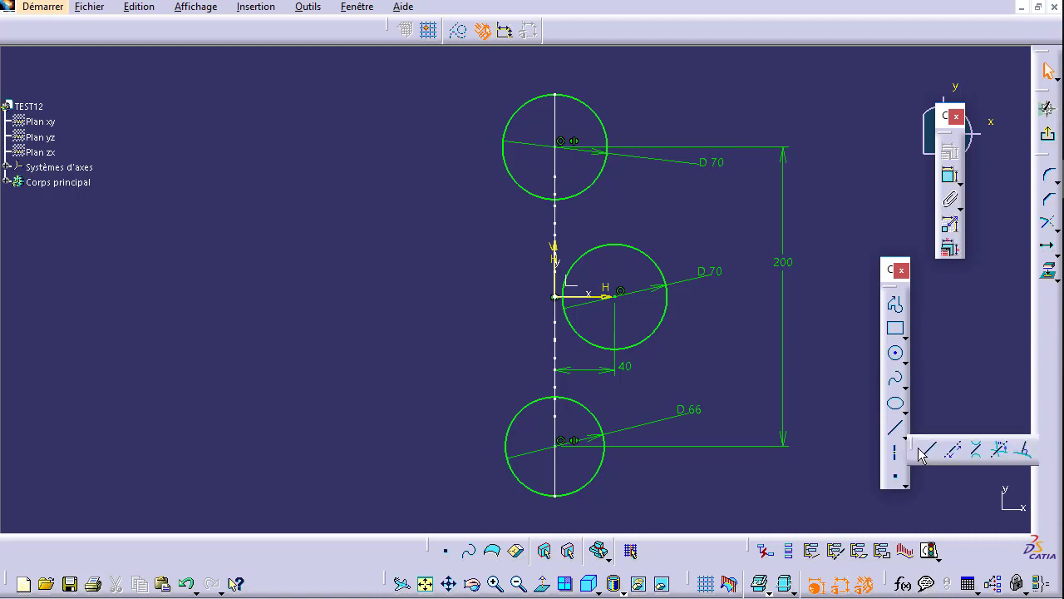
pyautogui.click(976, 449)
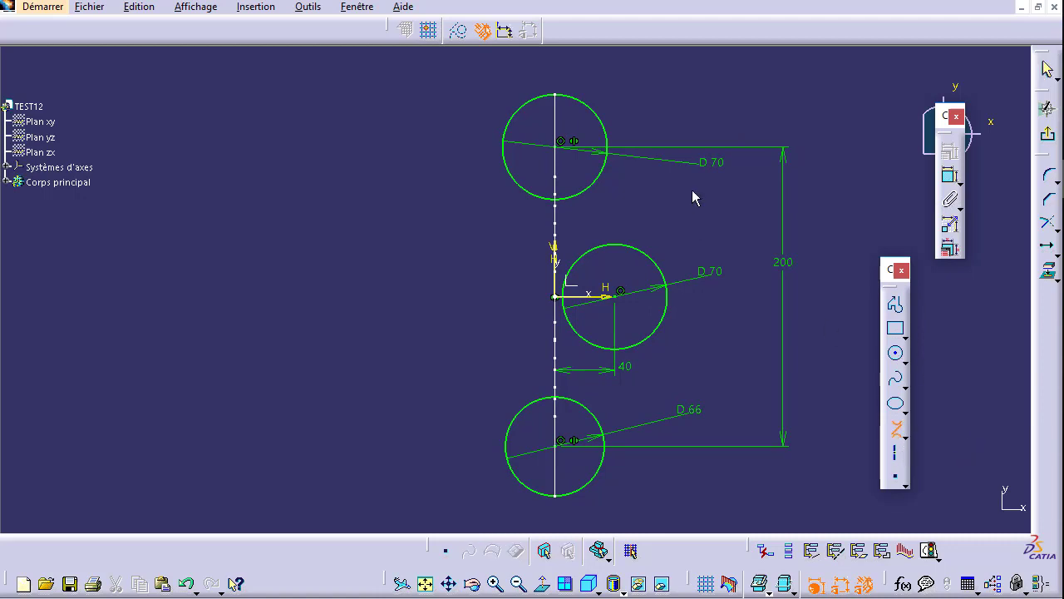
pyautogui.click(602, 121)
pyautogui.click(649, 257)
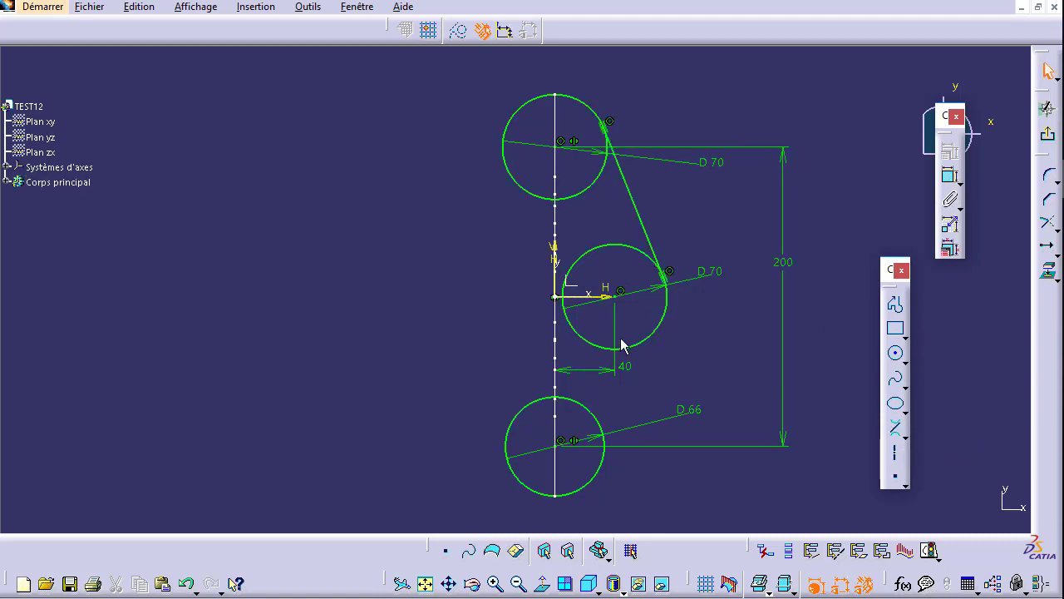
pyautogui.click(602, 425)
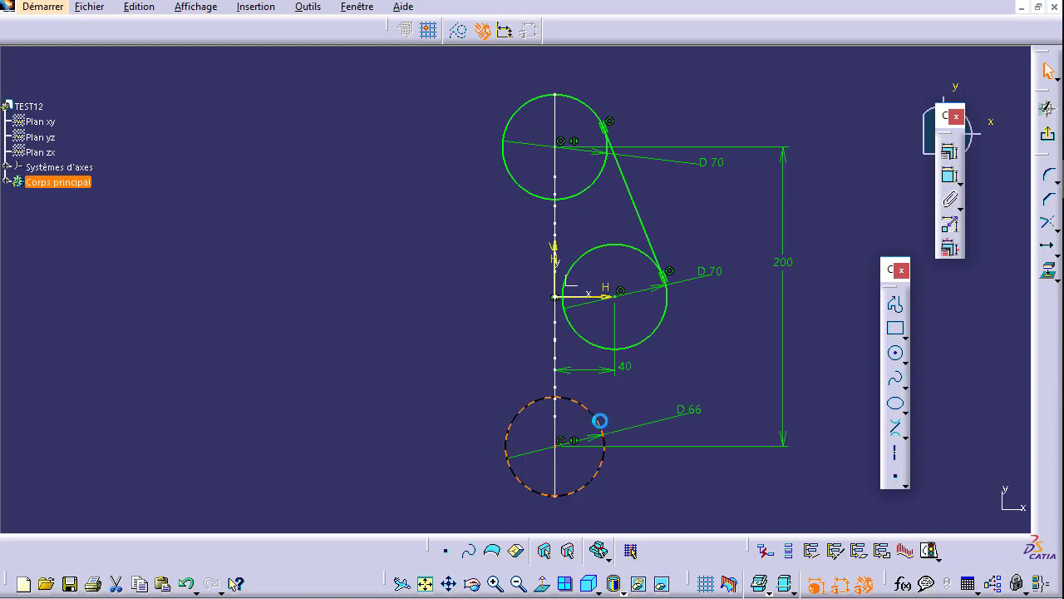
pyautogui.click(892, 428)
pyautogui.click(647, 339)
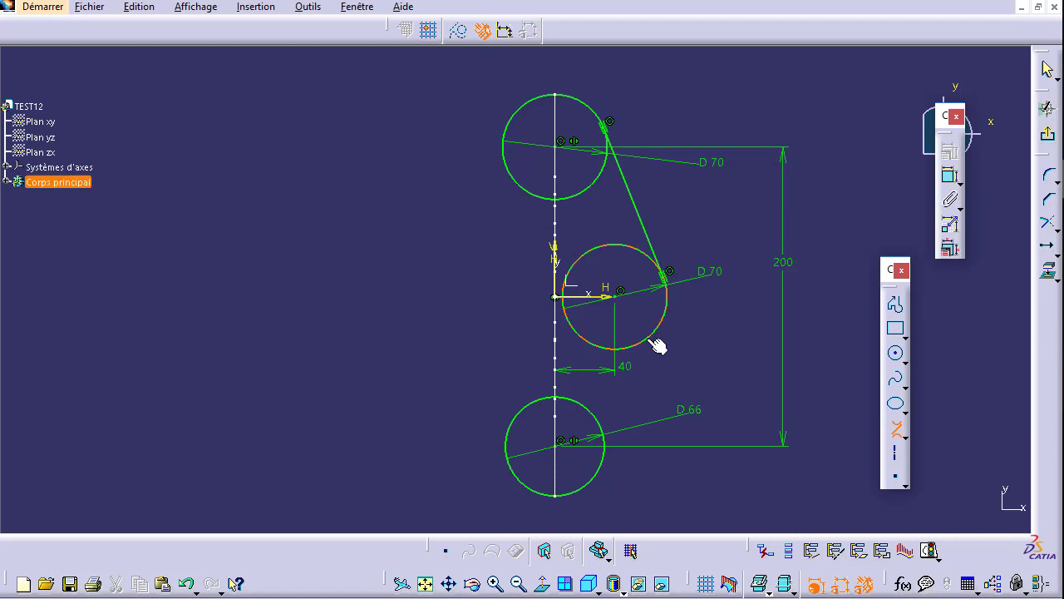
pyautogui.click(604, 424)
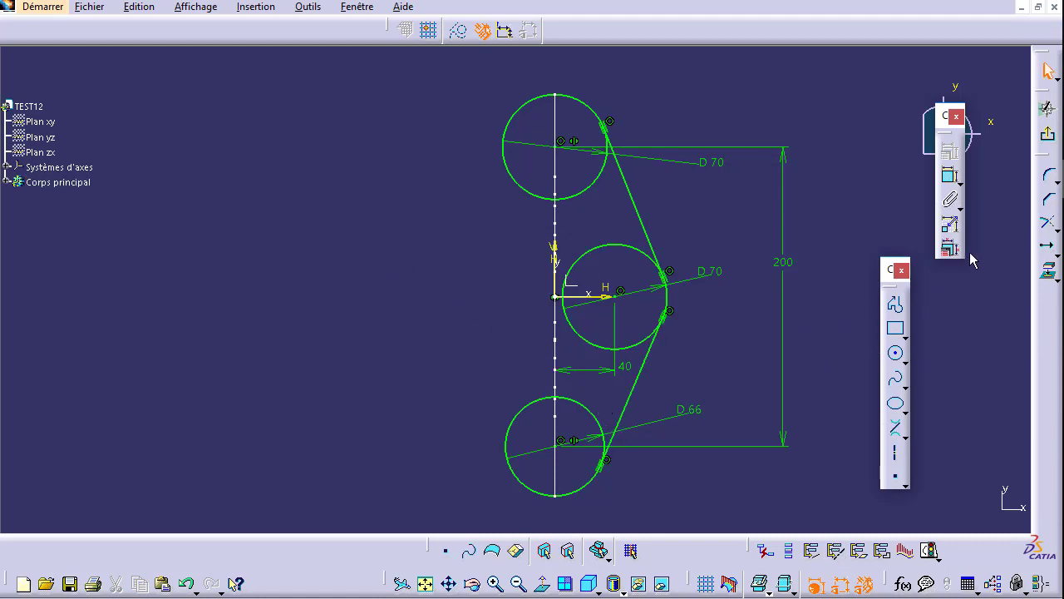
pyautogui.click(904, 359)
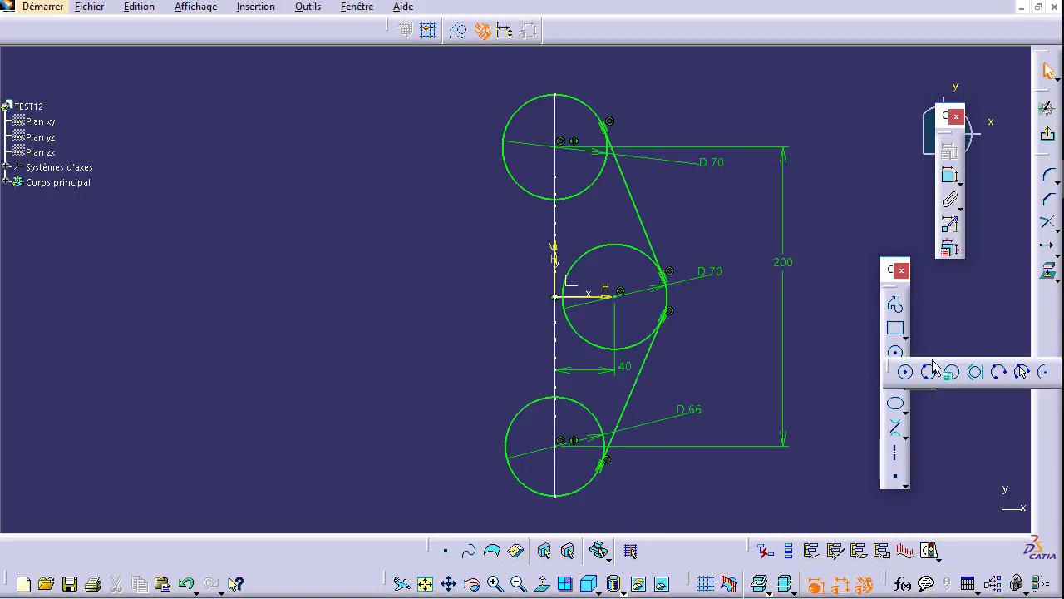
# Draw a three-point arc from the top circle's left edge, left of the origin, to the bottom circle.
pyautogui.click(1000, 368)
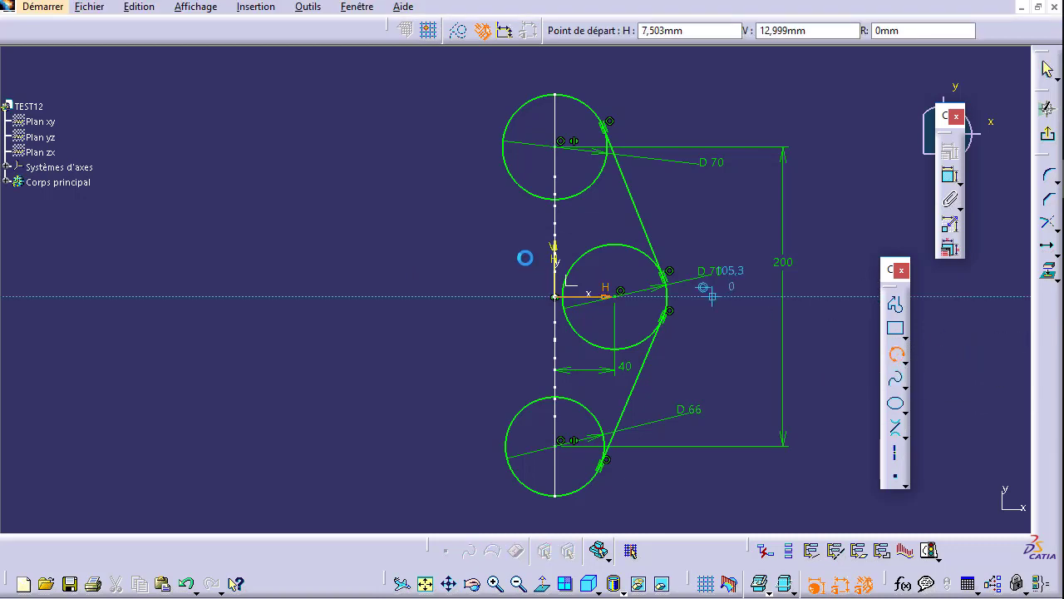
pyautogui.click(503, 158)
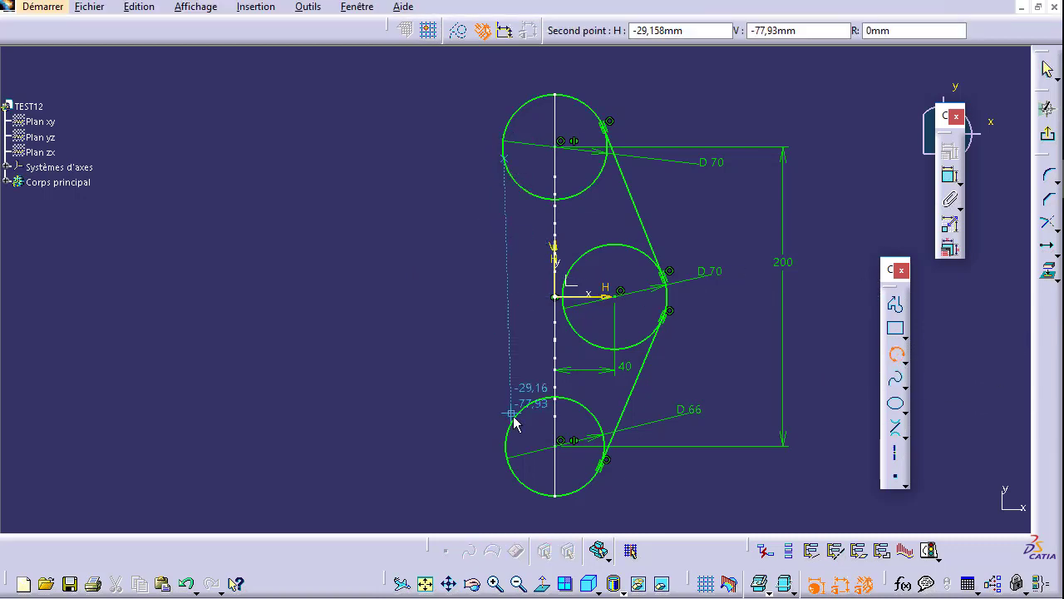
pyautogui.click(523, 276)
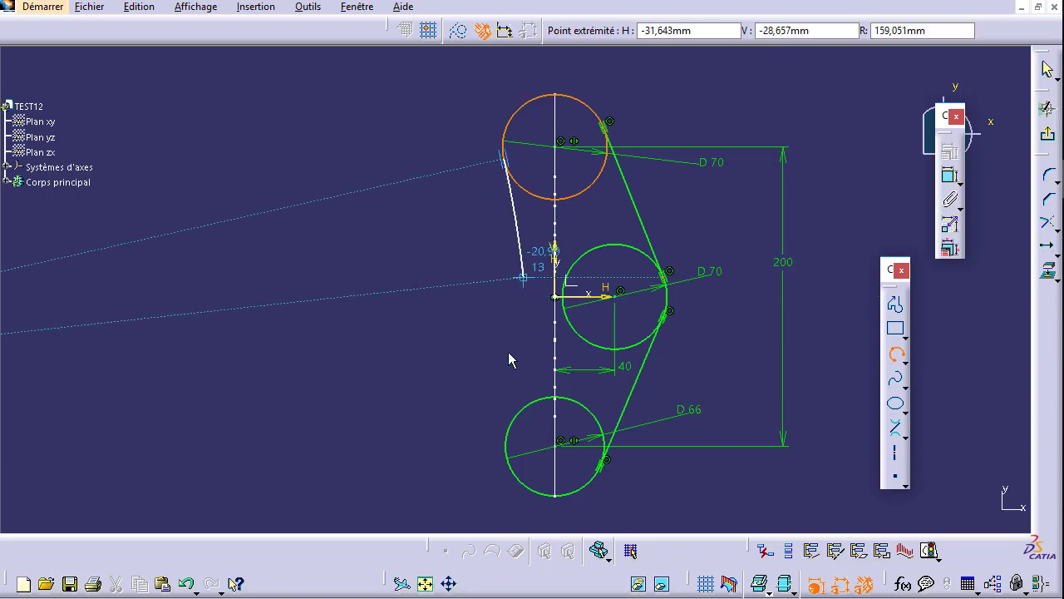
pyautogui.click(505, 433)
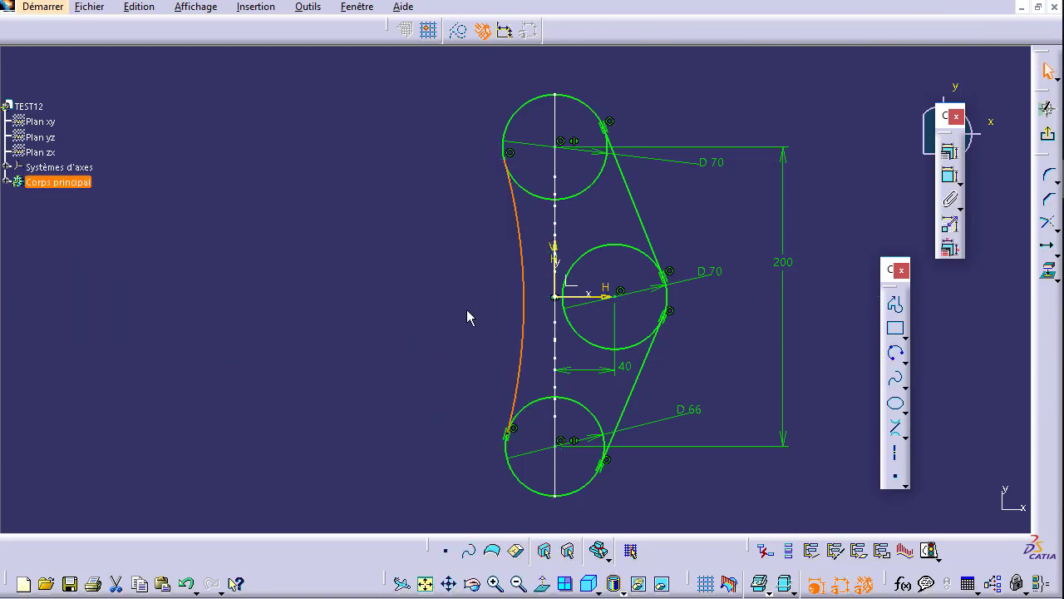
# Make the new arc tangent to the top circle, then bring up the reference drawing.
pyautogui.click(515, 192)
pyautogui.keyDown('ctrl'); pyautogui.click(533, 194); pyautogui.keyUp('ctrl')
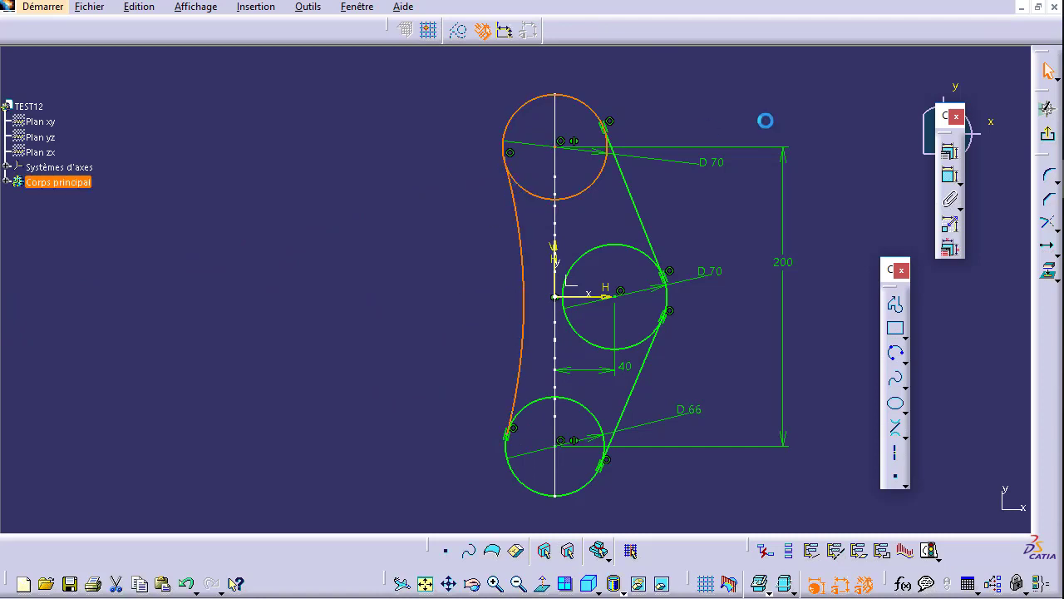
pyautogui.click(950, 154)
pyautogui.click(922, 259)
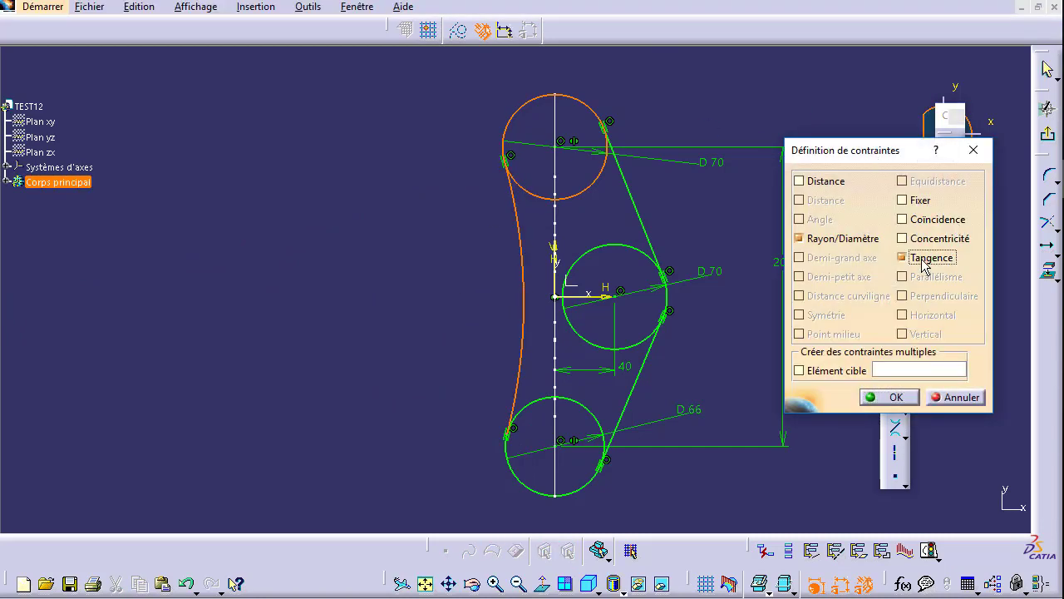
pyautogui.click(887, 398)
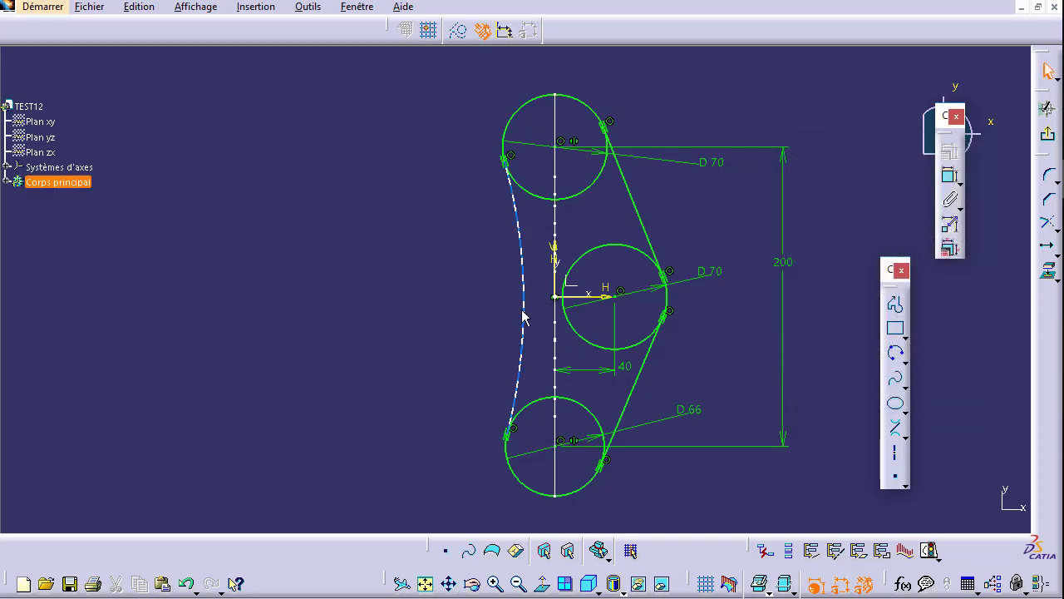
pyautogui.click(1022, 6)
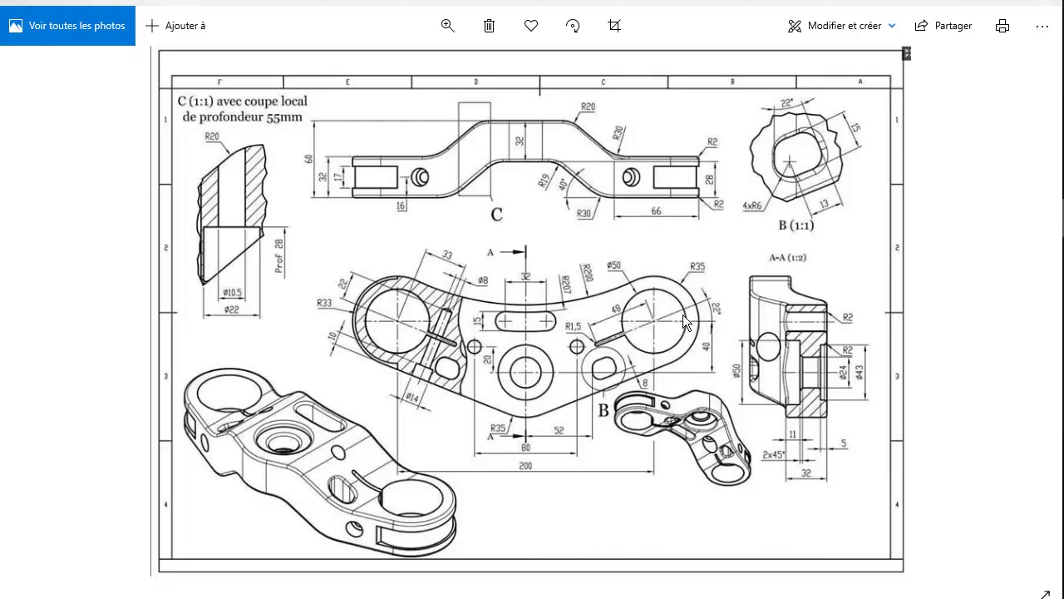
# Zoom into the drawing's top view to read the R200 arc, then return to the CATIA sketch.
pyautogui.scroll(2, 632, 333)
pyautogui.scroll(3, 532, 345)
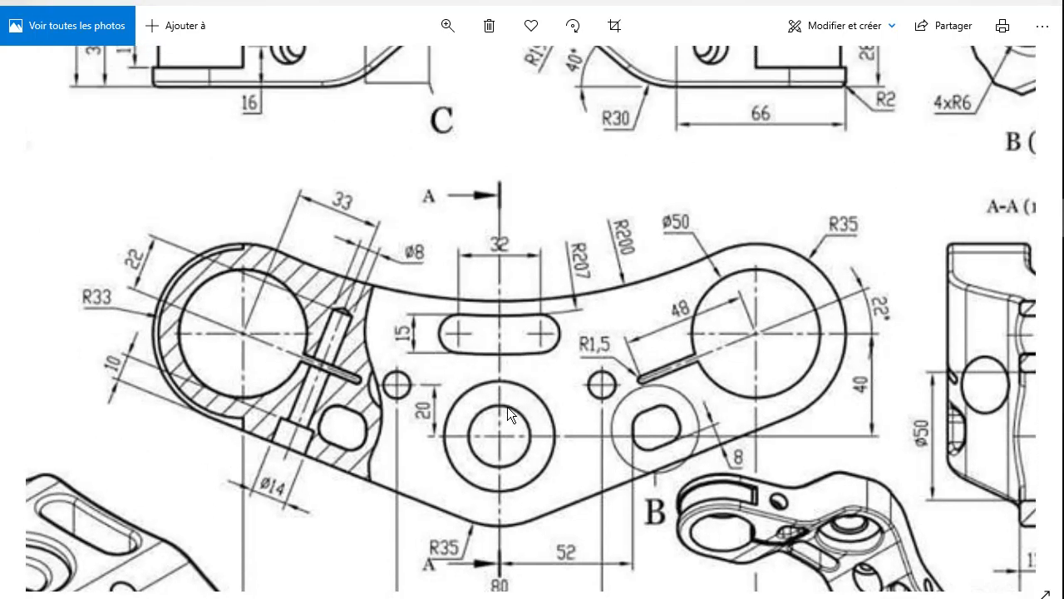
pyautogui.scroll(1, 507, 407)
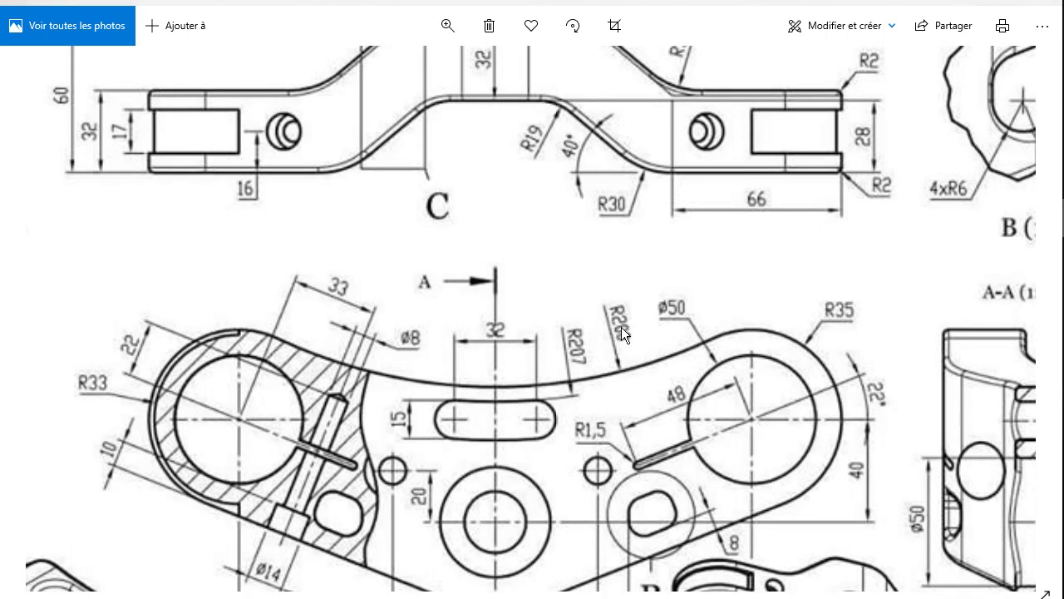
pyautogui.hotkey('alt', 'Tab')
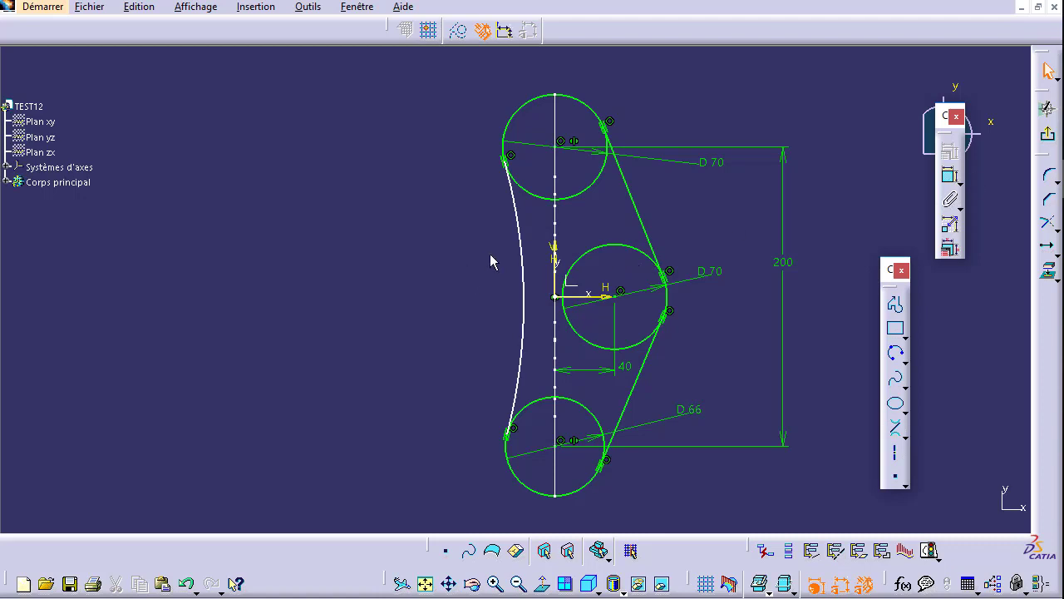
# Dimension the concave left arc with a 200 mm radius.
pyautogui.click(521, 258)
pyautogui.click(949, 176)
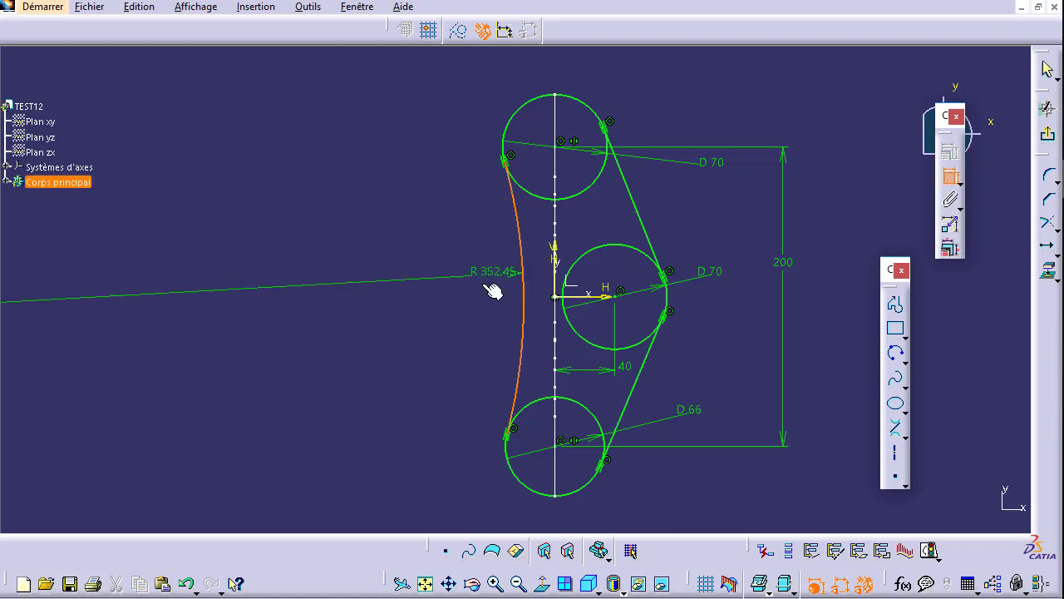
pyautogui.click(466, 294)
pyautogui.doubleClick(466, 294)
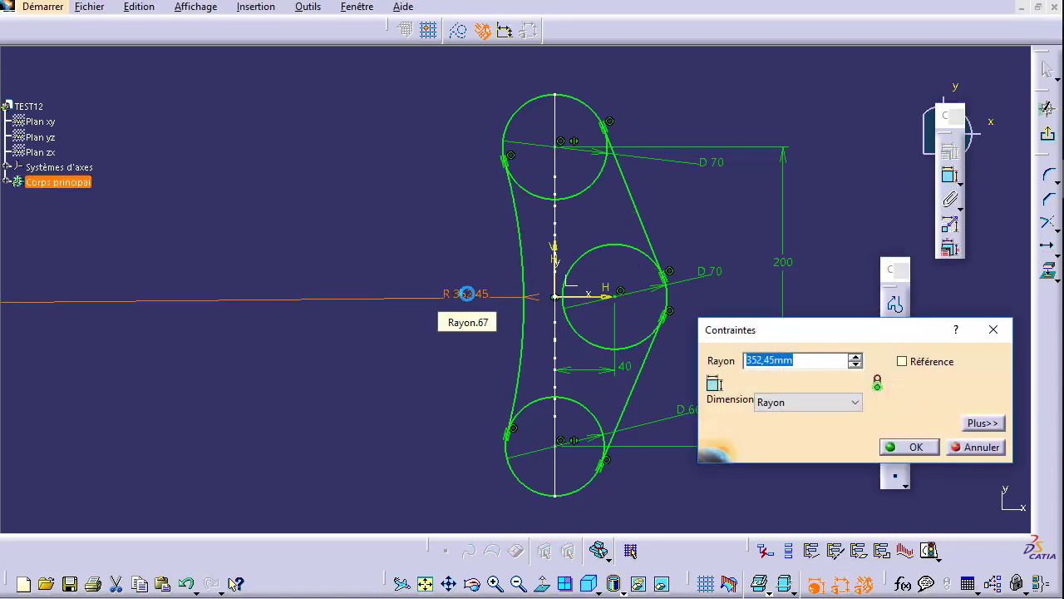
pyautogui.write('200')
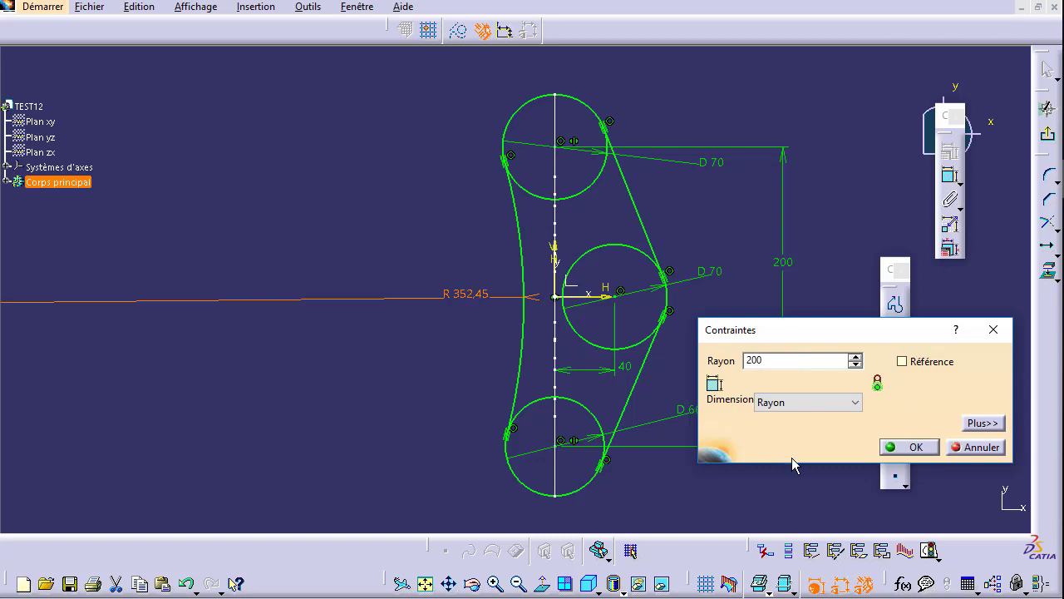
pyautogui.click(909, 448)
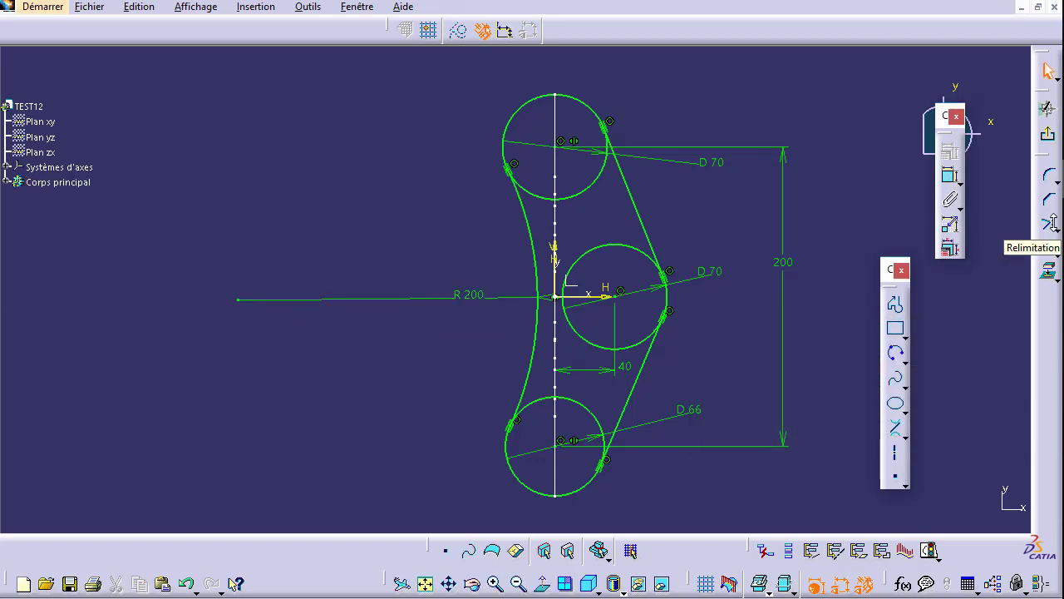
# Quick-trim away the inner arcs of the top, middle and bottom circles.
pyautogui.click(1056, 231)
pyautogui.click(1006, 238)
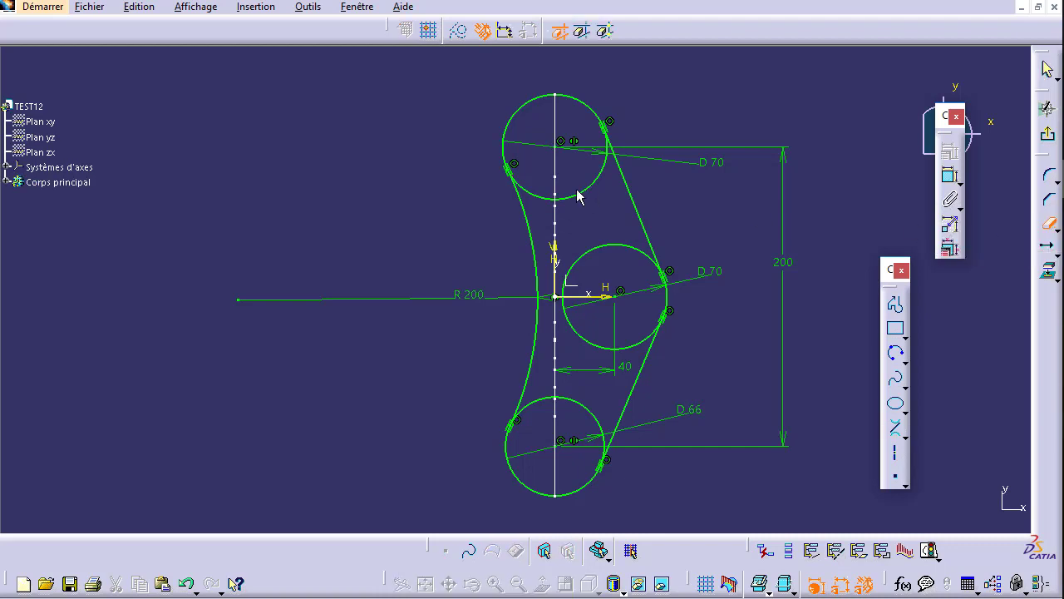
pyautogui.click(585, 191)
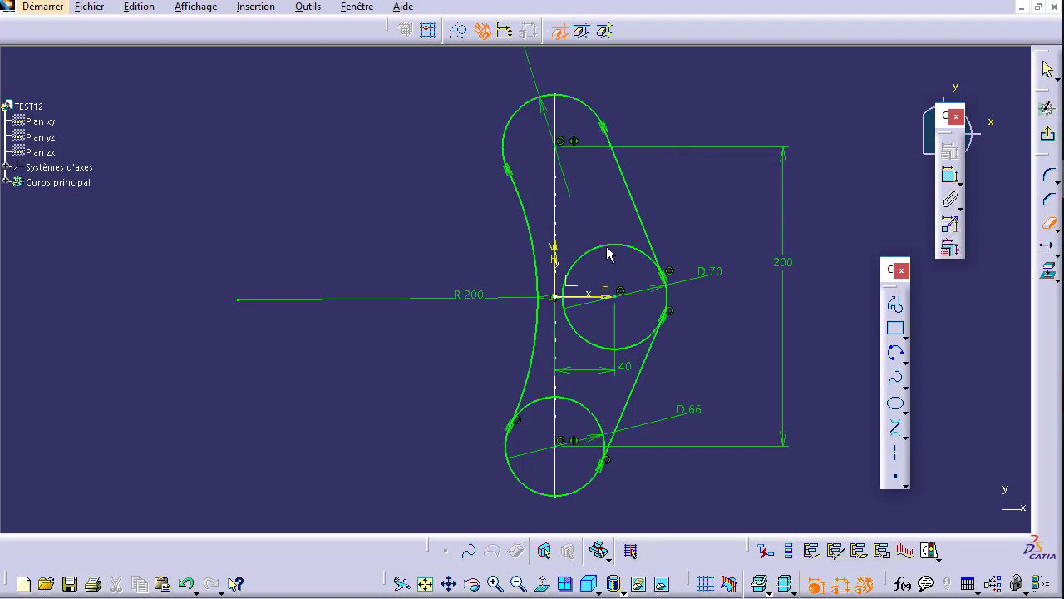
pyautogui.click(607, 247)
pyautogui.click(586, 407)
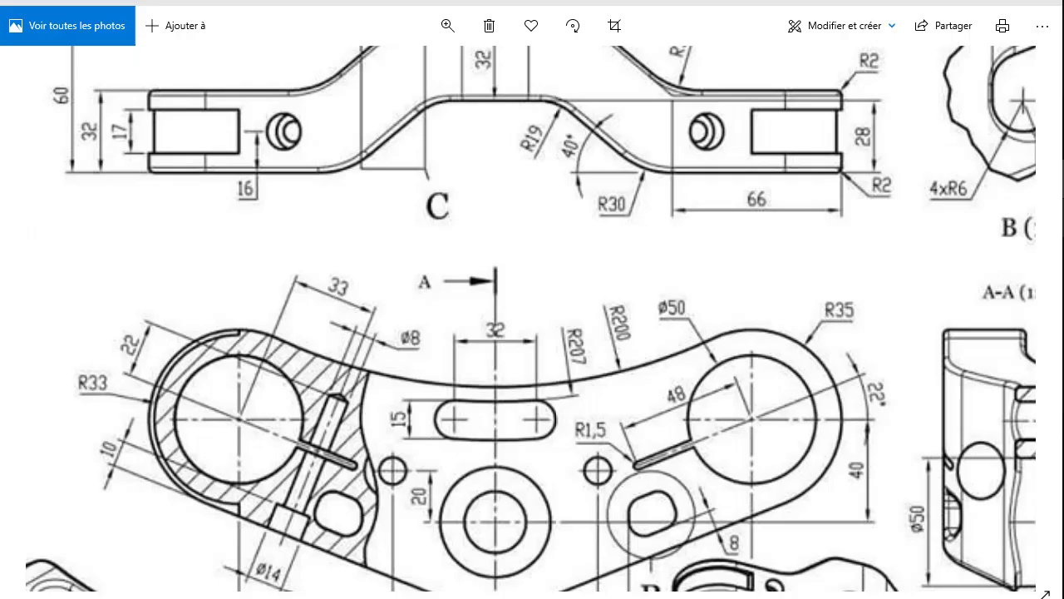
# Zoom into the clamp drawing's top view to check its dimensions.
pyautogui.scroll(2, 765, 191)
pyautogui.scroll(2, 760, 188)
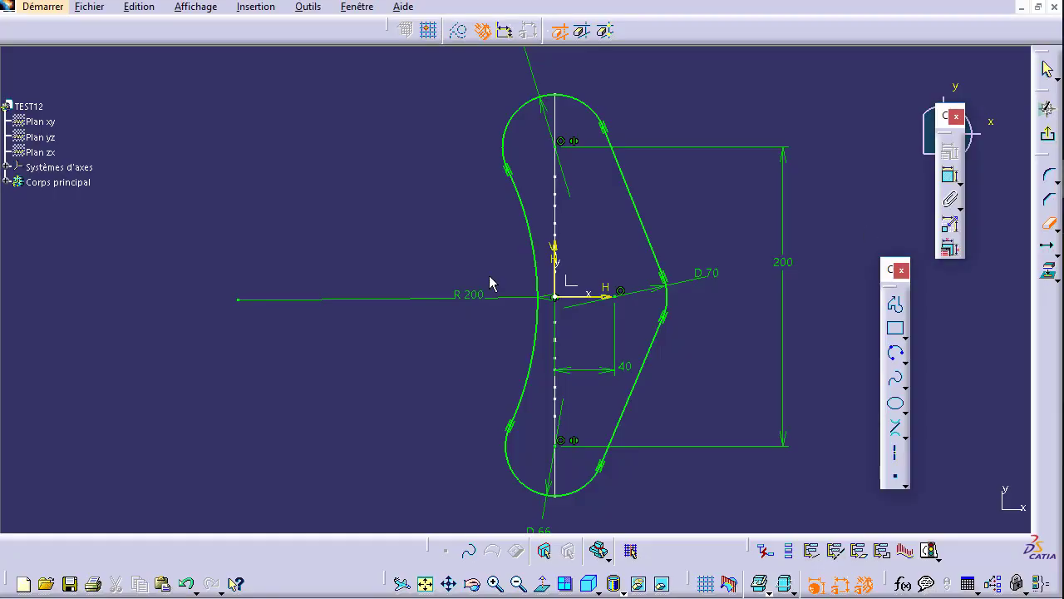
# Exit the Sketcher and orbit the part to see the outline and side profile together.
pyautogui.click(1047, 134)
pyautogui.moveTo(485, 263)
pyautogui.mouseDown(button='middle')
pyautogui.moveTo(558, 233)
pyautogui.moveTo(610, 116)
pyautogui.moveTo(657, 139)
pyautogui.moveTo(570, 199)
pyautogui.moveTo(423, 138)
pyautogui.moveTo(637, 249)
pyautogui.moveTo(532, 203)
pyautogui.moveTo(380, 241)
pyautogui.moveTo(382, 221)
pyautogui.moveTo(654, 166)
pyautogui.moveTo(756, 337)
pyautogui.moveTo(449, 269)
pyautogui.moveTo(587, 221)
pyautogui.moveTo(577, 208)
pyautogui.mouseUp(button='middle')
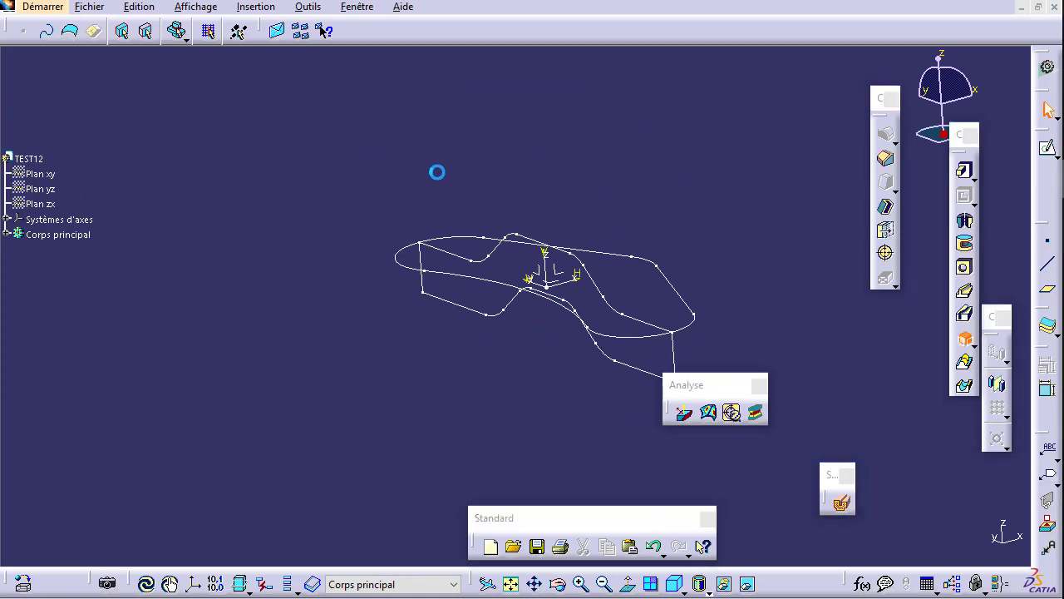
# Combine Esquisse.2 and Esquisse.1 into a solid, previewing and orbiting before confirming.
pyautogui.click(619, 258)
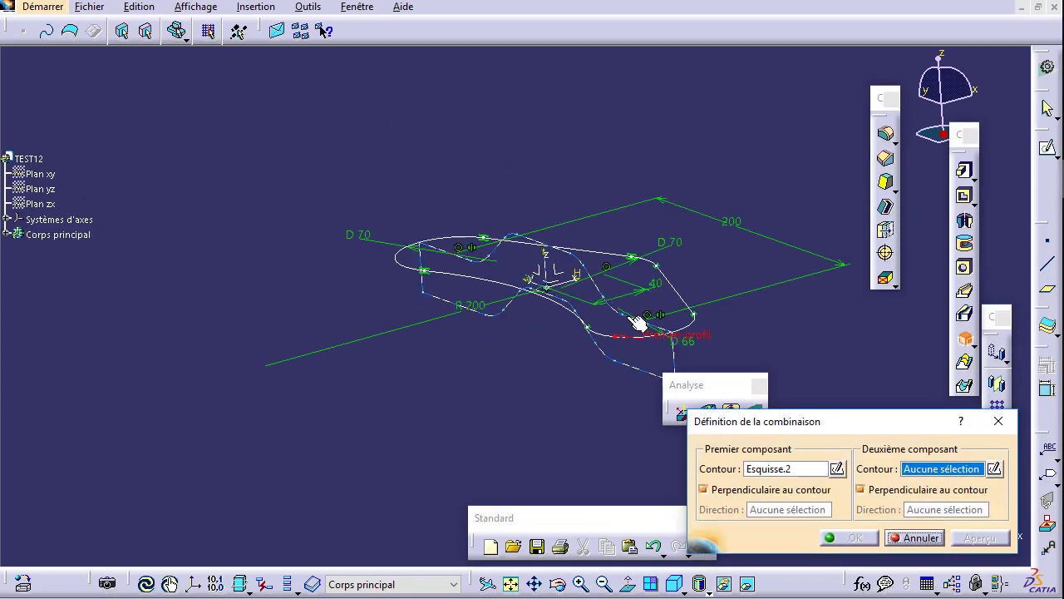
pyautogui.click(672, 359)
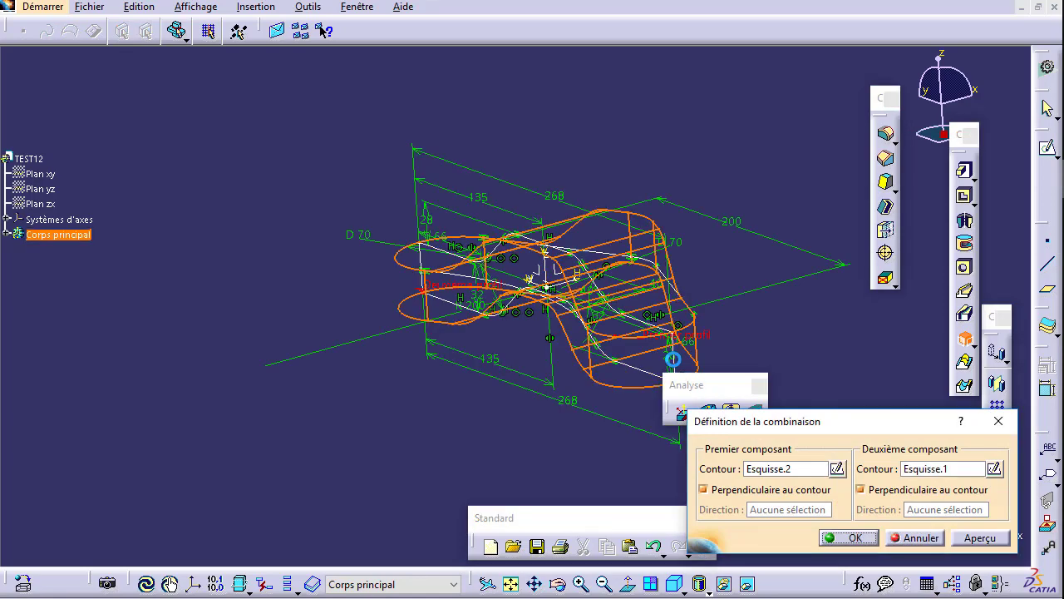
pyautogui.click(965, 537)
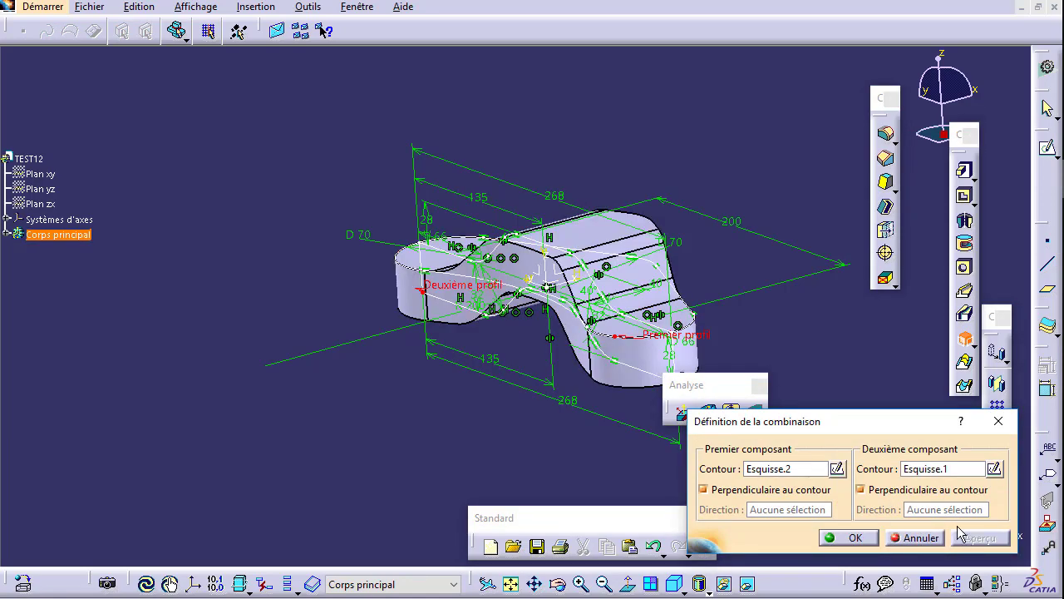
pyautogui.moveTo(565, 326)
pyautogui.mouseDown(button='middle')
pyautogui.moveTo(656, 456)
pyautogui.moveTo(696, 396)
pyautogui.mouseUp(button='middle')
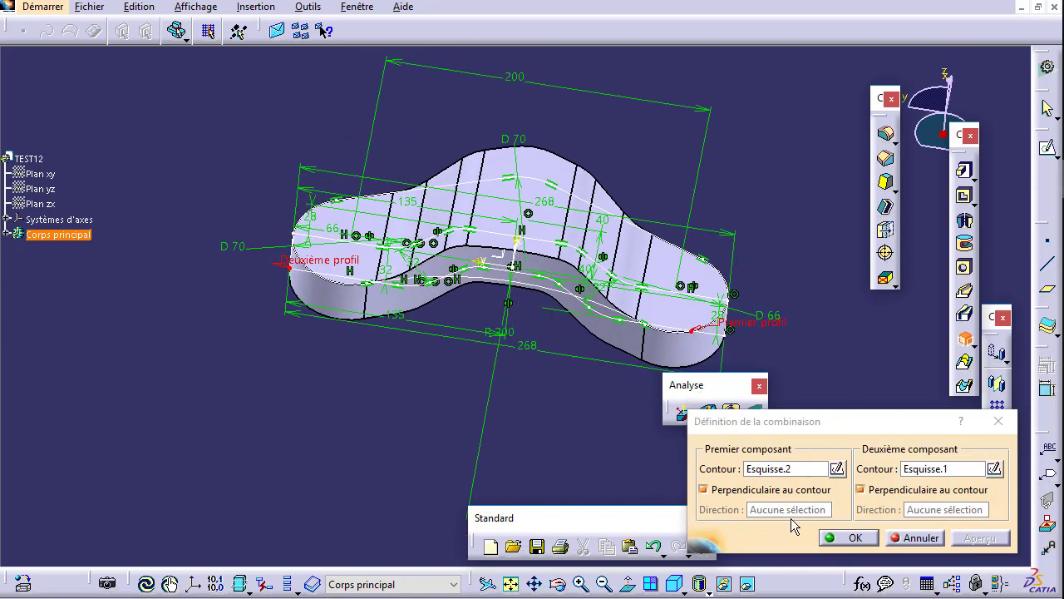
pyautogui.click(833, 538)
pyautogui.moveTo(535, 382)
pyautogui.mouseDown(button='middle')
pyautogui.moveTo(504, 268)
pyautogui.moveTo(465, 249)
pyautogui.moveTo(507, 194)
pyautogui.moveTo(261, 349)
pyautogui.moveTo(488, 285)
pyautogui.moveTo(408, 183)
pyautogui.moveTo(424, 488)
pyautogui.moveTo(409, 320)
pyautogui.moveTo(787, 221)
pyautogui.mouseUp(button='middle')
pyautogui.hotkey('alt', 'Tab')
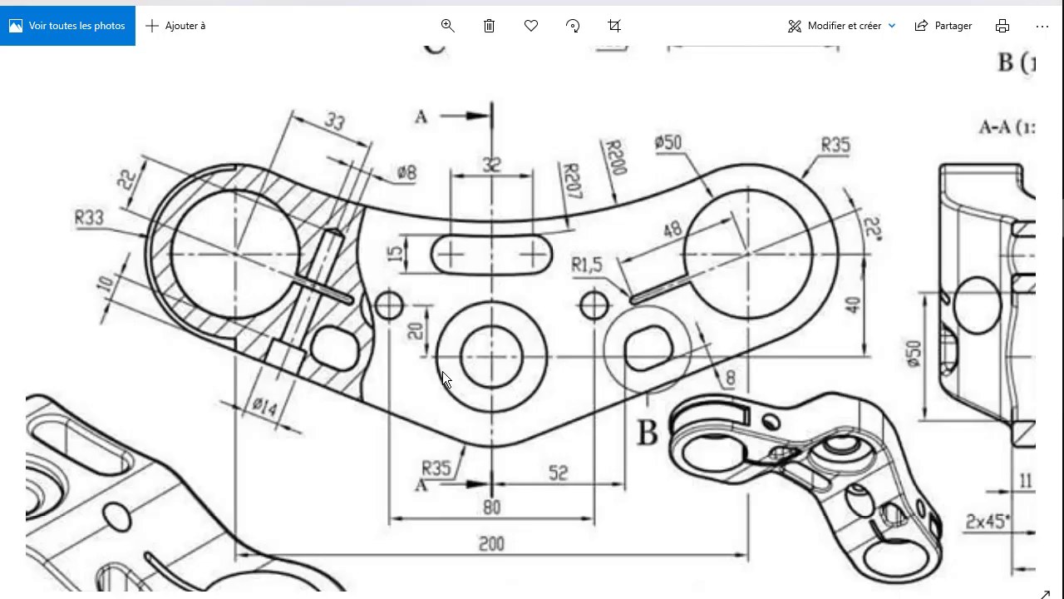
# Pan across the reference drawing to study the clamp's top view.
pyautogui.moveTo(442, 371)
pyautogui.mouseDown()
pyautogui.moveTo(436, 325)
pyautogui.moveTo(650, 390)
pyautogui.mouseUp()
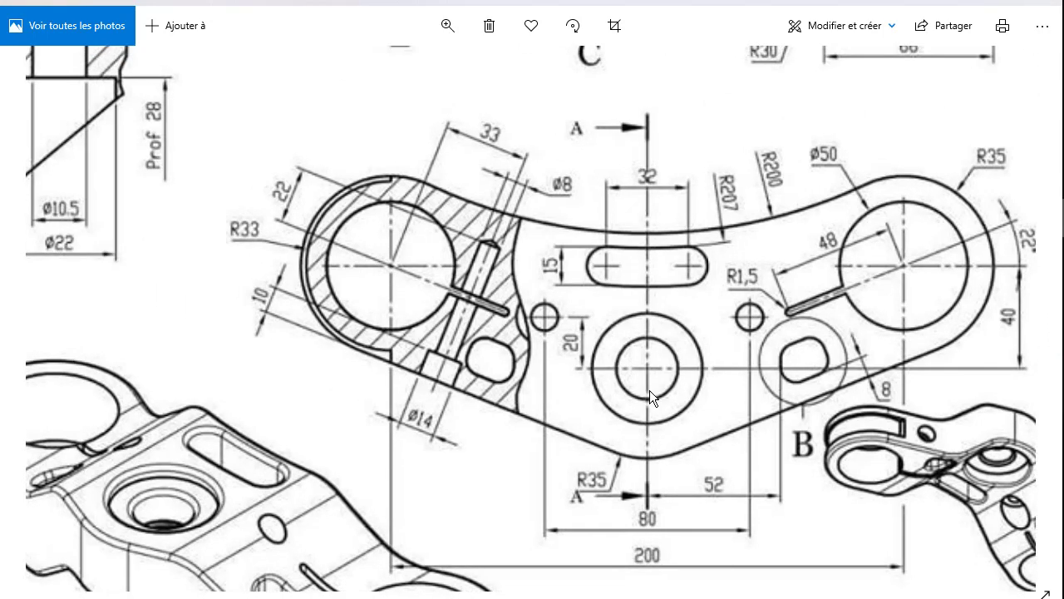
pyautogui.moveTo(578, 251)
pyautogui.mouseDown()
pyautogui.moveTo(446, 342)
pyautogui.moveTo(290, 320)
pyautogui.moveTo(234, 328)
pyautogui.mouseUp()
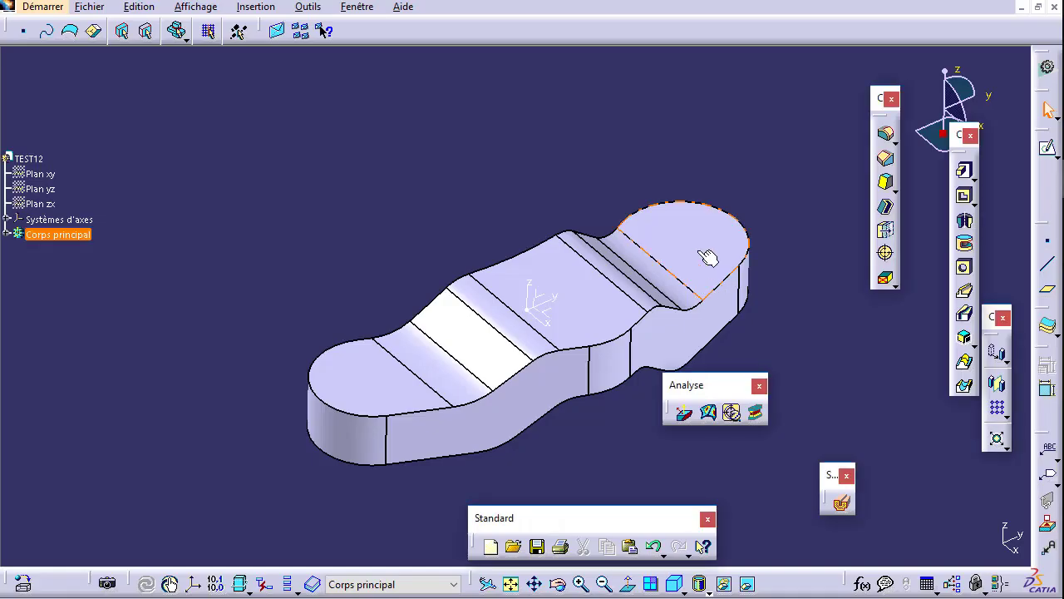
# Orbit to the clamp's top face and open a new sketch on it.
pyautogui.moveTo(707, 257); pyautogui.dragTo(573, 280, button='middle')
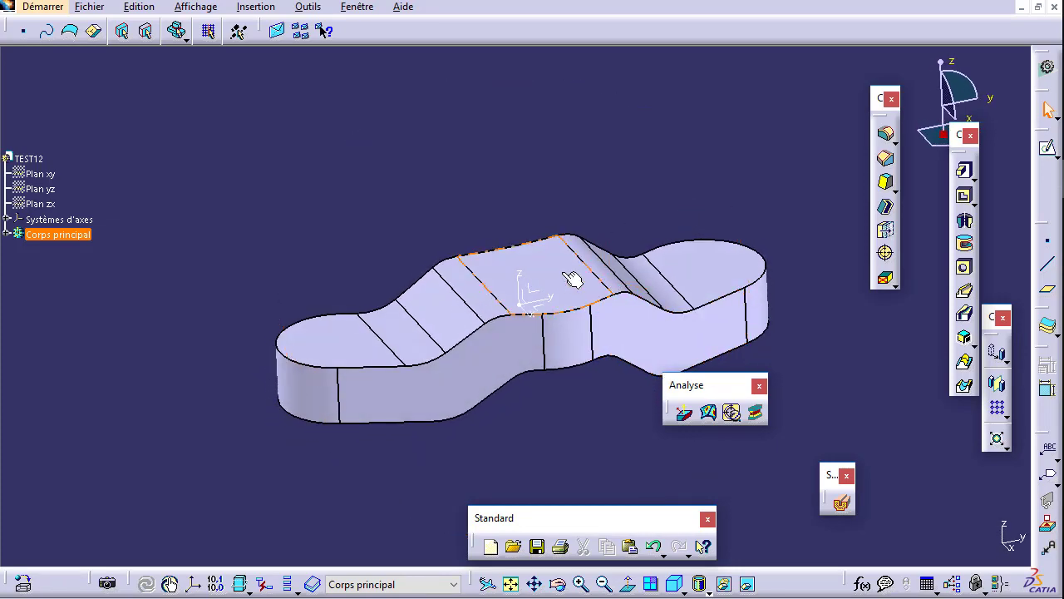
pyautogui.moveTo(554, 373)
pyautogui.mouseDown(button='middle')
pyautogui.moveTo(565, 383)
pyautogui.moveTo(549, 357)
pyautogui.mouseUp(button='middle')
pyautogui.click(536, 307)
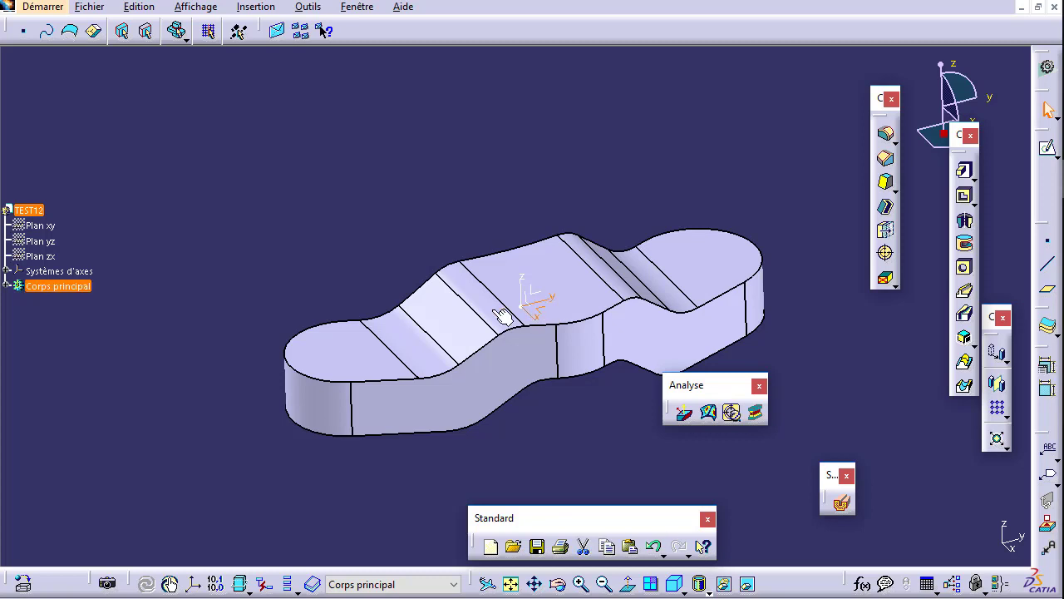
pyautogui.click(1047, 147)
pyautogui.click(641, 317)
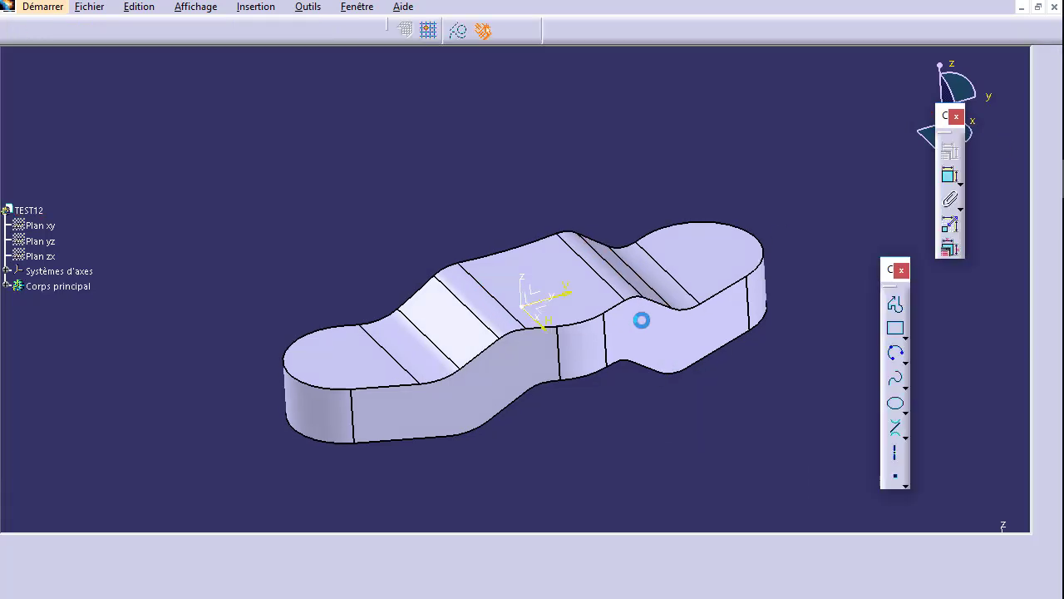
# Draw a circle inside the top lobe of the outline.
pyautogui.click(904, 358)
pyautogui.click(907, 375)
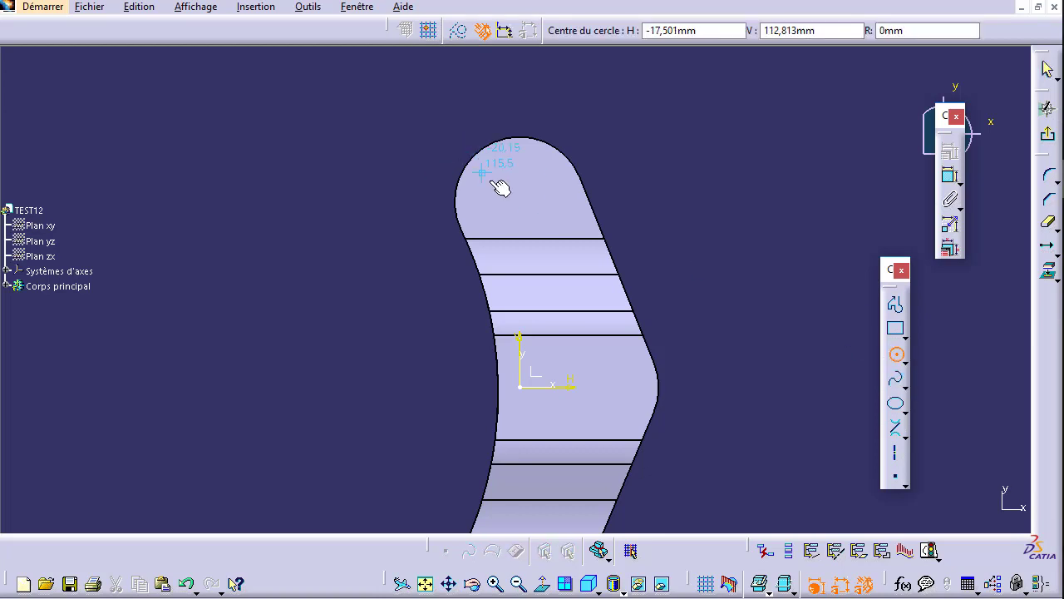
pyautogui.click(534, 203)
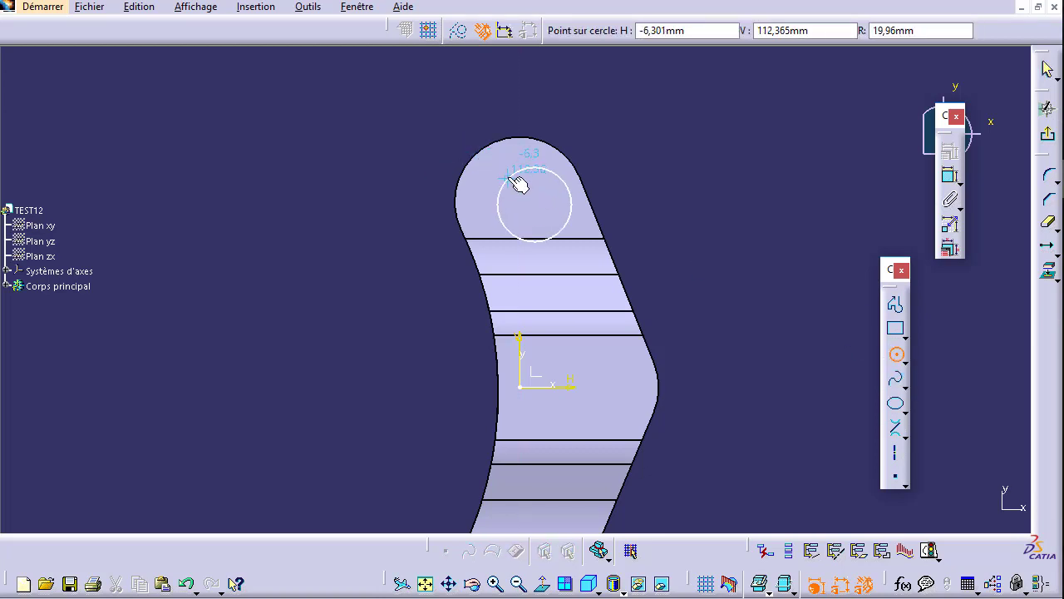
pyautogui.click(518, 171)
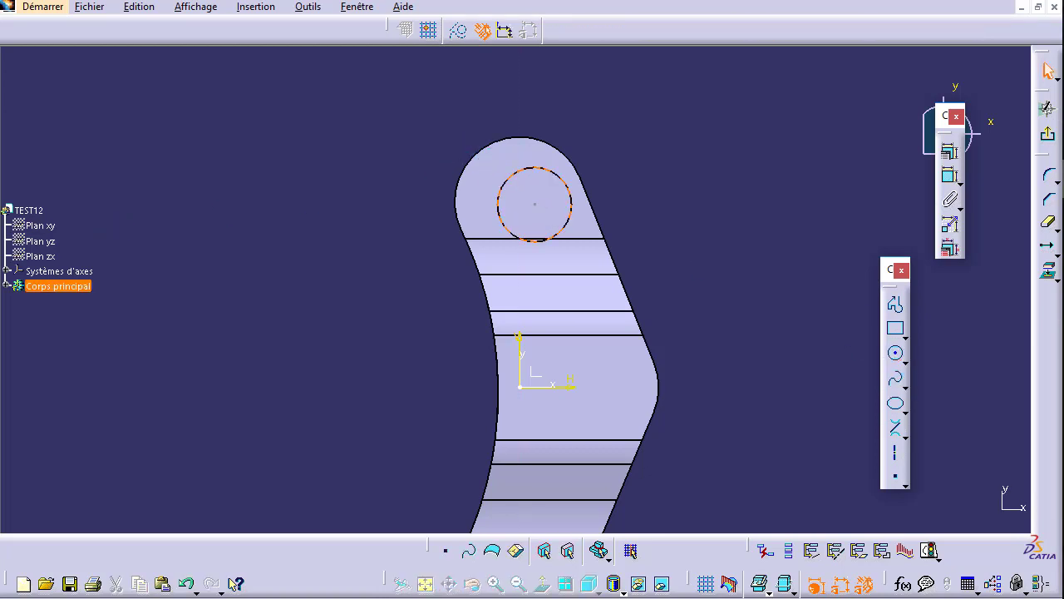
# Show the hidden sketches Esquisse.1 and Esquisse.2 again from the tree.
pyautogui.click(6, 286)
pyautogui.click(69, 330)
pyautogui.rightClick(68, 332)
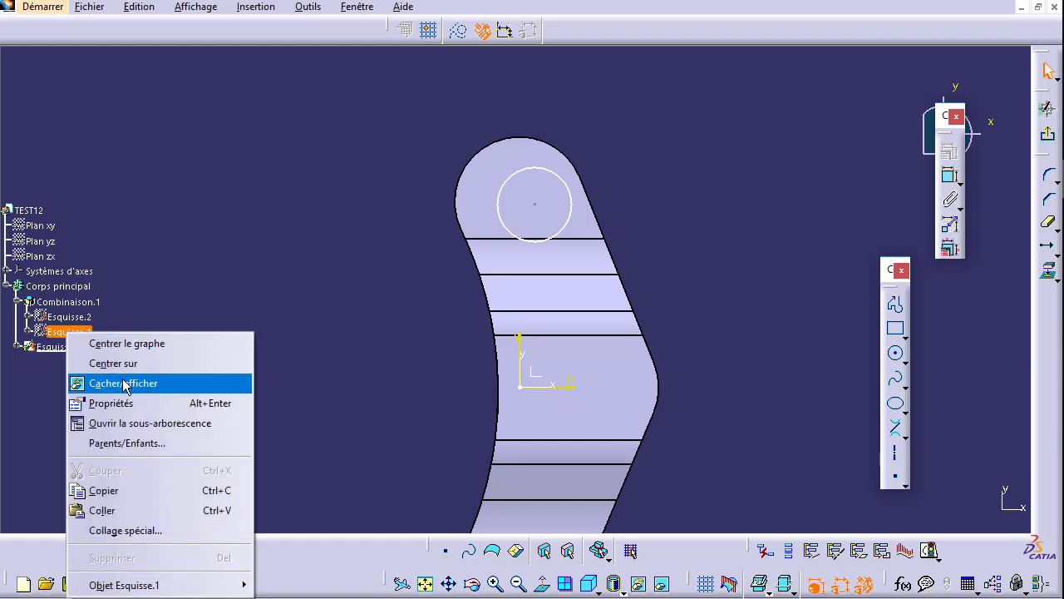
pyautogui.click(123, 382)
pyautogui.click(67, 316)
pyautogui.rightClick(67, 317)
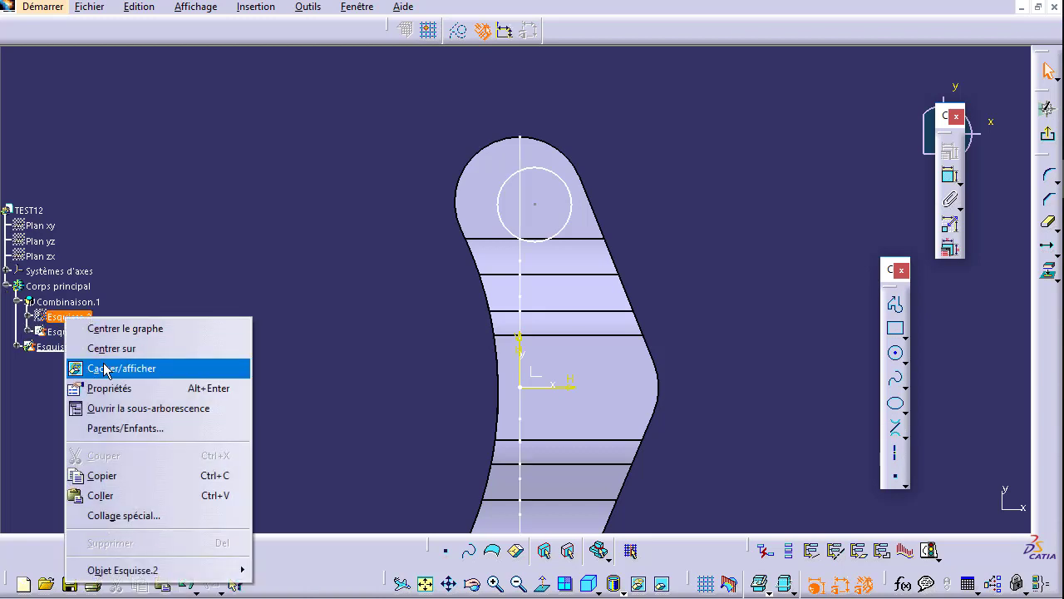
pyautogui.click(105, 368)
# Make the circle concentric with the top lobe's outer outline.
pyautogui.click(551, 172)
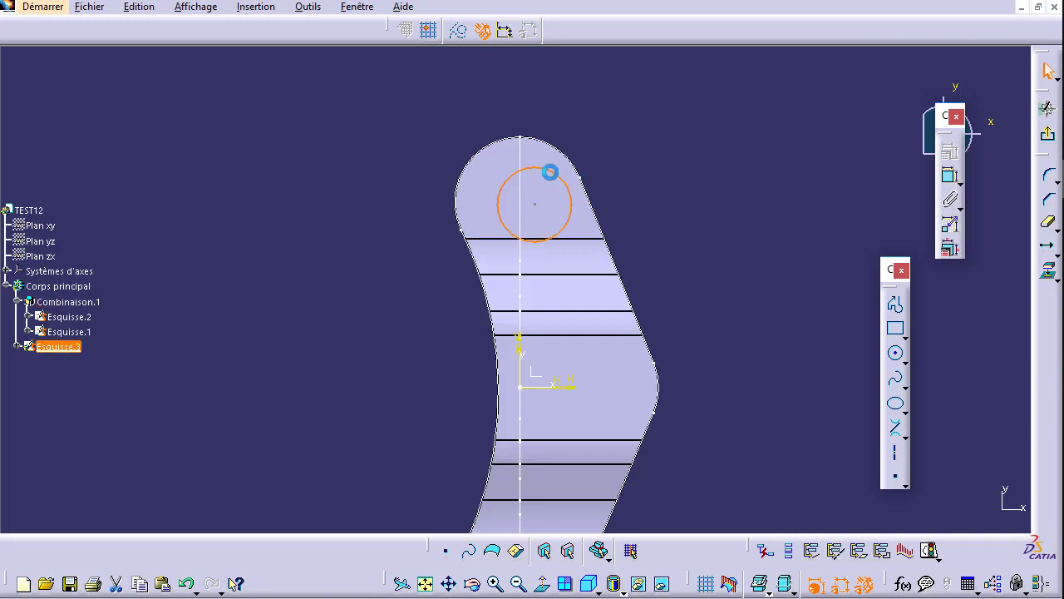
pyautogui.keyDown('ctrl'); pyautogui.click(556, 147); pyautogui.keyUp('ctrl')
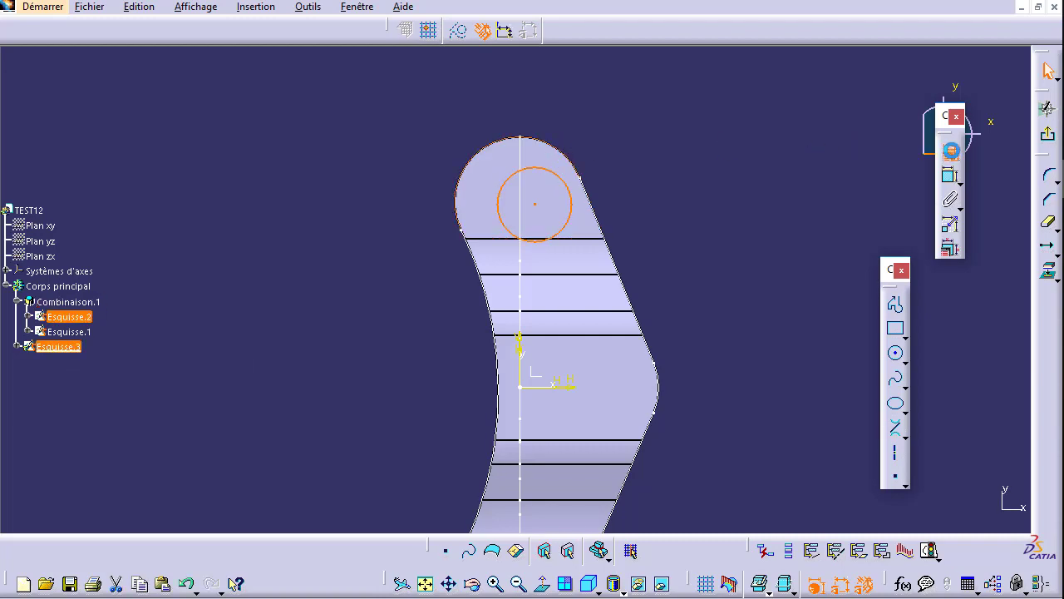
pyautogui.click(950, 150)
pyautogui.click(938, 240)
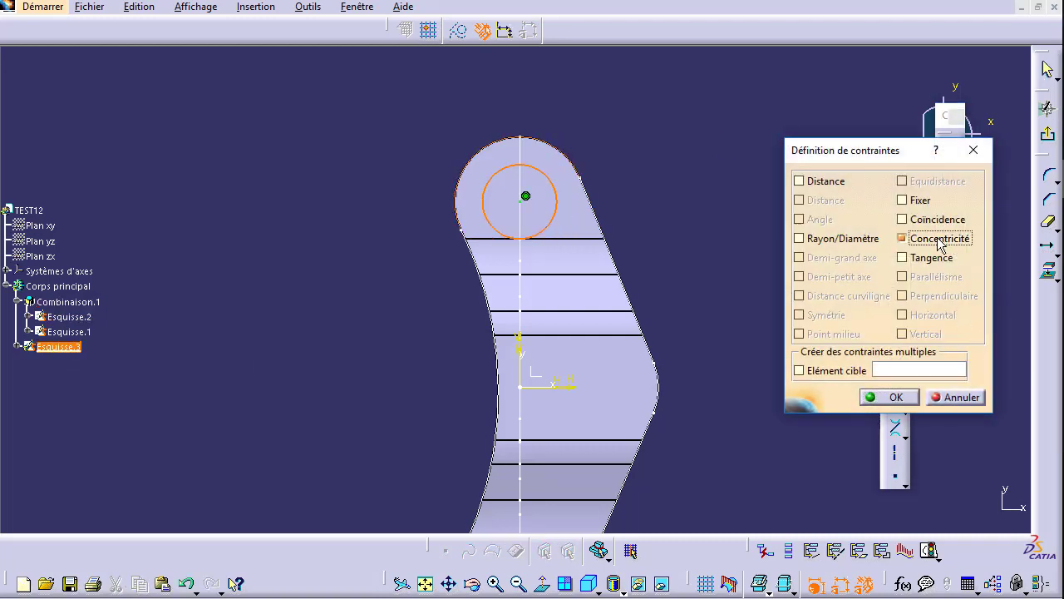
pyautogui.click(885, 397)
# Give the circle a 50 mm diameter, then switch to the reference drawing.
pyautogui.click(947, 176)
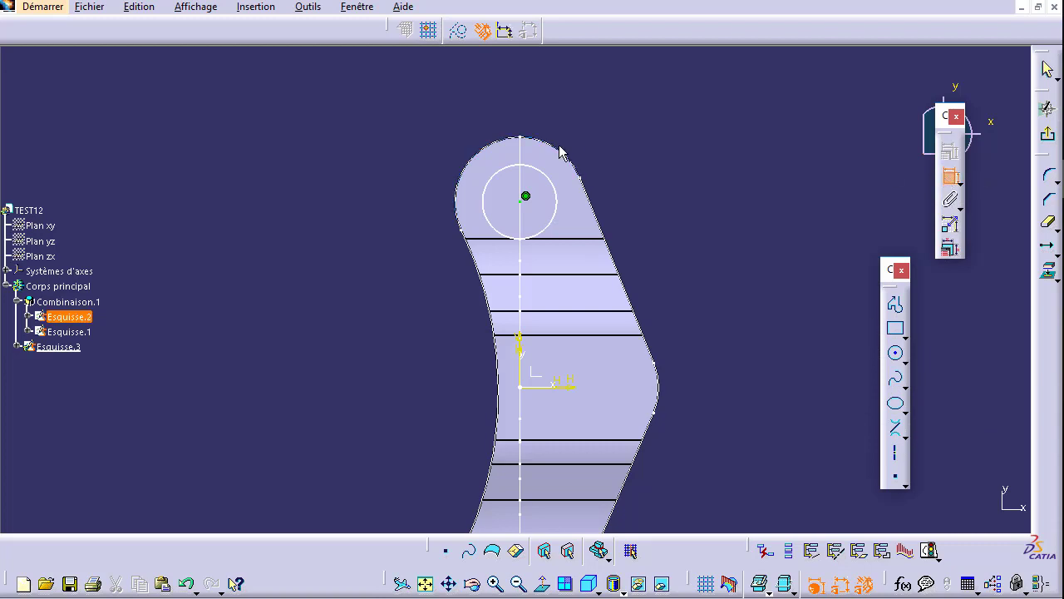
pyautogui.click(491, 178)
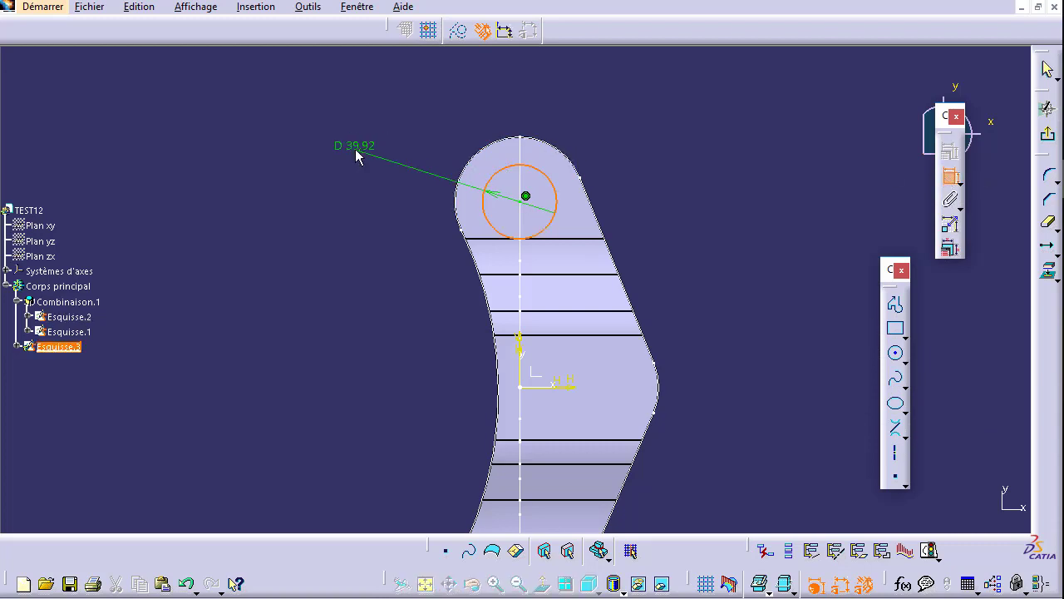
pyautogui.click(353, 146)
pyautogui.doubleClick(352, 146)
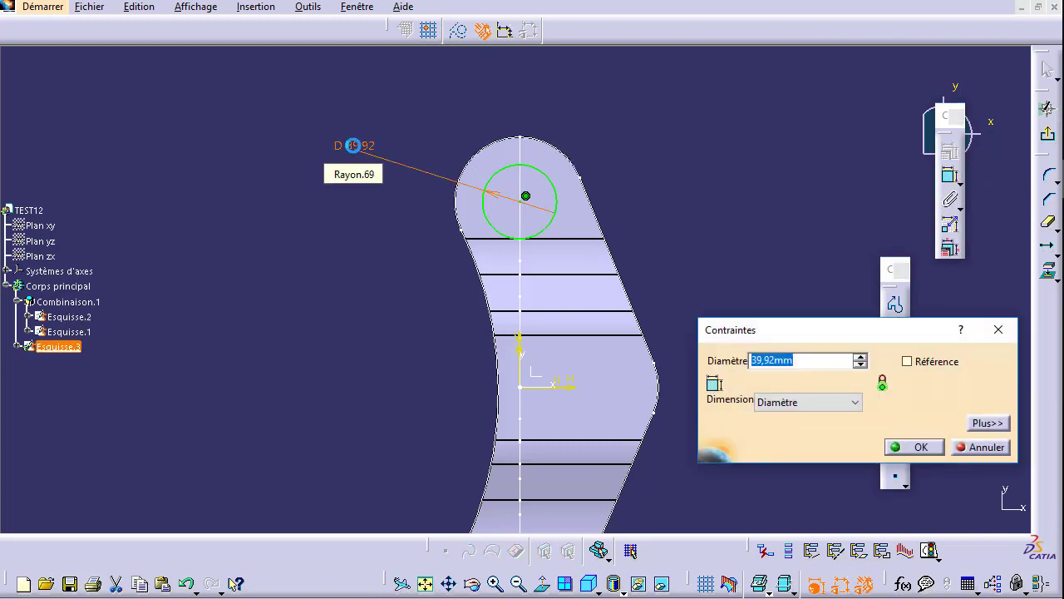
pyautogui.write('50')
pyautogui.press('Return')
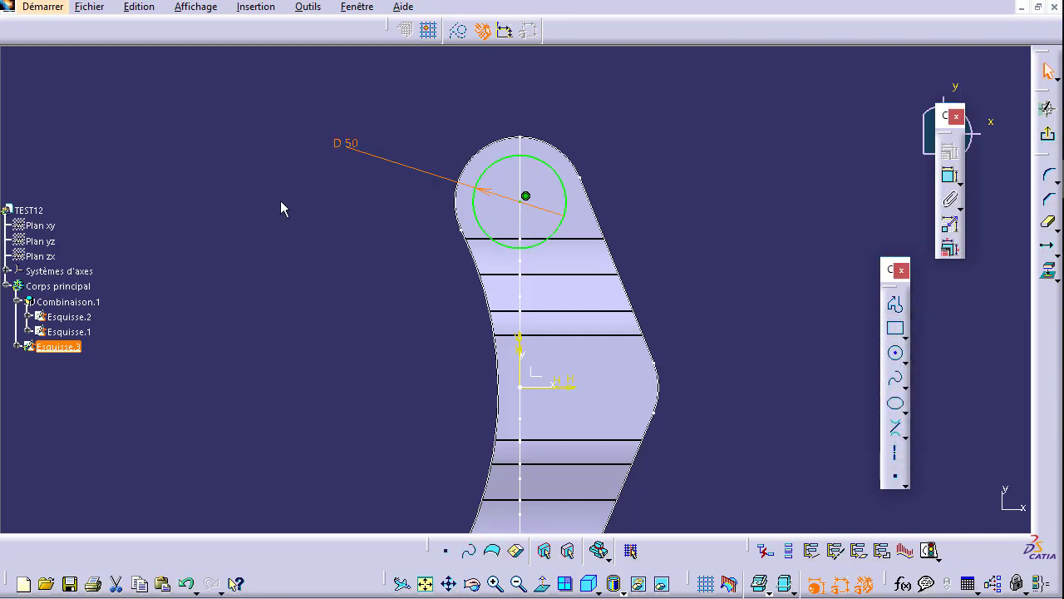
pyautogui.hotkey('alt', 'Tab')
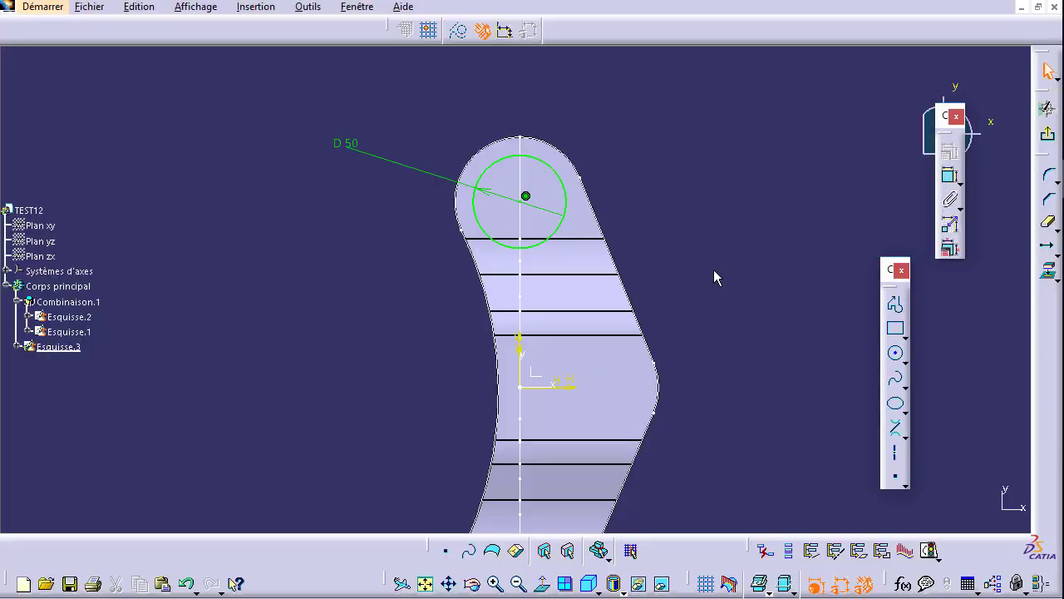
# Draw an axis line from the circle's centre down and to the right.
pyautogui.click(891, 453)
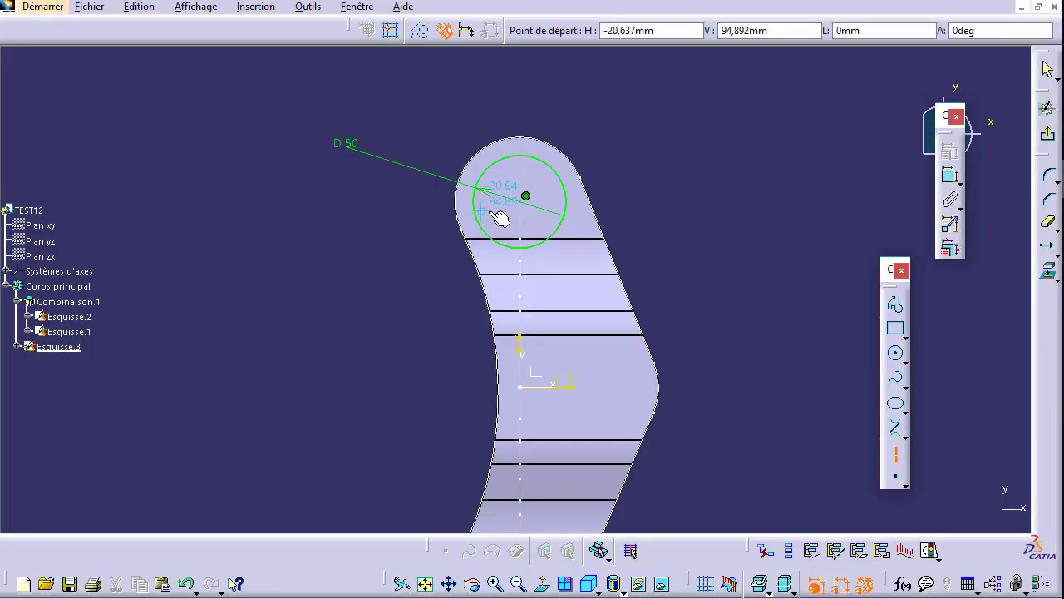
pyautogui.click(521, 198)
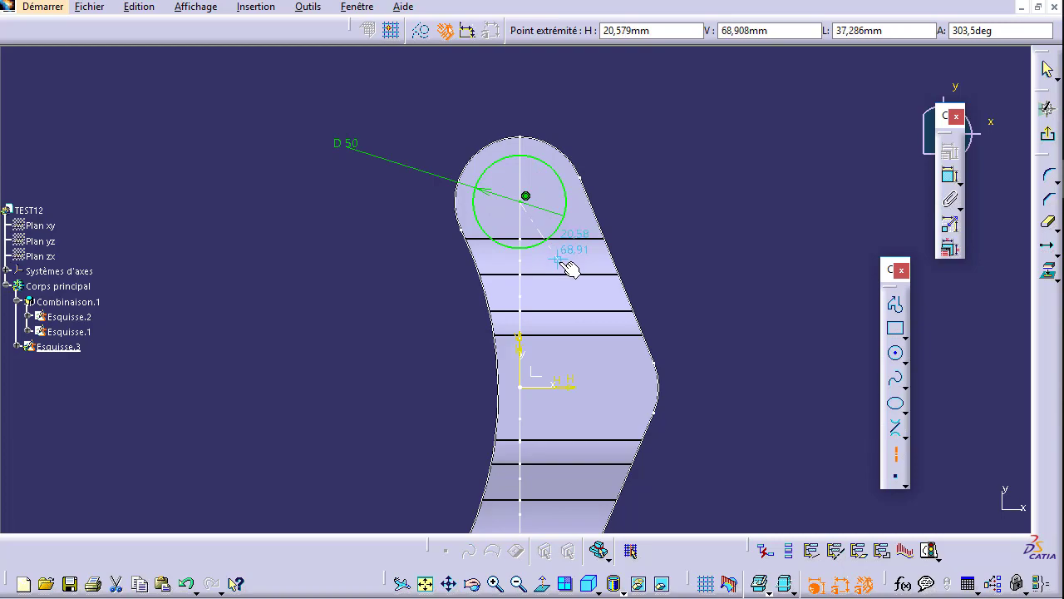
pyautogui.click(571, 269)
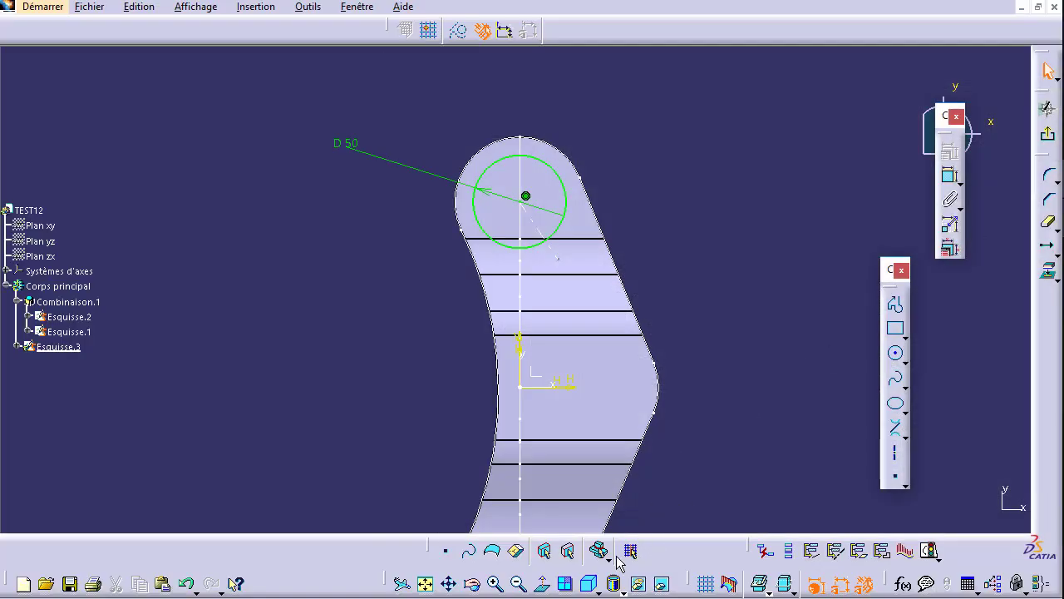
# Reset the view to a standard orientation facing the sketch plane.
pyautogui.click(596, 589)
pyautogui.click(606, 466)
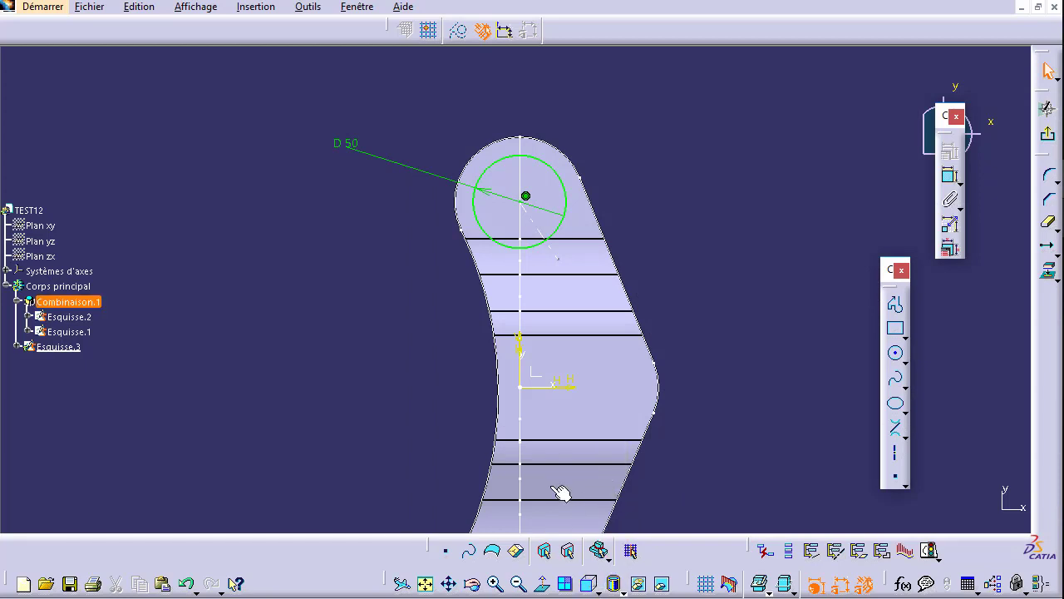
pyautogui.moveTo(946, 116); pyautogui.dragTo(948, 235)
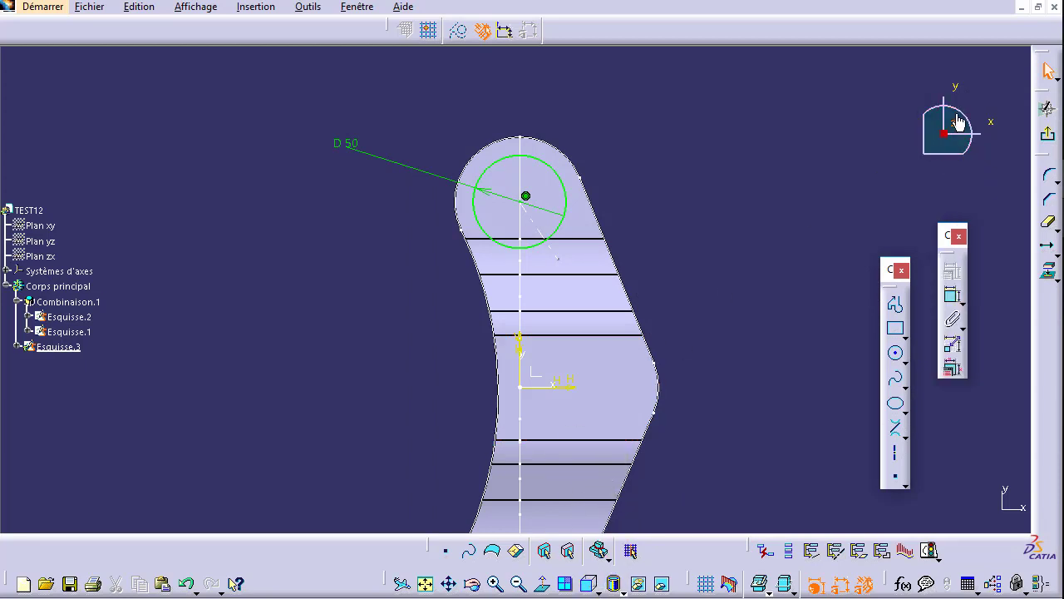
pyautogui.moveTo(965, 117); pyautogui.dragTo(985, 171)
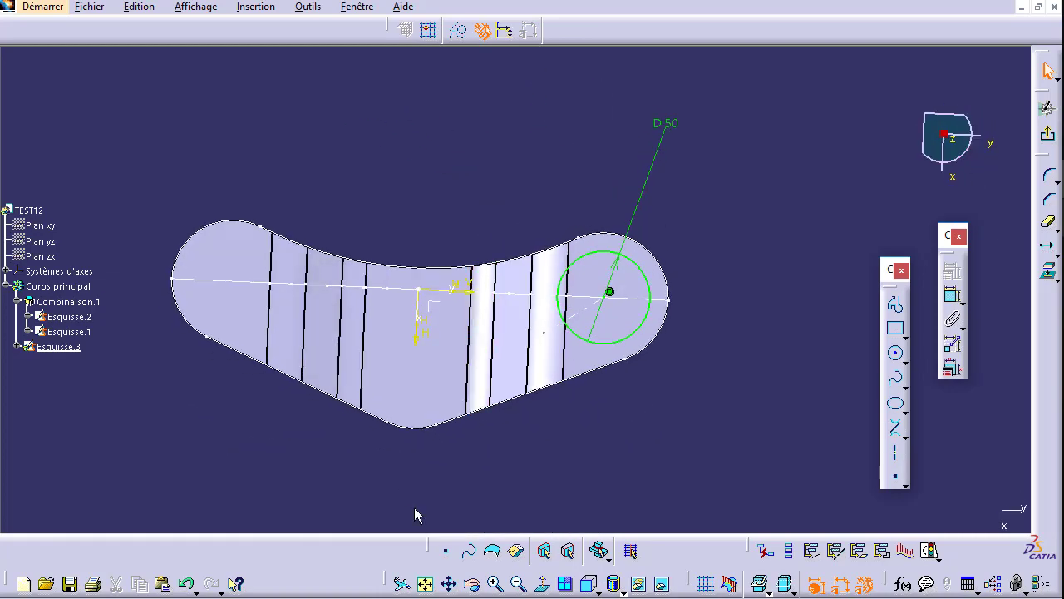
pyautogui.click(545, 585)
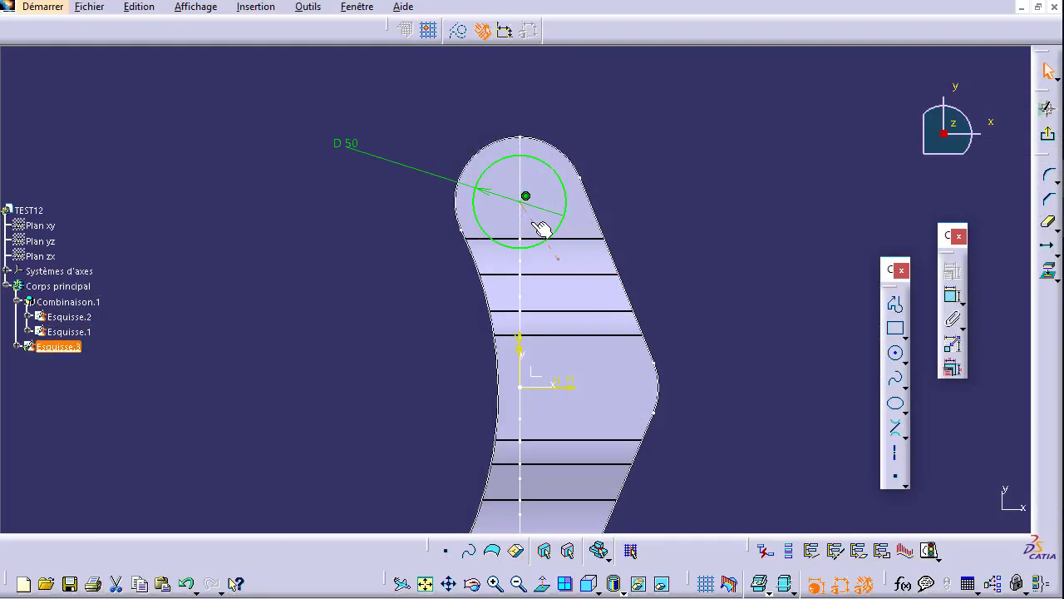
# Constrain the angle between the axis line and the vertical centre line to 22°, correcting it from 20°.
pyautogui.click(952, 295)
pyautogui.click(548, 248)
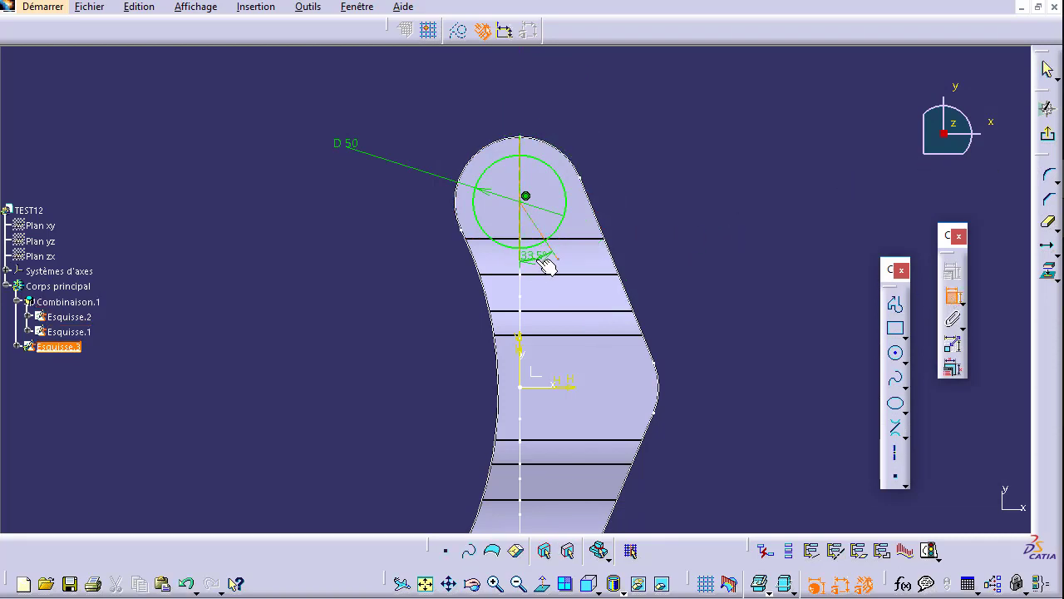
pyautogui.scroll(3, 527, 241)
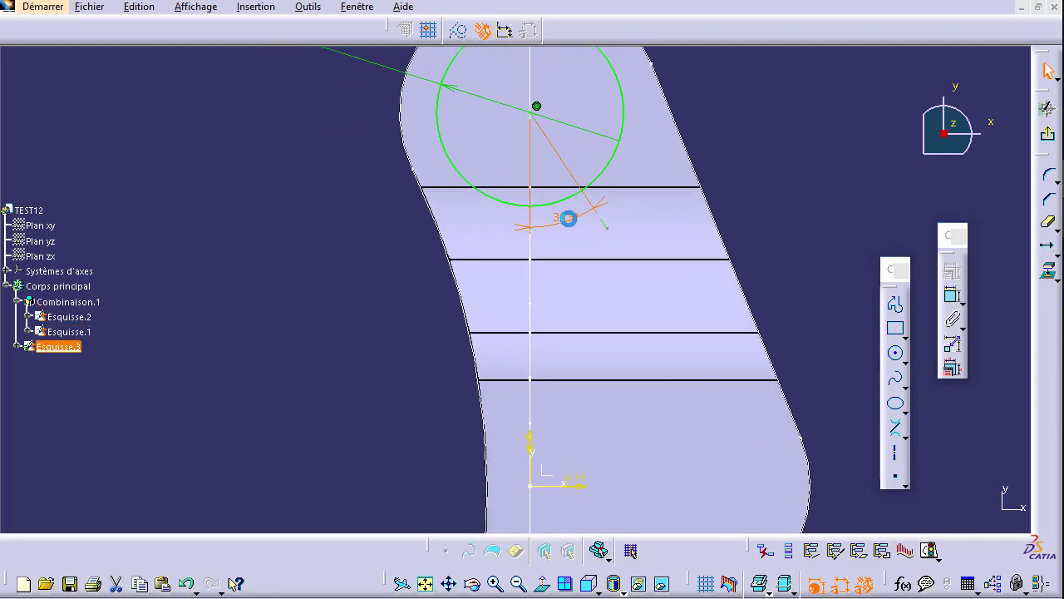
pyautogui.doubleClick(567, 218)
pyautogui.write('2')
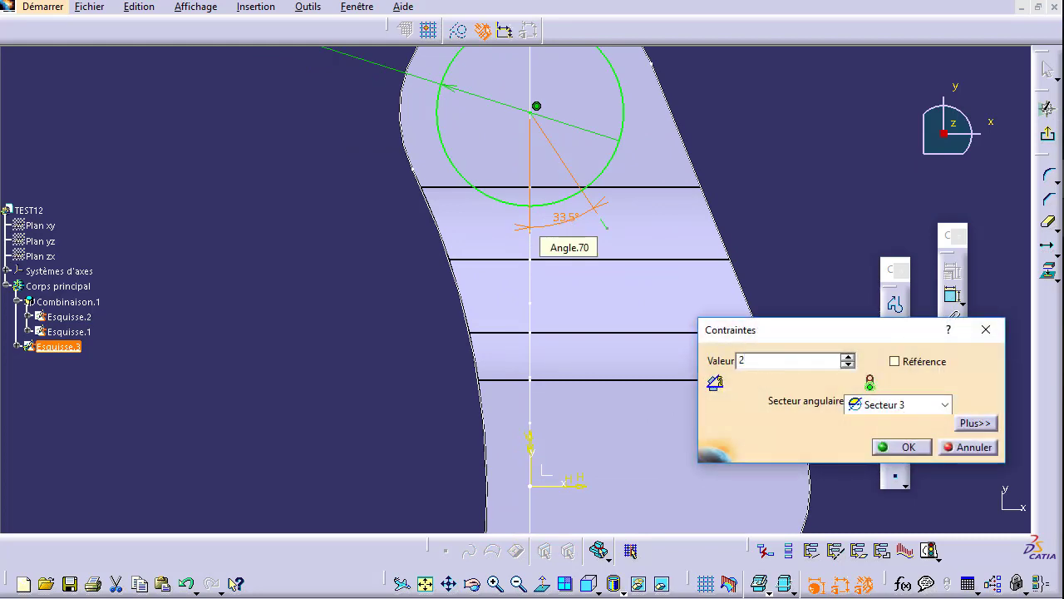
pyautogui.write('0')
pyautogui.press('Return')
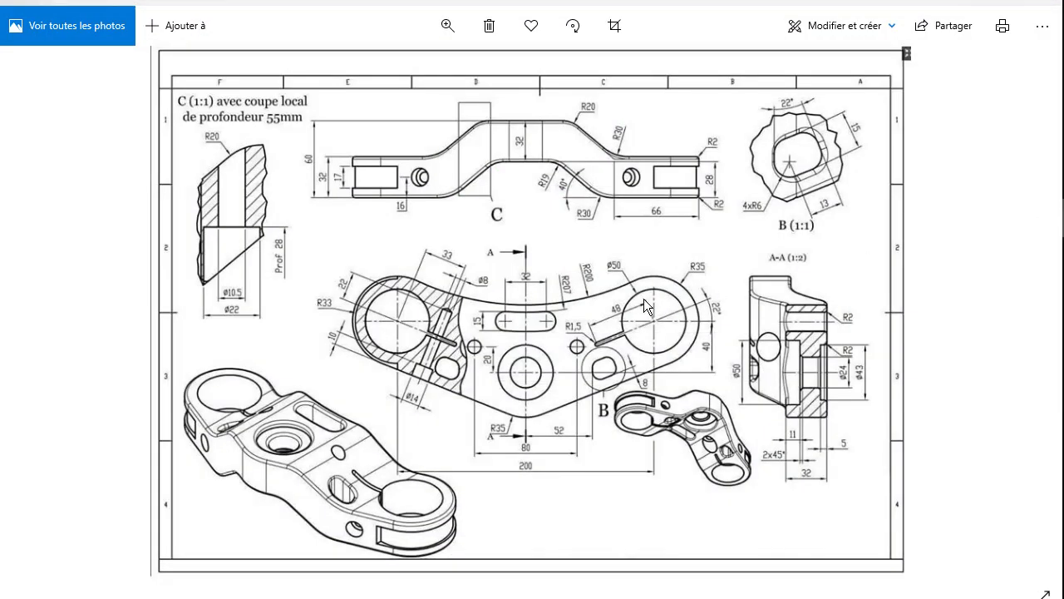
pyautogui.keyDown('ctrl'); pyautogui.scroll(2, 643, 298); pyautogui.keyUp('ctrl')
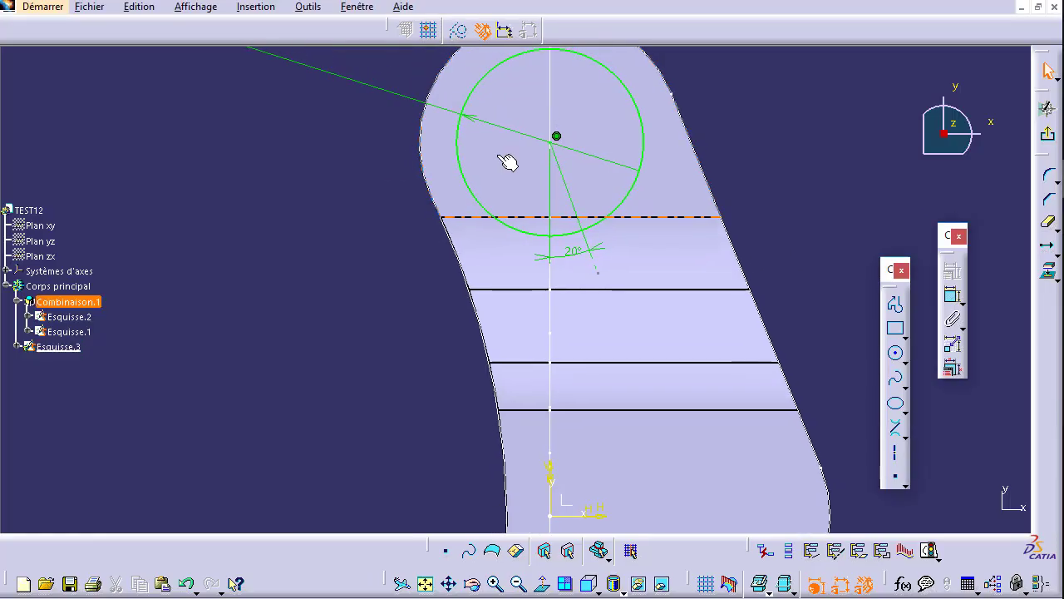
pyautogui.doubleClick(574, 251)
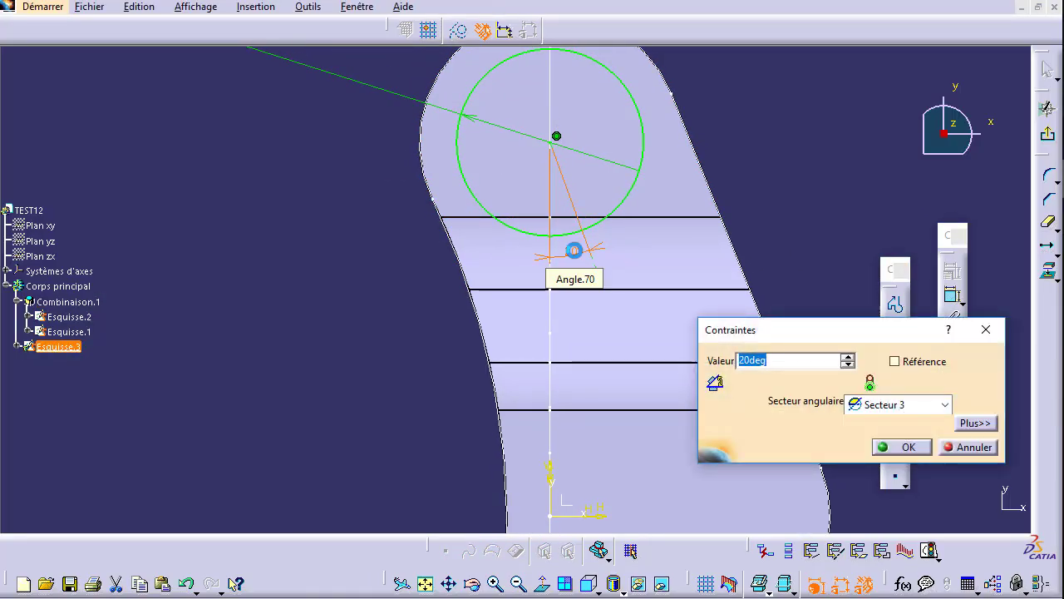
pyautogui.press('BackSpace')
pyautogui.press('Return')
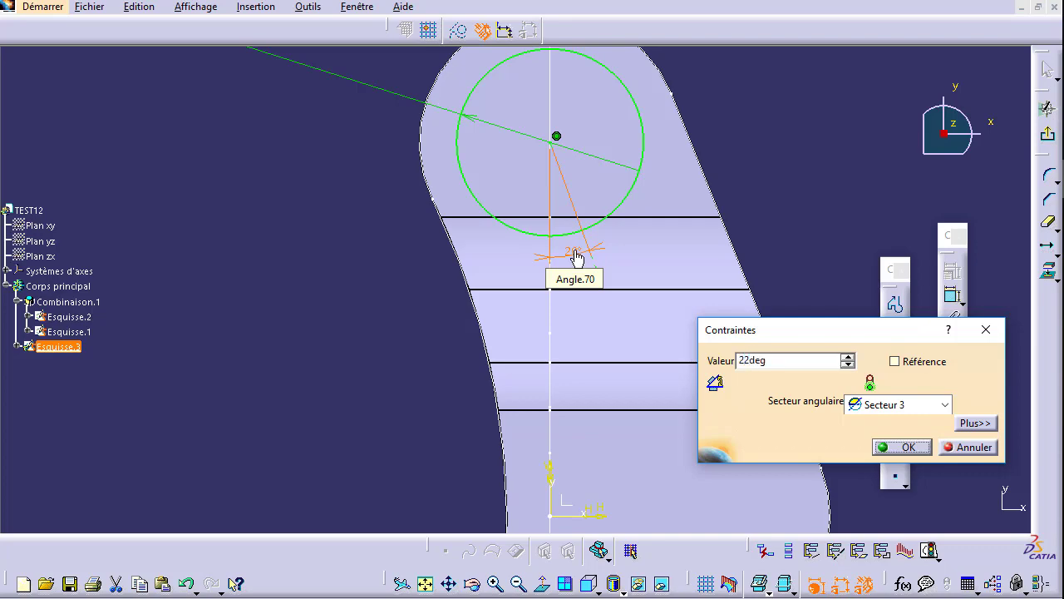
pyautogui.moveTo(491, 238); pyautogui.dragTo(432, 278, button='middle')
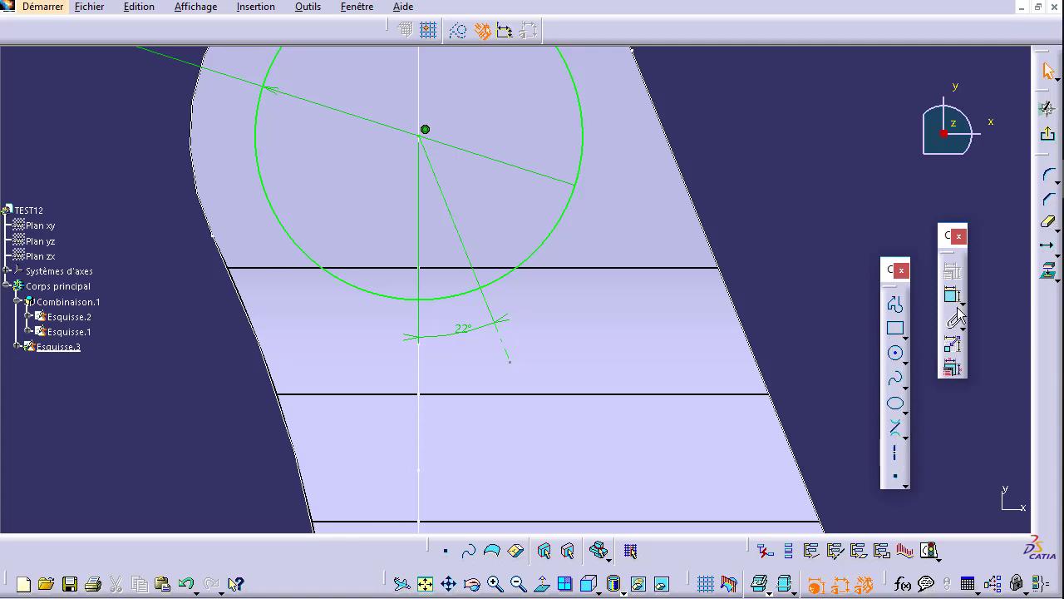
# Draw a straight line alongside the 22° axis, starting near the circle's centre.
pyautogui.click(1046, 250)
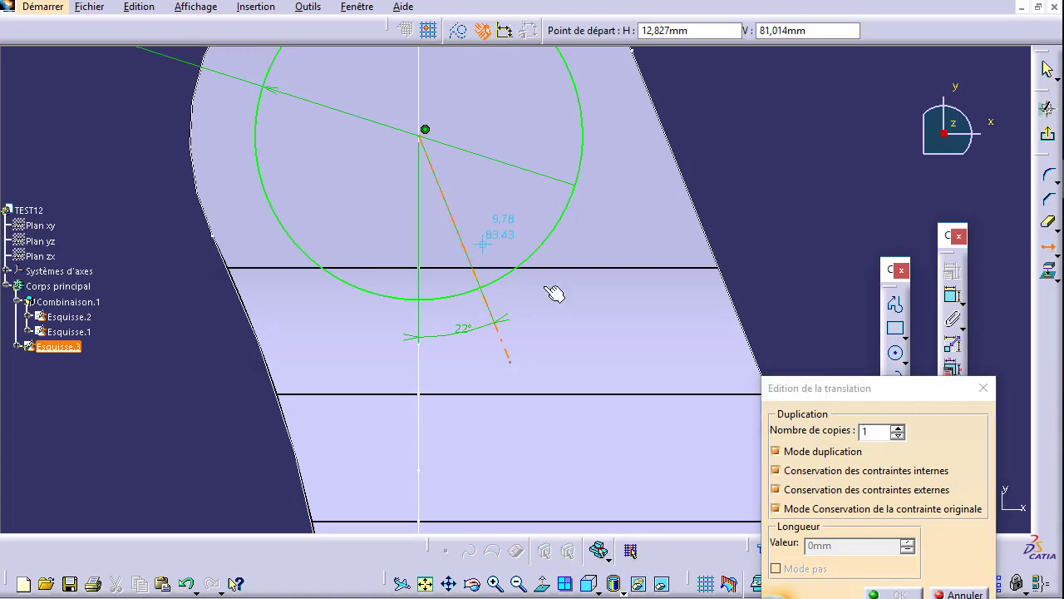
pyautogui.click(956, 592)
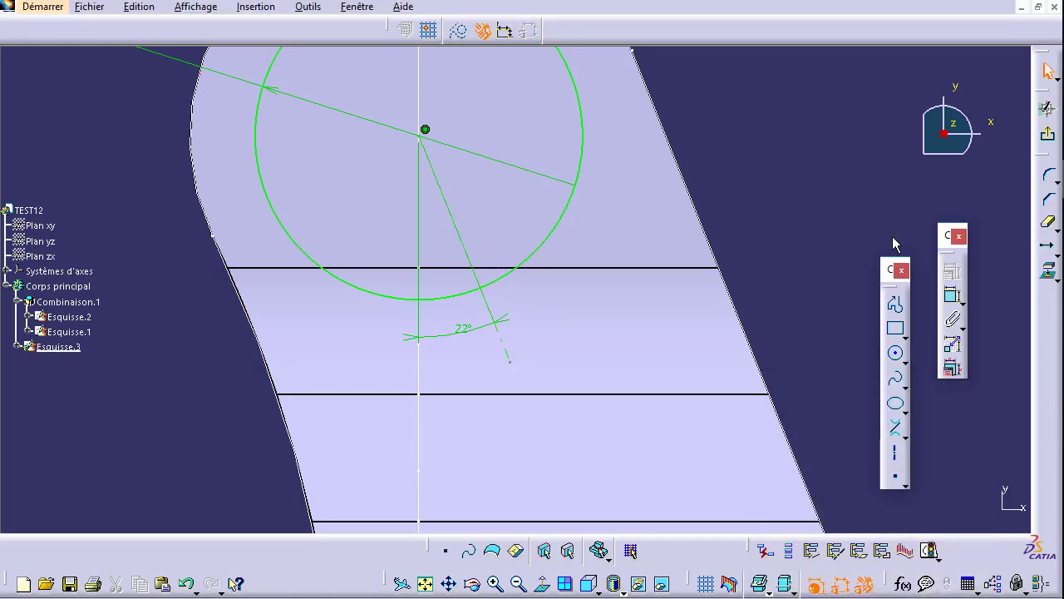
pyautogui.click(904, 433)
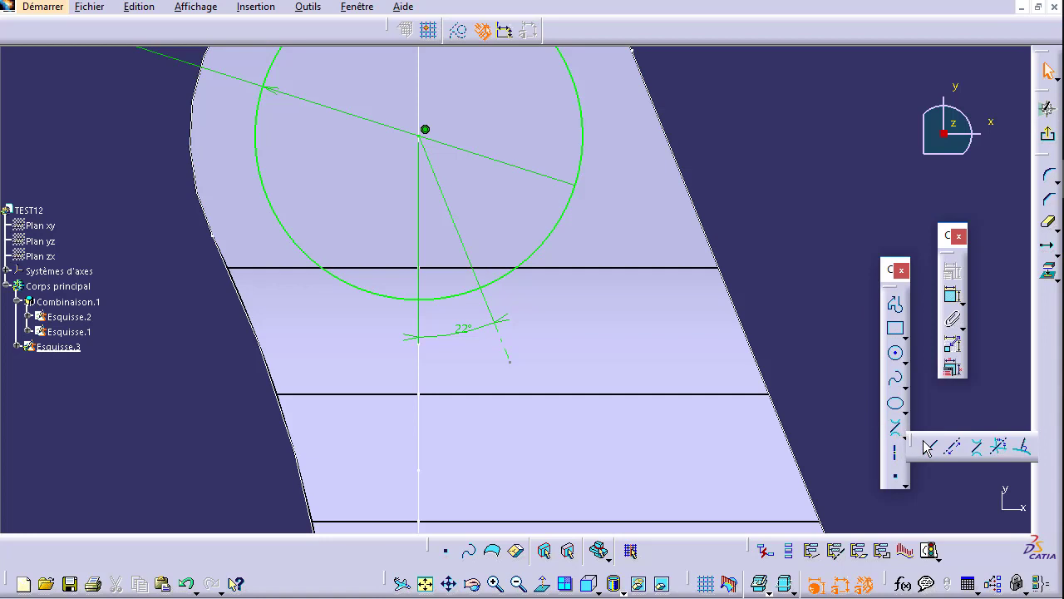
pyautogui.click(926, 444)
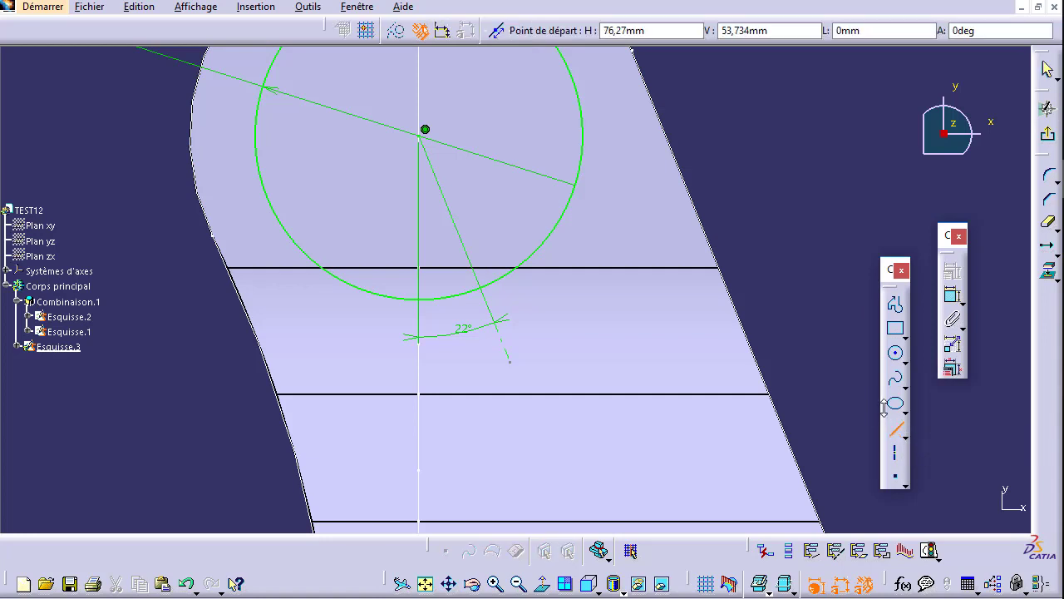
pyautogui.click(443, 126)
pyautogui.click(538, 354)
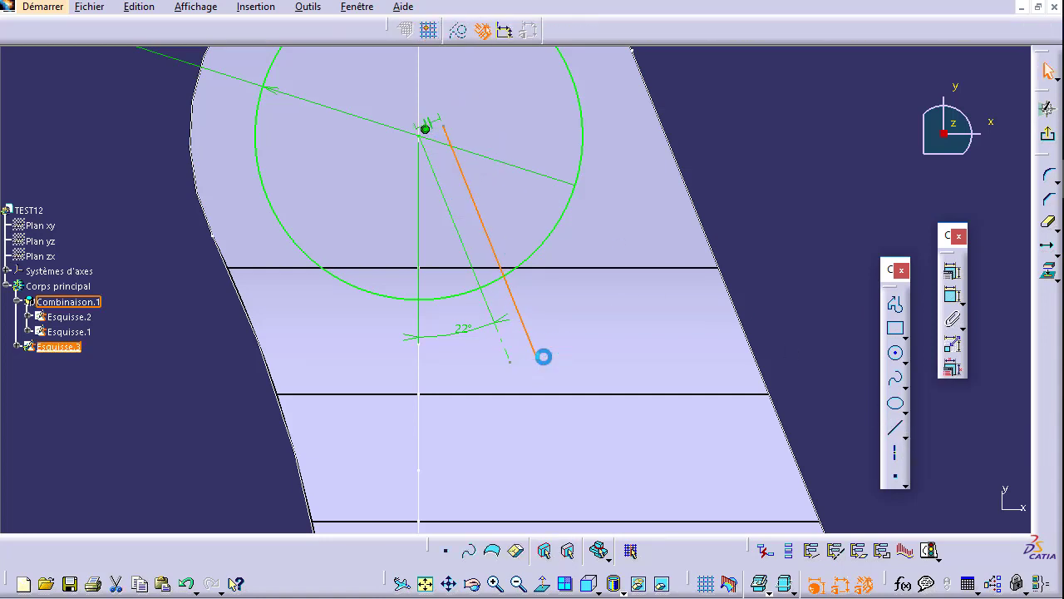
pyautogui.click(481, 213)
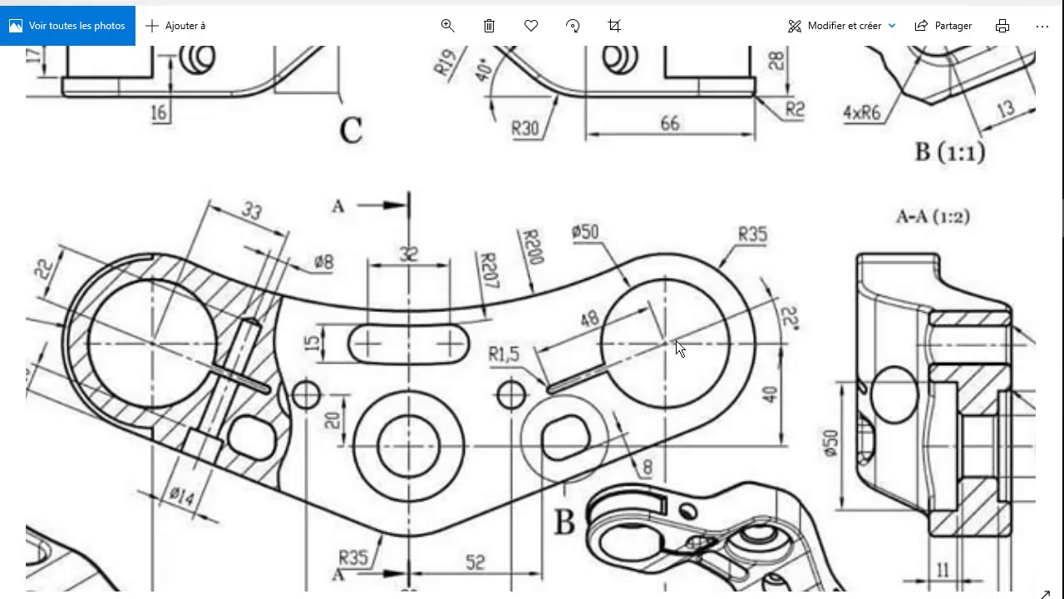
# Zoom the reference drawing in Photos onto the R1,5 slot beside the Ø50 bore.
pyautogui.scroll(-5, 579, 369)
pyautogui.scroll(5, 578, 369)
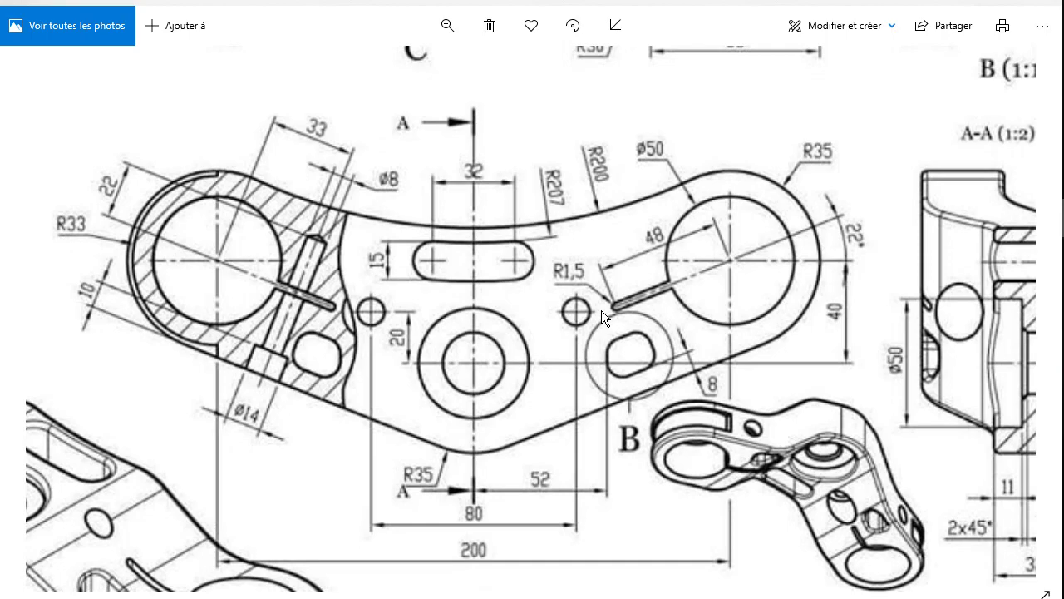
pyautogui.rightClick(601, 310)
pyautogui.click(542, 304)
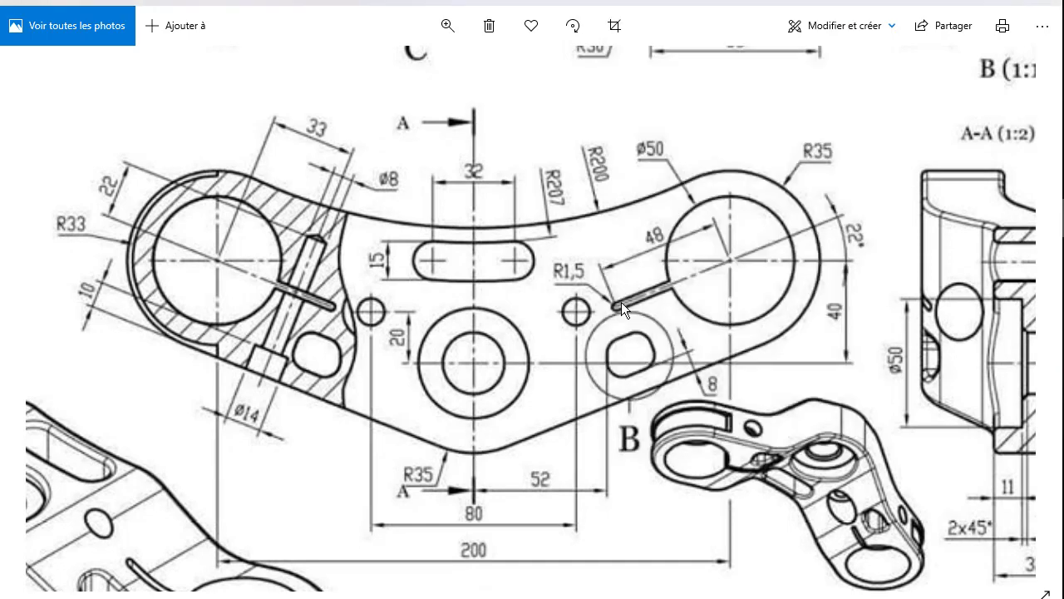
pyautogui.scroll(-5, 619, 303)
pyautogui.scroll(5, 611, 311)
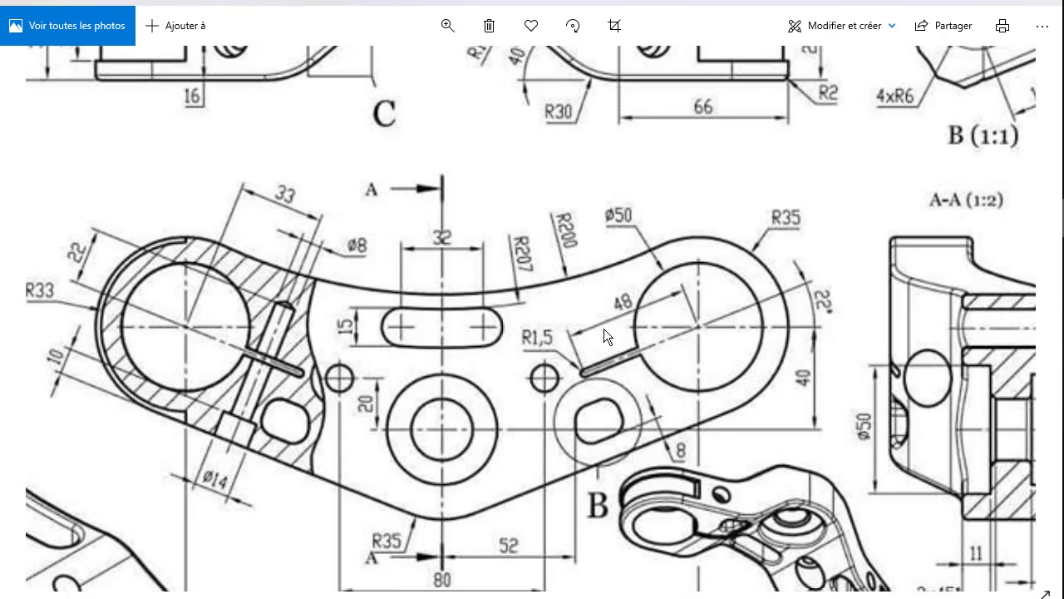
pyautogui.click(447, 25)
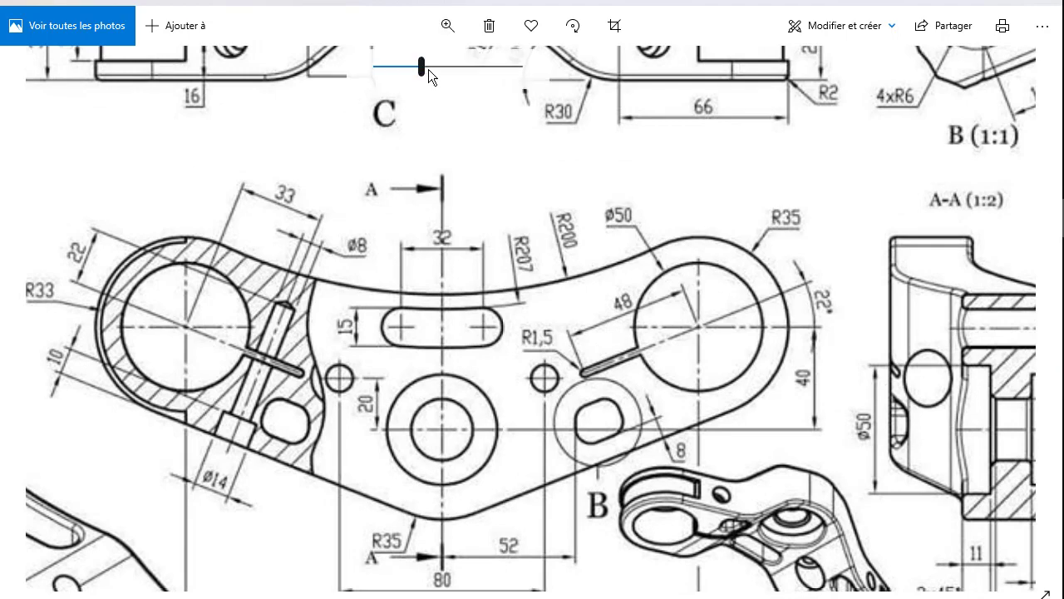
pyautogui.moveTo(429, 69); pyautogui.dragTo(460, 71)
pyautogui.moveTo(664, 368); pyautogui.dragTo(651, 316)
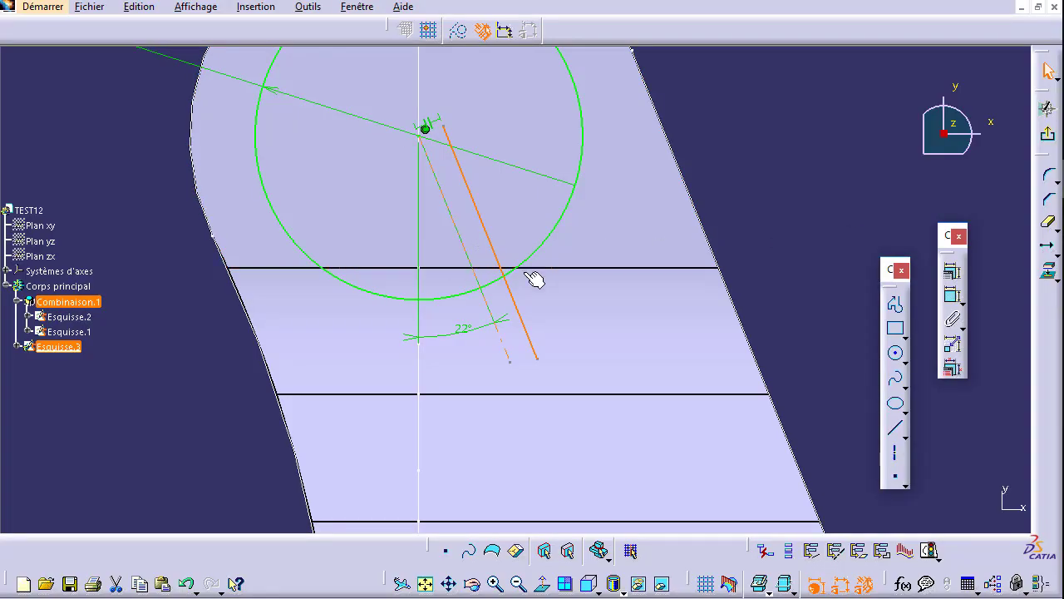
# Constrain the gap between the new line and the 22° axis to 1.5.
pyautogui.click(950, 298)
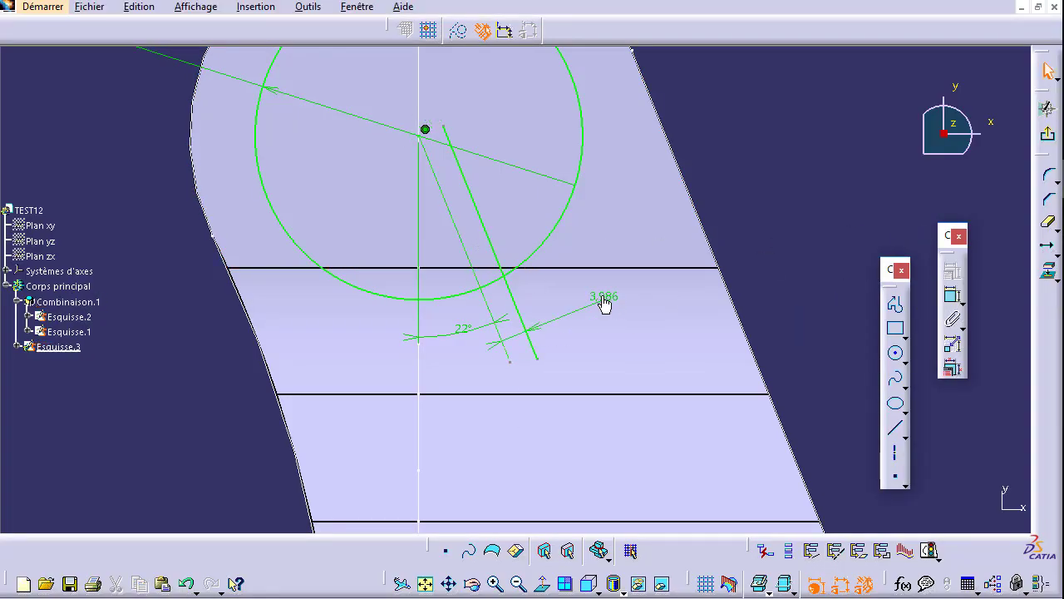
pyautogui.doubleClick(610, 296)
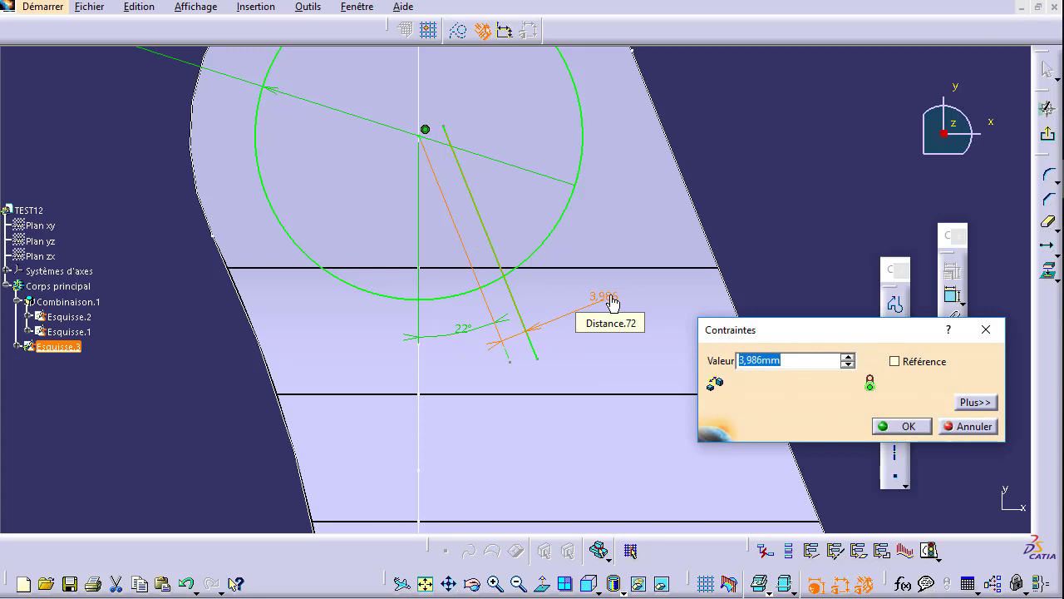
pyautogui.write('1.5')
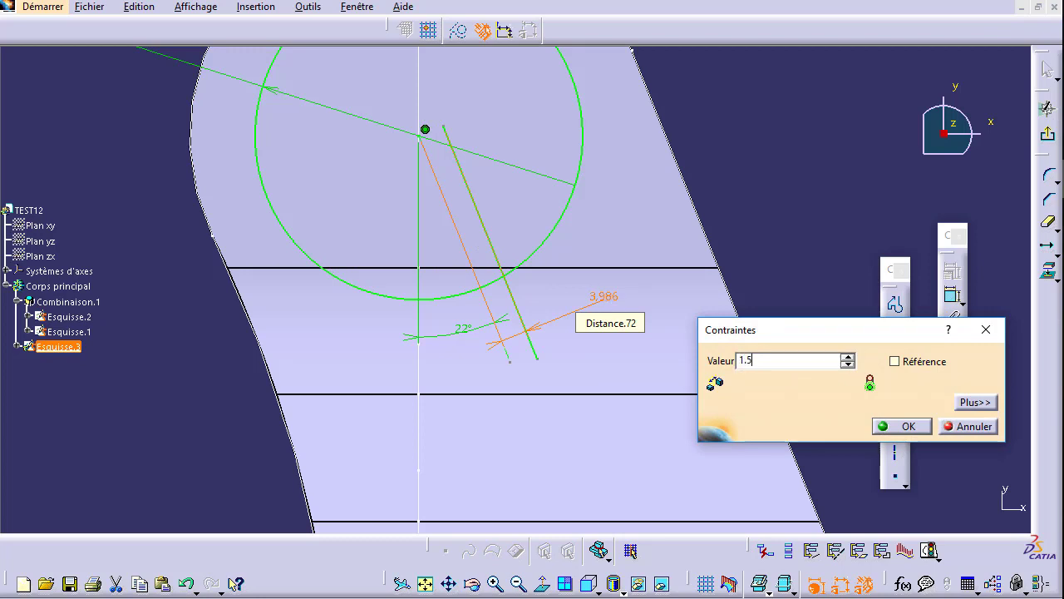
pyautogui.press('Return')
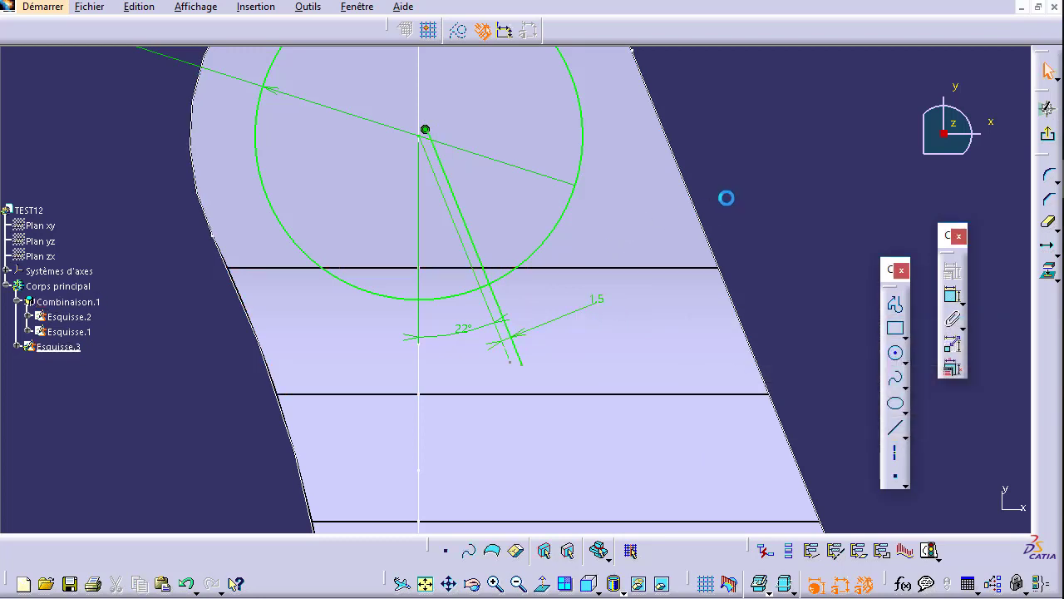
pyautogui.moveTo(615, 316)
pyautogui.mouseDown(button='middle')
pyautogui.moveTo(663, 320)
pyautogui.moveTo(682, 269)
pyautogui.mouseUp(button='middle')
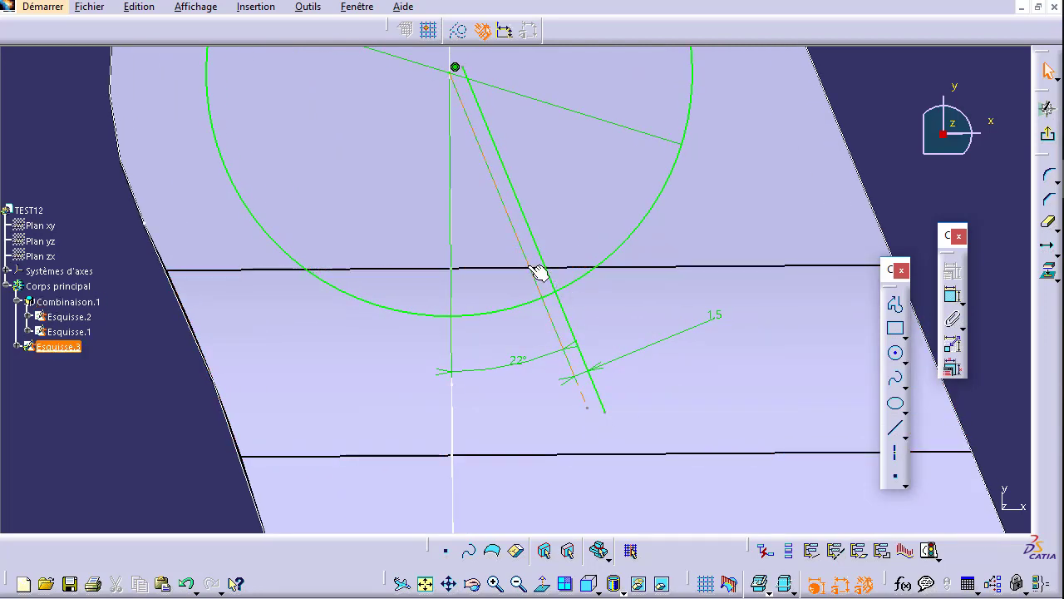
pyautogui.moveTo(539, 273)
pyautogui.mouseDown(button='middle')
pyautogui.moveTo(527, 340)
pyautogui.moveTo(538, 297)
pyautogui.mouseUp(button='middle')
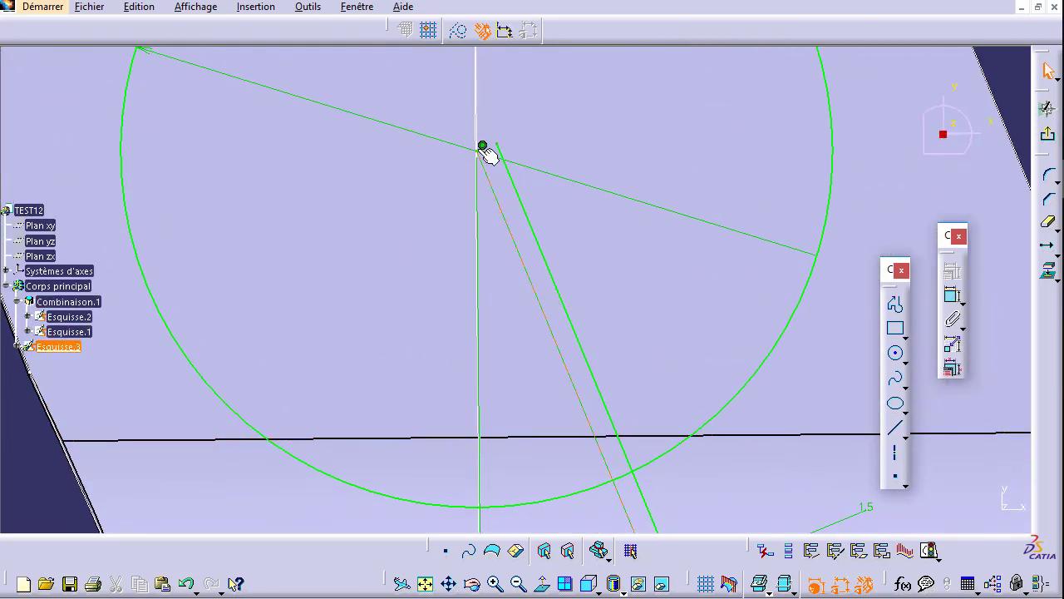
pyautogui.moveTo(485, 162); pyautogui.dragTo(527, 285, button='middle')
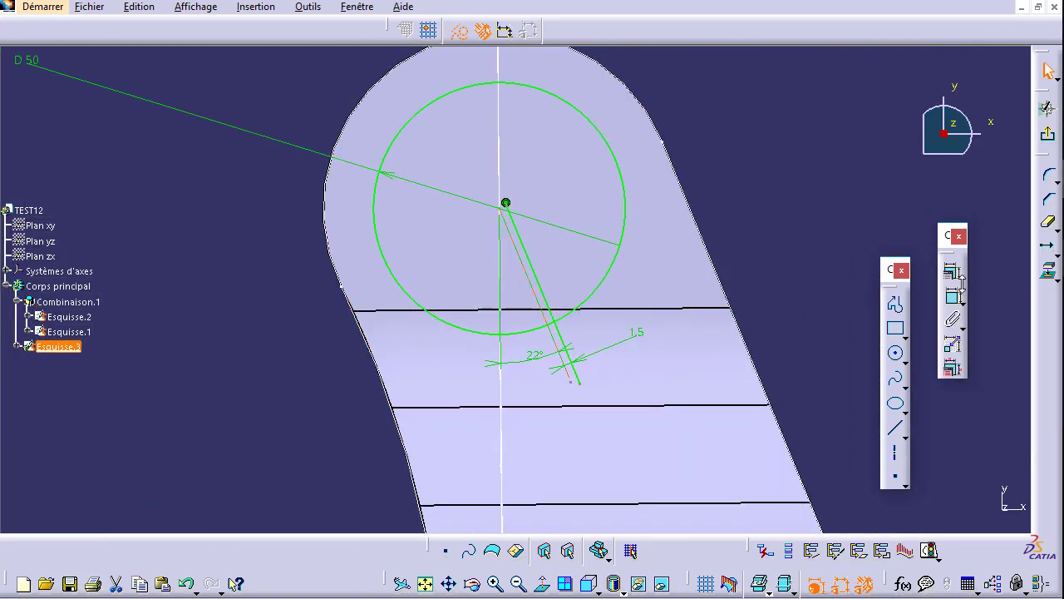
# Add the slot centre line's 37.286 length dimension, placed left of the part.
pyautogui.click(952, 295)
pyautogui.click(539, 291)
pyautogui.moveTo(307, 366); pyautogui.dragTo(903, 202)
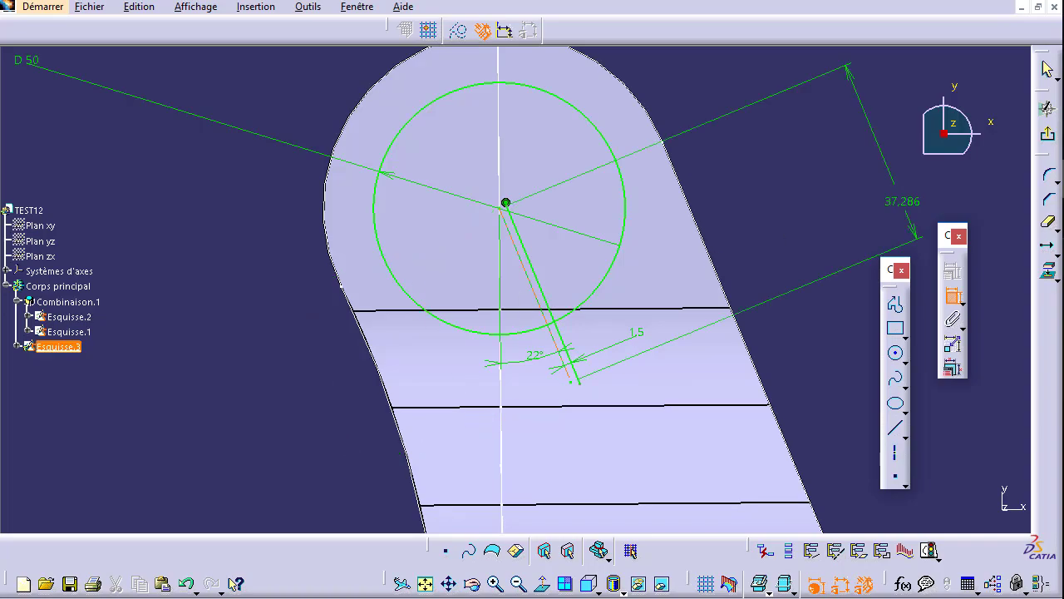
pyautogui.hotkey('alt', 'Tab')
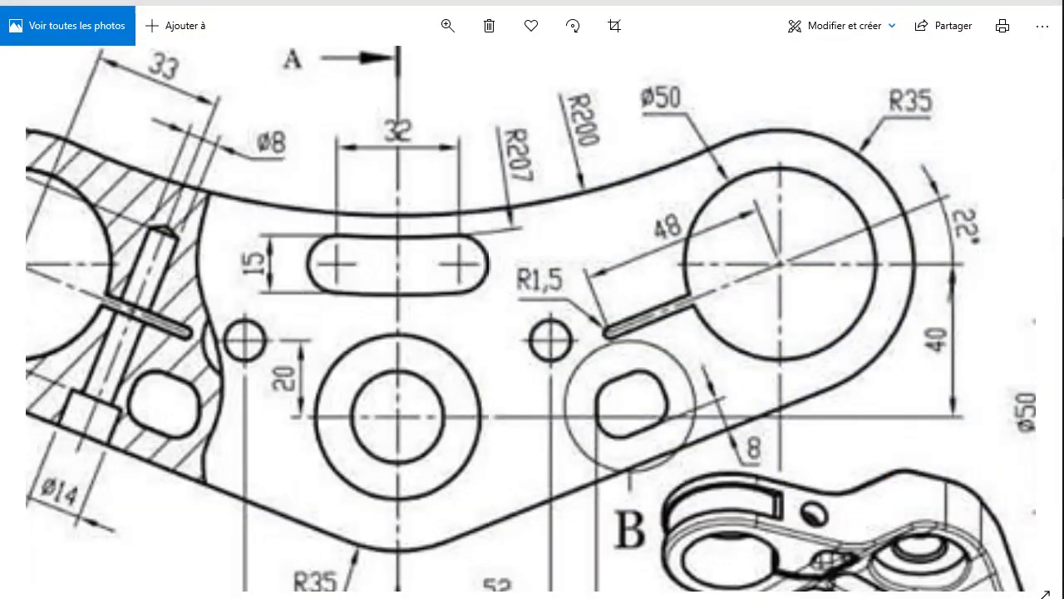
pyautogui.hotkey('alt', 'Tab')
pyautogui.moveTo(903, 202); pyautogui.dragTo(330, 388)
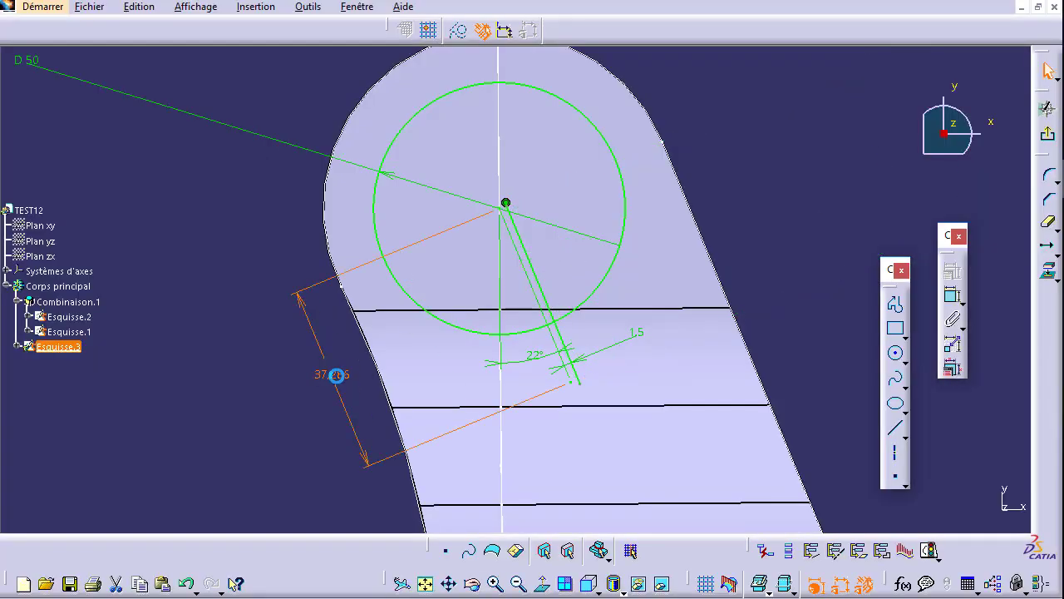
# Change the slot line's length dimension from 37.286 to 48.
pyautogui.doubleClick(336, 375)
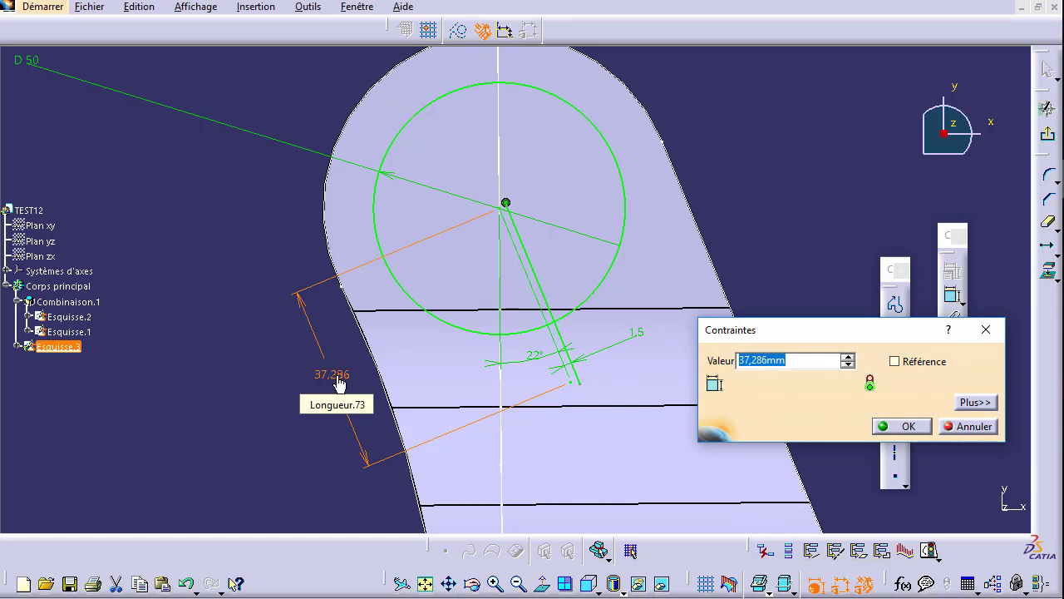
pyautogui.write('48')
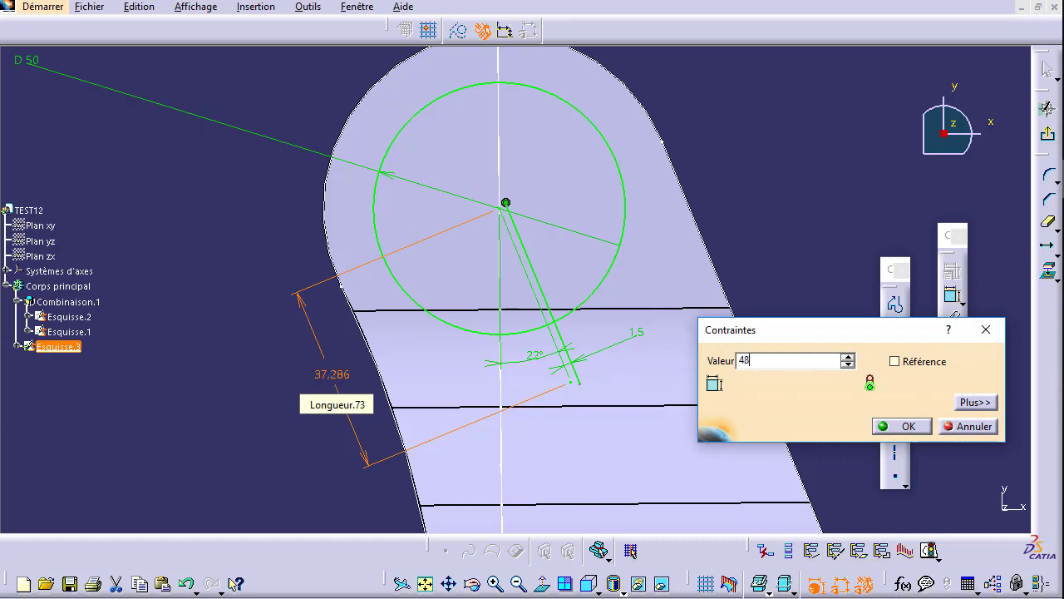
pyautogui.click(898, 426)
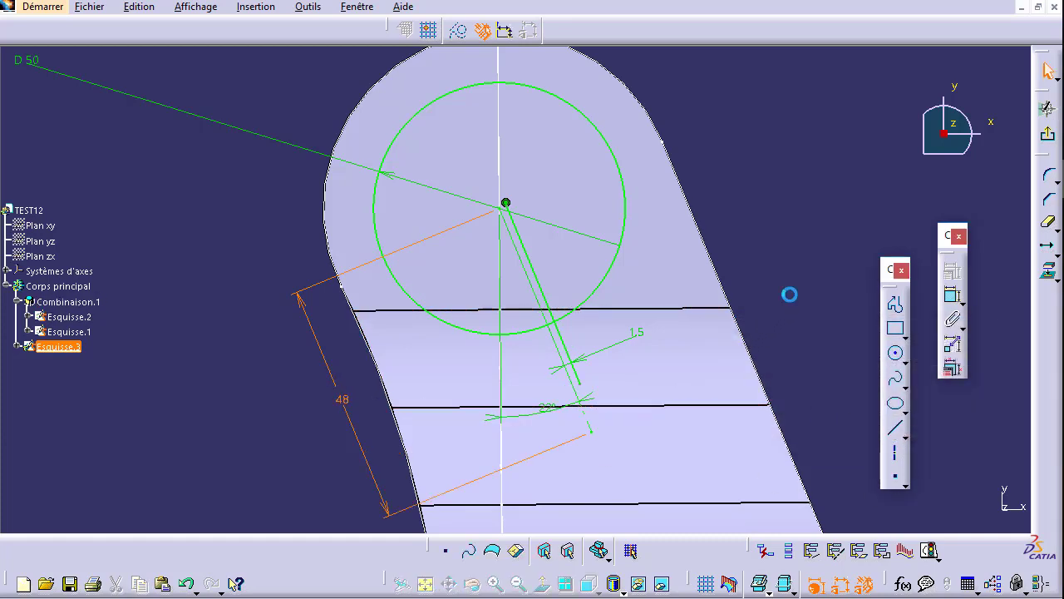
# Draw an R1.5 circle centred on the slot line's outer end.
pyautogui.click(896, 356)
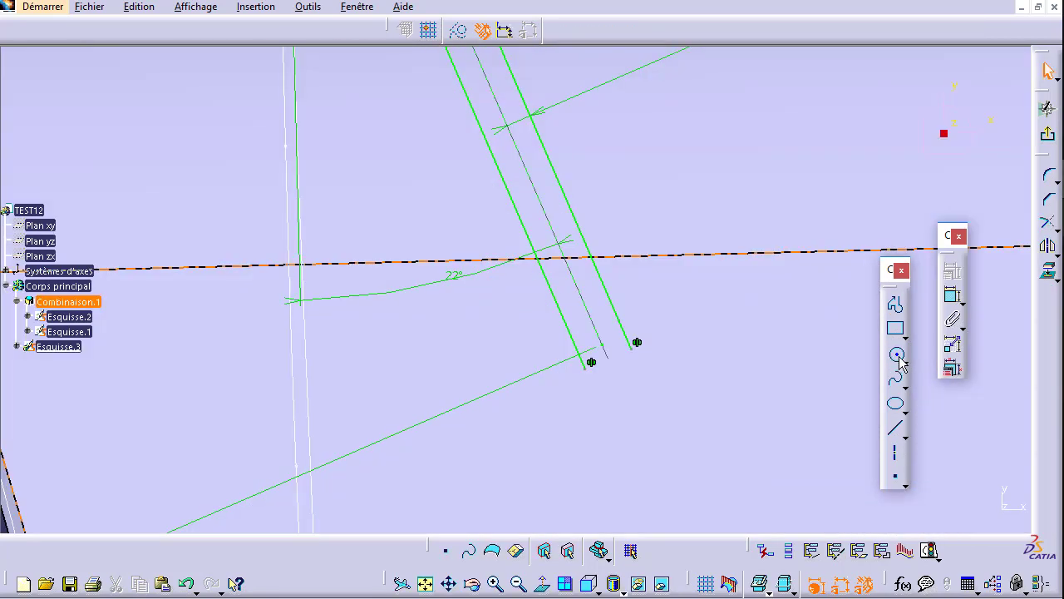
pyautogui.click(902, 359)
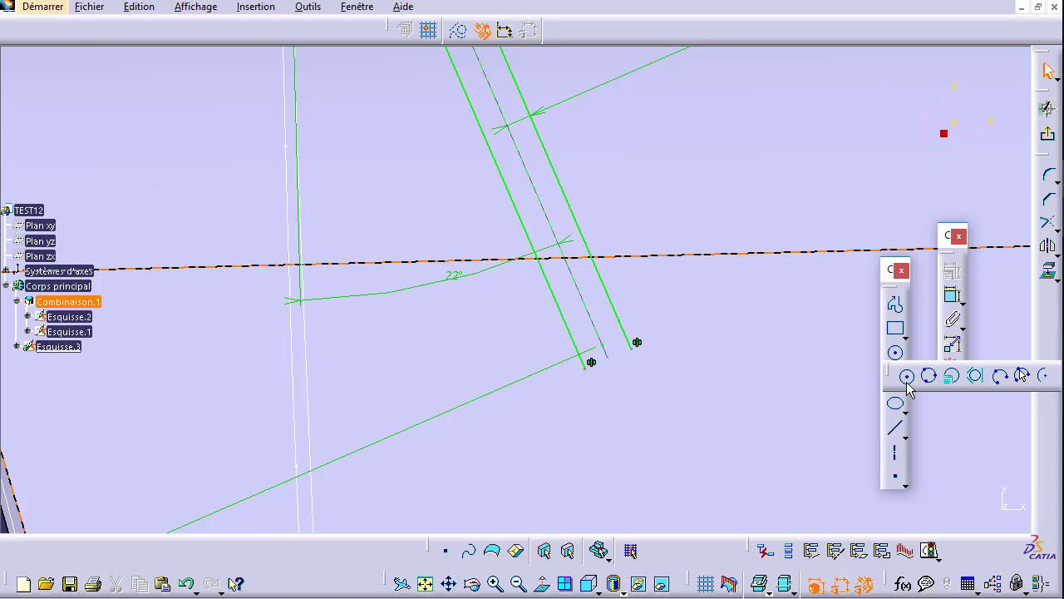
pyautogui.click(906, 376)
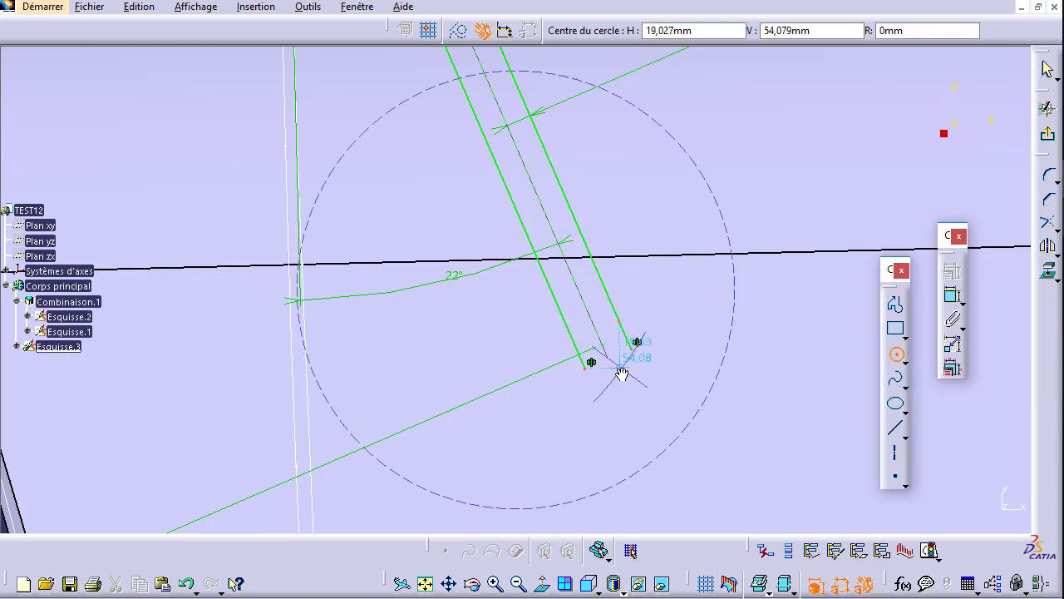
pyautogui.moveTo(623, 368)
pyautogui.keyDown('ctrl'); pyautogui.mouseDown(button='middle')
pyautogui.moveTo(674, 307)
pyautogui.moveTo(553, 309)
pyautogui.moveTo(599, 214)
pyautogui.mouseUp(button='middle'); pyautogui.keyUp('ctrl')
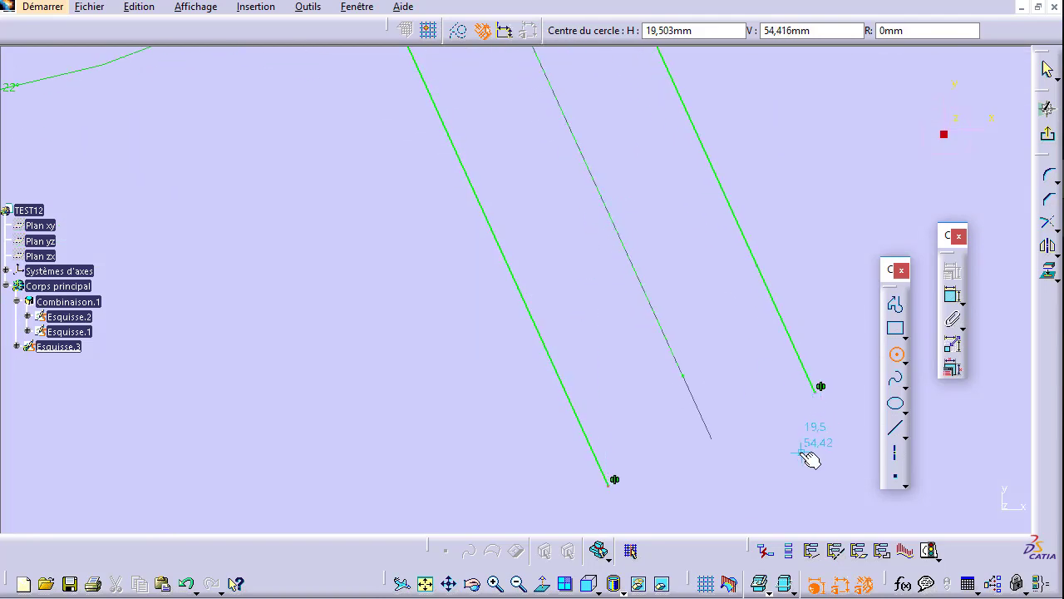
pyautogui.click(683, 376)
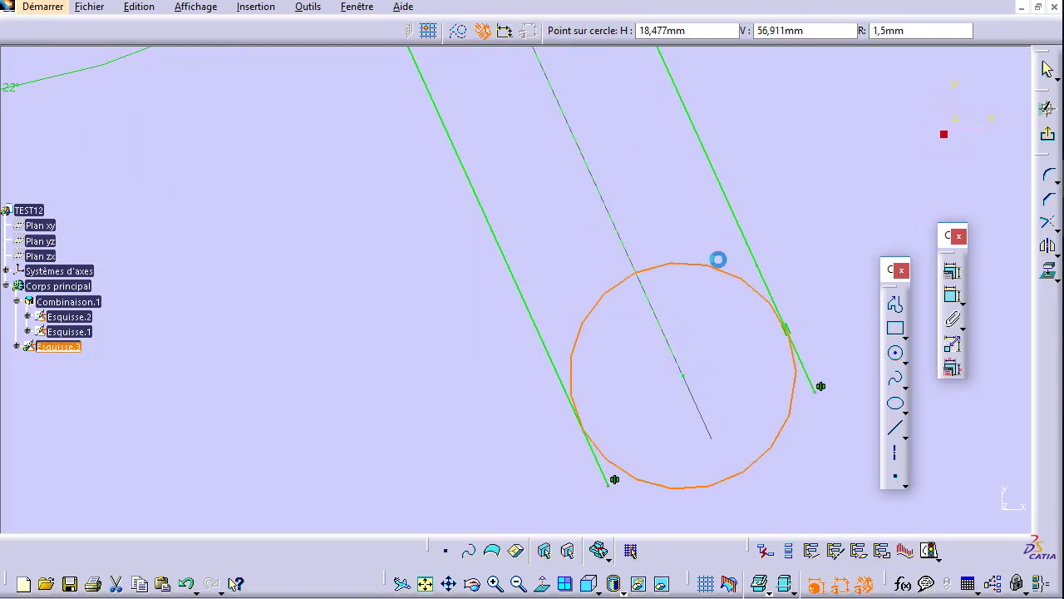
pyautogui.click(718, 260)
pyautogui.keyDown('ctrl'); pyautogui.moveTo(726, 389); pyautogui.dragTo(720, 510, button='middle'); pyautogui.keyUp('ctrl')
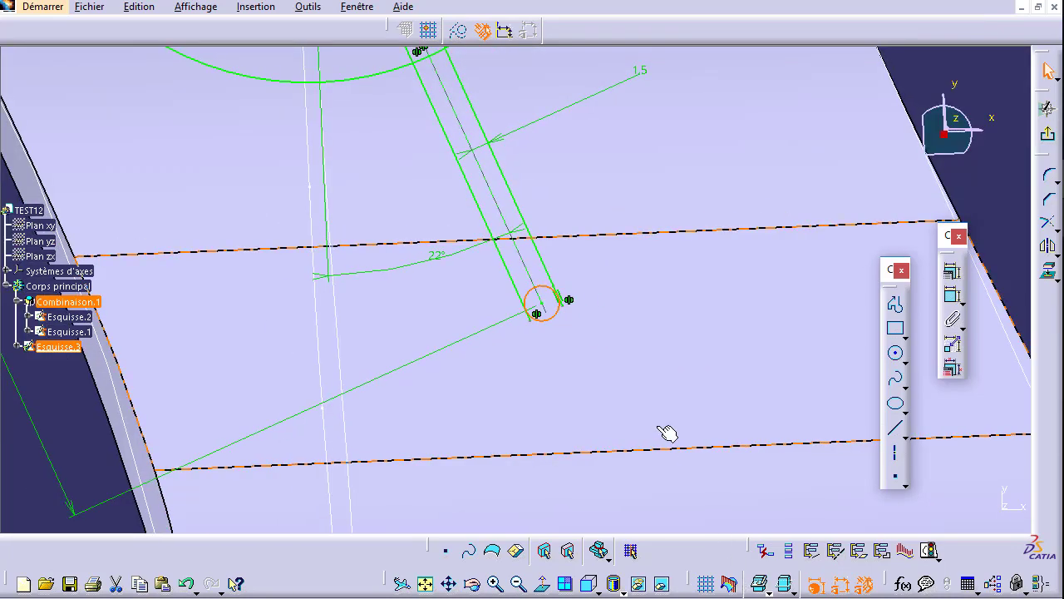
pyautogui.moveTo(614, 225)
pyautogui.mouseDown(button='middle')
pyautogui.moveTo(661, 274)
pyautogui.moveTo(694, 214)
pyautogui.moveTo(618, 278)
pyautogui.mouseUp(button='middle')
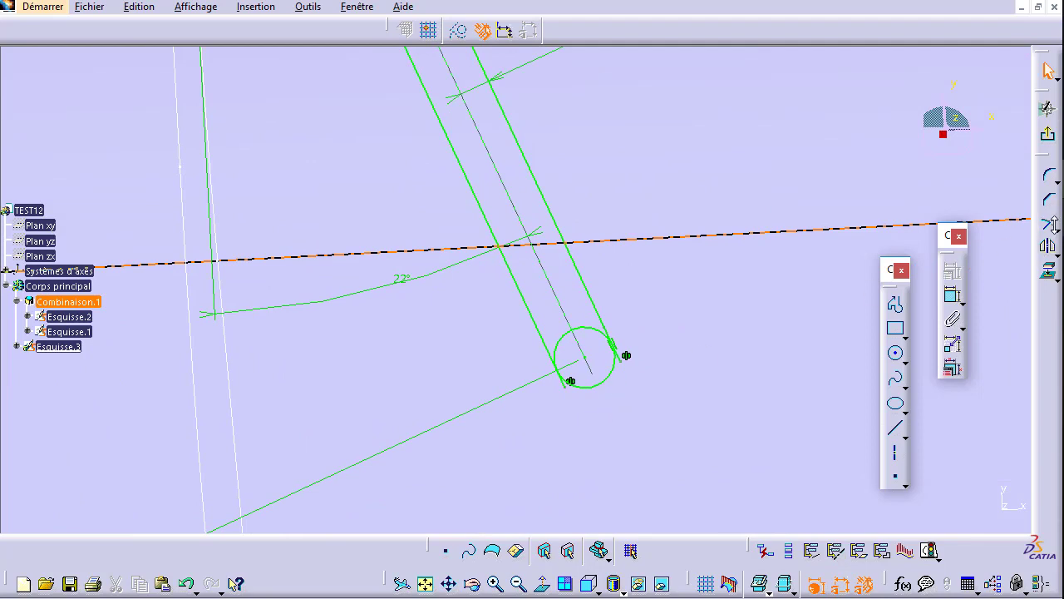
# Quick-trim the unwanted small-circle arc and slot-edge tails to form a rounded slot end.
pyautogui.click(1055, 226)
pyautogui.click(994, 241)
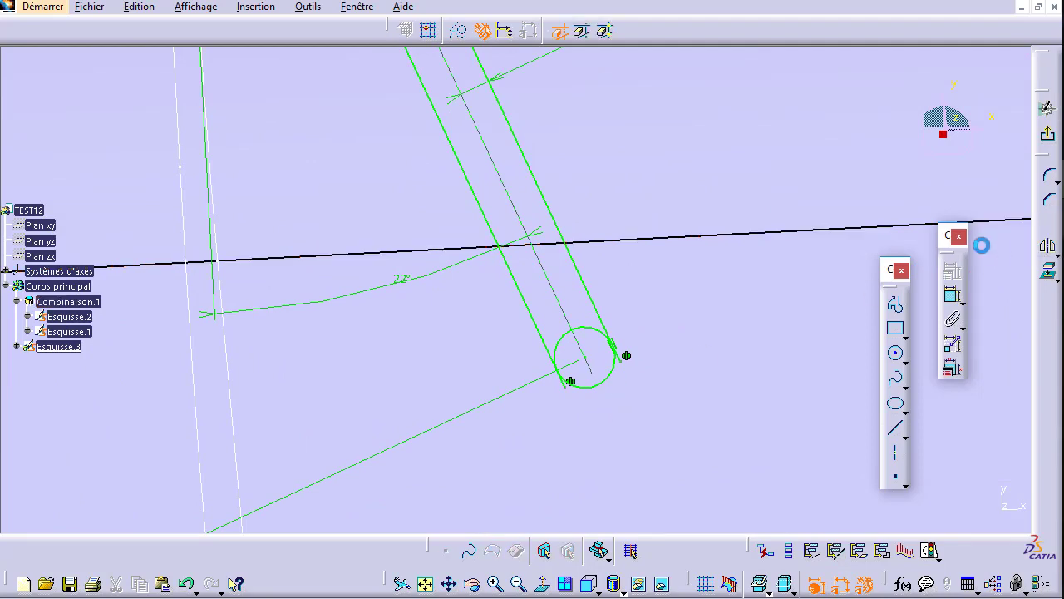
pyautogui.click(597, 335)
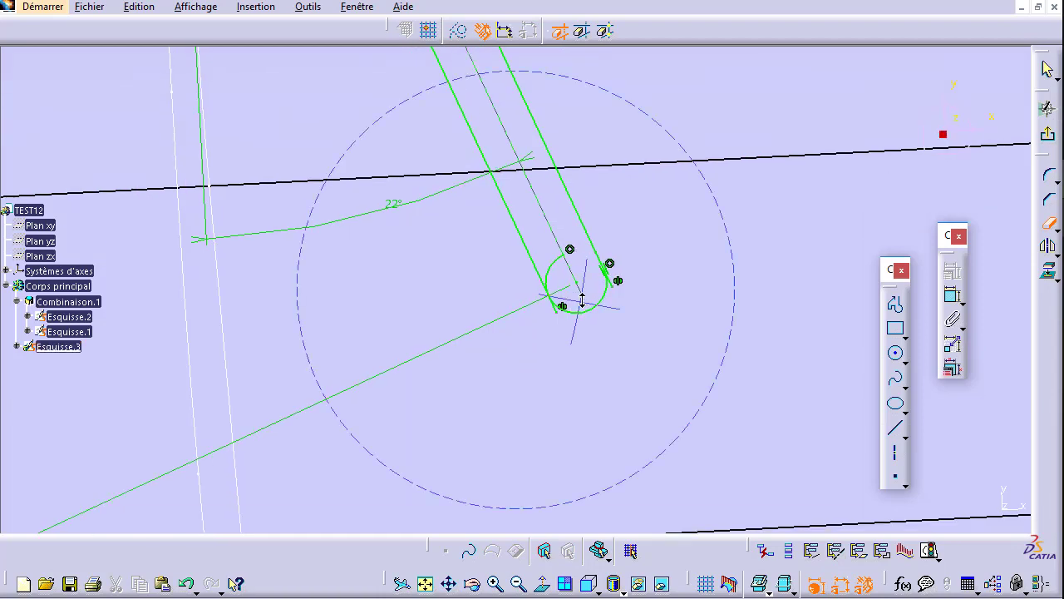
pyautogui.keyDown('ctrl'); pyautogui.moveTo(577, 328); pyautogui.dragTo(645, 355, button='middle'); pyautogui.keyUp('ctrl')
pyautogui.click(644, 354)
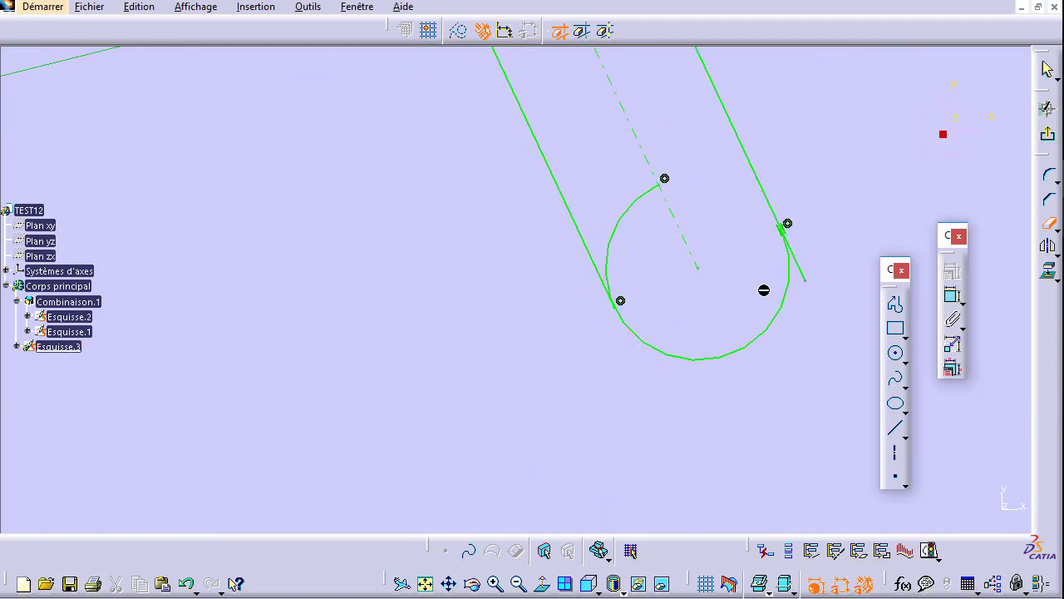
pyautogui.click(800, 268)
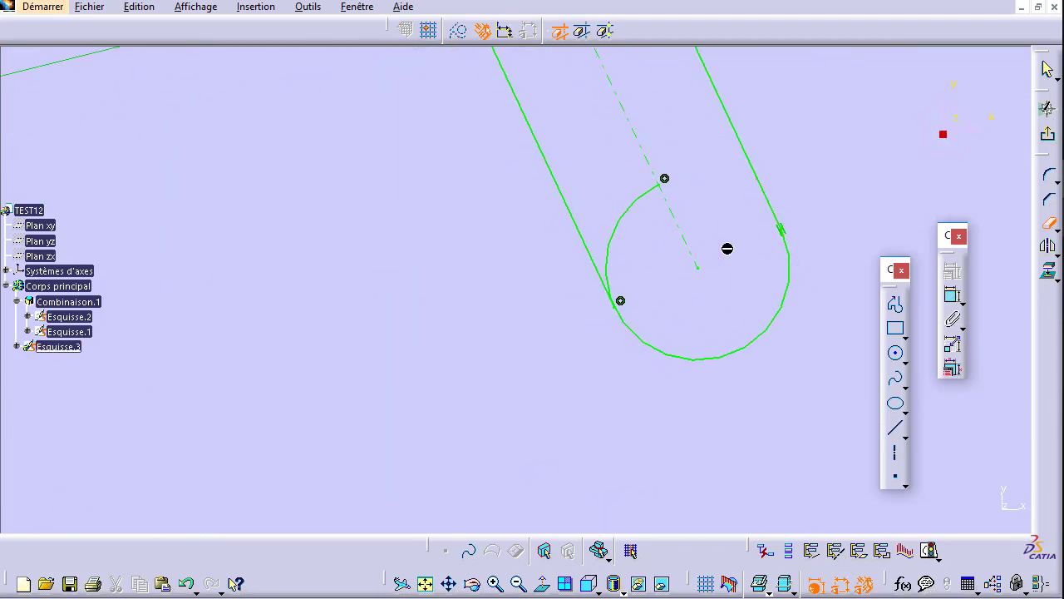
pyautogui.click(617, 237)
# Orbit and zoom the view to inspect where the slot meets the Ø50 circle.
pyautogui.moveTo(656, 247); pyautogui.dragTo(651, 390, button='middle')
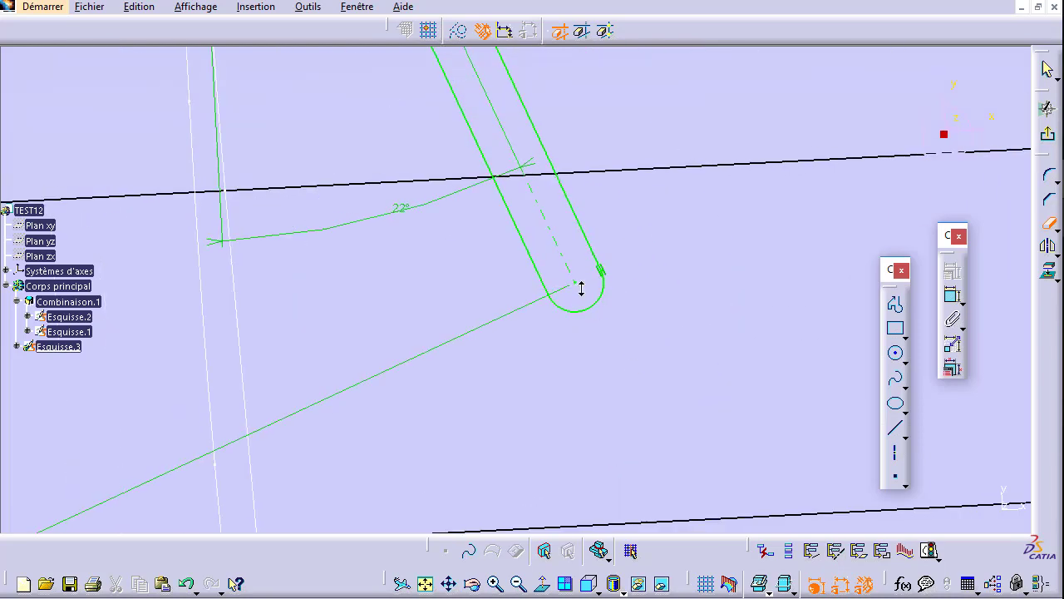
pyautogui.moveTo(582, 285); pyautogui.dragTo(576, 323, button='middle')
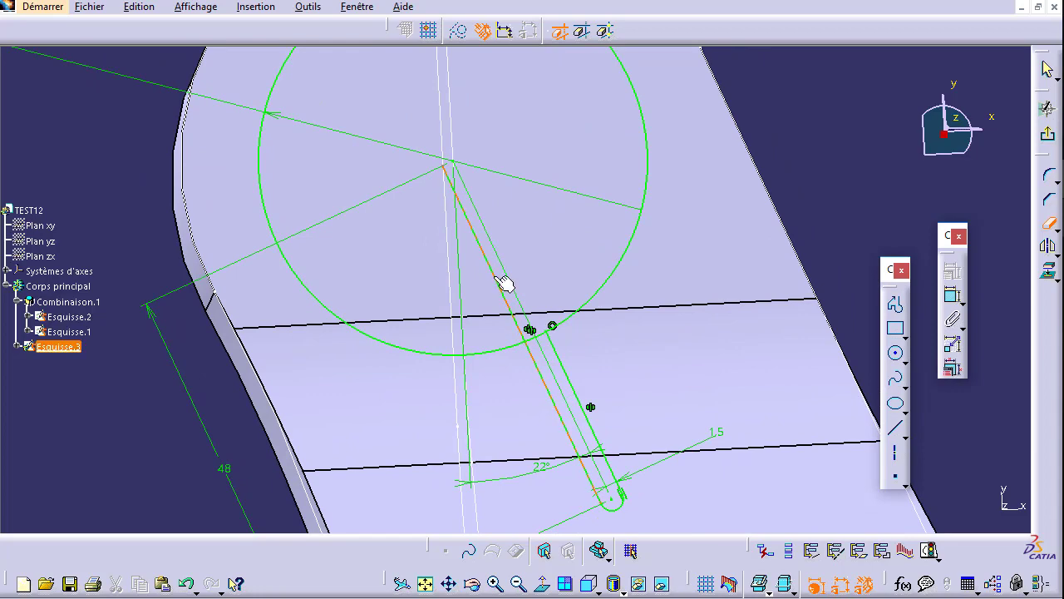
pyautogui.moveTo(516, 286); pyautogui.dragTo(546, 384, button='middle')
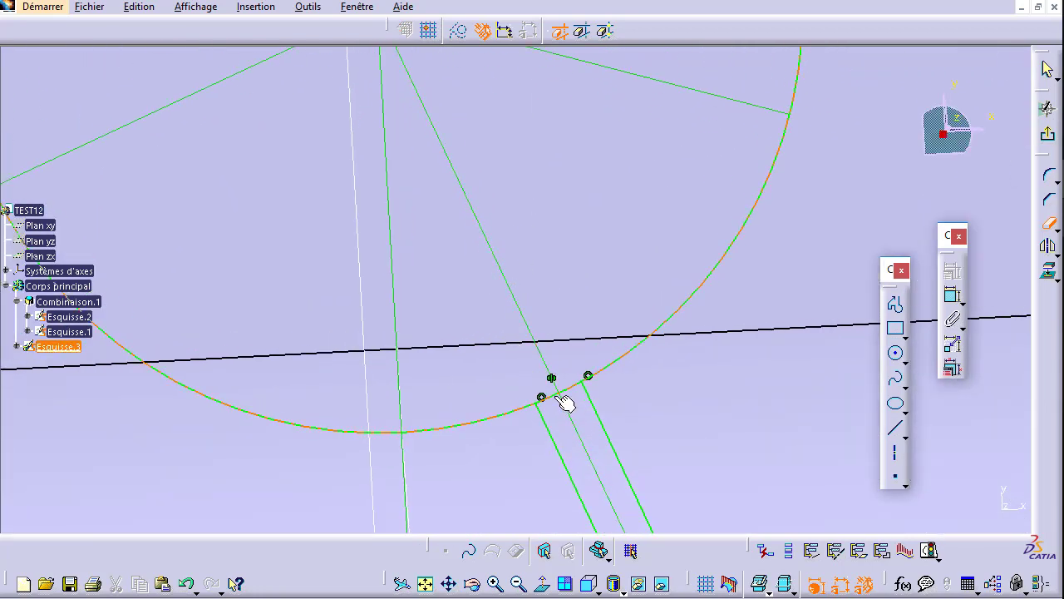
pyautogui.moveTo(542, 339)
pyautogui.mouseDown(button='middle')
pyautogui.moveTo(551, 273)
pyautogui.moveTo(540, 164)
pyautogui.mouseUp(button='middle')
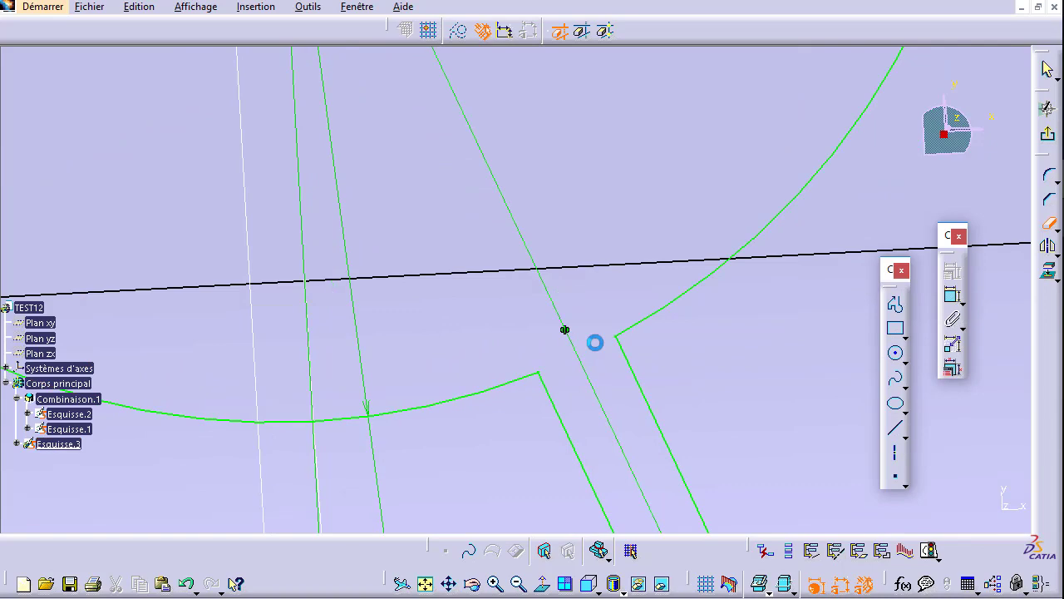
pyautogui.press('XF86MonBrightnessDown')
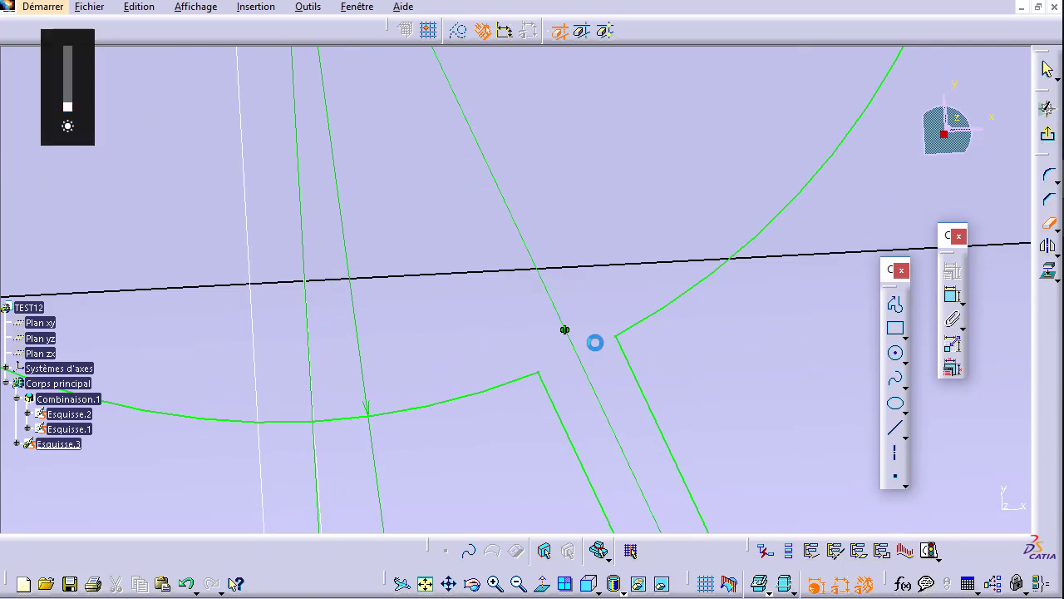
pyautogui.moveTo(659, 428); pyautogui.dragTo(557, 449, button='middle')
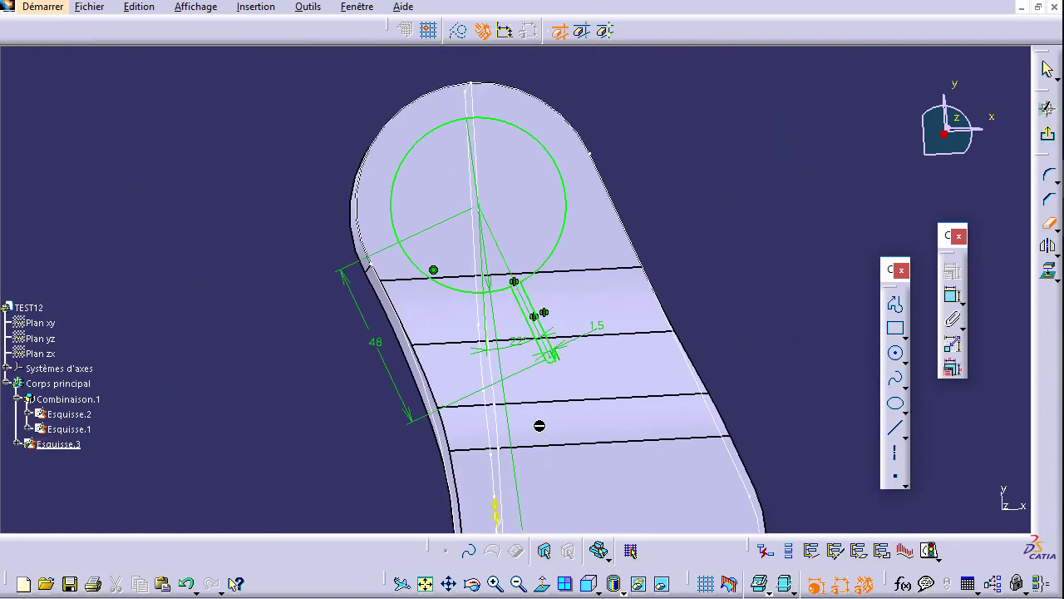
# Mirror the circle, slot and dimensions across the middle line onto the other arm.
pyautogui.moveTo(932, 228)
pyautogui.mouseDown(button='middle')
pyautogui.moveTo(757, 171)
pyautogui.moveTo(743, 205)
pyautogui.moveTo(679, 252)
pyautogui.mouseUp(button='middle')
pyautogui.moveTo(399, 59)
pyautogui.mouseDown()
pyautogui.moveTo(603, 195)
pyautogui.moveTo(617, 238)
pyautogui.mouseUp()
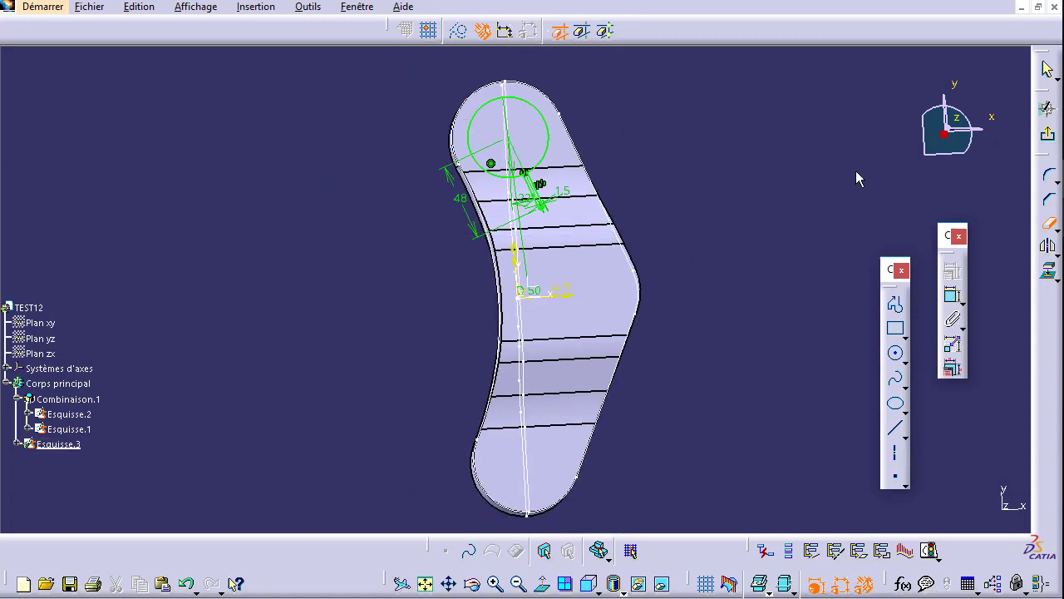
pyautogui.click(1051, 226)
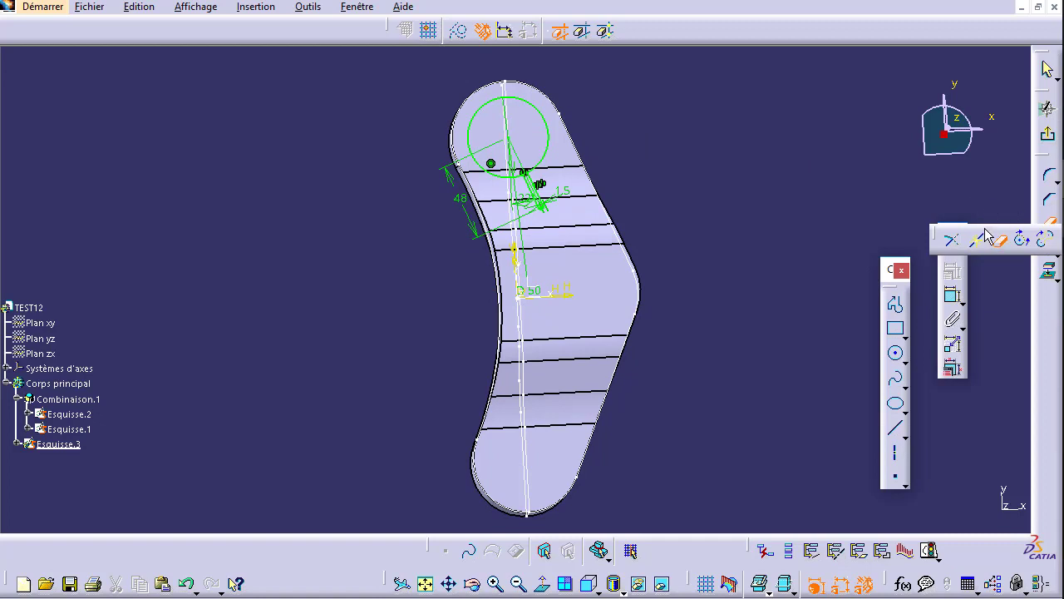
pyautogui.click(985, 236)
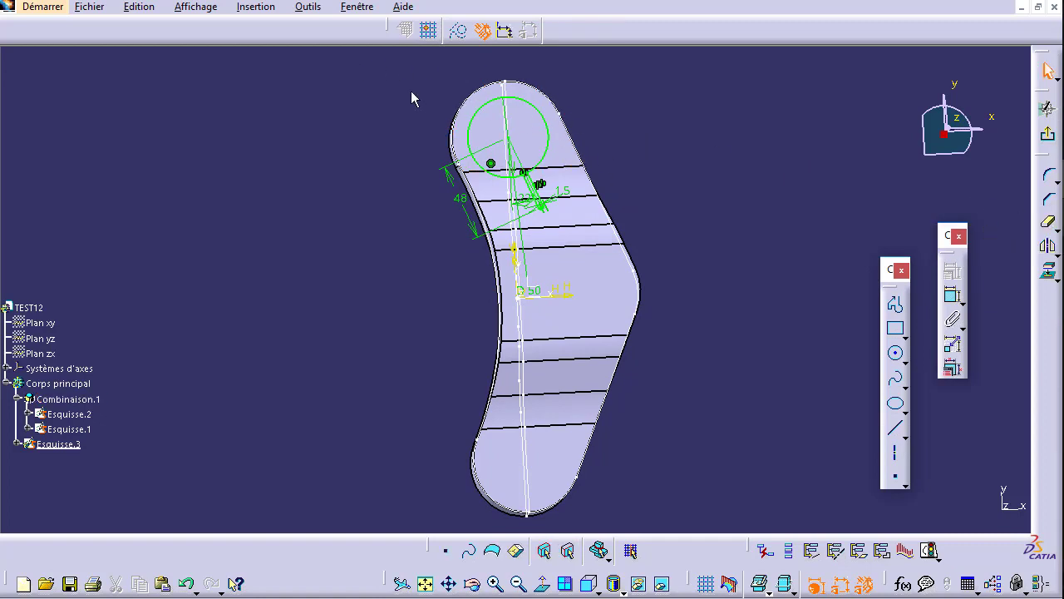
pyautogui.moveTo(407, 80)
pyautogui.mouseDown()
pyautogui.moveTo(584, 142)
pyautogui.moveTo(618, 243)
pyautogui.mouseUp()
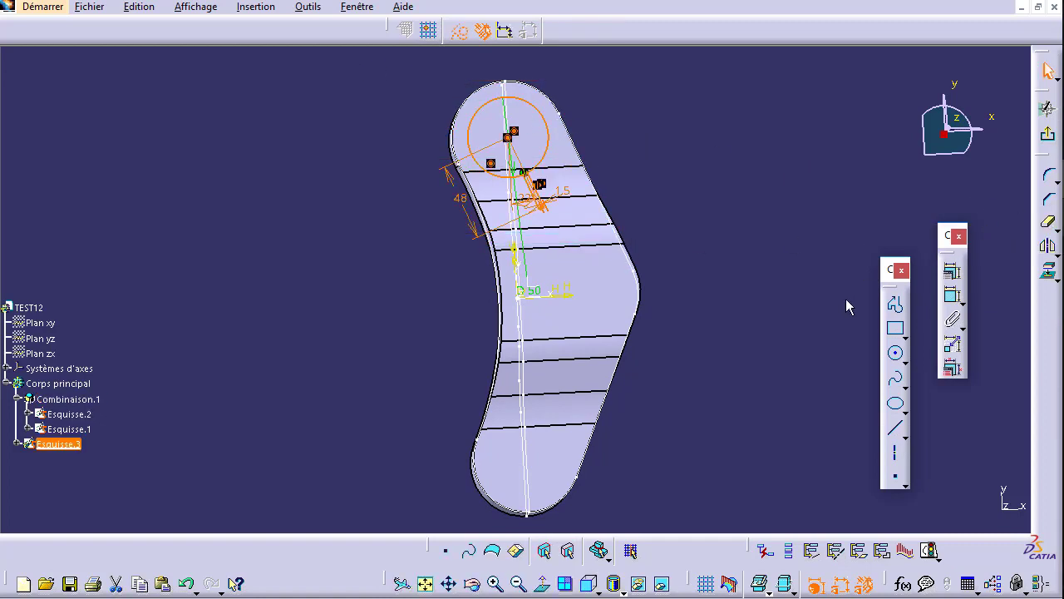
pyautogui.click(1046, 248)
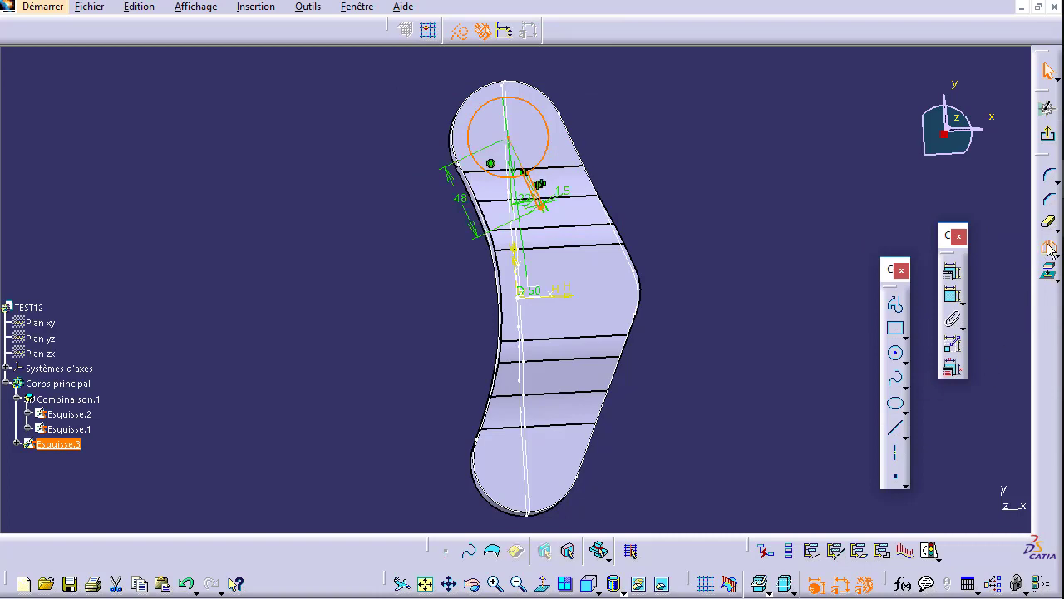
pyautogui.click(564, 293)
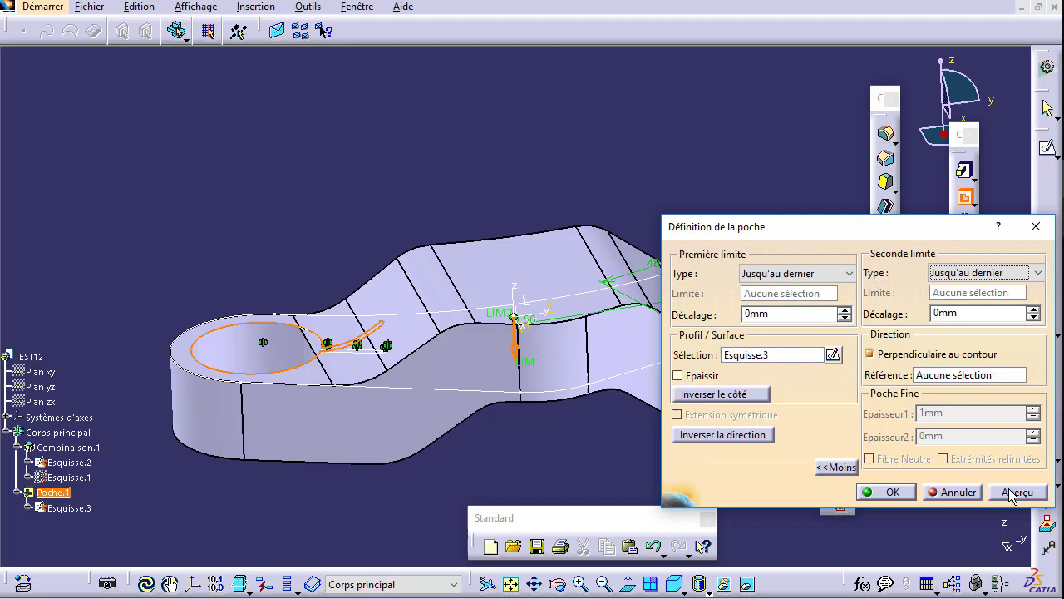
# Preview and create the pocket, then orbit to check the cut slots.
pyautogui.click(1010, 492)
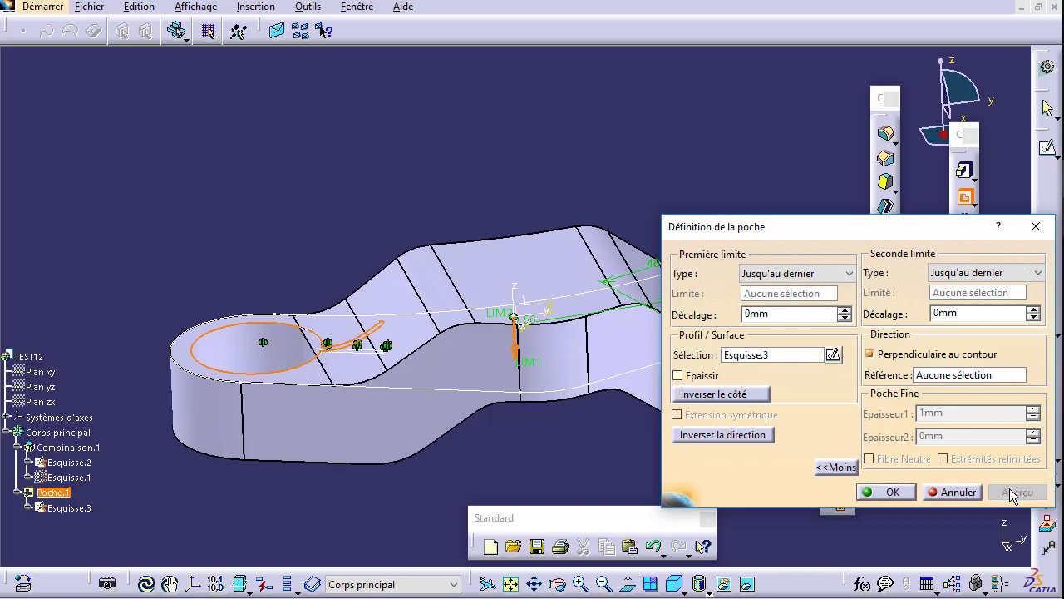
pyautogui.click(878, 491)
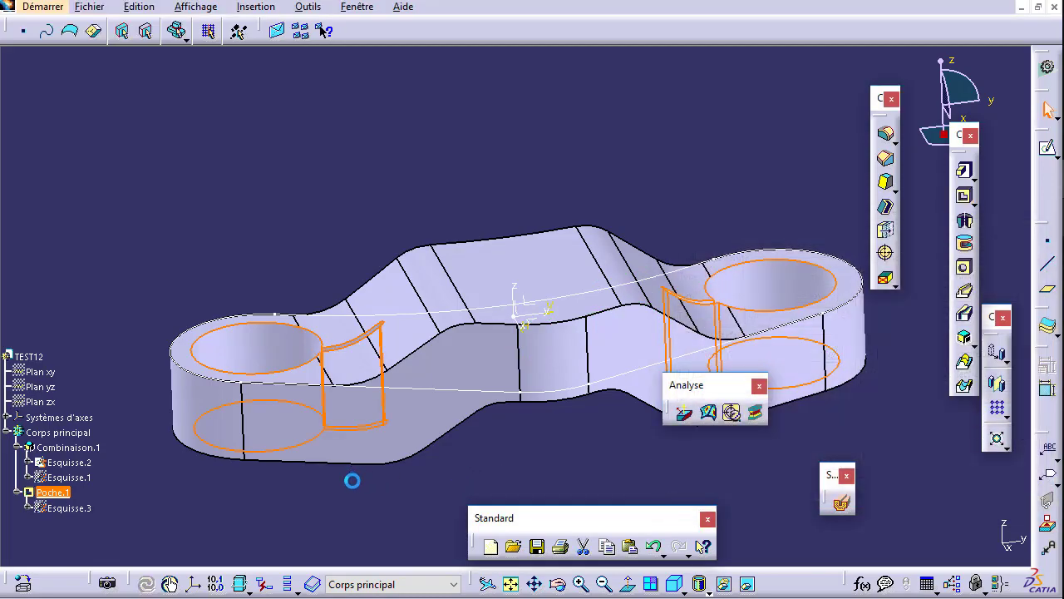
pyautogui.moveTo(323, 444)
pyautogui.mouseDown(button='middle')
pyautogui.moveTo(468, 507)
pyautogui.moveTo(363, 413)
pyautogui.mouseUp(button='middle')
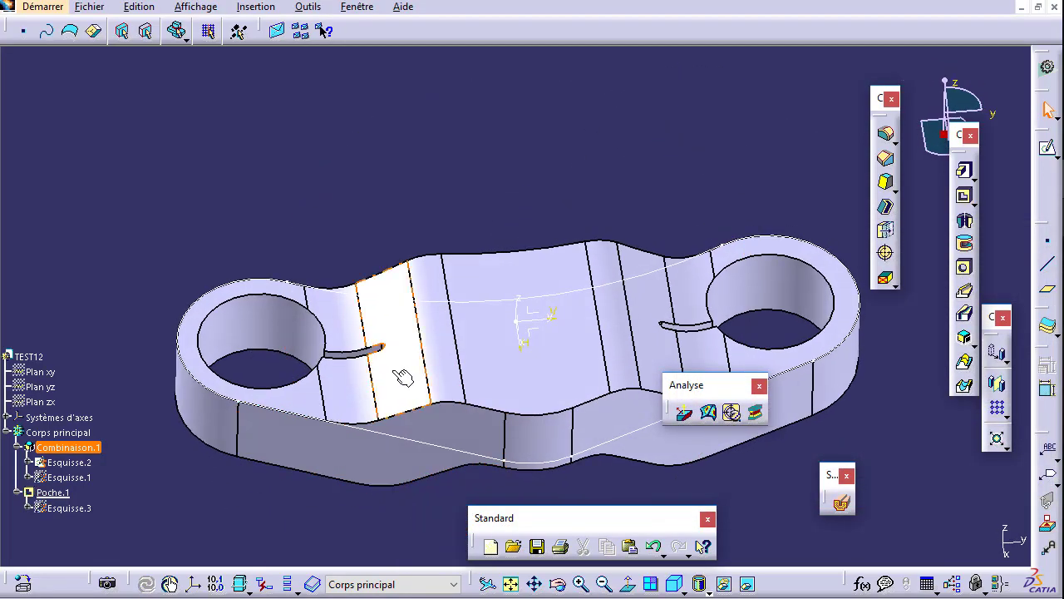
pyautogui.scroll(-3, 58, 466)
# Reopen Esquisse.3 for editing and bring up the reference drawing.
pyautogui.click(76, 404)
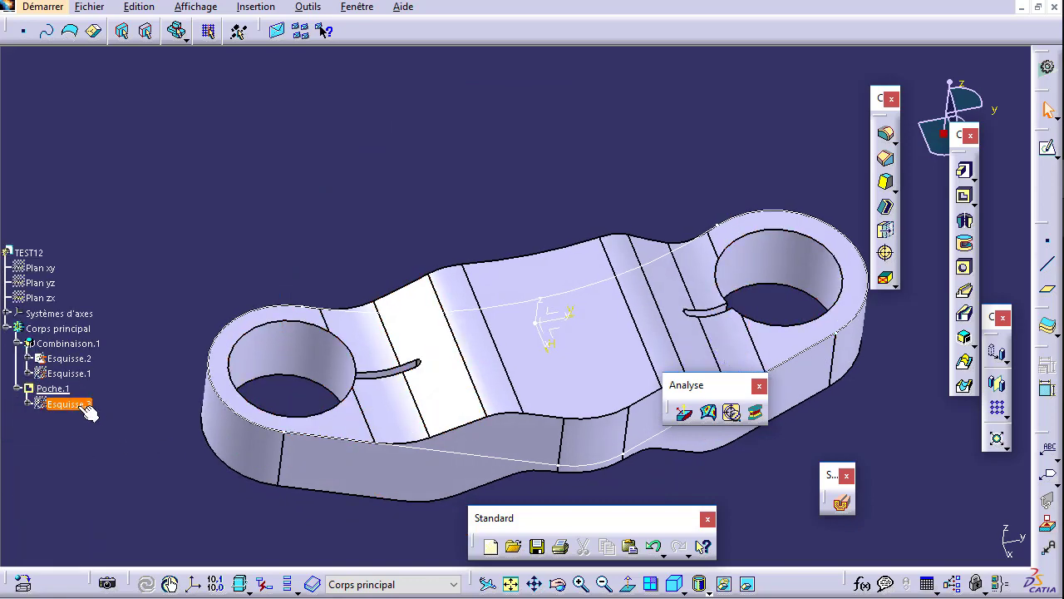
pyautogui.doubleClick(76, 404)
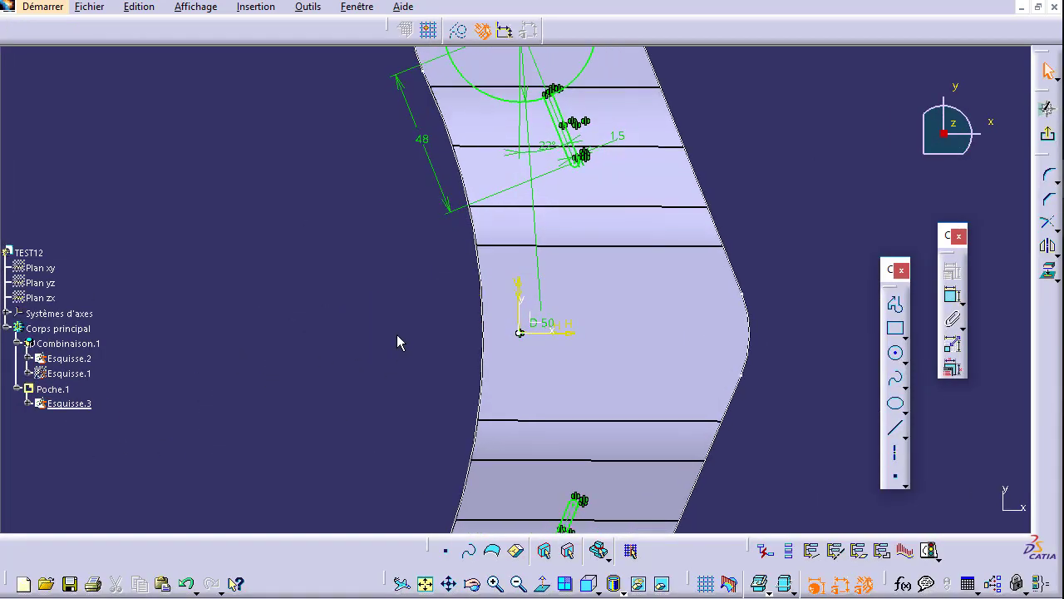
pyautogui.click(1022, 7)
pyautogui.scroll(2, 497, 310)
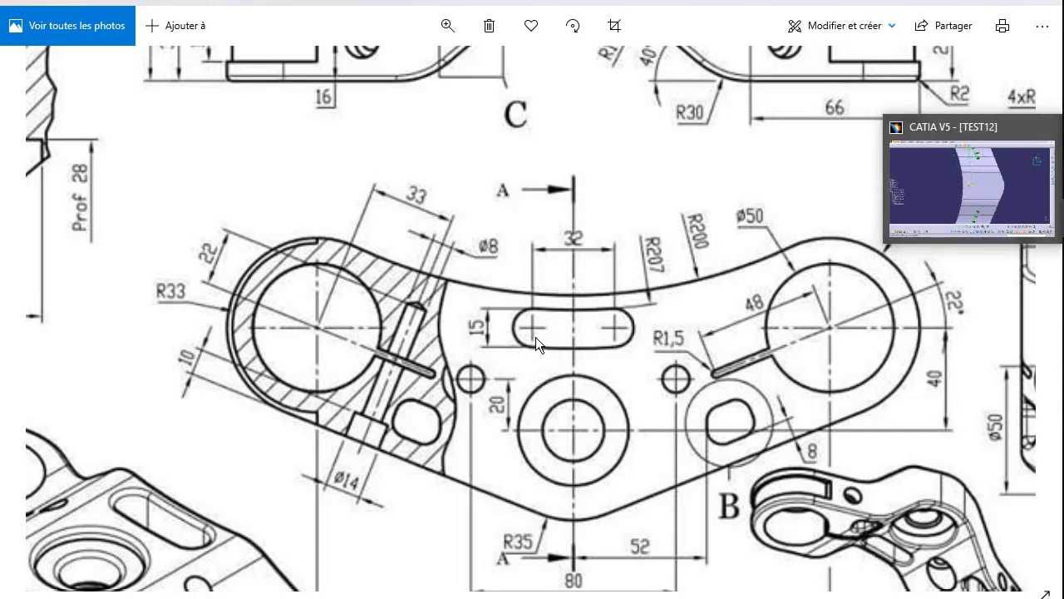
pyautogui.moveTo(971, 188)
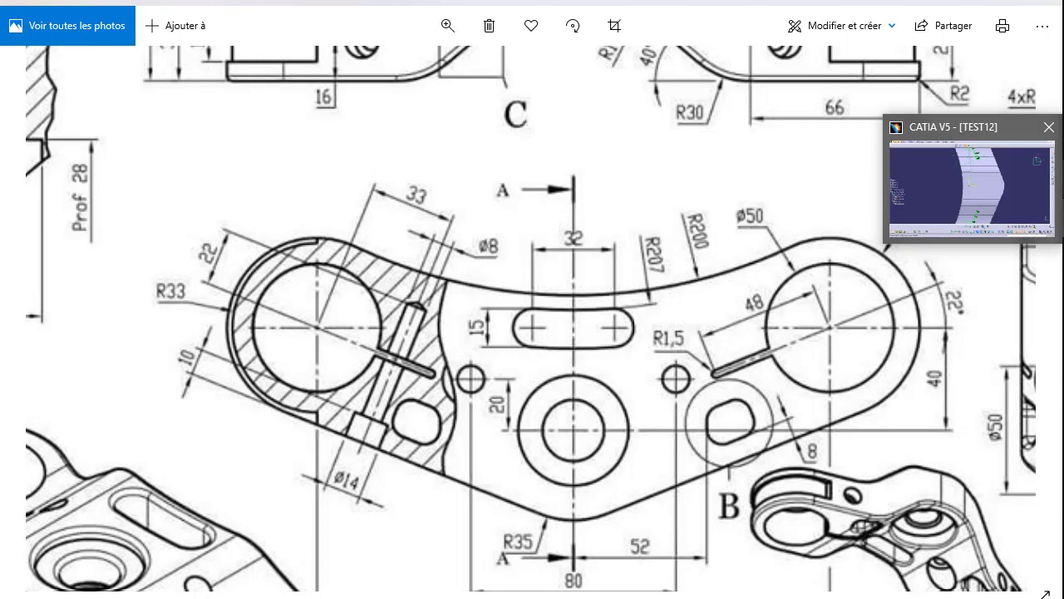
# Return from the reference drawing to the Esquisse.3 sketch in CATIA V5.
pyautogui.click(970, 184)
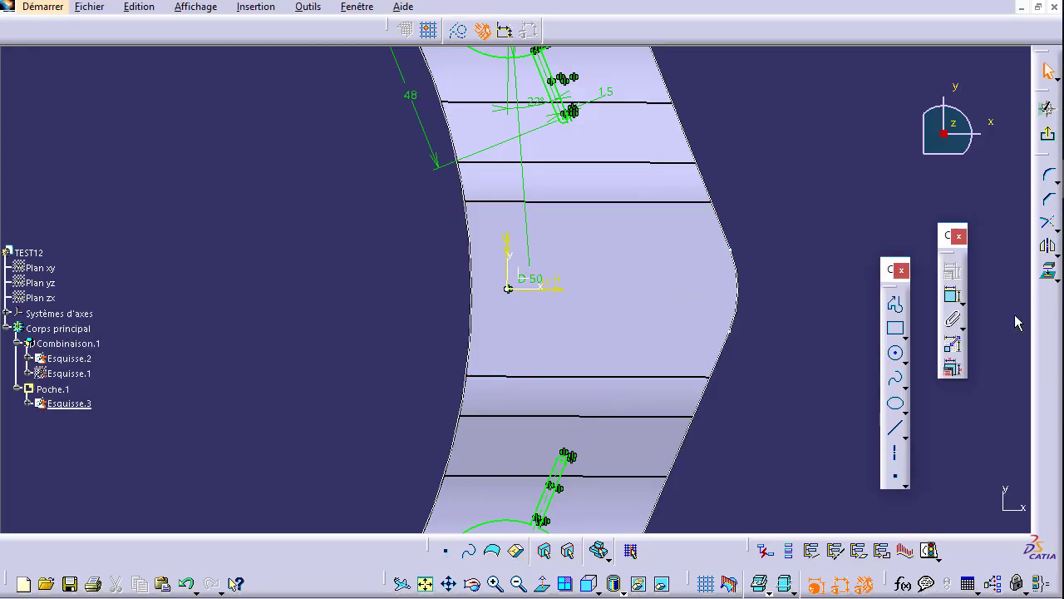
# Draw a three-point arc just left of the sketch origin.
pyautogui.click(905, 357)
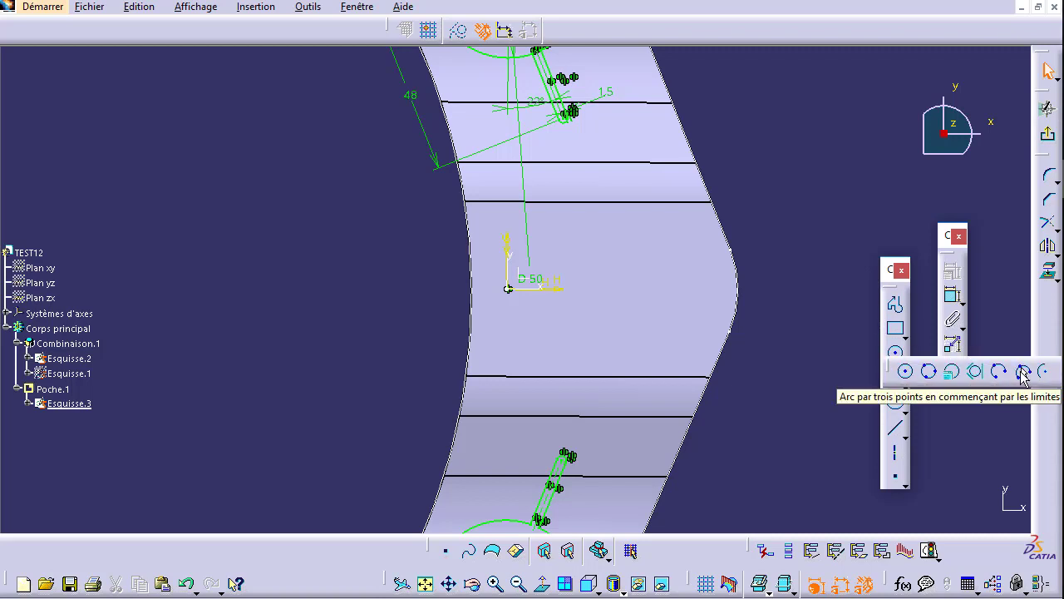
pyautogui.click(1022, 371)
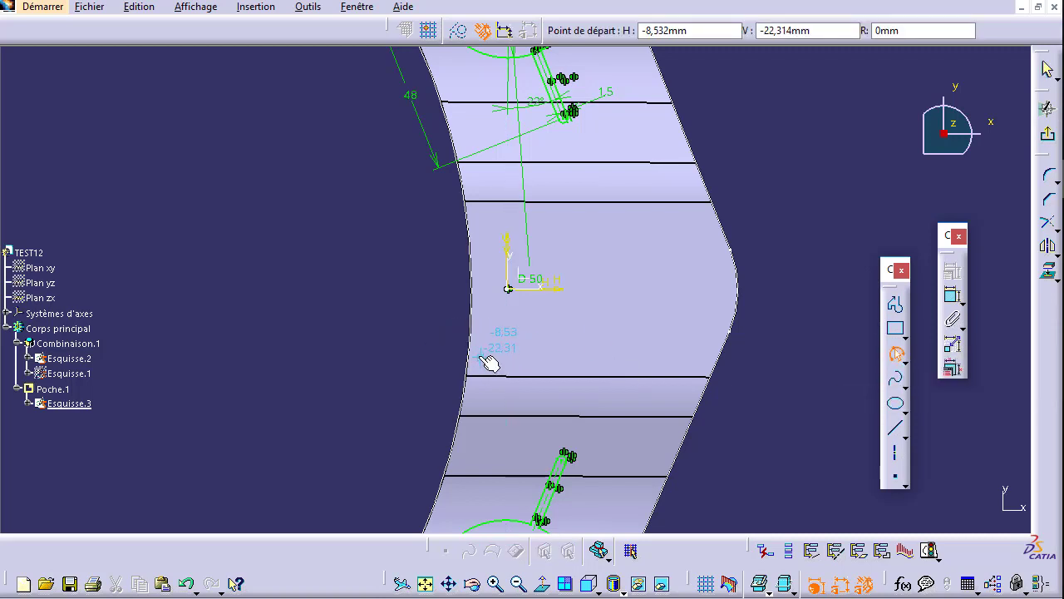
pyautogui.click(499, 226)
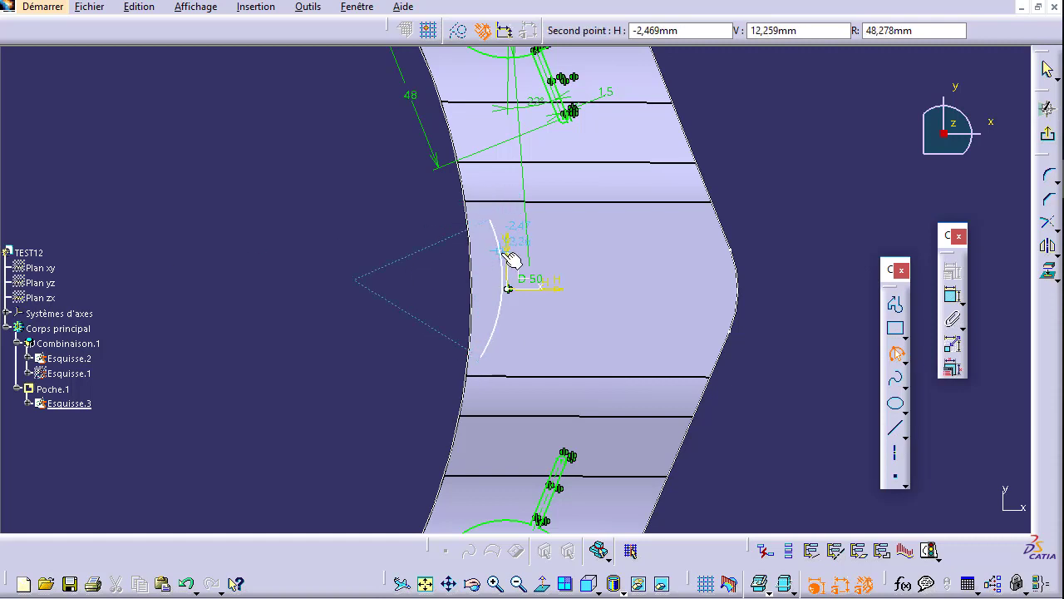
pyautogui.click(502, 254)
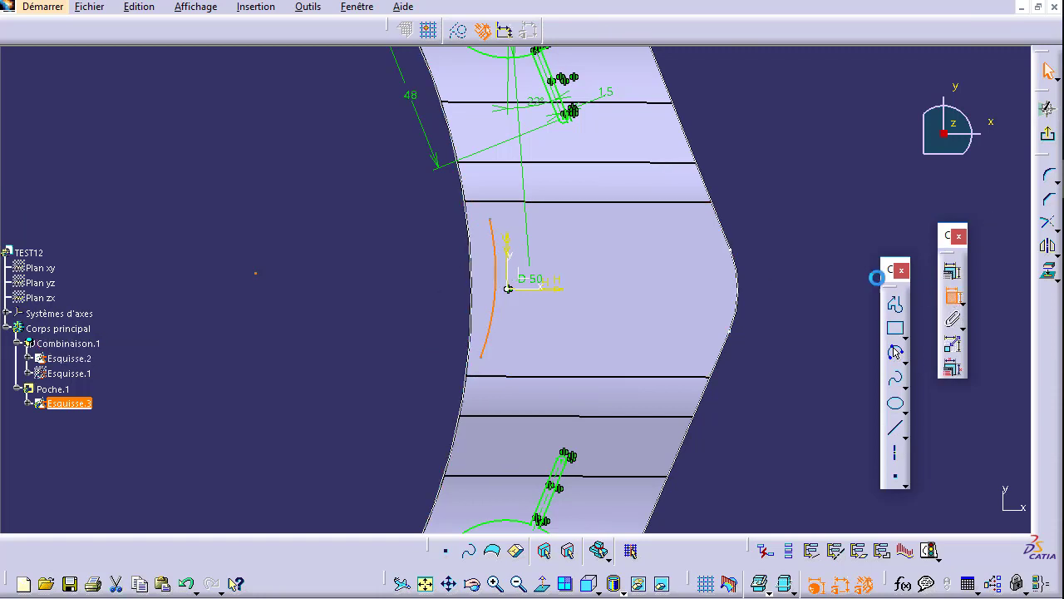
# Constrain the arc's radius to 207 mm and move it back beside the origin.
pyautogui.click(953, 296)
pyautogui.click(407, 285)
pyautogui.doubleClick(404, 277)
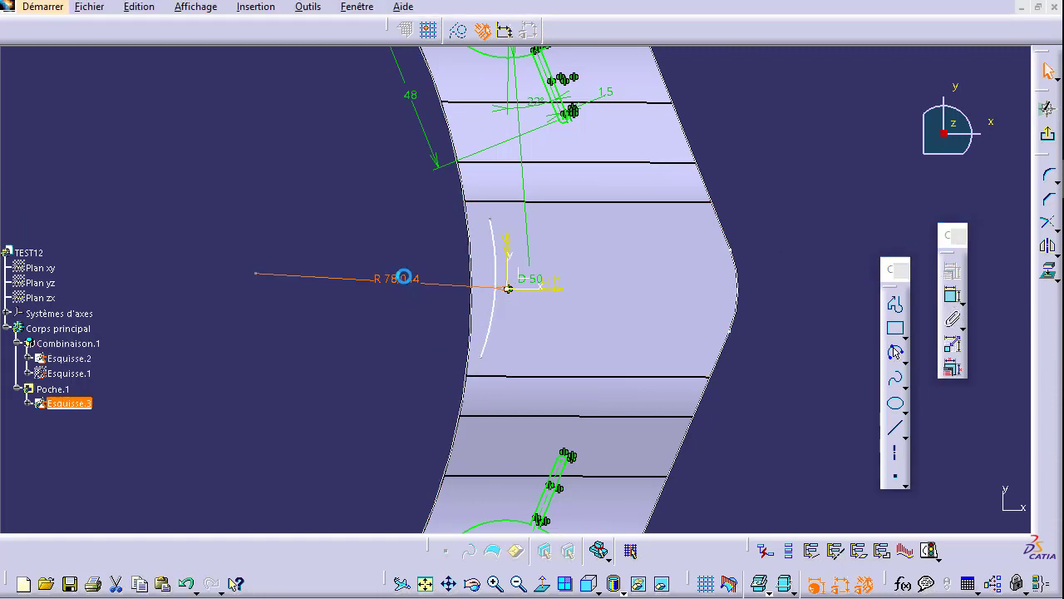
pyautogui.write('207')
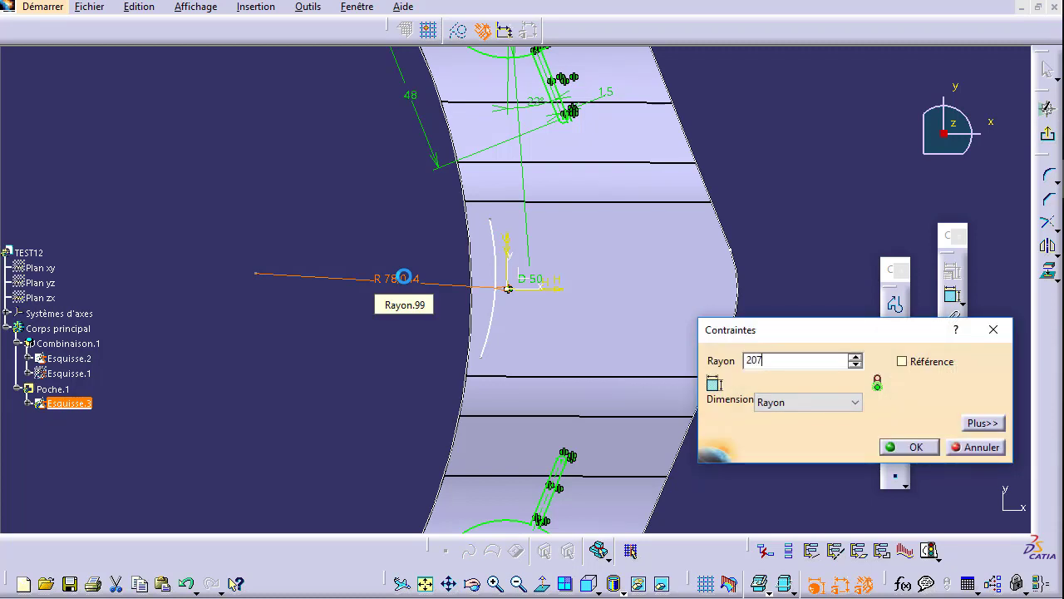
pyautogui.press('Return')
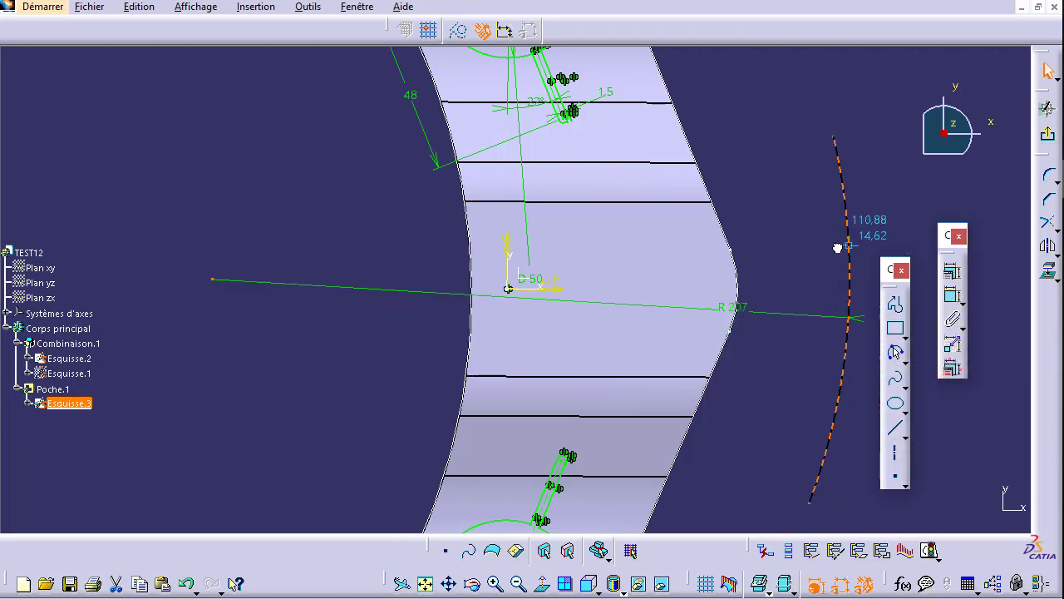
pyautogui.moveTo(838, 247); pyautogui.dragTo(489, 247)
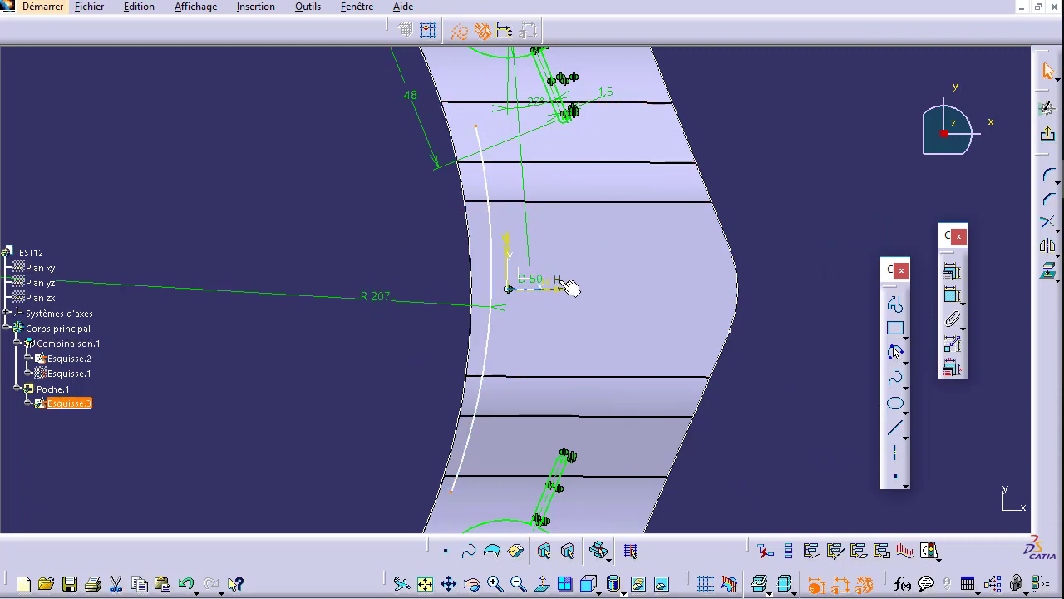
# Apply a Symétrie constraint between the R207 arc and the horizontal H axis.
pyautogui.click(952, 272)
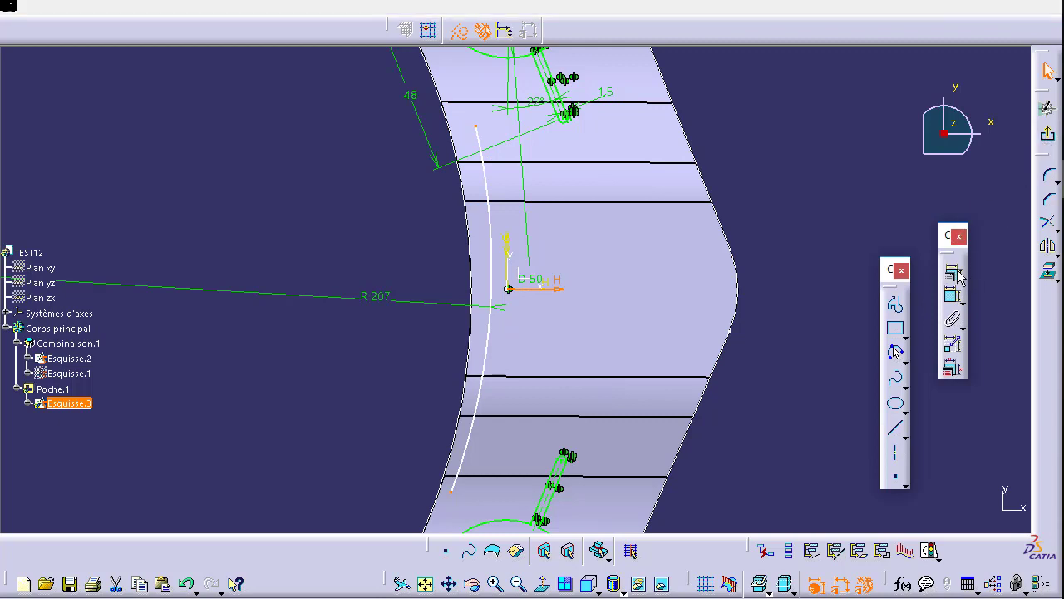
pyautogui.click(827, 322)
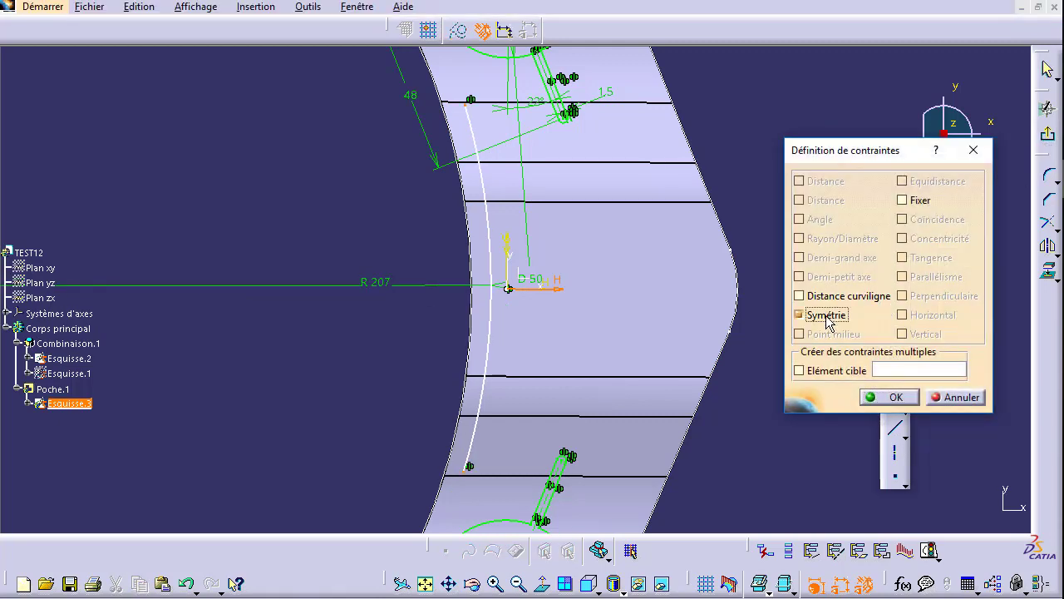
pyautogui.click(890, 397)
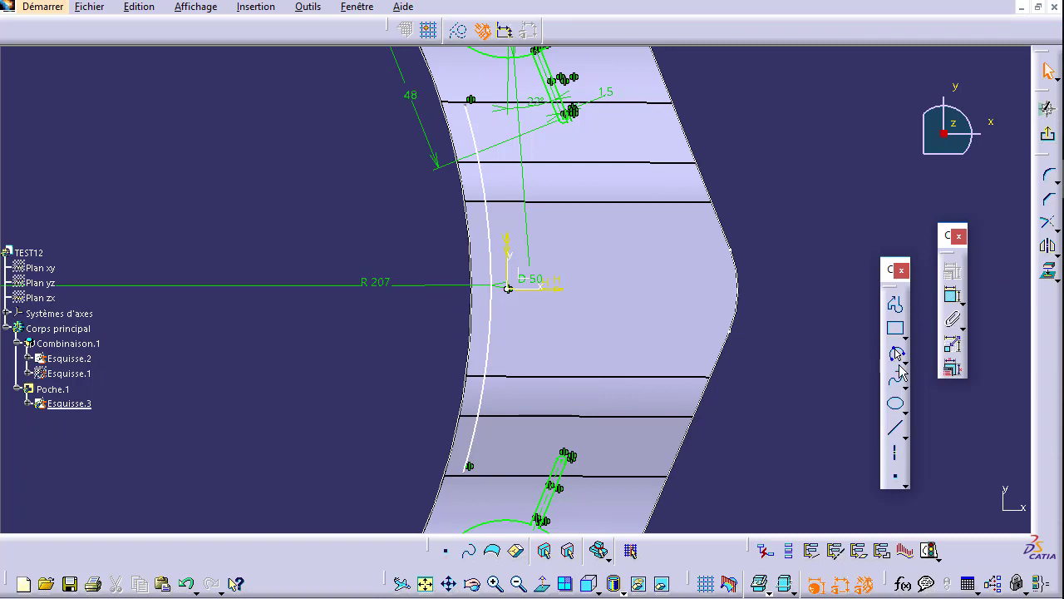
pyautogui.click(904, 359)
# Draw a circle just above the origin and change its diameter from 12.555 to 15 mm.
pyautogui.click(904, 372)
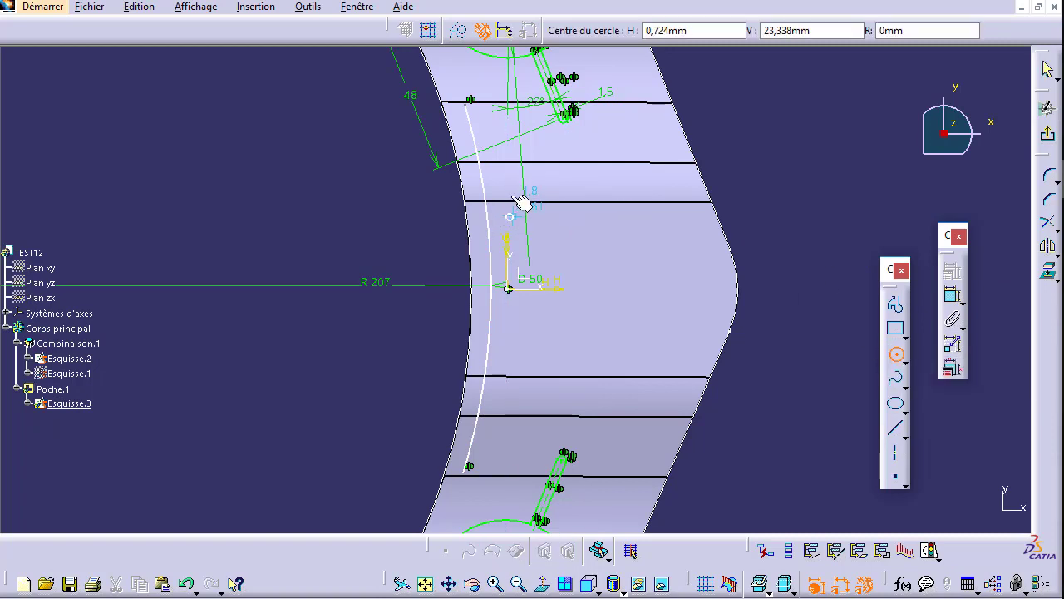
pyautogui.click(509, 216)
pyautogui.click(511, 208)
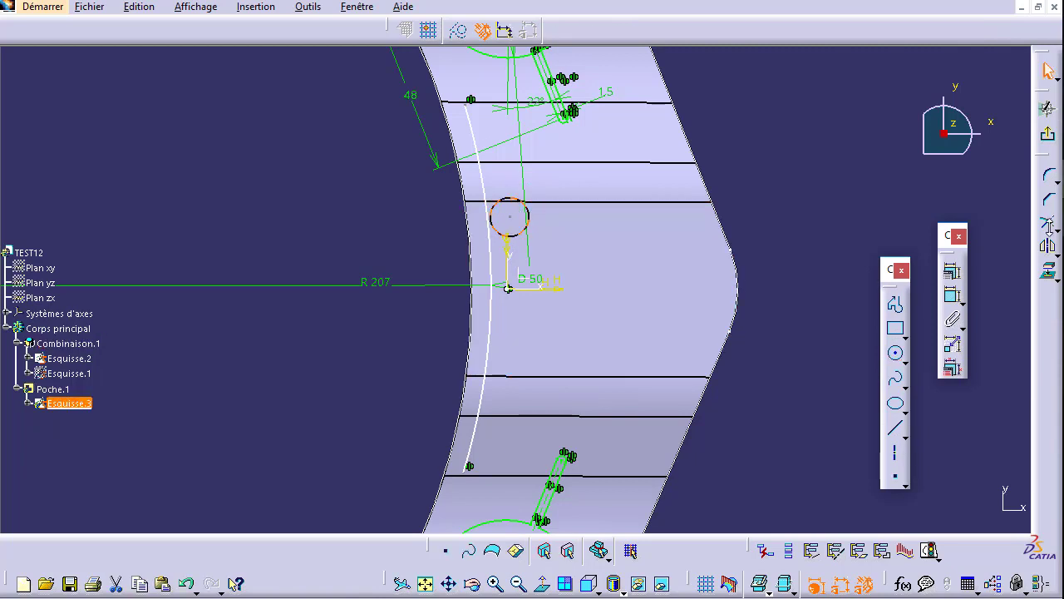
pyautogui.click(954, 298)
pyautogui.click(331, 219)
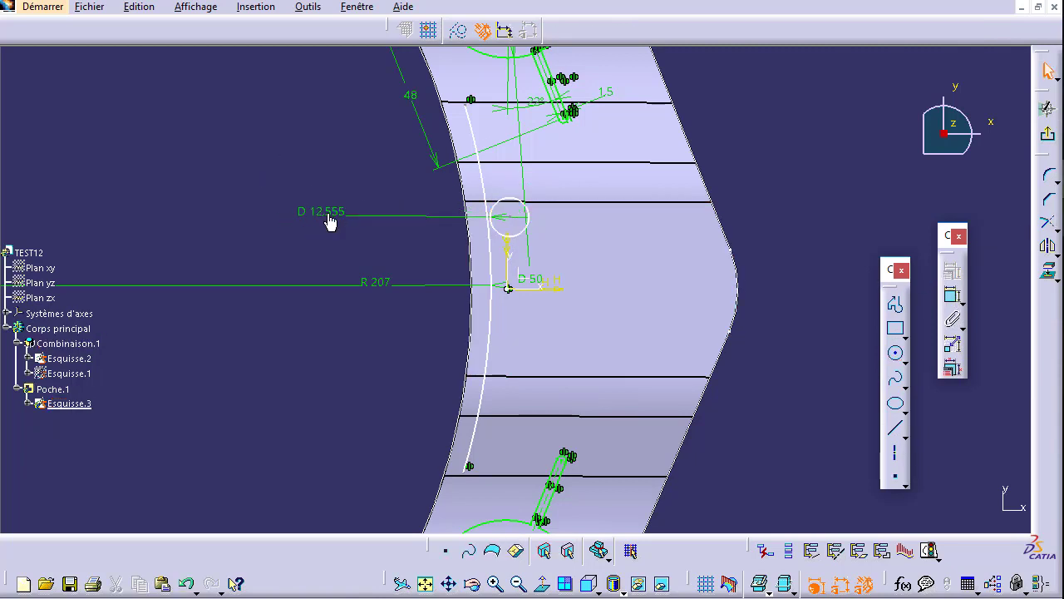
pyautogui.hotkey('alt', 'Tab')
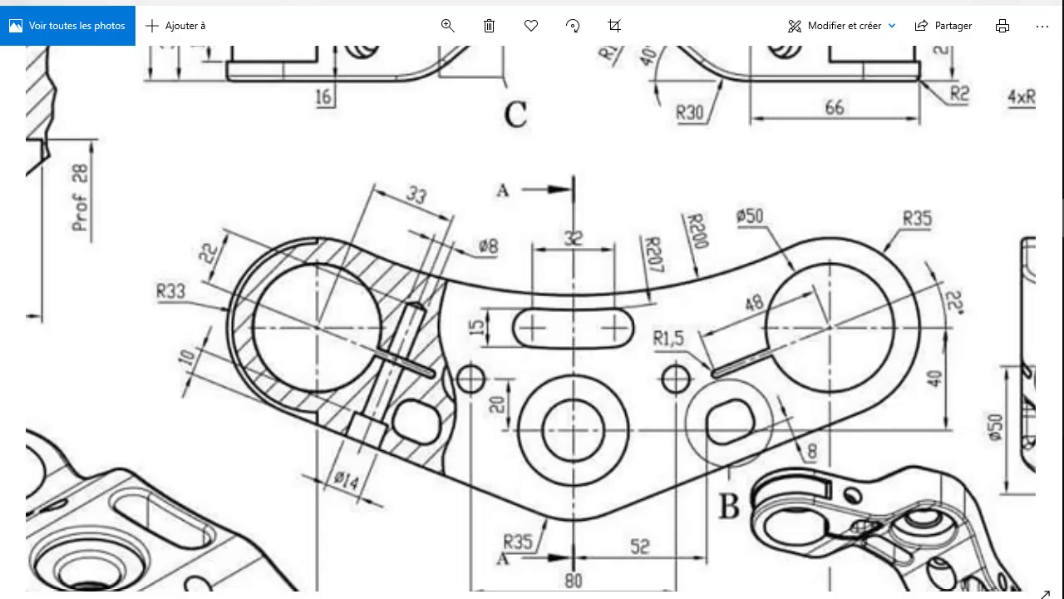
pyautogui.hotkey('alt', 'Tab')
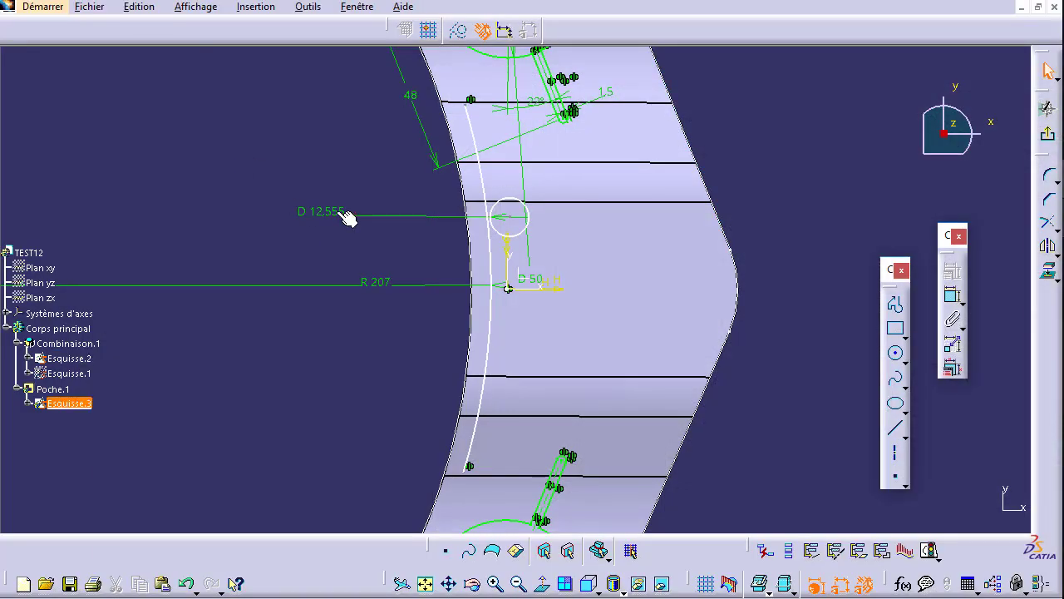
pyautogui.click(337, 211)
pyautogui.doubleClick(336, 211)
pyautogui.write('15')
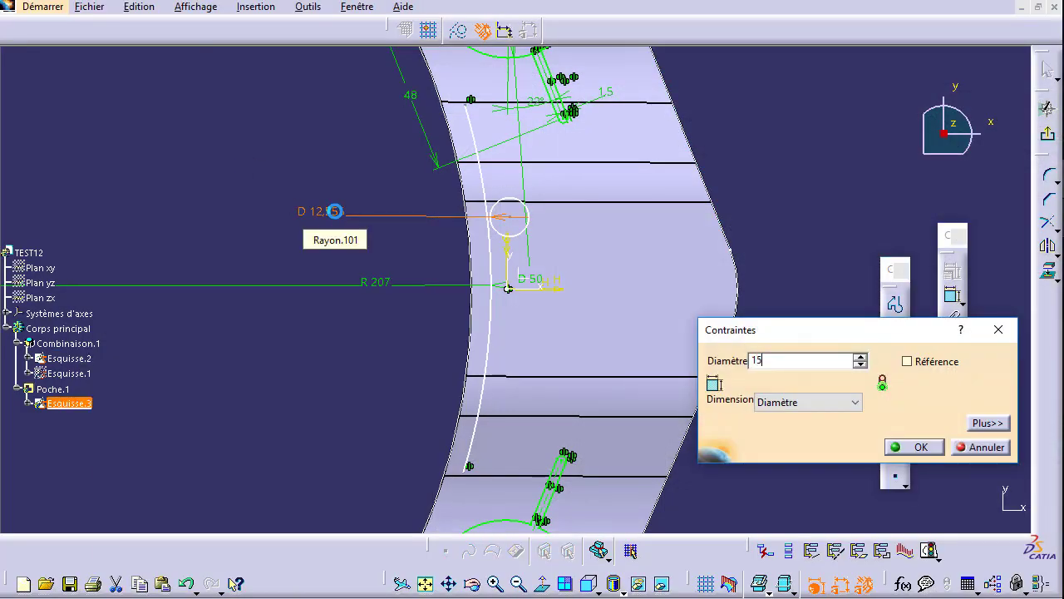
pyautogui.press('Return')
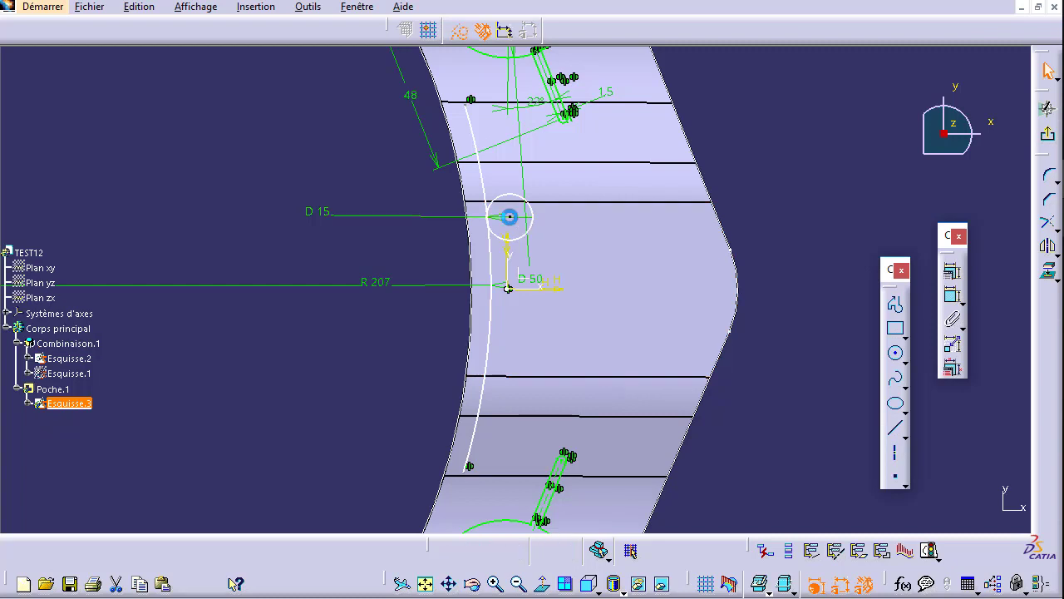
# Zoom out to view the whole Esquisse.3 sketch.
pyautogui.click(551, 290)
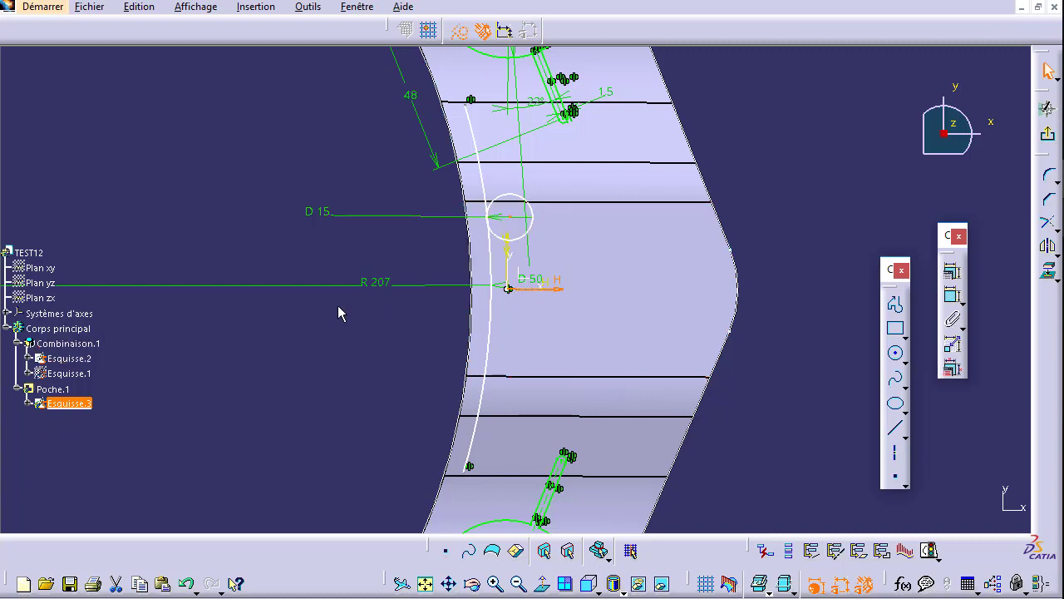
pyautogui.click(372, 238)
pyautogui.moveTo(368, 247)
pyautogui.mouseDown(button='middle')
pyautogui.moveTo(380, 297)
pyautogui.moveTo(406, 294)
pyautogui.mouseUp(button='middle')
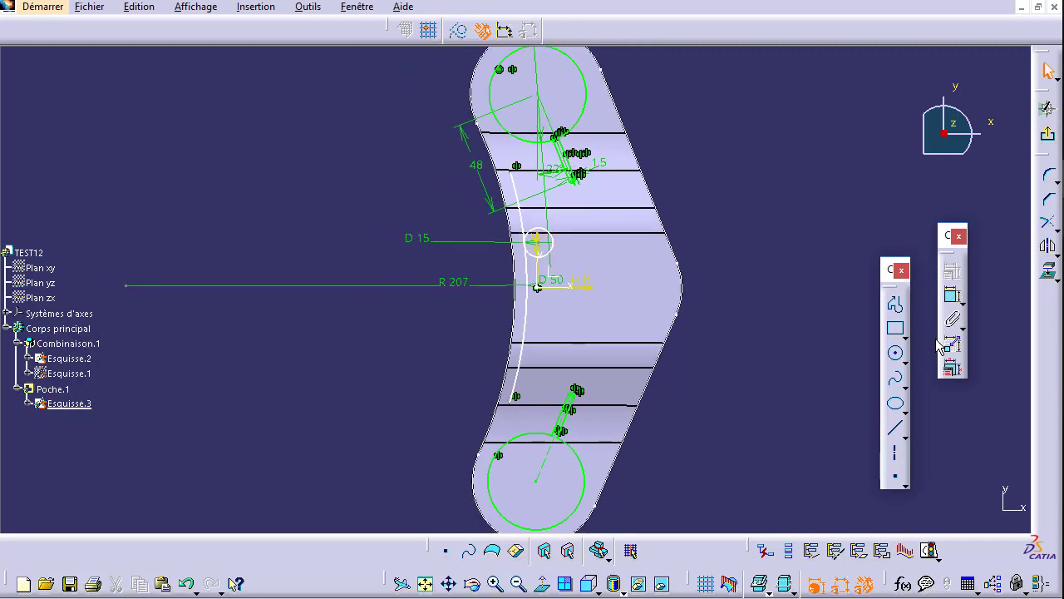
# Draw a horizontal axis line from the R207 arc's centre to just right of the origin.
pyautogui.click(895, 455)
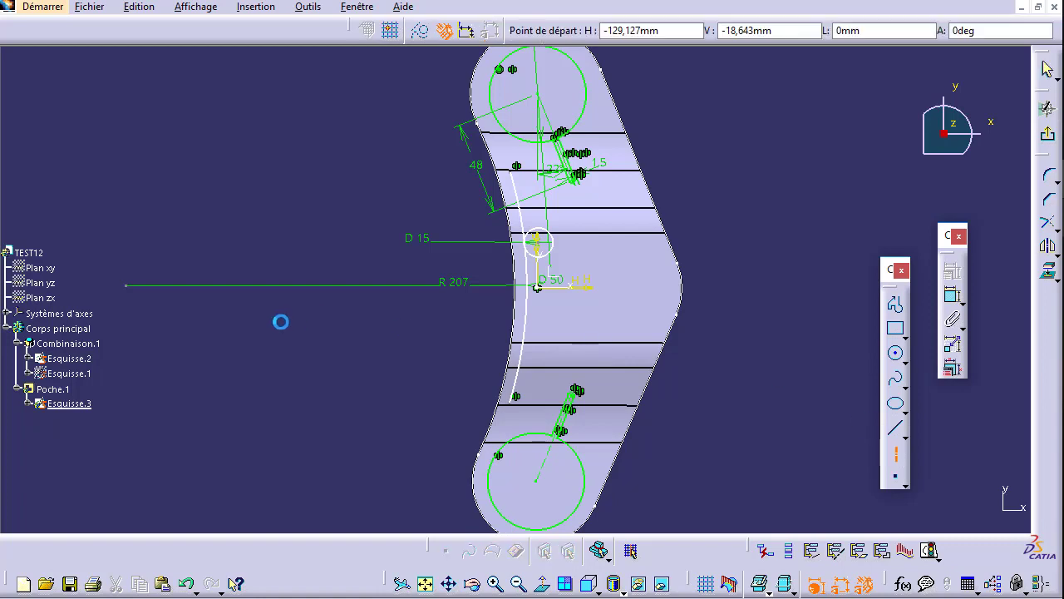
pyautogui.click(127, 286)
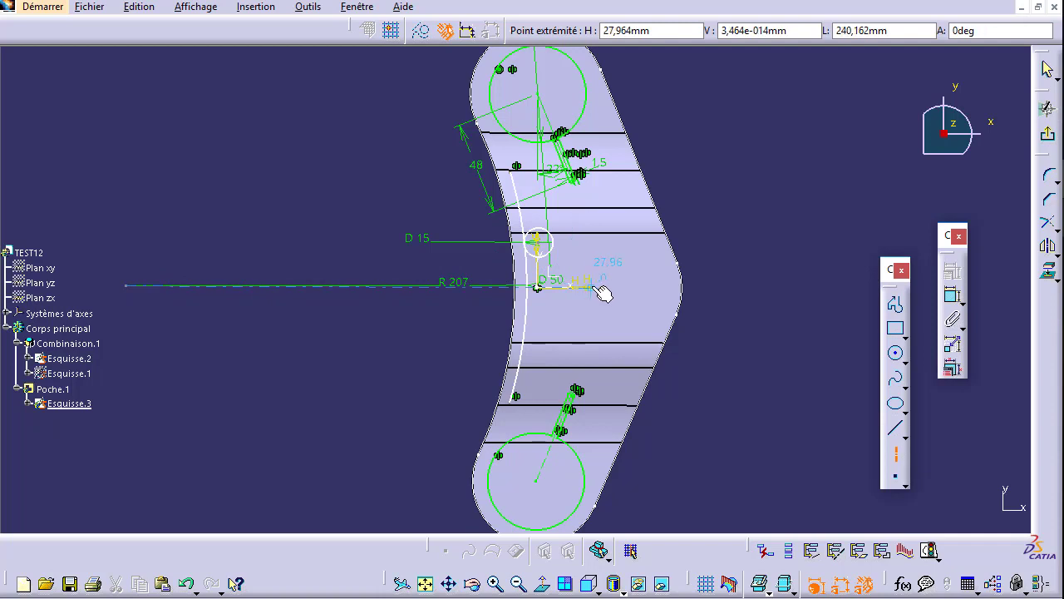
pyautogui.click(598, 286)
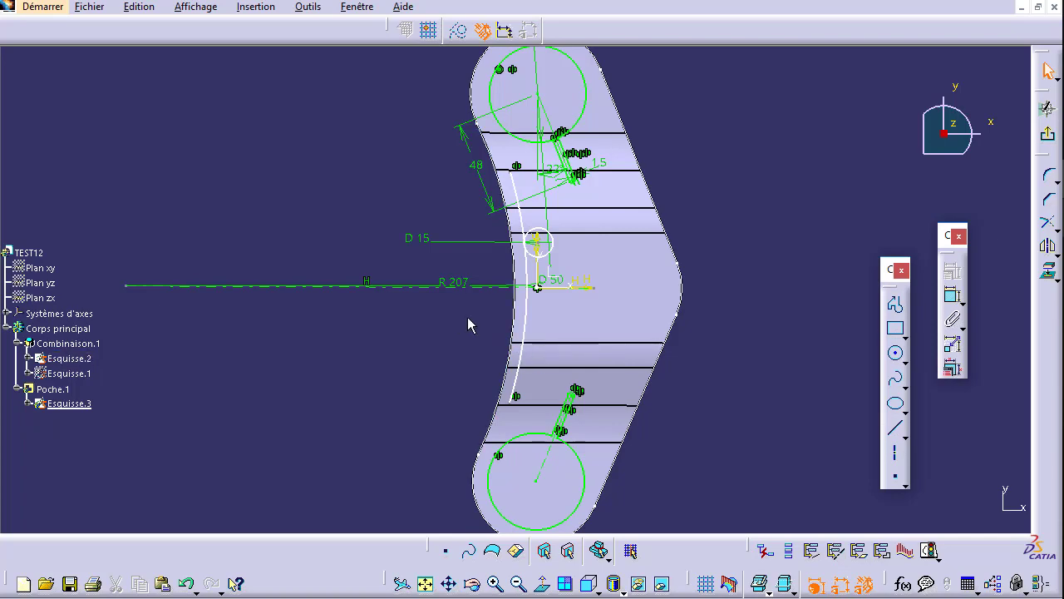
# Dimension the D15 circle centre 16 mm above the horizontal R207 line.
pyautogui.moveTo(476, 320); pyautogui.dragTo(481, 294, button='middle')
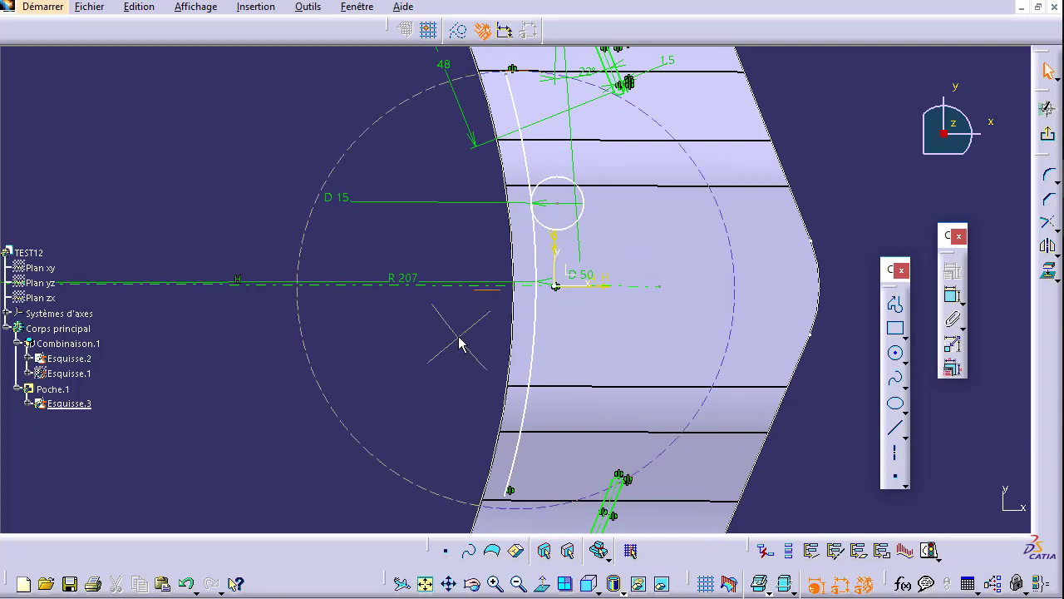
pyautogui.moveTo(458, 339); pyautogui.dragTo(468, 316, button='middle')
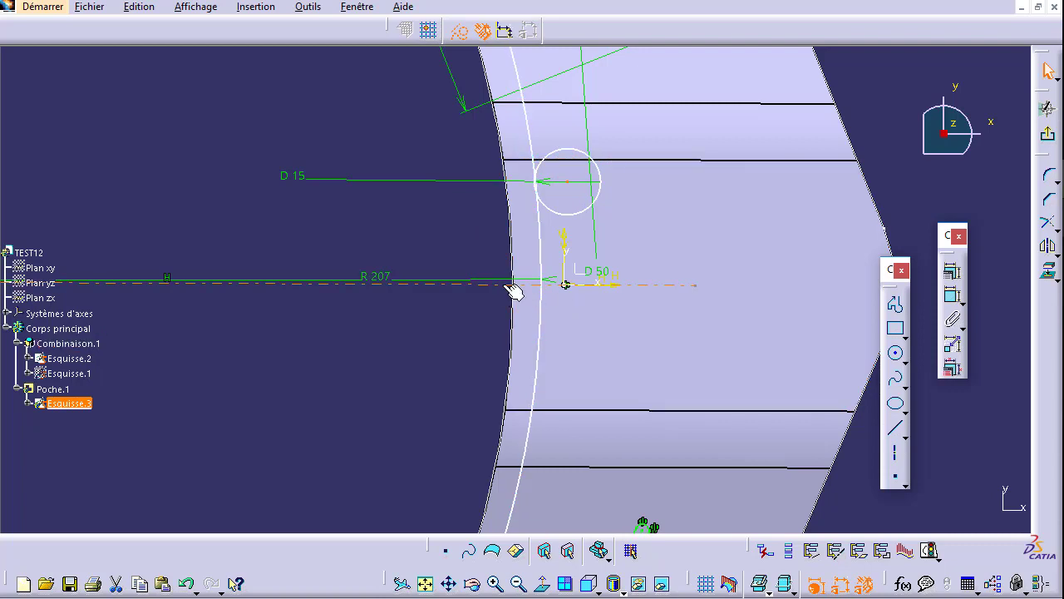
pyautogui.click(952, 294)
pyautogui.click(594, 180)
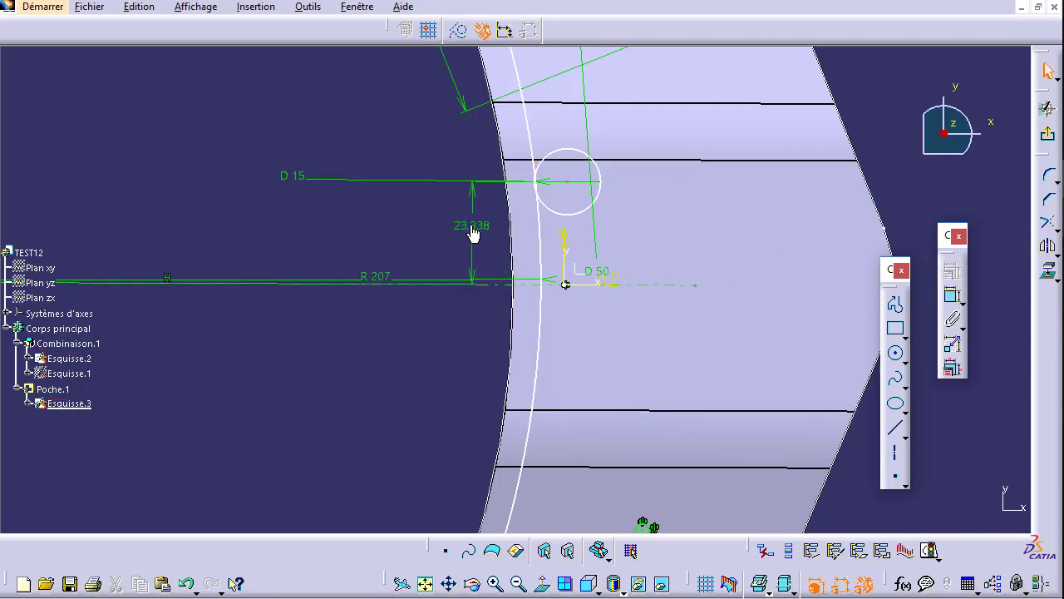
pyautogui.doubleClick(472, 225)
pyautogui.write('16')
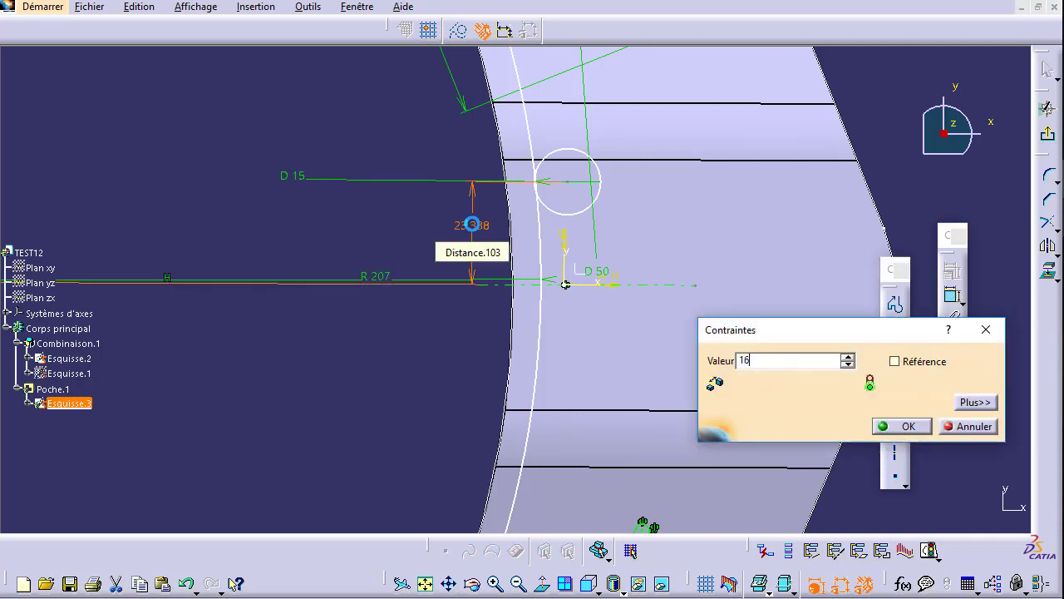
pyautogui.press('Return')
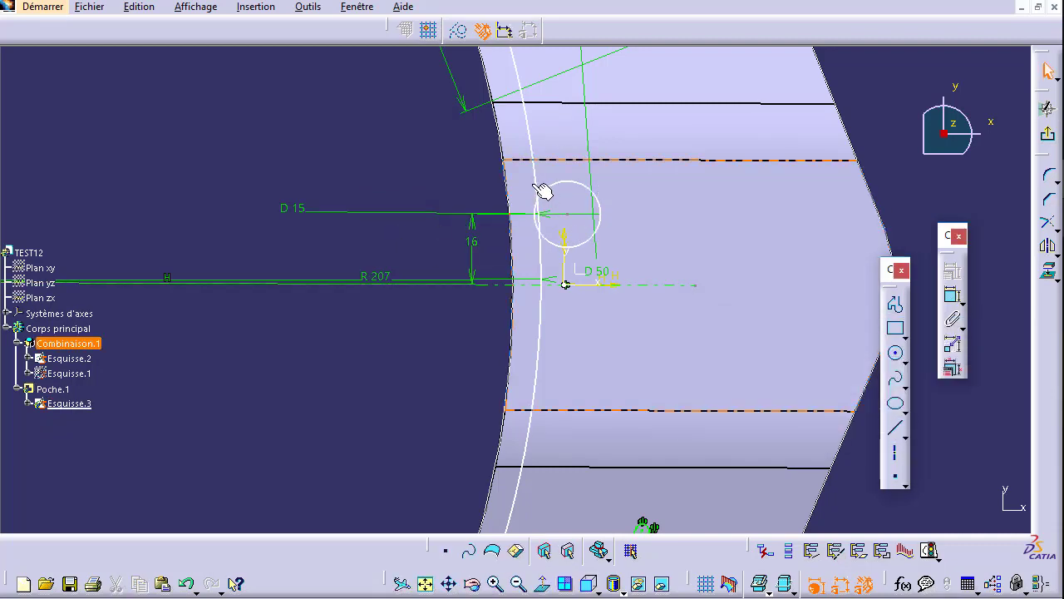
# Constrain the sketch arc tangent to the D15 circle.
pyautogui.click(554, 184)
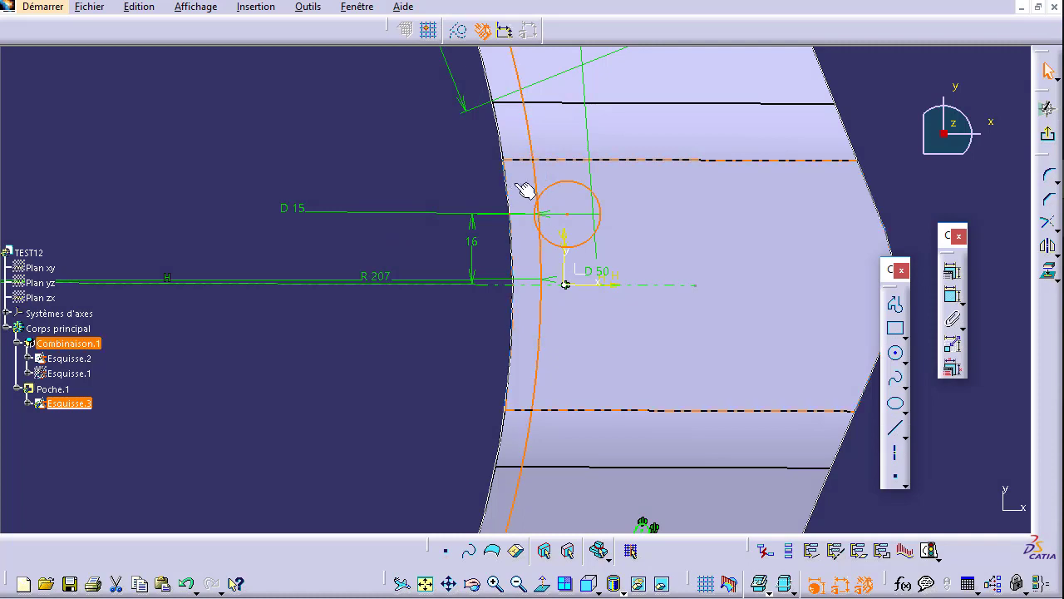
pyautogui.click(951, 272)
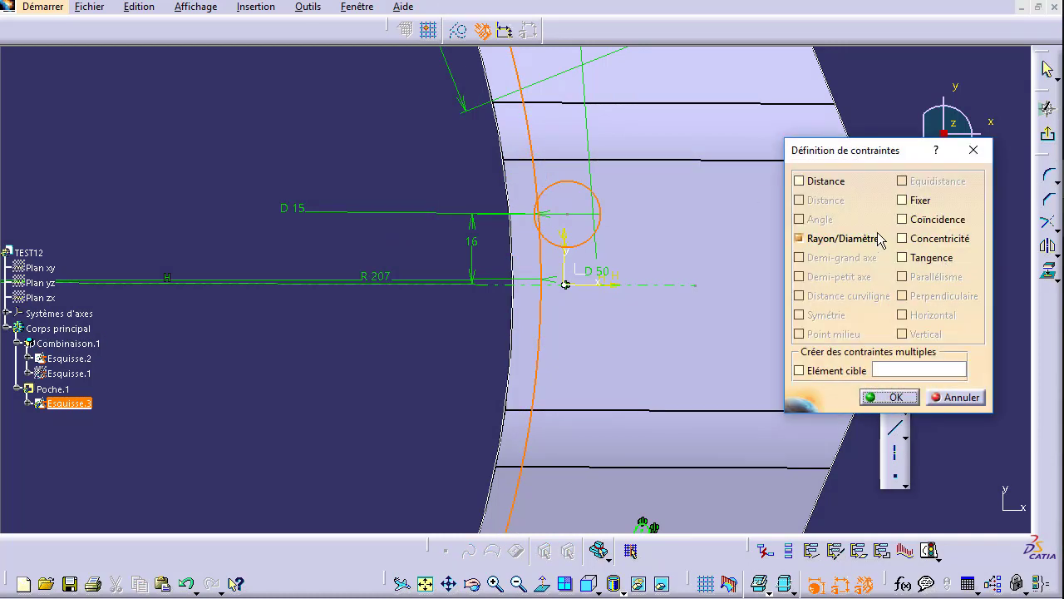
pyautogui.click(926, 259)
pyautogui.click(871, 397)
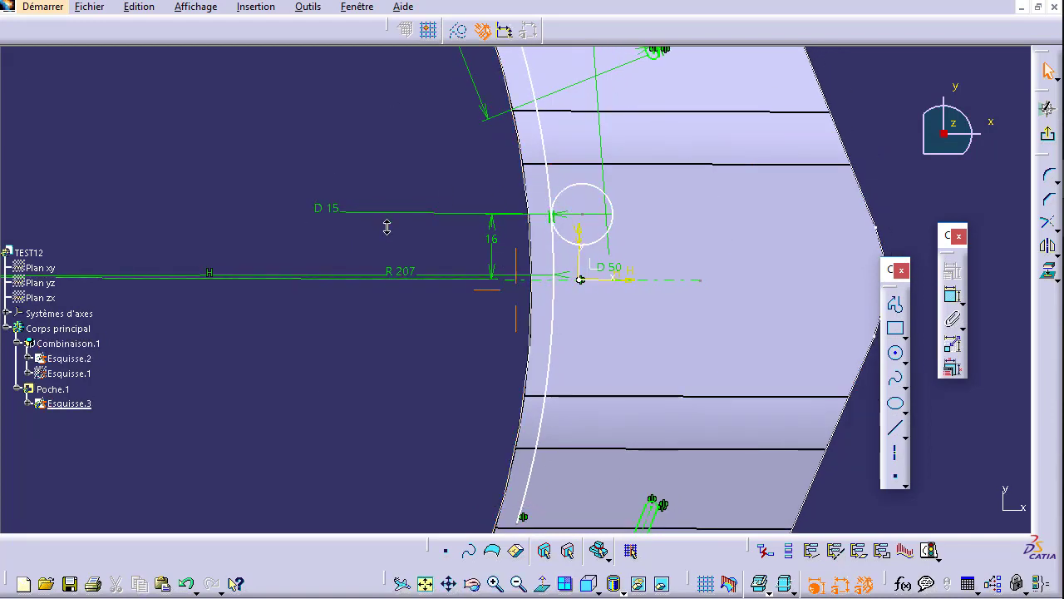
# Make the arc concentric with the part's inner curved edge.
pyautogui.moveTo(387, 225)
pyautogui.mouseDown(button='middle')
pyautogui.moveTo(402, 241)
pyautogui.moveTo(473, 249)
pyautogui.mouseUp(button='middle')
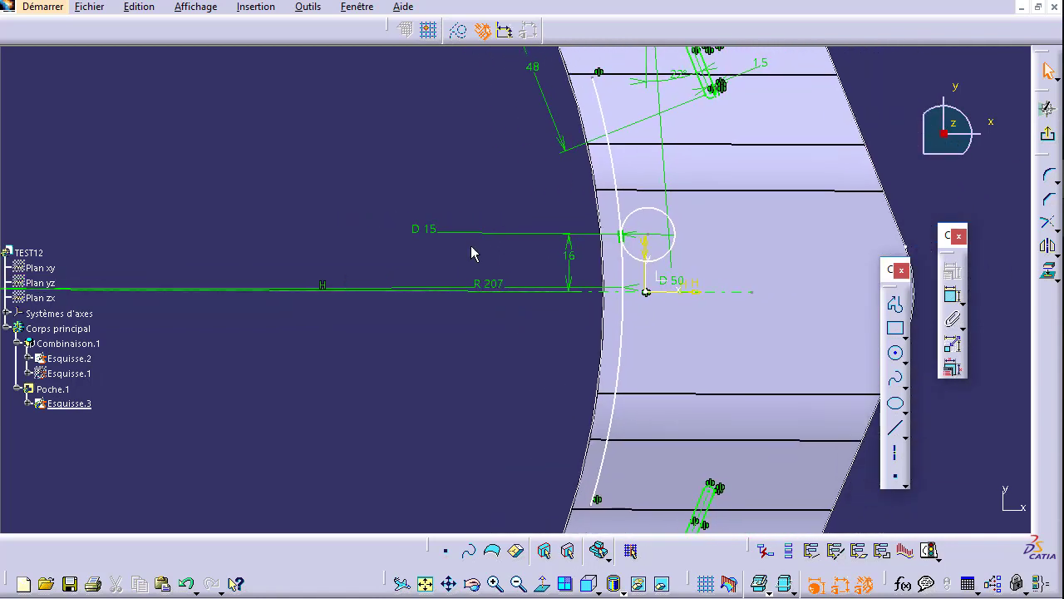
pyautogui.click(616, 194)
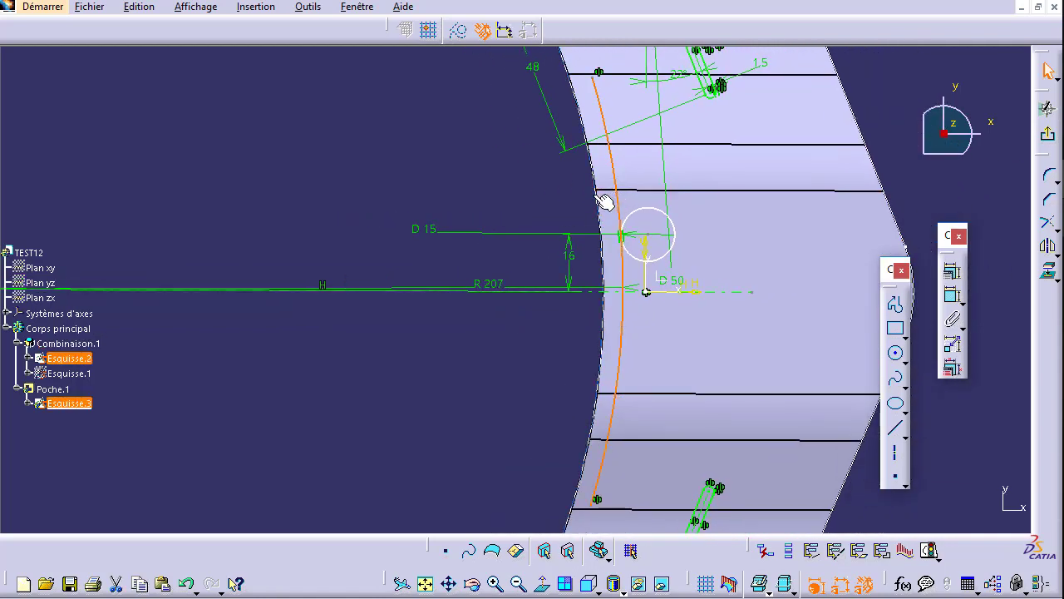
pyautogui.click(952, 274)
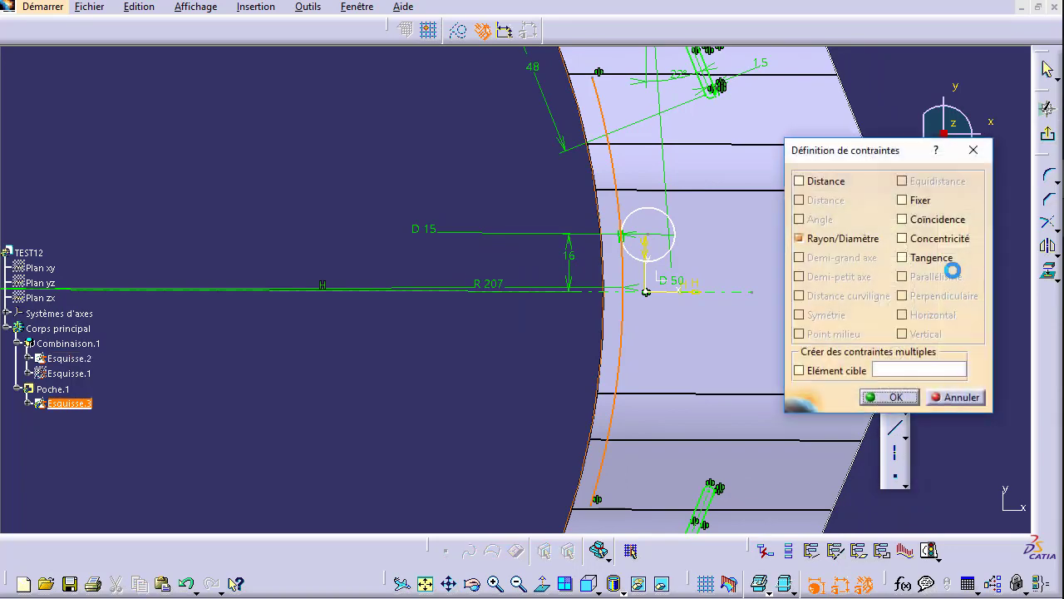
pyautogui.click(937, 239)
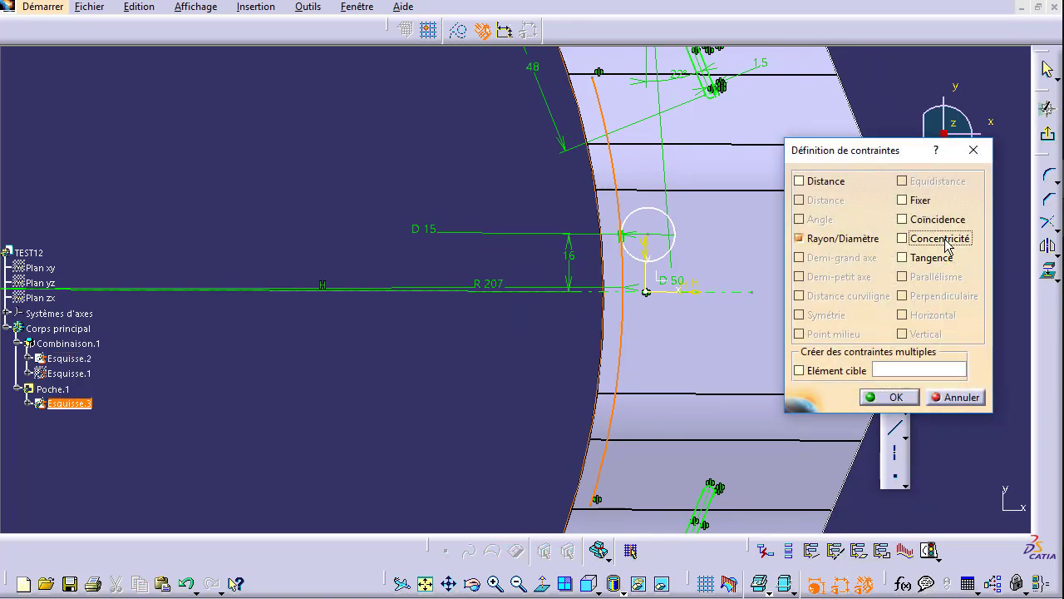
pyautogui.click(885, 396)
pyautogui.moveTo(538, 264)
pyautogui.mouseDown(button='middle')
pyautogui.moveTo(462, 244)
pyautogui.moveTo(557, 302)
pyautogui.mouseUp(button='middle')
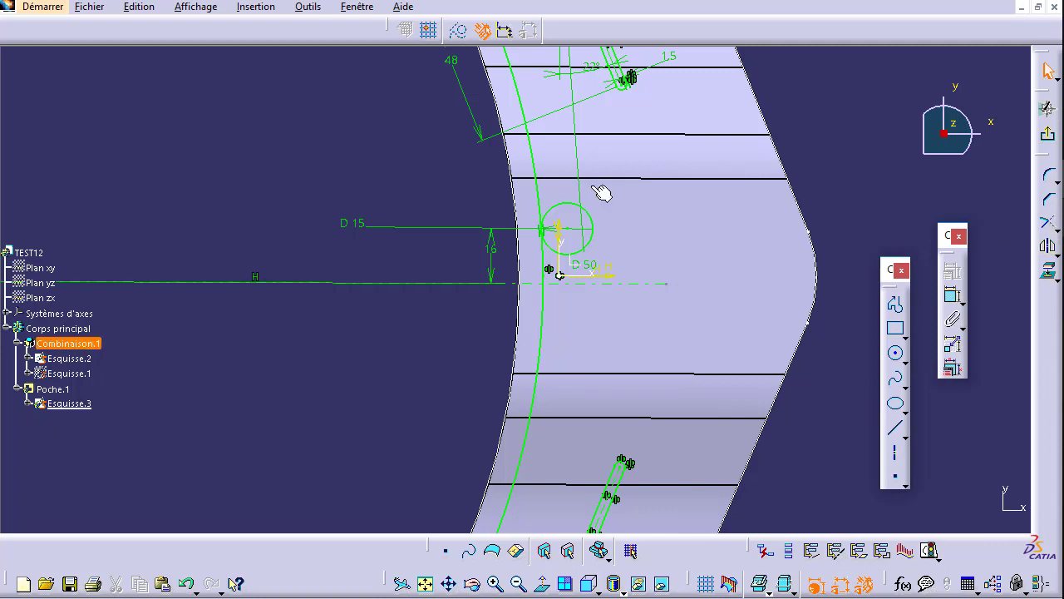
# Duplicate the arc with Translate, placing the copy about 15.7 mm to the right.
pyautogui.click(1057, 253)
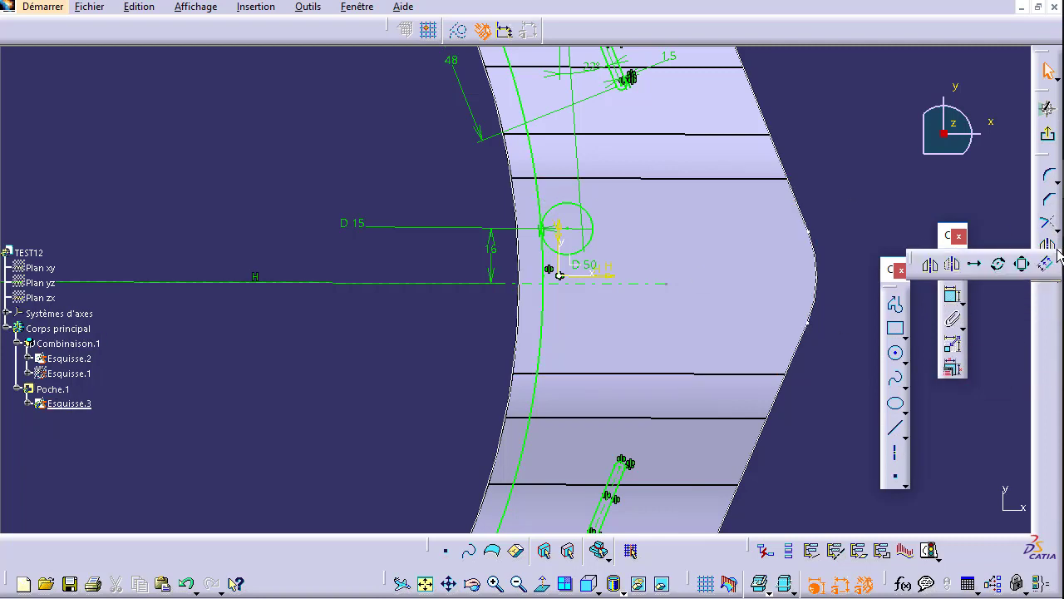
pyautogui.click(972, 264)
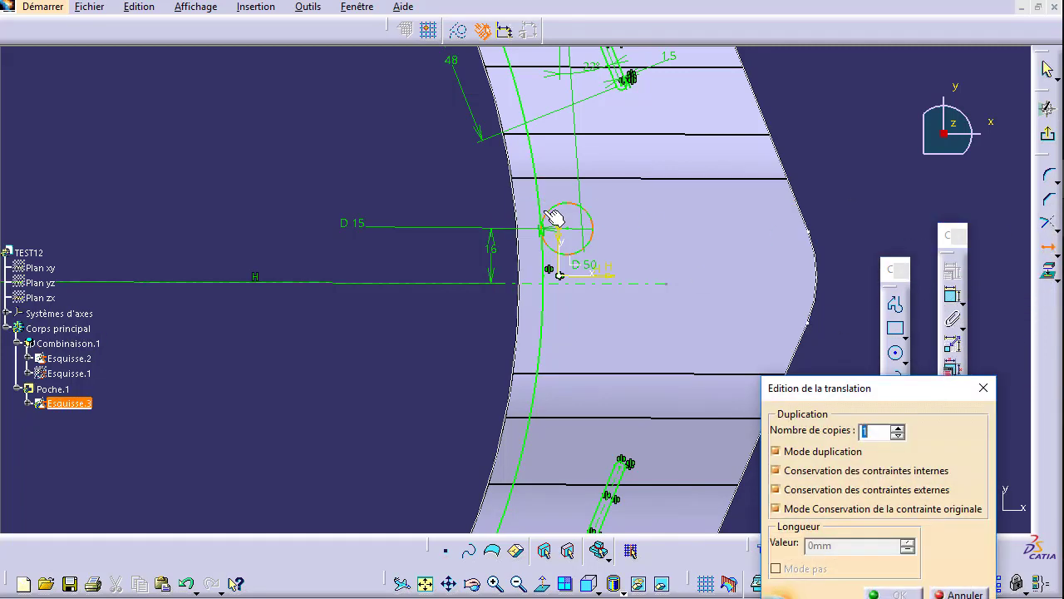
pyautogui.click(544, 209)
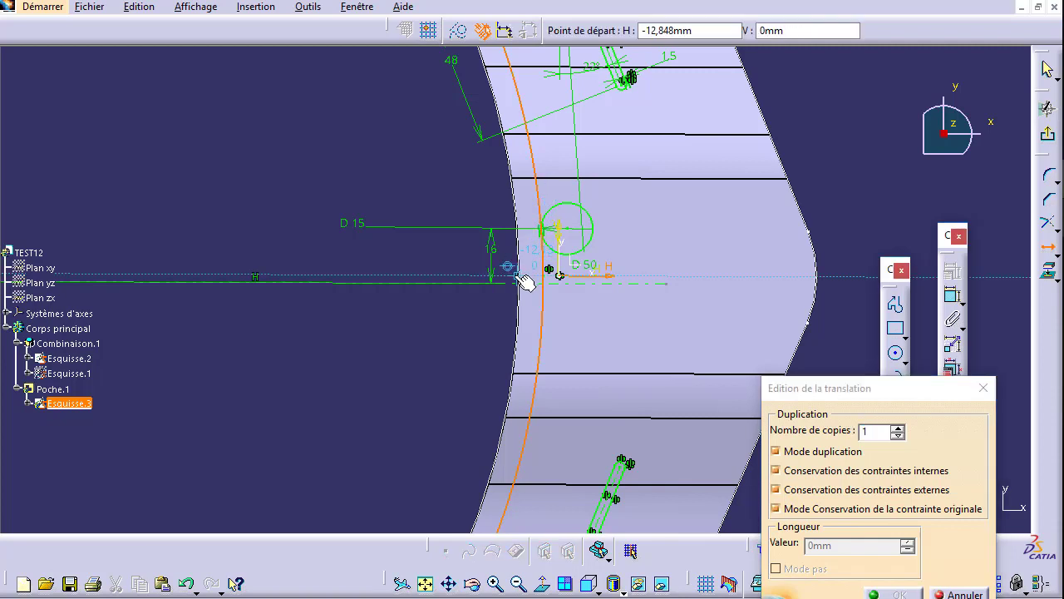
pyautogui.click(529, 288)
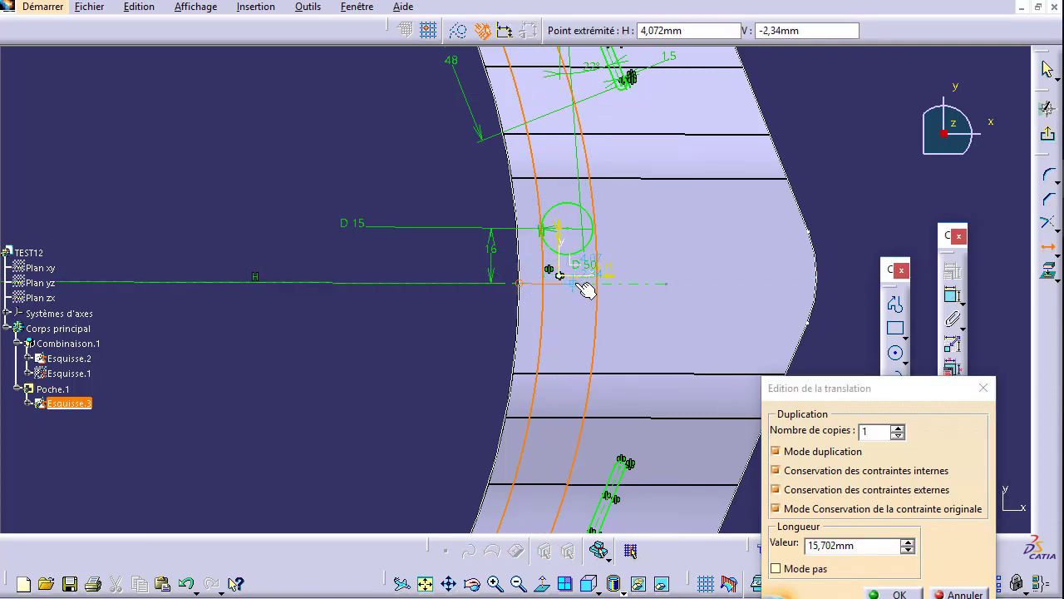
pyautogui.click(575, 282)
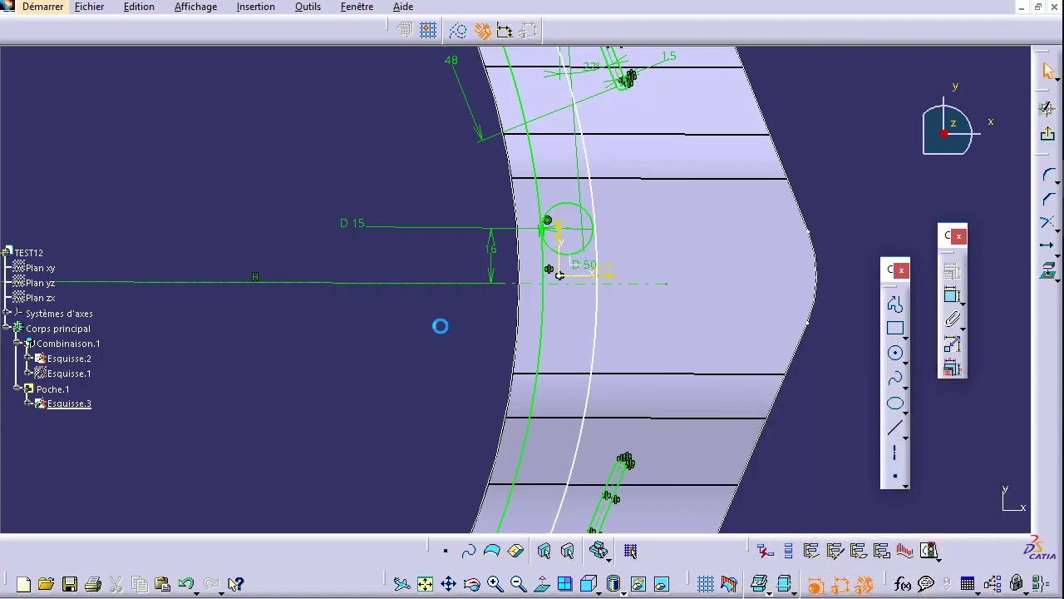
pyautogui.click(711, 249)
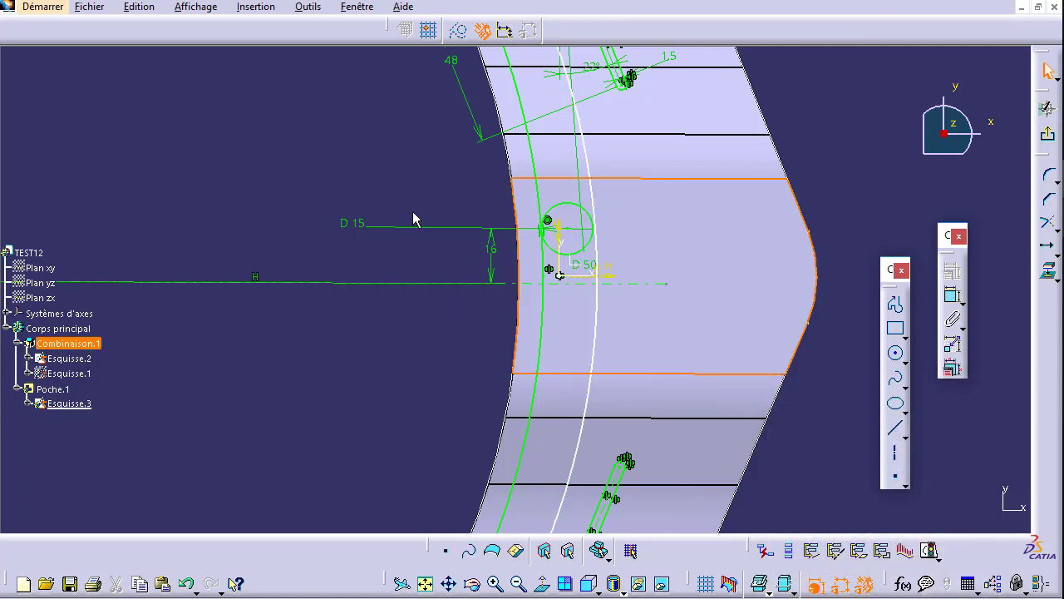
# Constrain the copied arc tangent to the D15 circle.
pyautogui.click(563, 207)
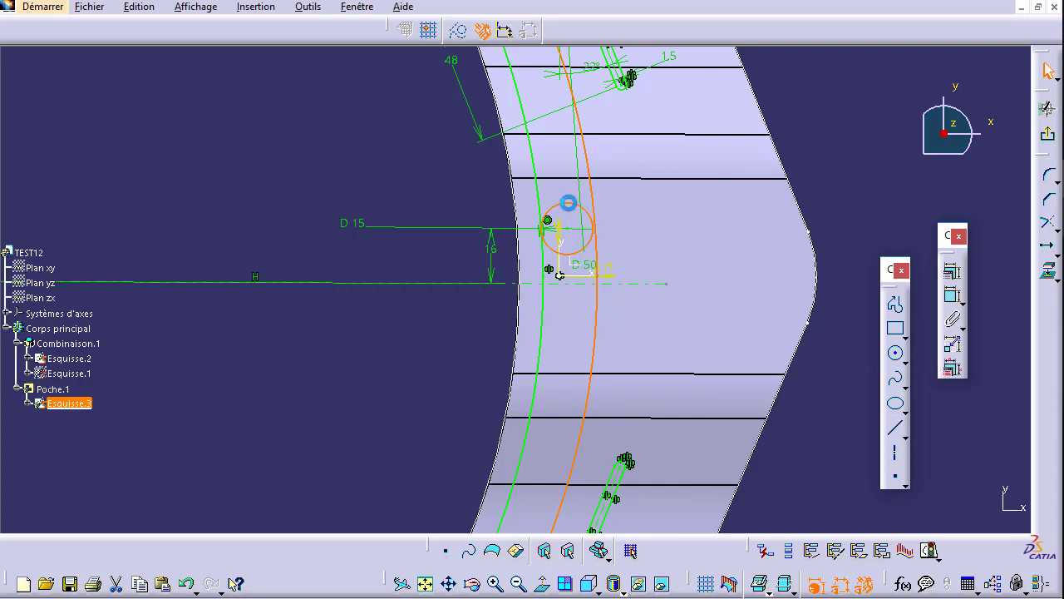
pyautogui.click(1042, 177)
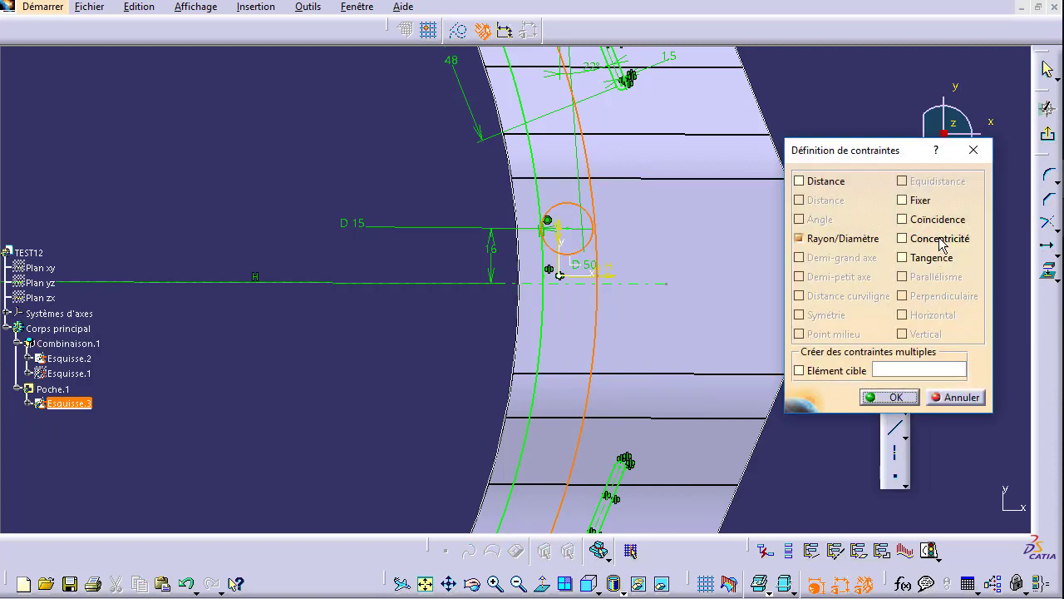
pyautogui.click(919, 264)
pyautogui.click(889, 396)
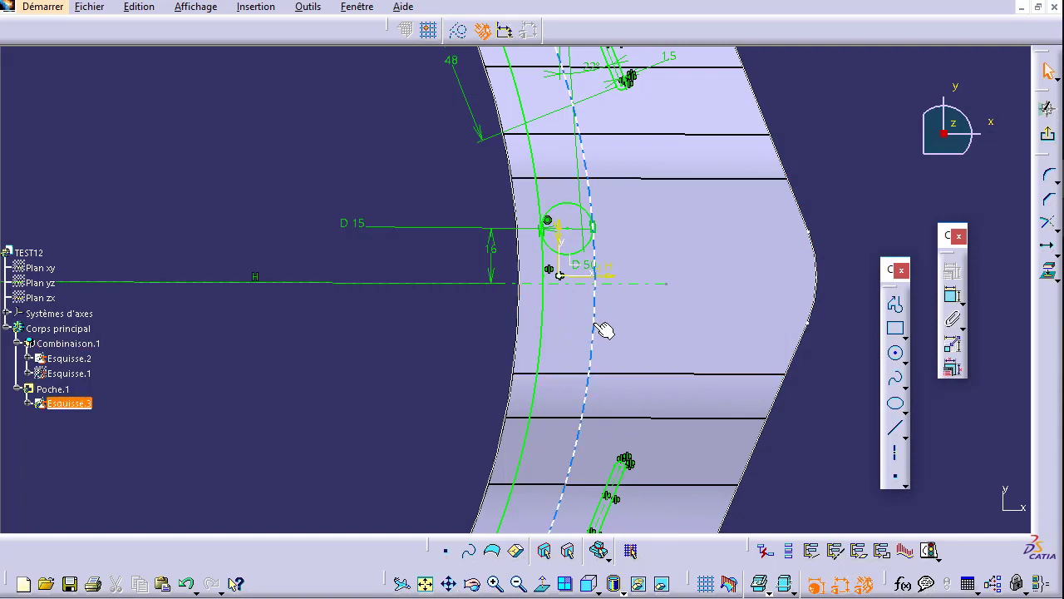
# Make the copied arc concentric with the part's curved edge.
pyautogui.click(557, 321)
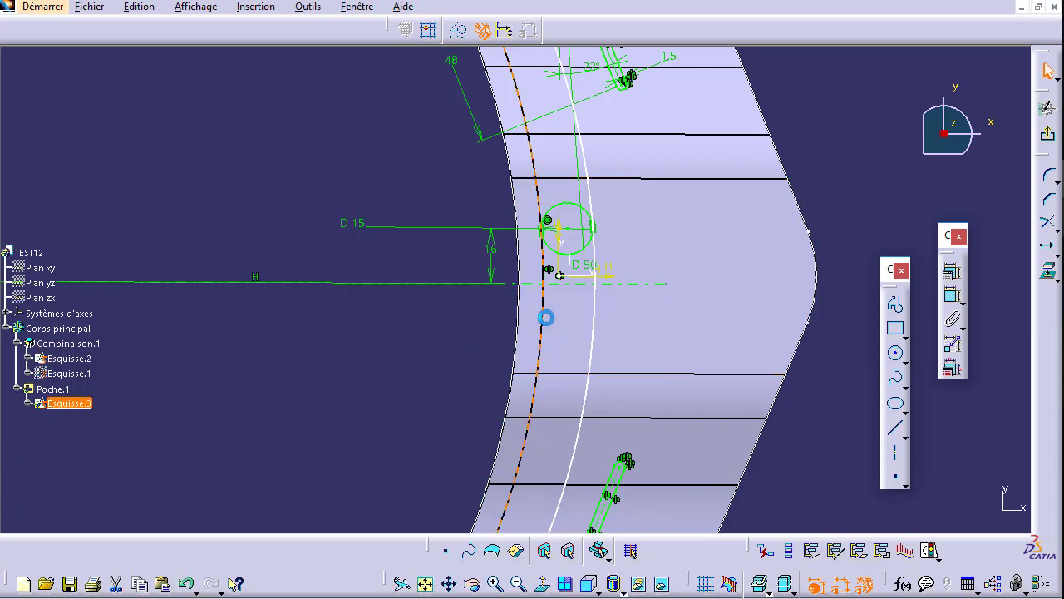
pyautogui.click(594, 313)
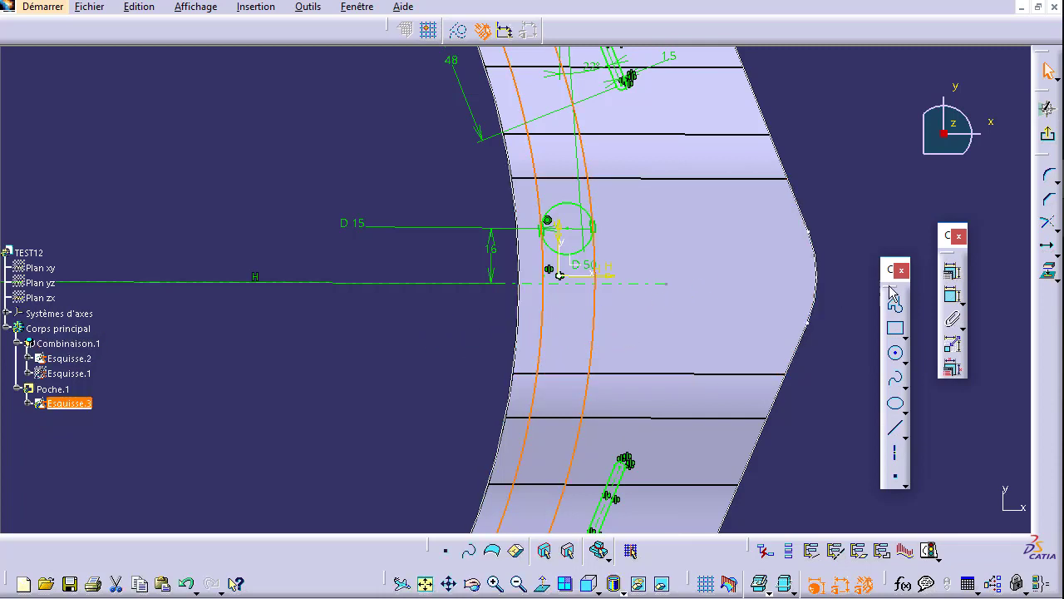
pyautogui.click(951, 281)
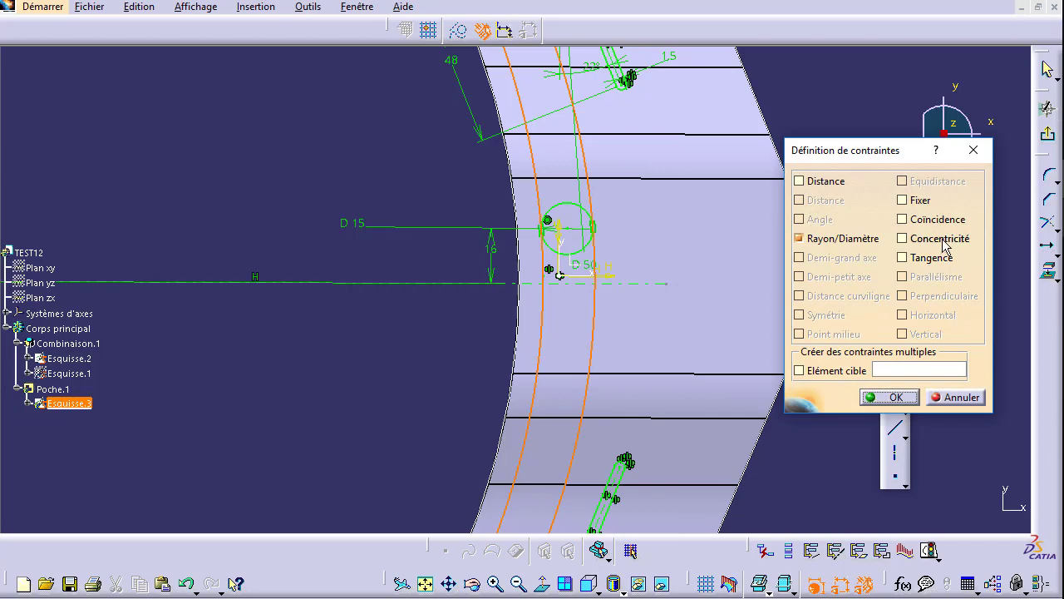
pyautogui.click(945, 246)
pyautogui.click(873, 396)
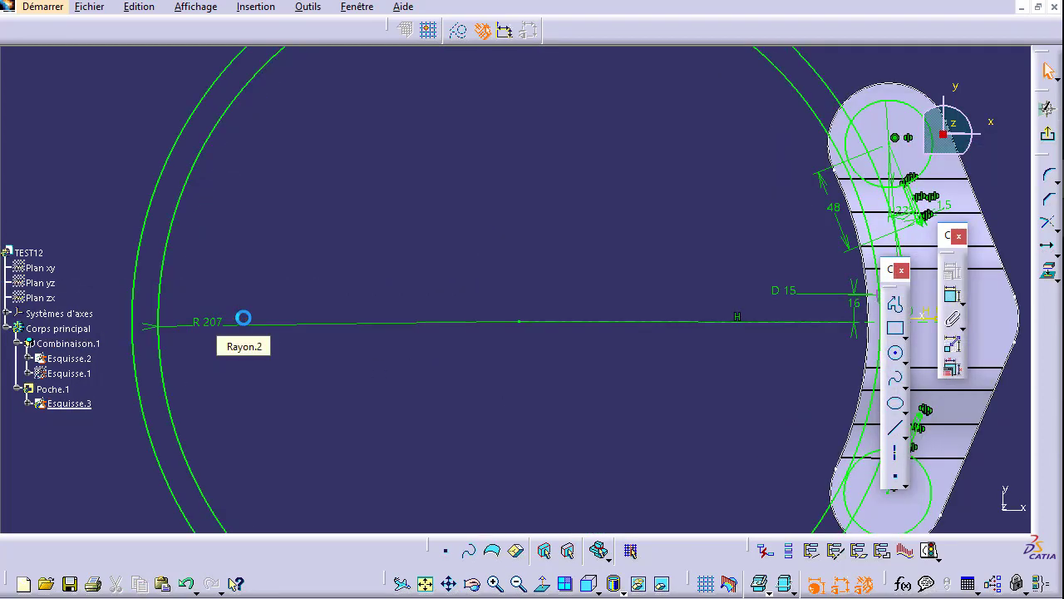
pyautogui.moveTo(538, 255)
pyautogui.mouseDown(button='middle')
pyautogui.moveTo(371, 238)
pyautogui.moveTo(408, 185)
pyautogui.moveTo(344, 220)
pyautogui.moveTo(369, 226)
pyautogui.moveTo(375, 183)
pyautogui.moveTo(291, 241)
pyautogui.mouseUp(button='middle')
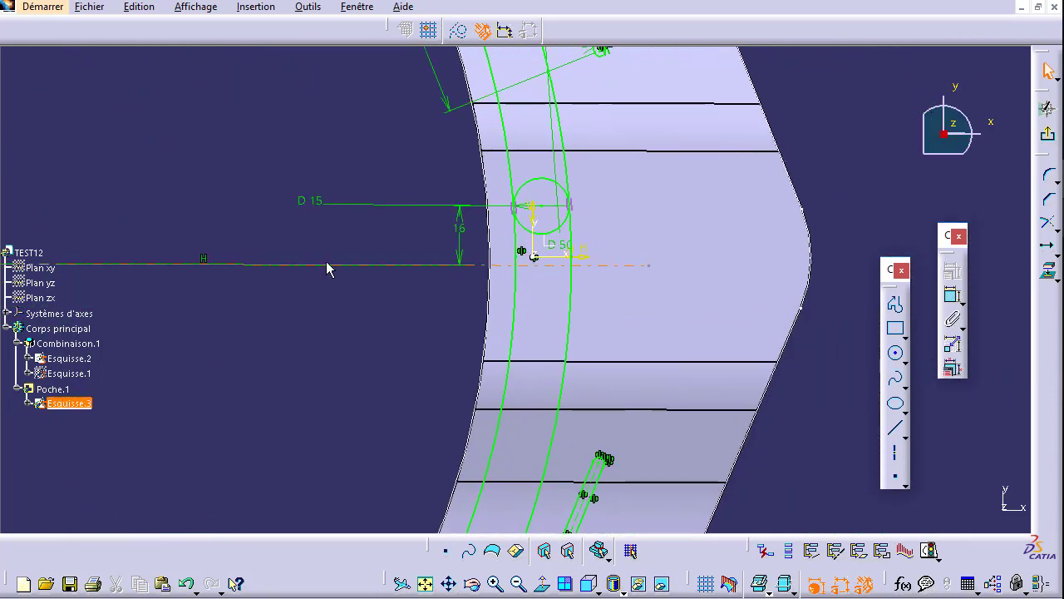
# Mirror the D15 circle across the H axis with Symmetry.
pyautogui.click(538, 178)
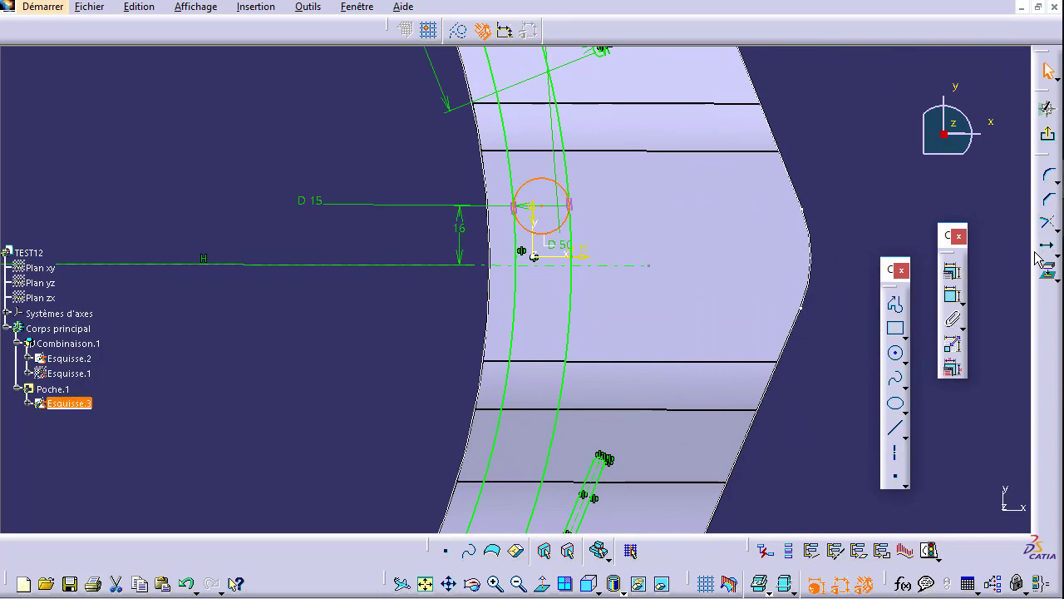
pyautogui.click(1056, 227)
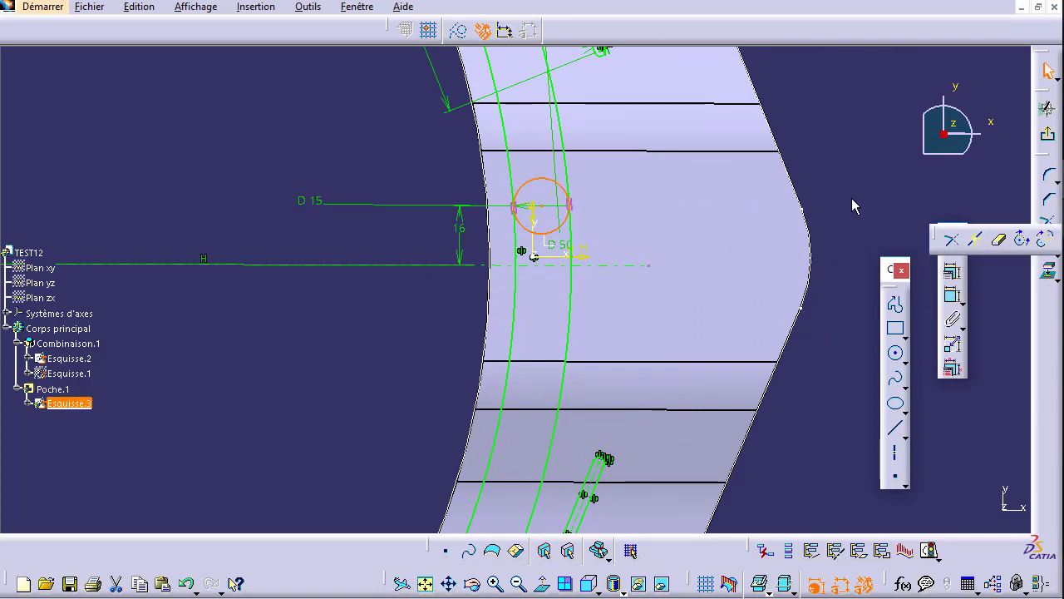
pyautogui.click(1056, 251)
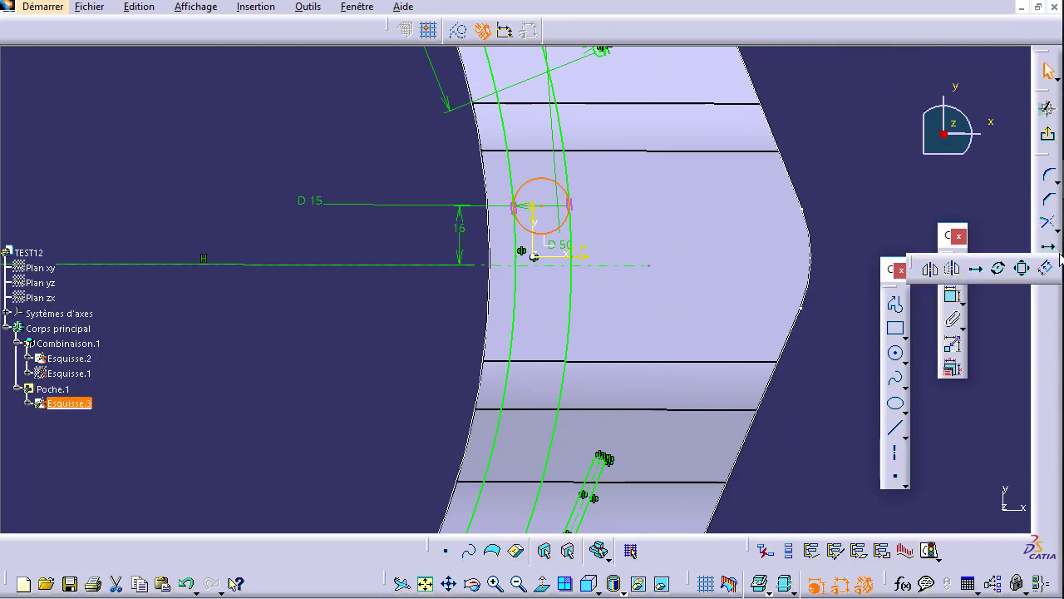
pyautogui.click(930, 270)
pyautogui.click(416, 266)
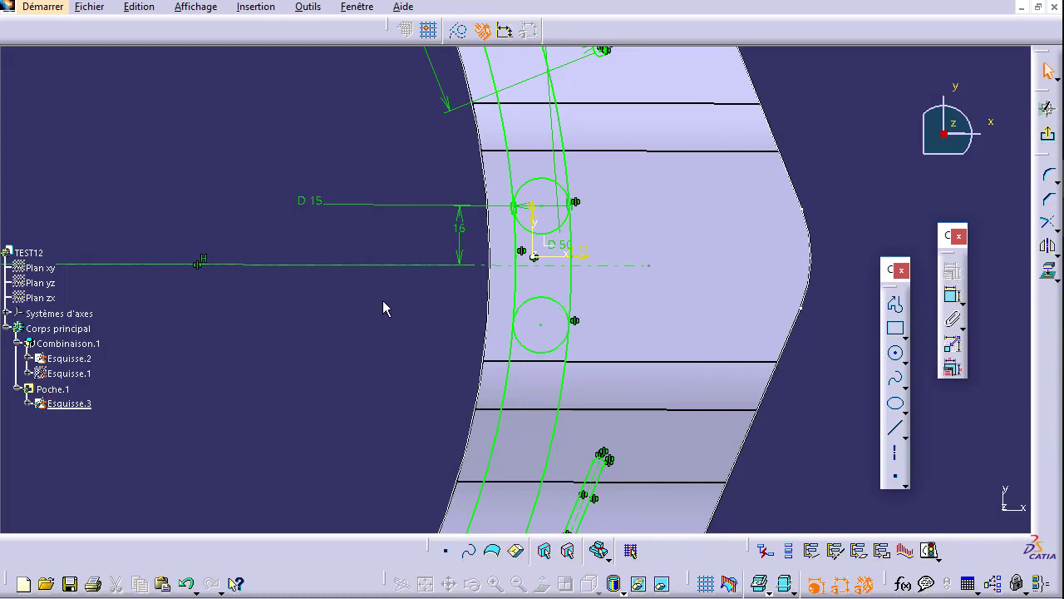
pyautogui.moveTo(437, 290)
pyautogui.mouseDown(button='middle')
pyautogui.moveTo(501, 224)
pyautogui.moveTo(506, 304)
pyautogui.mouseUp(button='middle')
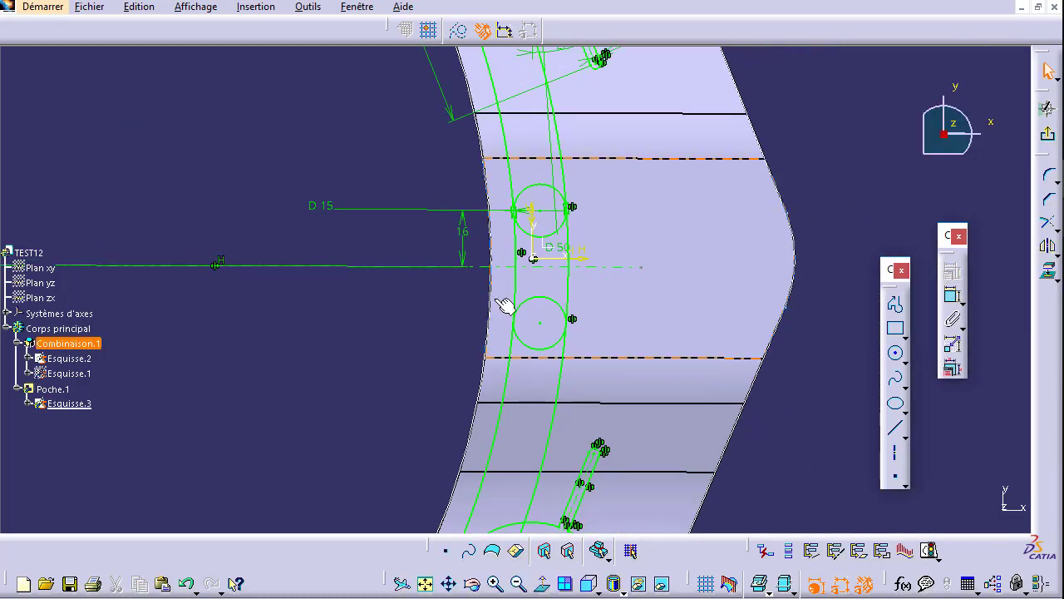
# Offset the arc to create a slot side curve tangent to both circles.
pyautogui.click(1049, 226)
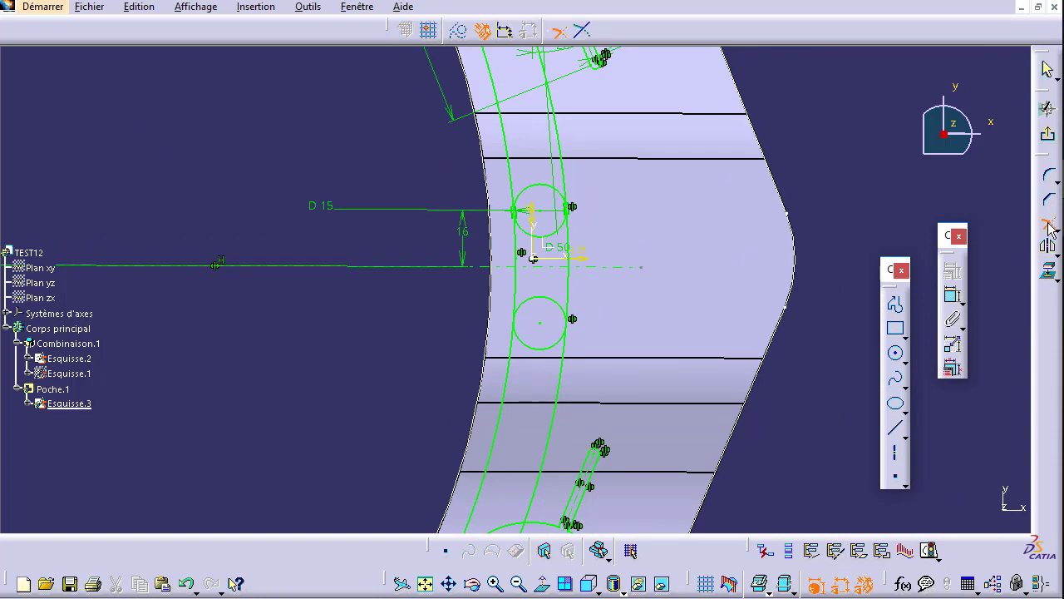
pyautogui.click(580, 292)
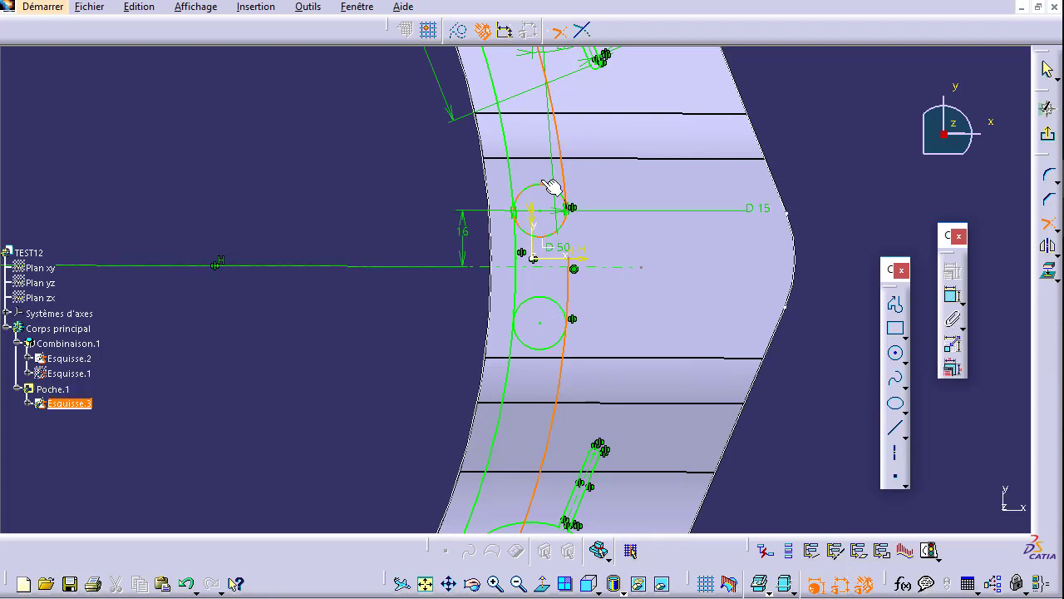
pyautogui.click(568, 243)
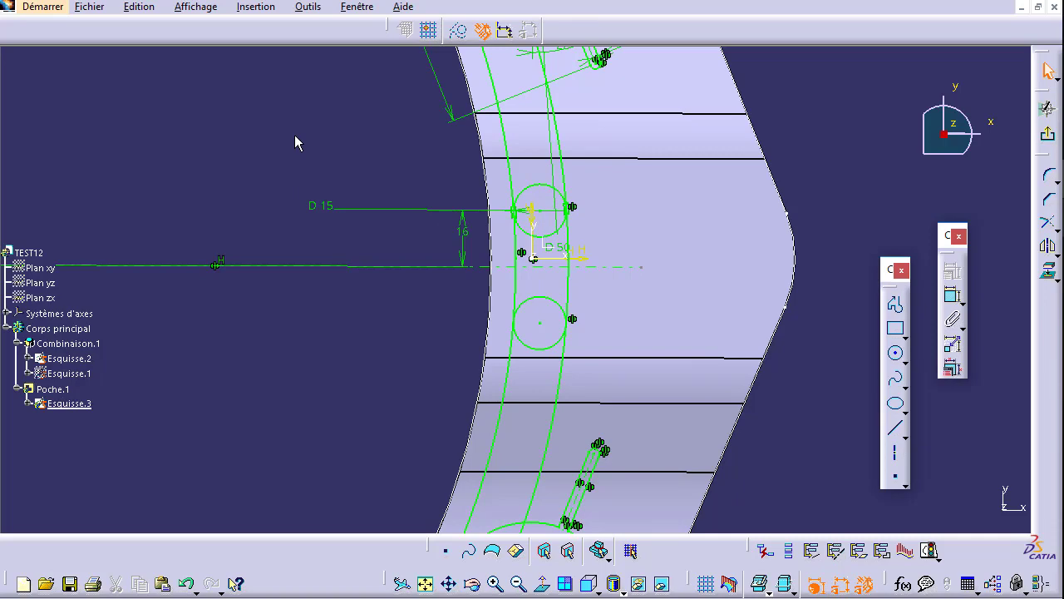
pyautogui.moveTo(294, 135)
pyautogui.mouseDown(button='middle')
pyautogui.moveTo(312, 188)
pyautogui.moveTo(349, 119)
pyautogui.mouseUp(button='middle')
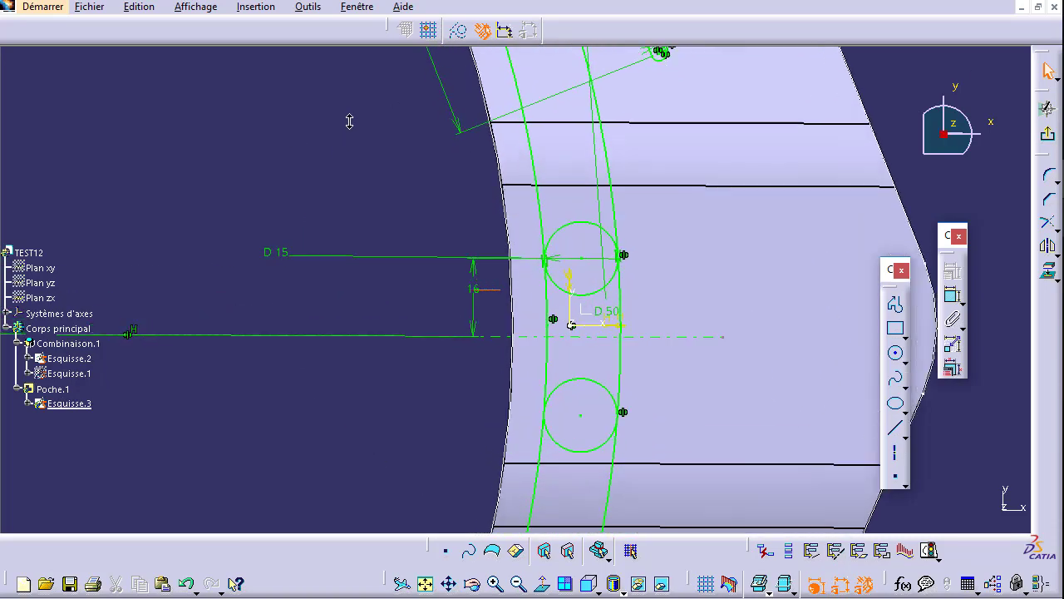
# Quick Trim the arc ends lying outside the two circles.
pyautogui.click(1049, 225)
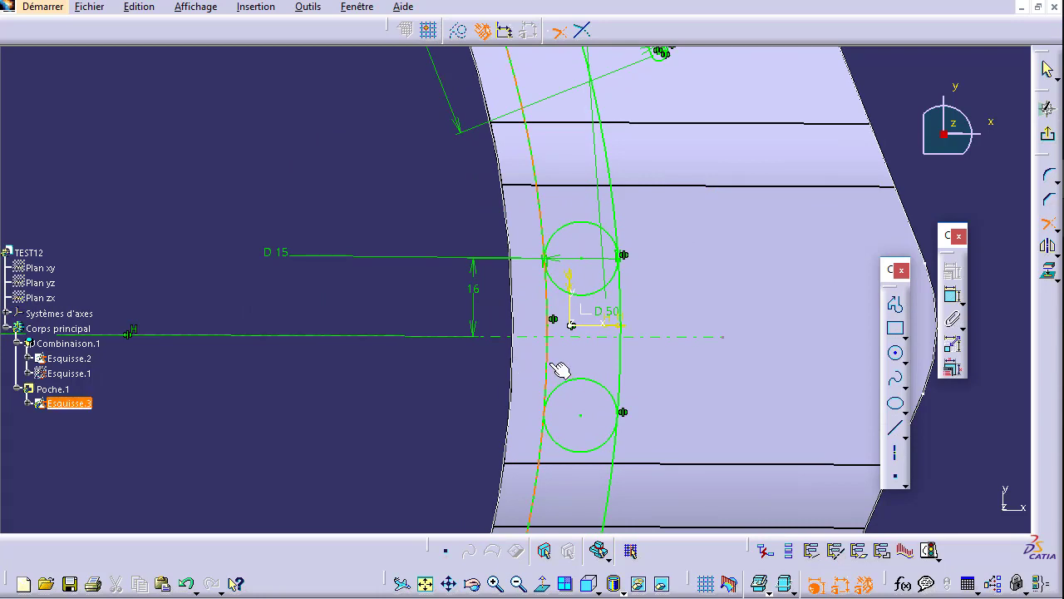
pyautogui.click(1053, 230)
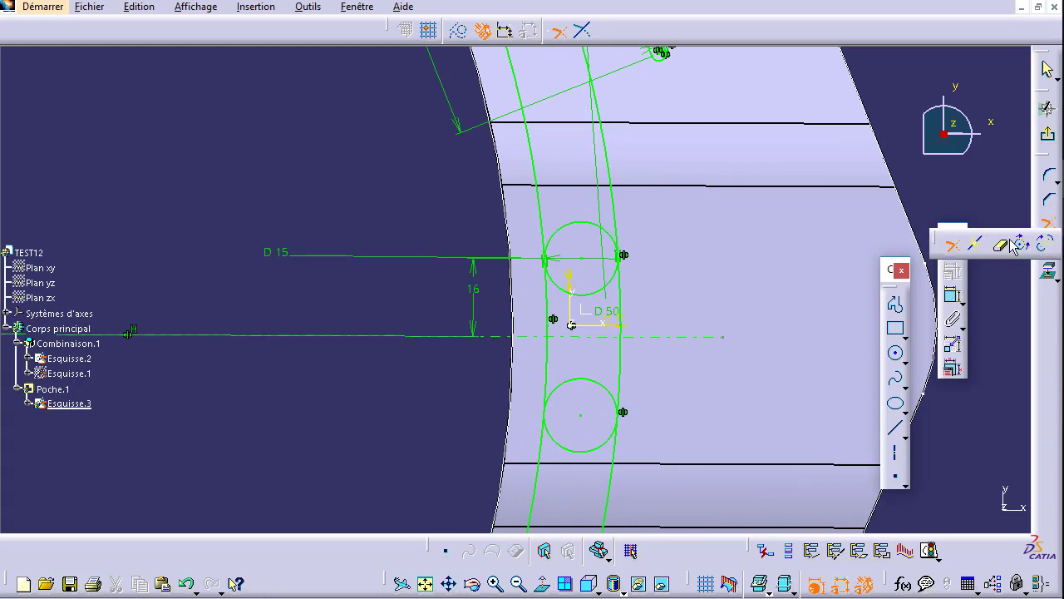
pyautogui.click(1000, 247)
pyautogui.moveTo(527, 312); pyautogui.dragTo(506, 259, button='middle')
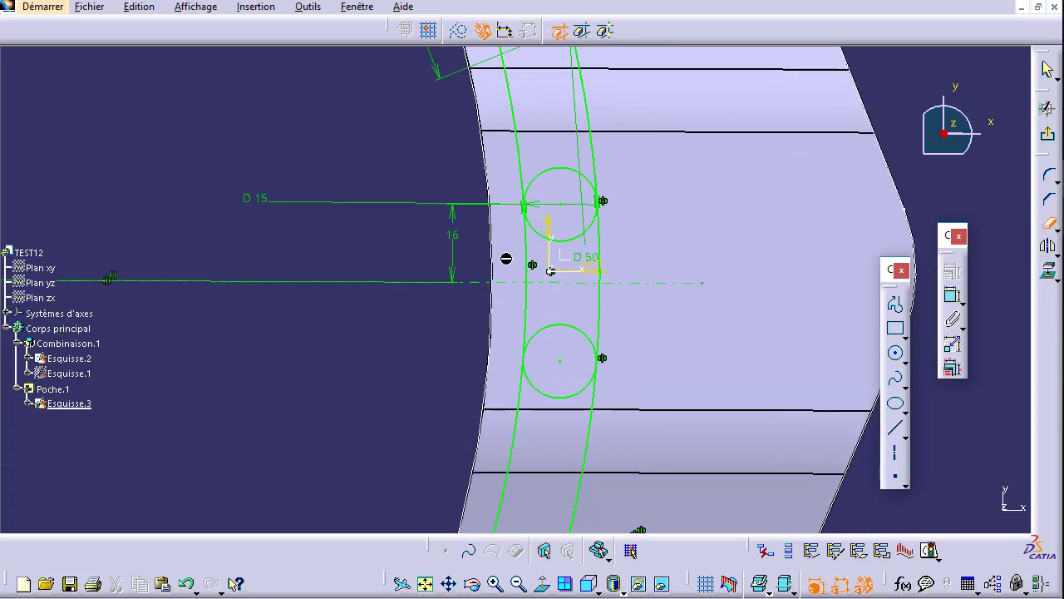
pyautogui.click(520, 166)
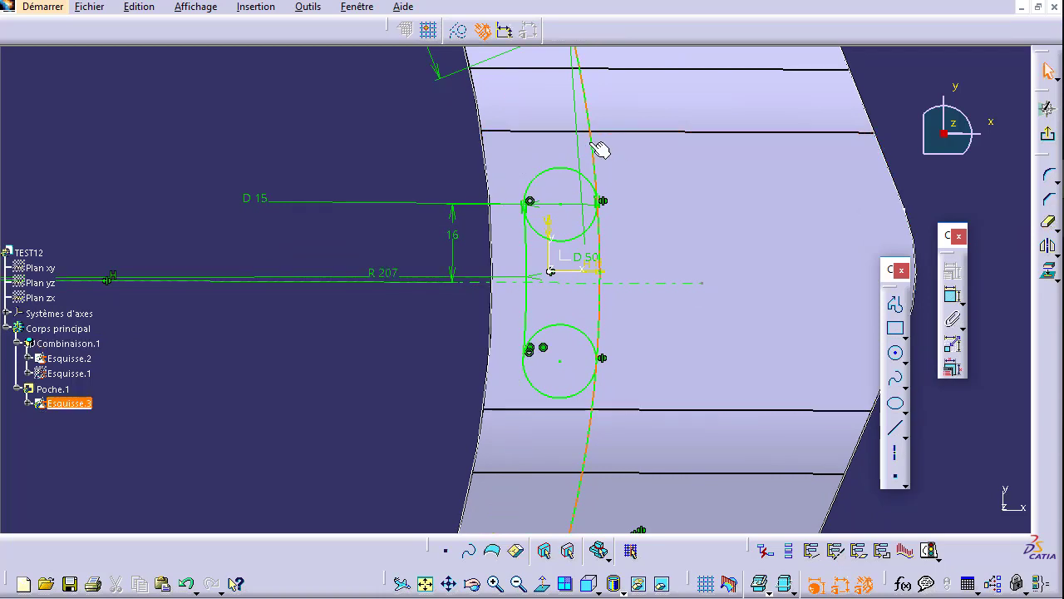
pyautogui.click(1050, 226)
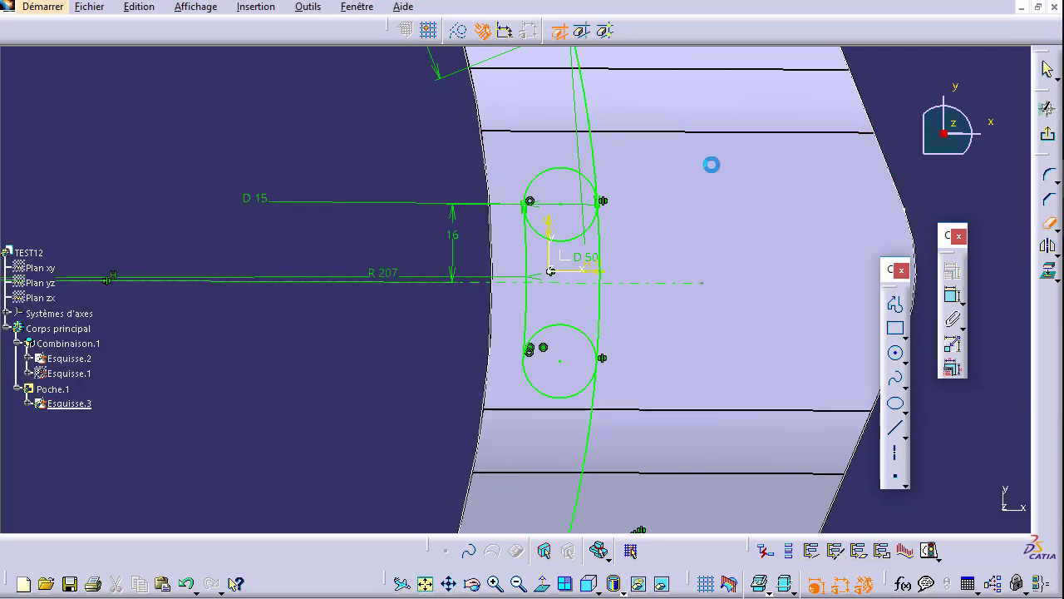
pyautogui.click(591, 152)
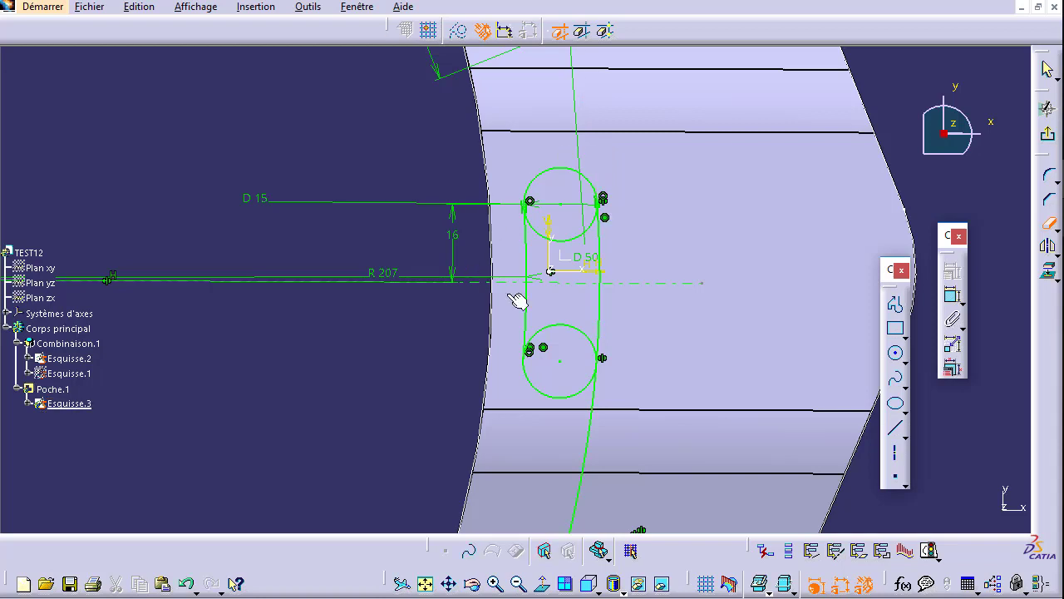
pyautogui.click(597, 413)
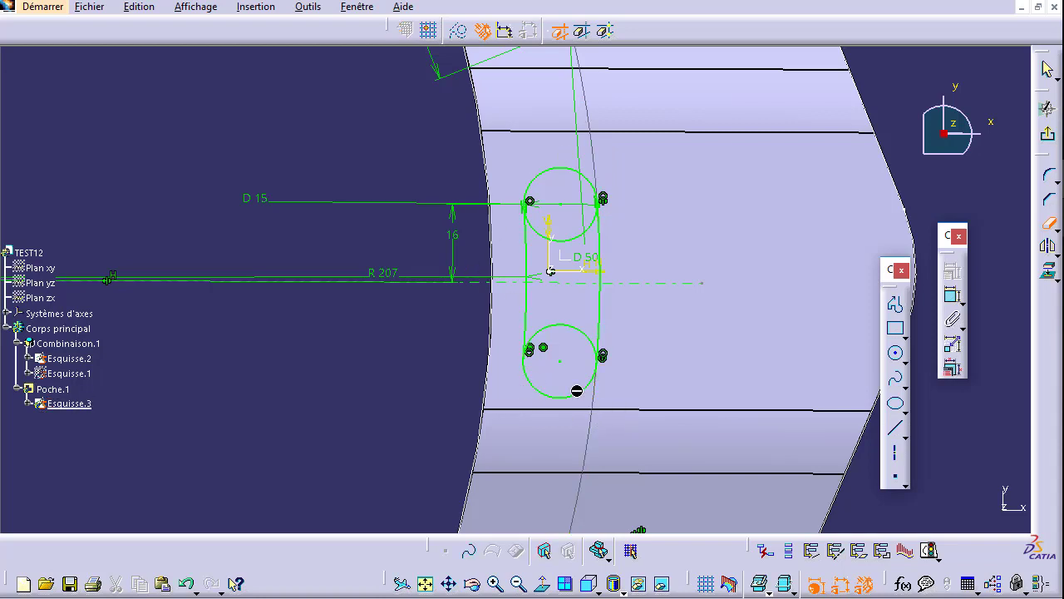
# Trim away the inner halves of both circles to close the slot outline.
pyautogui.click(557, 327)
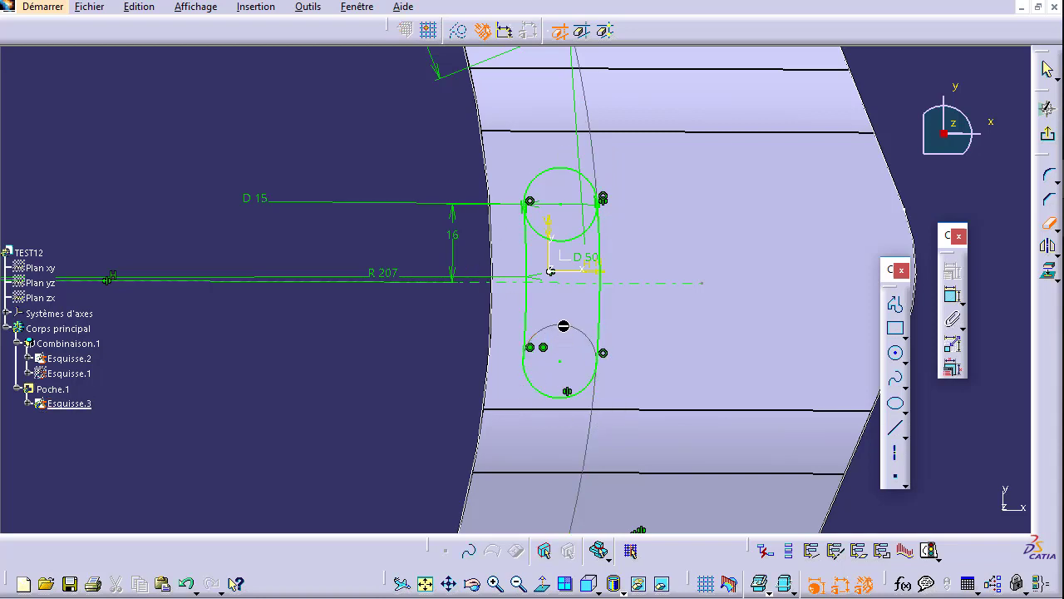
pyautogui.click(542, 236)
pyautogui.moveTo(402, 144)
pyautogui.mouseDown(button='middle')
pyautogui.moveTo(478, 268)
pyautogui.moveTo(474, 453)
pyautogui.mouseUp(button='middle')
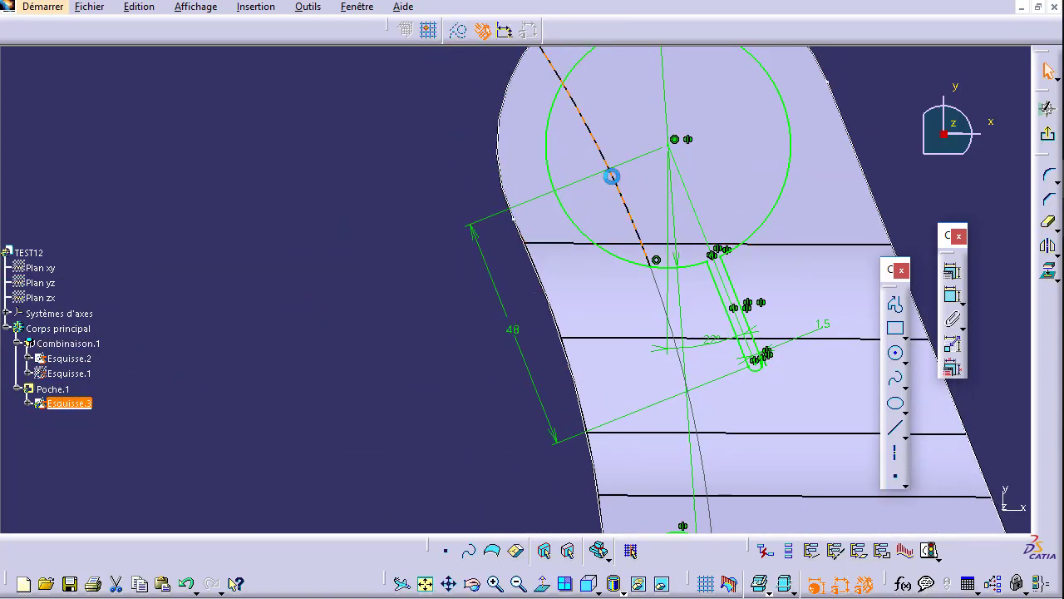
pyautogui.scroll(-3, 613, 211)
pyautogui.moveTo(574, 248)
pyautogui.mouseDown(button='middle')
pyautogui.moveTo(566, 177)
pyautogui.moveTo(606, 311)
pyautogui.mouseUp(button='middle')
pyautogui.scroll(2, 610, 332)
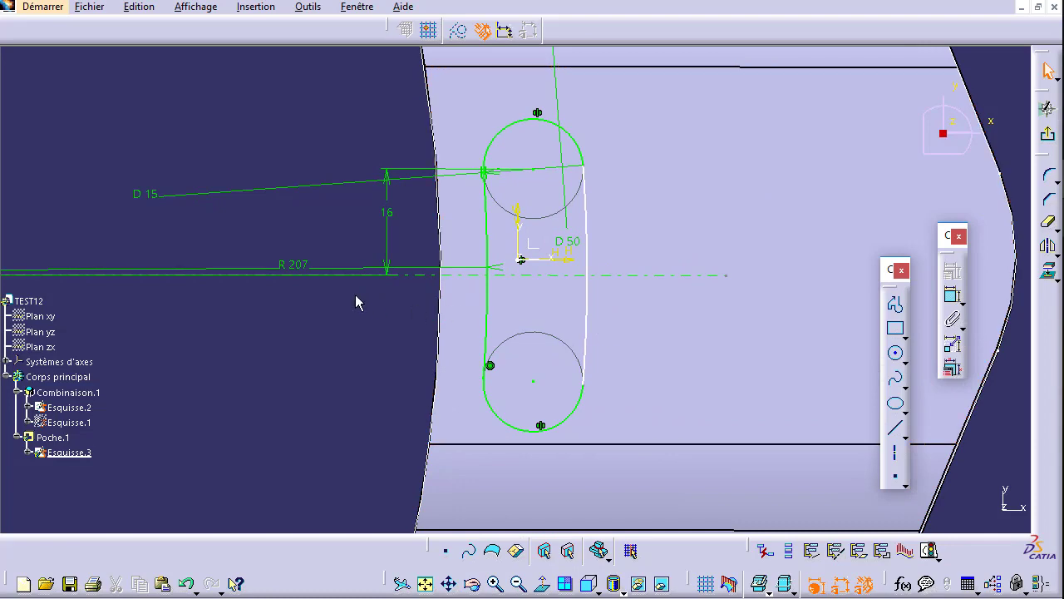
pyautogui.moveTo(496, 233)
pyautogui.mouseDown(button='middle')
pyautogui.moveTo(474, 415)
pyautogui.moveTo(509, 333)
pyautogui.mouseUp(button='middle')
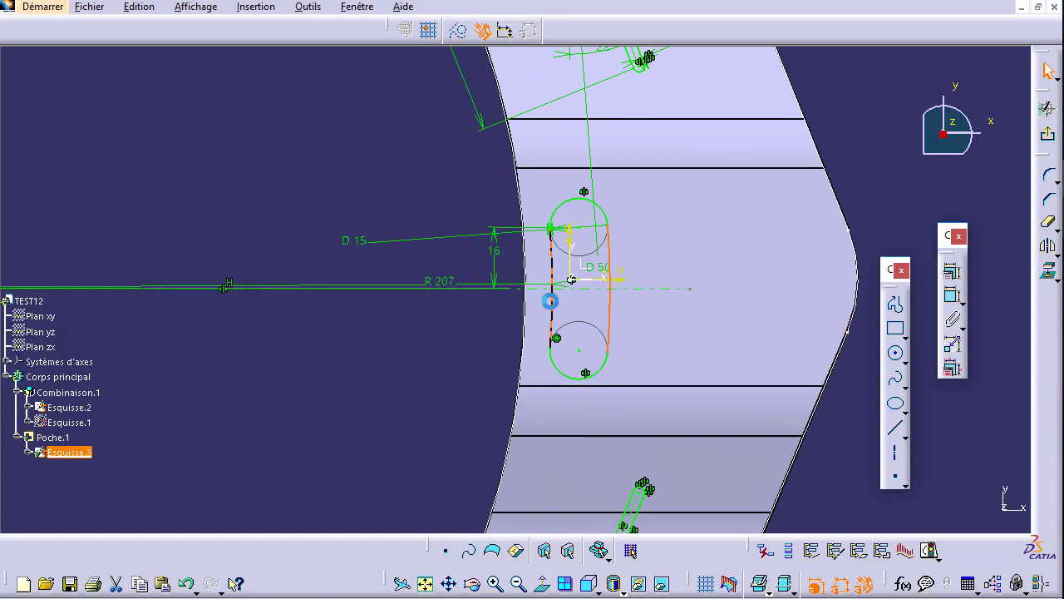
# Apply a concentricity constraint to the selected slot curves.
pyautogui.click(953, 274)
pyautogui.click(935, 240)
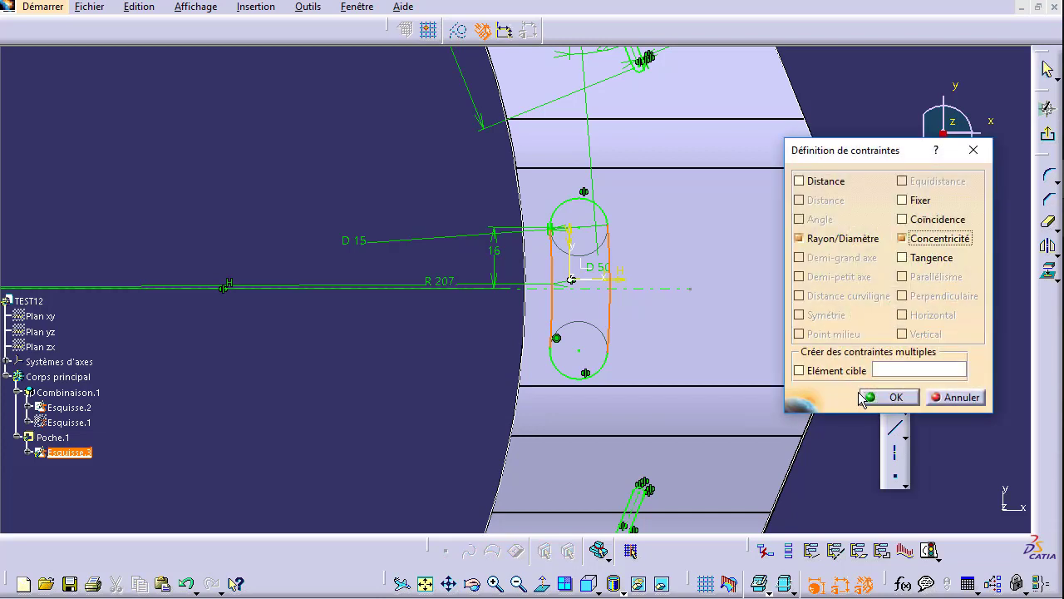
pyautogui.click(886, 396)
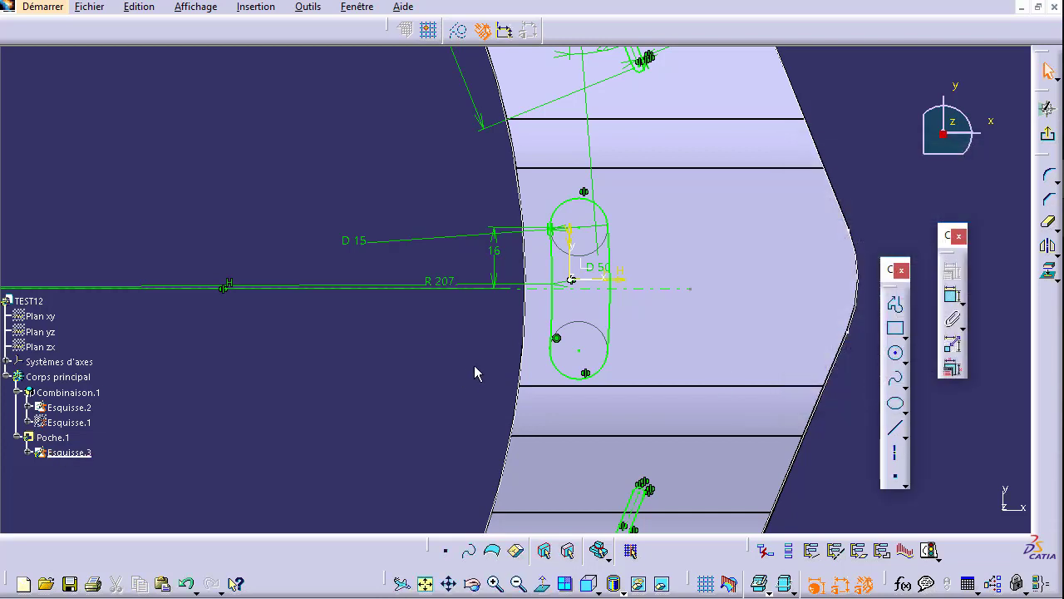
# Run Sketch Analysis to confirm the contours are closed, then close it.
pyautogui.click(312, 9)
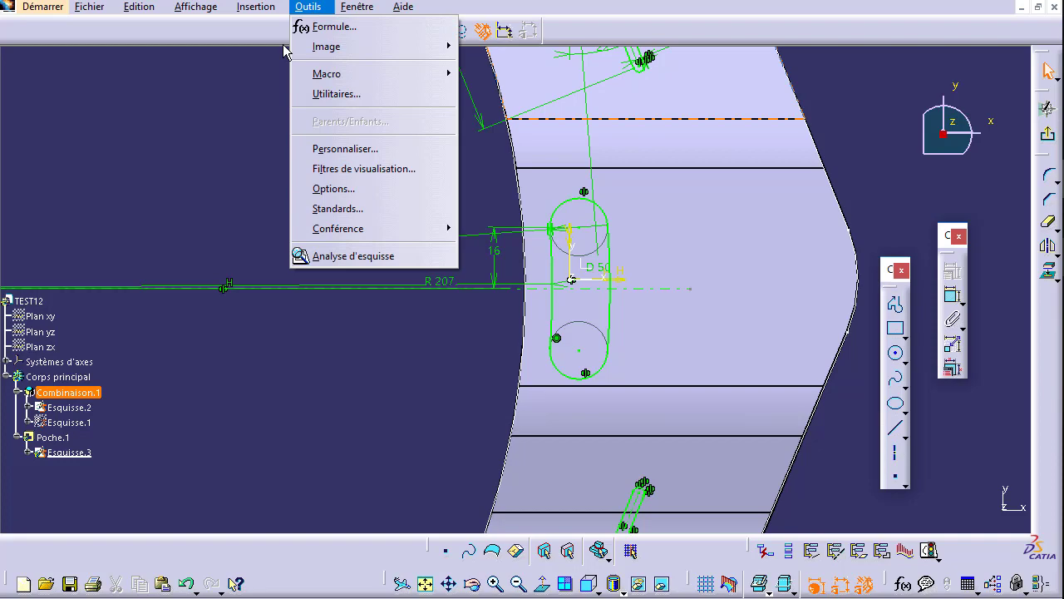
pyautogui.click(349, 254)
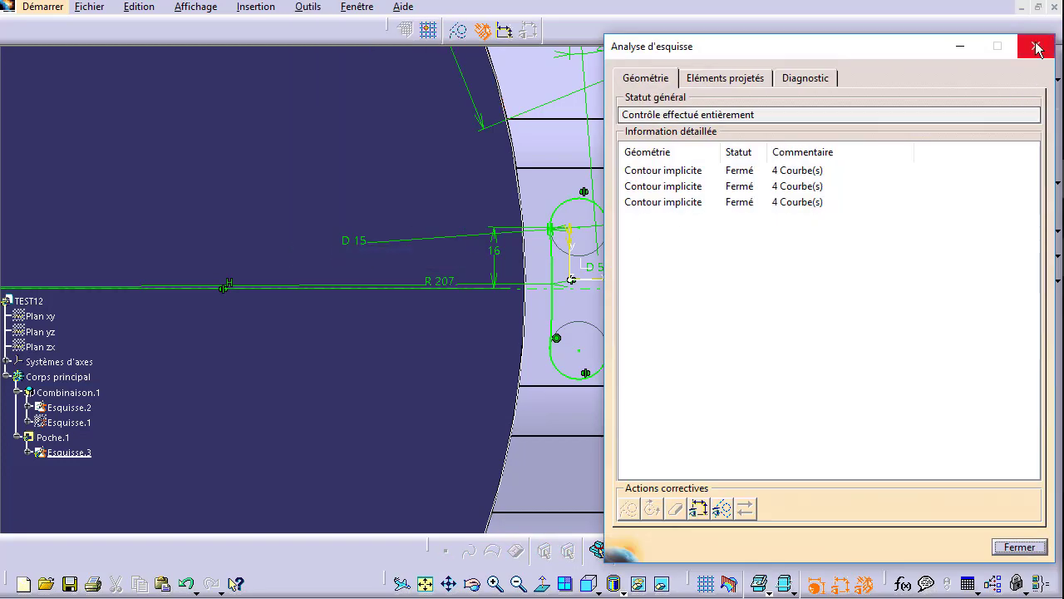
pyautogui.click(1036, 46)
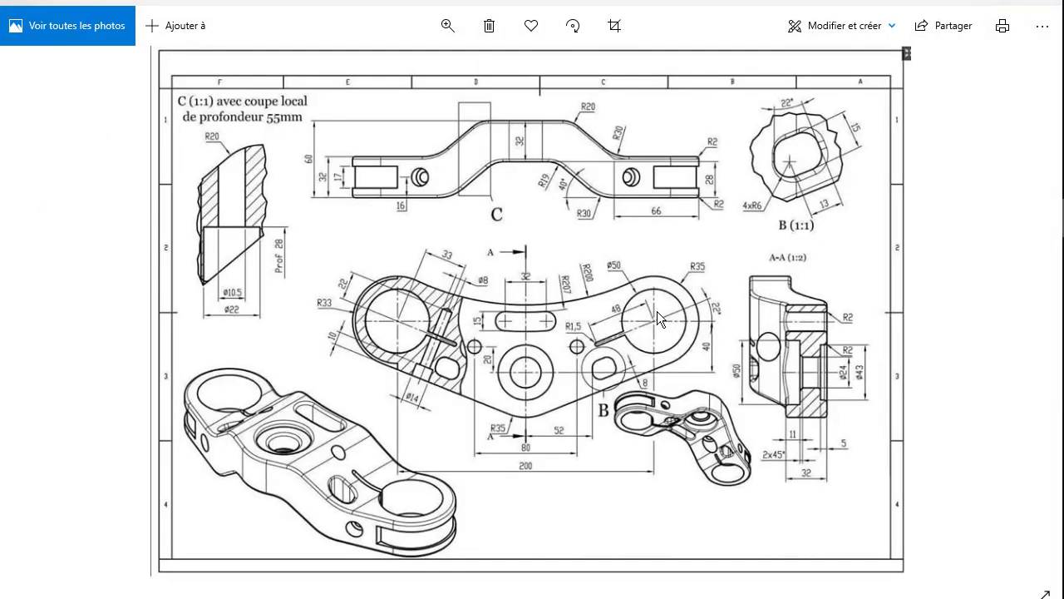
# Zoom and pan the reference drawing to inspect the top and side views.
pyautogui.scroll(1, 656, 310)
pyautogui.scroll(3, 620, 308)
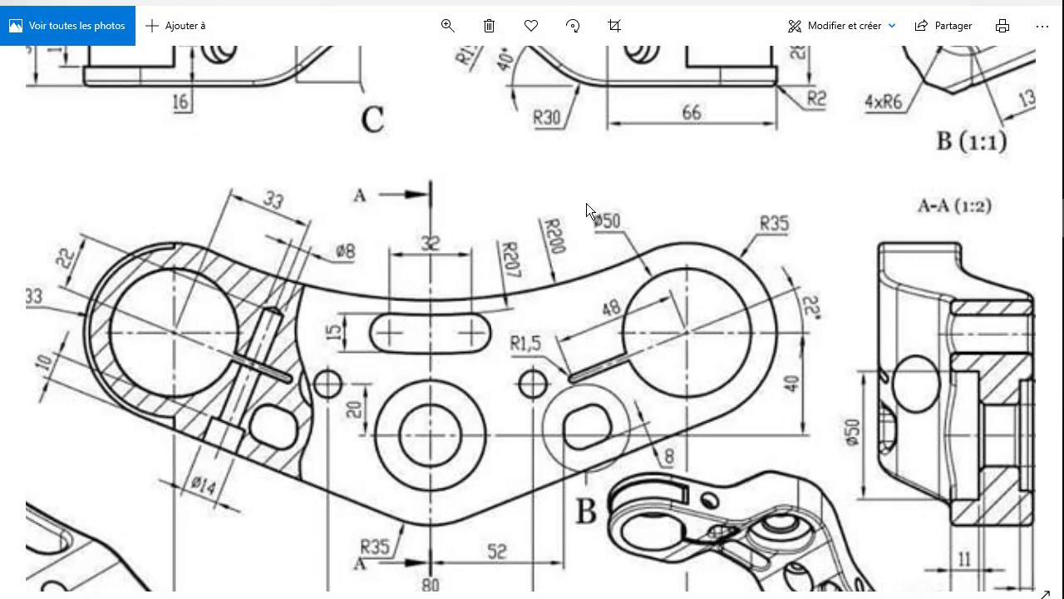
pyautogui.moveTo(586, 203); pyautogui.dragTo(551, 473)
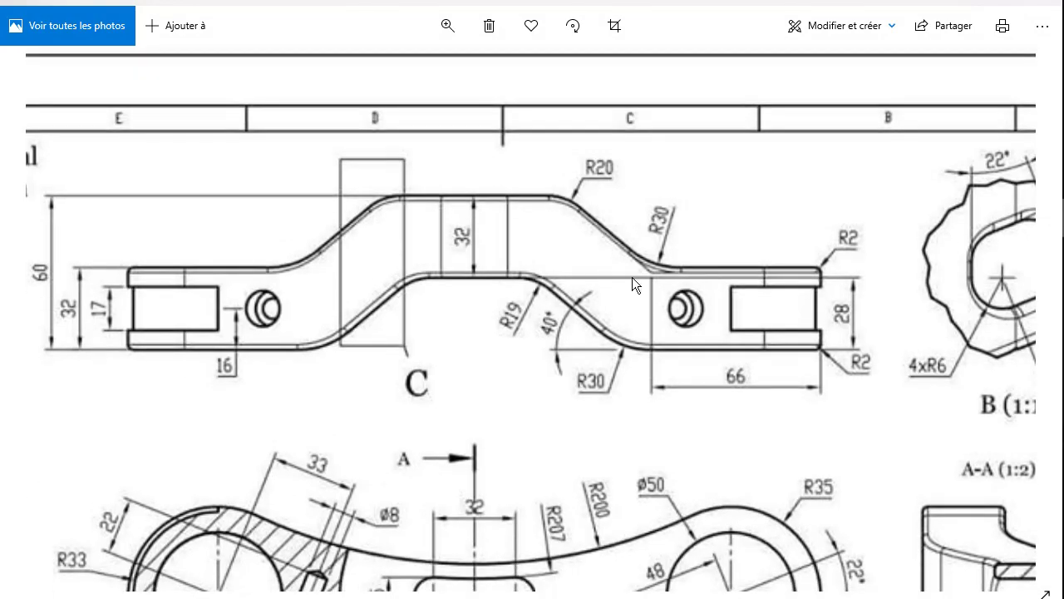
pyautogui.moveTo(631, 277); pyautogui.dragTo(372, 135)
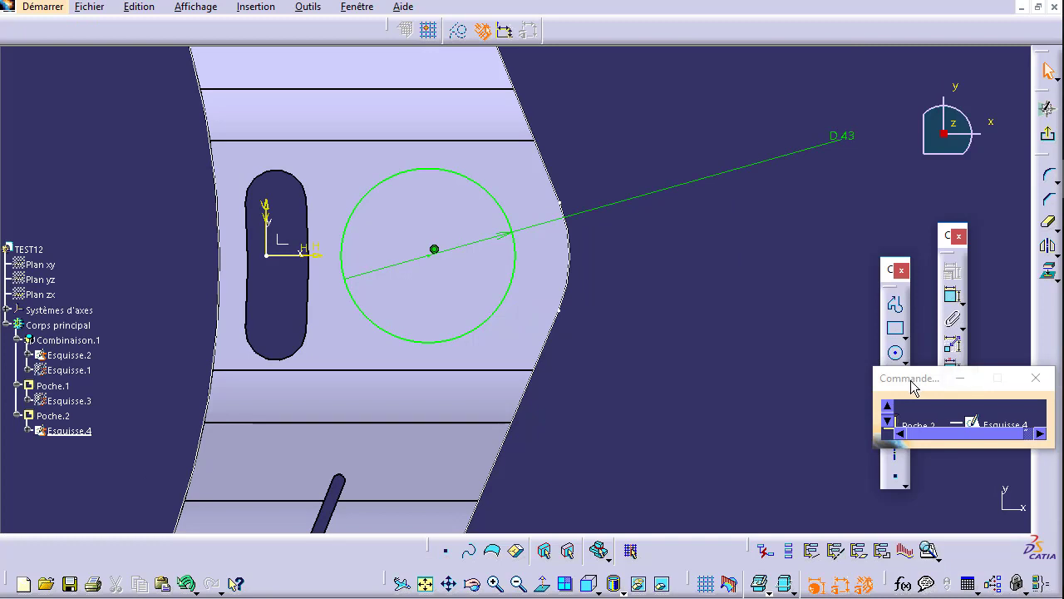
# Draw a circle concentric inside the D43 circle and dimension it to diameter 24.
pyautogui.moveTo(911, 381); pyautogui.dragTo(923, 446)
pyautogui.click(895, 353)
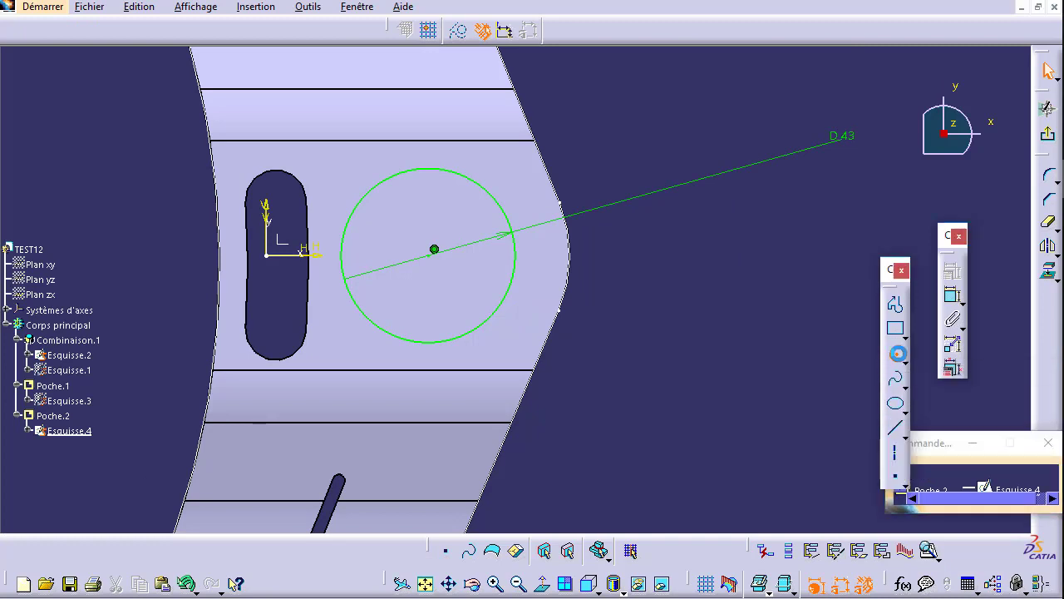
pyautogui.click(431, 264)
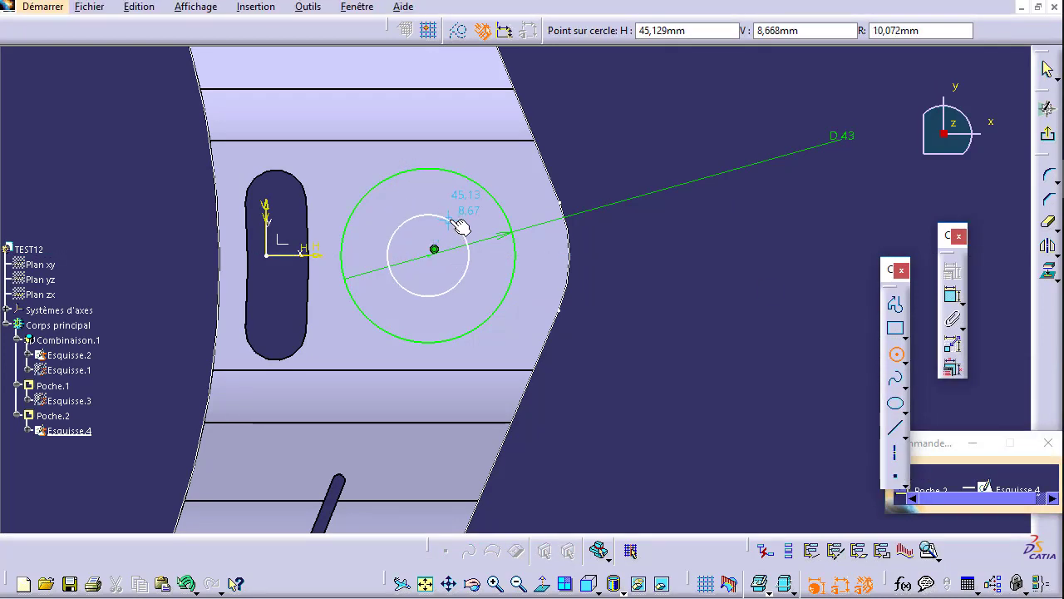
pyautogui.click(457, 224)
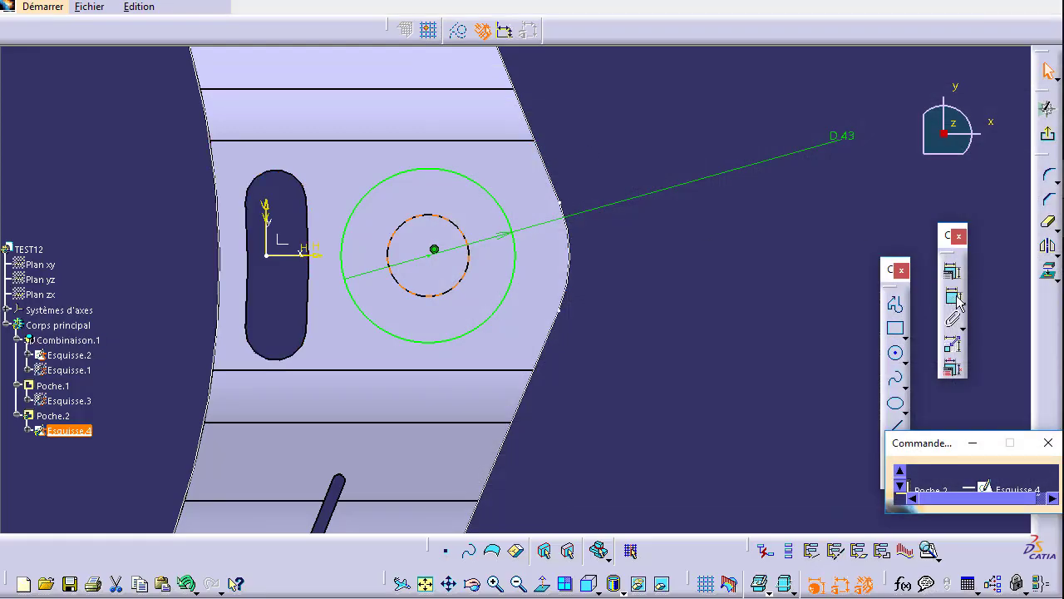
pyautogui.click(952, 271)
pyautogui.click(459, 235)
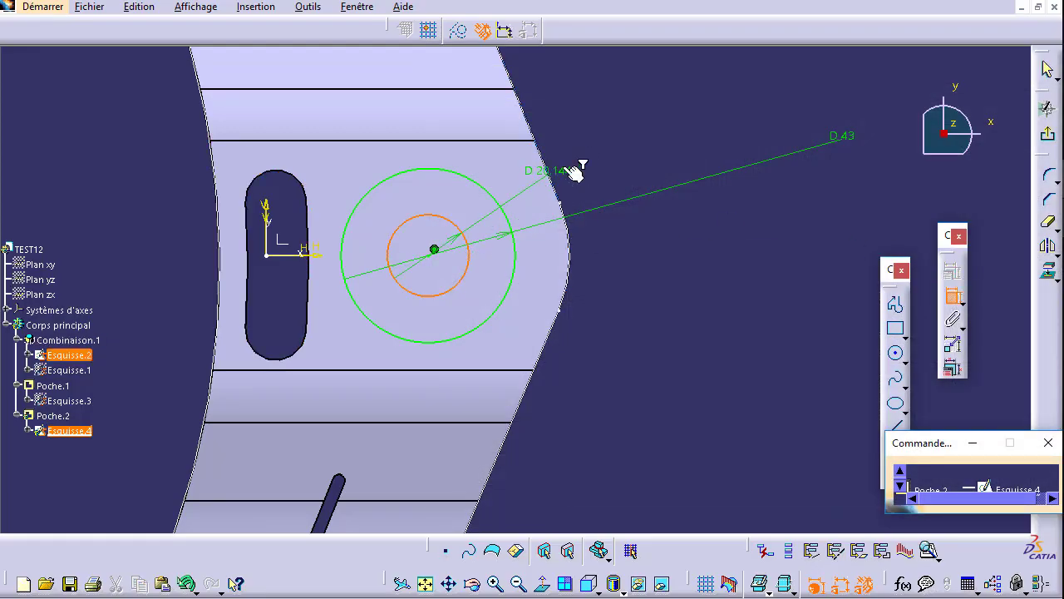
pyautogui.click(603, 156)
pyautogui.doubleClick(599, 154)
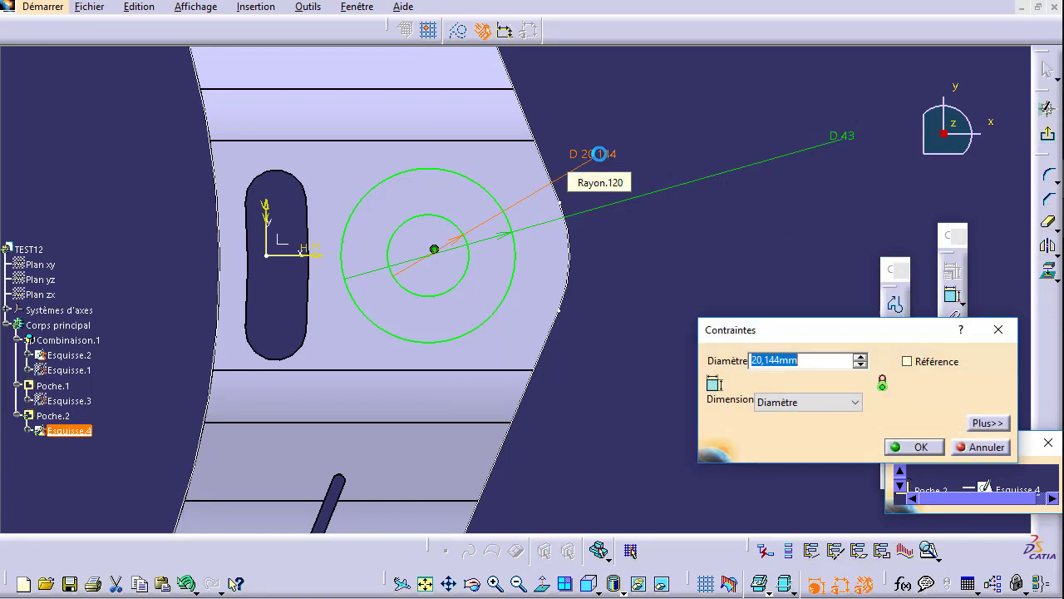
pyautogui.write('24')
pyautogui.press('Return')
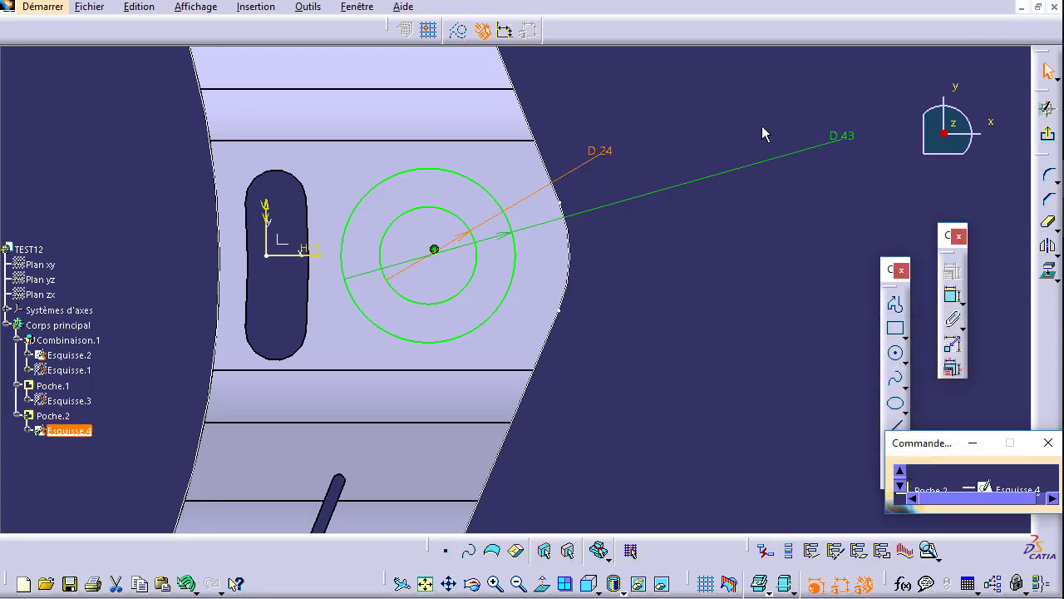
# Check the reference drawing, then return to the CATIA sketch.
pyautogui.hotkey('alt', 'Tab')
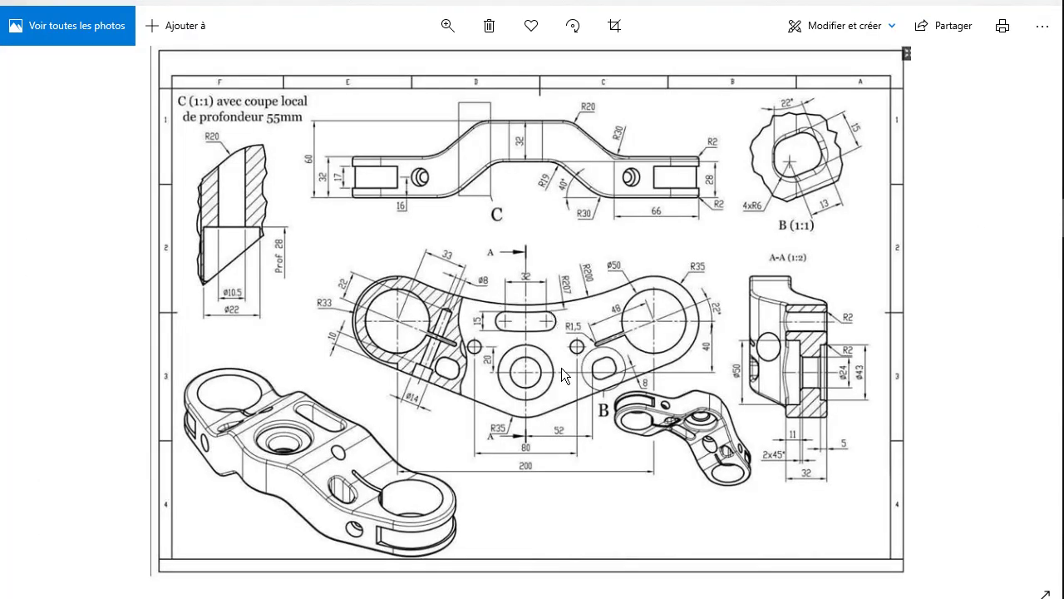
pyautogui.scroll(3, 767, 368)
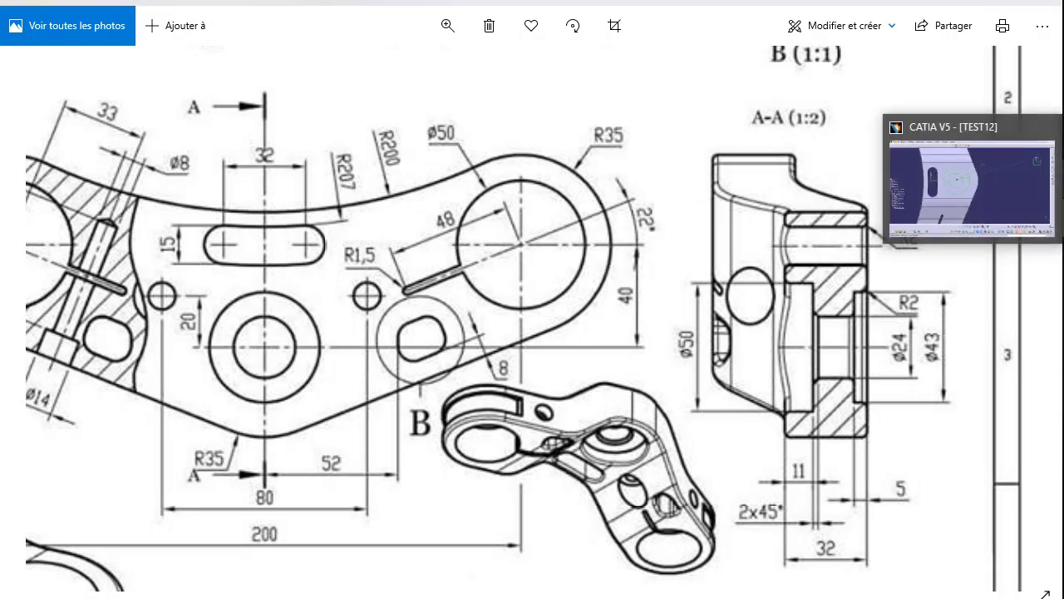
pyautogui.click(970, 182)
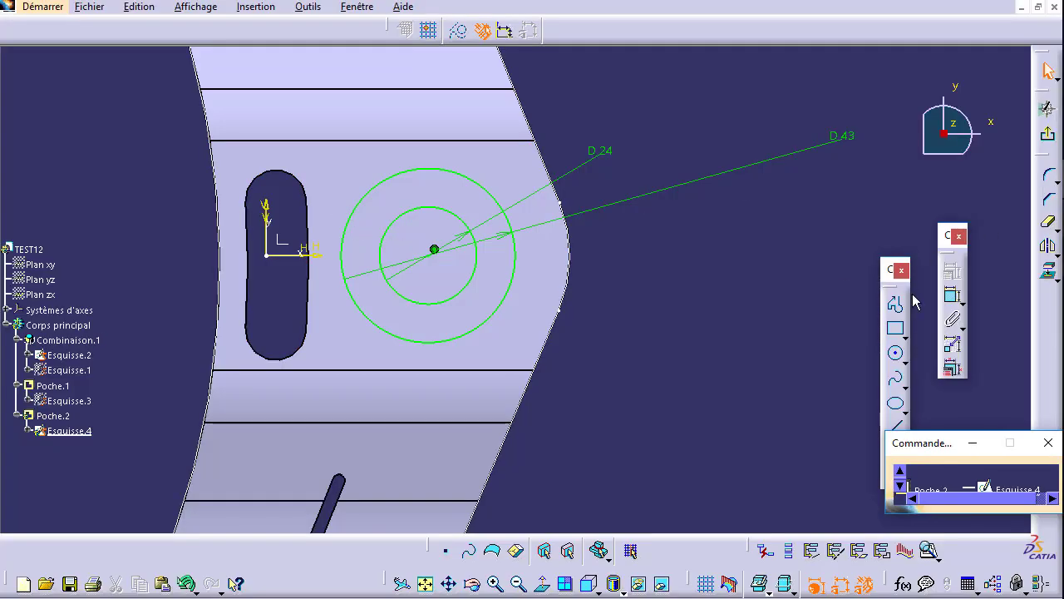
# Draw a third concentric circle outside the D43 circle and dimension it to diameter 50.
pyautogui.click(896, 355)
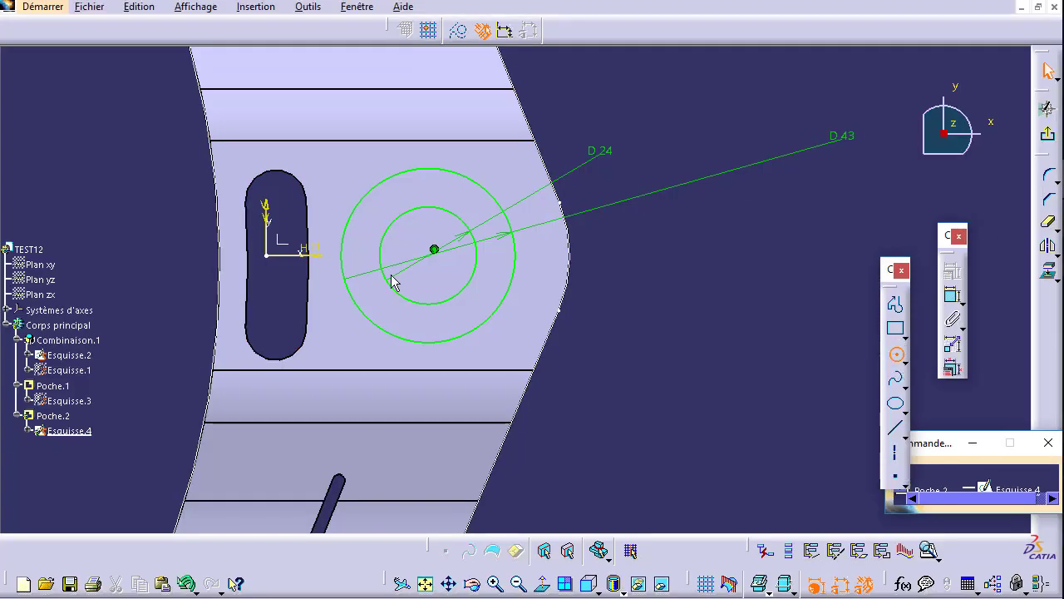
pyautogui.click(433, 250)
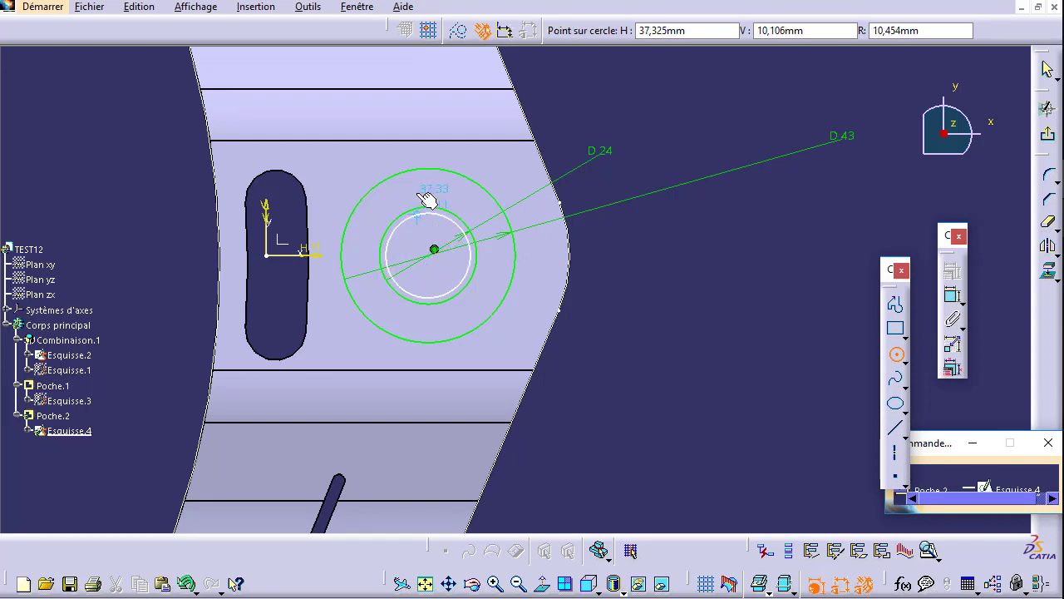
pyautogui.click(425, 148)
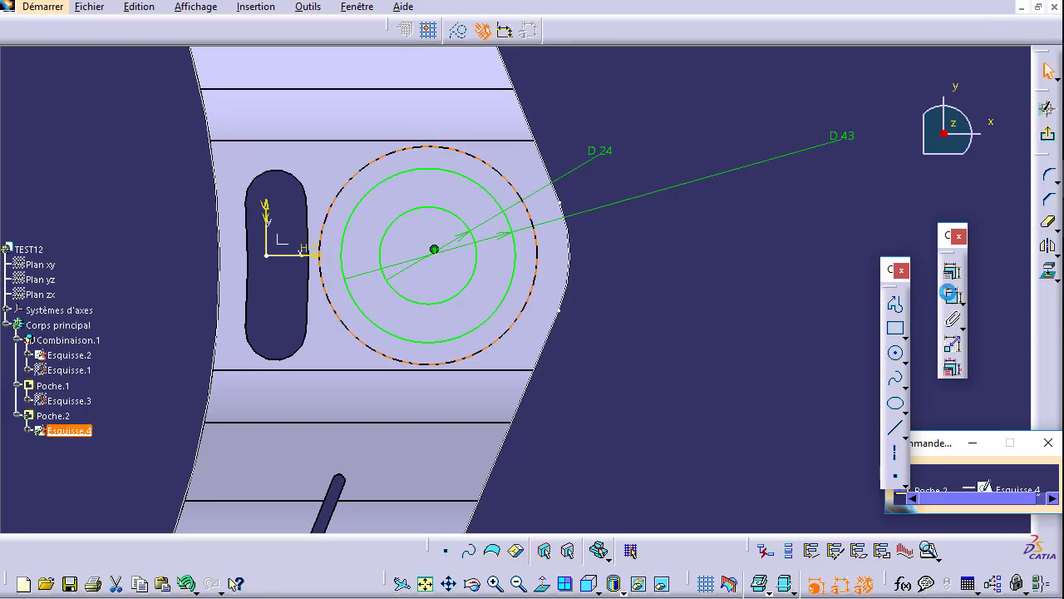
pyautogui.click(949, 293)
pyautogui.doubleClick(778, 225)
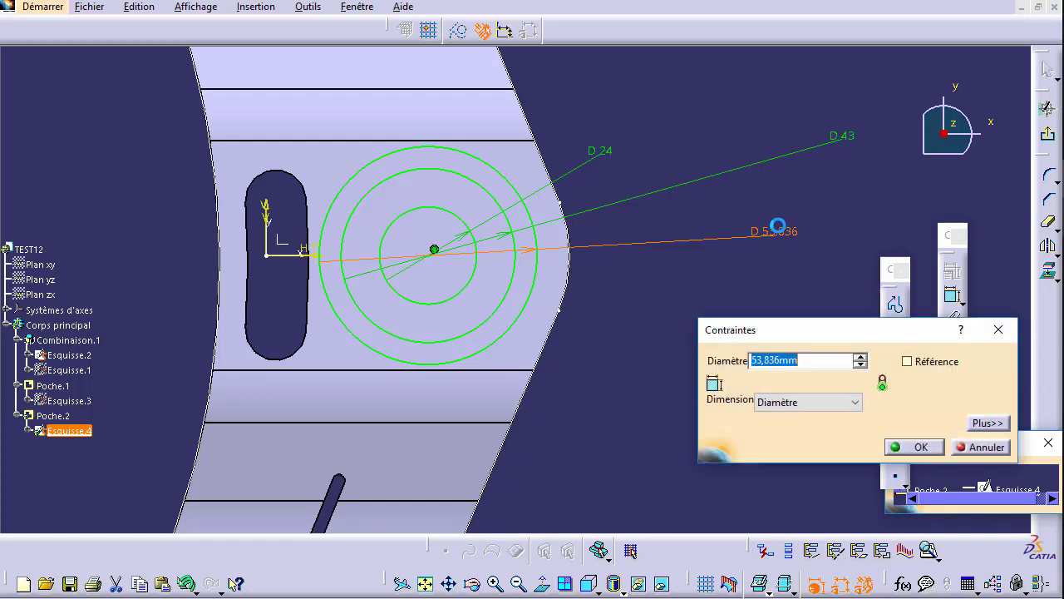
pyautogui.write('50')
pyautogui.press('Return')
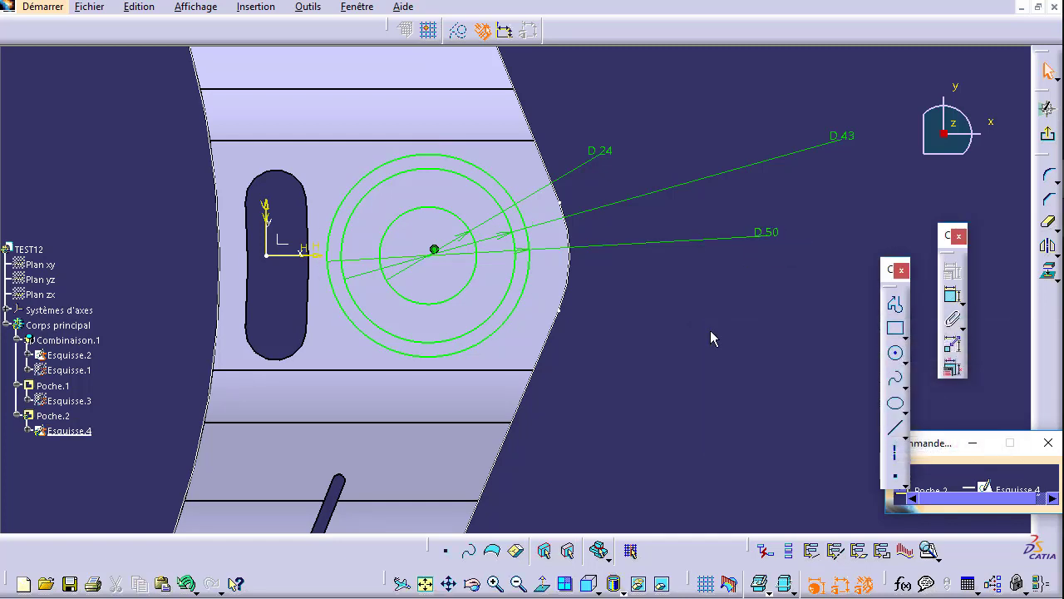
pyautogui.hotkey('alt', 'Tab')
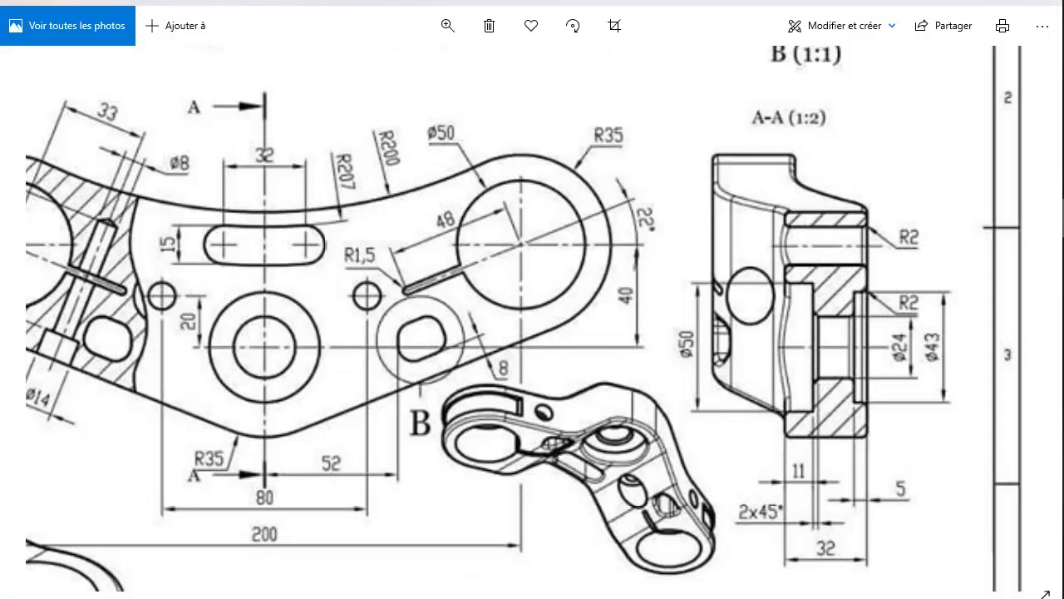
pyautogui.hotkey('alt', 'Tab')
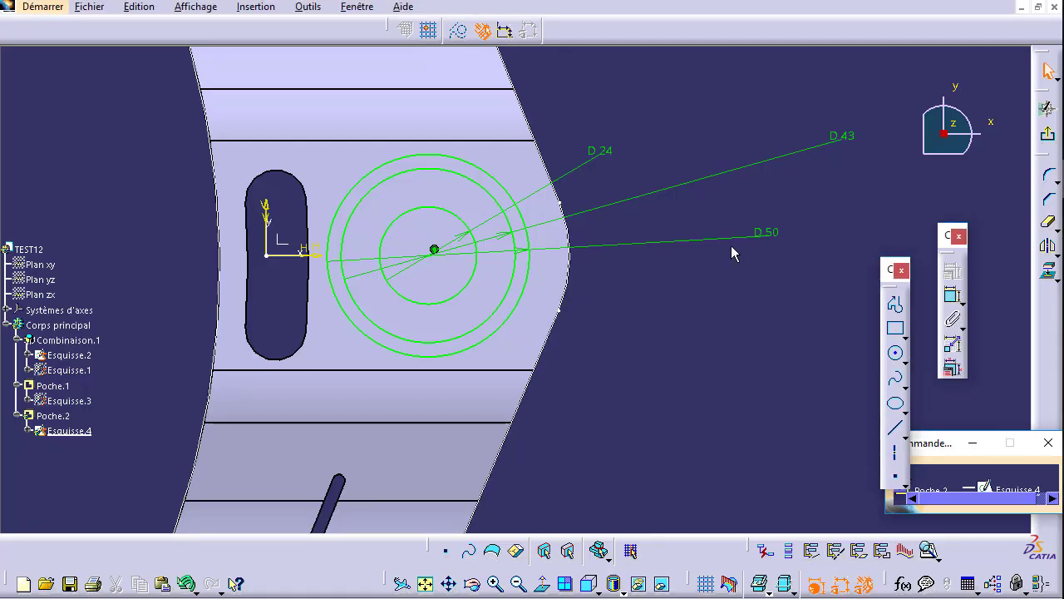
# Leave the sketch and start a multi-pocket, cutting the central Ø24 domain 32 mm deep.
pyautogui.click(1048, 134)
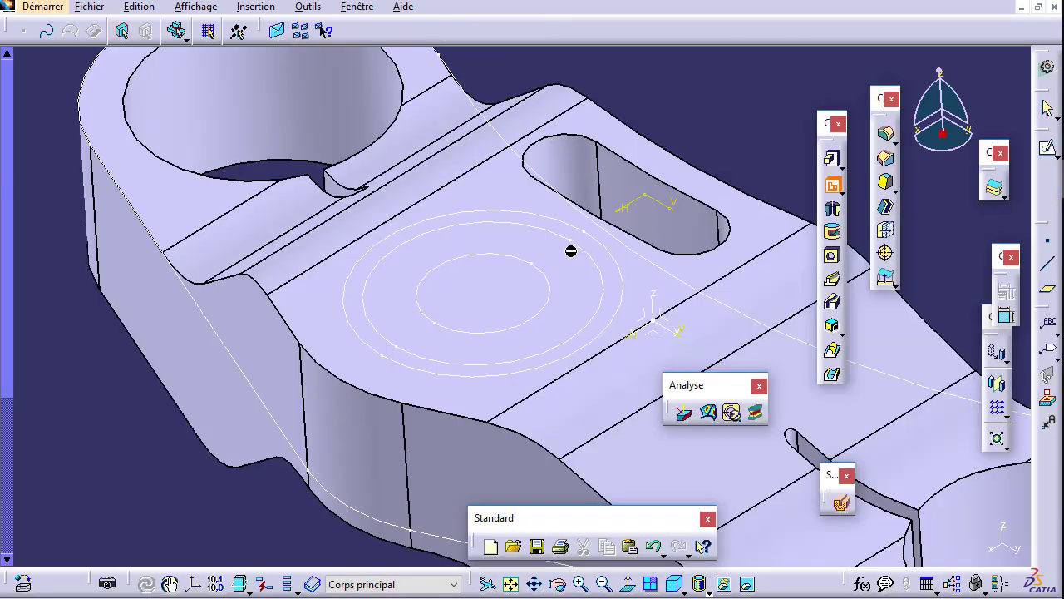
pyautogui.click(583, 248)
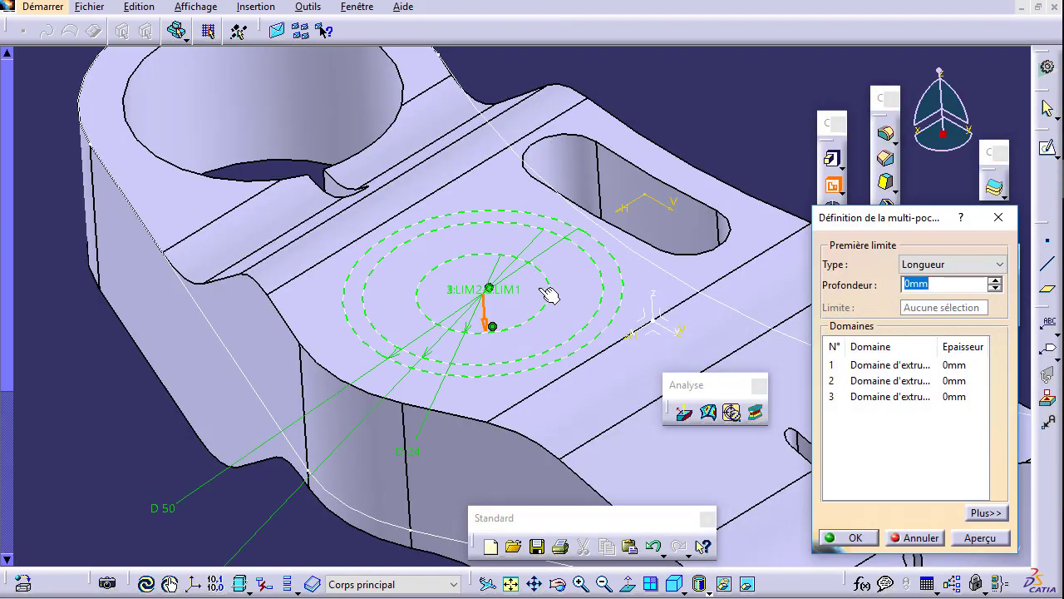
pyautogui.click(891, 380)
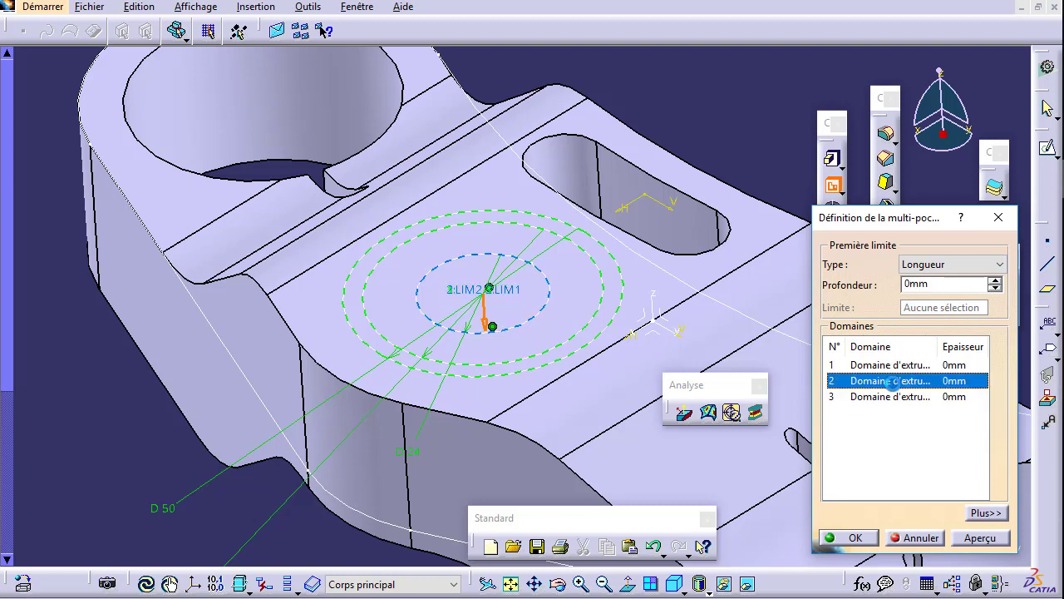
pyautogui.moveTo(937, 283); pyautogui.dragTo(857, 286)
pyautogui.write('32')
pyautogui.click(974, 538)
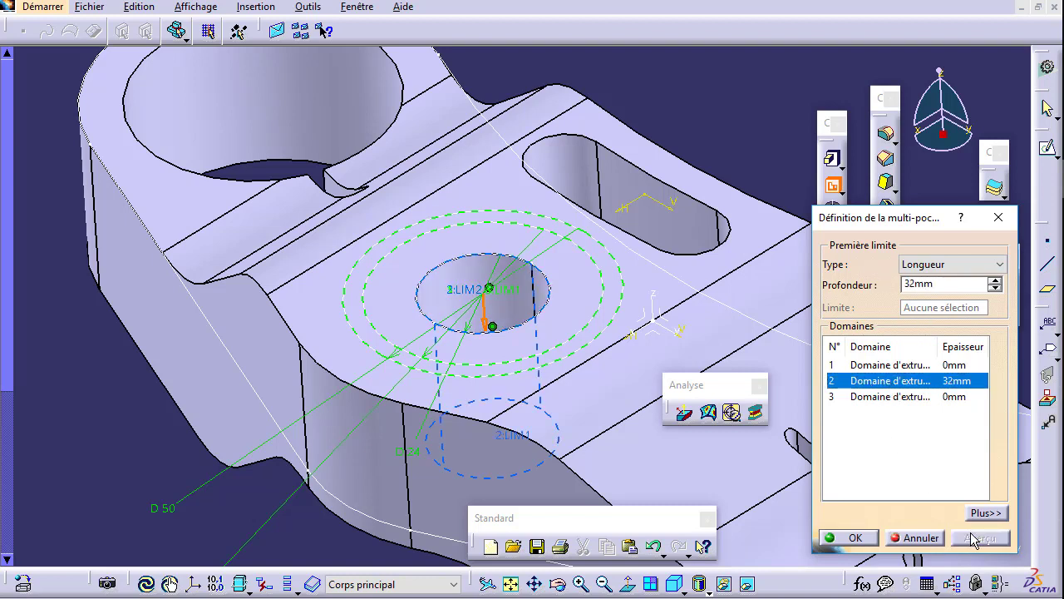
# Set the surrounding ring domain to 5 mm deep and create the multi-pocket.
pyautogui.click(879, 397)
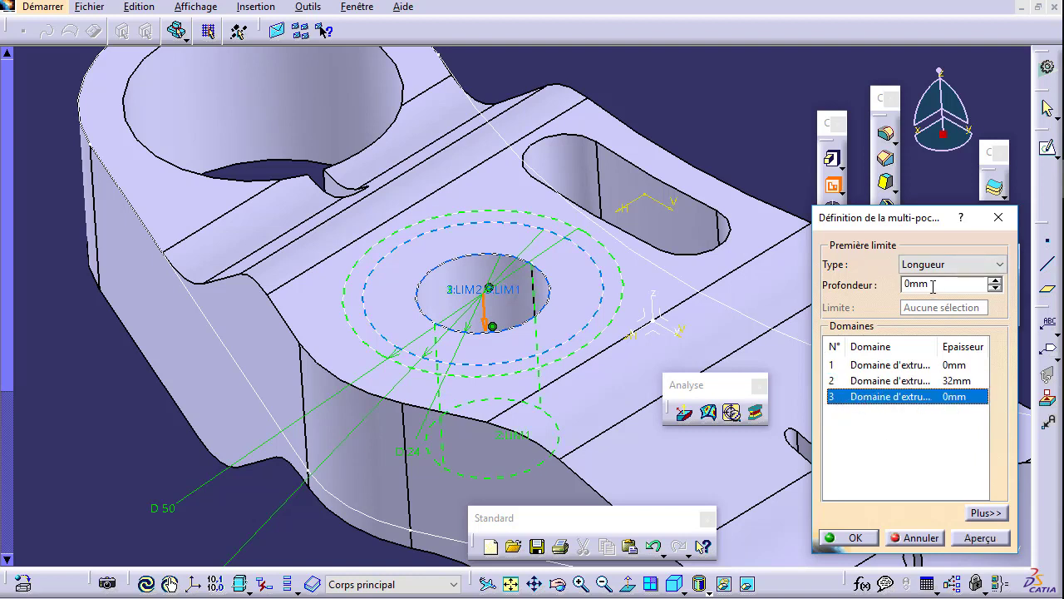
pyautogui.moveTo(933, 286); pyautogui.dragTo(898, 285)
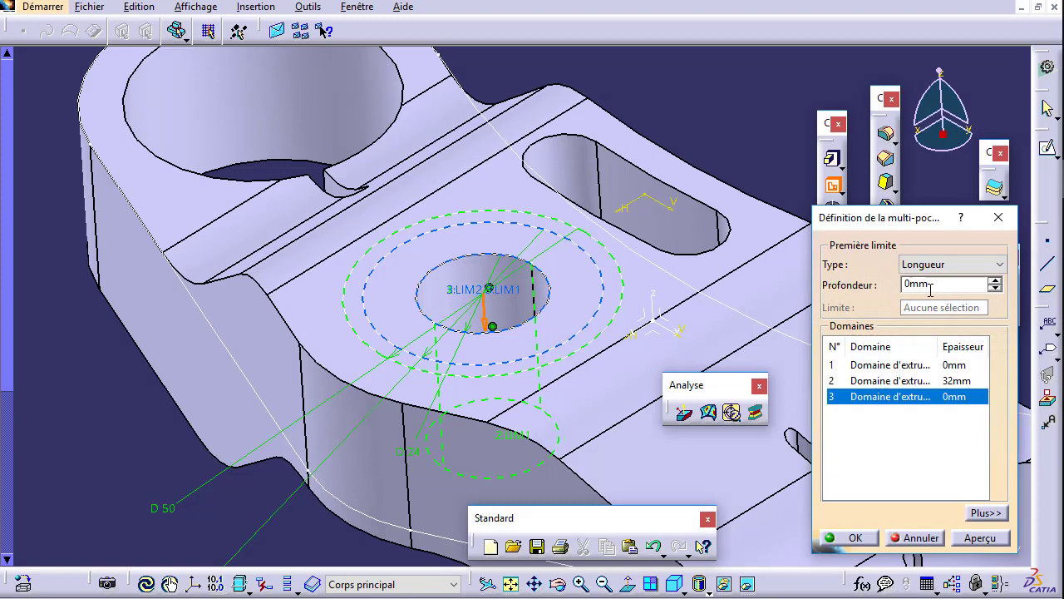
pyautogui.moveTo(931, 286); pyautogui.dragTo(878, 281)
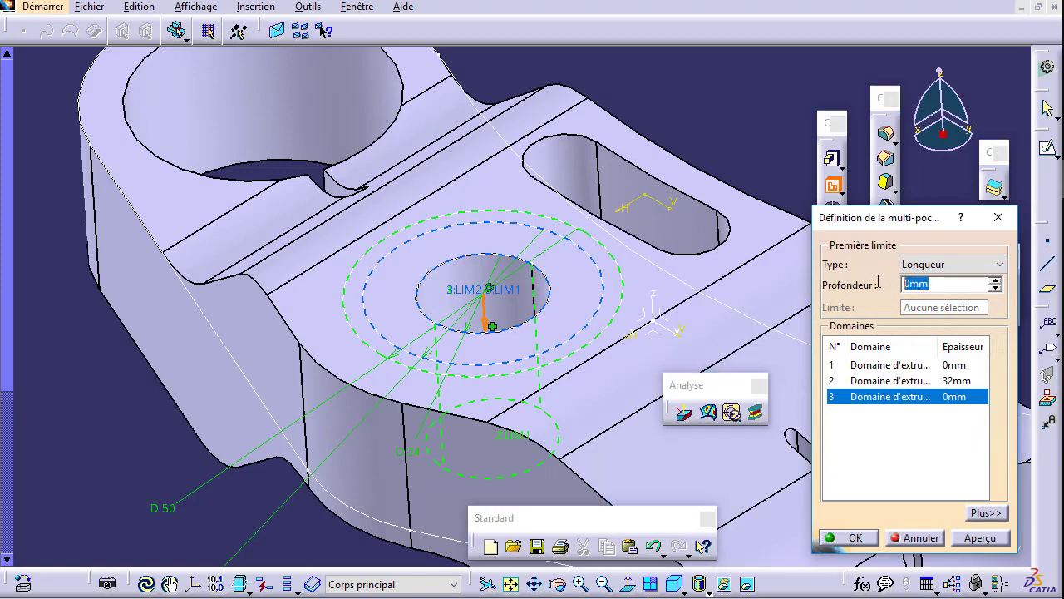
pyautogui.write('5')
pyautogui.click(980, 537)
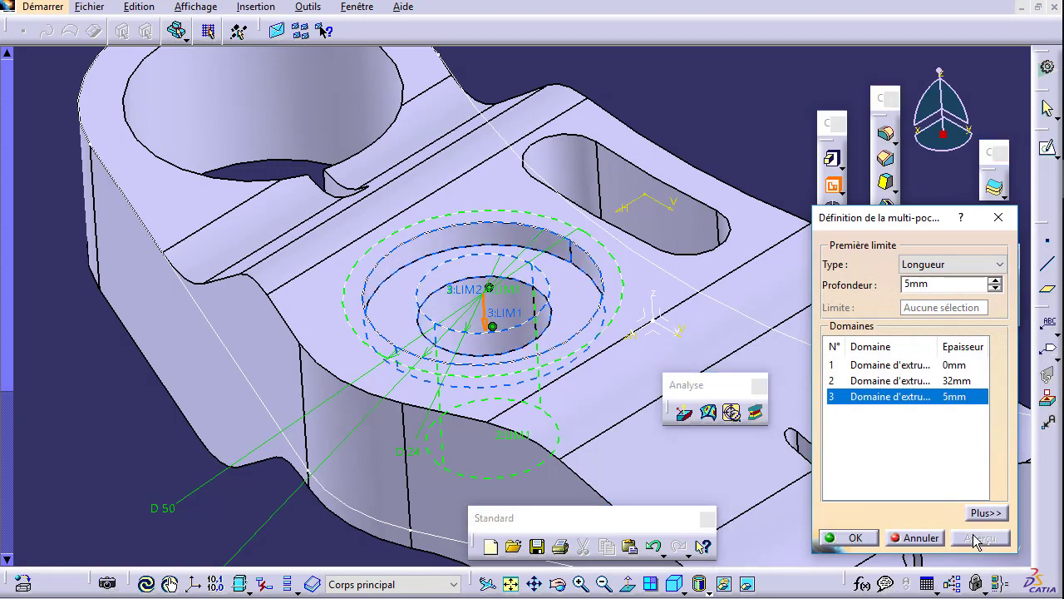
pyautogui.click(856, 537)
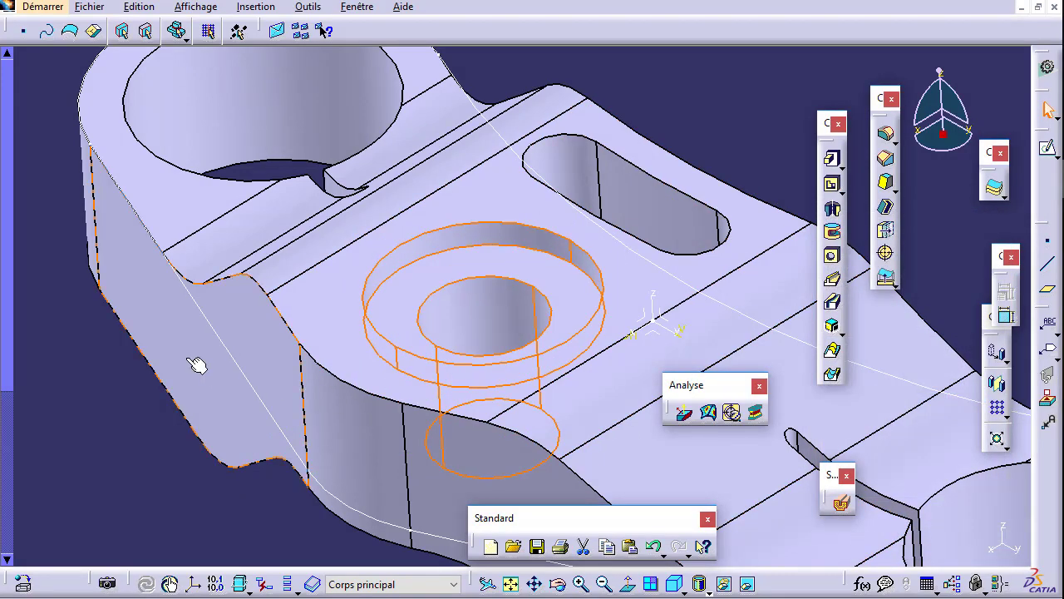
# Reopen the multi-pocket and set the outermost domain's depth to 34 mm.
pyautogui.doubleClick(399, 308)
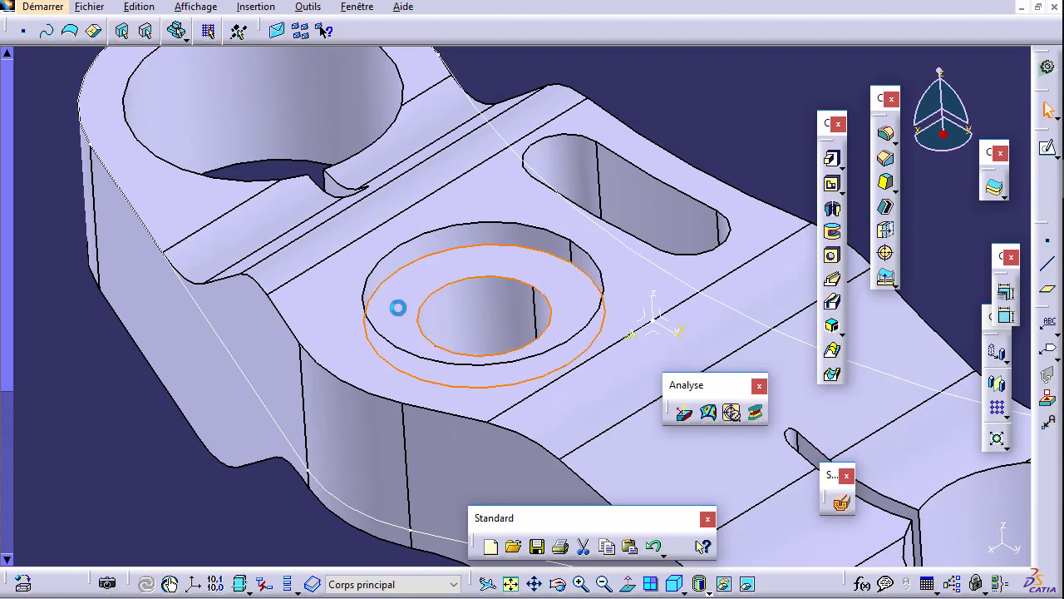
pyautogui.click(890, 397)
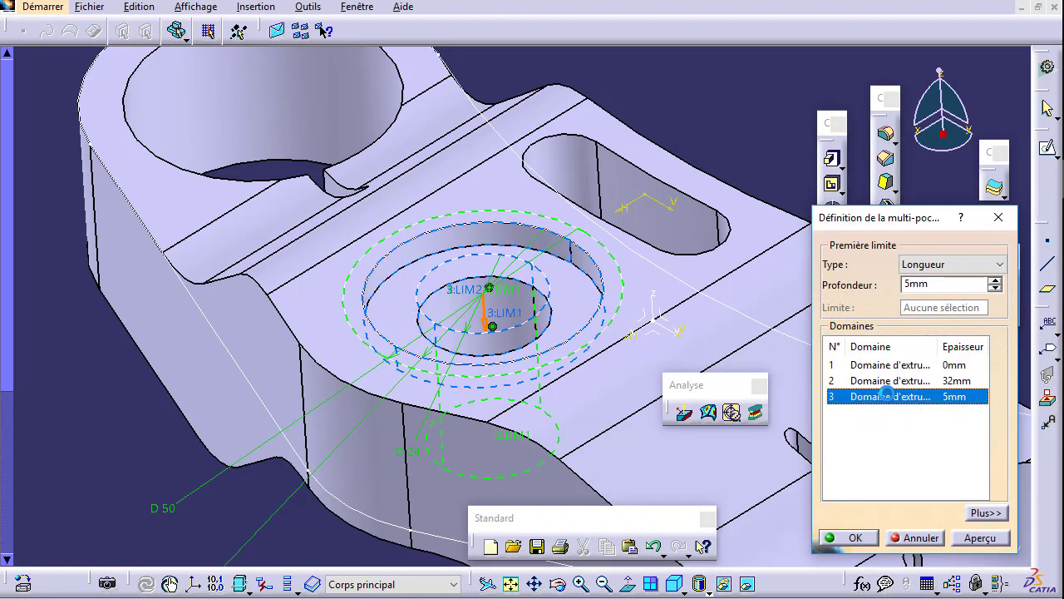
pyautogui.moveTo(352, 306)
pyautogui.mouseDown(button='middle')
pyautogui.moveTo(477, 327)
pyautogui.moveTo(422, 297)
pyautogui.mouseUp(button='middle')
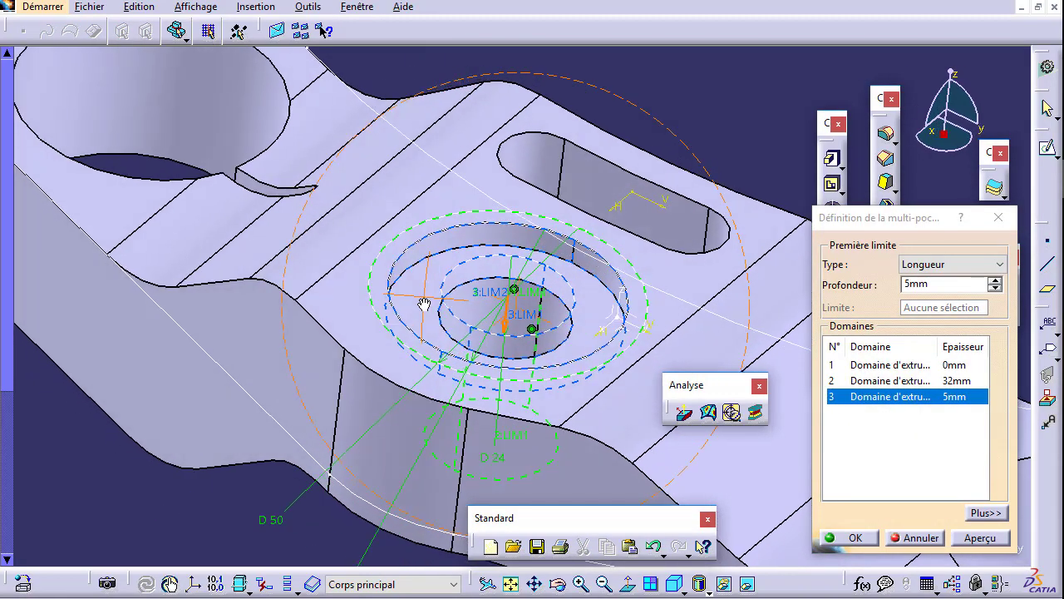
pyautogui.click(913, 368)
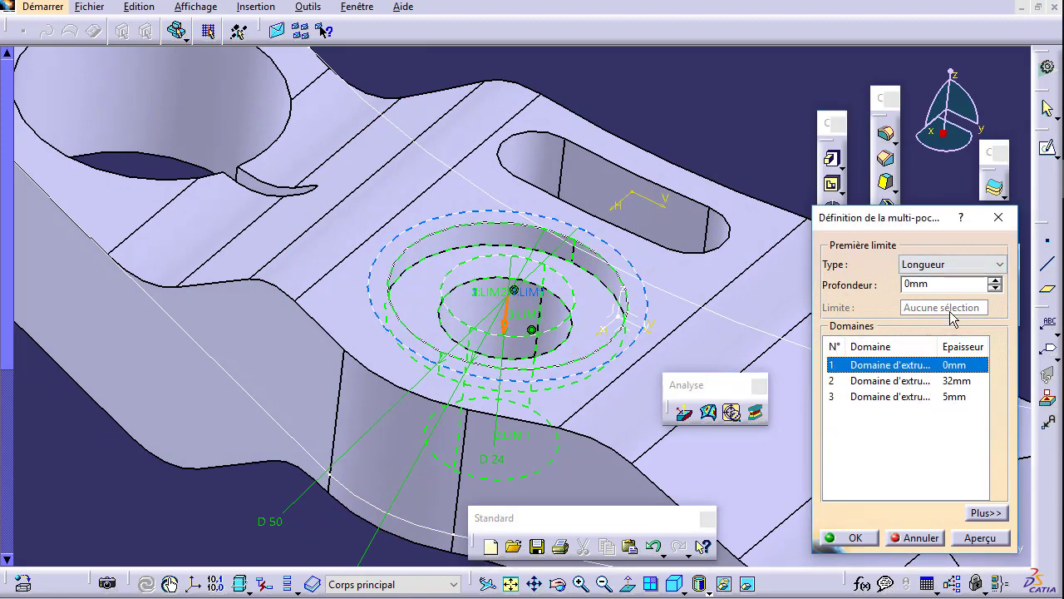
pyautogui.click(995, 281)
pyautogui.click(995, 281)
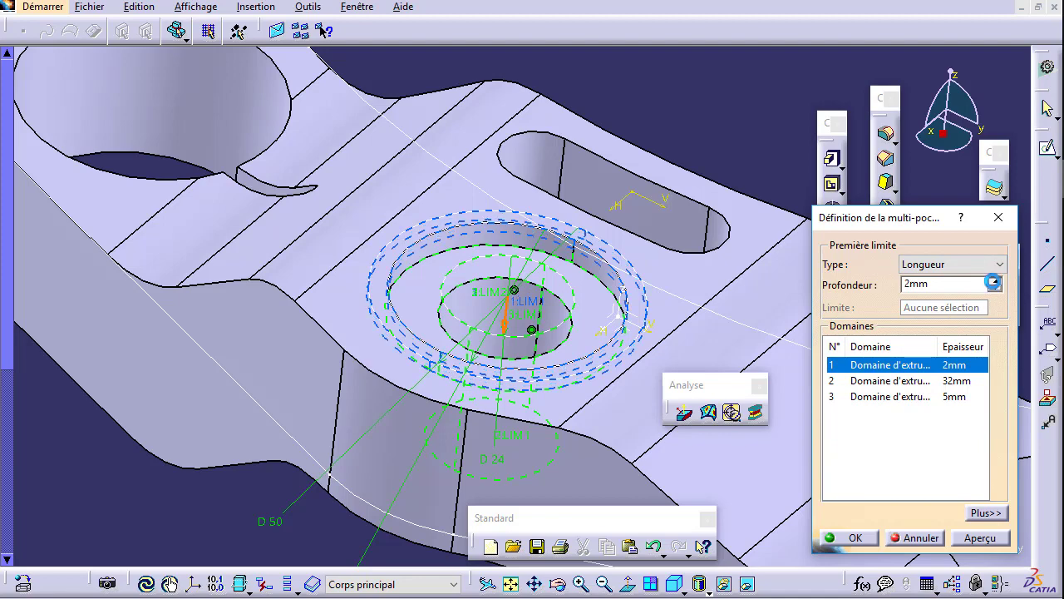
pyautogui.click(995, 281)
pyautogui.click(995, 280)
pyautogui.click(993, 281)
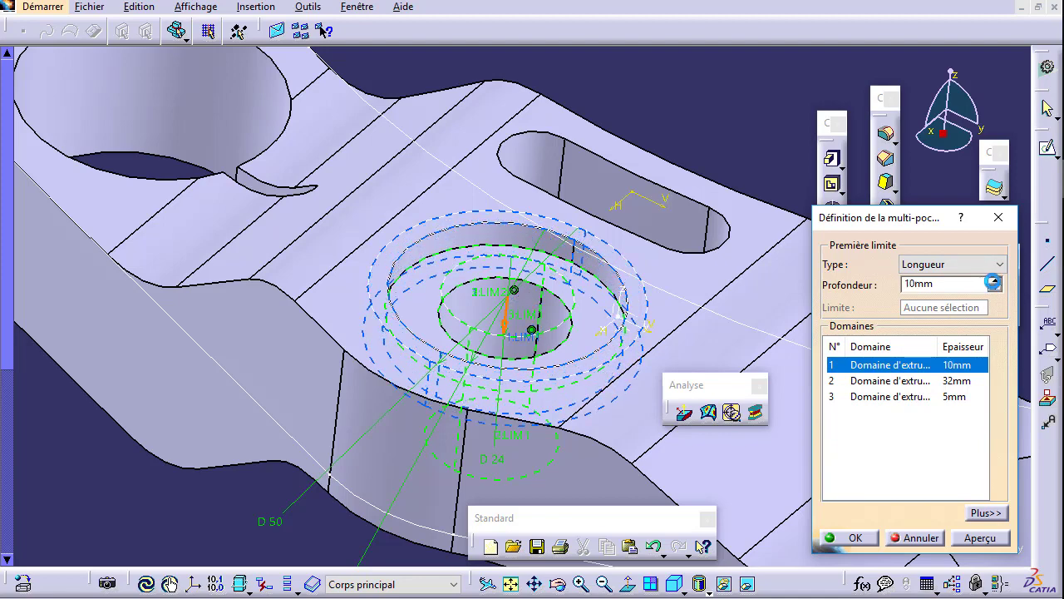
pyautogui.click(993, 279)
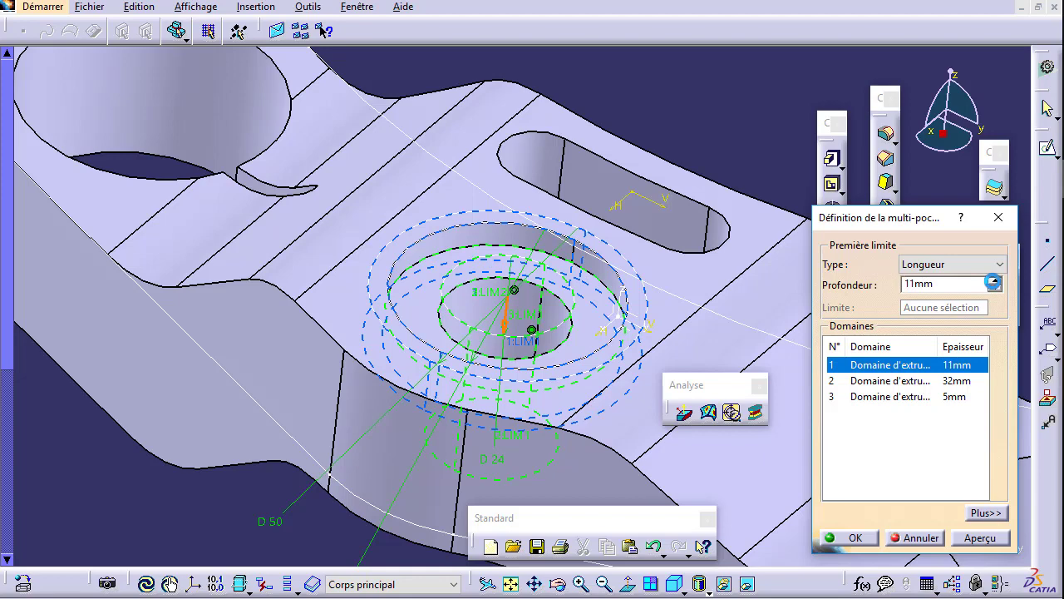
pyautogui.doubleClick(944, 284)
pyautogui.write('34')
pyautogui.click(980, 537)
# Give that domain a −21 mm second limit so it is 13 mm thick.
pyautogui.moveTo(563, 421)
pyautogui.mouseDown(button='middle')
pyautogui.moveTo(526, 478)
pyautogui.moveTo(561, 112)
pyautogui.moveTo(581, 116)
pyautogui.mouseUp(button='middle')
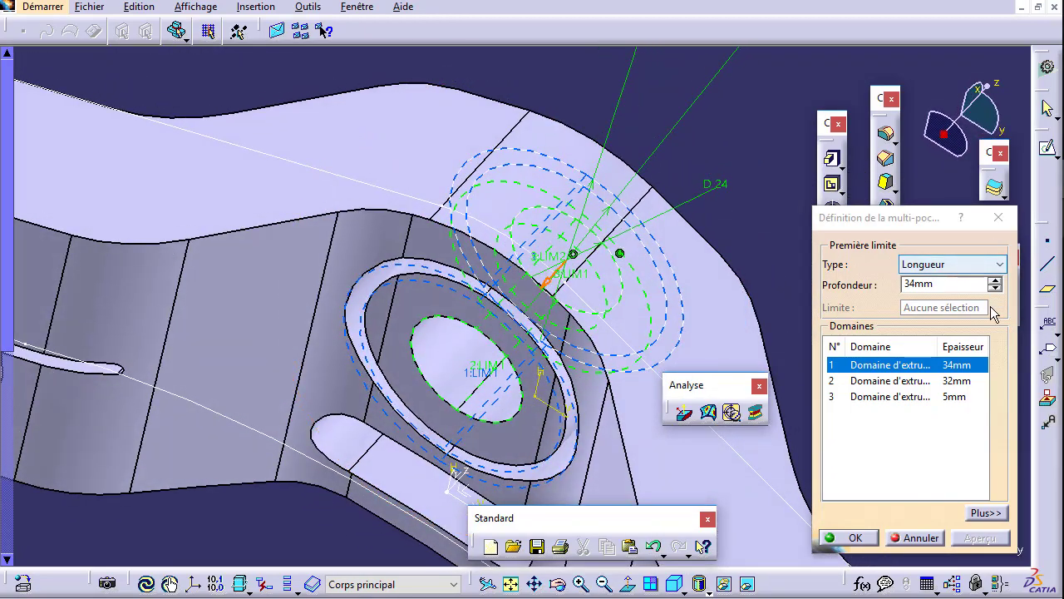
pyautogui.click(980, 512)
pyautogui.doubleClick(948, 283)
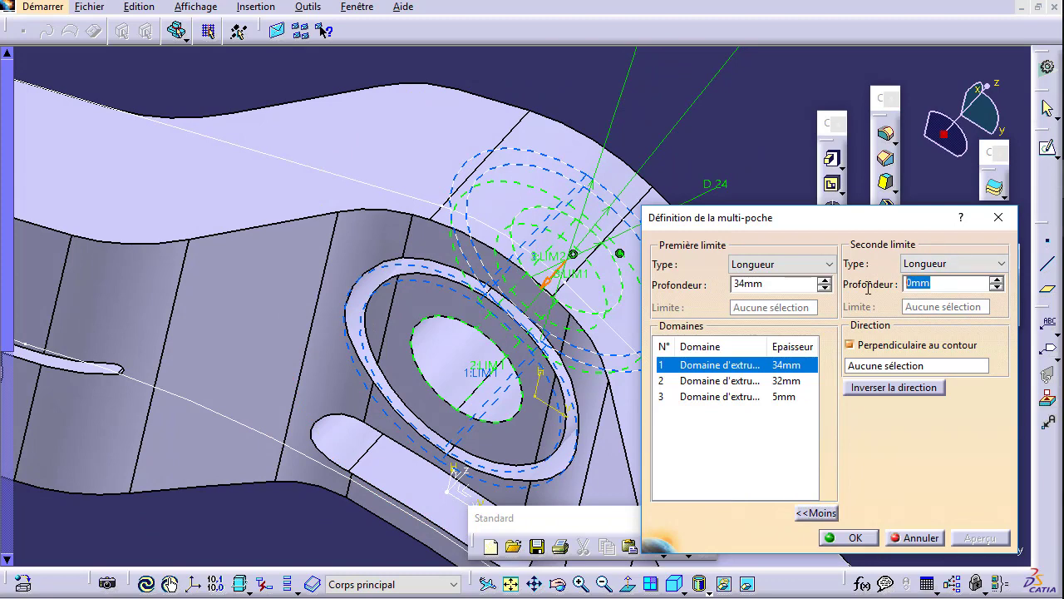
pyautogui.click(996, 288)
pyautogui.click(996, 288)
pyautogui.click(996, 288)
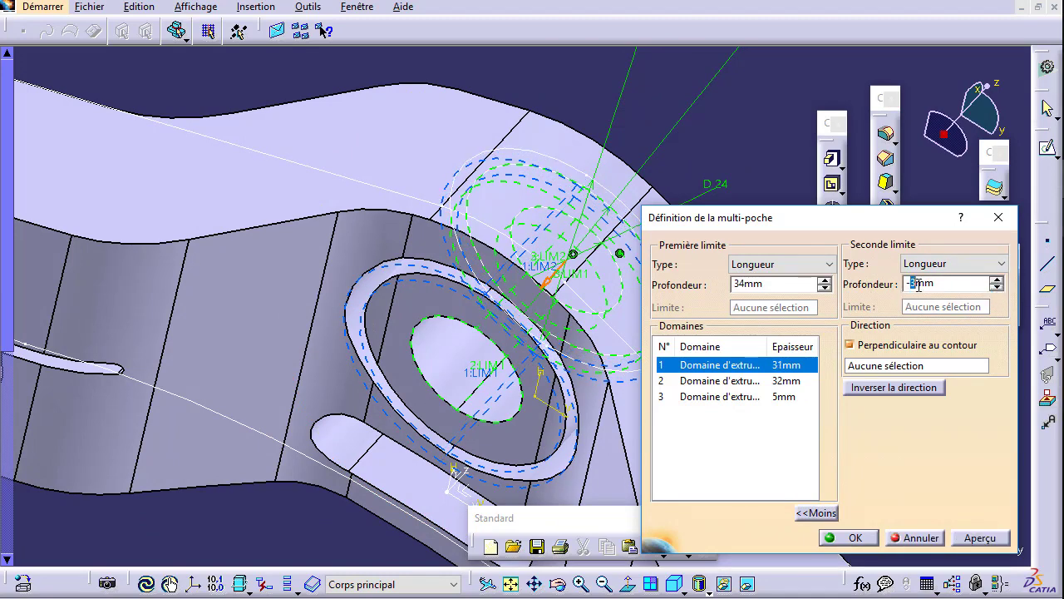
pyautogui.write('21')
pyautogui.click(980, 538)
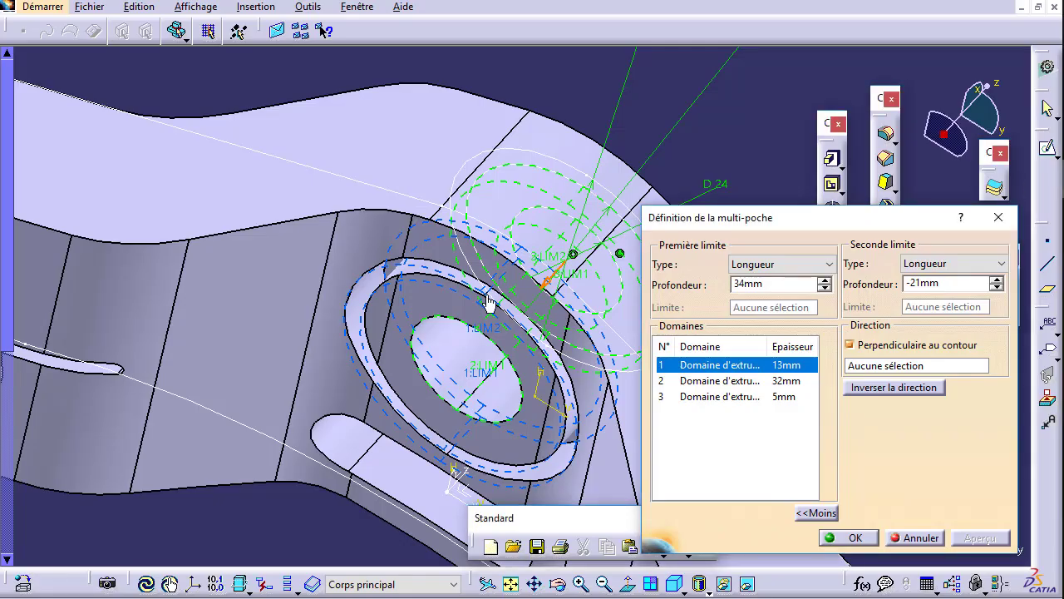
pyautogui.click(854, 538)
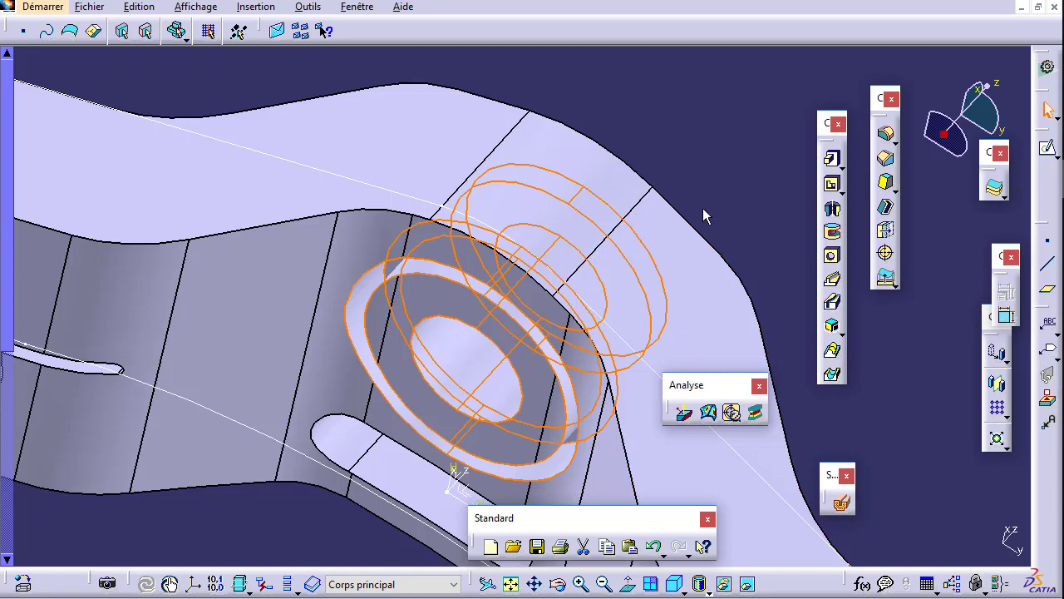
# Attempt a Replace Face from the outer ring onto the inner flat face, then cancel it.
pyautogui.moveTo(703, 214)
pyautogui.mouseDown(button='middle')
pyautogui.moveTo(539, 304)
pyautogui.moveTo(470, 394)
pyautogui.moveTo(435, 360)
pyautogui.moveTo(608, 216)
pyautogui.moveTo(641, 219)
pyautogui.mouseUp(button='middle')
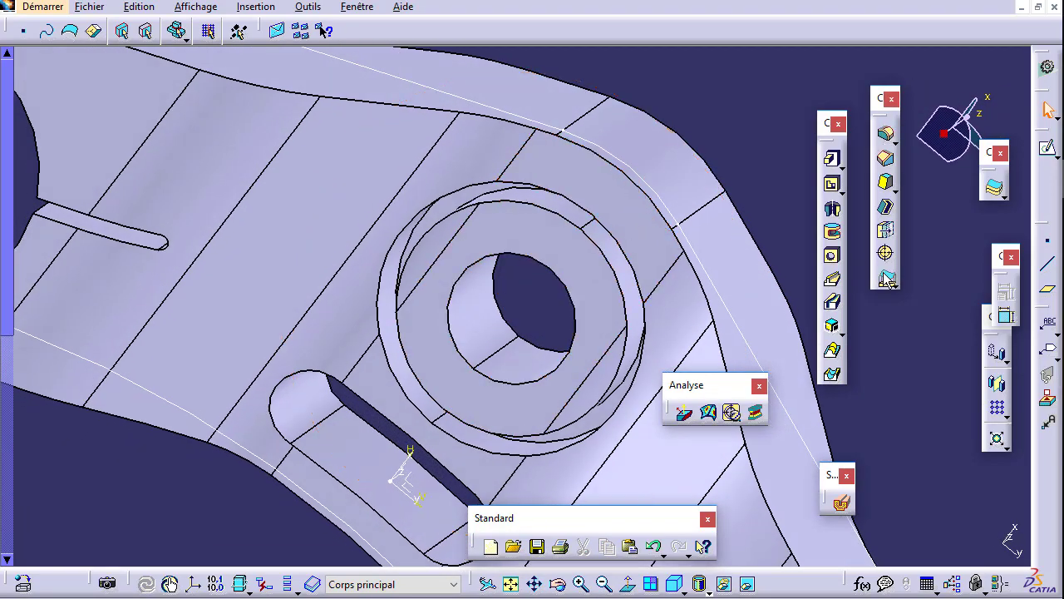
pyautogui.click(885, 276)
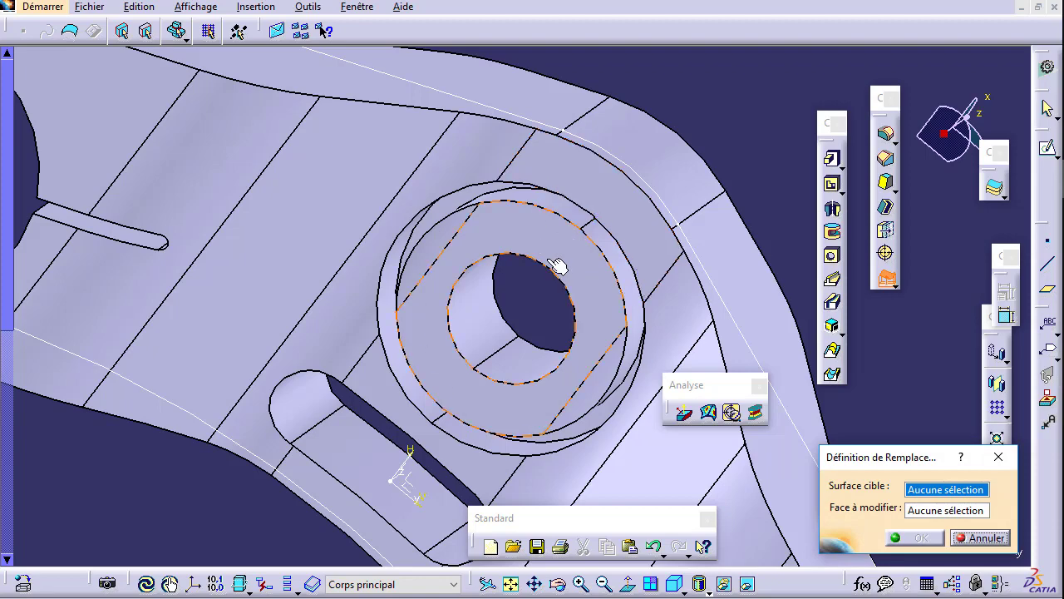
pyautogui.moveTo(560, 266)
pyautogui.mouseDown(button='middle')
pyautogui.moveTo(609, 204)
pyautogui.moveTo(620, 221)
pyautogui.mouseUp(button='middle')
pyautogui.click(719, 218)
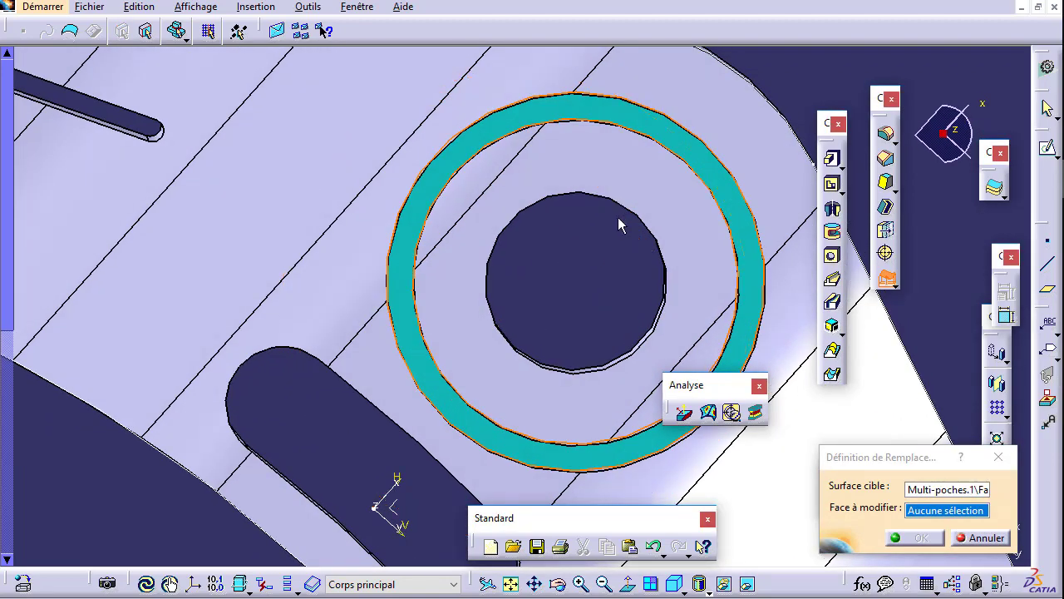
pyautogui.click(565, 165)
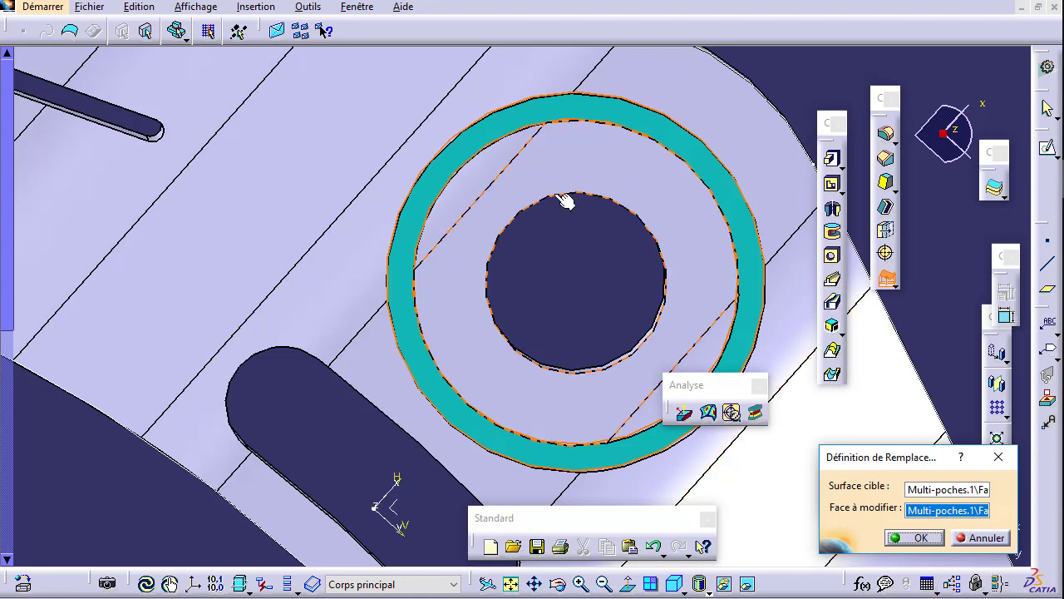
pyautogui.moveTo(570, 197); pyautogui.dragTo(436, 353, button='middle')
pyautogui.moveTo(532, 397); pyautogui.dragTo(521, 349, button='middle')
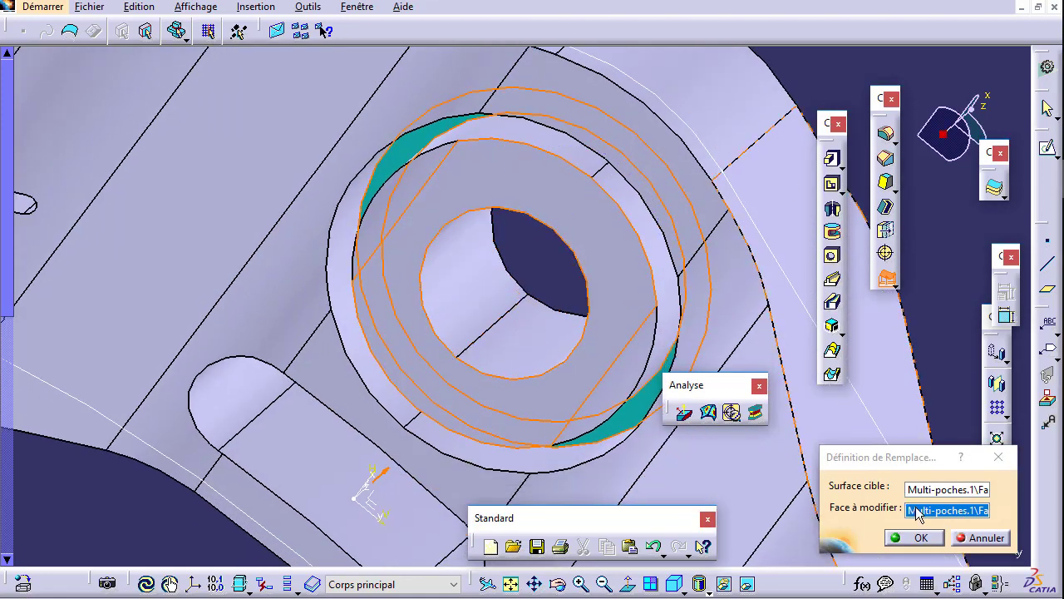
pyautogui.click(968, 538)
# Redo Replace Face with the outer ring as target and the inner flat face to modify.
pyautogui.click(885, 276)
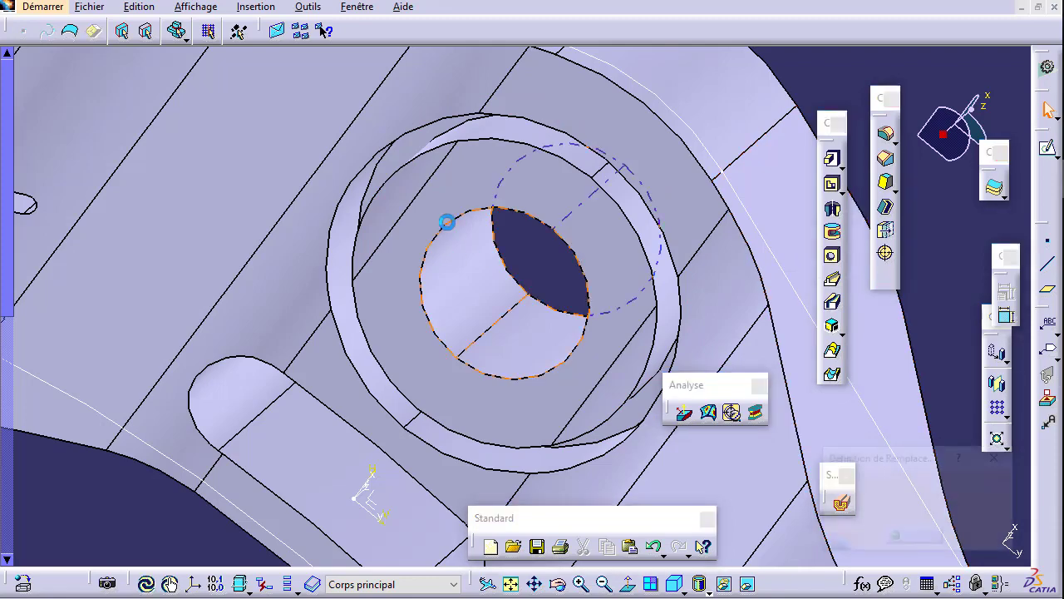
pyautogui.moveTo(444, 221)
pyautogui.mouseDown(button='middle')
pyautogui.moveTo(498, 174)
pyautogui.moveTo(554, 156)
pyautogui.mouseUp(button='middle')
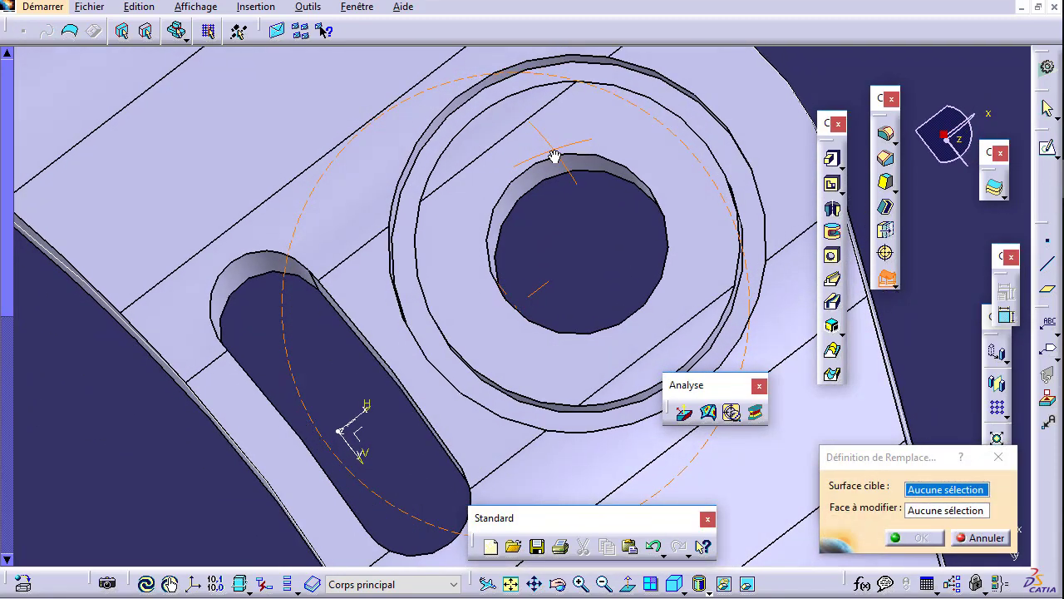
pyautogui.click(748, 183)
pyautogui.click(634, 139)
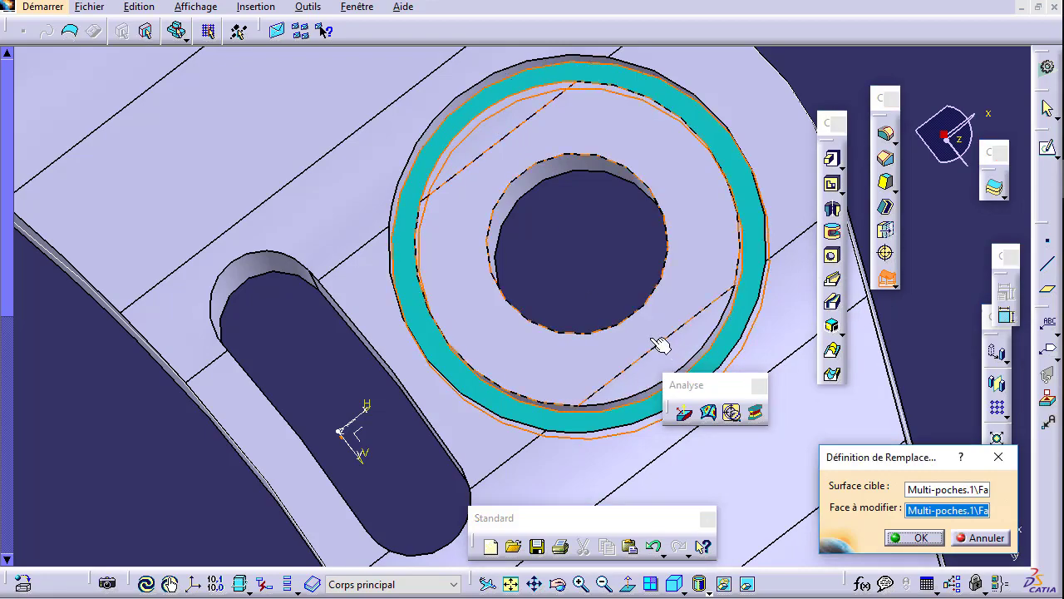
pyautogui.click(908, 537)
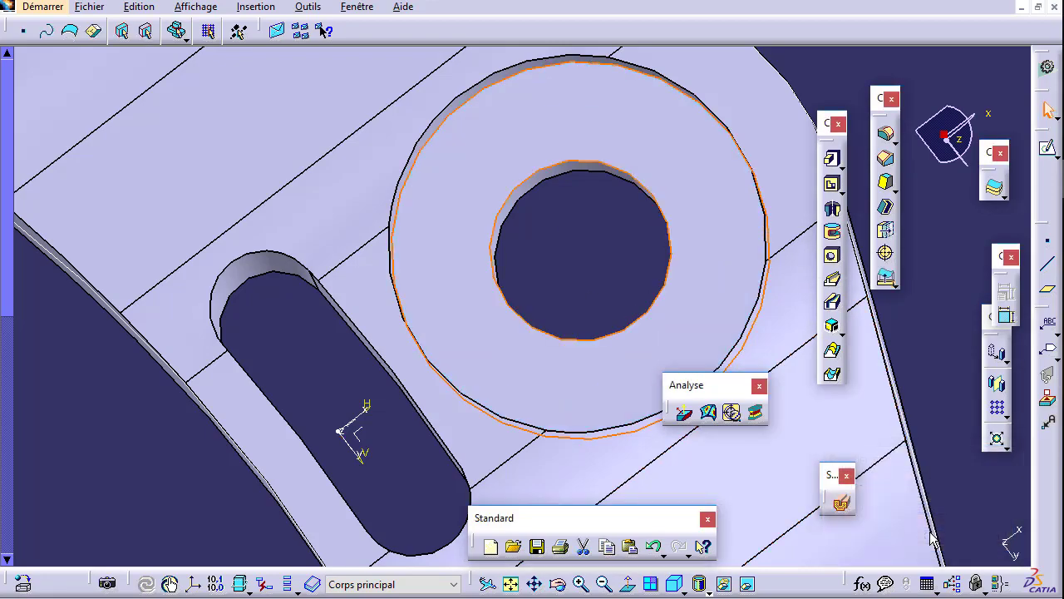
# Chamfer the bore's top edge with a 2 mm × 45° chamfer.
pyautogui.moveTo(601, 239)
pyautogui.mouseDown(button='middle')
pyautogui.moveTo(236, 341)
pyautogui.moveTo(454, 304)
pyautogui.moveTo(262, 230)
pyautogui.moveTo(375, 209)
pyautogui.moveTo(442, 279)
pyautogui.mouseUp(button='middle')
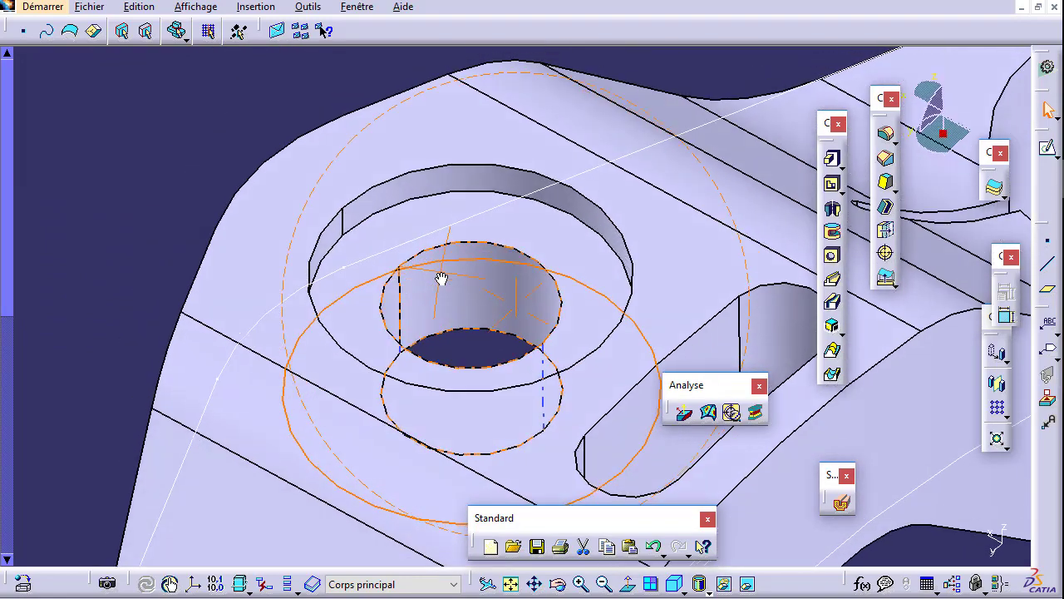
pyautogui.click(557, 296)
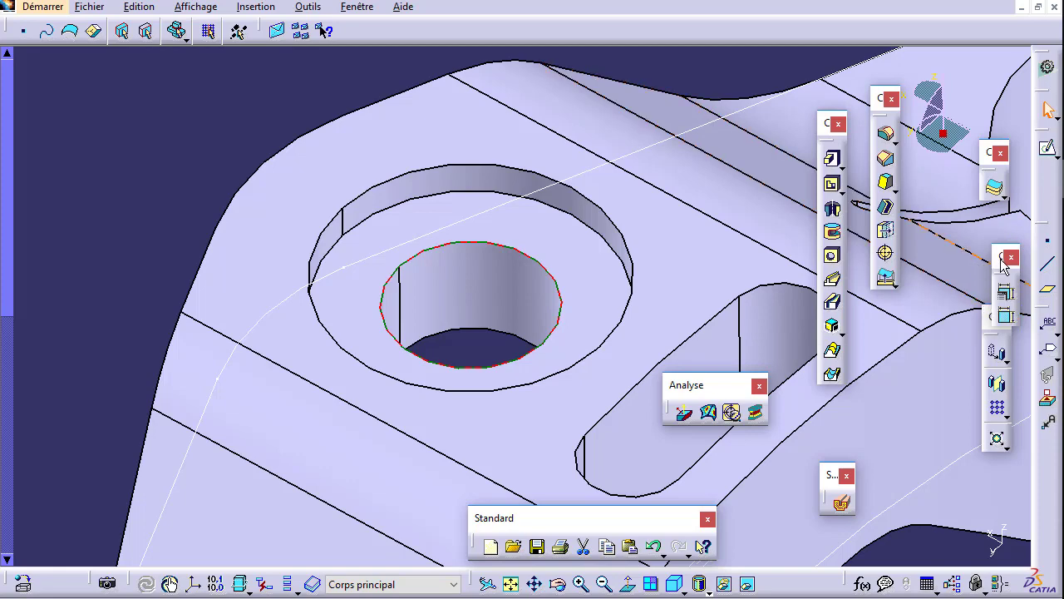
pyautogui.moveTo(1038, 245); pyautogui.dragTo(1040, 250)
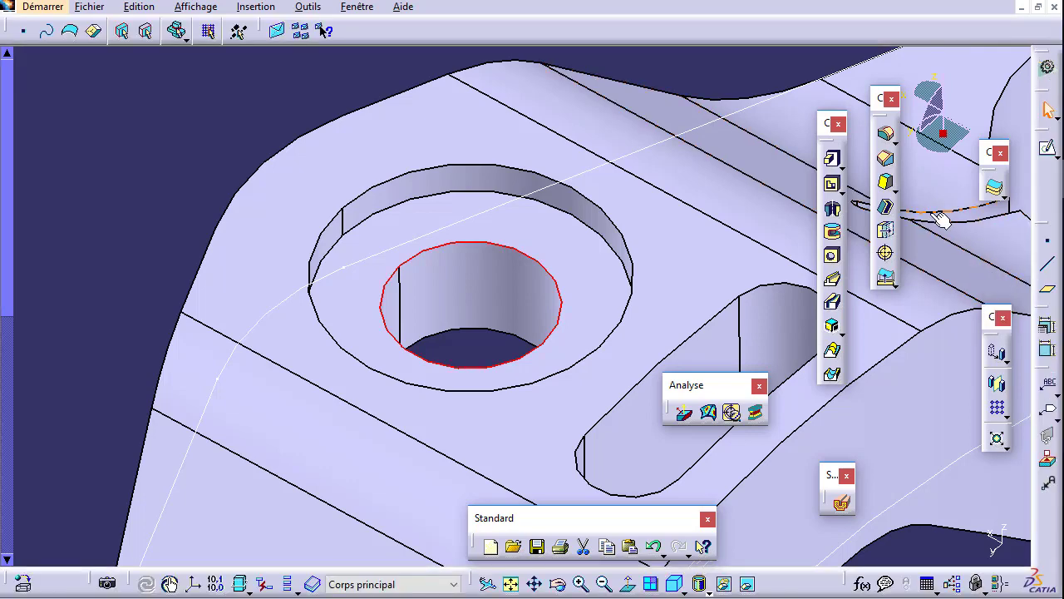
pyautogui.click(887, 160)
pyautogui.write('2')
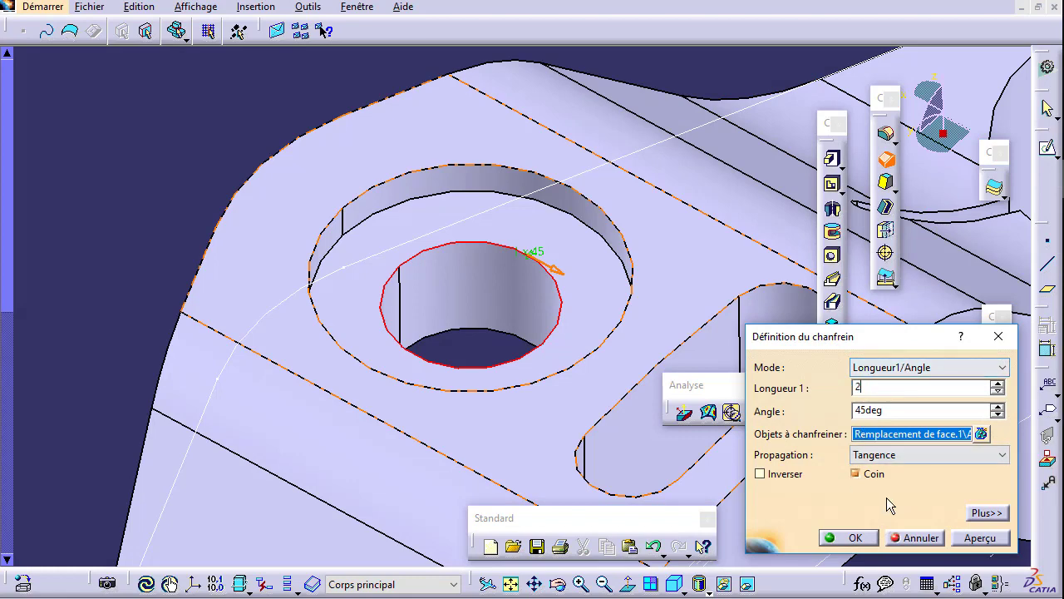
pyautogui.click(977, 537)
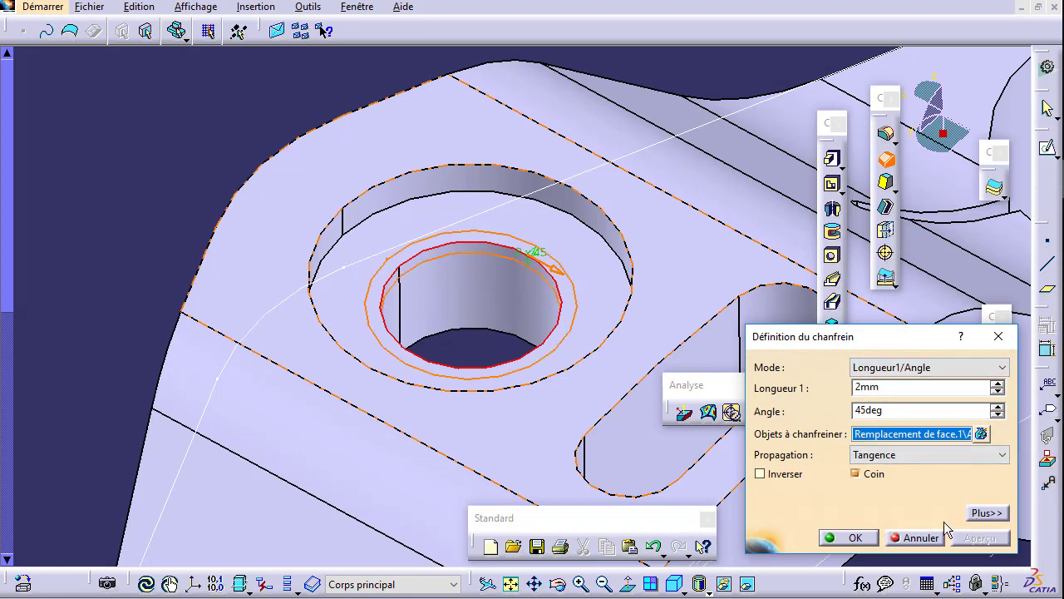
pyautogui.click(850, 538)
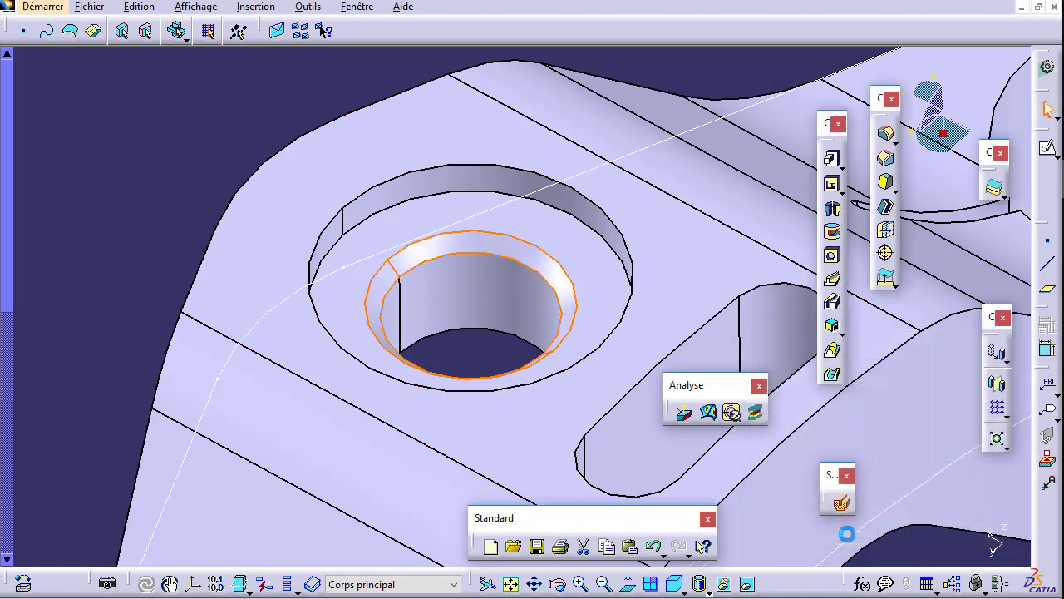
pyautogui.moveTo(414, 241)
pyautogui.mouseDown(button='middle')
pyautogui.moveTo(429, 222)
pyautogui.moveTo(437, 290)
pyautogui.moveTo(463, 261)
pyautogui.moveTo(463, 330)
pyautogui.moveTo(487, 369)
pyautogui.mouseUp(button='middle')
pyautogui.hotkey('alt', 'Tab')
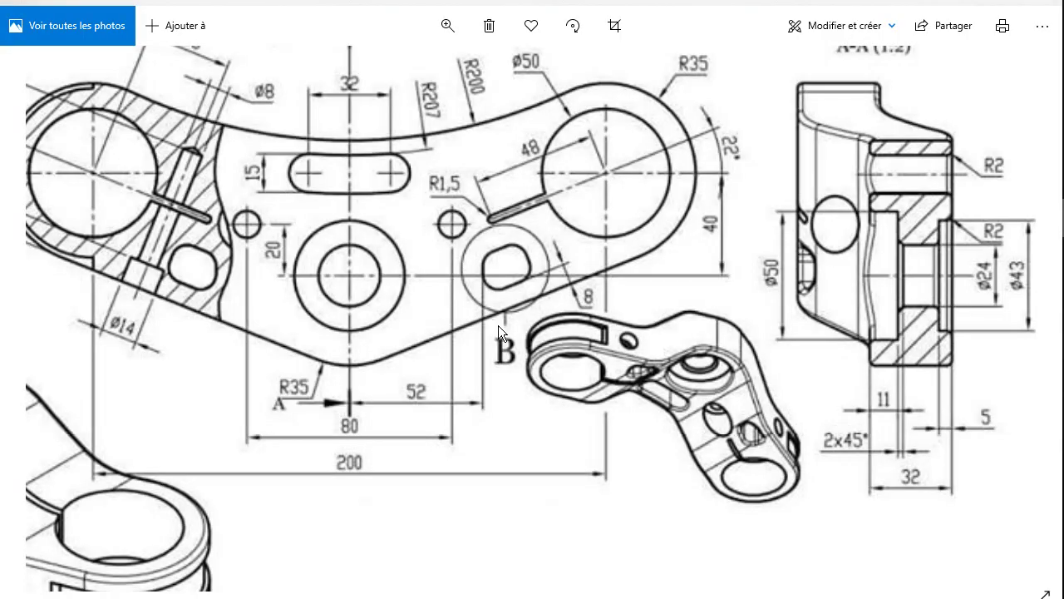
pyautogui.moveTo(498, 325)
pyautogui.mouseDown()
pyautogui.moveTo(592, 401)
pyautogui.moveTo(972, 469)
pyautogui.mouseUp()
pyautogui.moveTo(346, 325)
pyautogui.mouseDown()
pyautogui.moveTo(473, 495)
pyautogui.moveTo(345, 496)
pyautogui.mouseUp()
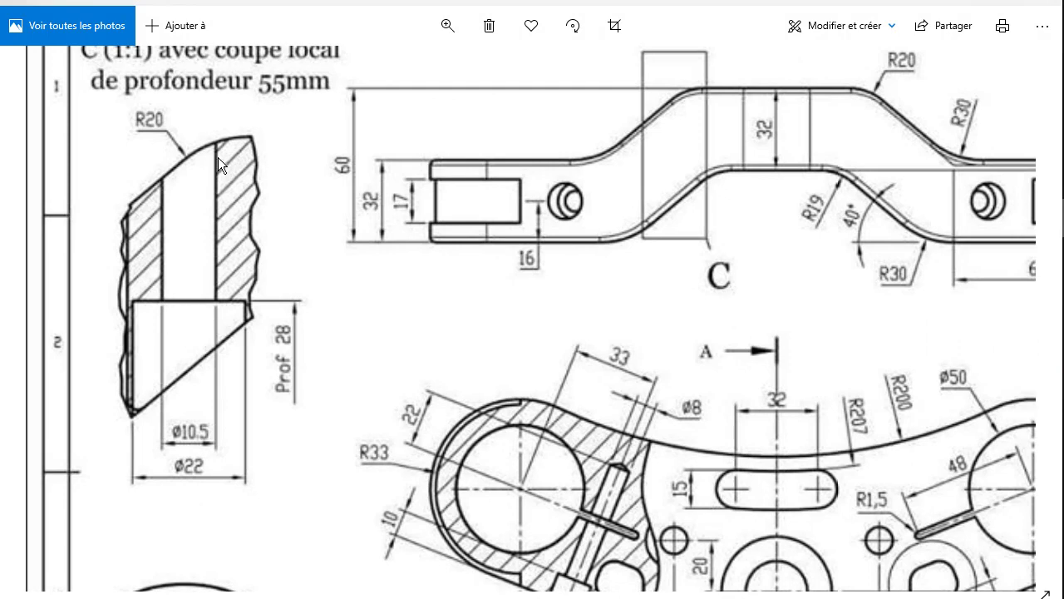
pyautogui.moveTo(536, 502)
pyautogui.mouseDown()
pyautogui.moveTo(434, 374)
pyautogui.moveTo(641, 391)
pyautogui.mouseUp()
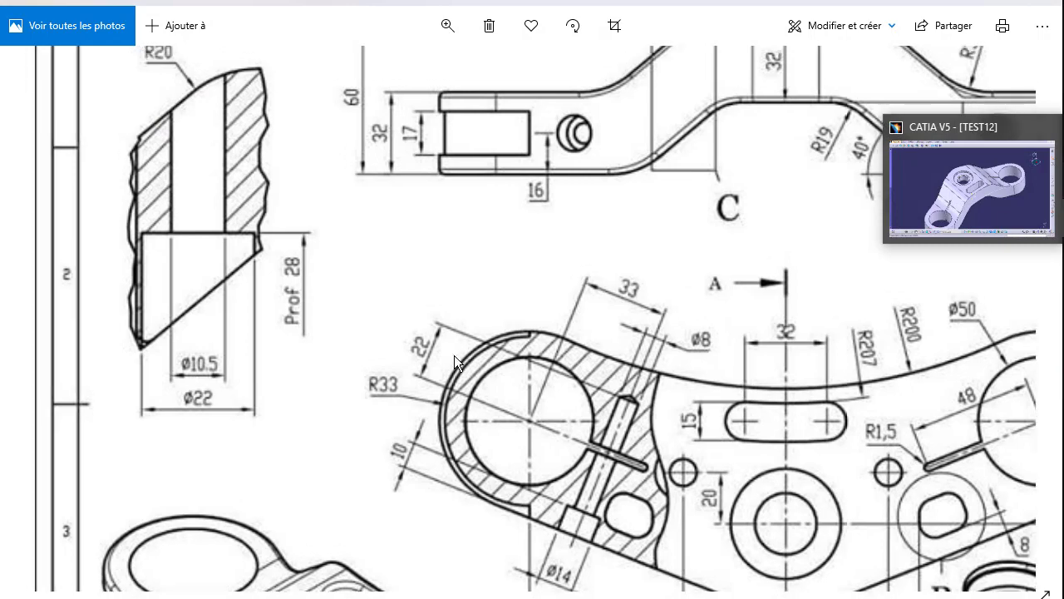
pyautogui.moveTo(501, 306); pyautogui.dragTo(454, 358)
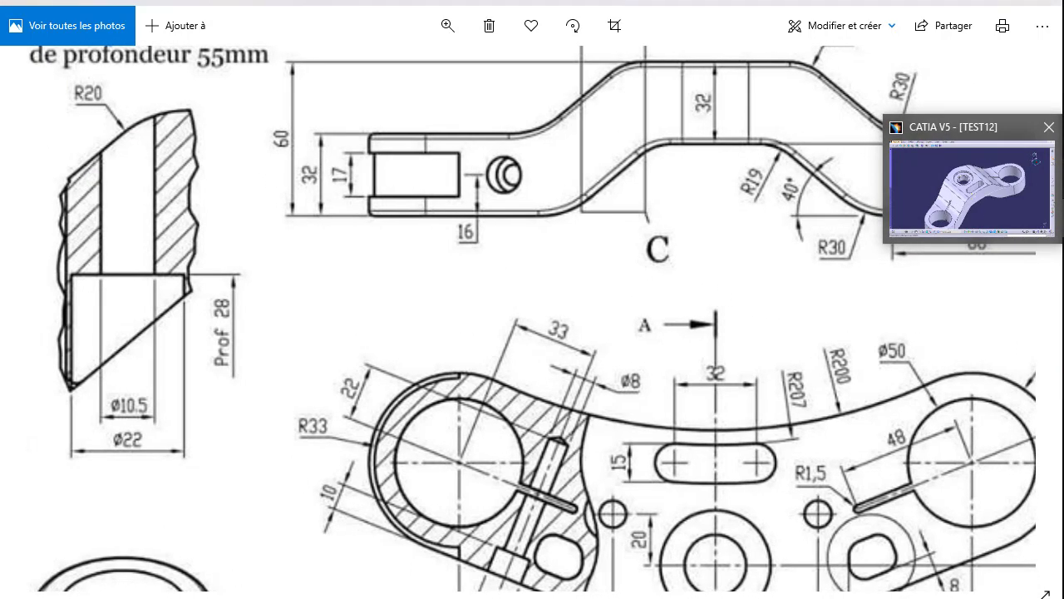
pyautogui.click(938, 200)
pyautogui.moveTo(546, 273)
pyautogui.mouseDown(button='middle')
pyautogui.moveTo(452, 357)
pyautogui.moveTo(425, 278)
pyautogui.moveTo(485, 340)
pyautogui.moveTo(332, 368)
pyautogui.moveTo(400, 344)
pyautogui.mouseUp(button='middle')
pyautogui.click(447, 300)
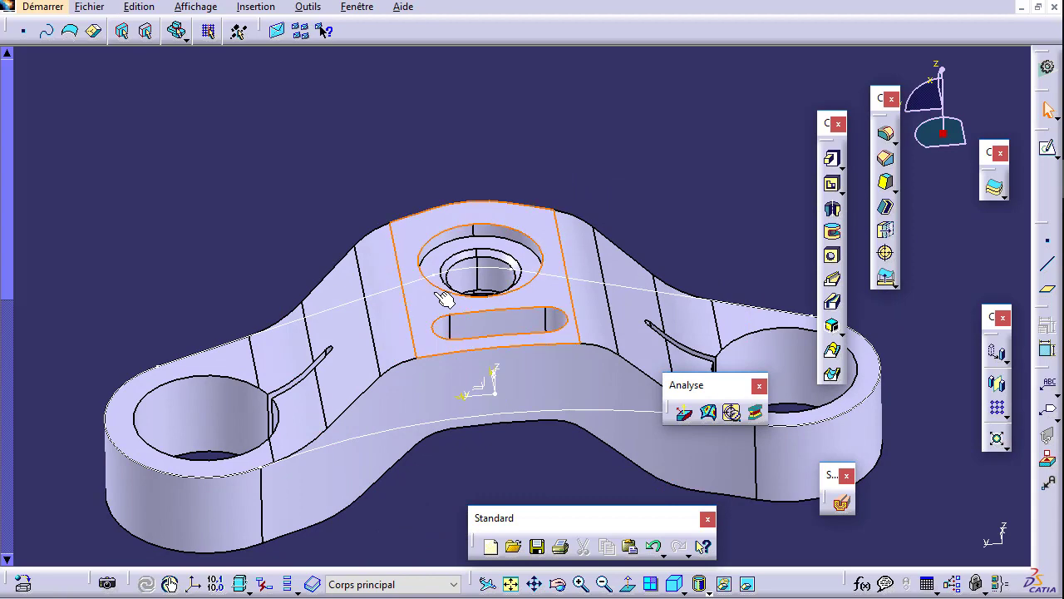
# Sketch a small circle on the top face above the slot, checking its position on the drawing.
pyautogui.click(1050, 156)
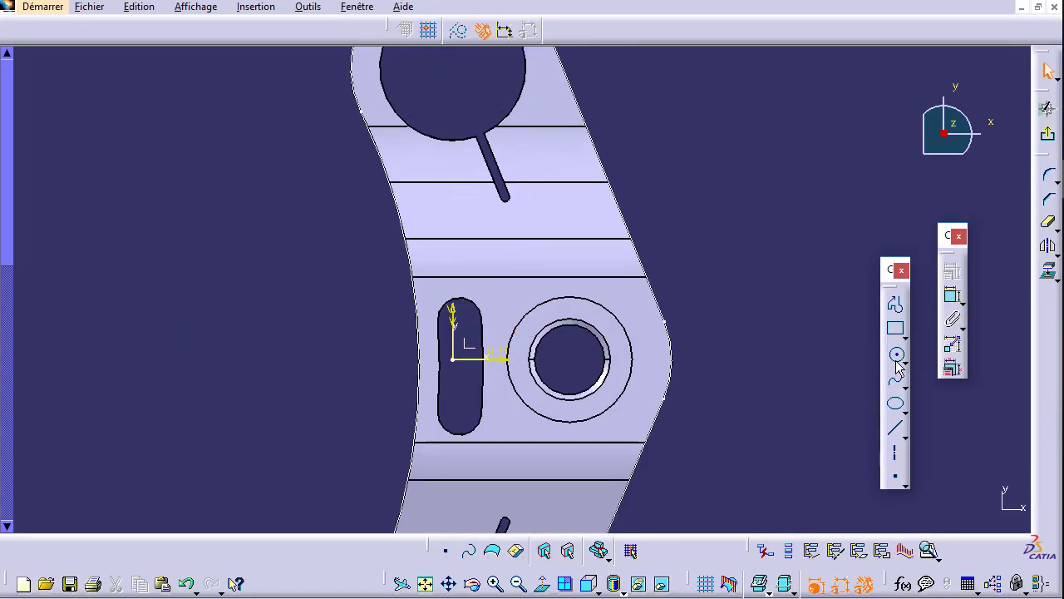
pyautogui.click(896, 357)
pyautogui.click(565, 222)
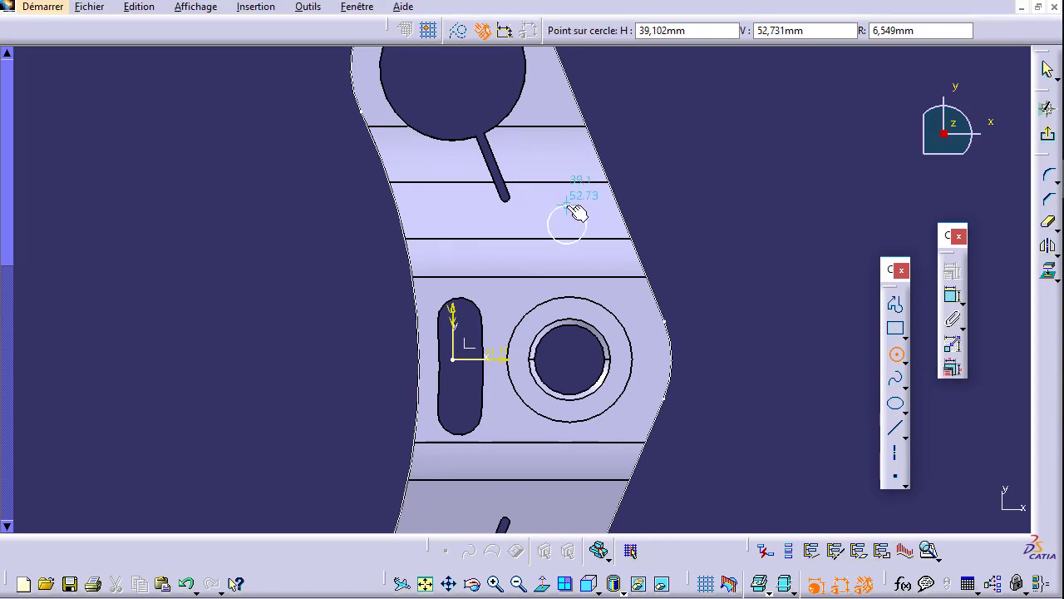
pyautogui.click(584, 221)
pyautogui.hotkey('alt', 'Tab')
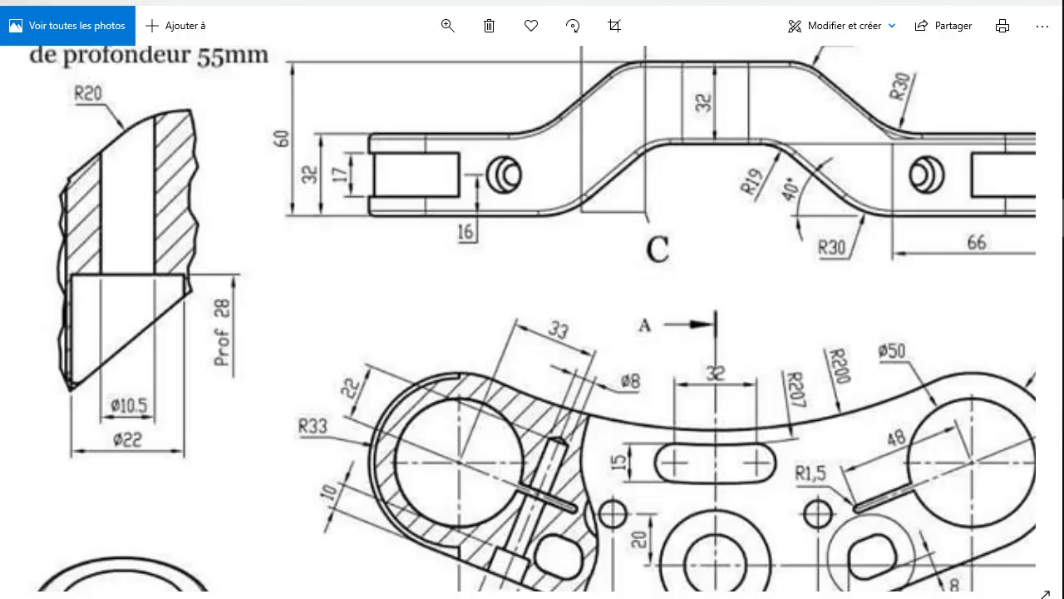
pyautogui.scroll(-2, 734, 209)
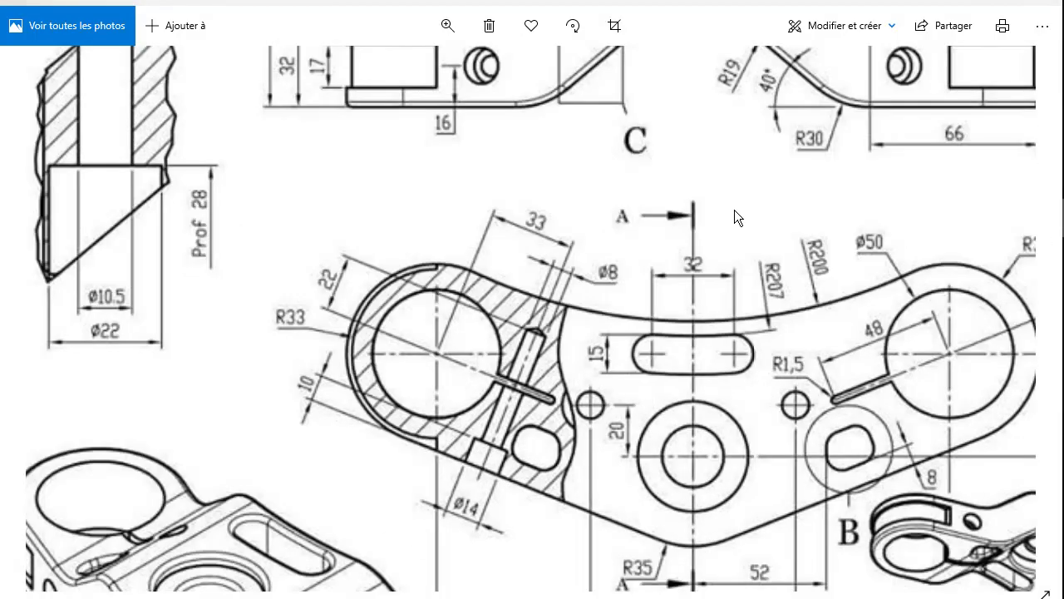
pyautogui.scroll(-2, 730, 210)
pyautogui.scroll(-1, 730, 210)
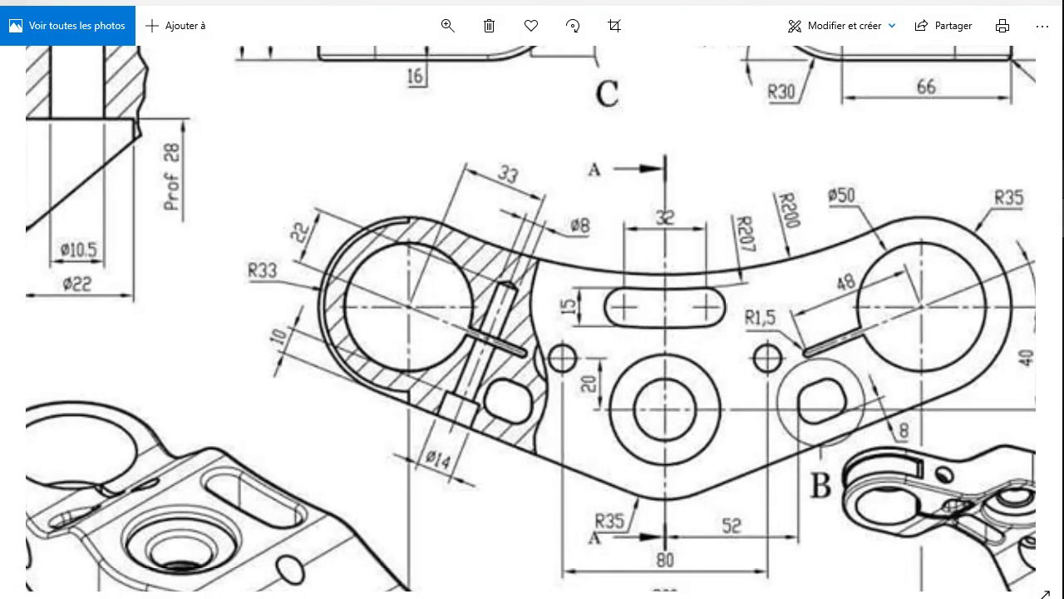
# Dimension the circle's centre 40 mm from the horizontal axis.
pyautogui.hotkey('alt', 'Tab')
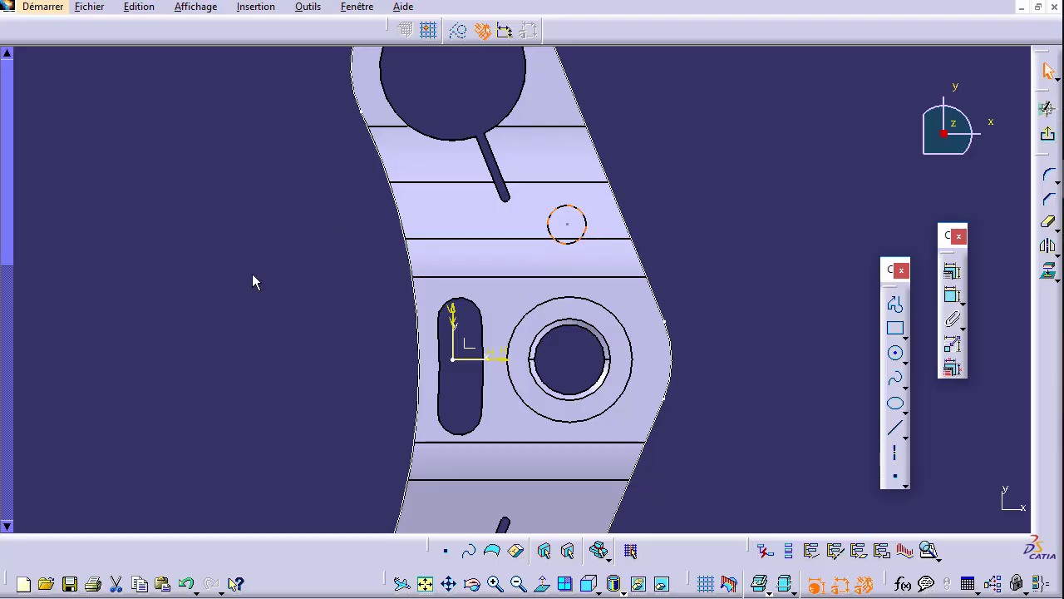
pyautogui.click(556, 241)
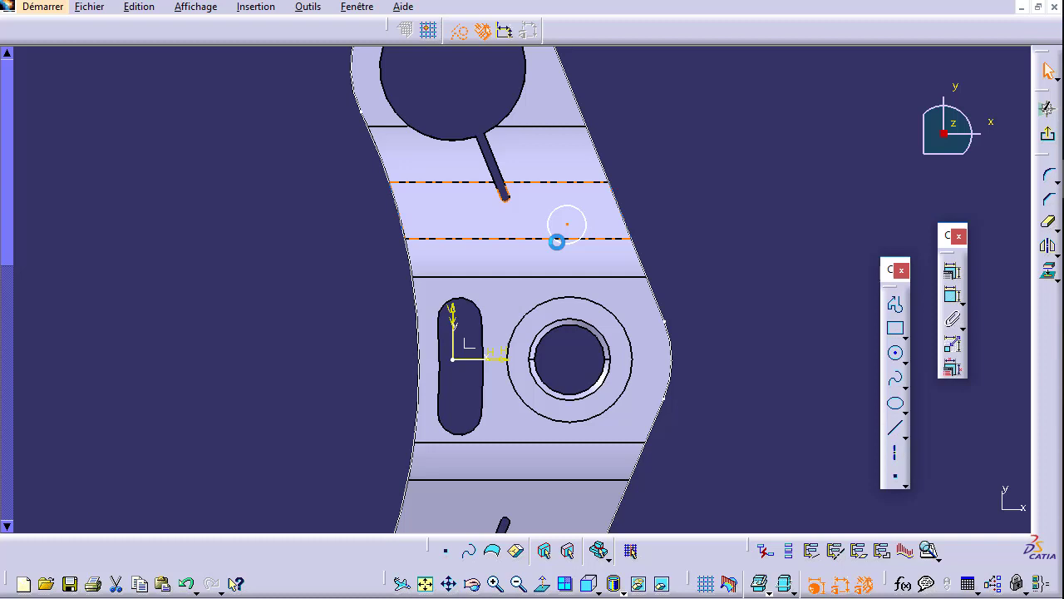
pyautogui.keyDown('ctrl'); pyautogui.click(508, 360); pyautogui.keyUp('ctrl')
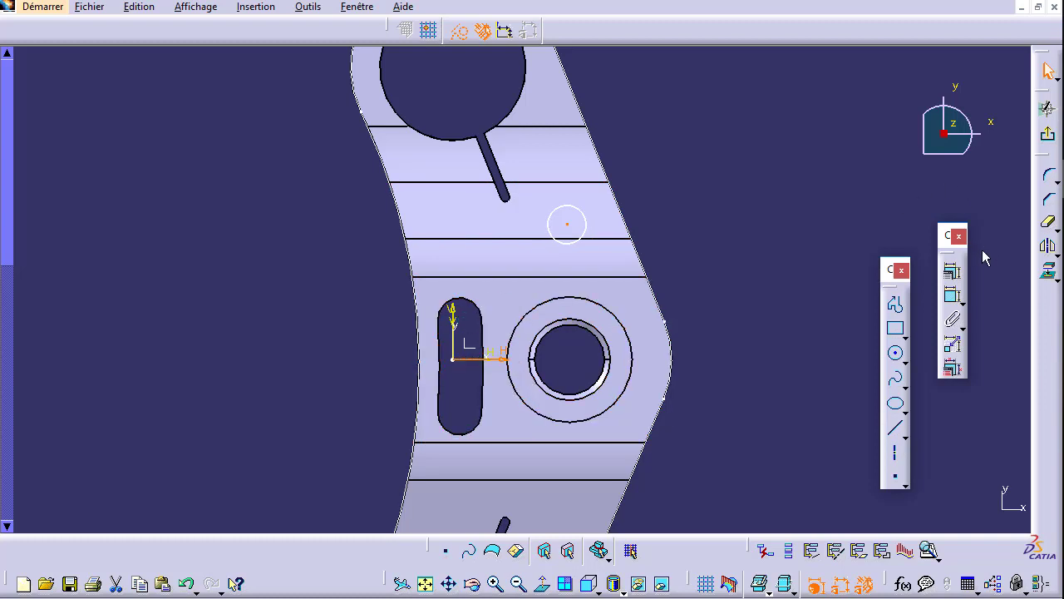
pyautogui.click(953, 295)
pyautogui.doubleClick(737, 249)
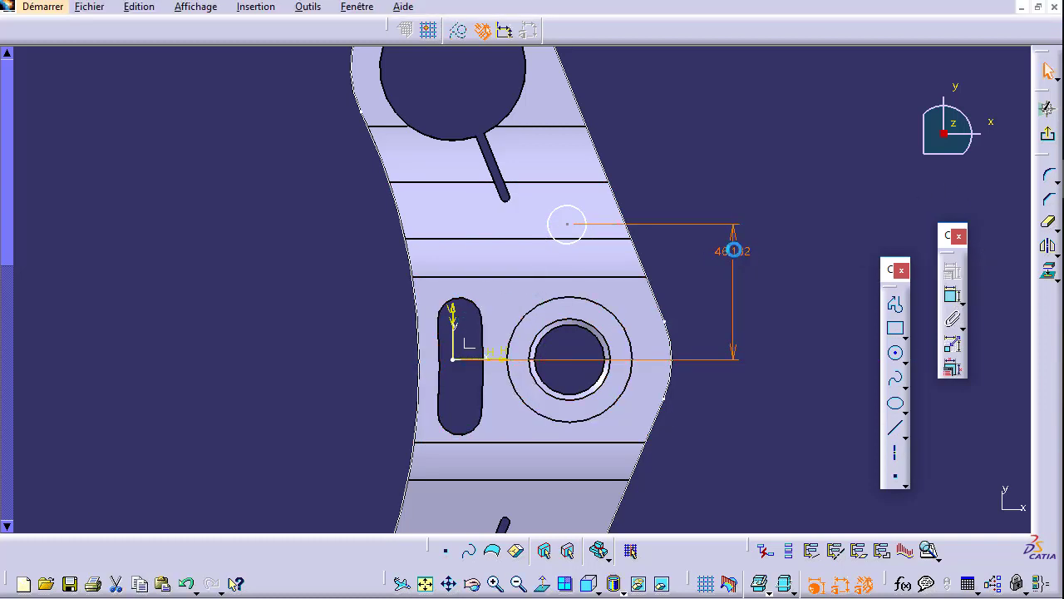
pyautogui.write('40')
pyautogui.press('Return')
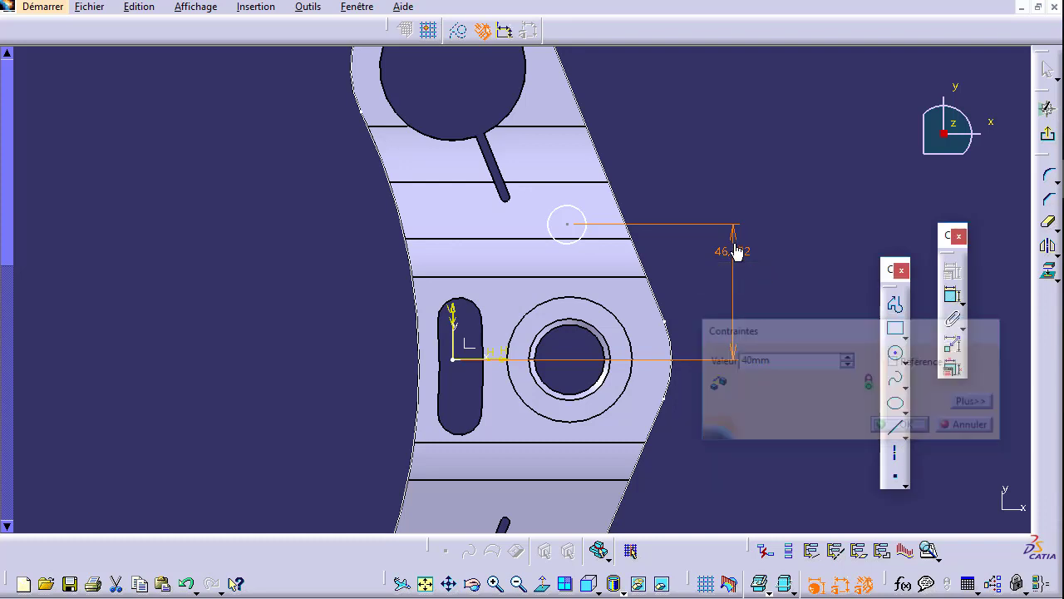
pyautogui.click(795, 199)
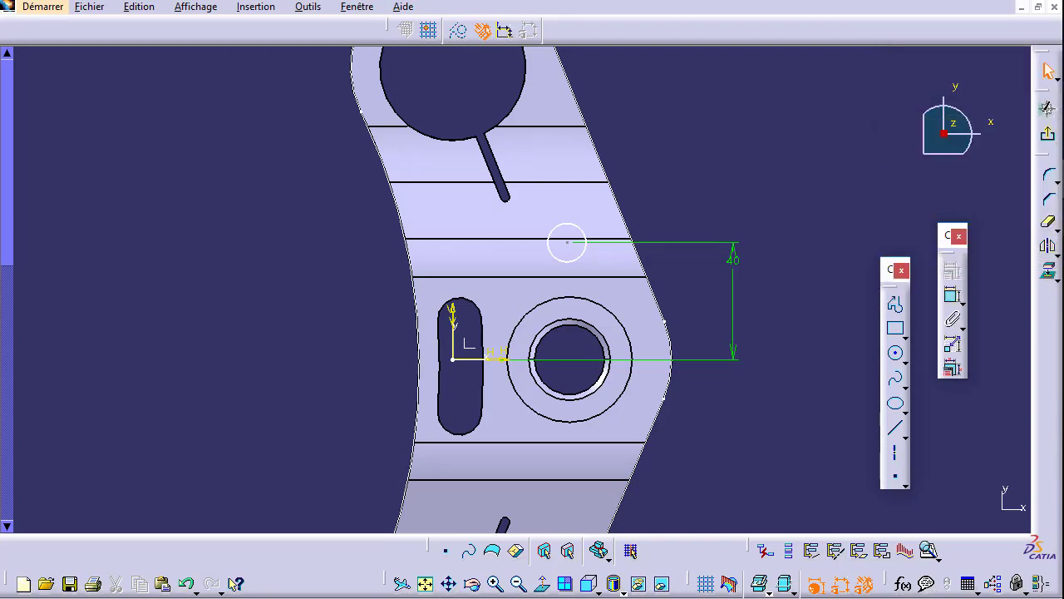
pyautogui.hotkey('alt', 'Tab')
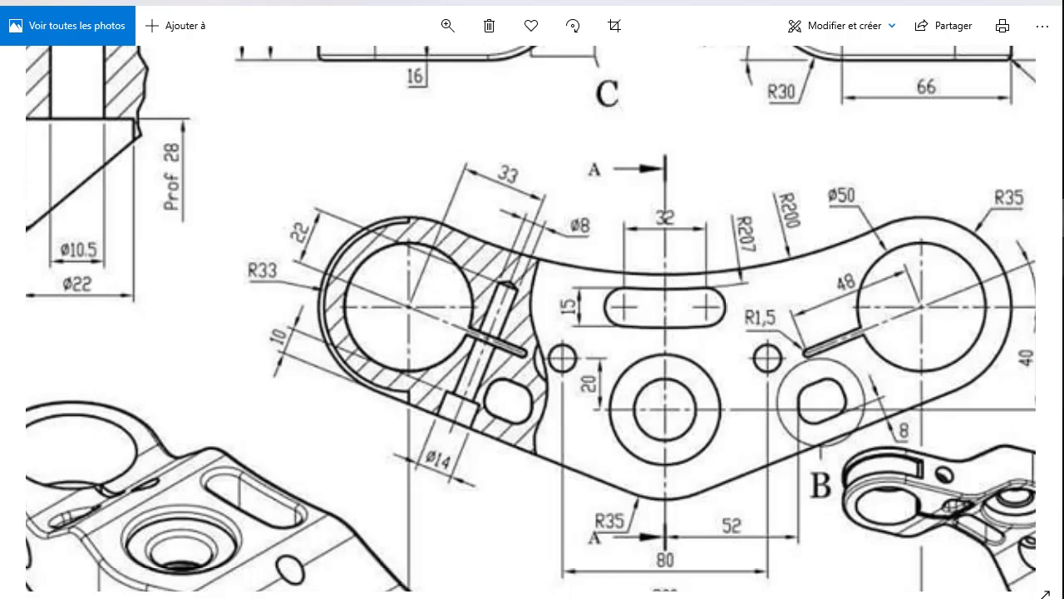
pyautogui.hotkey('alt', 'Tab')
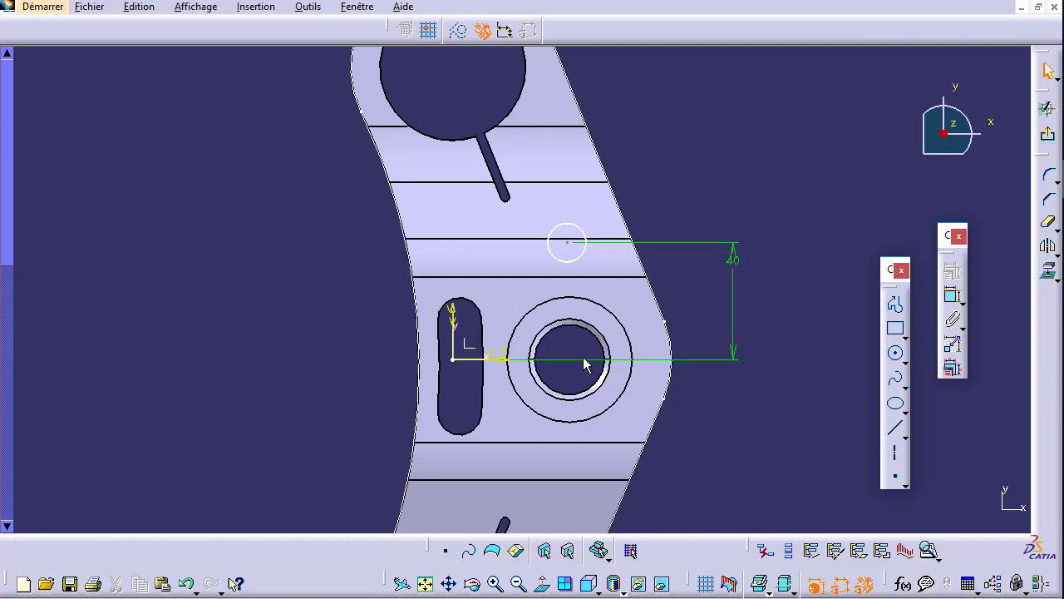
pyautogui.hotkey('alt', 'Tab')
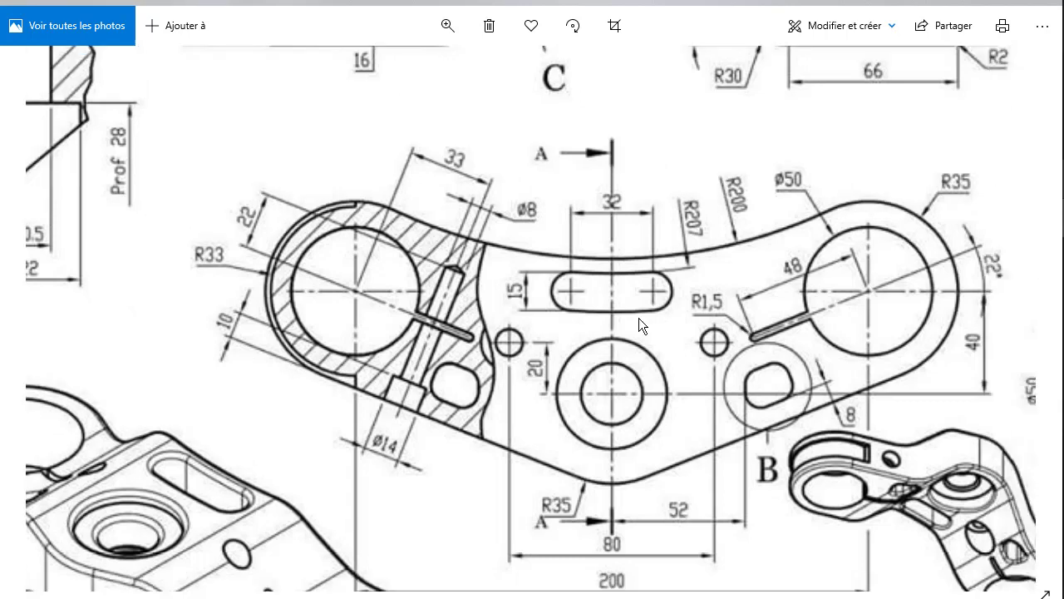
pyautogui.moveTo(639, 318); pyautogui.dragTo(586, 317)
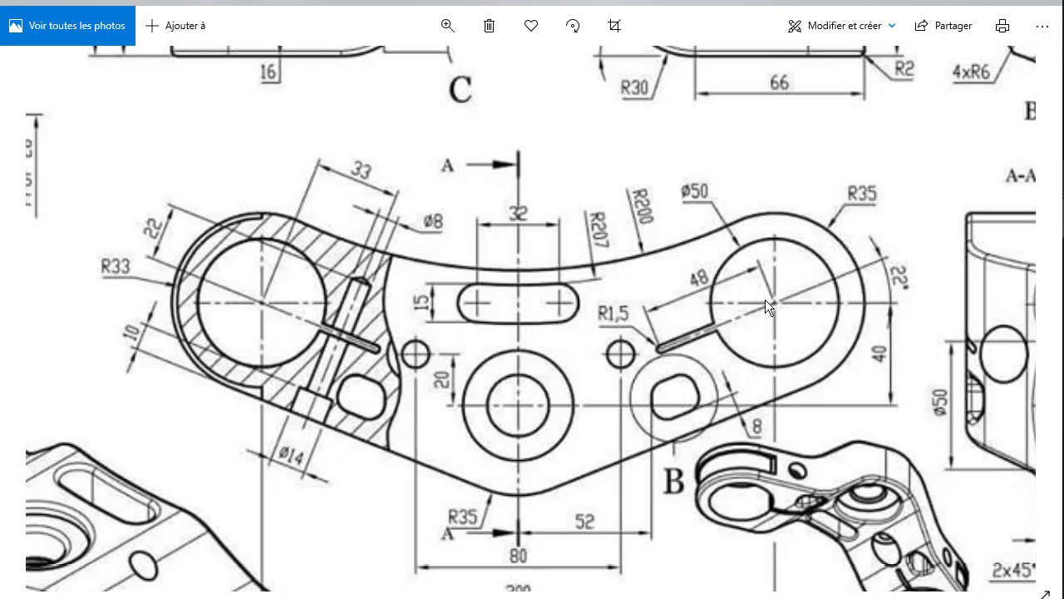
pyautogui.hotkey('alt', 'Tab')
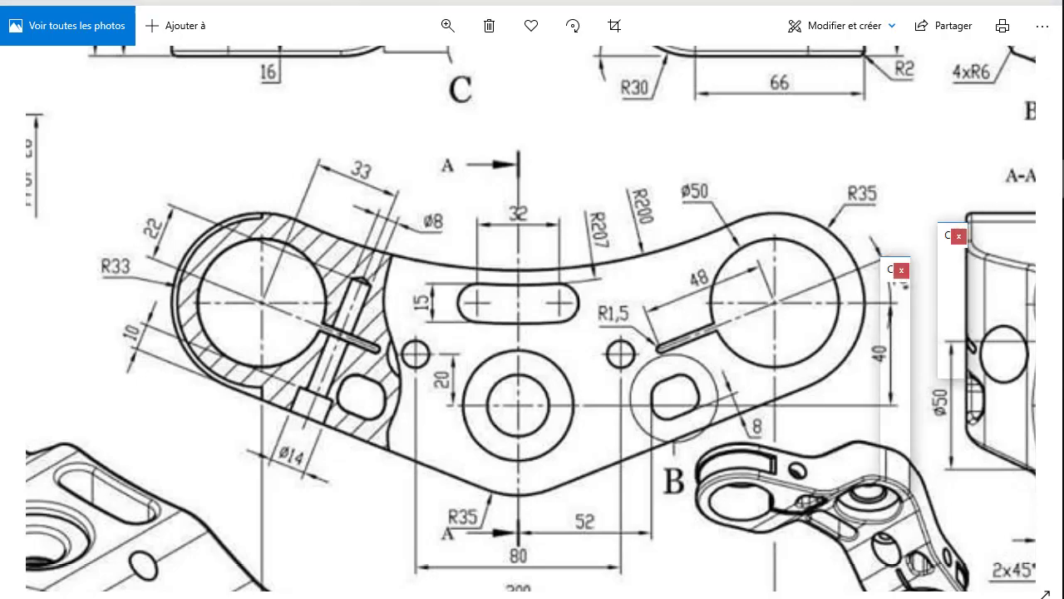
pyautogui.click(568, 243)
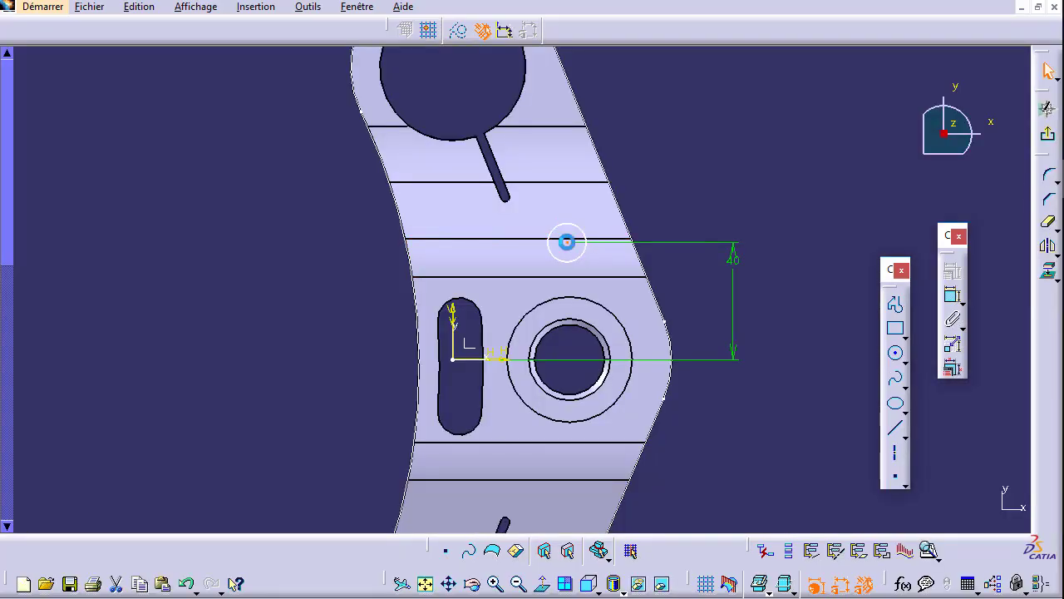
# Change the circle's 39,102 position dimension to 20 mm.
pyautogui.click(950, 300)
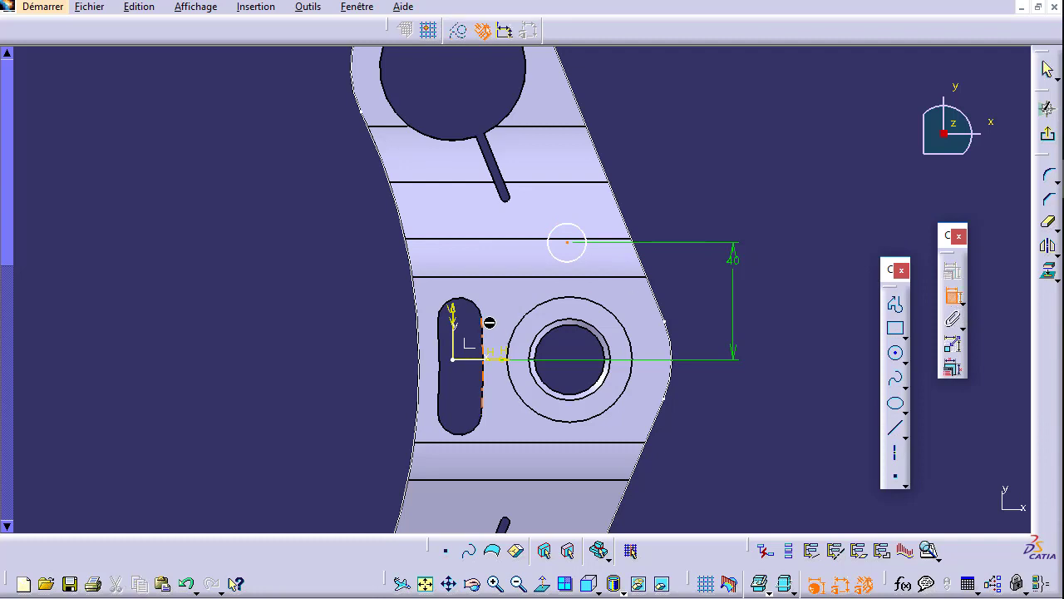
pyautogui.doubleClick(346, 260)
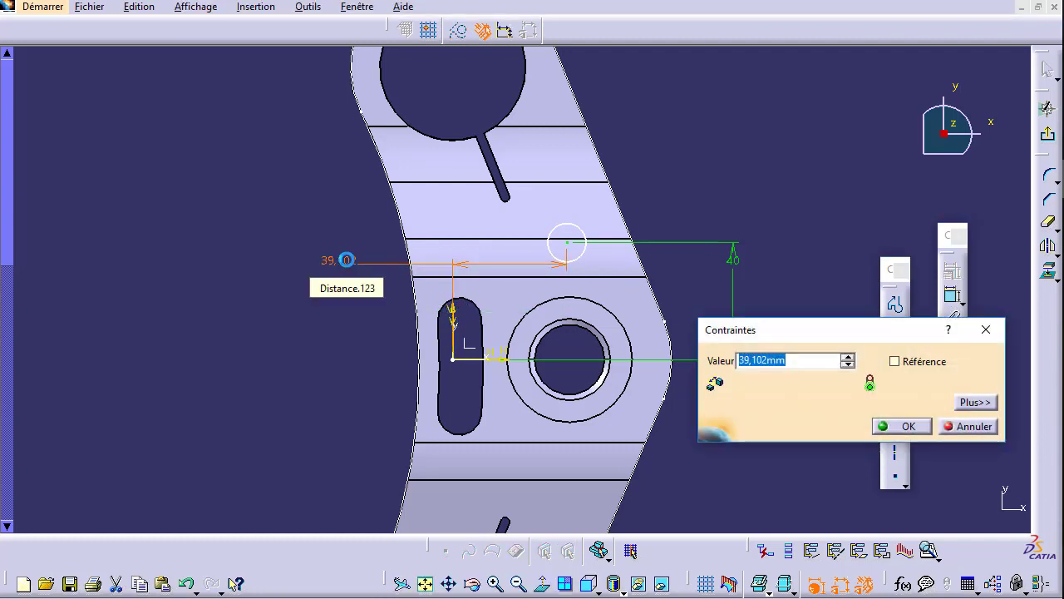
pyautogui.write('20')
pyautogui.press('Return')
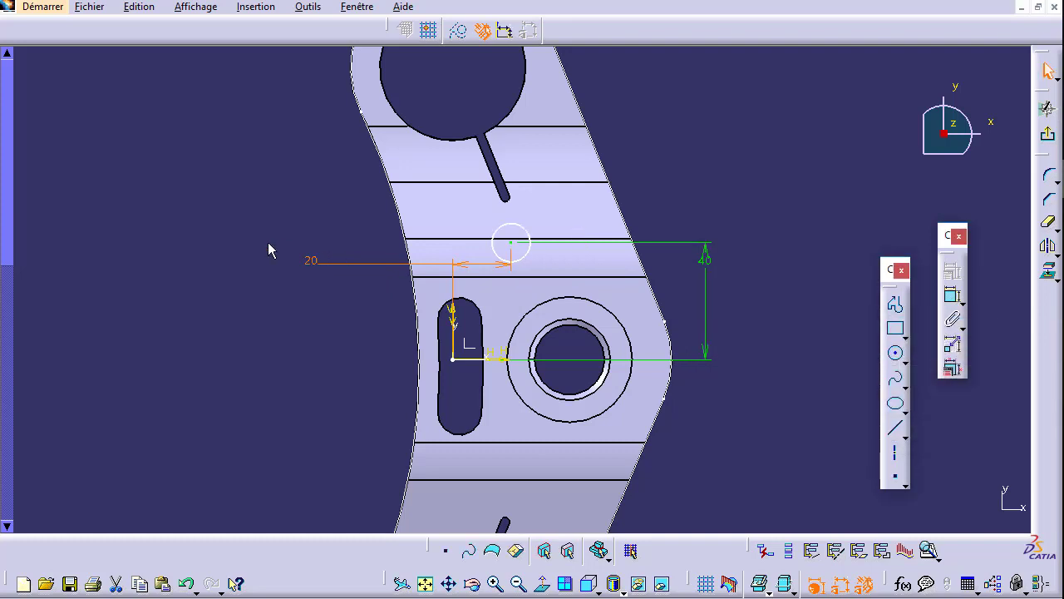
pyautogui.click(245, 223)
# Constrain the small hole circle's diameter to 10.5 mm.
pyautogui.click(522, 230)
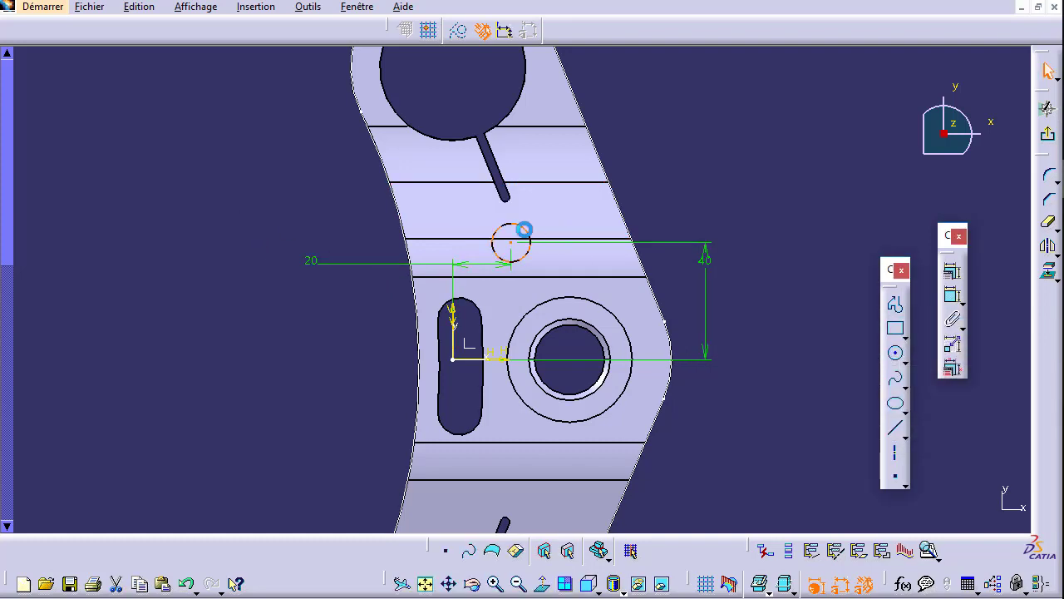
pyautogui.click(953, 297)
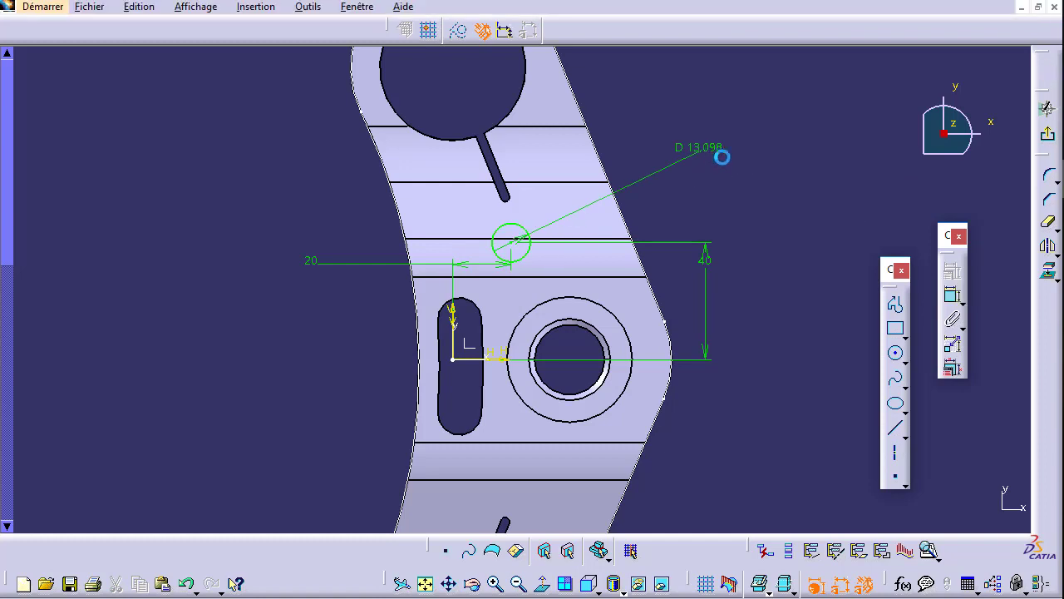
pyautogui.doubleClick(715, 148)
pyautogui.write('10.5')
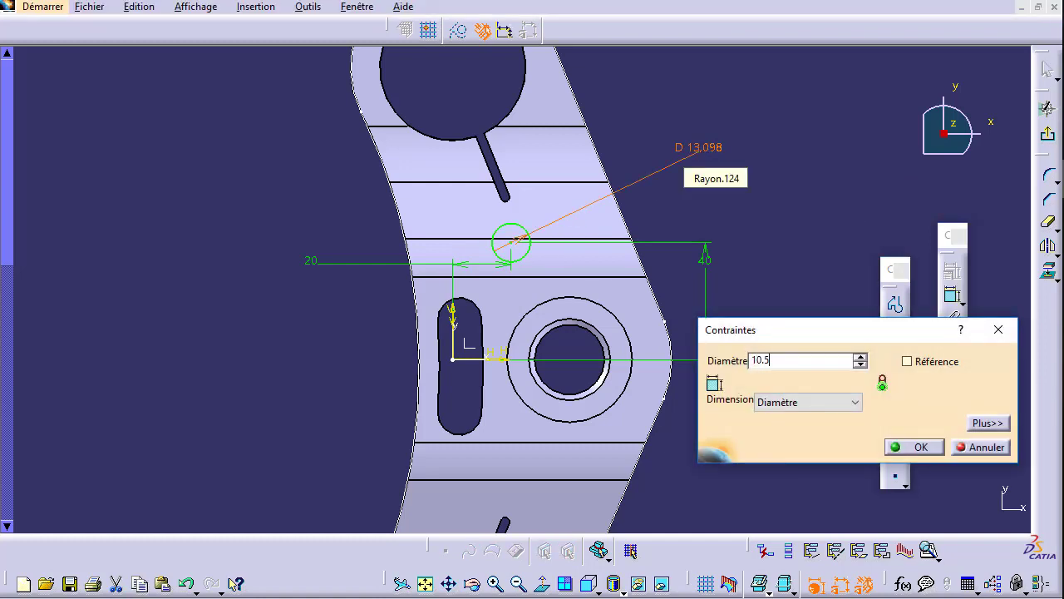
pyautogui.press('Return')
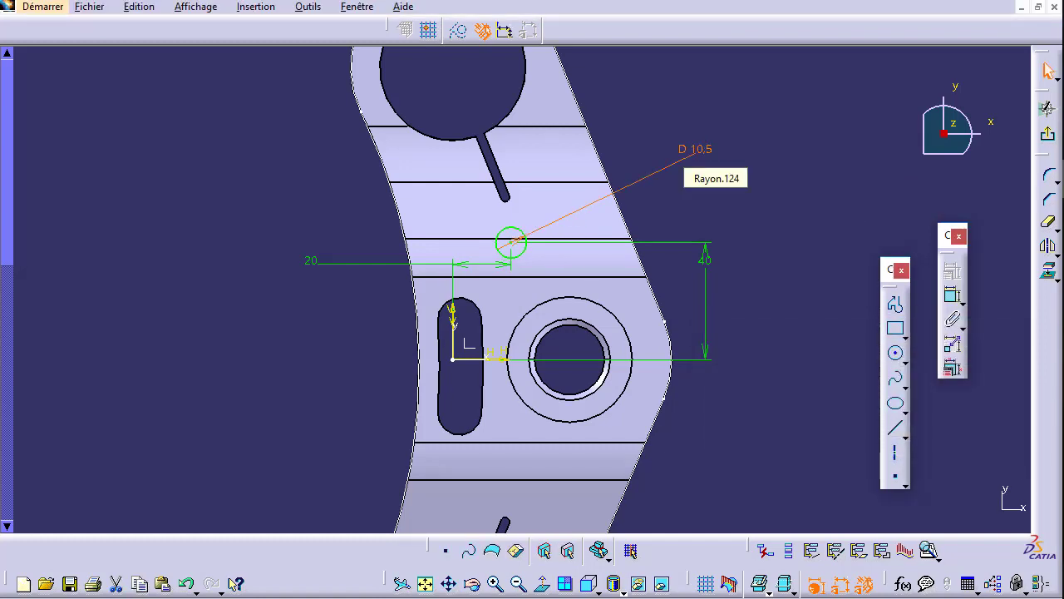
# Start a second circle centred on the hole, checking the Ø22 section on the reference drawing.
pyautogui.click(896, 356)
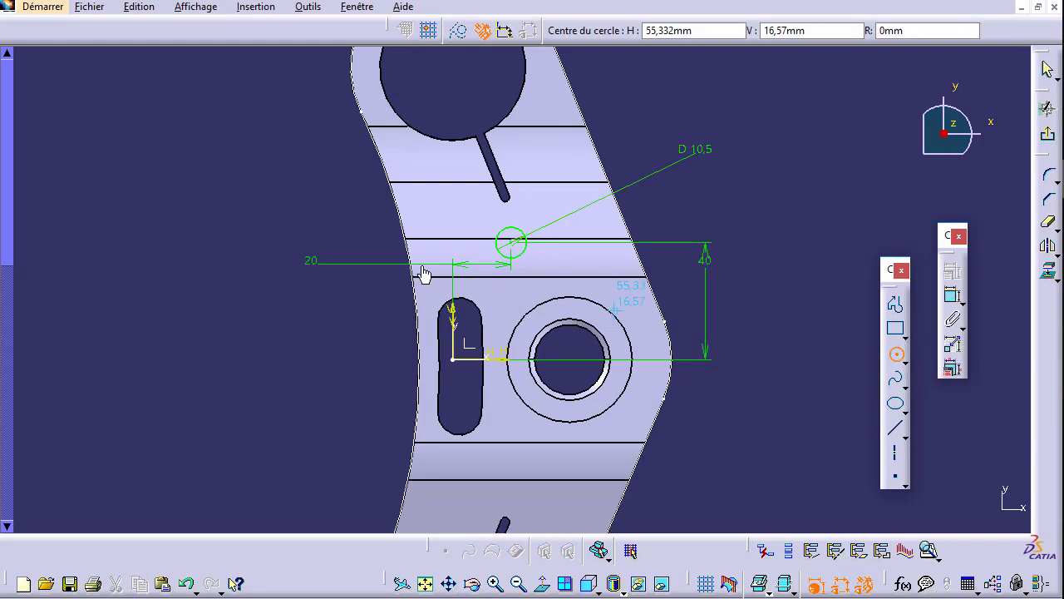
pyautogui.click(511, 242)
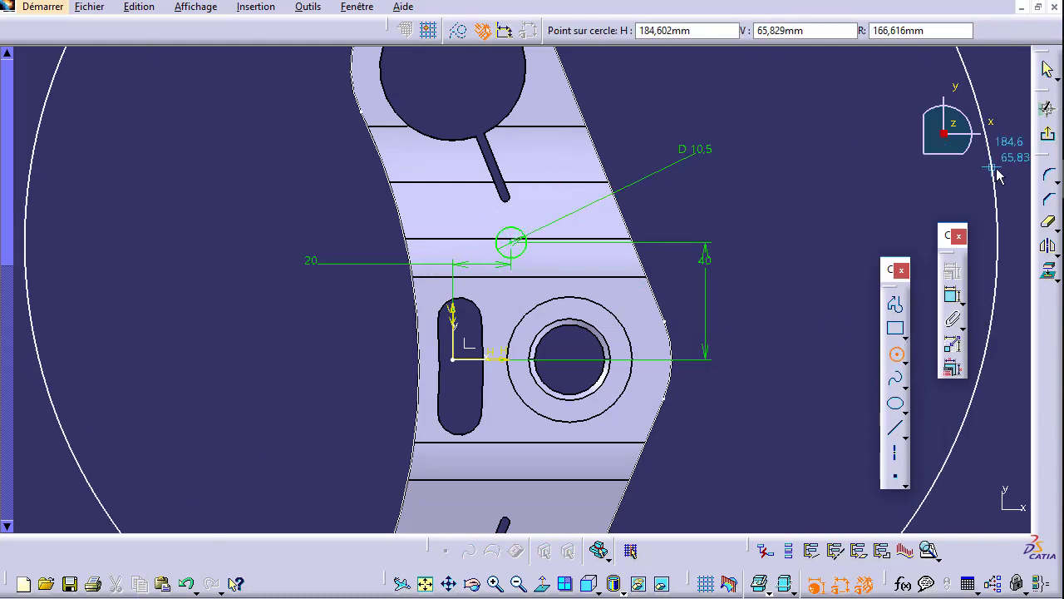
pyautogui.hotkey('alt', 'Tab')
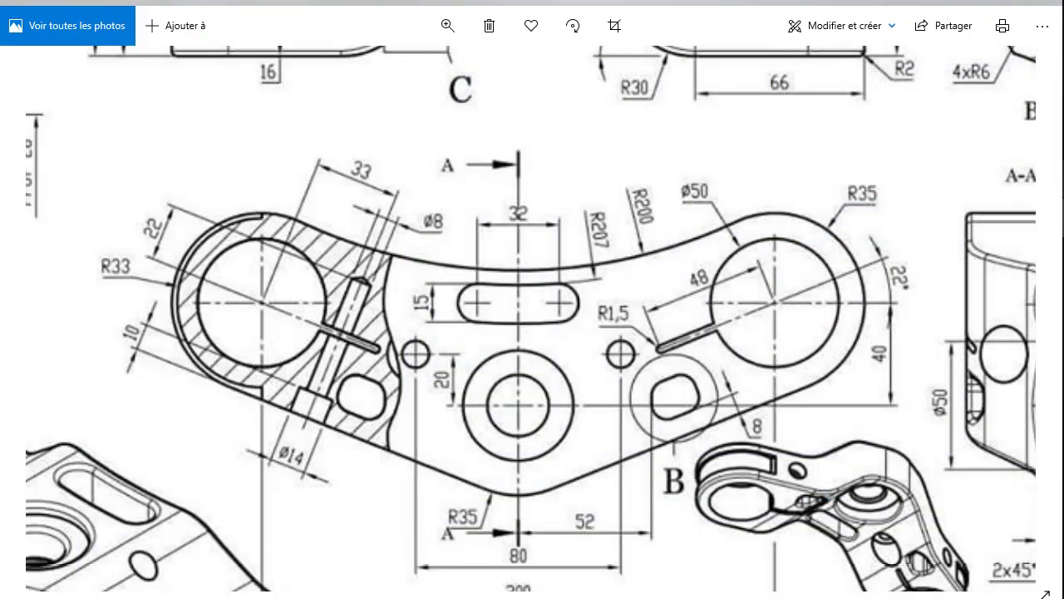
pyautogui.moveTo(305, 331)
pyautogui.mouseDown()
pyautogui.moveTo(558, 367)
pyautogui.moveTo(563, 445)
pyautogui.mouseUp()
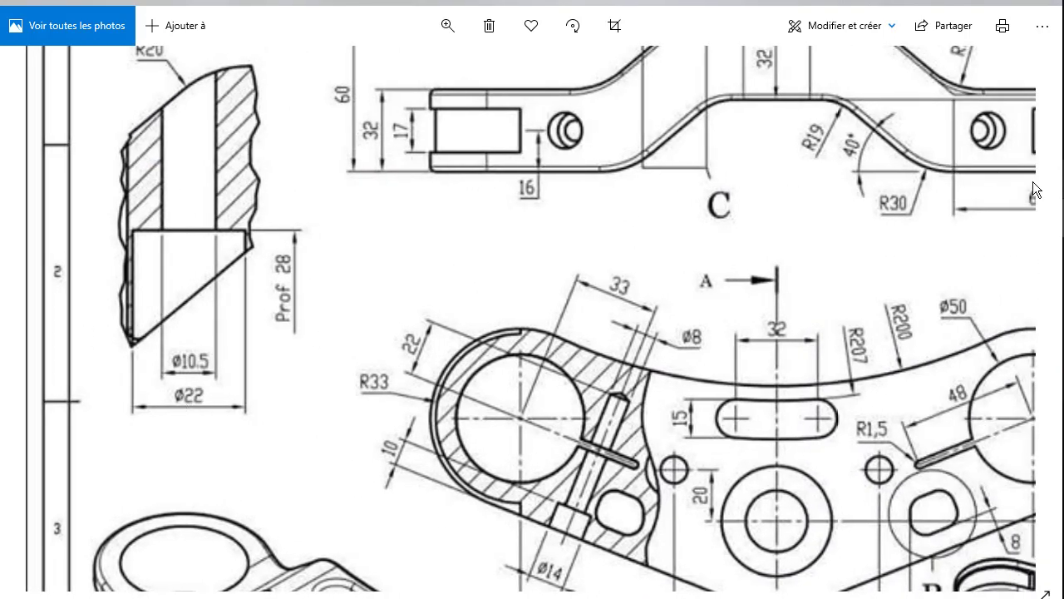
pyautogui.hotkey('alt', 'Tab')
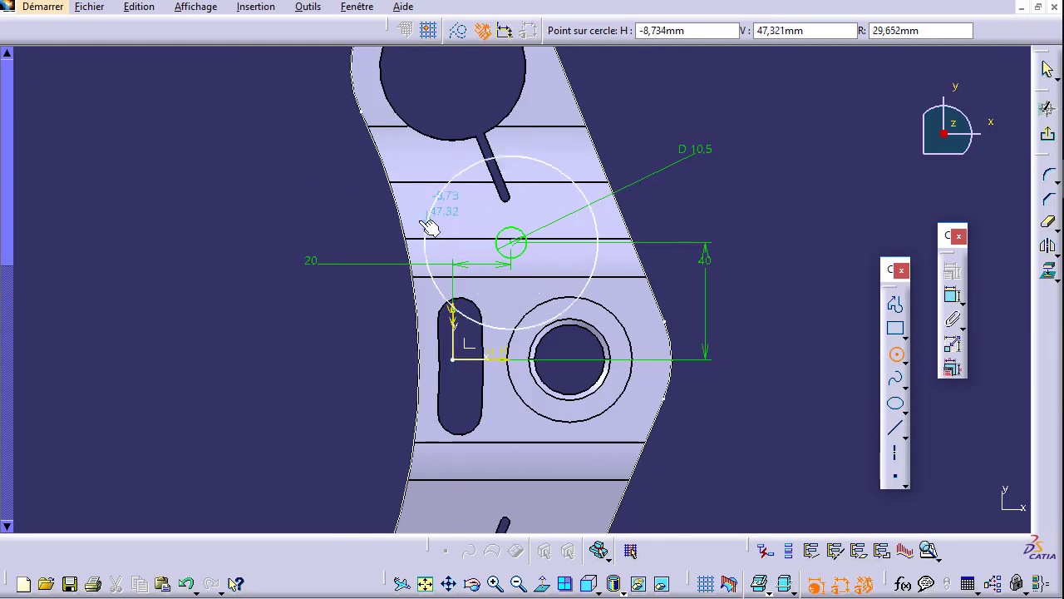
# Place the concentric outer circle, constrain it to Ø22, and exit the sketch.
pyautogui.click(443, 228)
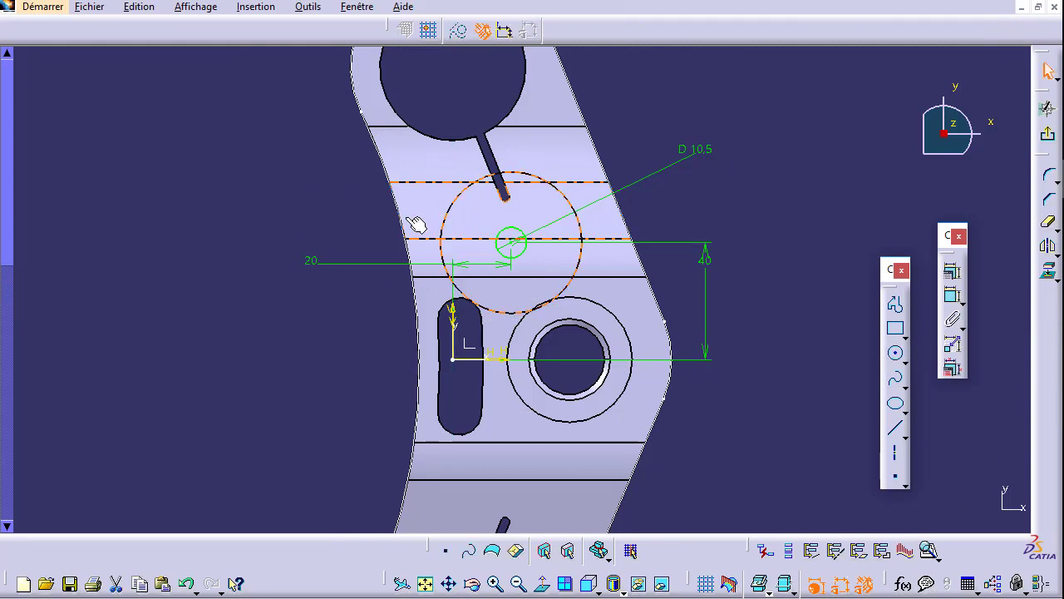
pyautogui.click(954, 296)
pyautogui.doubleClick(813, 173)
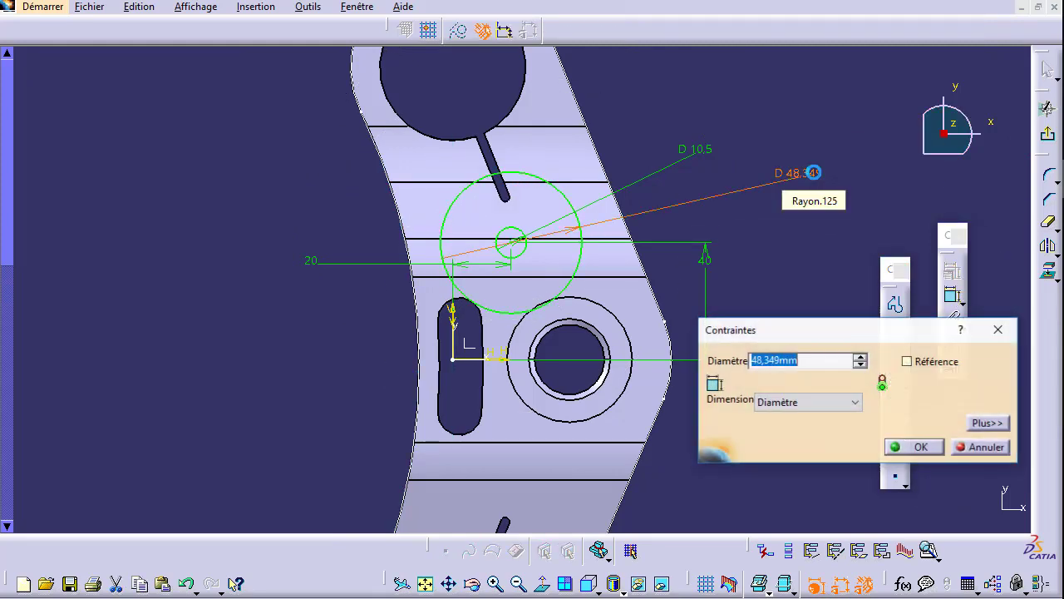
pyautogui.write('22')
pyautogui.press('Return')
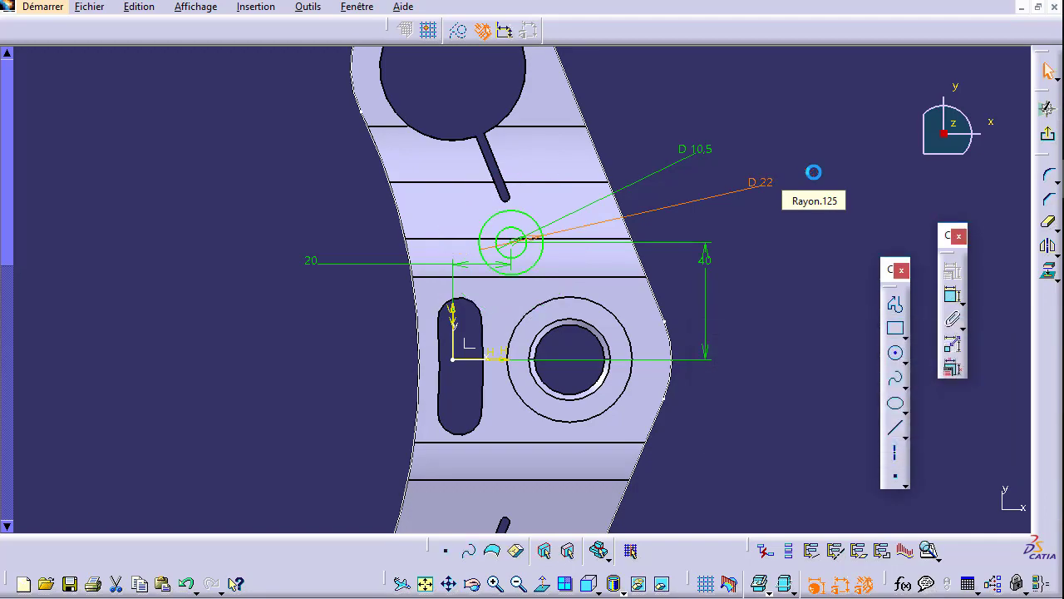
pyautogui.moveTo(611, 310)
pyautogui.mouseDown(button='middle')
pyautogui.moveTo(565, 291)
pyautogui.moveTo(582, 182)
pyautogui.moveTo(594, 409)
pyautogui.moveTo(665, 340)
pyautogui.moveTo(729, 356)
pyautogui.moveTo(674, 357)
pyautogui.moveTo(690, 329)
pyautogui.mouseUp(button='middle')
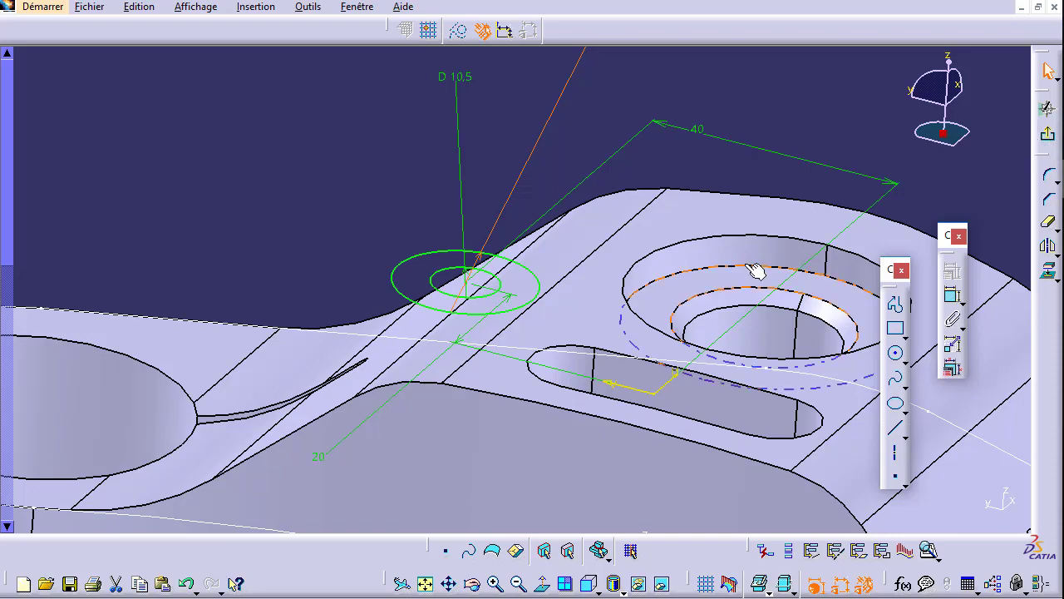
pyautogui.moveTo(653, 261)
pyautogui.mouseDown(button='middle')
pyautogui.moveTo(575, 324)
pyautogui.moveTo(544, 314)
pyautogui.mouseUp(button='middle')
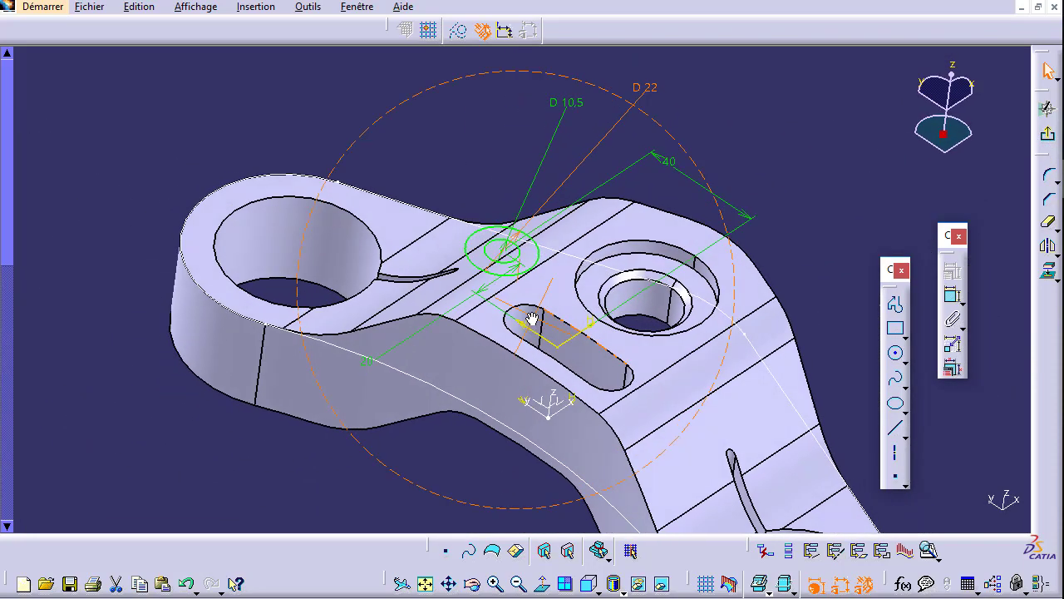
pyautogui.click(1051, 116)
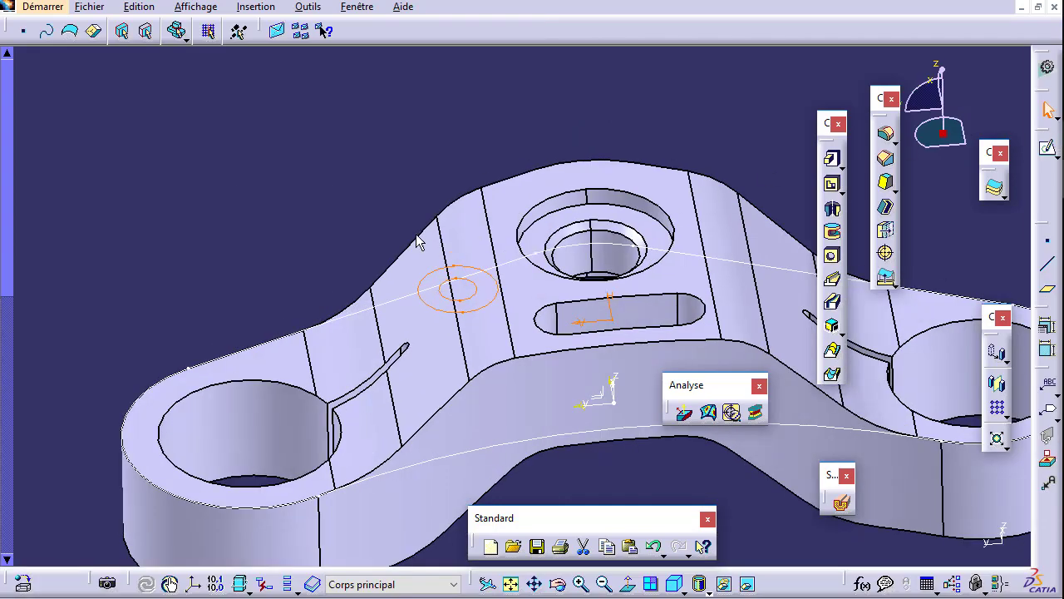
# Start a multi-pocket from the Ø10.5/Ø22 sketch, selecting both domains and consulting the hole section.
pyautogui.click(832, 184)
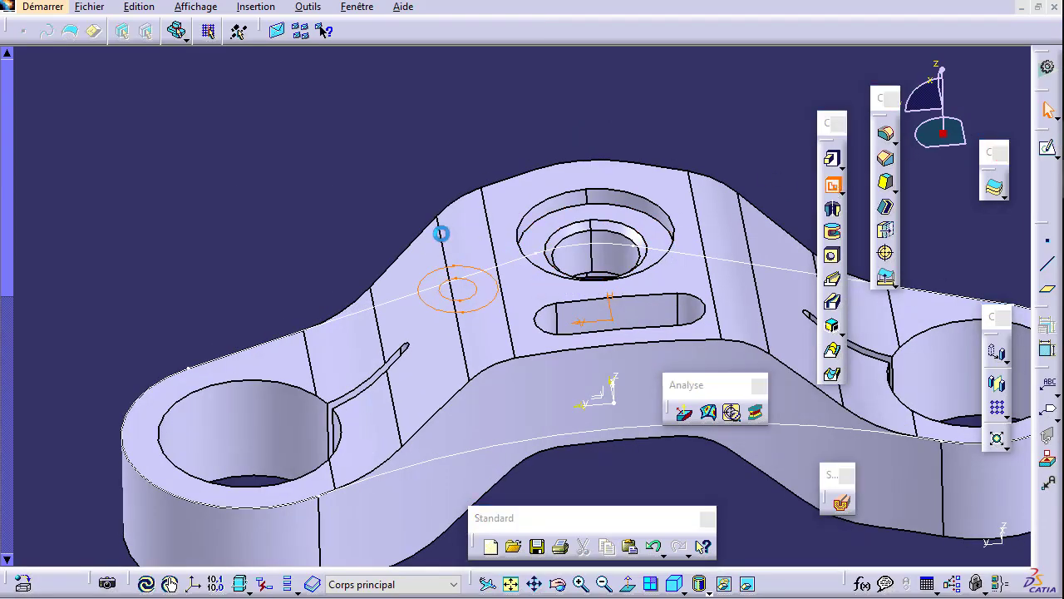
pyautogui.moveTo(536, 288); pyautogui.dragTo(443, 246, button='middle')
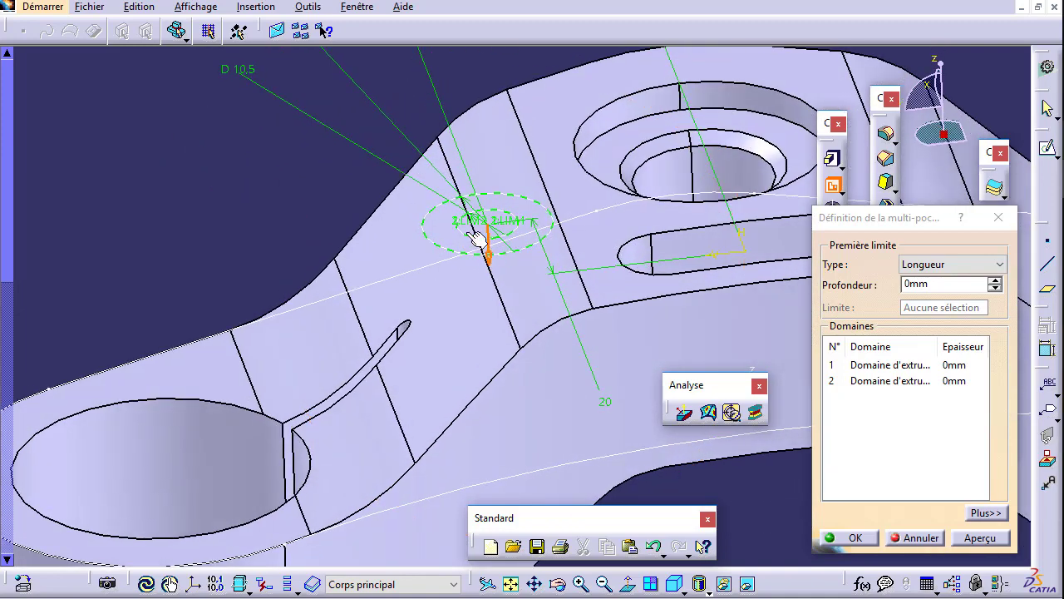
pyautogui.click(898, 366)
pyautogui.click(899, 380)
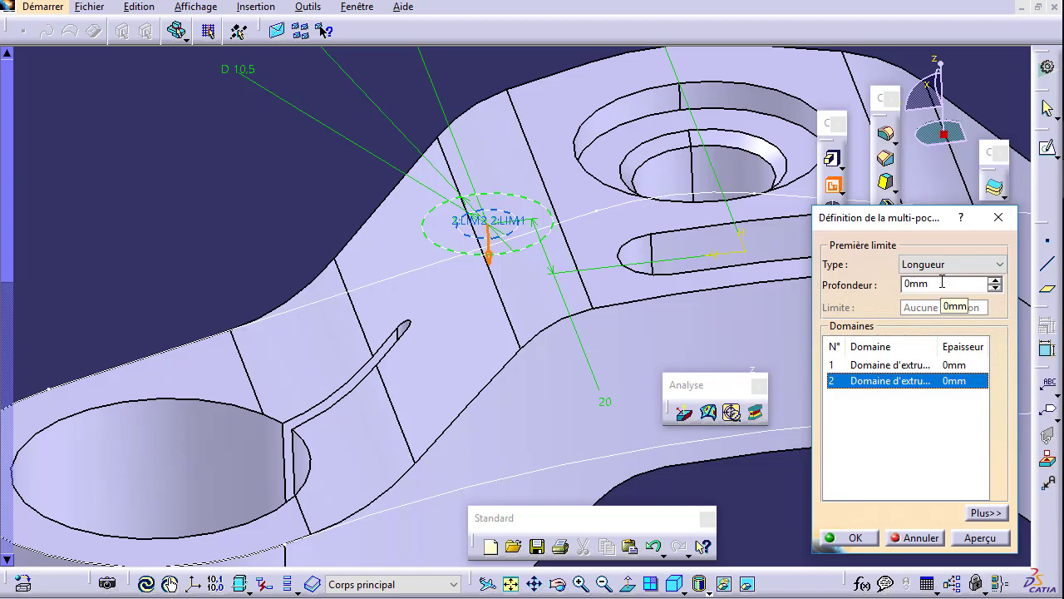
pyautogui.hotkey('alt', 'Tab')
pyautogui.moveTo(135, 250)
pyautogui.mouseDown()
pyautogui.moveTo(273, 306)
pyautogui.moveTo(244, 285)
pyautogui.mouseUp()
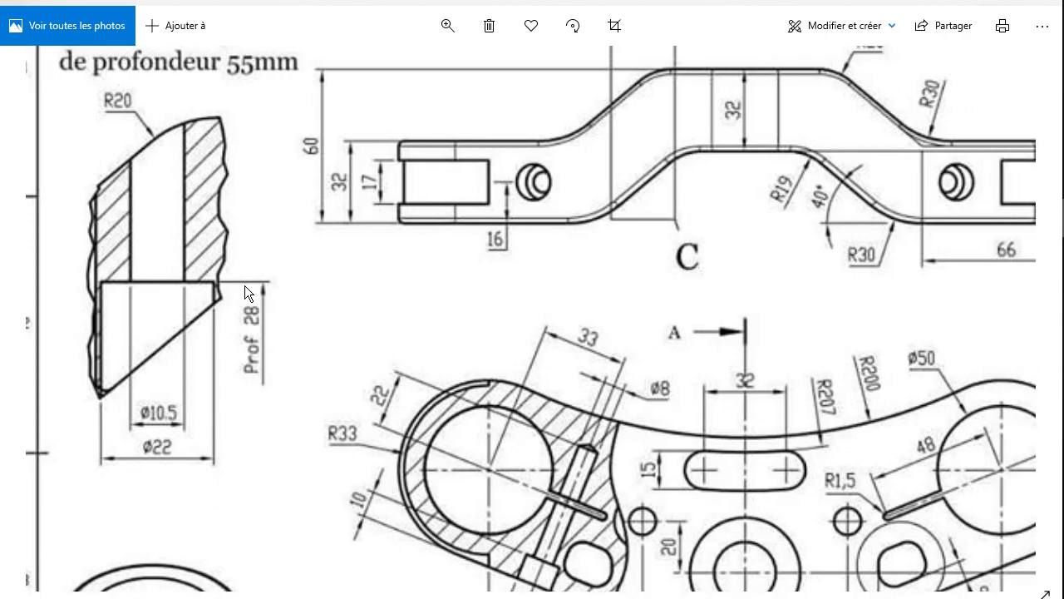
pyautogui.hotkey('alt', 'Tab')
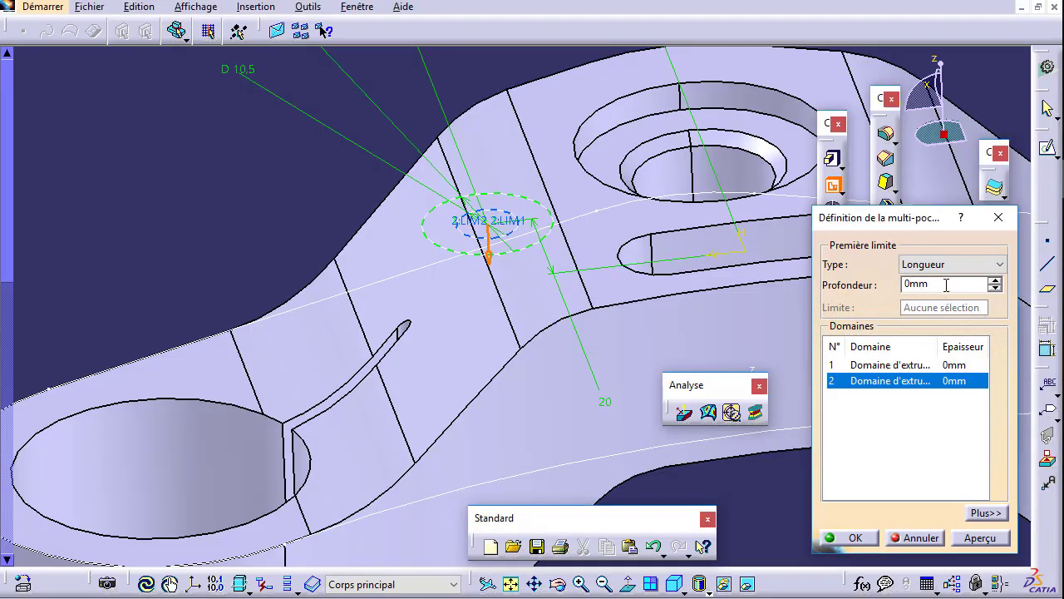
# Set the second domain's depth to 64 mm and preview the pocket.
pyautogui.doubleClick(946, 284)
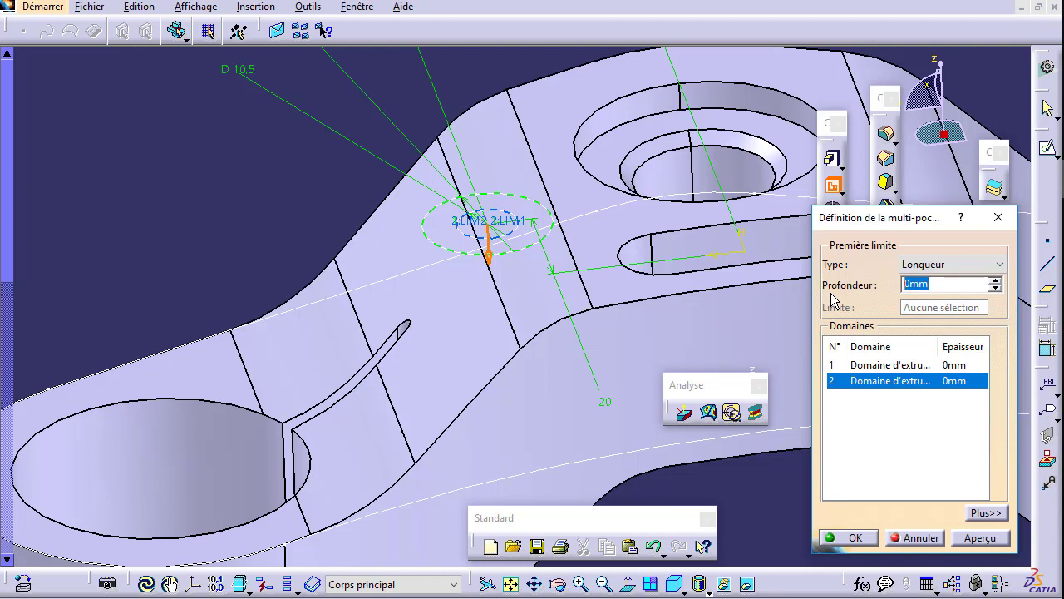
pyautogui.write('34')
pyautogui.press('BackSpace')
pyautogui.press('BackSpace')
pyautogui.write('6')
pyautogui.write('4')
pyautogui.click(977, 539)
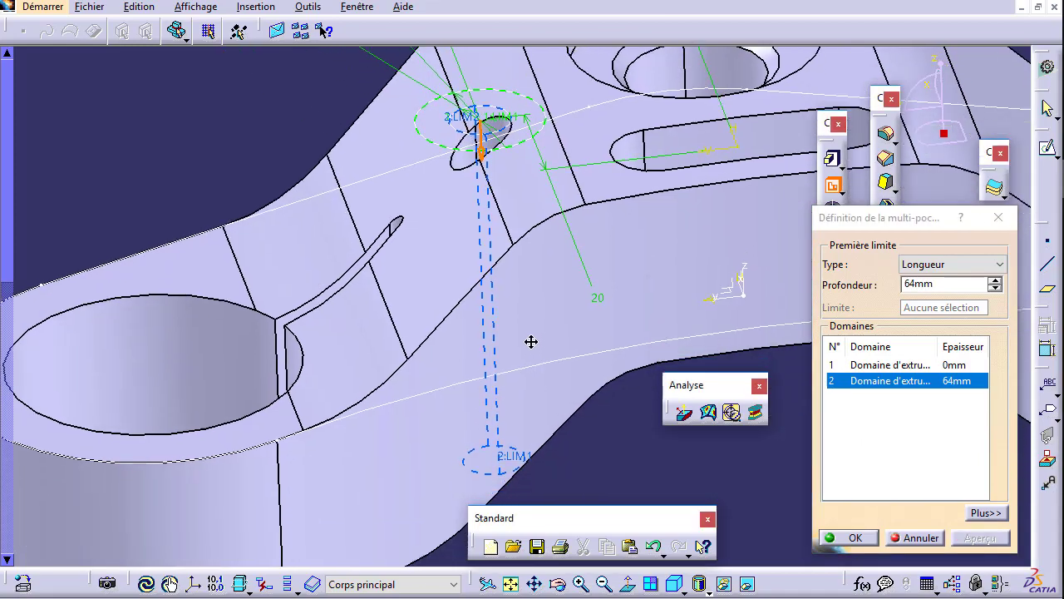
pyautogui.moveTo(532, 340)
pyautogui.mouseDown(button='middle')
pyautogui.moveTo(469, 260)
pyautogui.moveTo(482, 290)
pyautogui.moveTo(515, 297)
pyautogui.moveTo(634, 261)
pyautogui.mouseUp(button='middle')
# Select the first domain and enter its 60 mm depth.
pyautogui.click(856, 366)
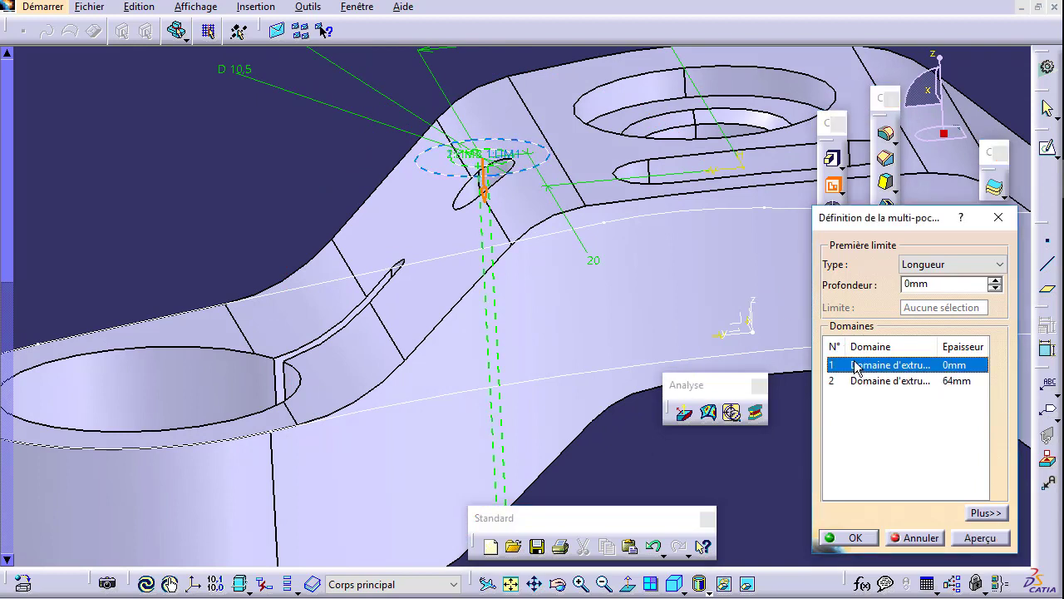
pyautogui.doubleClick(913, 285)
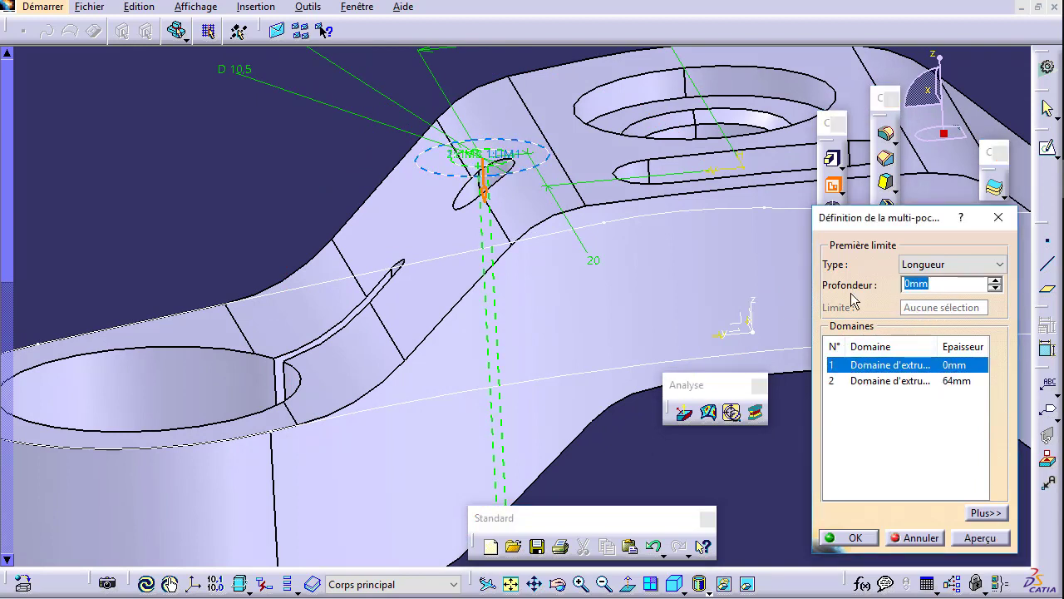
pyautogui.write('60')
# Give the first domain a −32 mm second limit and create the multi-pocket hole.
pyautogui.click(989, 513)
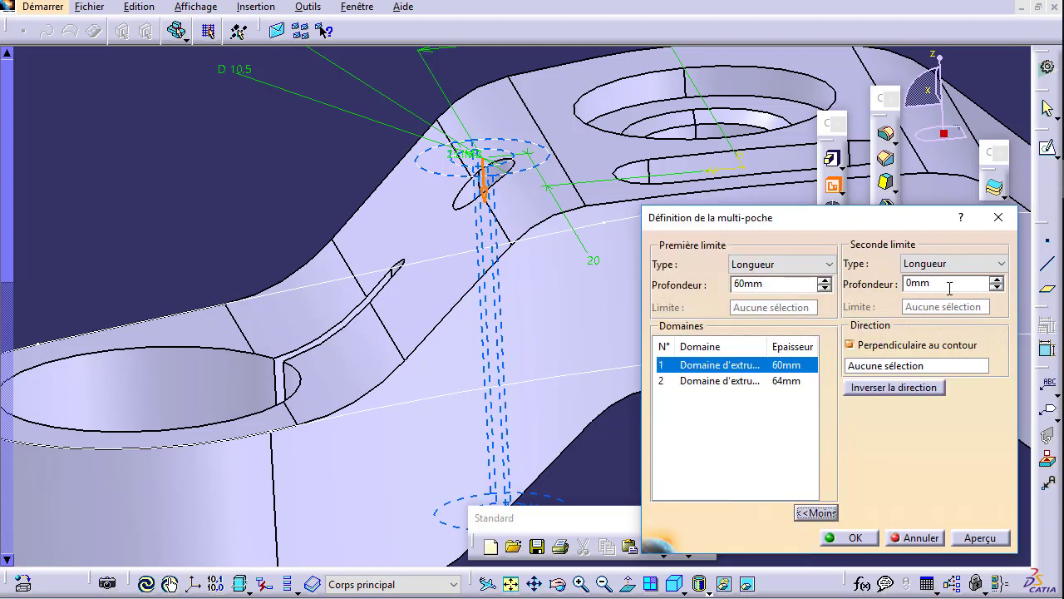
pyautogui.click(996, 287)
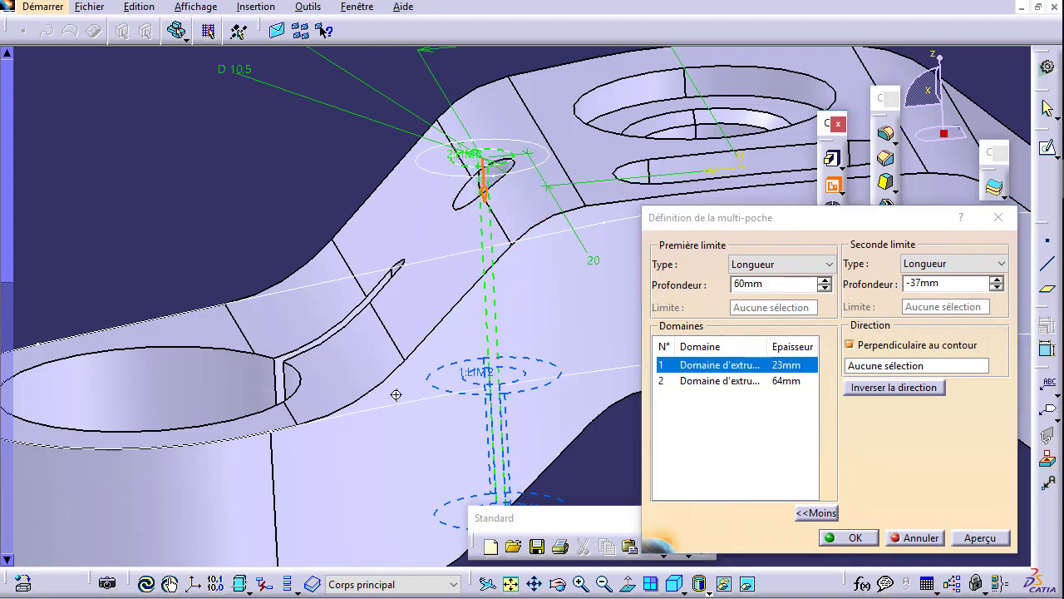
pyautogui.moveTo(399, 274)
pyautogui.mouseDown(button='middle')
pyautogui.moveTo(333, 278)
pyautogui.moveTo(369, 285)
pyautogui.mouseUp(button='middle')
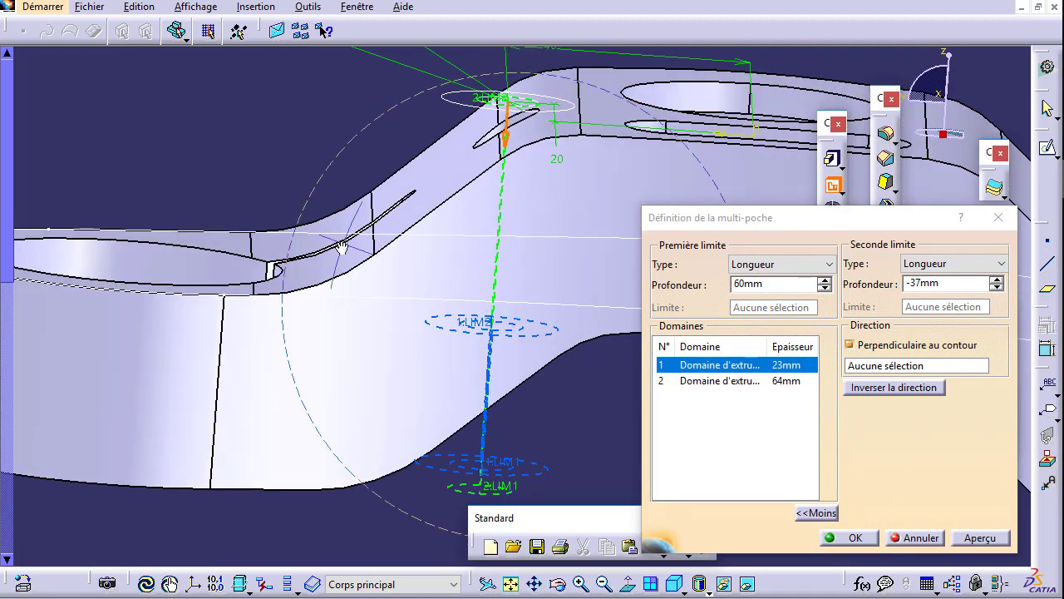
pyautogui.moveTo(344, 245)
pyautogui.mouseDown(button='middle')
pyautogui.moveTo(388, 316)
pyautogui.moveTo(361, 285)
pyautogui.mouseUp(button='middle')
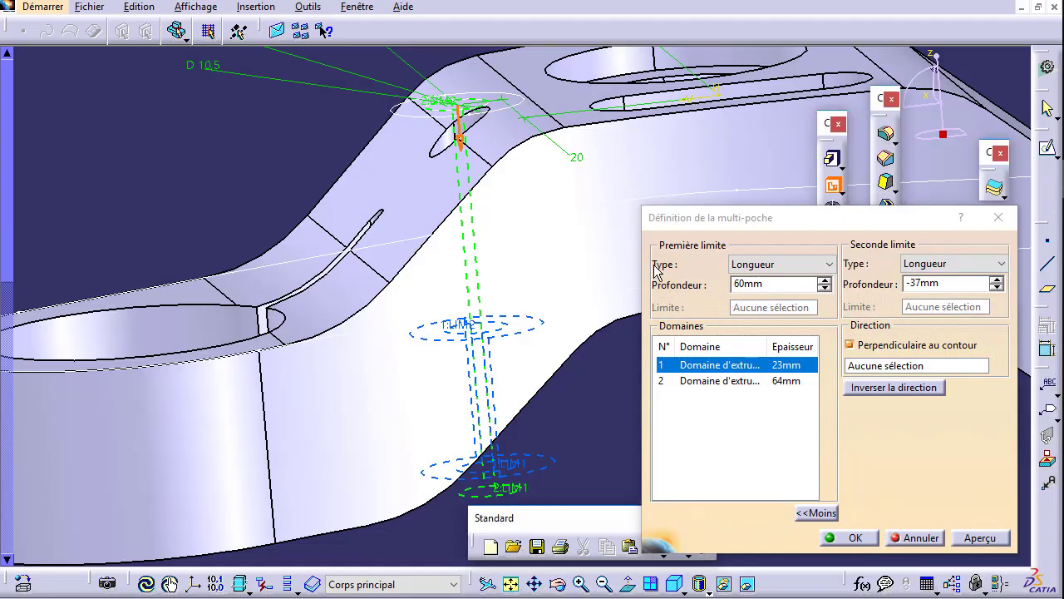
pyautogui.doubleClick(918, 279)
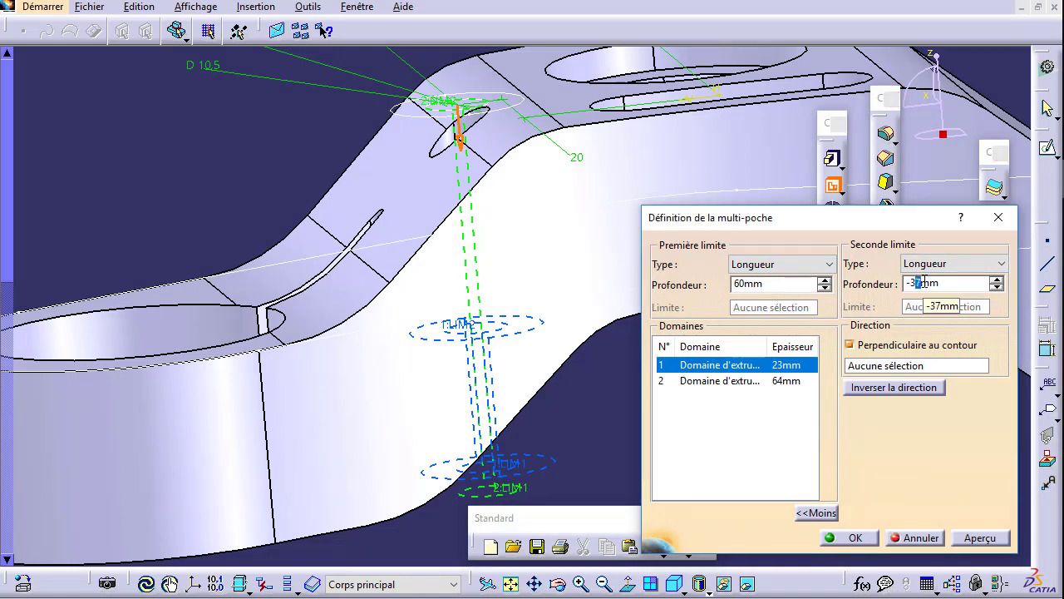
pyautogui.write('-32')
pyautogui.click(979, 537)
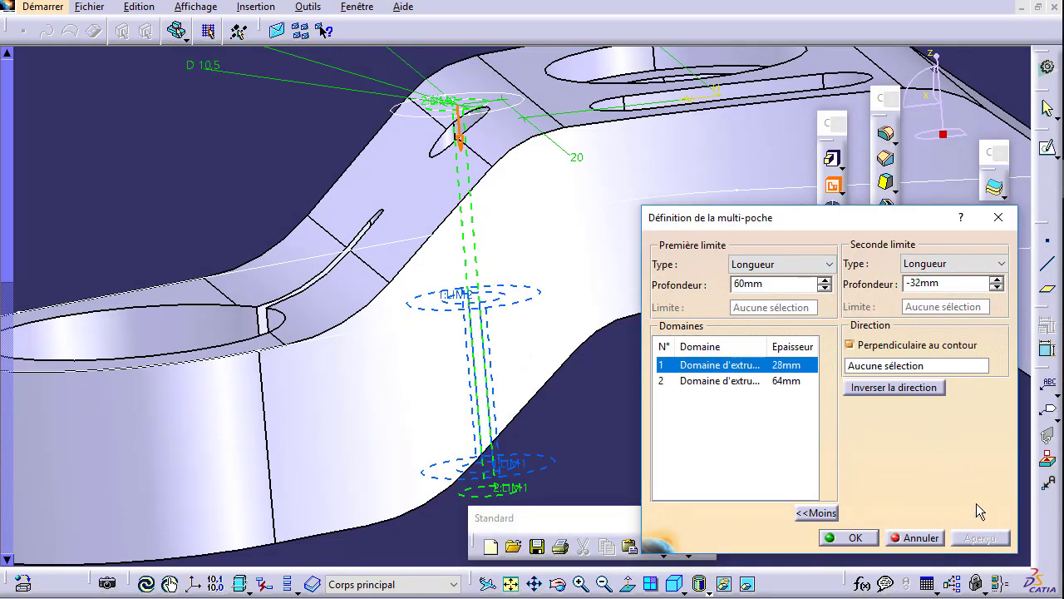
pyautogui.click(855, 538)
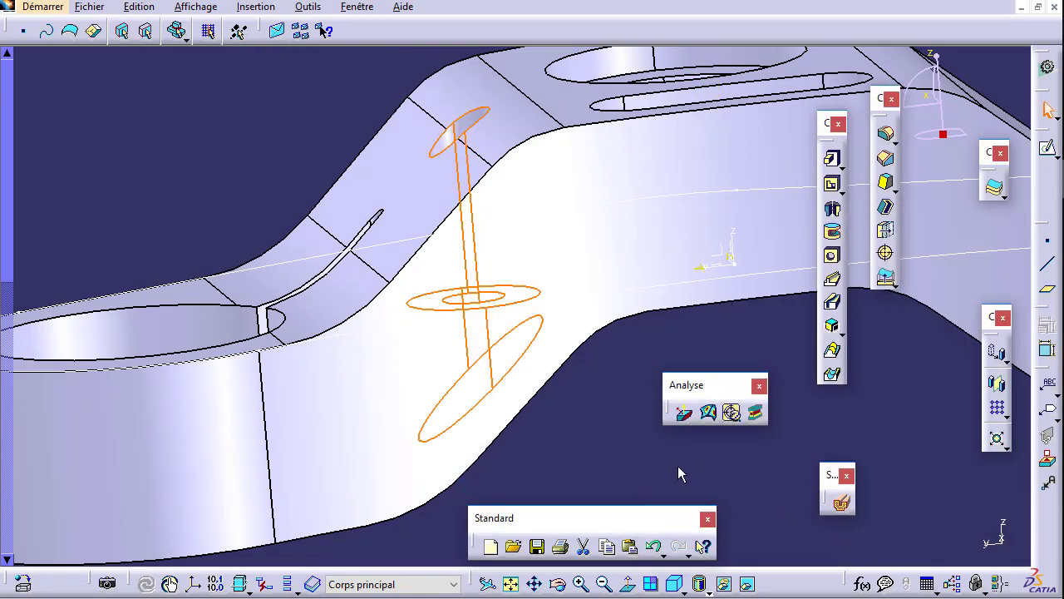
# Rotate the part to inspect the new hole and pick the sketches and main body in the tree.
pyautogui.moveTo(587, 433)
pyautogui.mouseDown(button='middle')
pyautogui.moveTo(455, 251)
pyautogui.moveTo(515, 301)
pyautogui.mouseUp(button='middle')
pyautogui.click(73, 431)
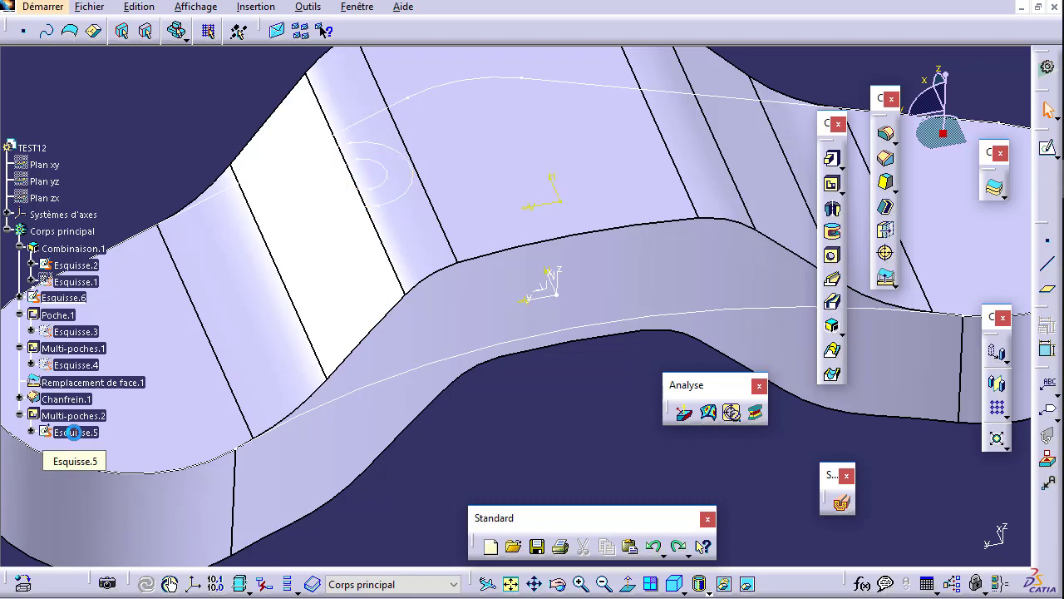
pyautogui.hotkey('ctrl', 'z')
pyautogui.hotkey('ctrl', 'z')
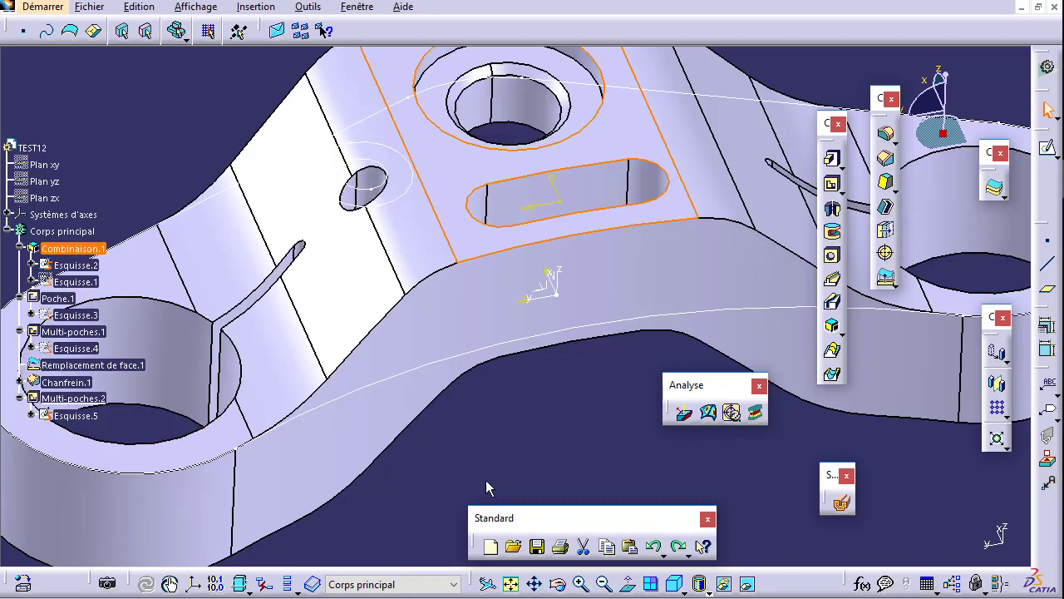
pyautogui.click(254, 438)
pyautogui.moveTo(255, 438); pyautogui.dragTo(247, 458, button='middle')
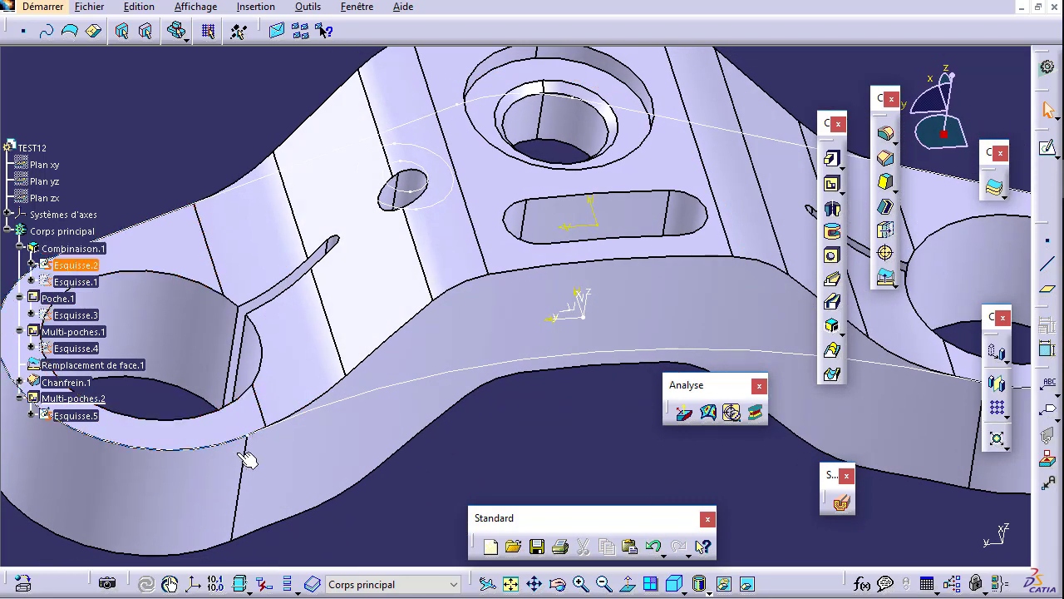
pyautogui.click(43, 232)
pyautogui.rightClick(43, 231)
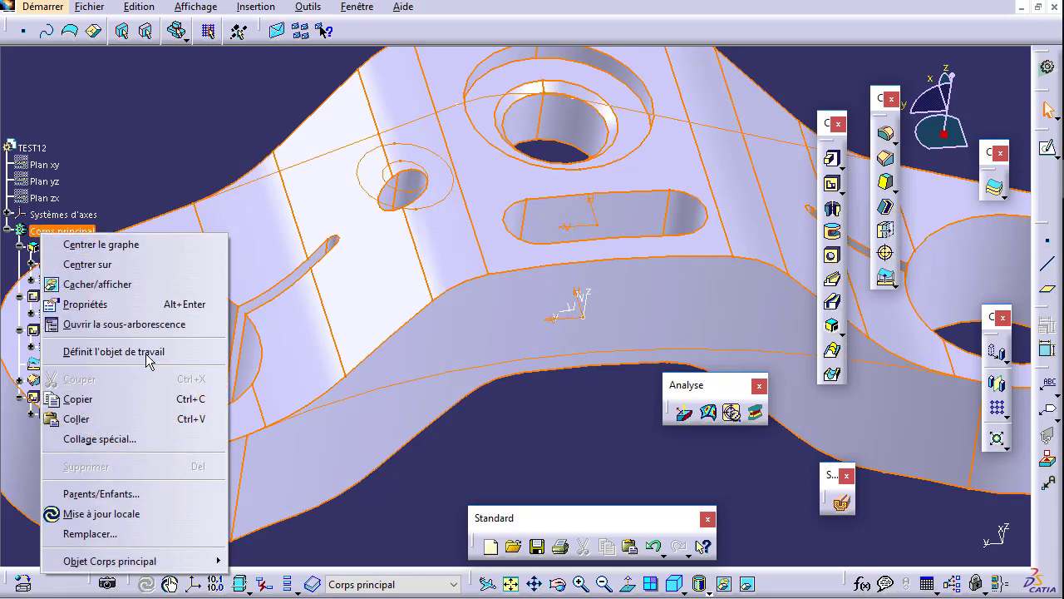
pyautogui.click(148, 359)
pyautogui.moveTo(468, 421)
pyautogui.mouseDown(button='middle')
pyautogui.moveTo(572, 456)
pyautogui.moveTo(499, 321)
pyautogui.mouseUp(button='middle')
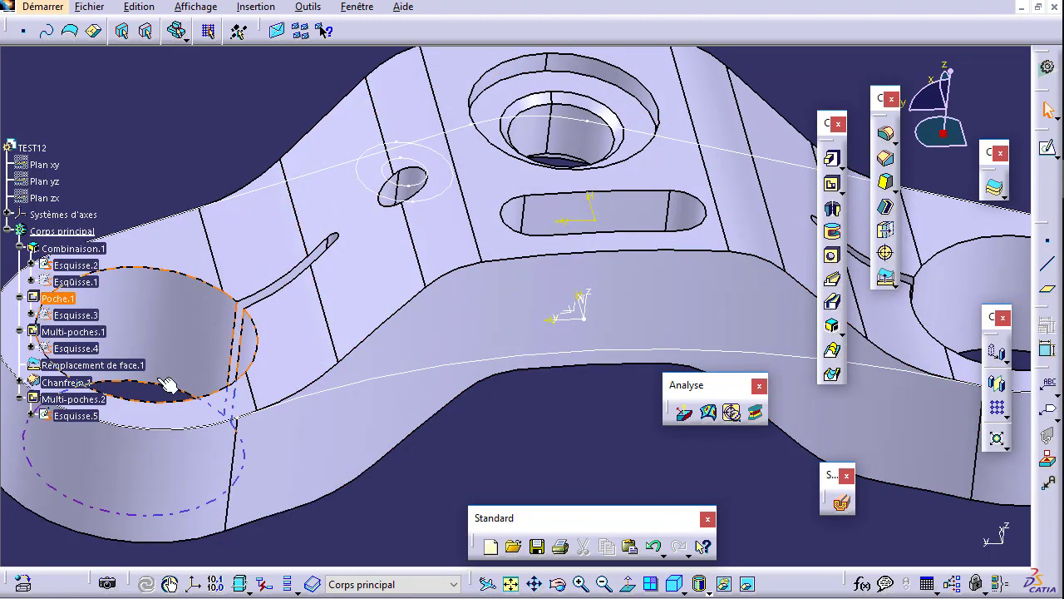
# Copy sketch Esquisse.5 and paste it into Corps principal as Esquisse.6.
pyautogui.rightClick(83, 416)
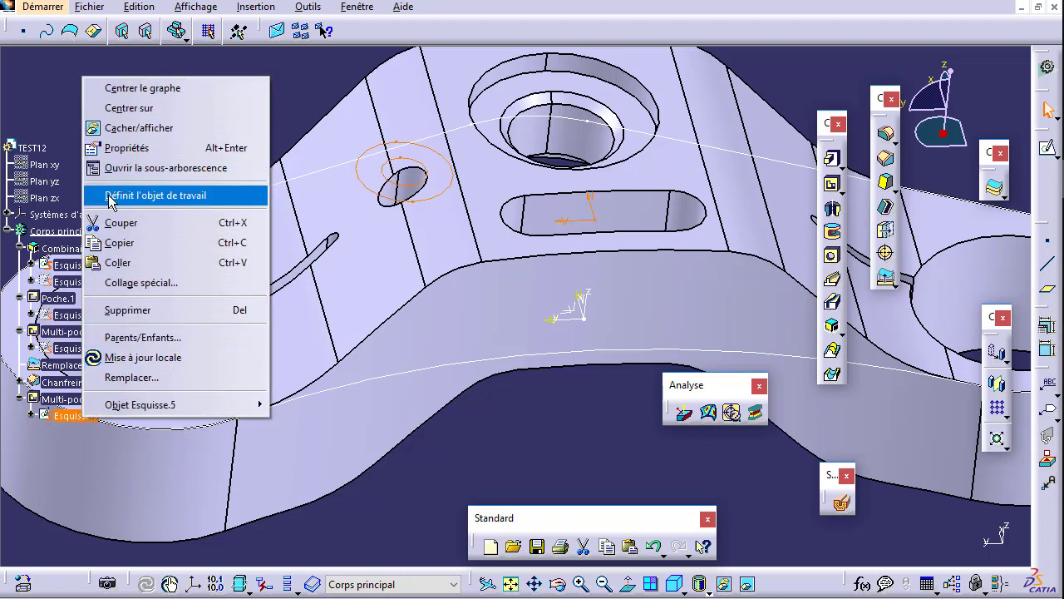
pyautogui.click(119, 243)
pyautogui.rightClick(33, 143)
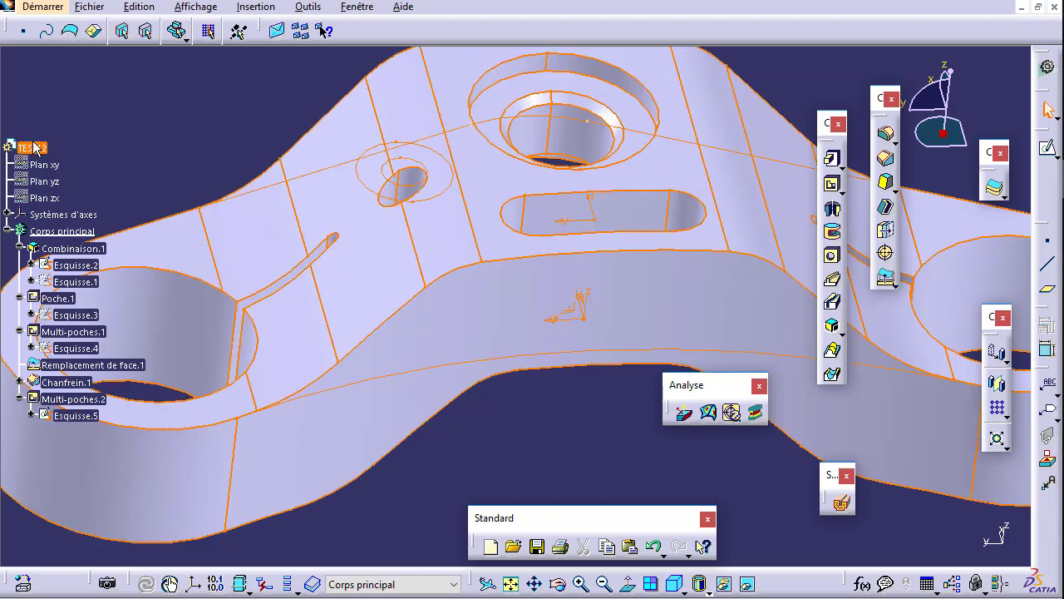
pyautogui.click(75, 230)
pyautogui.rightClick(74, 230)
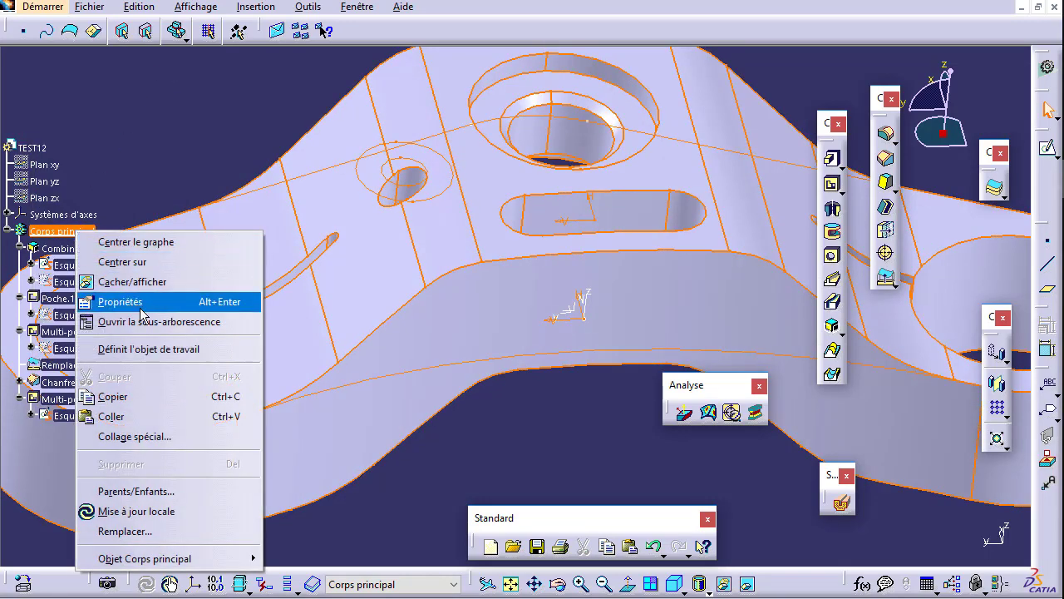
pyautogui.click(116, 419)
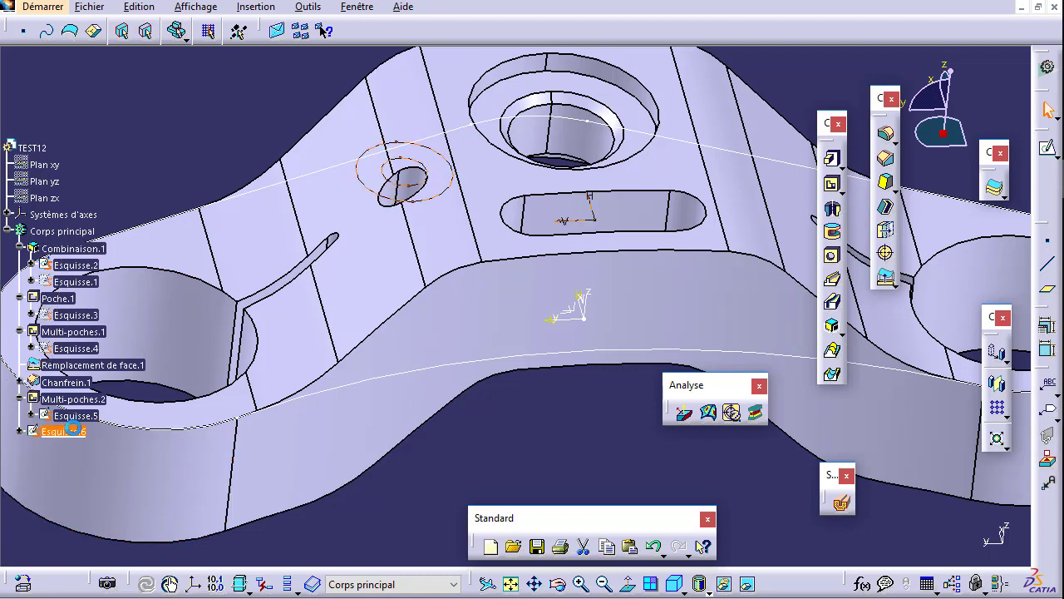
# Open Esquisse.6 and box-select its D10.5 and D22 circles with their dimensions, including the 20 dimension.
pyautogui.doubleClick(73, 428)
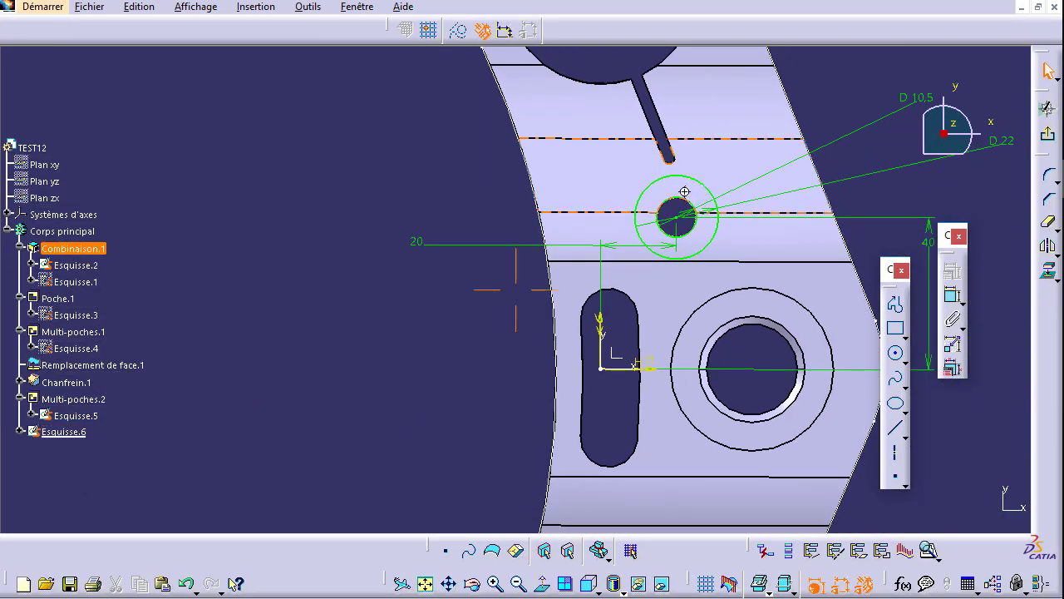
pyautogui.scroll(-3, 541, 183)
pyautogui.moveTo(371, 58); pyautogui.dragTo(823, 366)
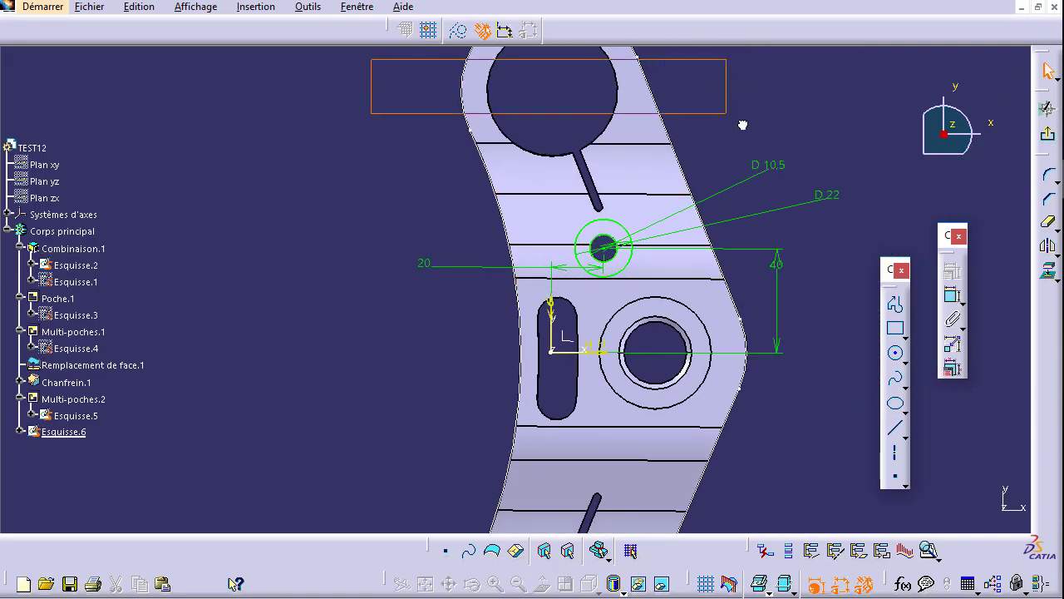
pyautogui.scroll(3, 745, 351)
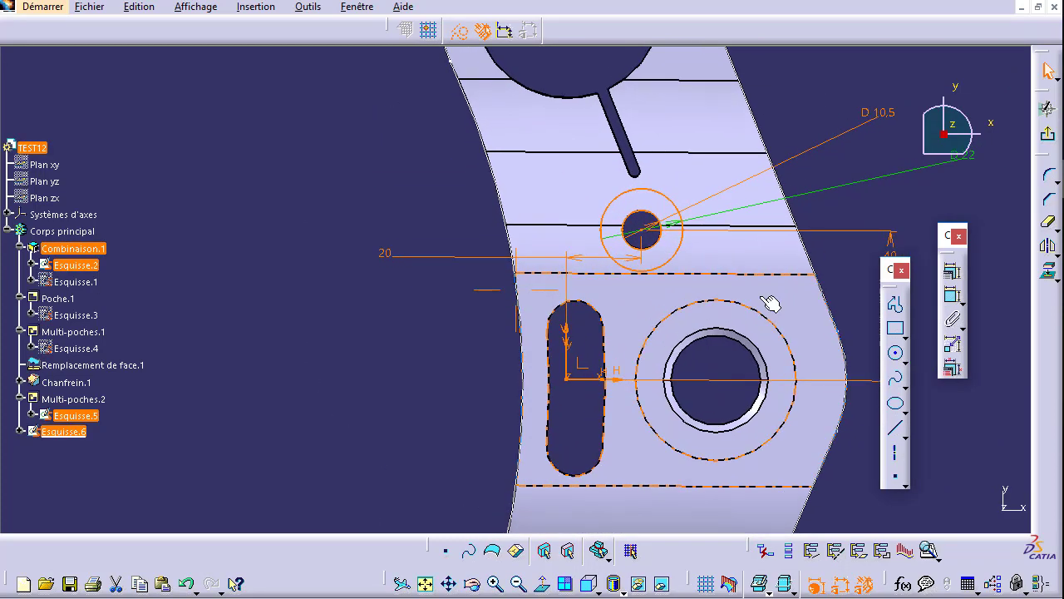
pyautogui.click(574, 351)
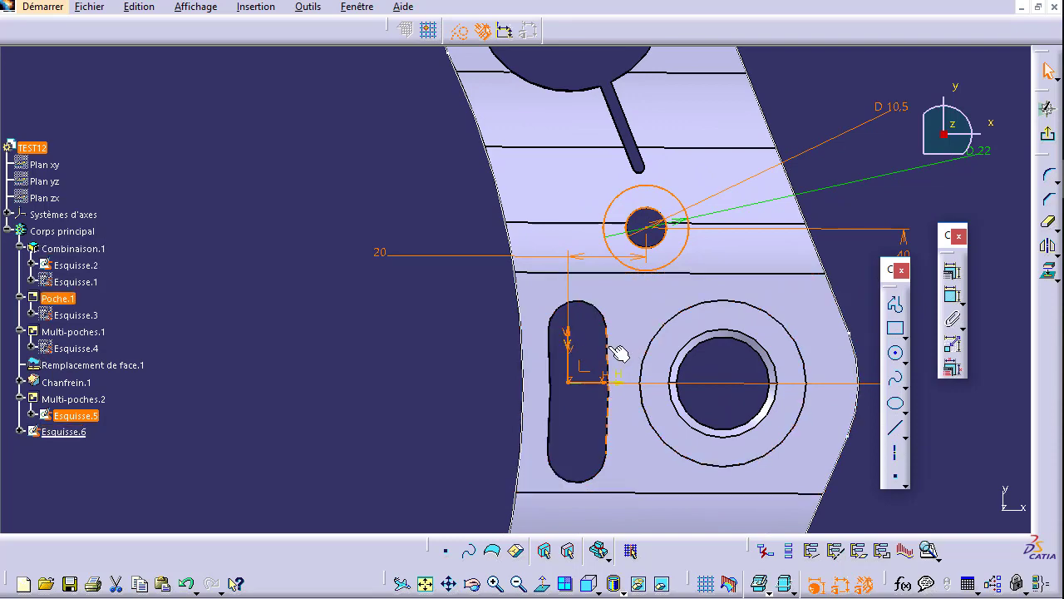
pyautogui.scroll(-3, 511, 304)
pyautogui.scroll(-2, 331, 109)
pyautogui.moveTo(328, 80); pyautogui.dragTo(763, 284)
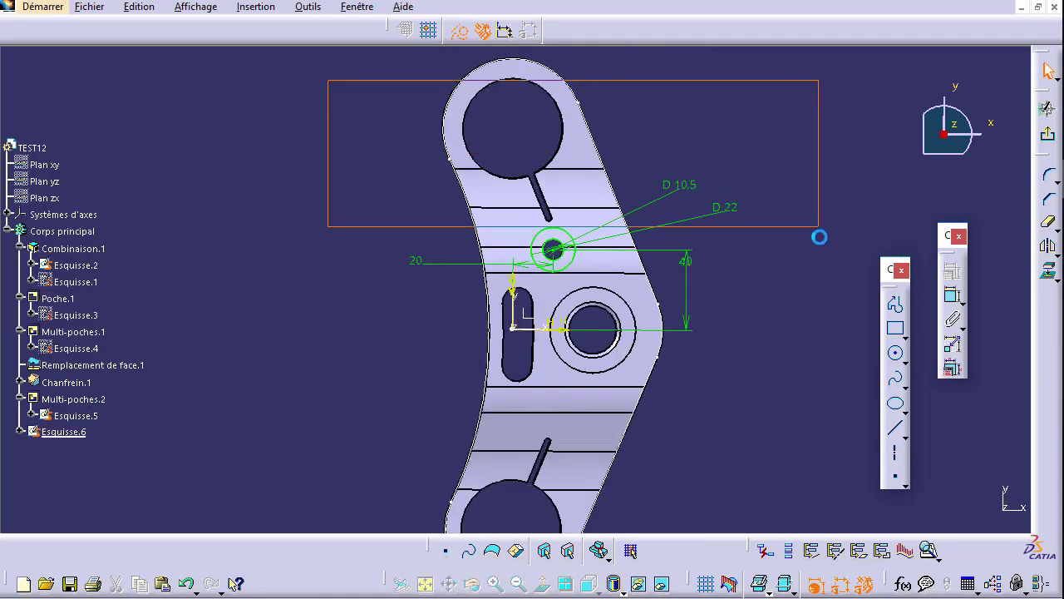
pyautogui.moveTo(762, 280); pyautogui.dragTo(755, 257, button='middle')
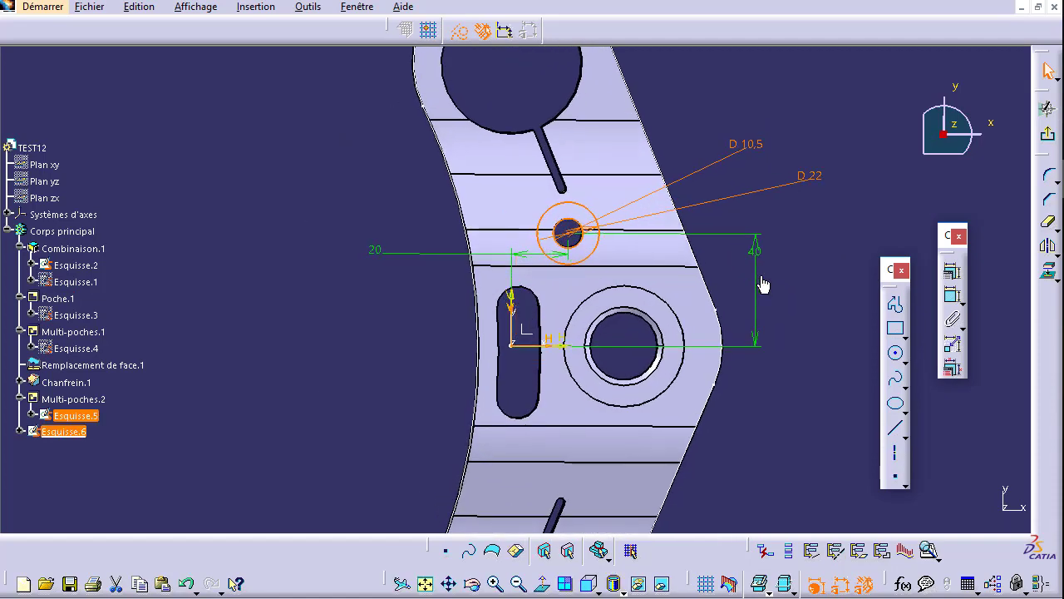
pyautogui.click(408, 257)
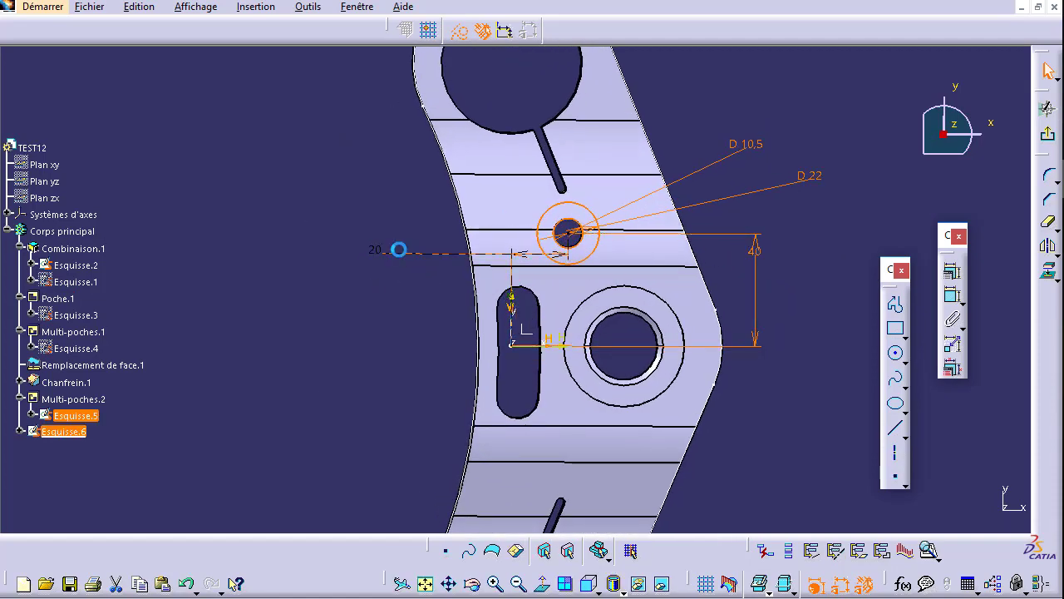
# Mirror the selected circles across the horizontal H axis with Symétrie.
pyautogui.click(1054, 253)
pyautogui.click(953, 266)
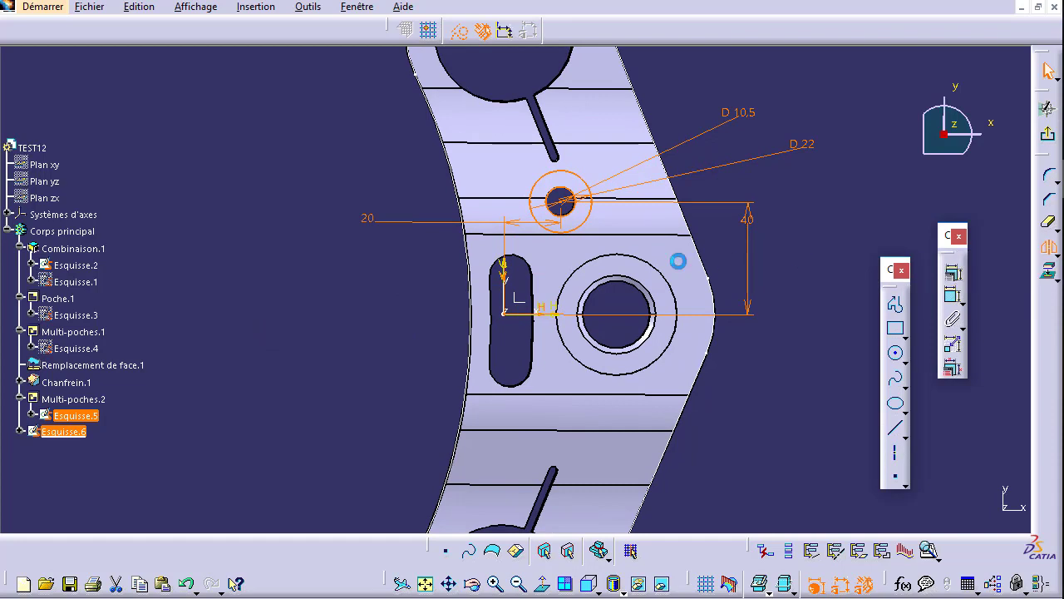
pyautogui.click(554, 313)
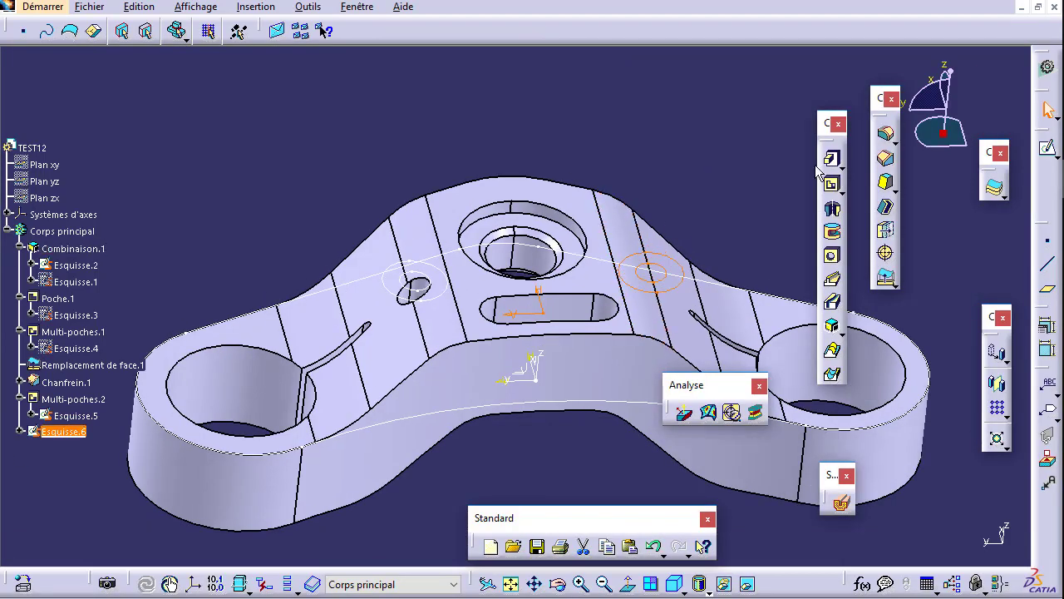
# Start a multi-pocket on Esquisse.6 and give domain 2 limits of 60mm and 1mm.
pyautogui.click(832, 185)
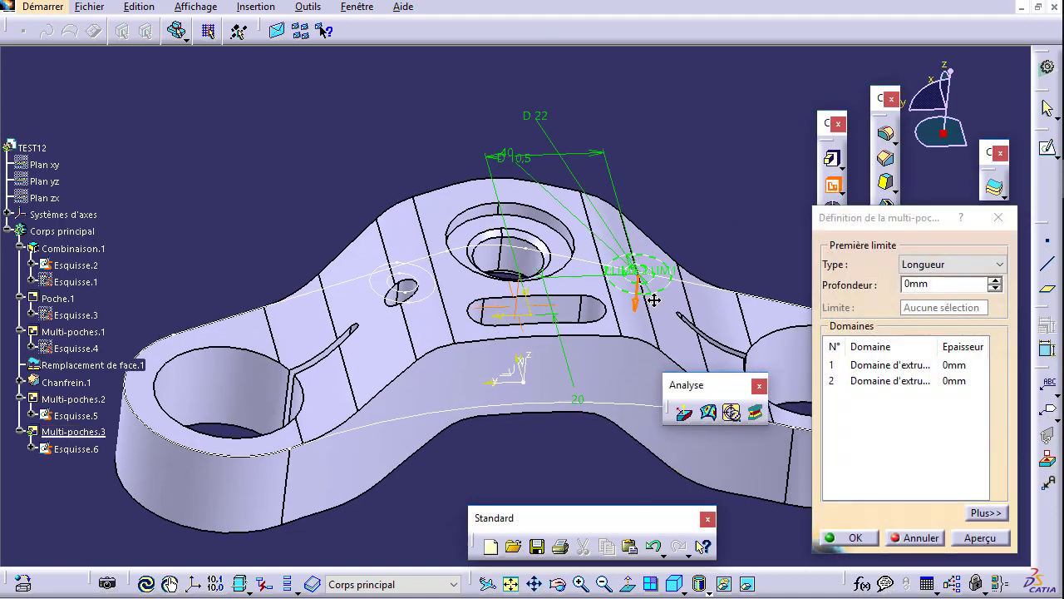
pyautogui.moveTo(589, 336); pyautogui.dragTo(572, 292, button='middle')
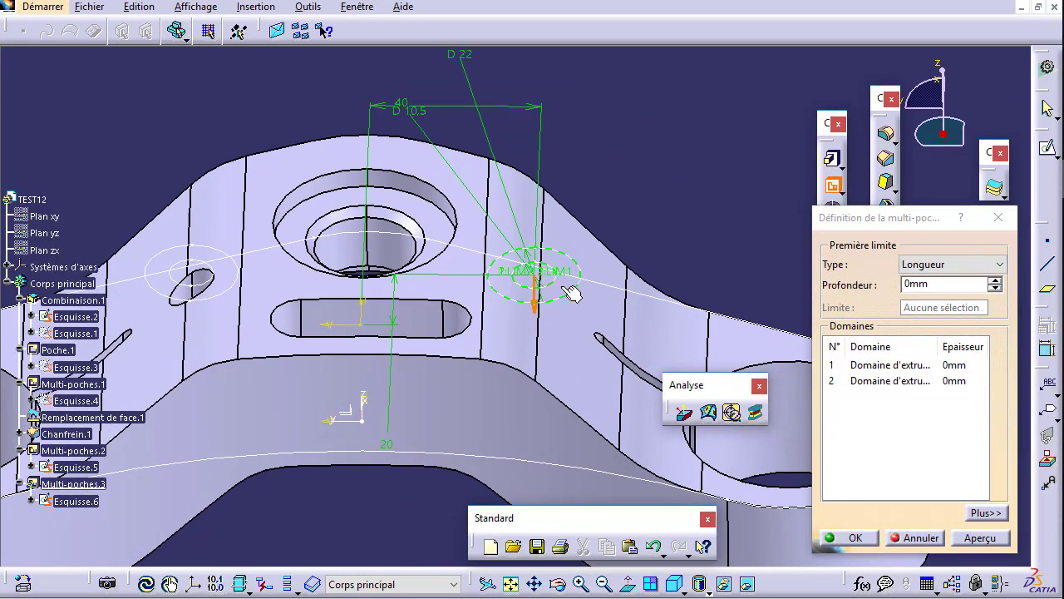
pyautogui.click(915, 383)
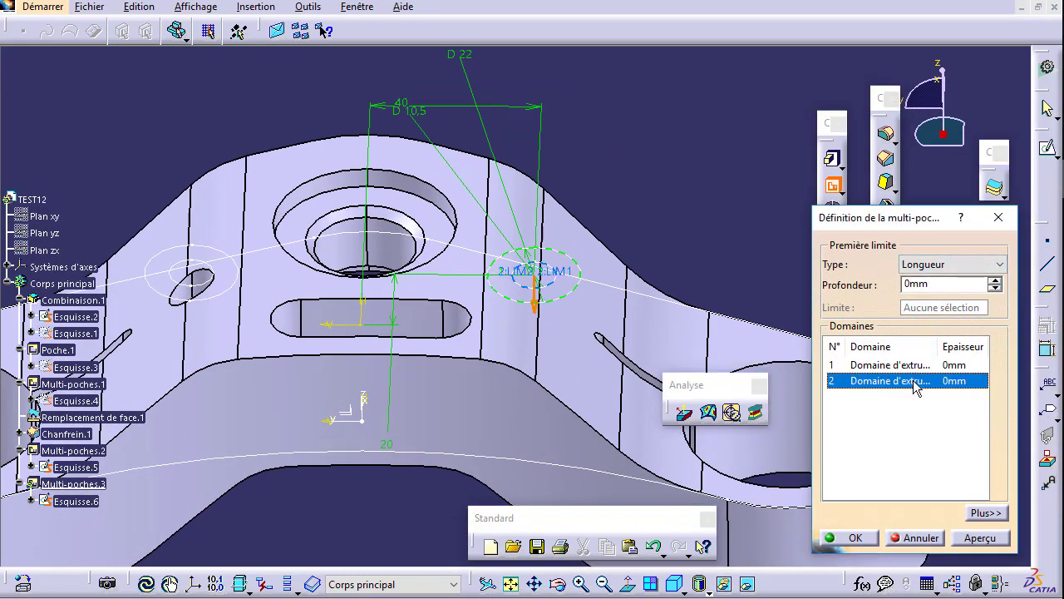
pyautogui.doubleClick(941, 283)
pyautogui.write('60')
pyautogui.click(998, 540)
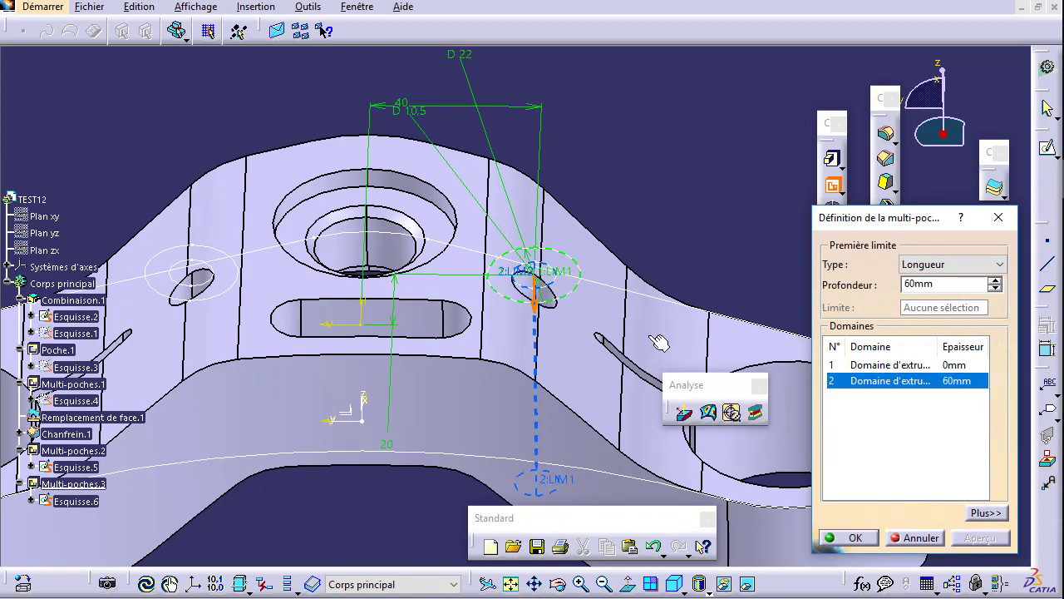
pyautogui.moveTo(659, 343); pyautogui.dragTo(566, 374, button='middle')
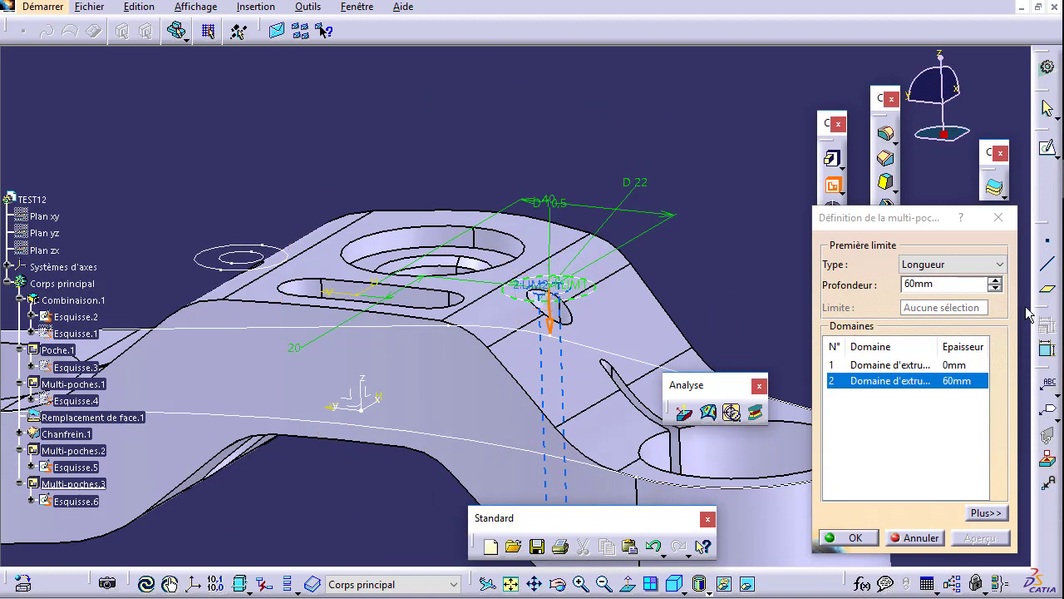
pyautogui.click(986, 512)
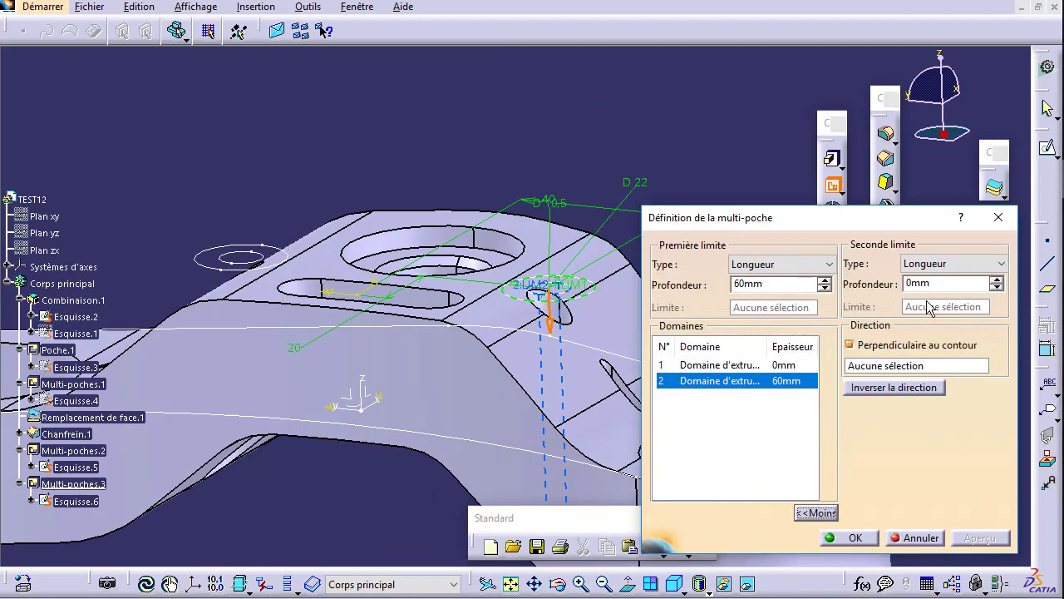
pyautogui.click(996, 279)
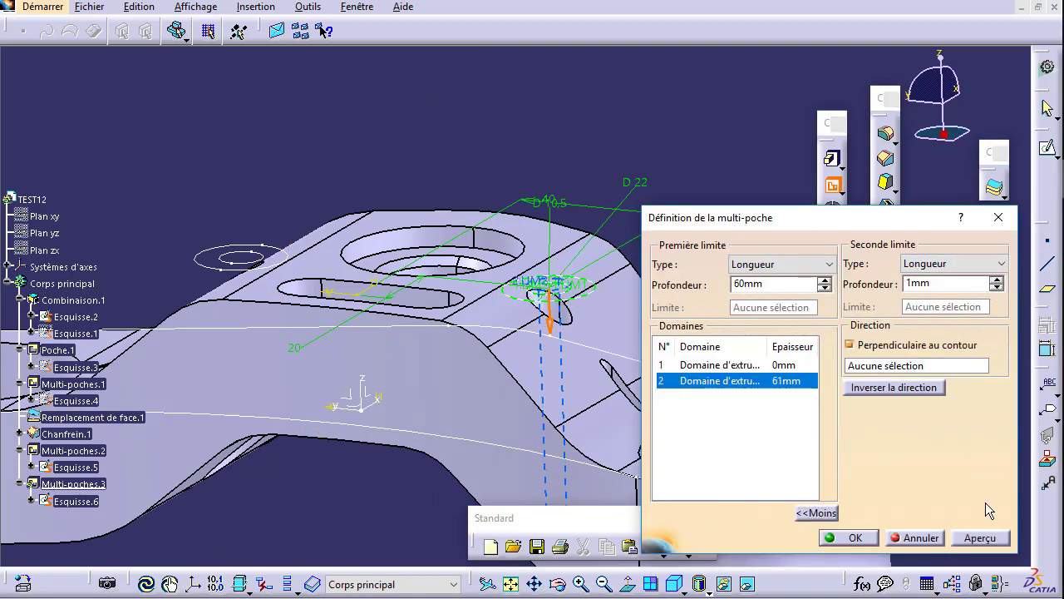
pyautogui.click(989, 538)
# Set domain 1 limits to 60mm and -32mm, then preview and confirm the multi-pocket.
pyautogui.click(705, 366)
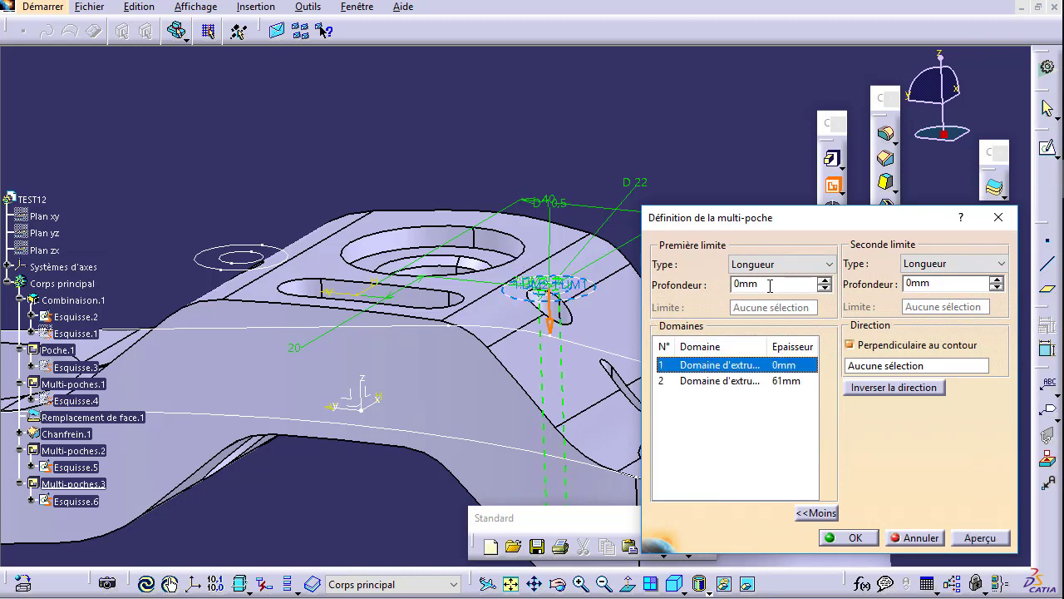
pyautogui.write('60')
pyautogui.click(966, 540)
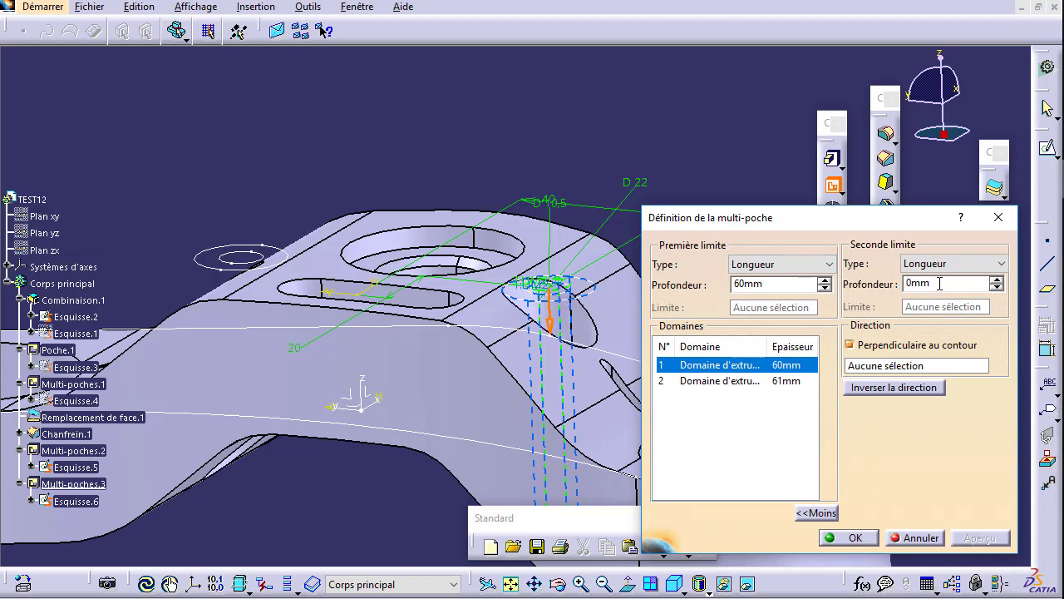
pyautogui.click(996, 287)
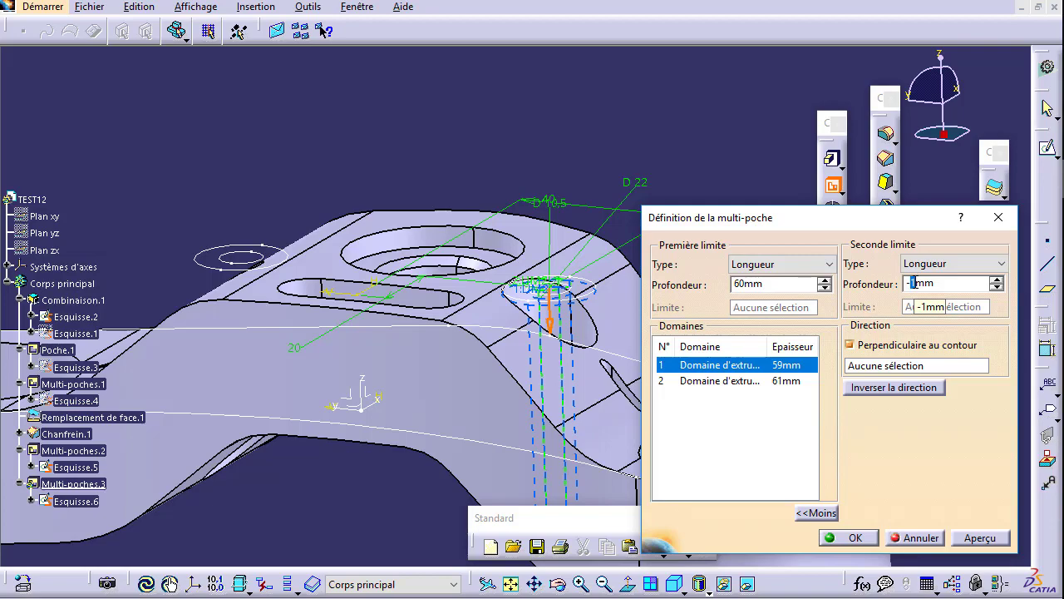
pyautogui.write('32')
pyautogui.click(979, 538)
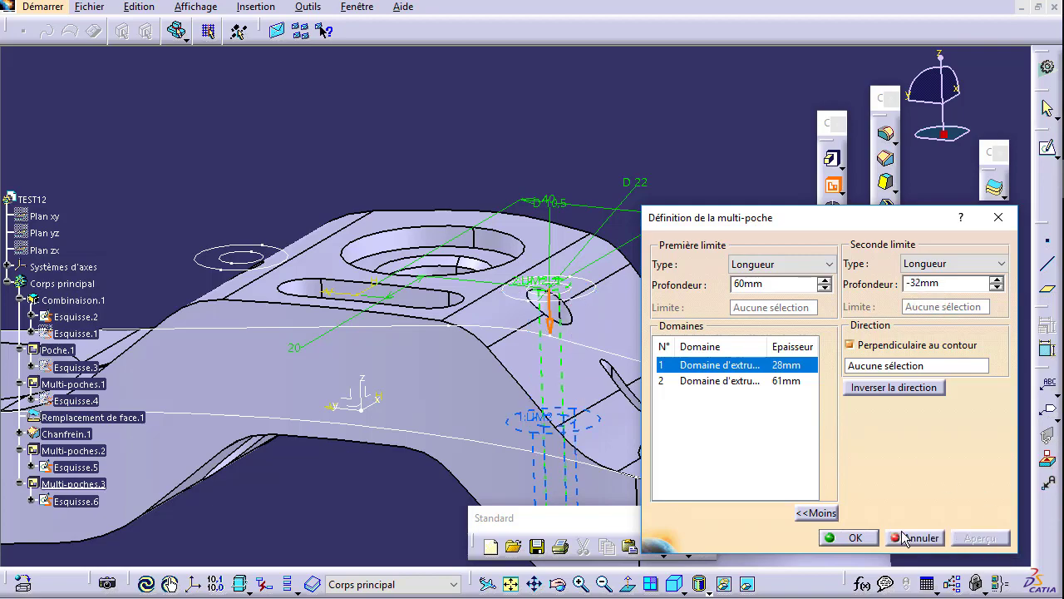
pyautogui.click(848, 538)
pyautogui.moveTo(356, 498); pyautogui.dragTo(354, 247, button='middle')
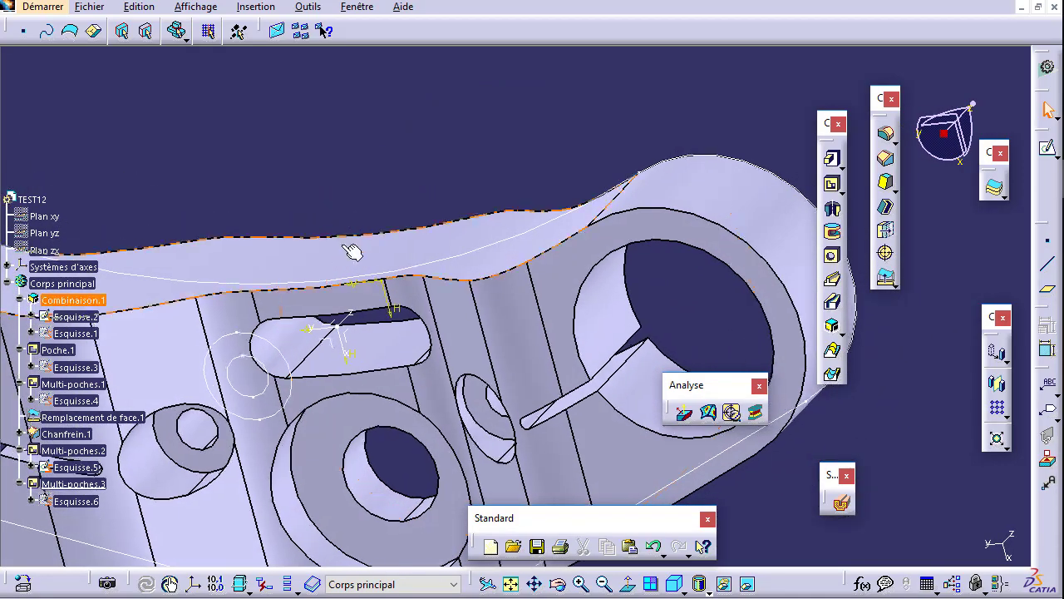
# Compare the reference drawing's section C detail with the part, orbiting and zooming around the slot.
pyautogui.hotkey('alt', 'Tab')
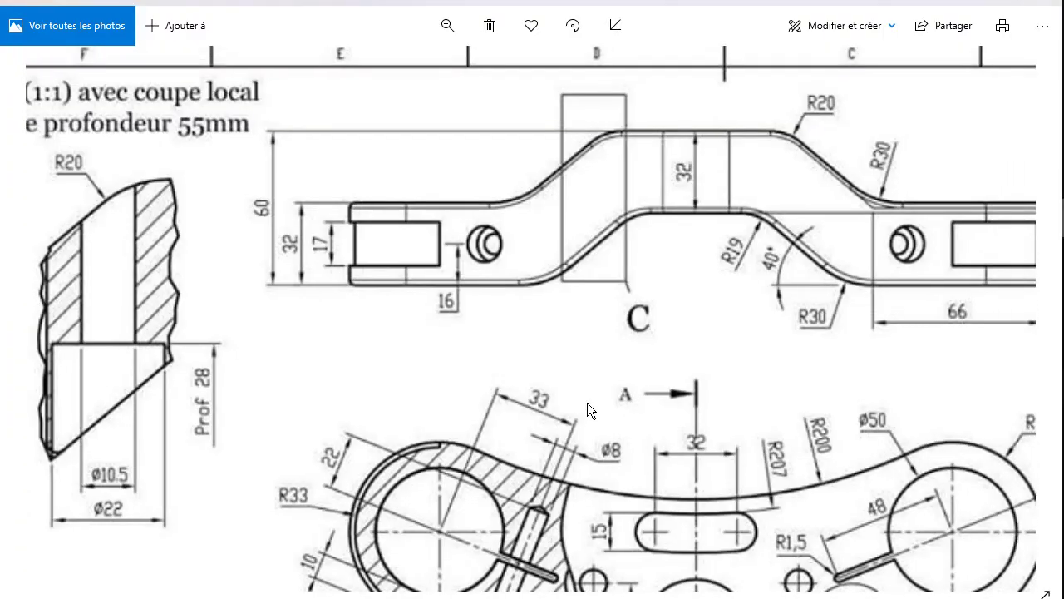
pyautogui.moveTo(719, 398); pyautogui.dragTo(748, 395)
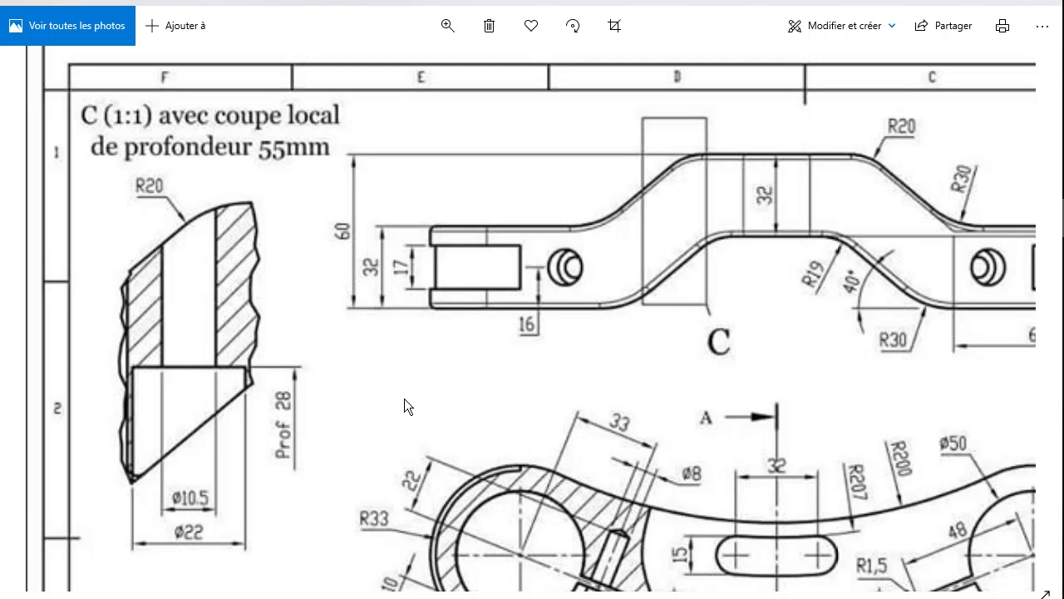
pyautogui.moveTo(371, 443); pyautogui.dragTo(537, 422)
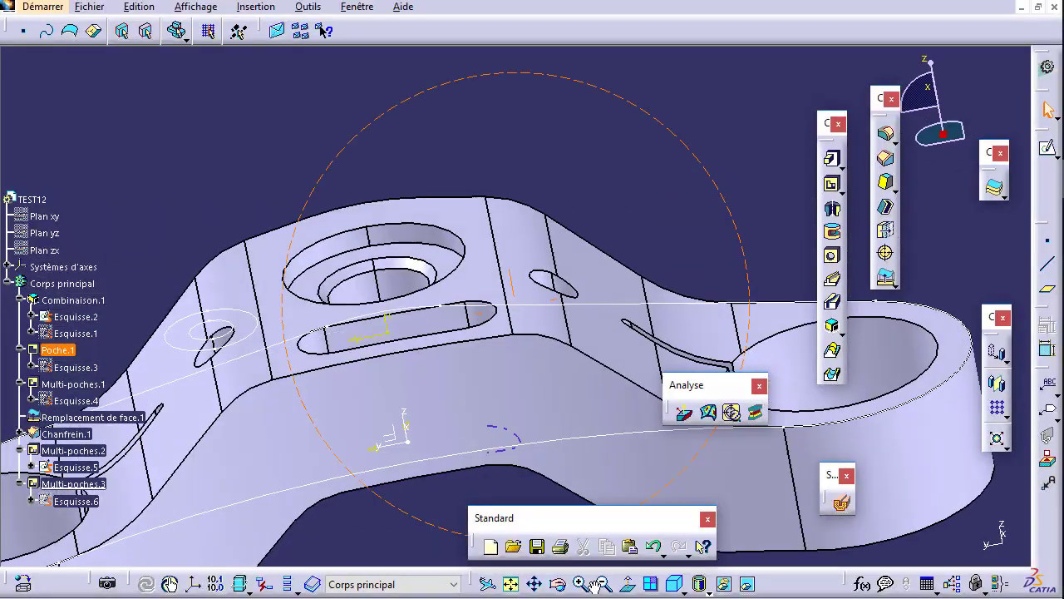
pyautogui.moveTo(486, 380); pyautogui.dragTo(420, 391, button='middle')
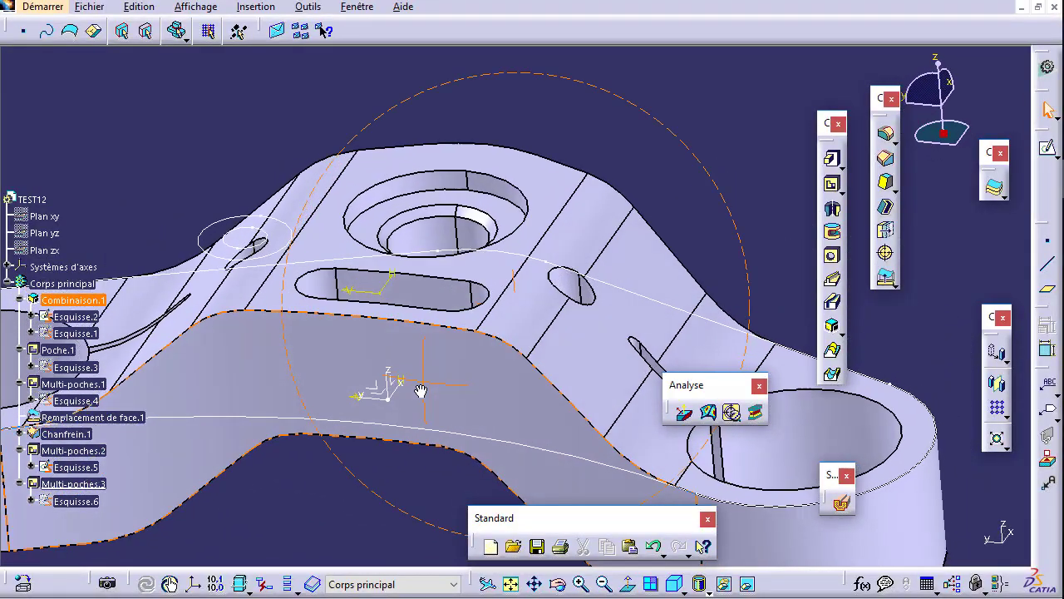
pyautogui.moveTo(421, 391); pyautogui.dragTo(681, 418, button='middle')
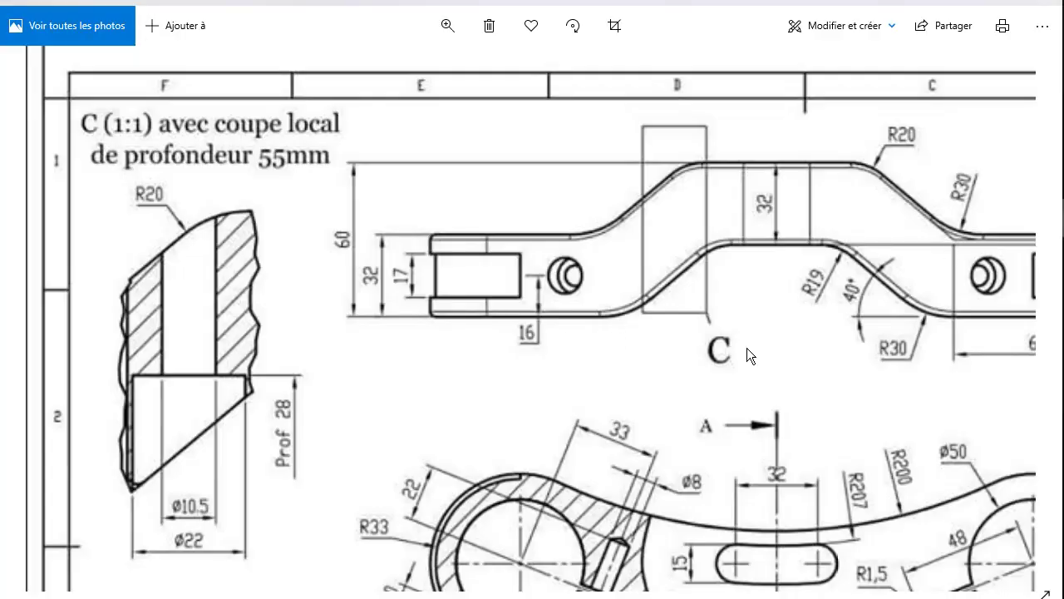
# Pan and zoom the drawing across sections A and B, view C and the sheet header.
pyautogui.moveTo(746, 347)
pyautogui.mouseDown()
pyautogui.moveTo(675, 356)
pyautogui.moveTo(687, 237)
pyautogui.mouseUp()
pyautogui.moveTo(640, 394); pyautogui.dragTo(737, 284)
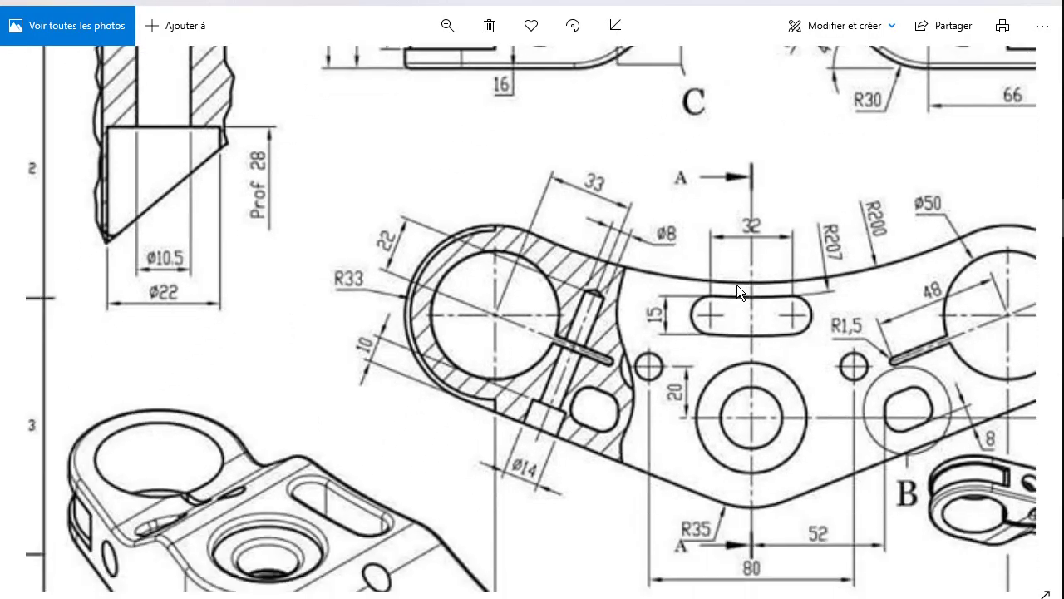
pyautogui.moveTo(652, 380)
pyautogui.mouseDown()
pyautogui.moveTo(607, 316)
pyautogui.moveTo(614, 366)
pyautogui.moveTo(597, 308)
pyautogui.mouseUp()
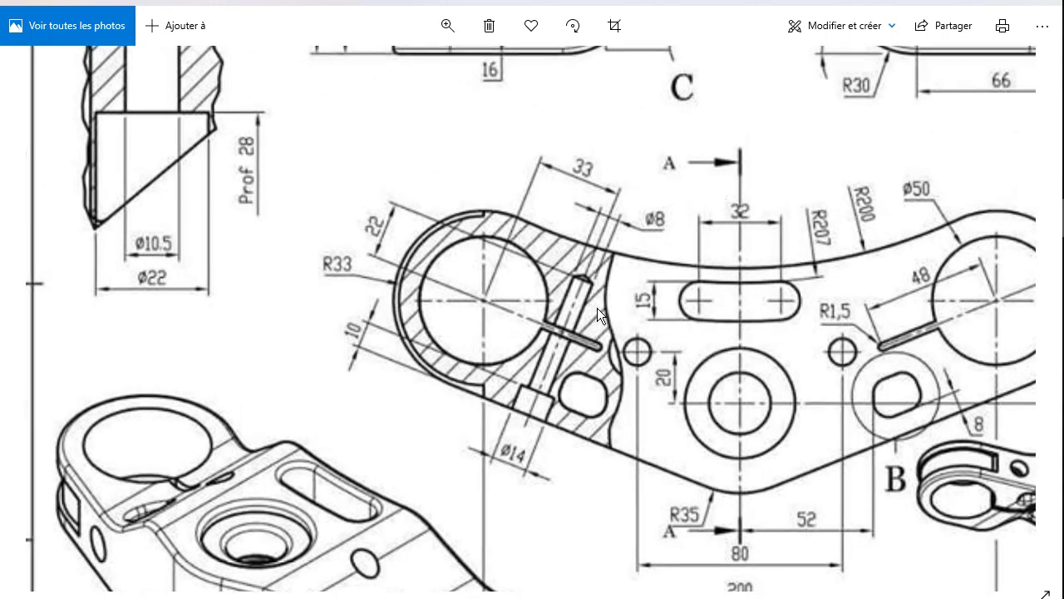
pyautogui.scroll(-5, 597, 308)
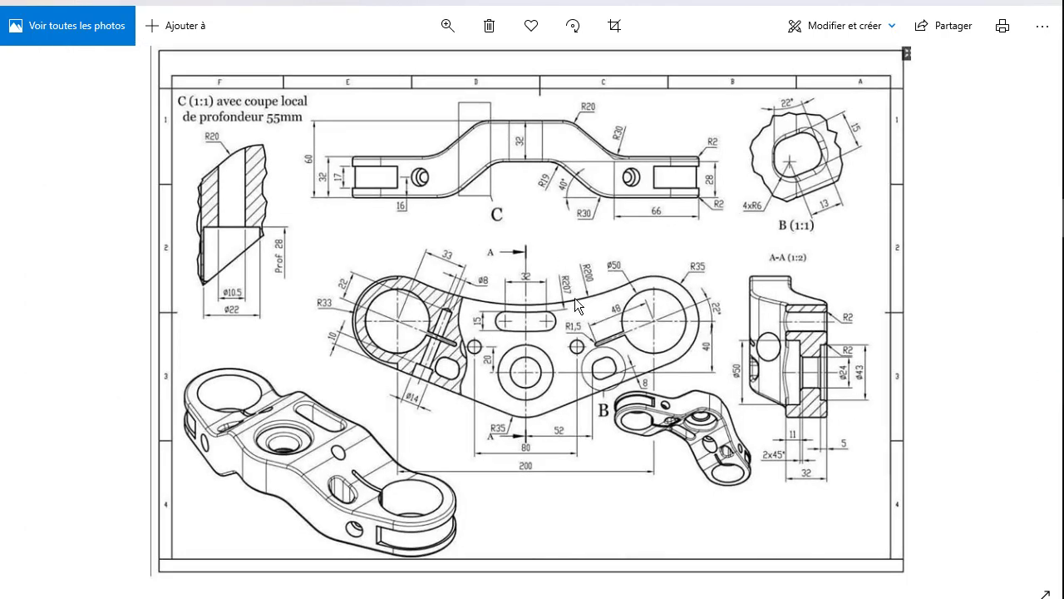
pyautogui.scroll(3, 553, 219)
pyautogui.moveTo(553, 218)
pyautogui.mouseDown()
pyautogui.moveTo(535, 404)
pyautogui.moveTo(670, 394)
pyautogui.mouseUp()
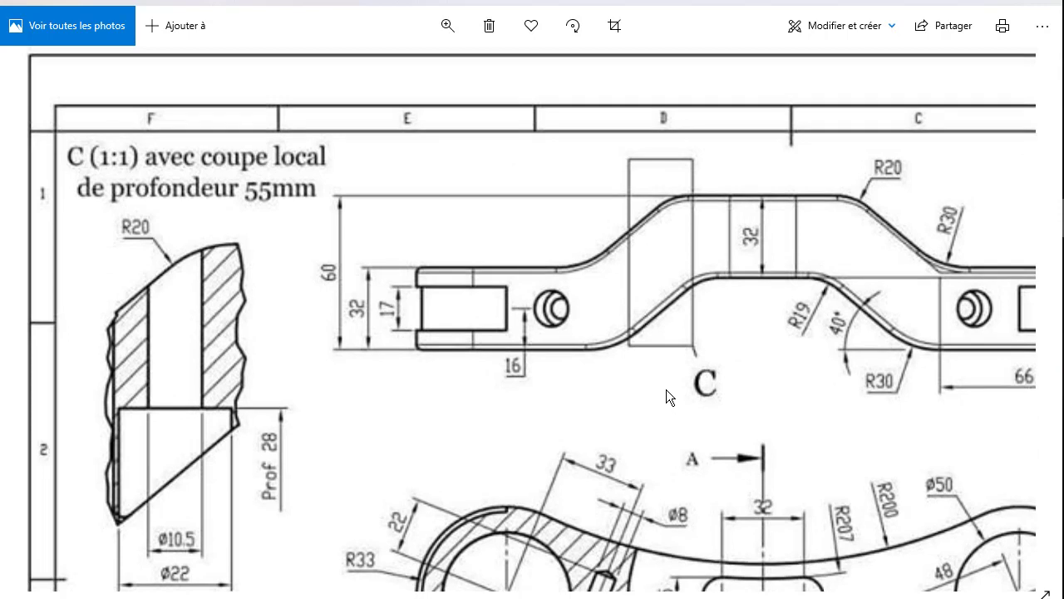
pyautogui.moveTo(580, 375); pyautogui.dragTo(580, 356)
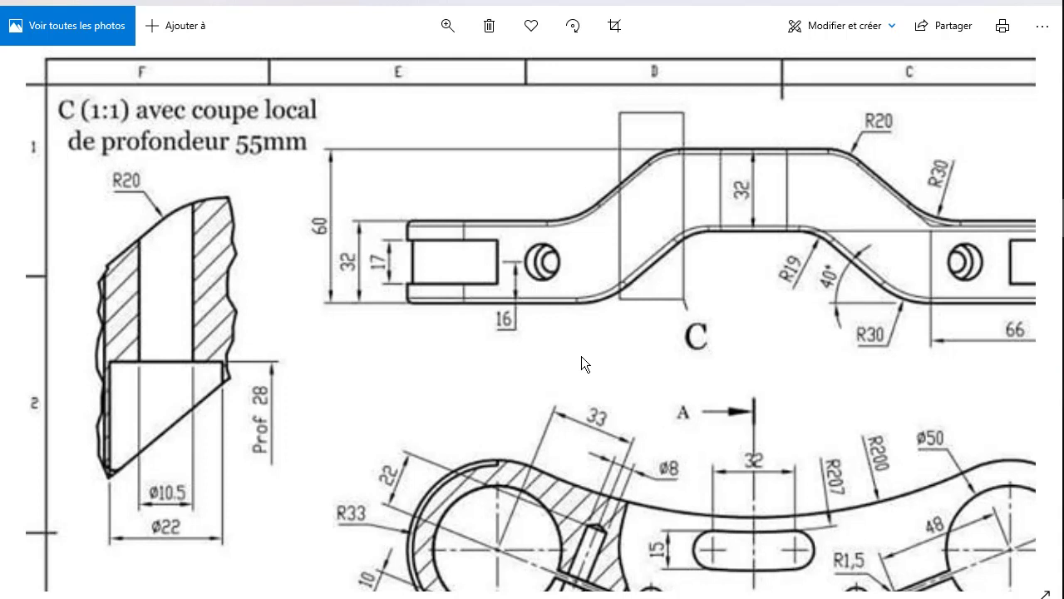
pyautogui.moveTo(581, 356); pyautogui.dragTo(491, 363)
pyautogui.moveTo(606, 351); pyautogui.dragTo(388, 360)
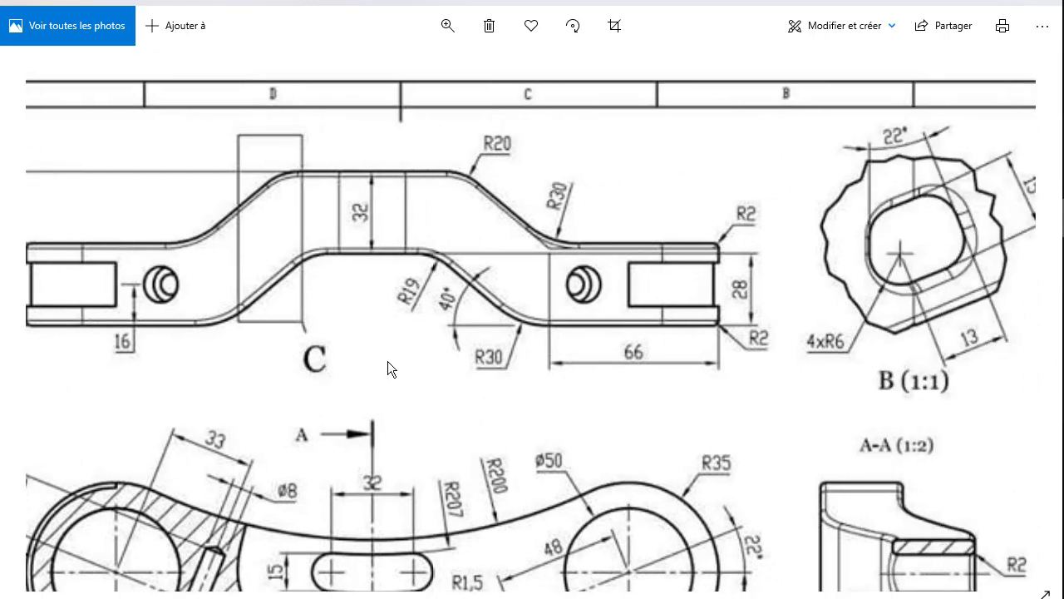
pyautogui.moveTo(790, 343)
pyautogui.mouseDown()
pyautogui.moveTo(651, 323)
pyautogui.moveTo(721, 276)
pyautogui.moveTo(827, 254)
pyautogui.mouseUp()
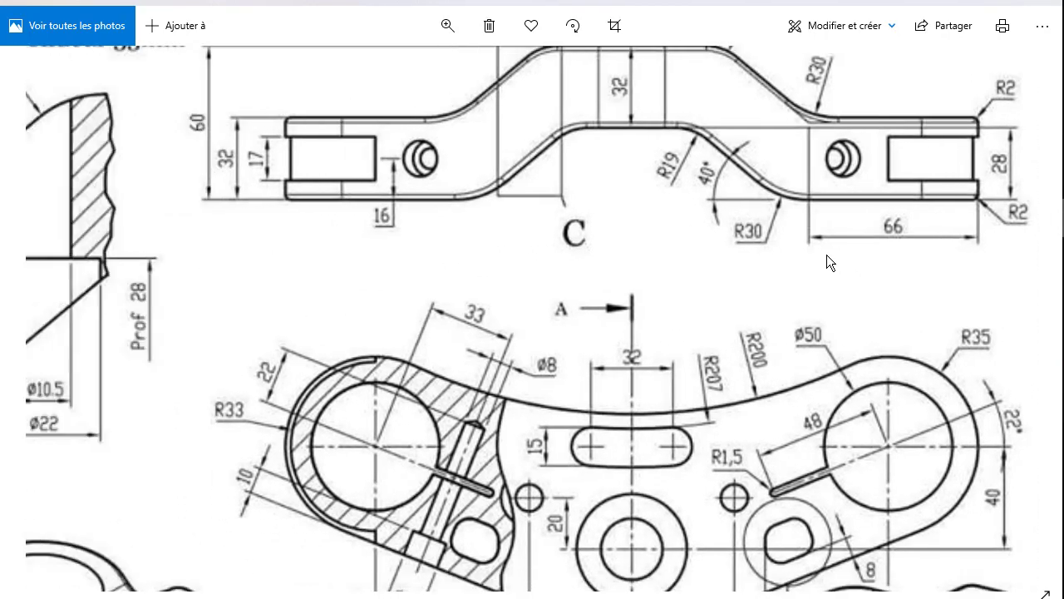
pyautogui.moveTo(448, 291)
pyautogui.mouseDown()
pyautogui.moveTo(593, 292)
pyautogui.moveTo(599, 188)
pyautogui.mouseUp()
pyautogui.scroll(-2, 591, 331)
pyautogui.hscroll(2, 510, 308)
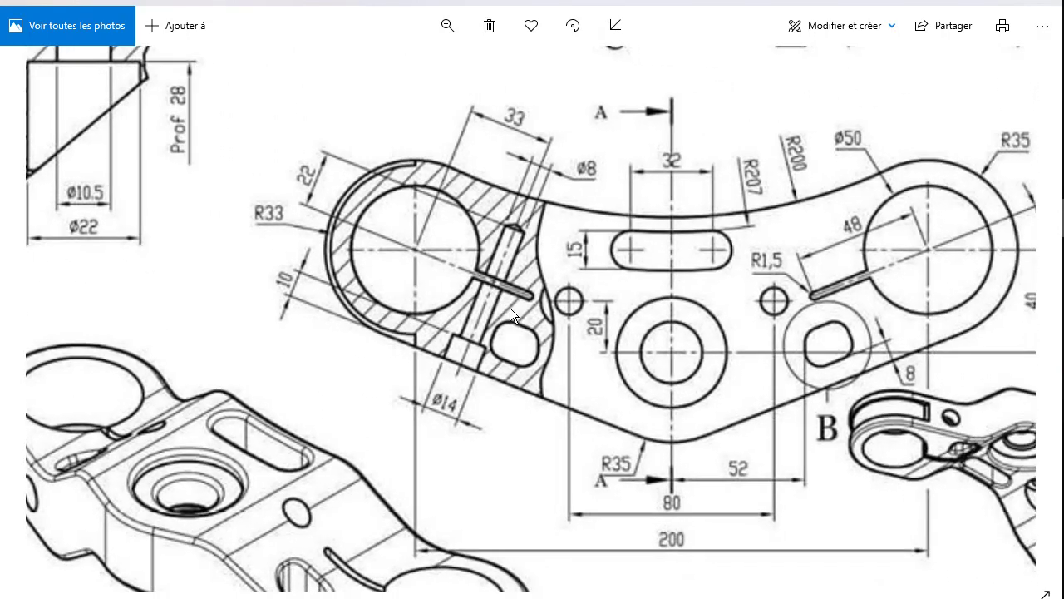
pyautogui.hscroll(2, 619, 337)
pyautogui.scroll(-2, 609, 304)
# Survey the isometric view, title row, ø50 boss and Prof 28 detail, then zoom to detail B (1:1).
pyautogui.moveTo(502, 325); pyautogui.dragTo(781, 281)
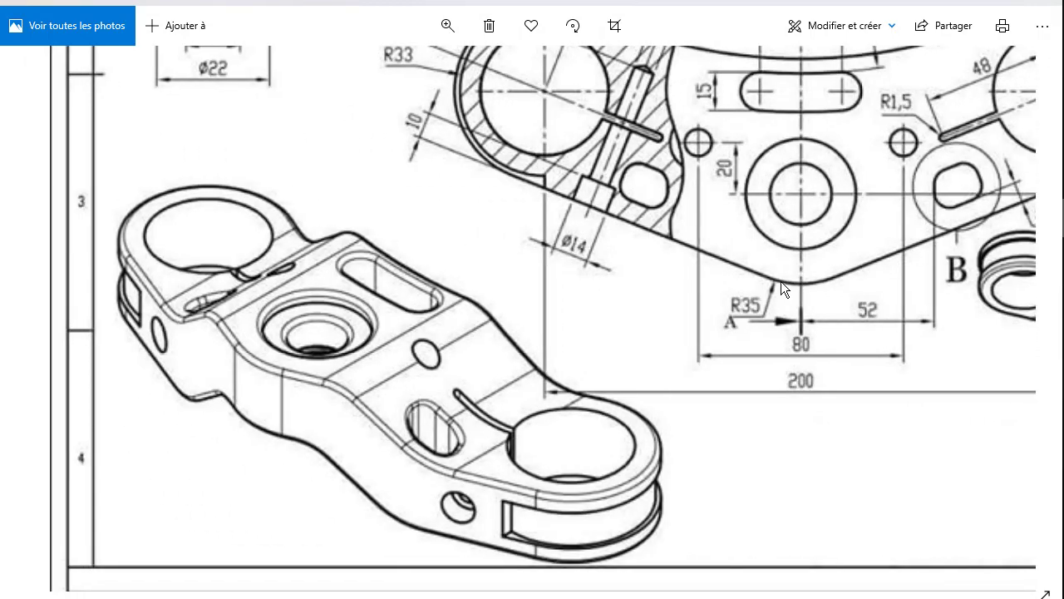
pyautogui.moveTo(560, 340); pyautogui.dragTo(801, 404)
pyautogui.moveTo(499, 303); pyautogui.dragTo(686, 488)
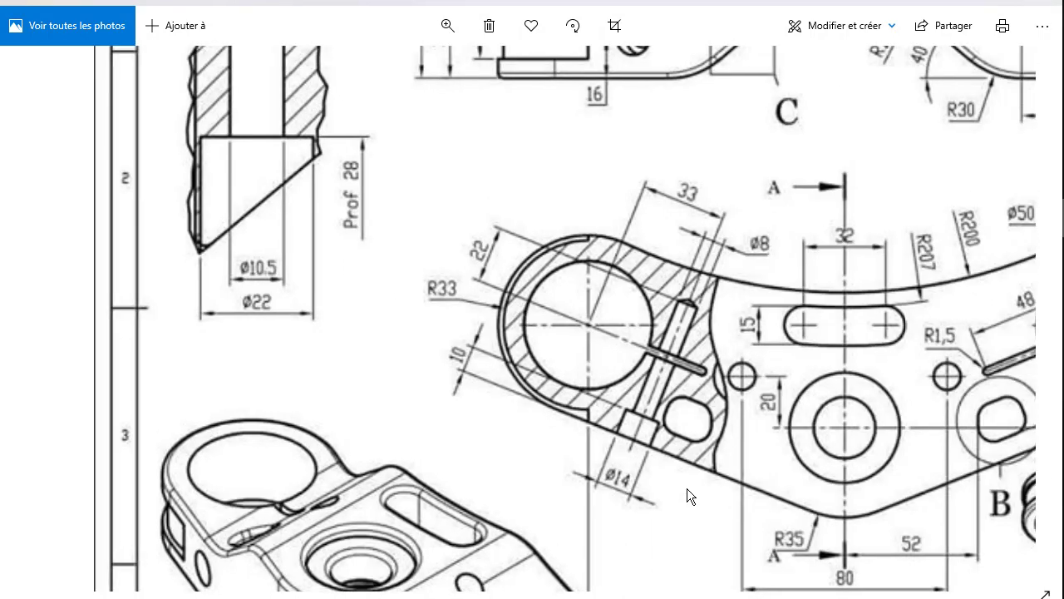
pyautogui.moveTo(536, 308); pyautogui.dragTo(733, 503)
pyautogui.hscroll(1, 733, 503)
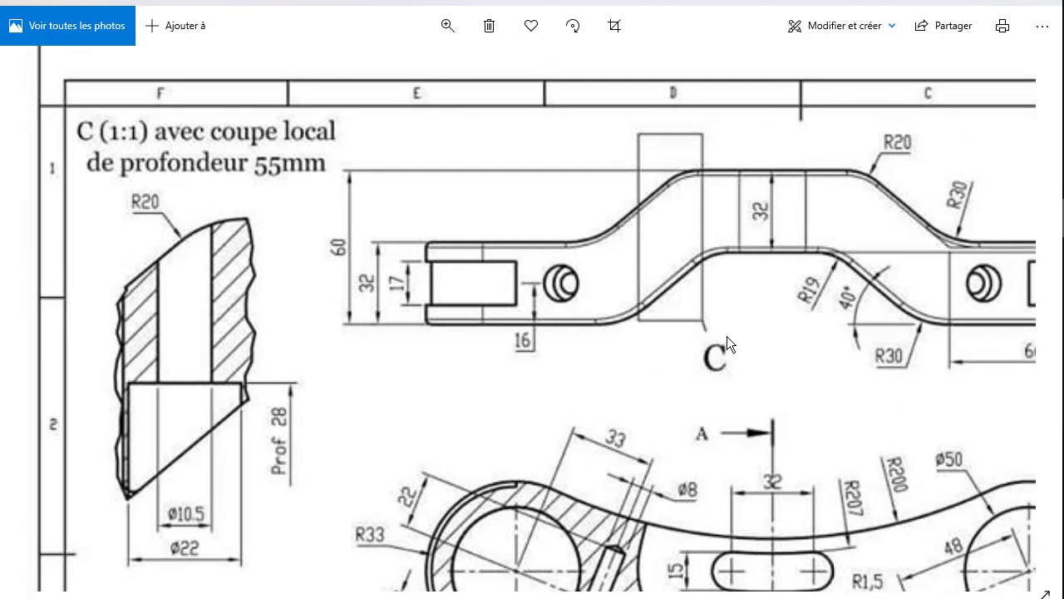
pyautogui.moveTo(711, 338); pyautogui.dragTo(791, 141)
pyautogui.moveTo(633, 404)
pyautogui.mouseDown()
pyautogui.moveTo(619, 265)
pyautogui.moveTo(865, 342)
pyautogui.moveTo(910, 408)
pyautogui.moveTo(844, 367)
pyautogui.mouseUp()
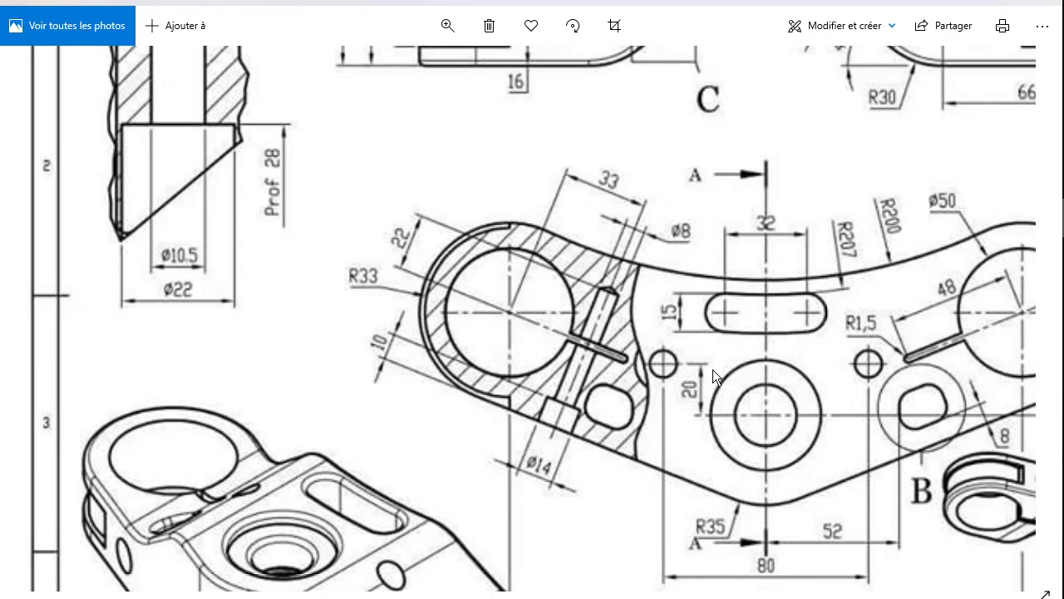
pyautogui.moveTo(713, 369); pyautogui.dragTo(492, 316)
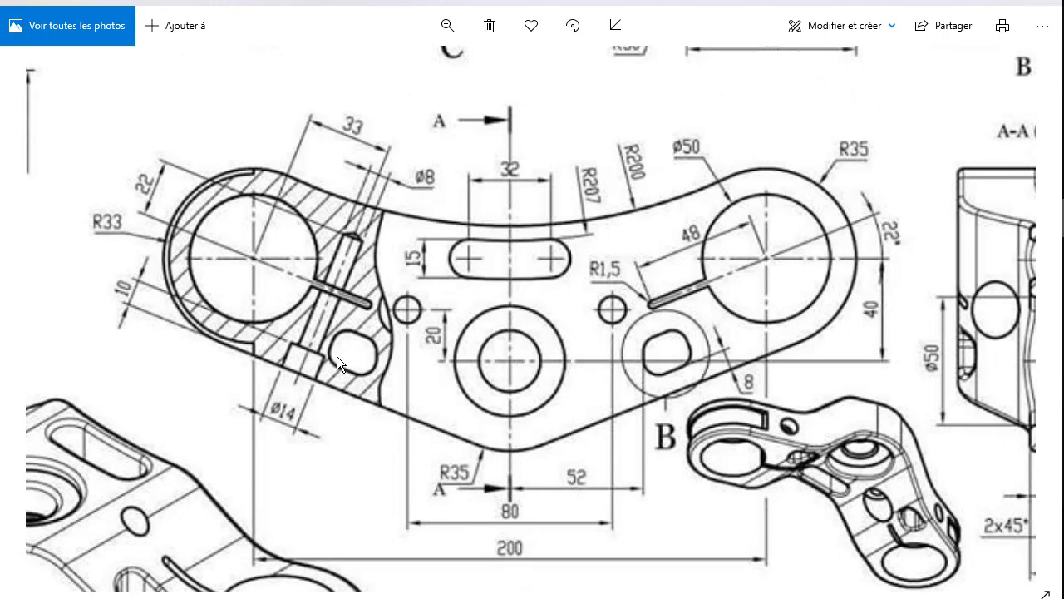
pyautogui.moveTo(336, 356); pyautogui.dragTo(524, 360)
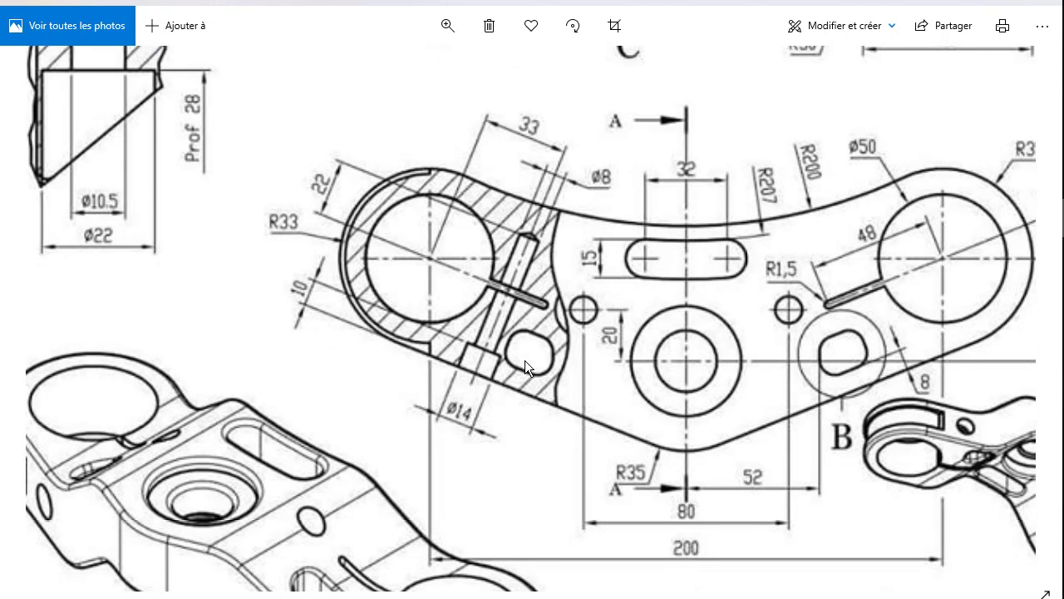
pyautogui.doubleClick(525, 360)
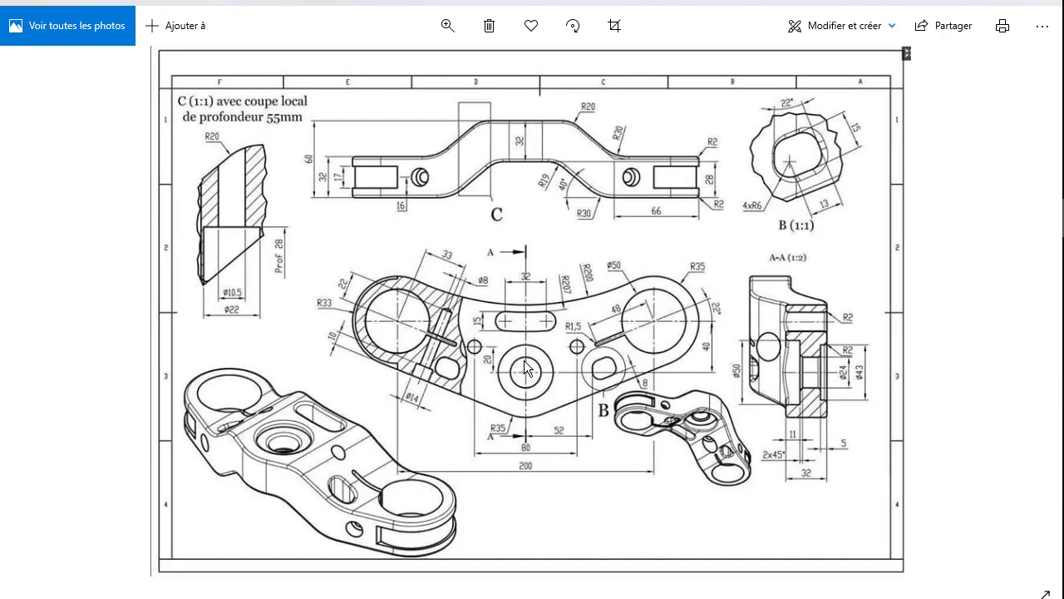
pyautogui.doubleClick(453, 395)
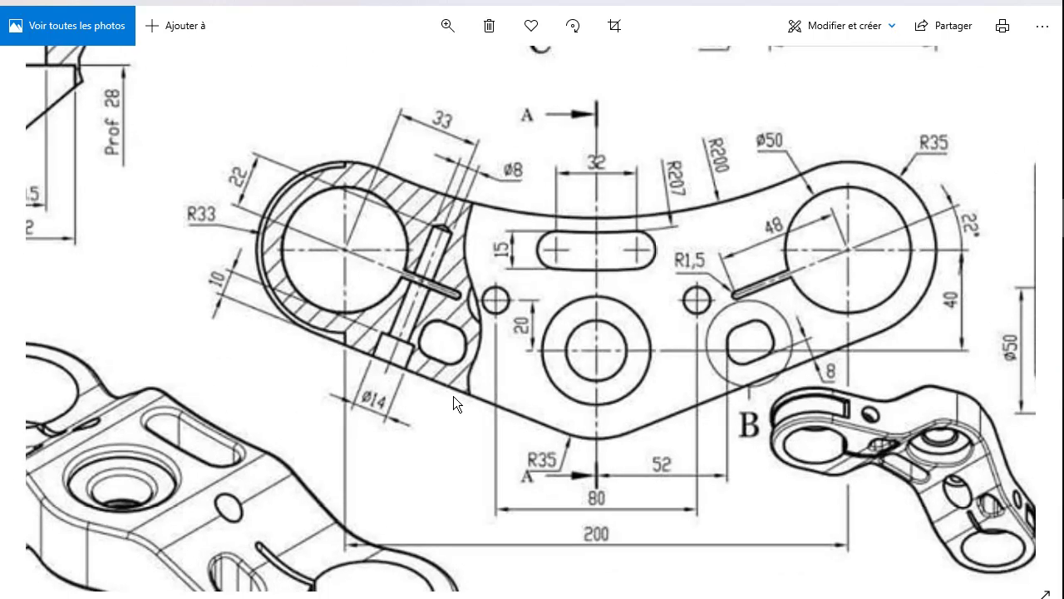
pyautogui.moveTo(709, 349)
pyautogui.mouseDown()
pyautogui.moveTo(587, 366)
pyautogui.moveTo(377, 493)
pyautogui.mouseUp()
pyautogui.scroll(2, 377, 493)
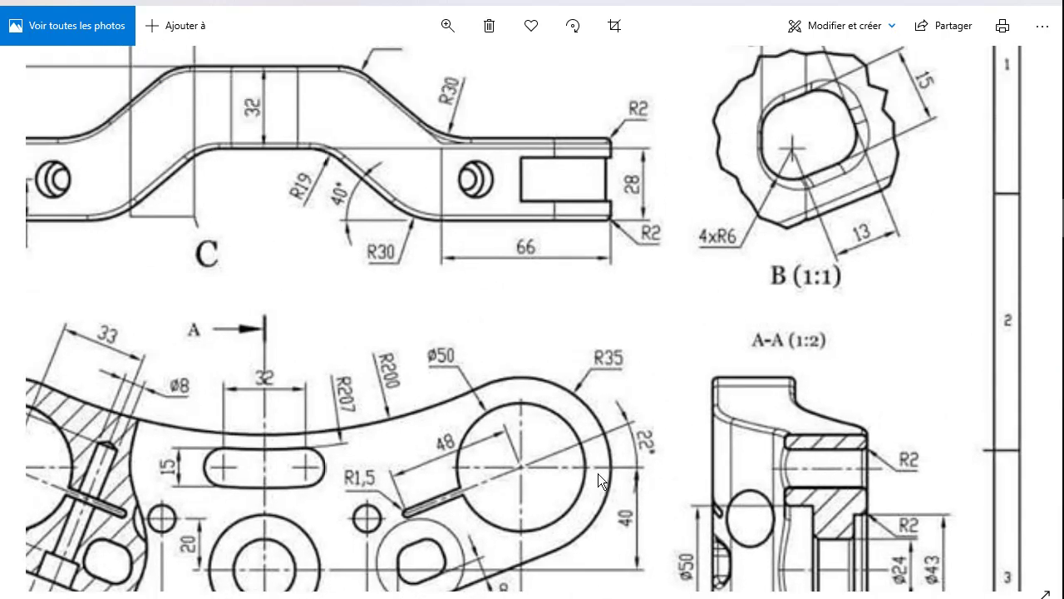
pyautogui.scroll(3, 598, 473)
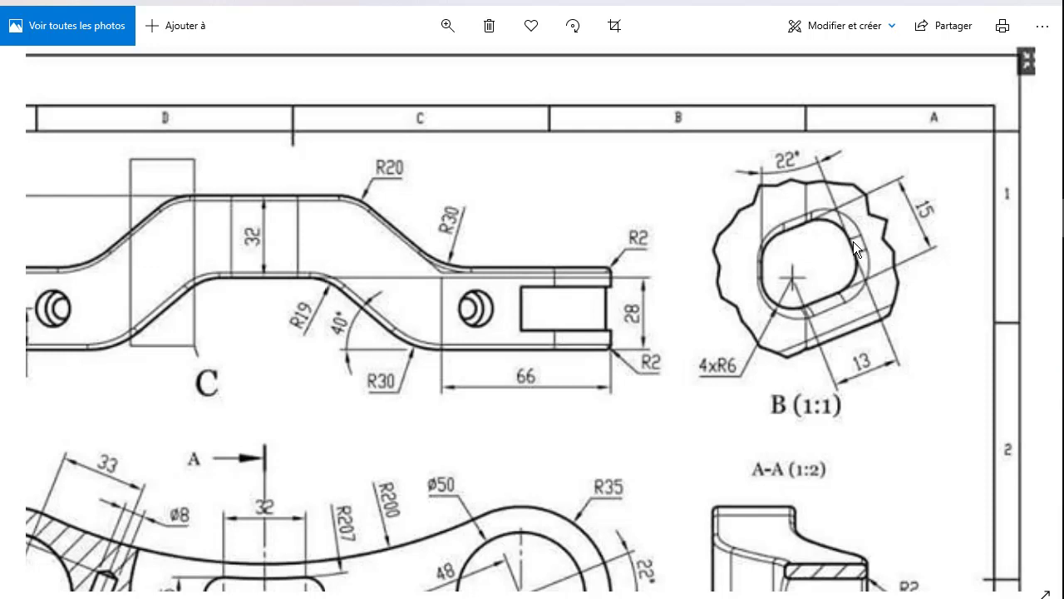
# Pan the reference drawing to read view C, the lower plan view and detail B.
pyautogui.moveTo(615, 404)
pyautogui.mouseDown()
pyautogui.moveTo(779, 126)
pyautogui.moveTo(706, 166)
pyautogui.moveTo(704, 138)
pyautogui.moveTo(650, 328)
pyautogui.moveTo(737, 321)
pyautogui.moveTo(747, 307)
pyautogui.mouseUp()
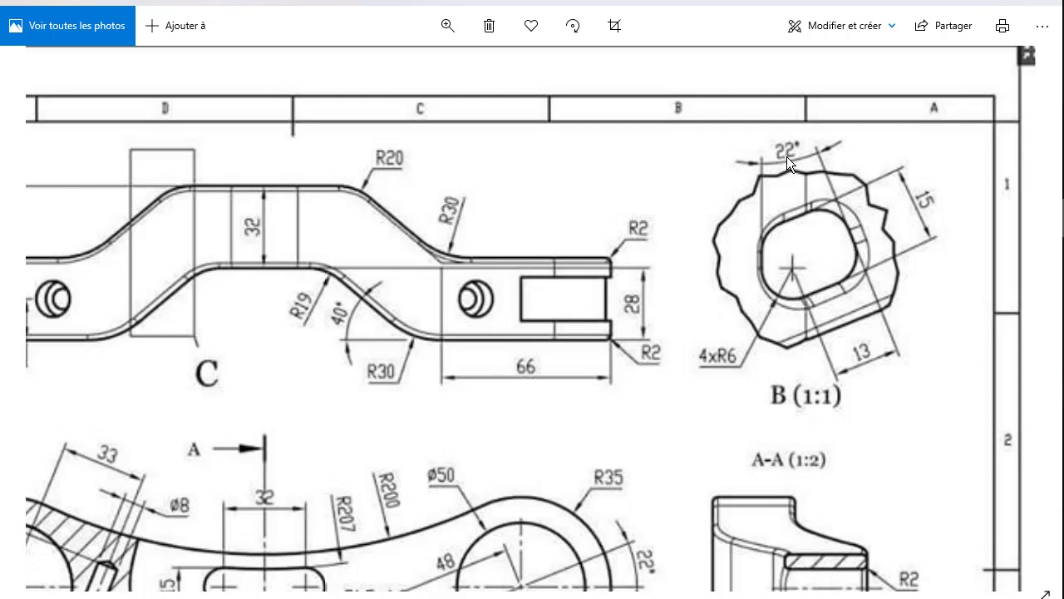
pyautogui.hscroll(-2, 766, 154)
pyautogui.scroll(-3, 760, 212)
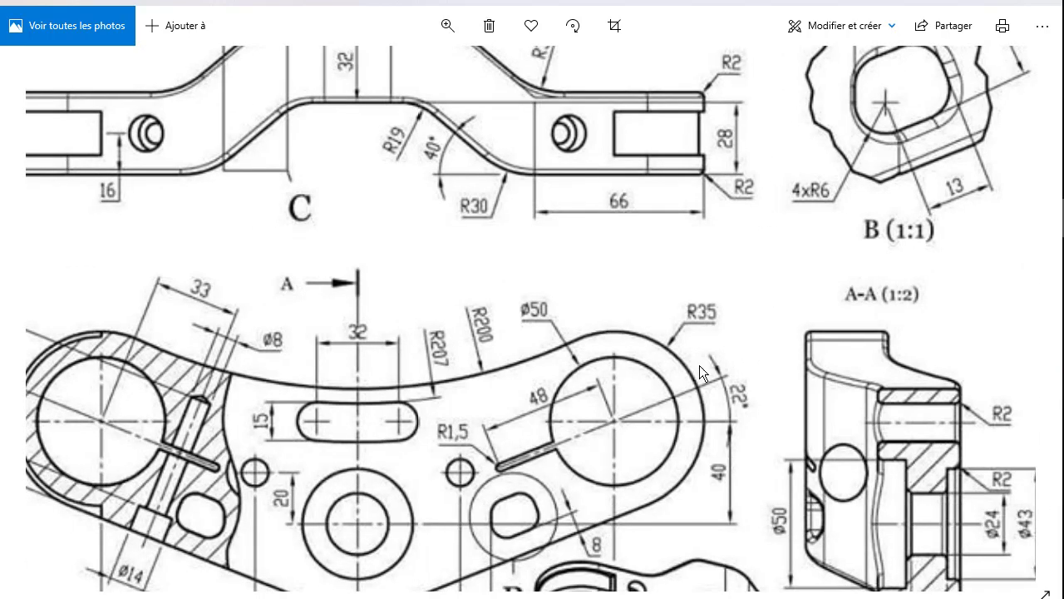
pyautogui.moveTo(699, 365); pyautogui.dragTo(540, 469)
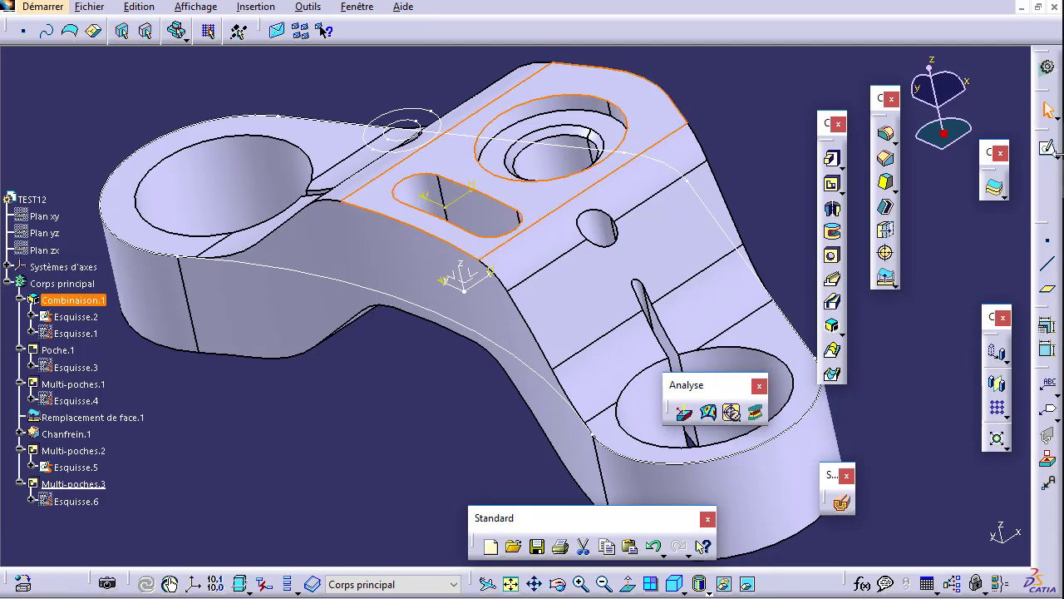
# Create sketch Esquisse.7 on the part's top face and turn the part horizontal.
pyautogui.click(1050, 153)
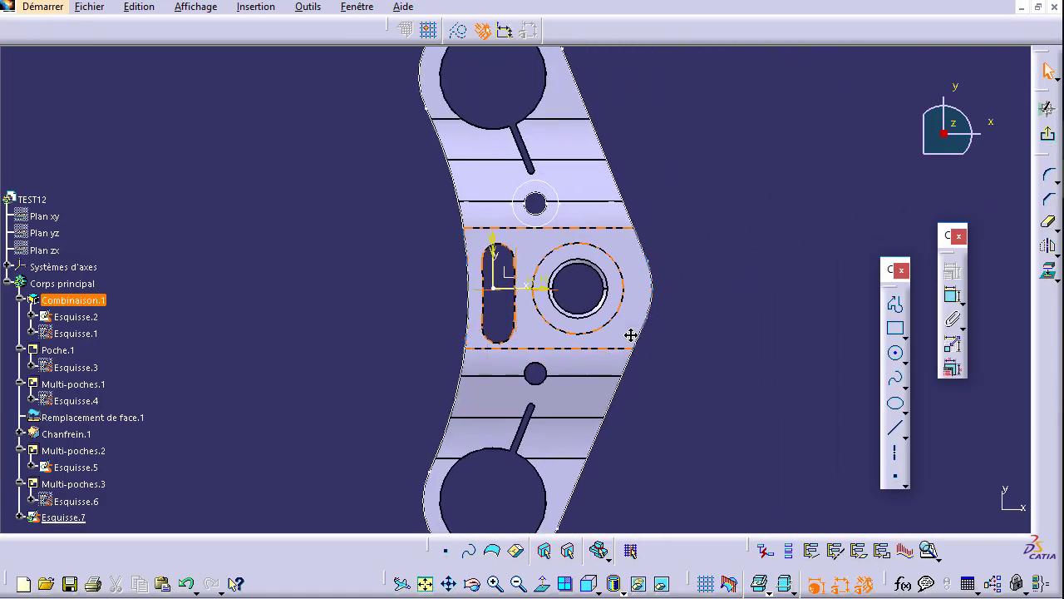
pyautogui.moveTo(962, 116)
pyautogui.mouseDown()
pyautogui.moveTo(984, 148)
pyautogui.moveTo(947, 170)
pyautogui.mouseUp()
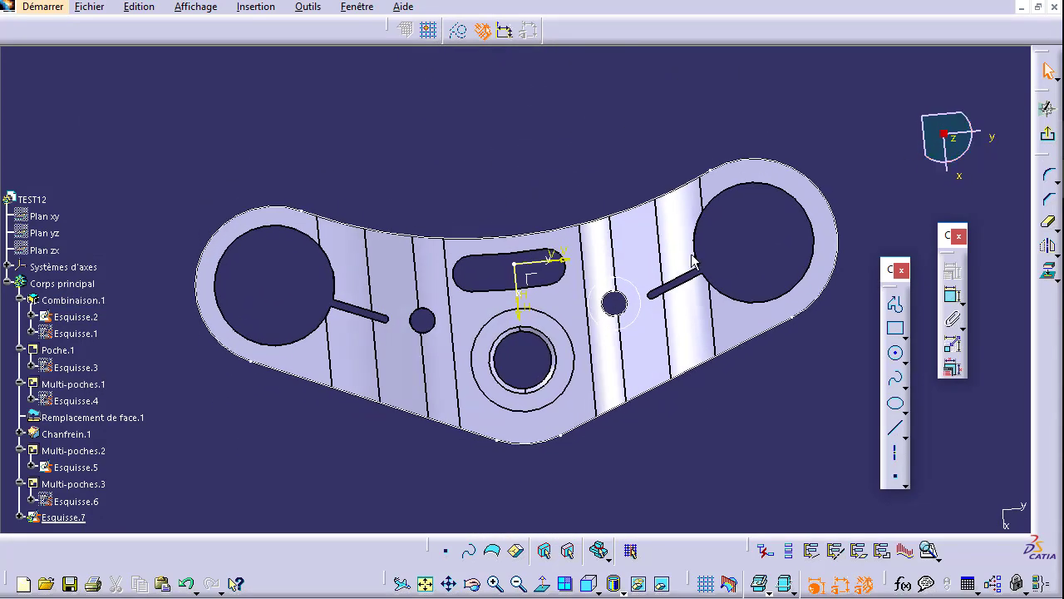
# Zoom the reference drawing slightly around detail B's 22° angle, then return to CATIA.
pyautogui.scroll(2, 460, 286)
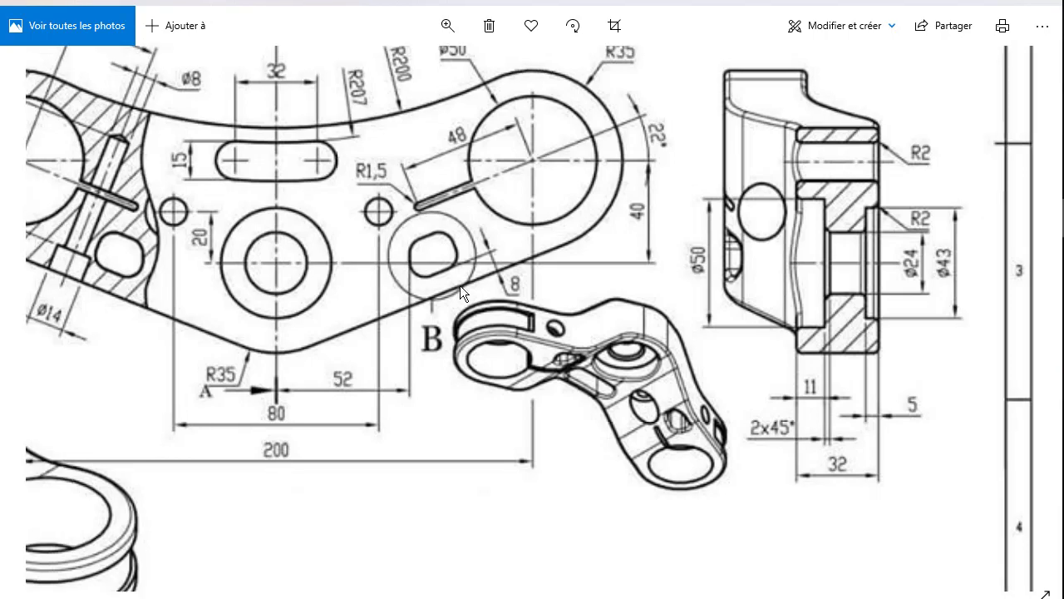
pyautogui.scroll(3, 451, 520)
pyautogui.moveTo(667, 390)
pyautogui.mouseDown()
pyautogui.moveTo(795, 191)
pyautogui.moveTo(518, 370)
pyautogui.mouseUp()
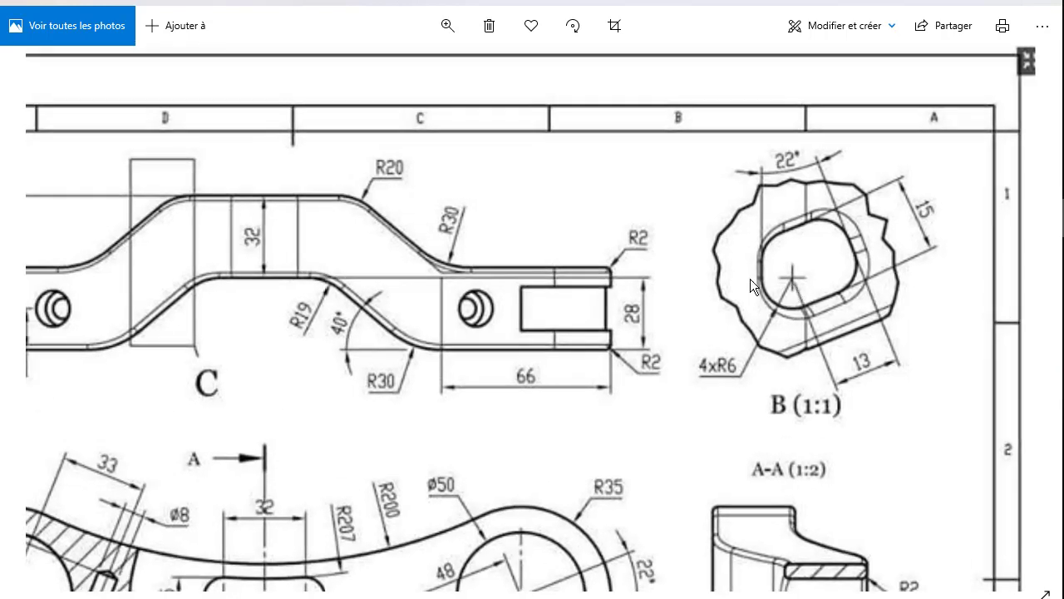
pyautogui.click(436, 25)
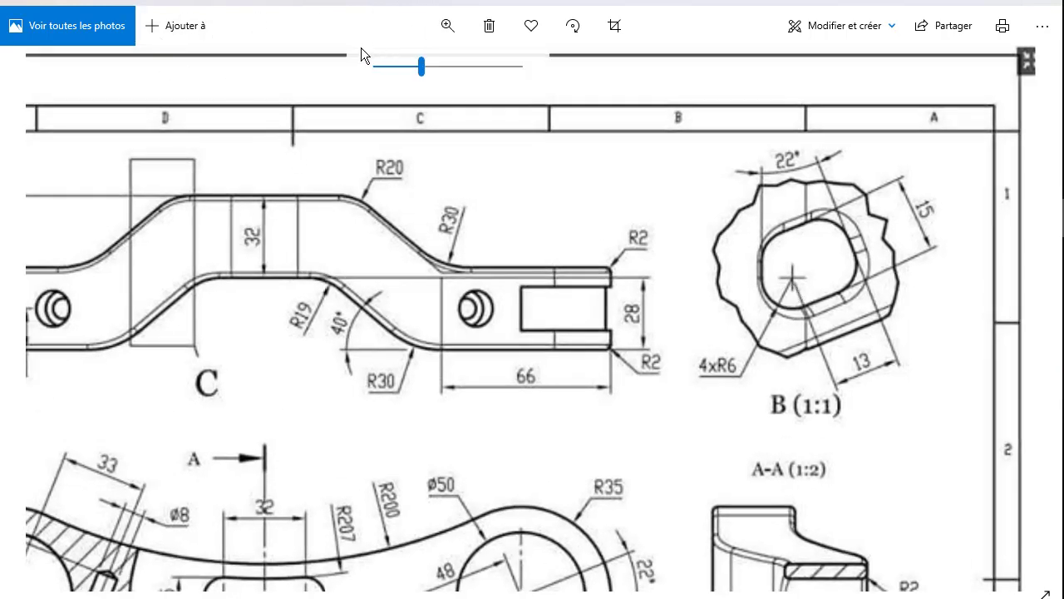
pyautogui.click(431, 68)
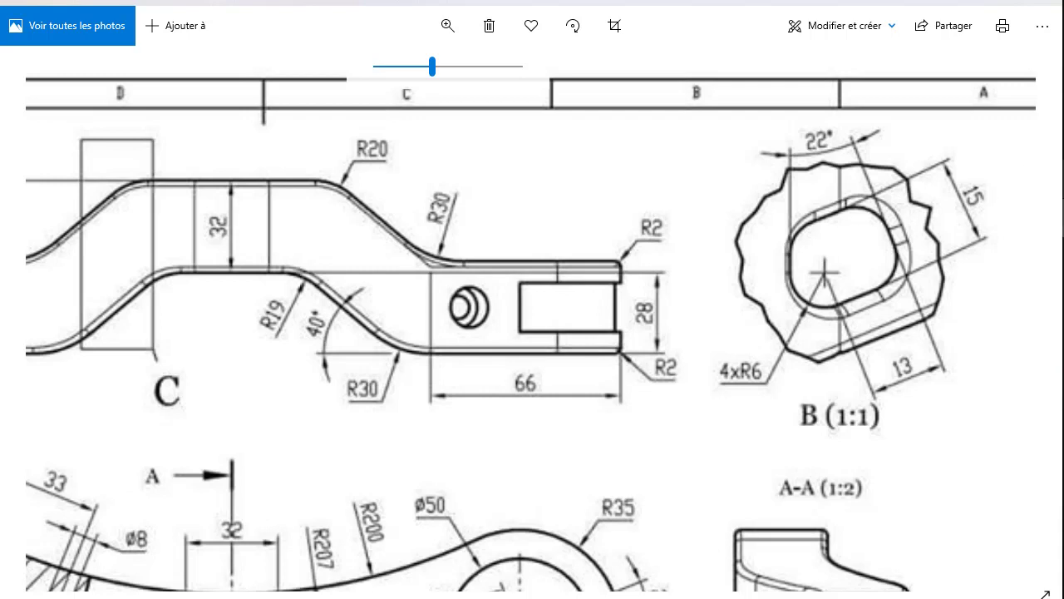
pyautogui.click(969, 183)
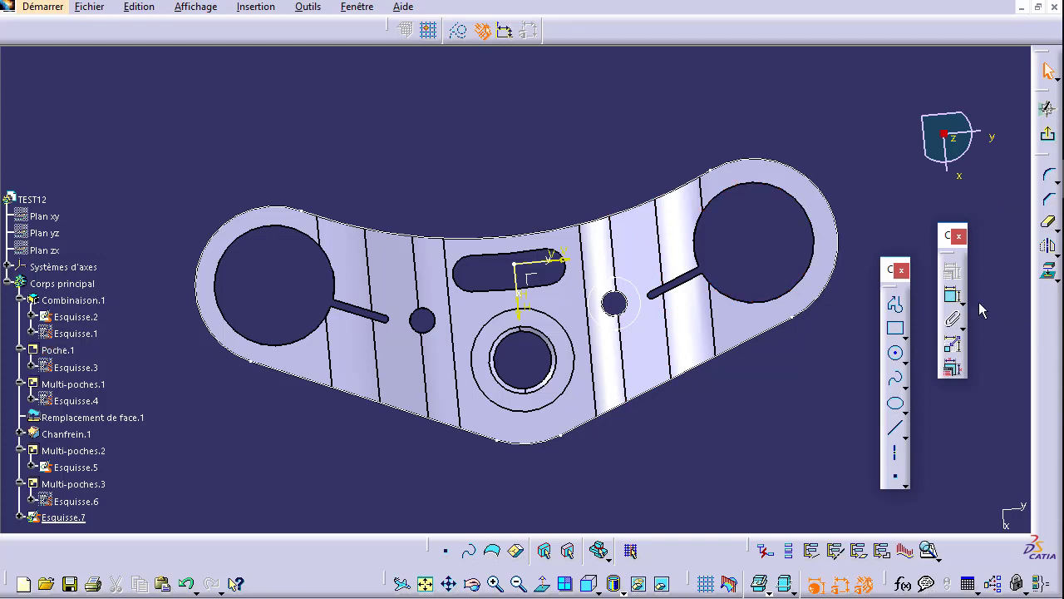
# Draw two side-by-side angled lines above the part in Esquisse.7.
pyautogui.click(895, 428)
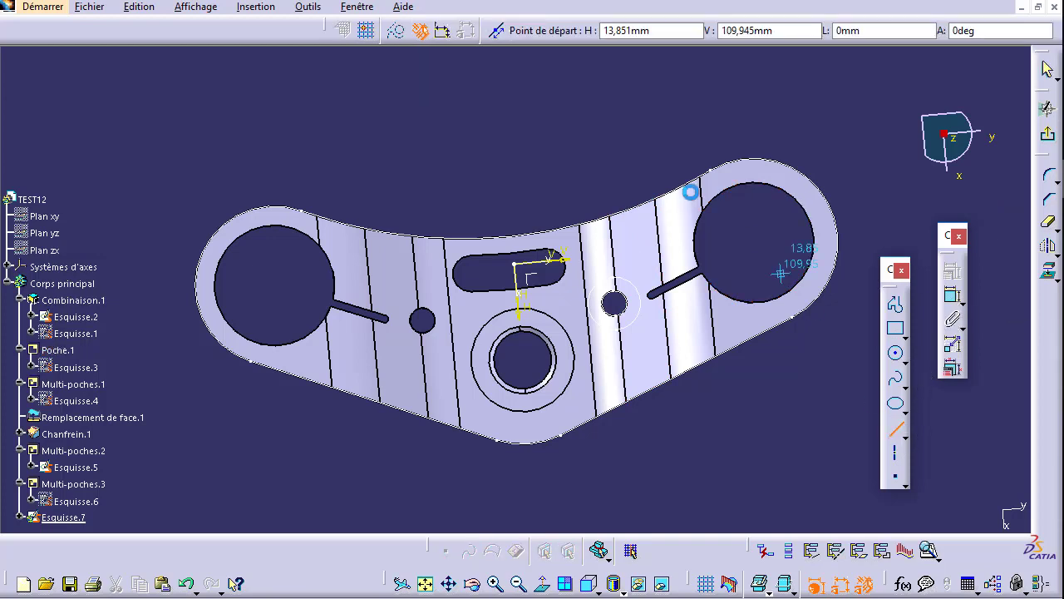
pyautogui.click(640, 123)
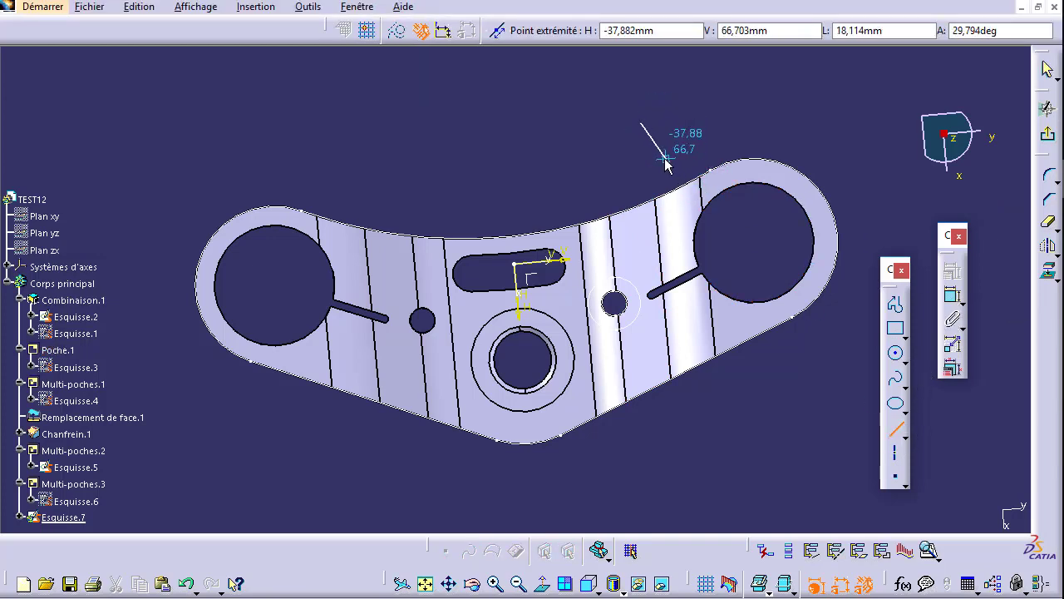
pyautogui.click(665, 156)
pyautogui.click(895, 428)
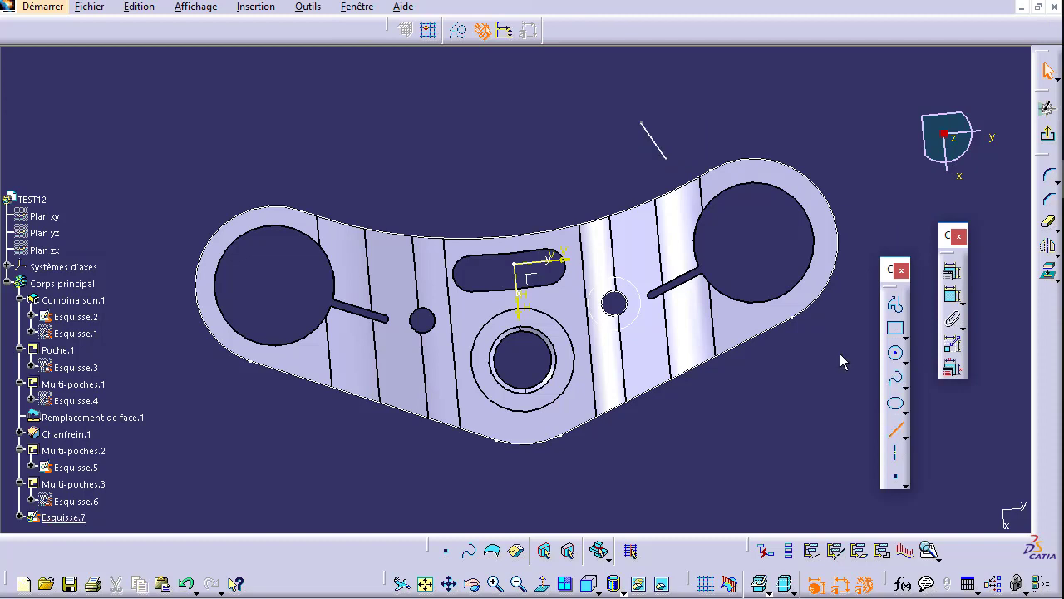
pyautogui.click(577, 136)
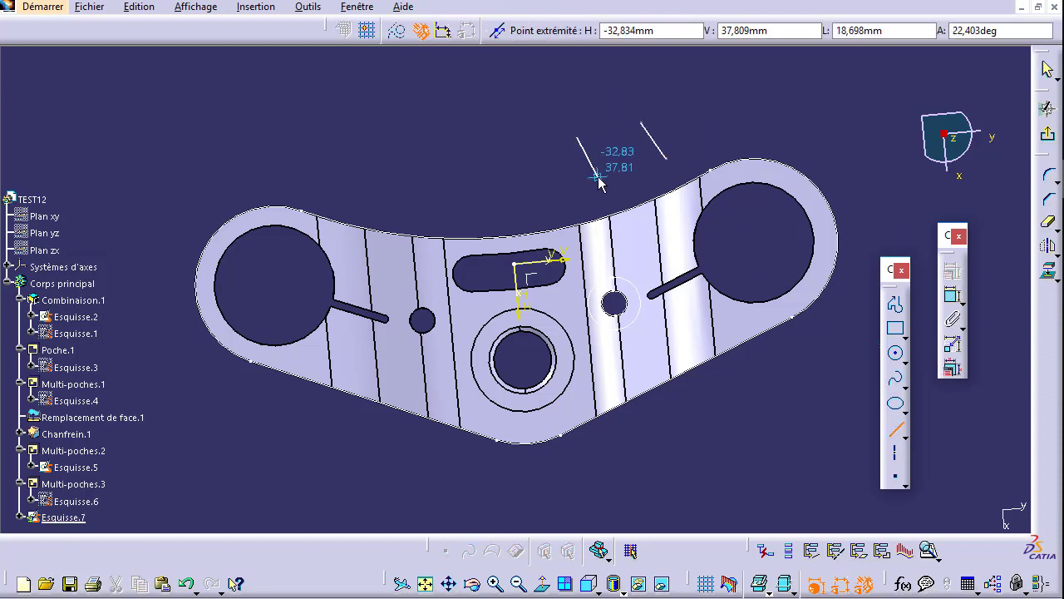
pyautogui.click(597, 176)
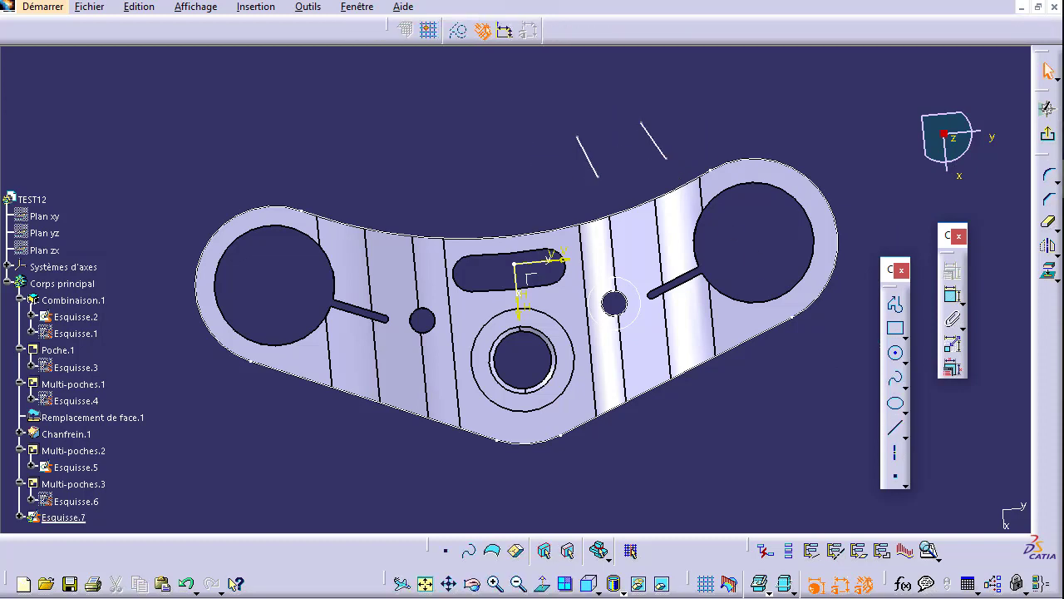
pyautogui.click(1021, 7)
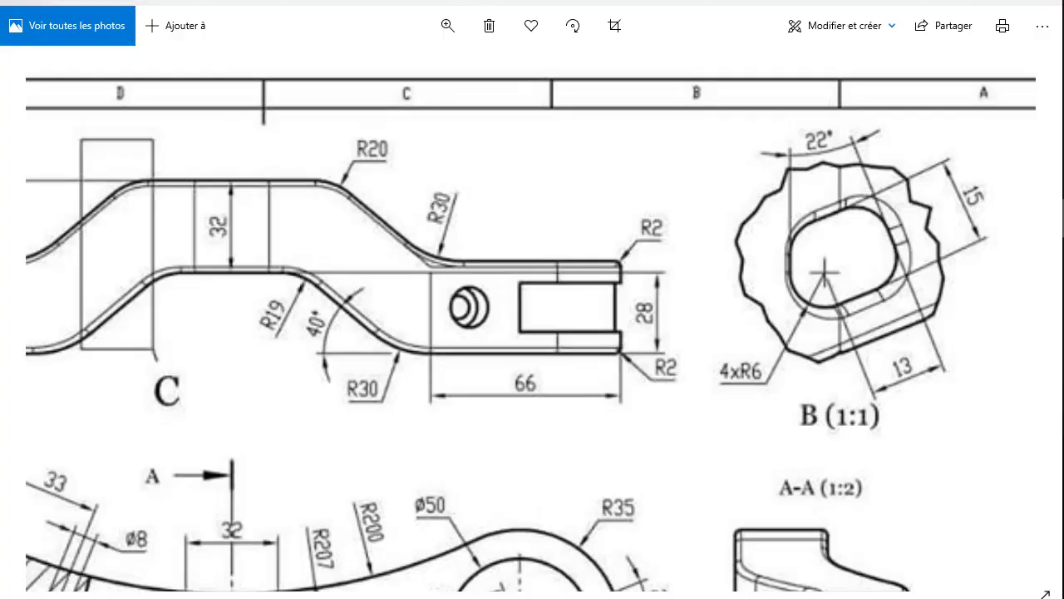
pyautogui.hotkey('alt', 'Tab')
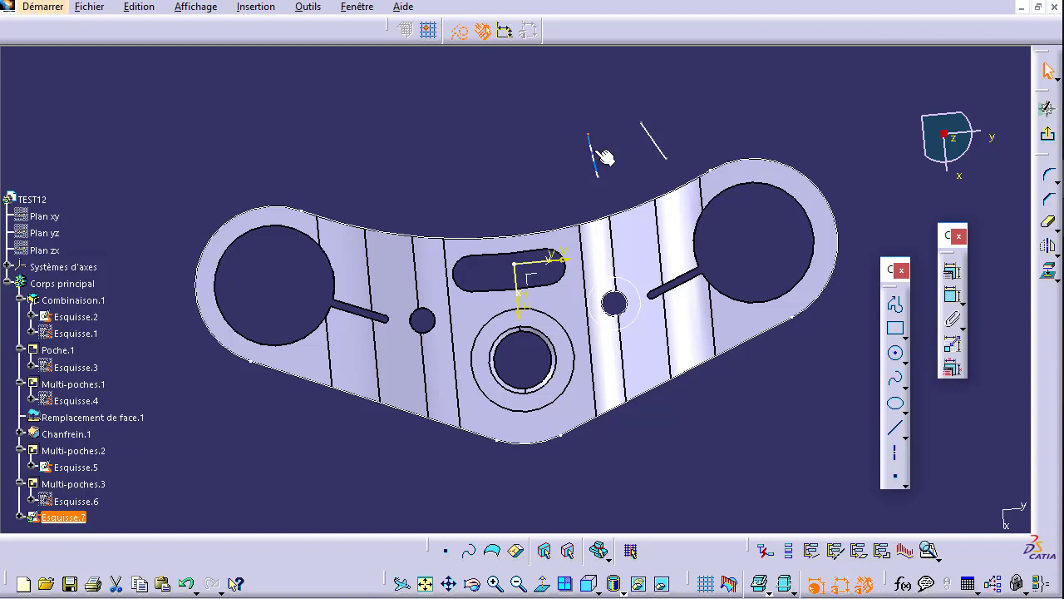
# Constrain the angle between the two lines to 22°.
pyautogui.click(597, 153)
pyautogui.keyDown('ctrl'); pyautogui.click(653, 141); pyautogui.keyUp('ctrl')
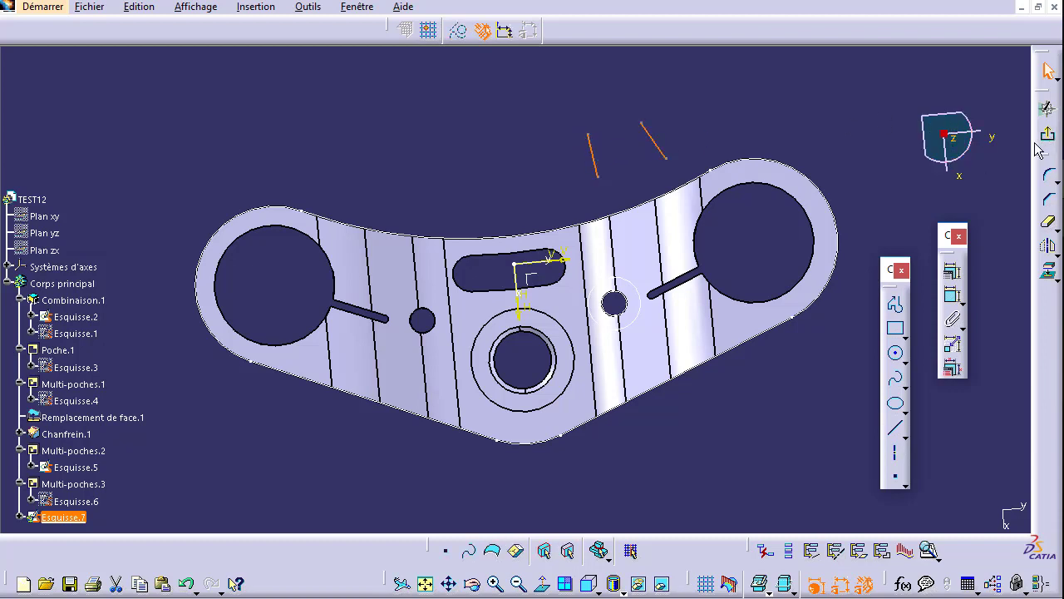
pyautogui.click(951, 295)
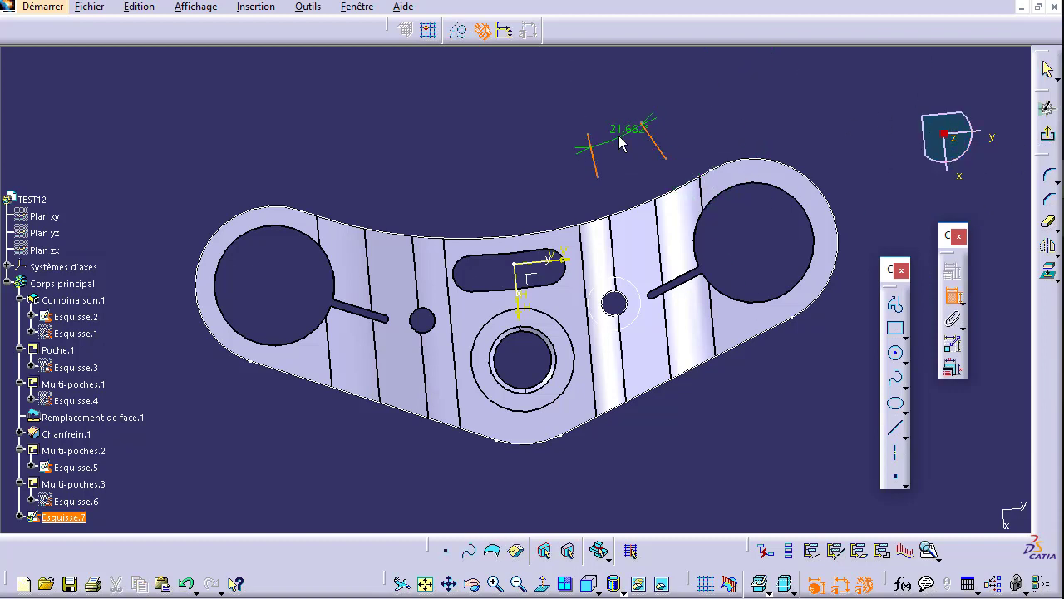
pyautogui.hotkey('alt', 'Tab')
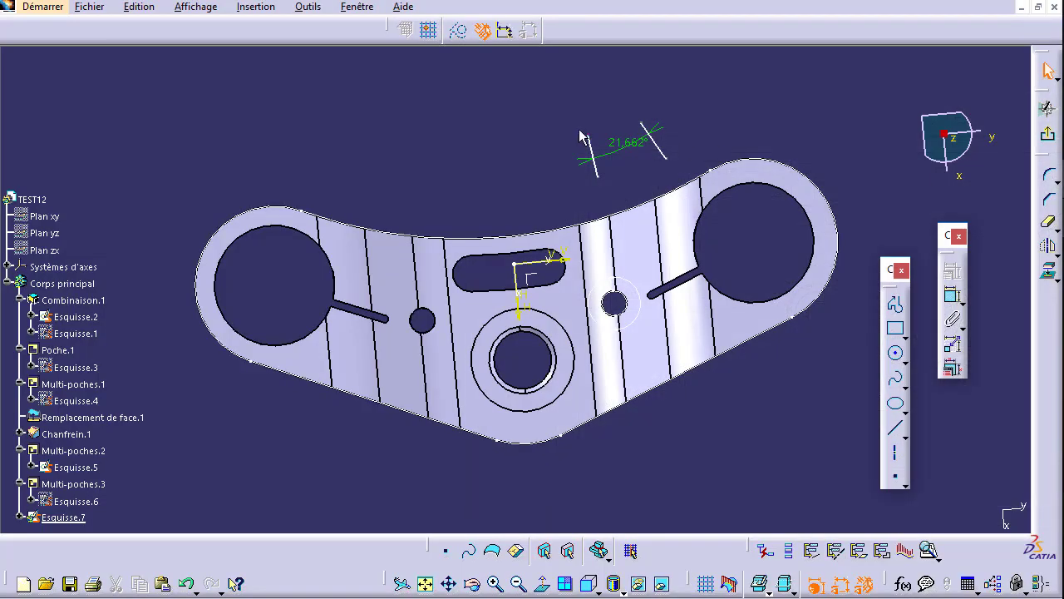
pyautogui.doubleClick(623, 142)
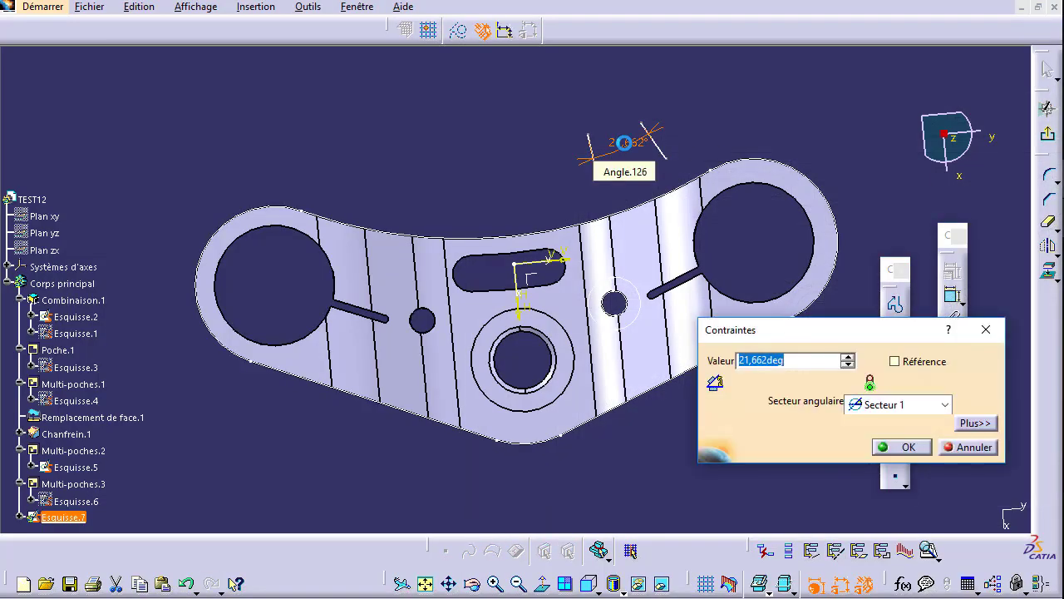
pyautogui.write('22')
pyautogui.press('Return')
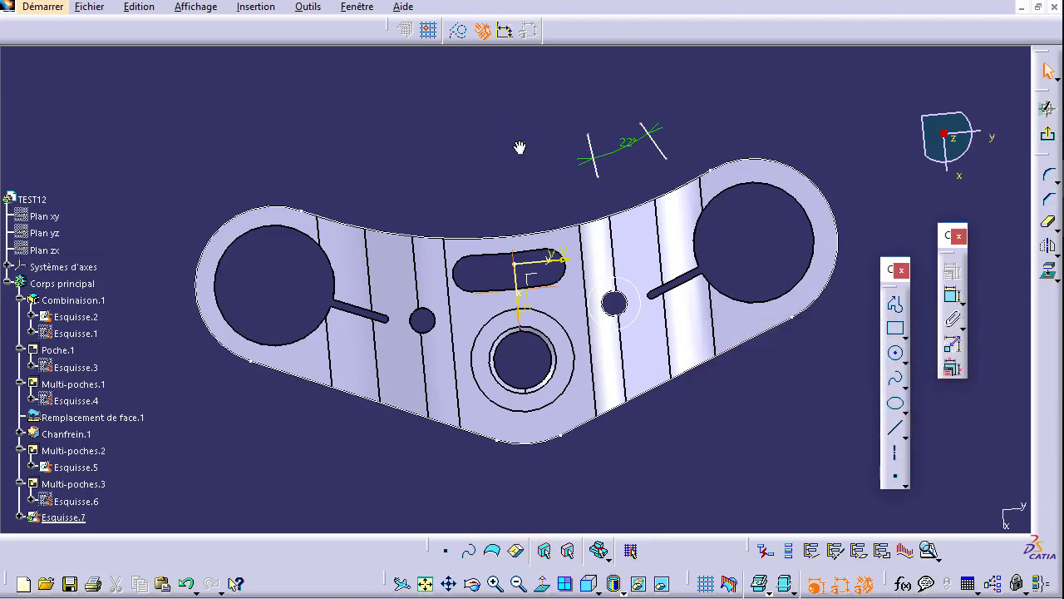
pyautogui.moveTo(519, 147); pyautogui.dragTo(582, 191, button='middle')
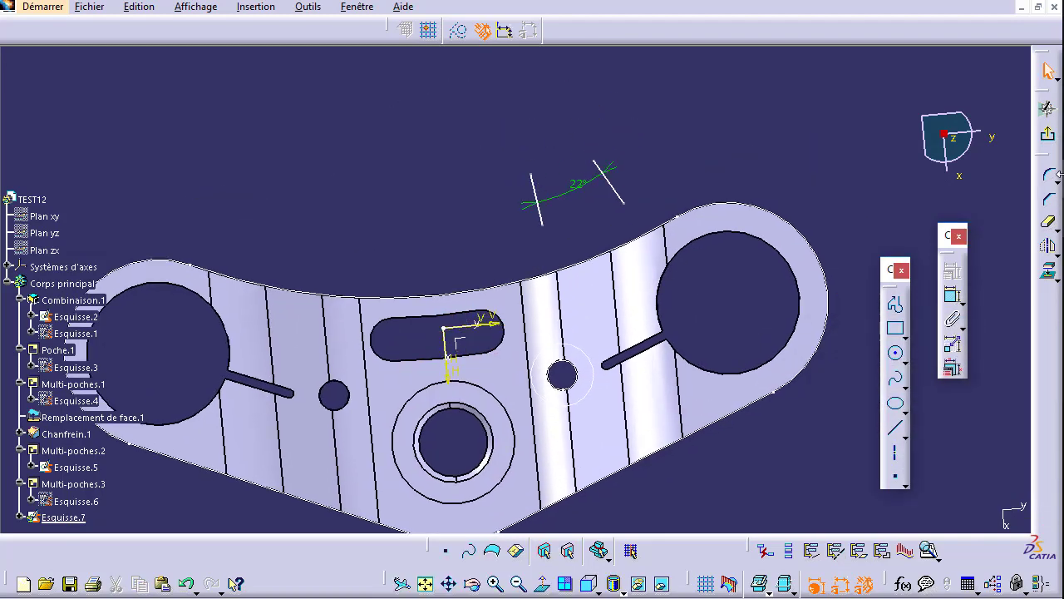
pyautogui.hotkey('alt', 'Tab')
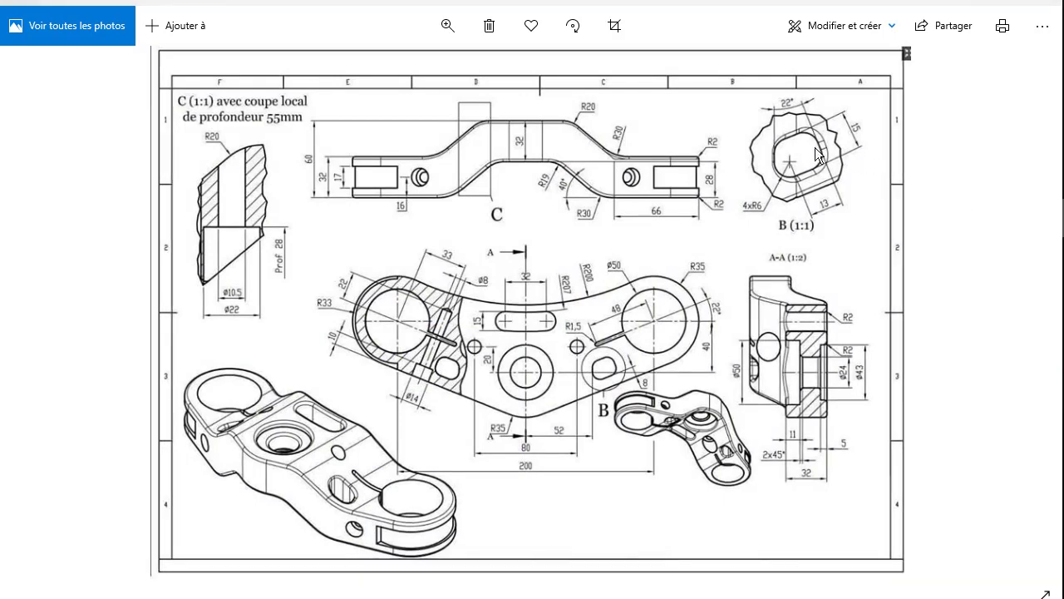
# Scroll and pan the reference drawing to inspect detail B.
pyautogui.scroll(3, 817, 143)
pyautogui.moveTo(817, 143); pyautogui.dragTo(649, 276)
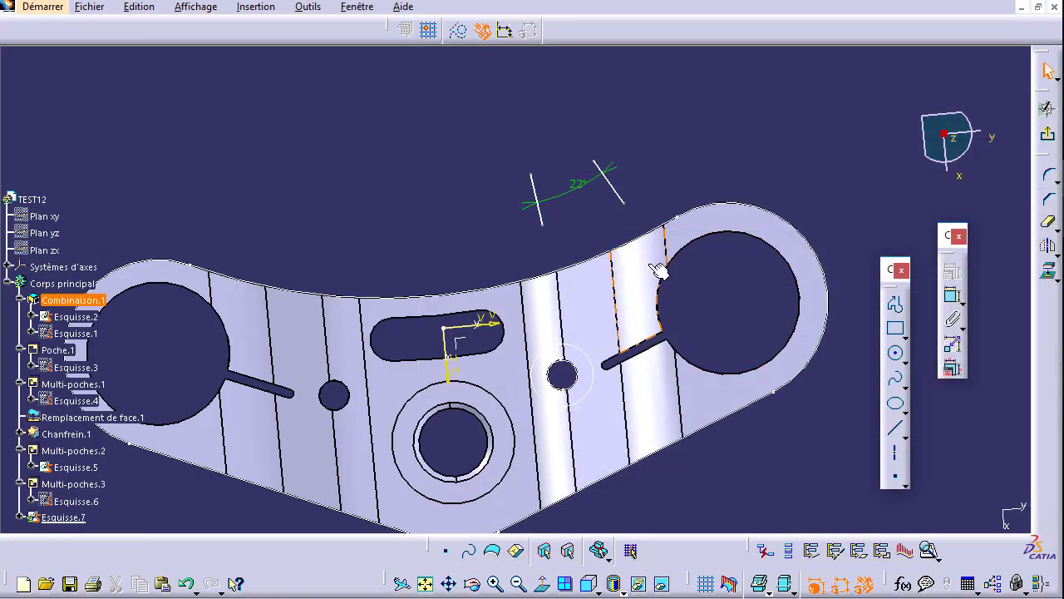
# Draw a line joining the angled lines' tops and dimension the left line's length.
pyautogui.click(896, 431)
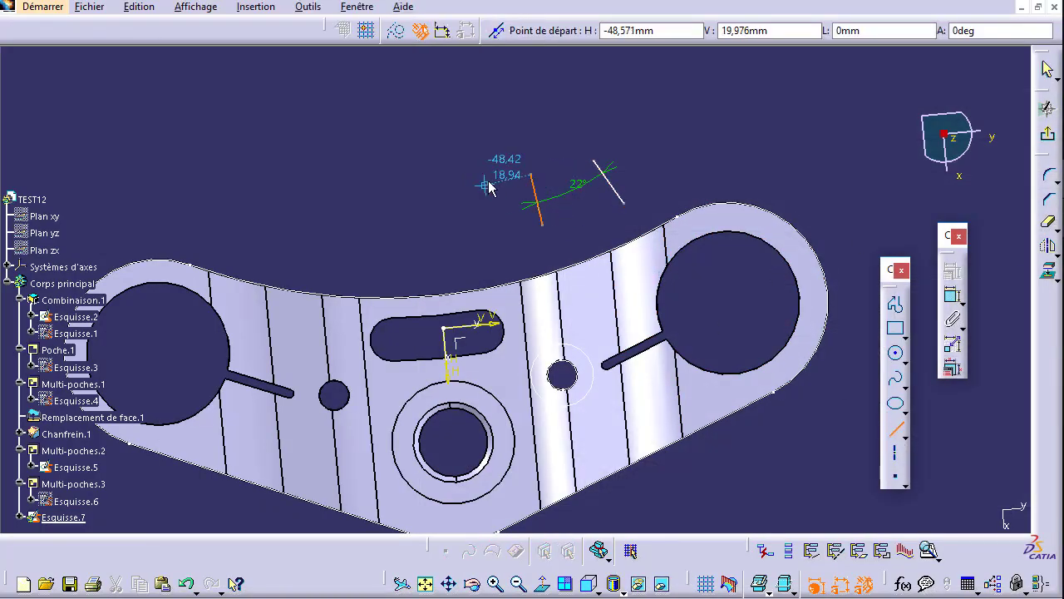
pyautogui.click(530, 173)
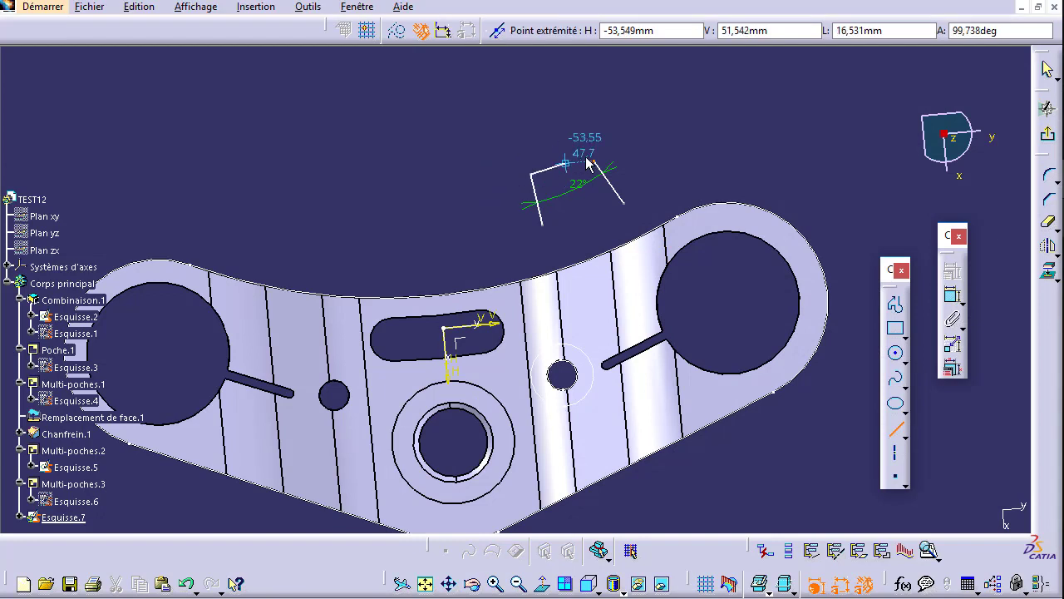
pyautogui.click(594, 161)
pyautogui.click(952, 296)
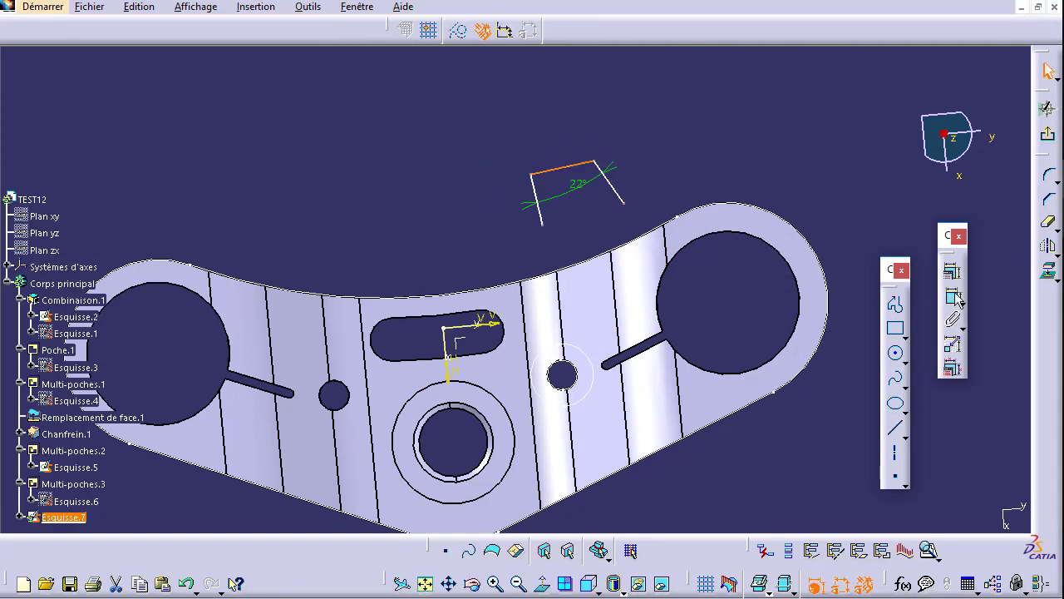
pyautogui.click(537, 200)
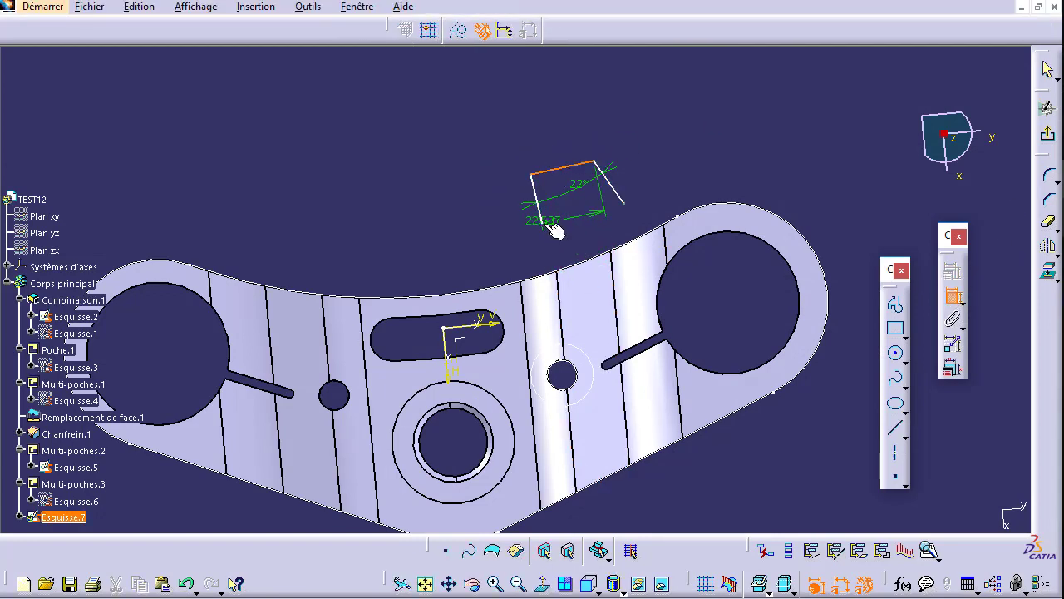
pyautogui.click(554, 225)
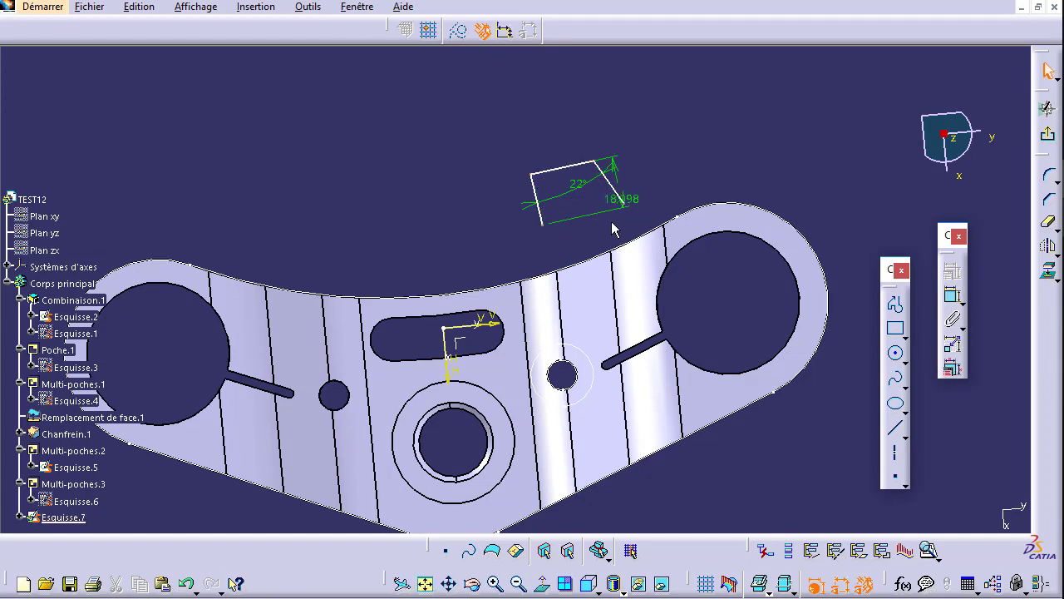
# Add a 2.784° angle dimension between the rectangle's top and bottom edges and open it.
pyautogui.click(894, 427)
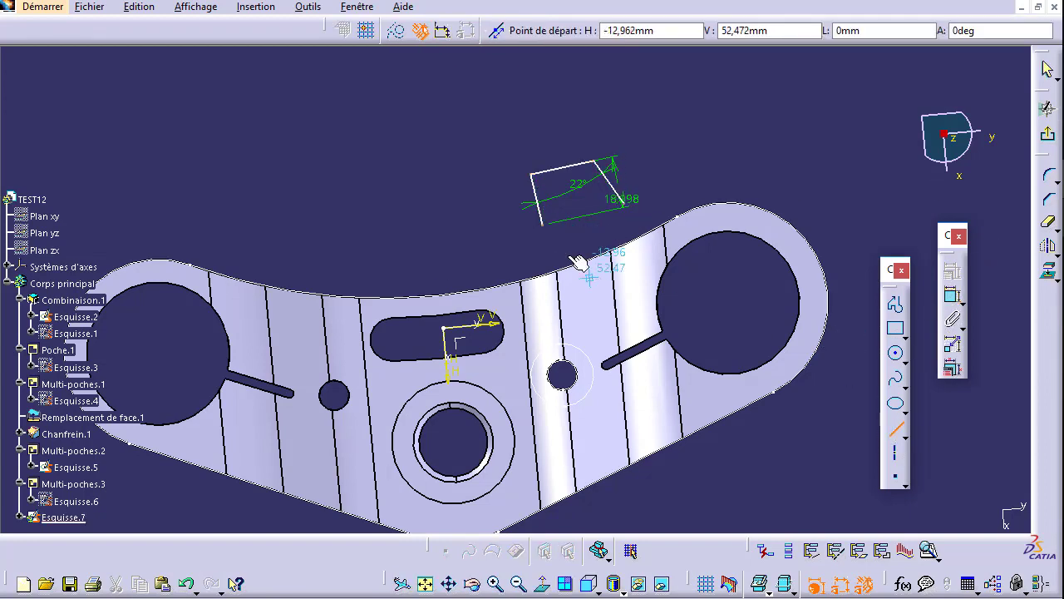
pyautogui.click(547, 228)
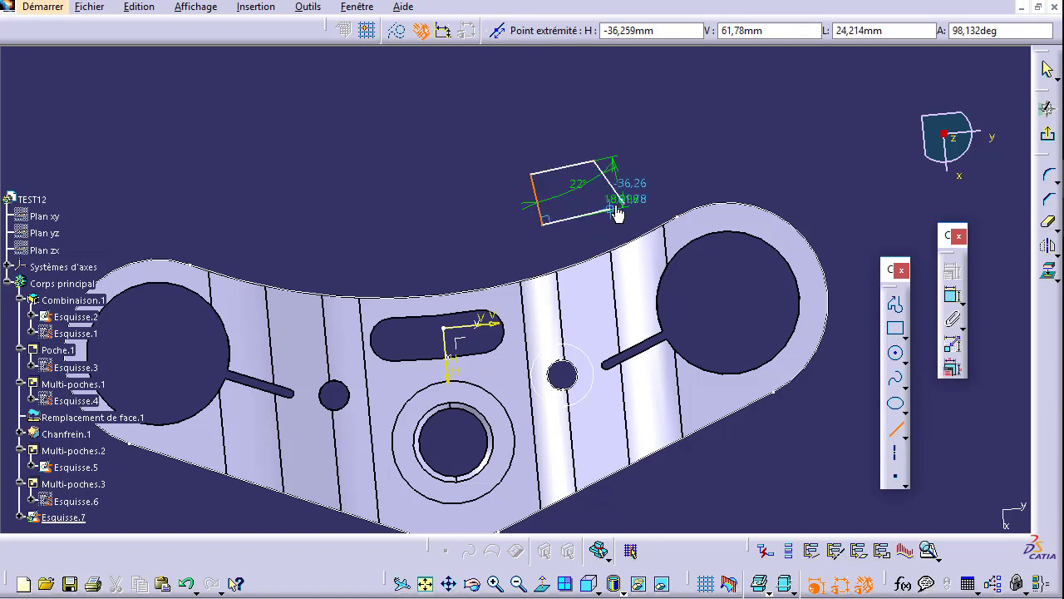
pyautogui.press('Escape')
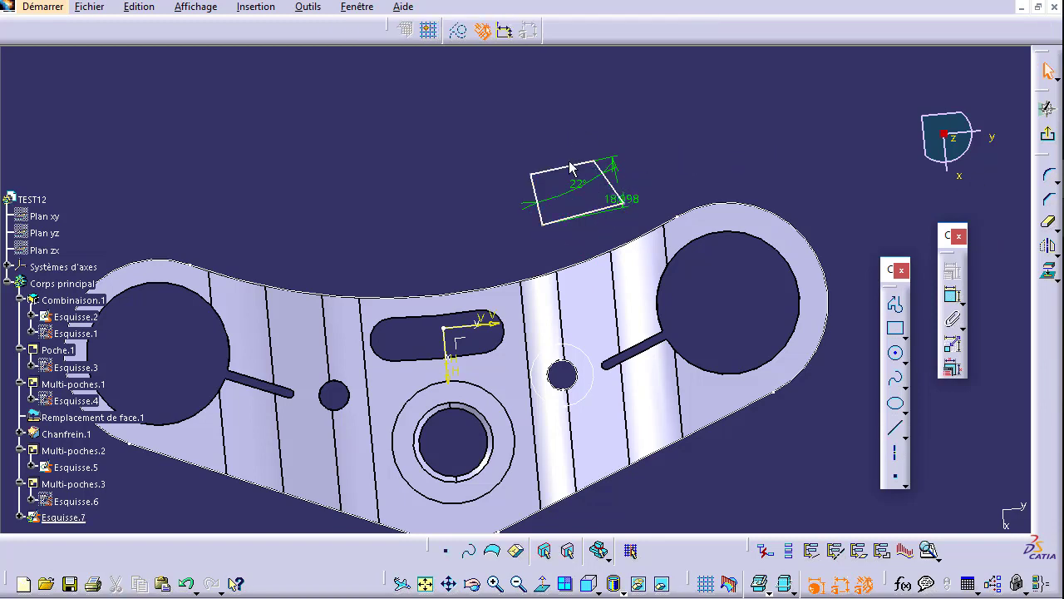
pyautogui.click(570, 167)
pyautogui.keyDown('ctrl'); pyautogui.click(605, 209); pyautogui.keyUp('ctrl')
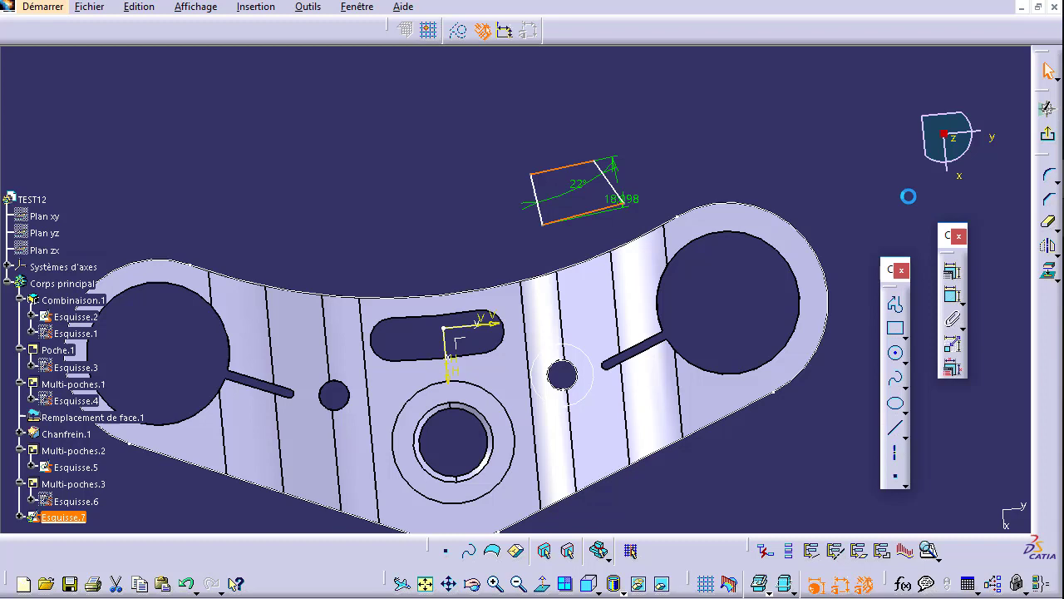
pyautogui.click(953, 292)
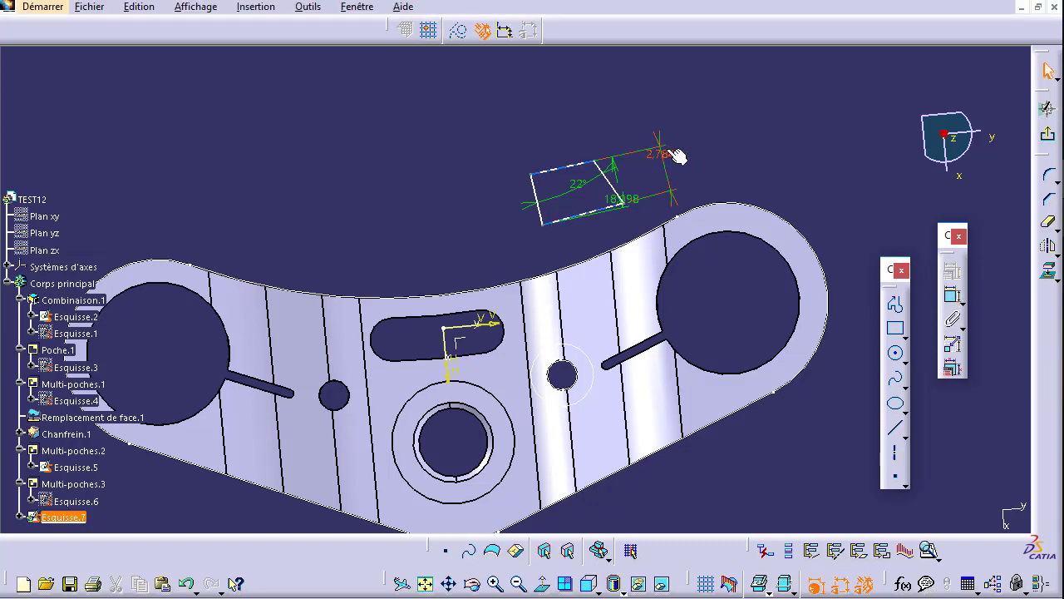
pyautogui.doubleClick(669, 156)
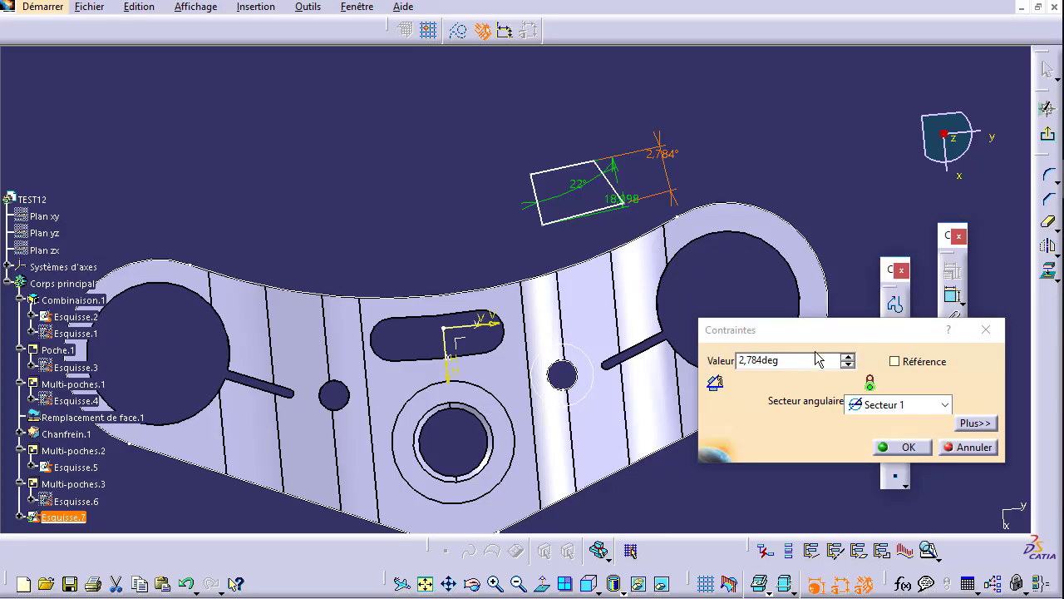
# Close the value editor and delete the 2.784° angle dimension.
pyautogui.click(986, 329)
pyautogui.click(675, 160)
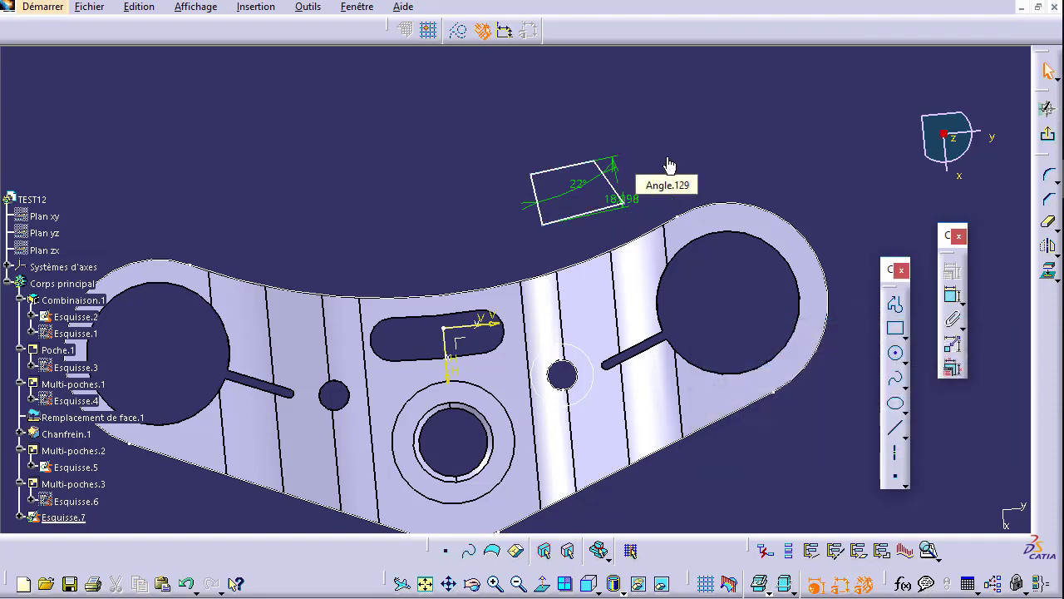
pyautogui.press('Delete')
# Dimension the distance between the rectangle's top and bottom edges as 15 mm.
pyautogui.click(952, 295)
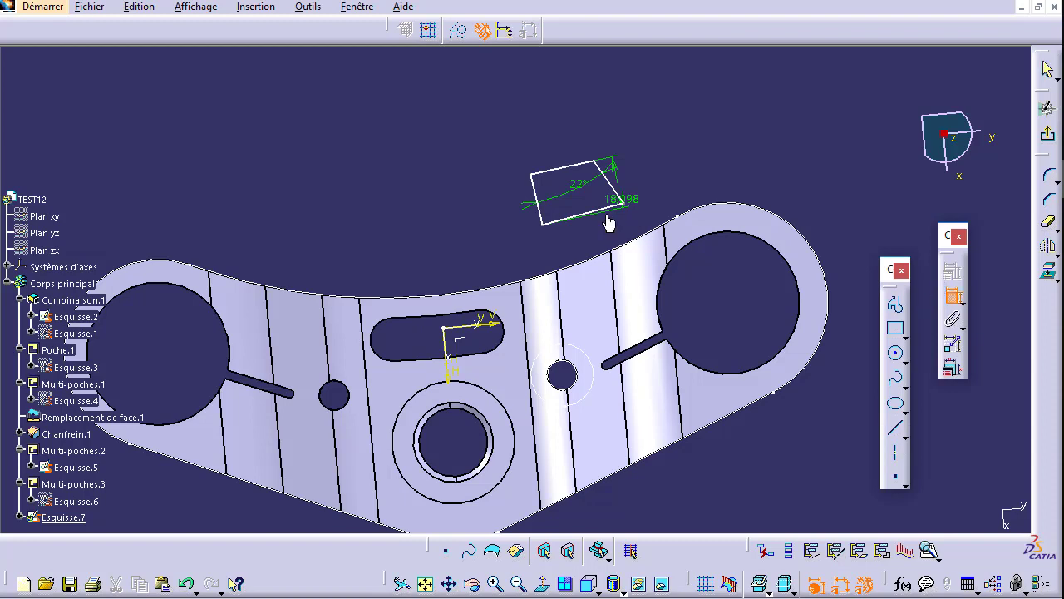
pyautogui.click(582, 163)
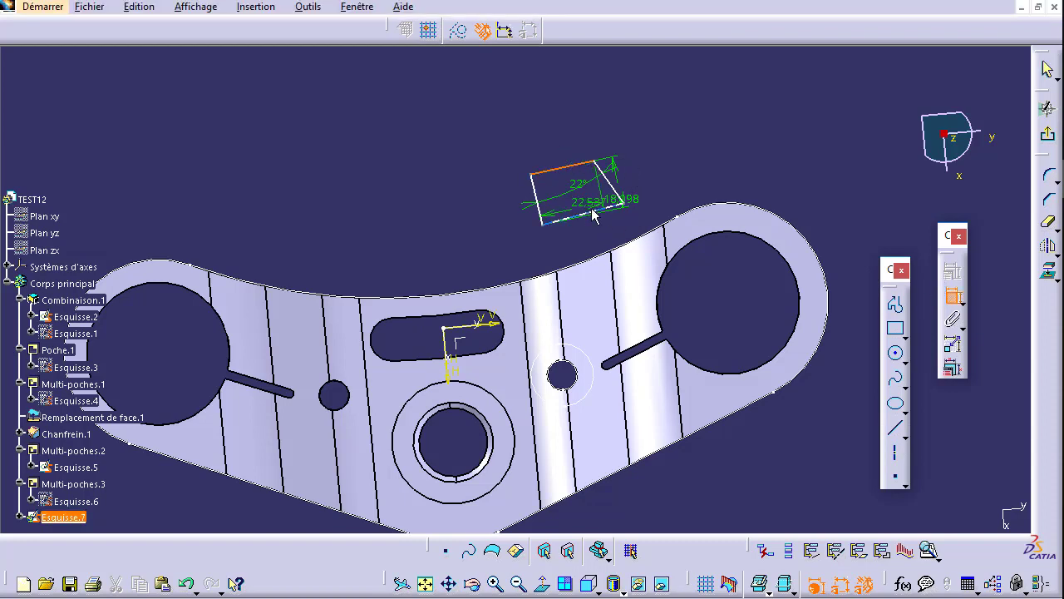
pyautogui.click(594, 211)
pyautogui.rightClick(665, 170)
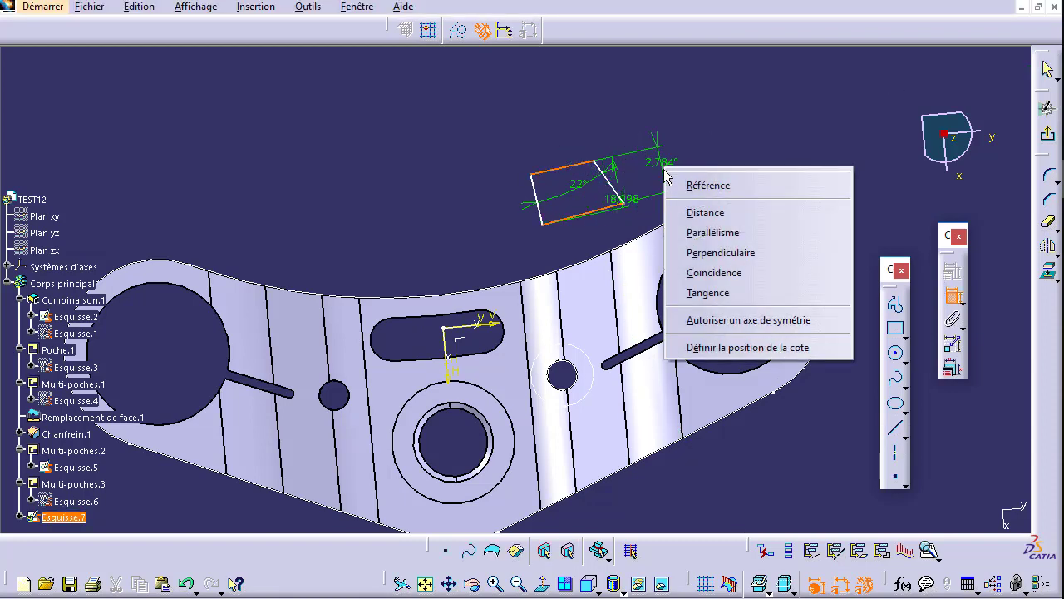
pyautogui.click(719, 214)
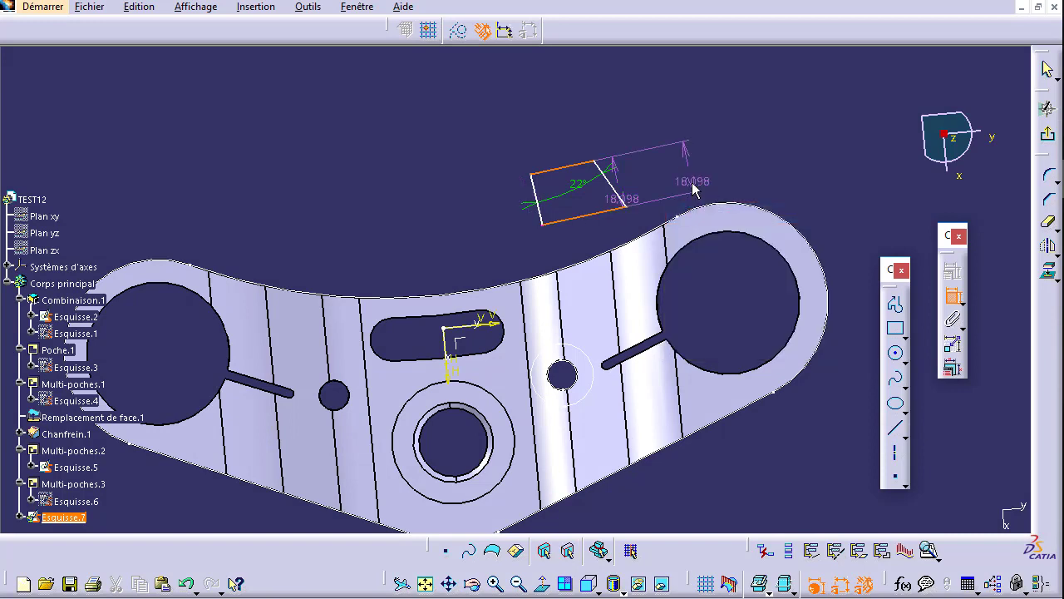
pyautogui.click(694, 158)
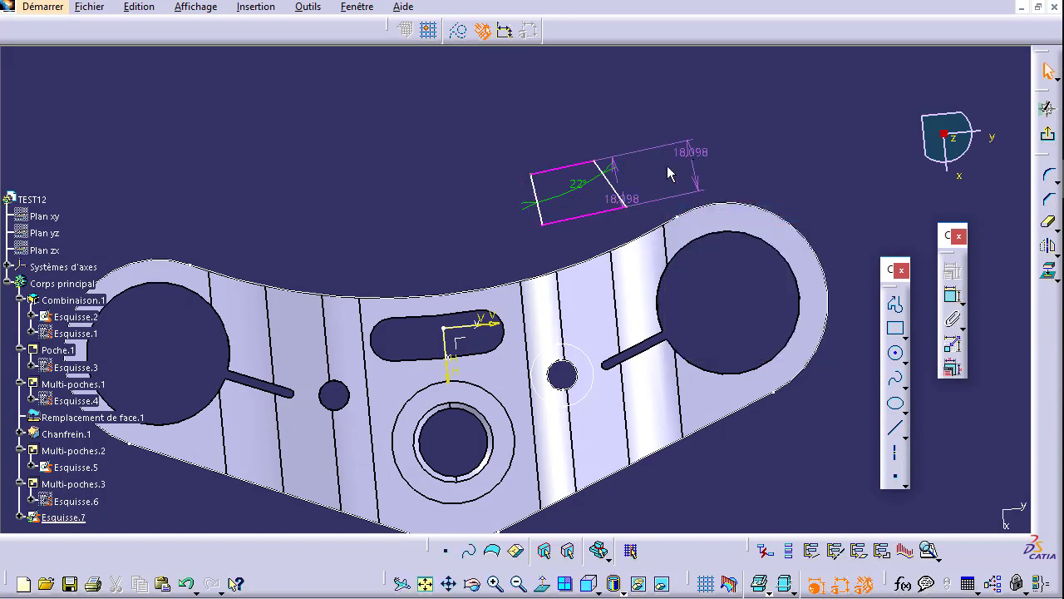
pyautogui.click(621, 179)
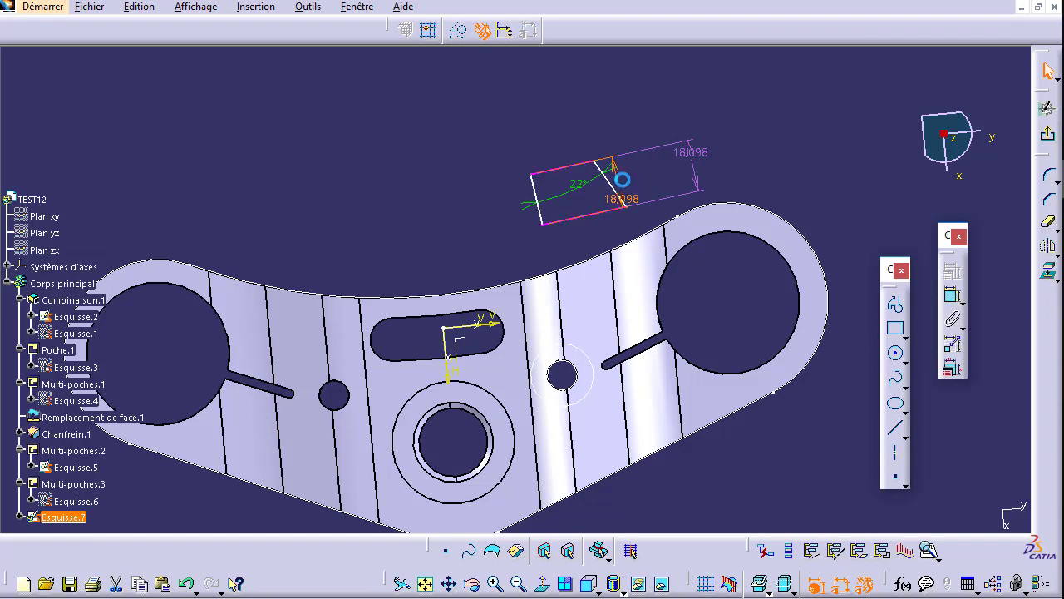
pyautogui.doubleClick(696, 153)
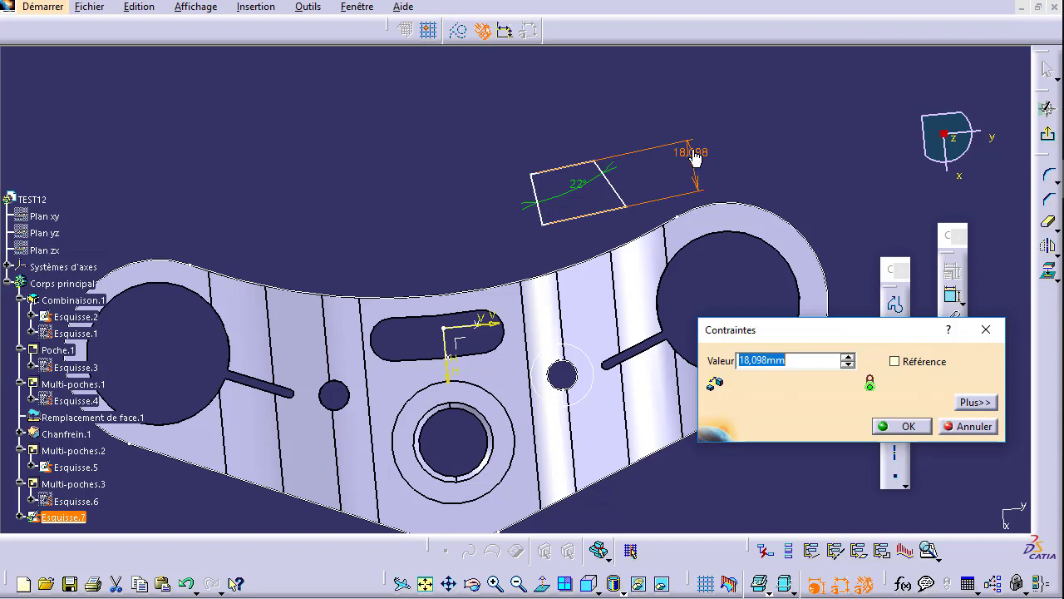
pyautogui.write('15')
pyautogui.press('Return')
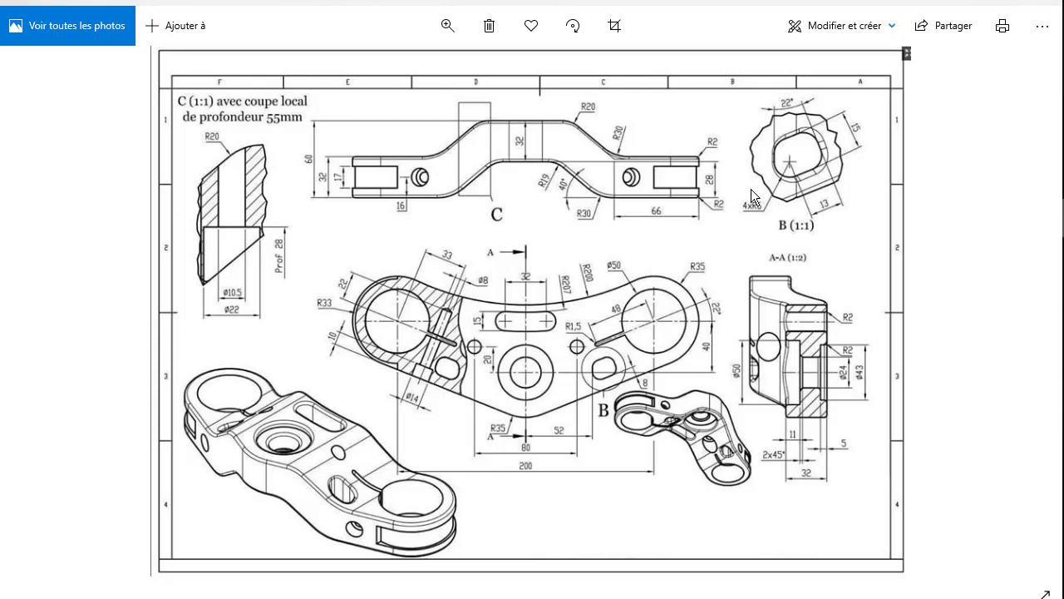
# Zoom in on detail B (1:1) of the drawing, then switch back to CATIA.
pyautogui.scroll(3, 833, 160)
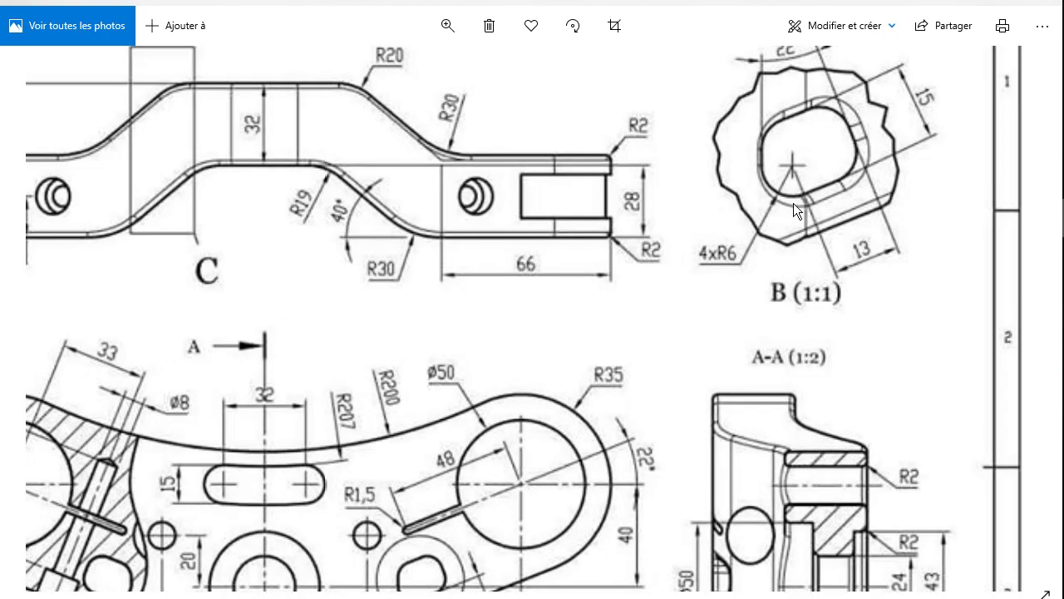
pyautogui.scroll(-1, 773, 249)
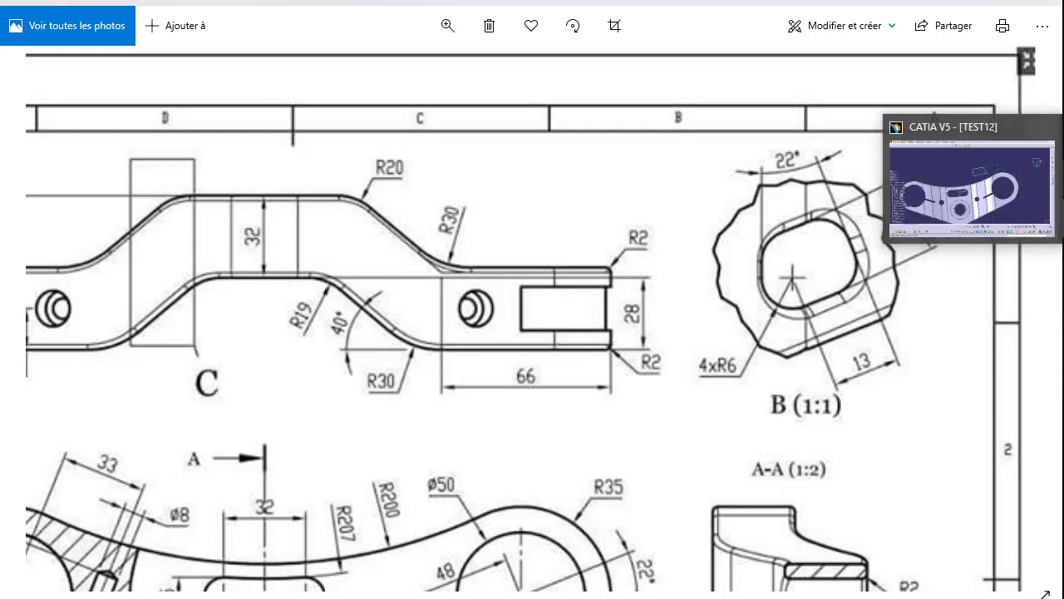
pyautogui.hotkey('alt', 'Tab')
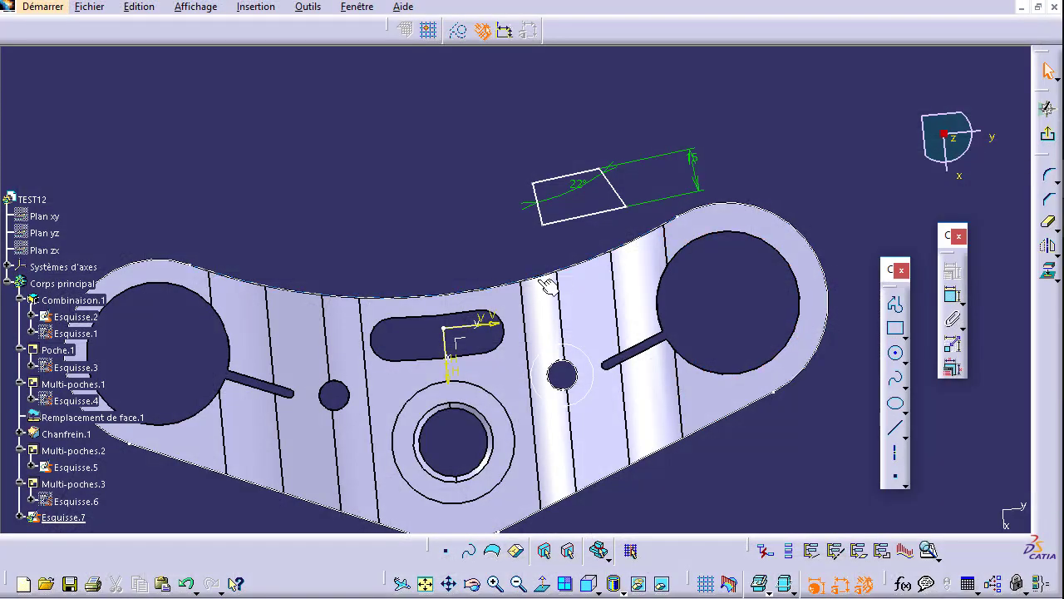
# Draw a circle inside the rectangle's left end and set its diameter to 12 mm.
pyautogui.keyDown('ctrl'); pyautogui.moveTo(551, 238); pyautogui.dragTo(859, 338, button='middle'); pyautogui.keyUp('ctrl')
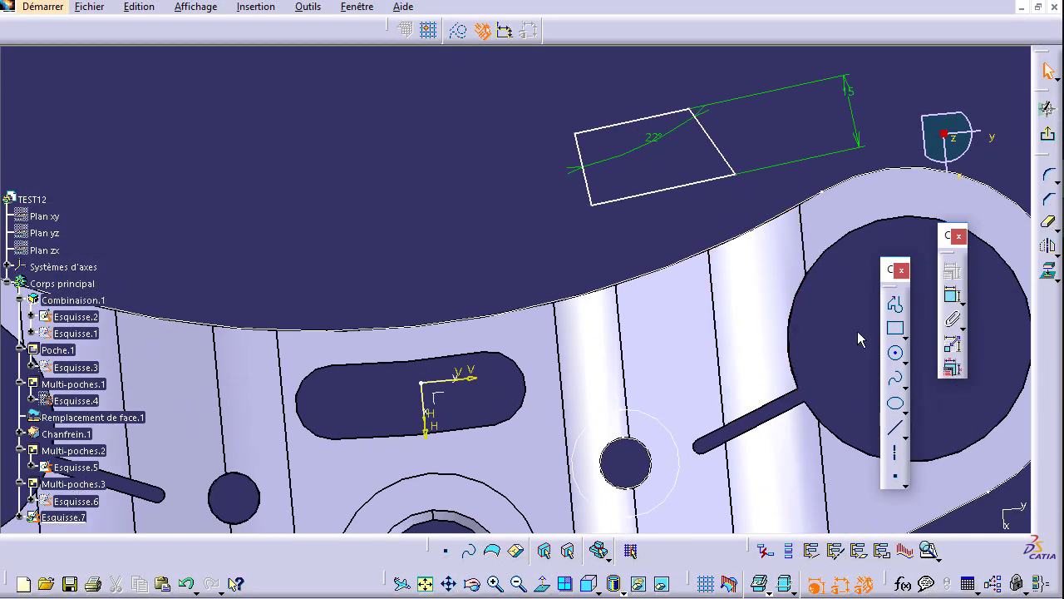
pyautogui.click(895, 352)
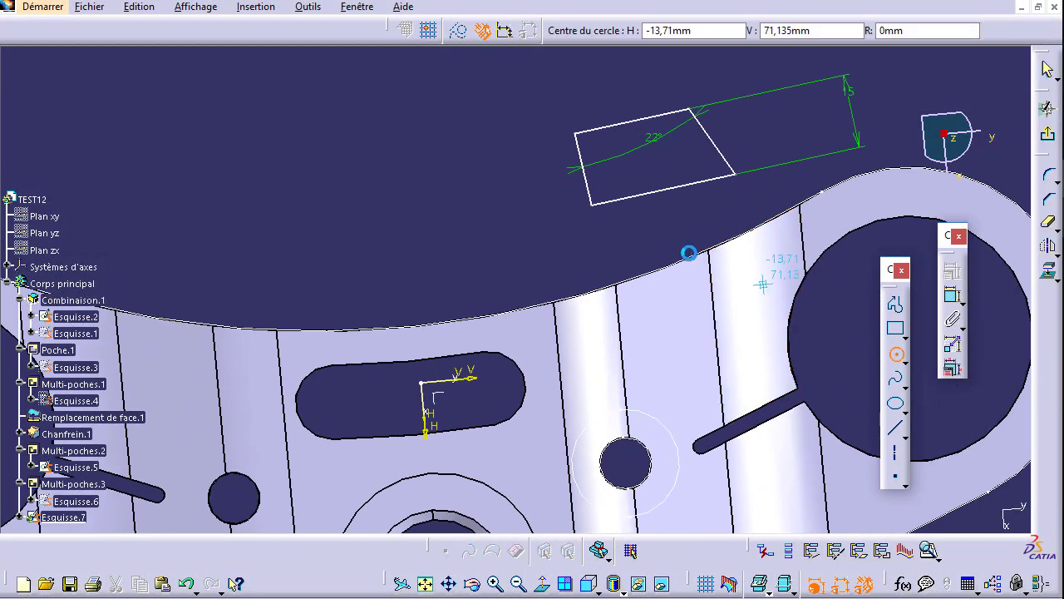
pyautogui.click(608, 180)
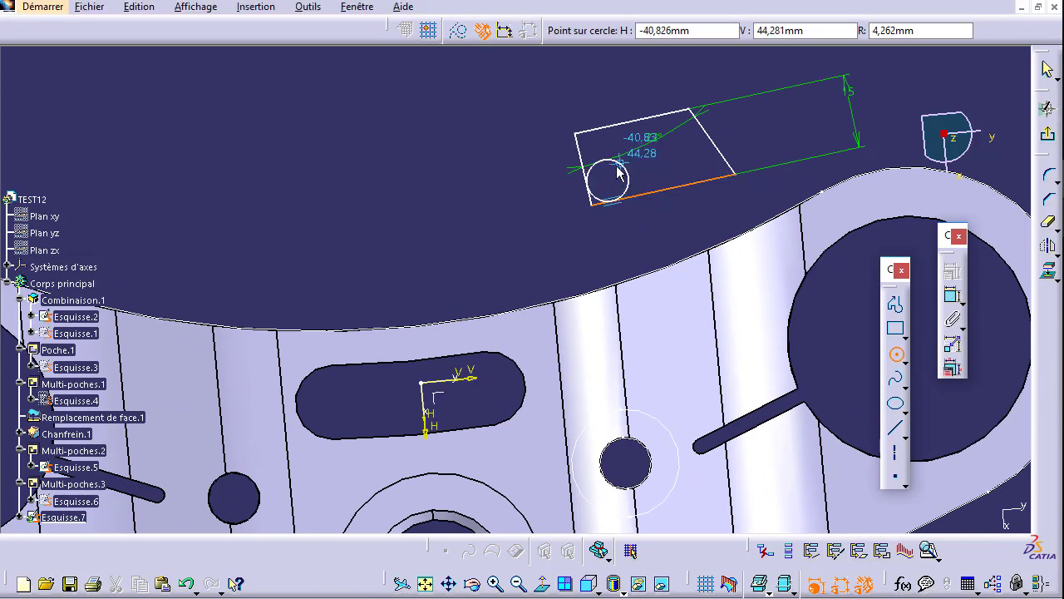
pyautogui.click(612, 176)
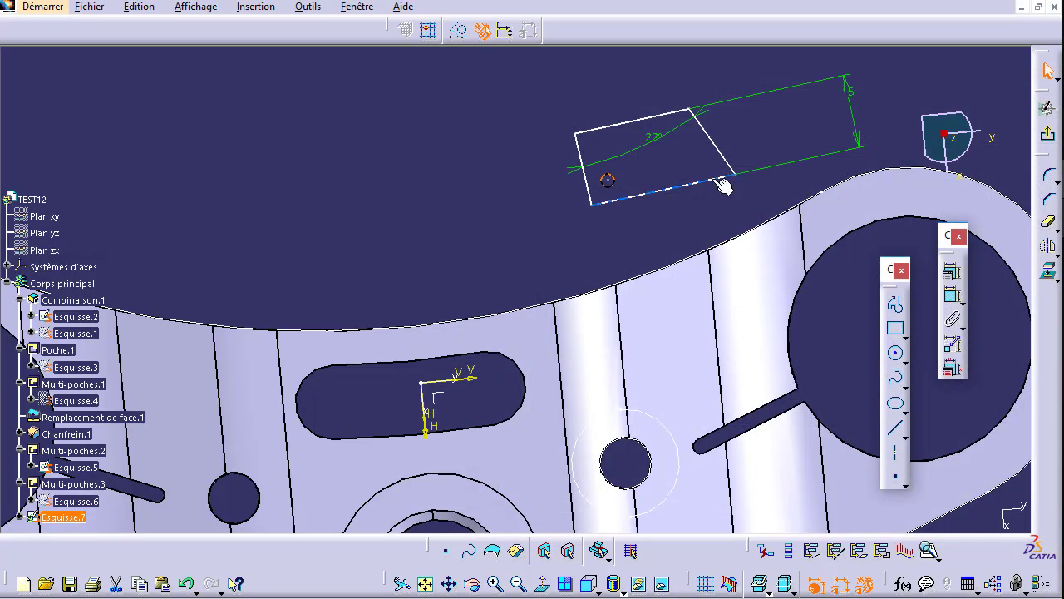
pyautogui.click(1029, 196)
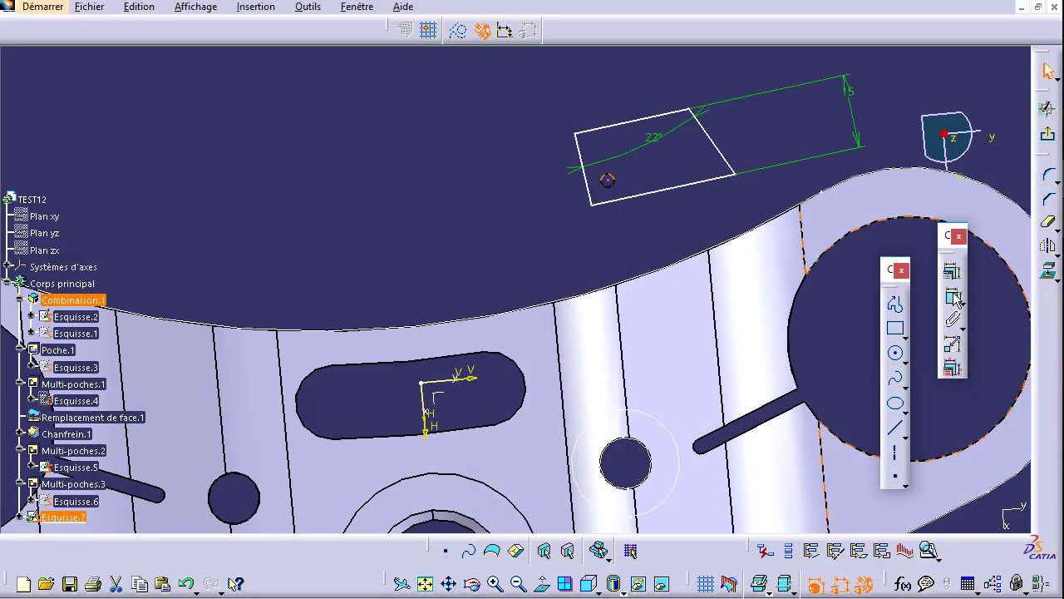
pyautogui.click(954, 296)
pyautogui.click(608, 180)
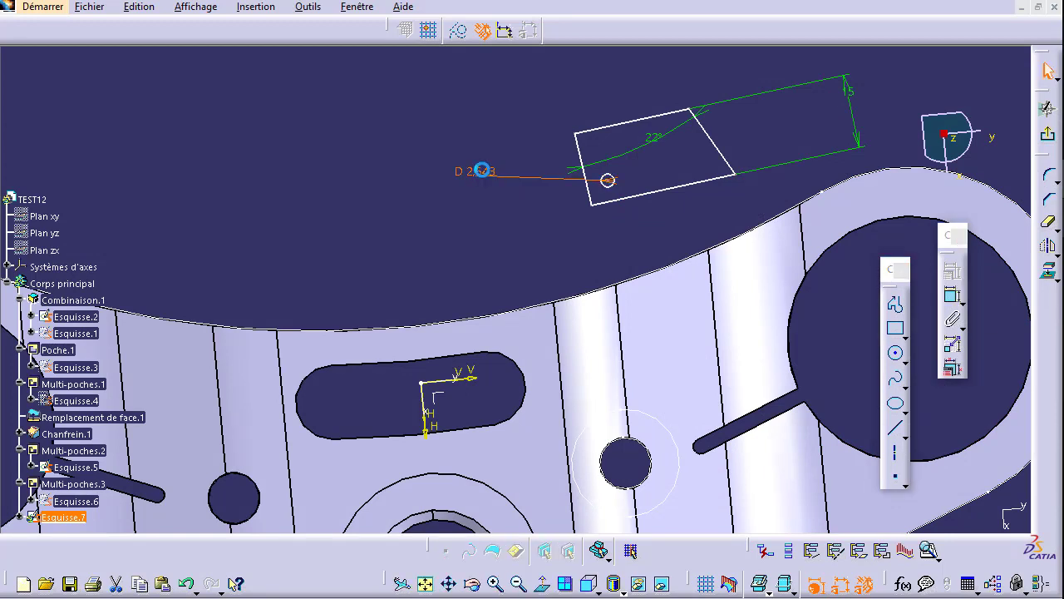
pyautogui.doubleClick(482, 171)
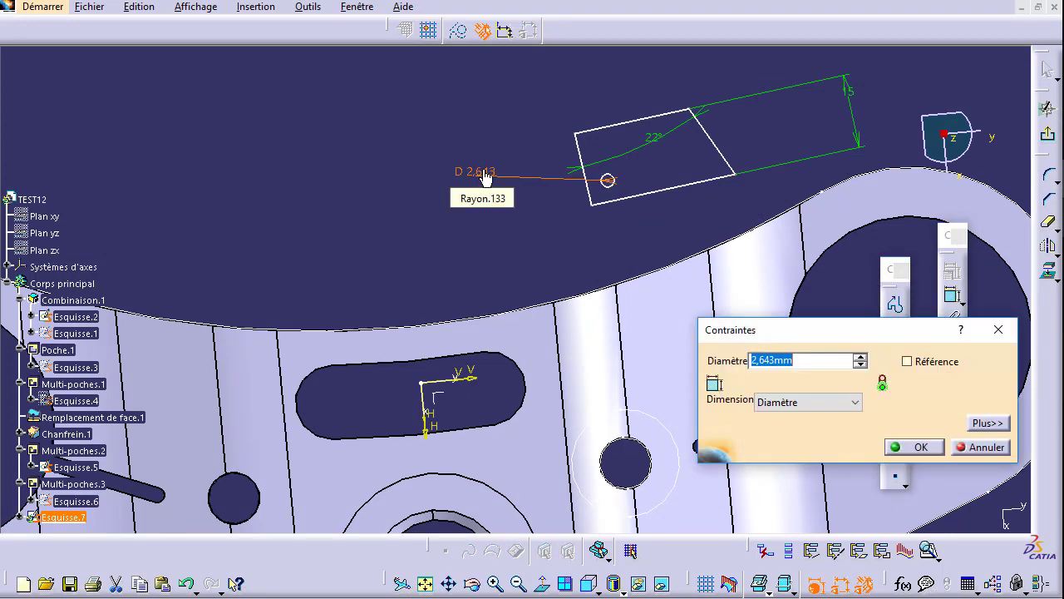
pyautogui.write('12')
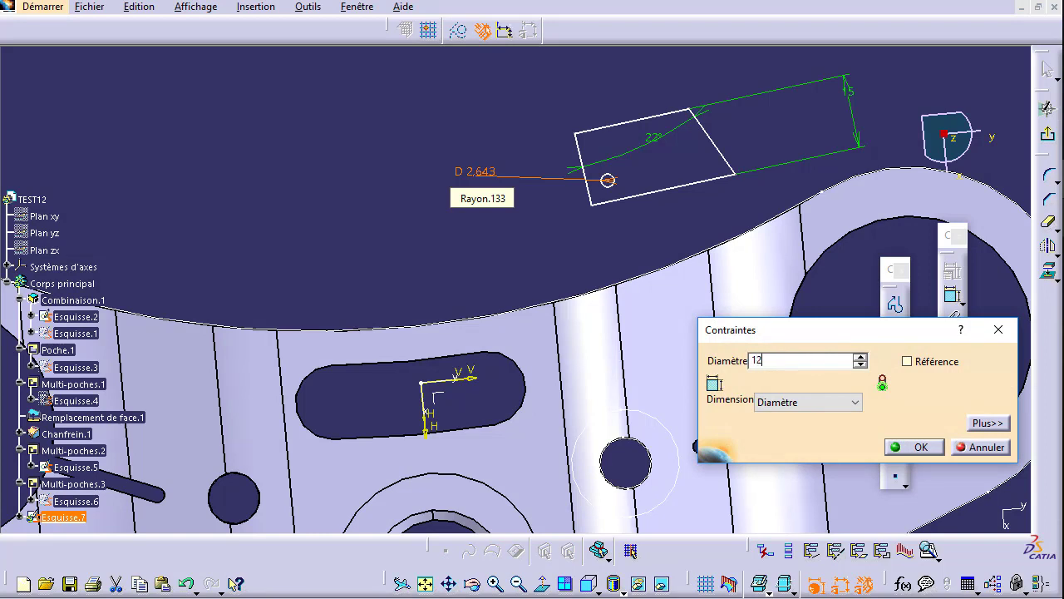
pyautogui.press('Return')
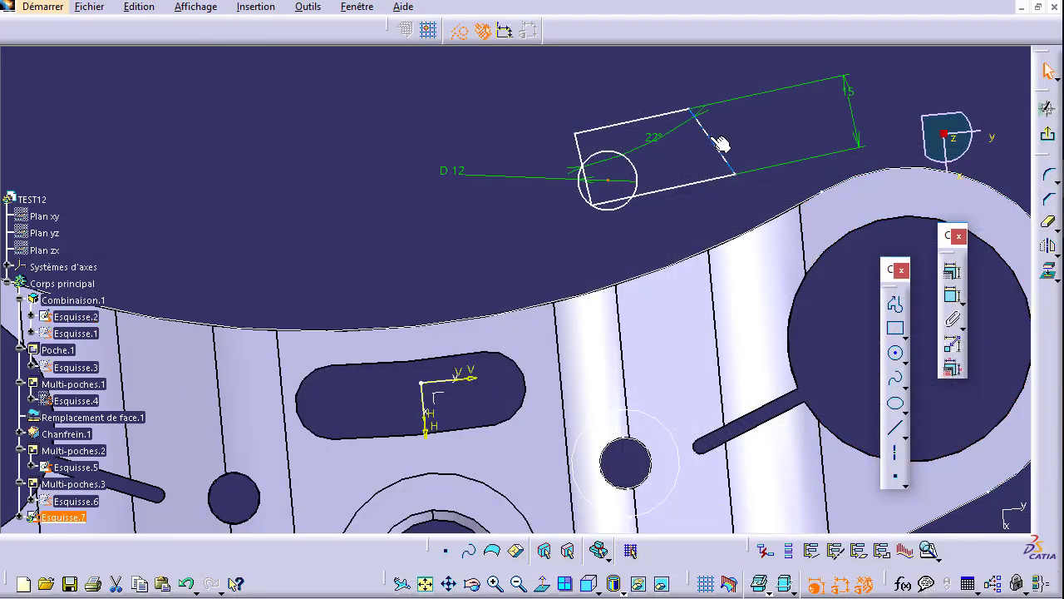
# Dimension the circle's distance from the rectangle's right edge, setting it to 16 mm.
pyautogui.click(710, 136)
pyautogui.click(941, 282)
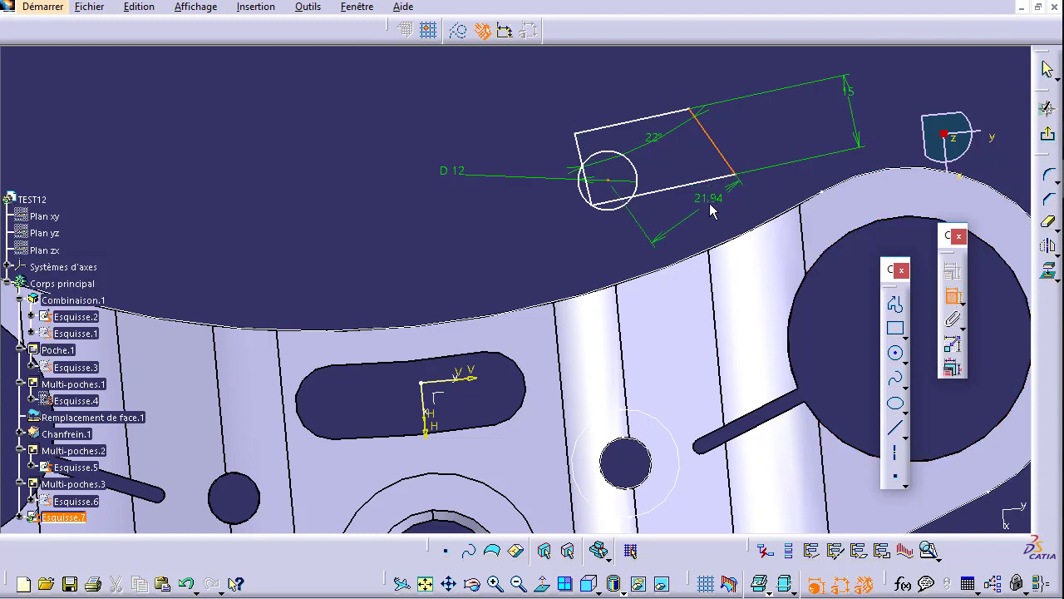
pyautogui.click(713, 212)
pyautogui.doubleClick(711, 197)
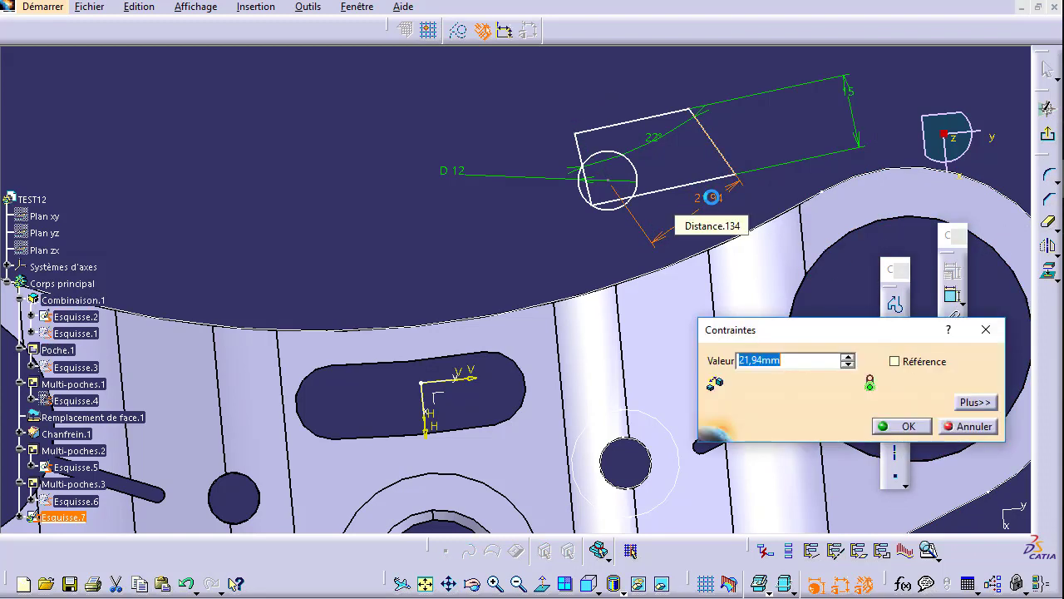
pyautogui.write('16')
pyautogui.press('Return')
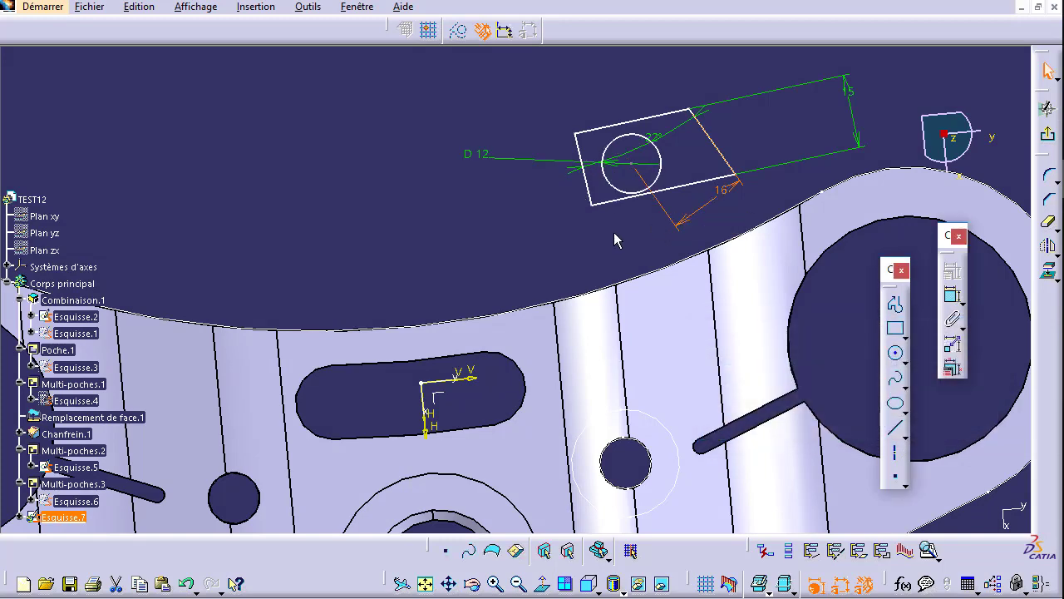
# After checking the drawing, change that distance dimension to 13 mm.
pyautogui.hotkey('alt', 'Tab')
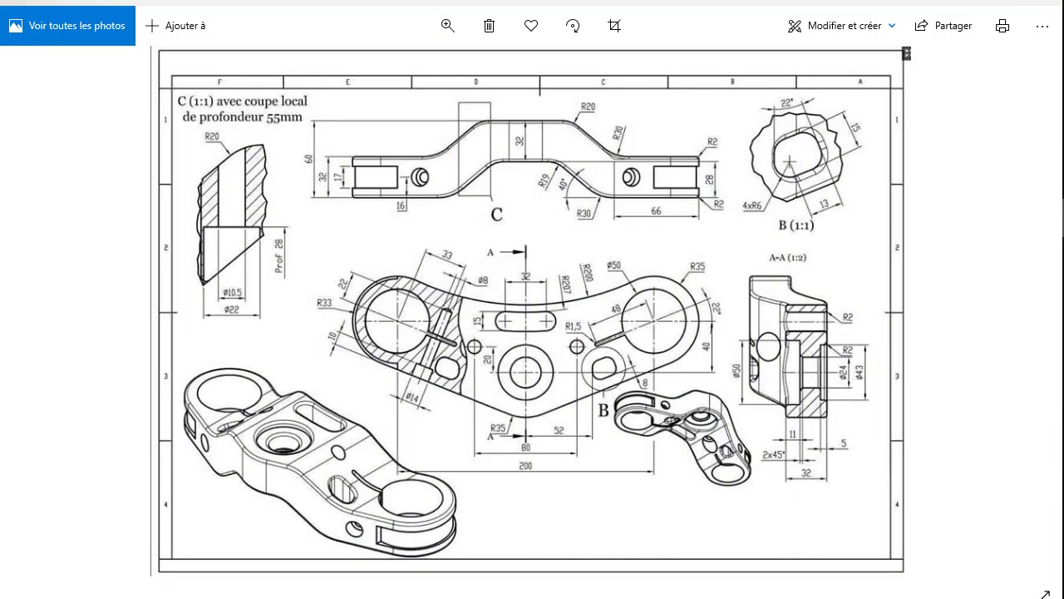
pyautogui.hotkey('alt', 'Tab')
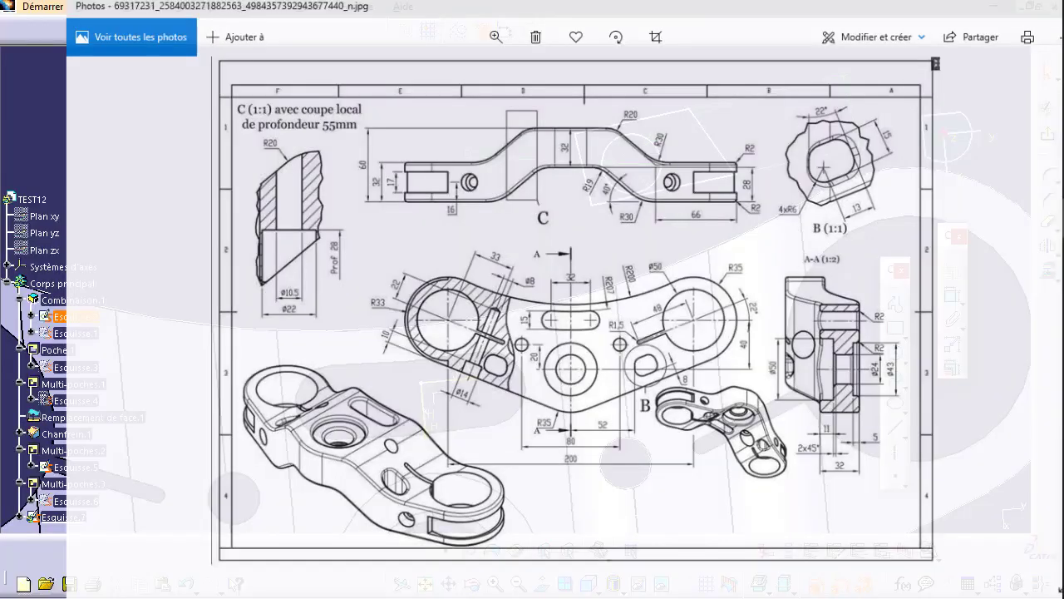
pyautogui.doubleClick(727, 188)
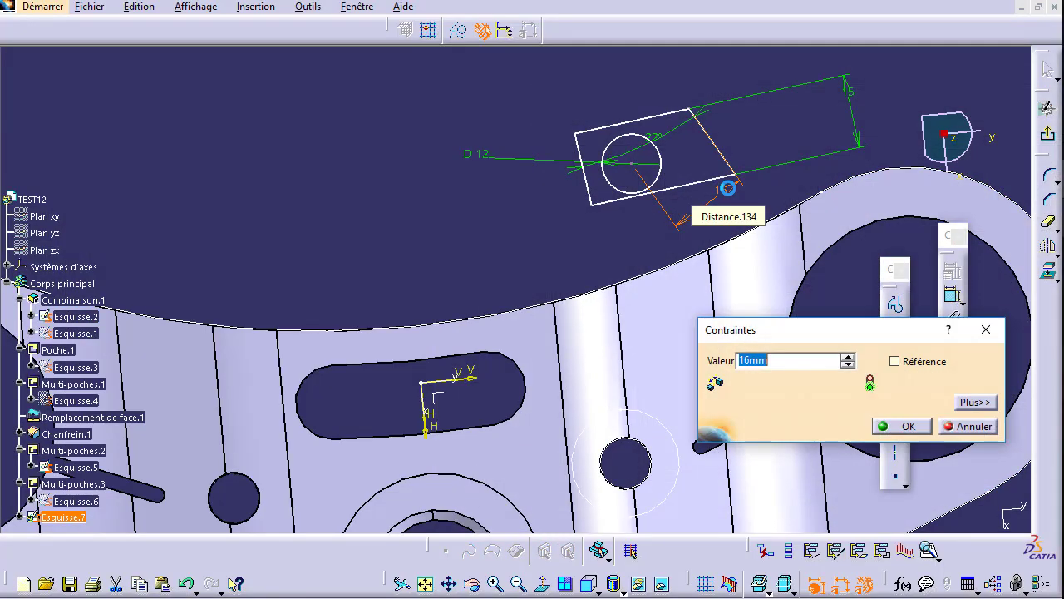
pyautogui.write('13')
pyautogui.press('Return')
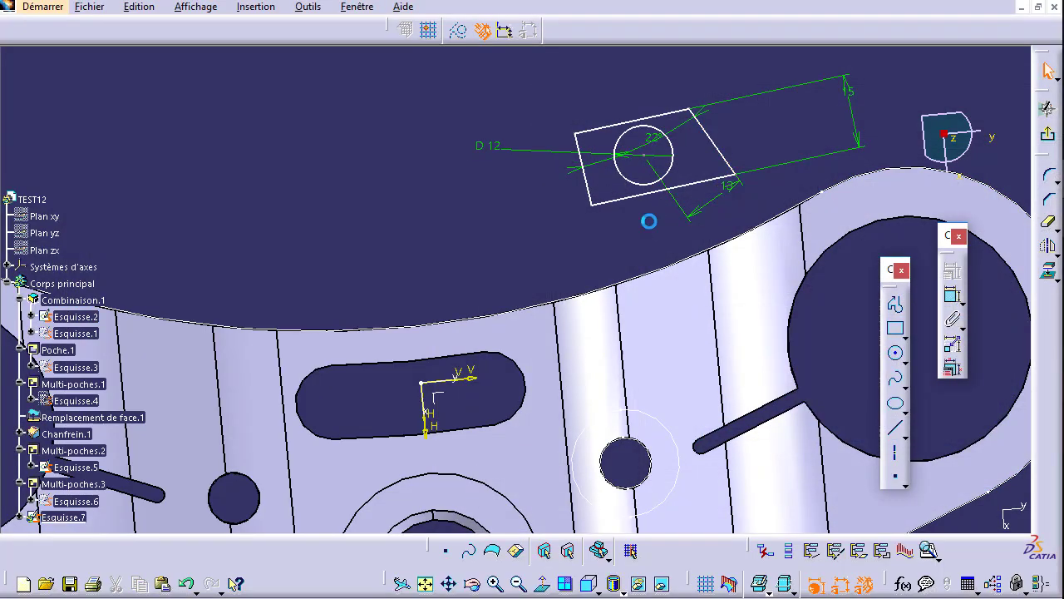
pyautogui.moveTo(672, 200)
pyautogui.mouseDown(button='middle')
pyautogui.moveTo(686, 181)
pyautogui.moveTo(660, 225)
pyautogui.mouseUp(button='middle')
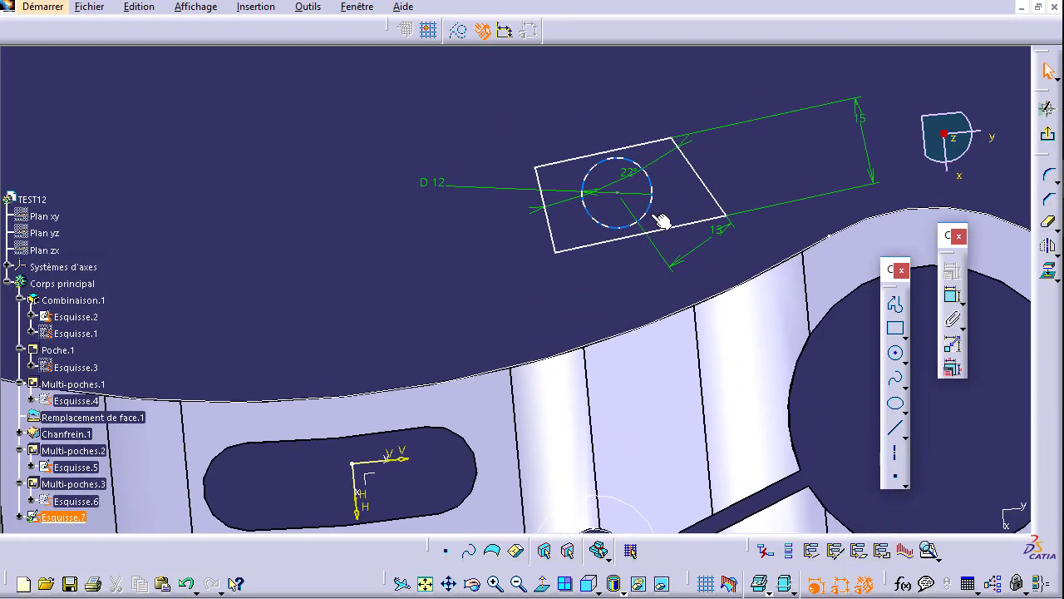
# Make the D 12 circle tangent to the tilted rectangle's left edge.
pyautogui.click(548, 202)
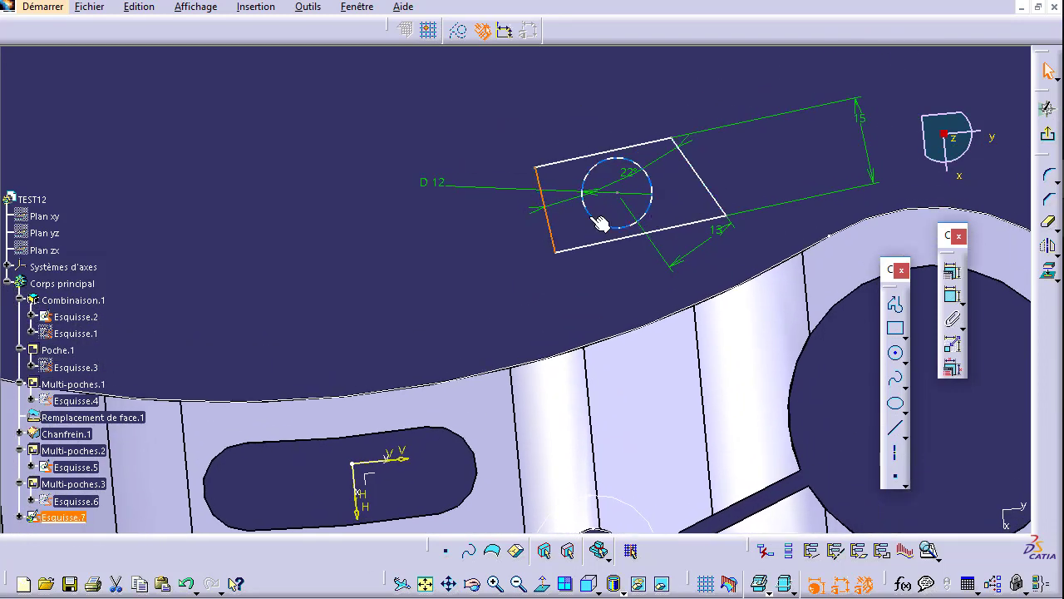
pyautogui.keyDown('ctrl'); pyautogui.click(607, 222); pyautogui.keyUp('ctrl')
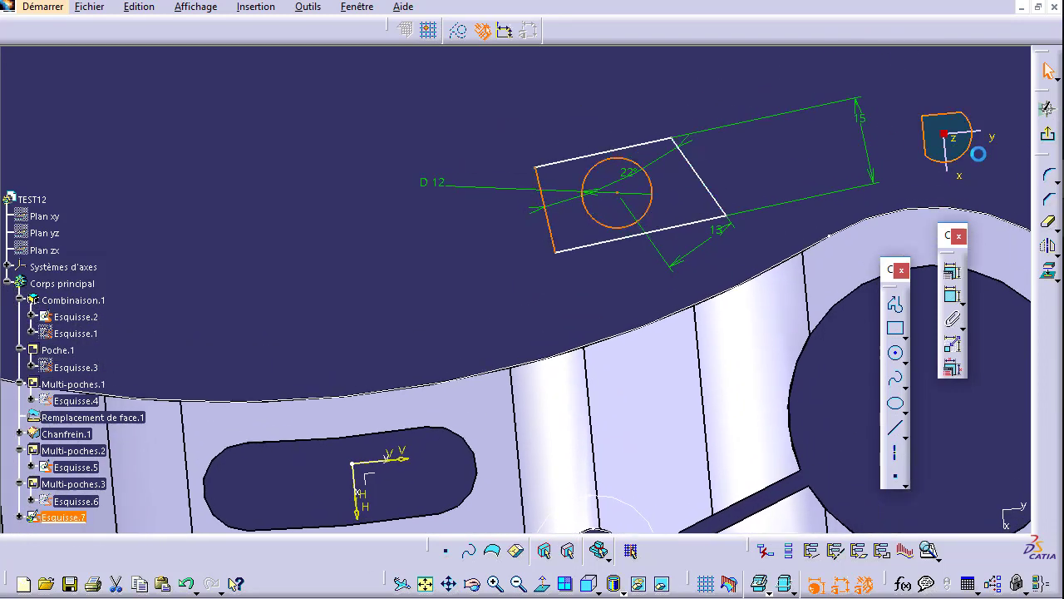
pyautogui.click(952, 271)
pyautogui.click(913, 258)
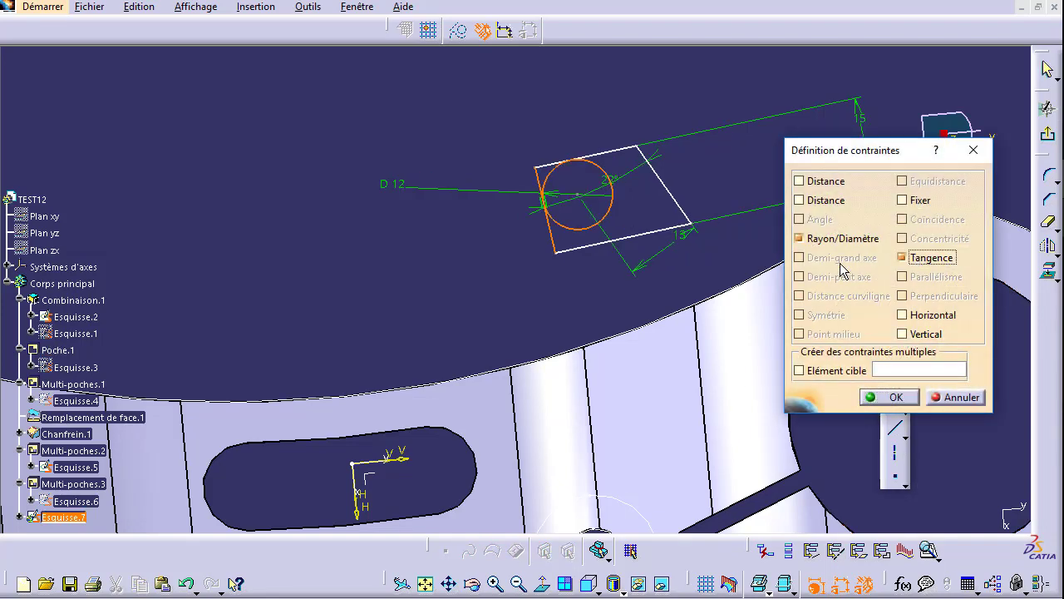
pyautogui.click(886, 396)
# Make the D 12 circle tangent to the rectangle's bottom edge as well.
pyautogui.click(584, 246)
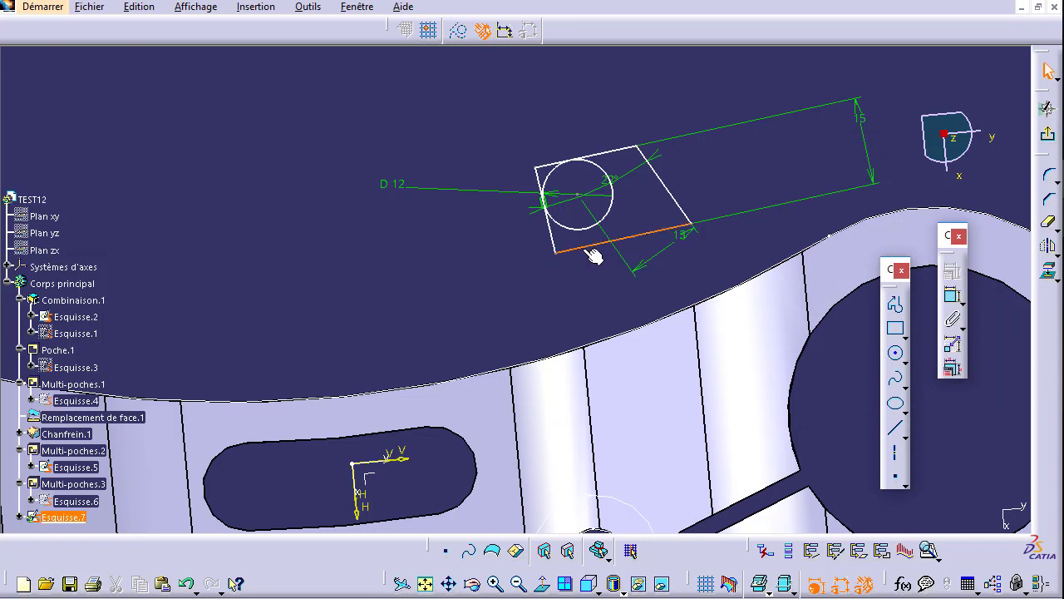
pyautogui.keyDown('ctrl'); pyautogui.click(580, 229); pyautogui.keyUp('ctrl')
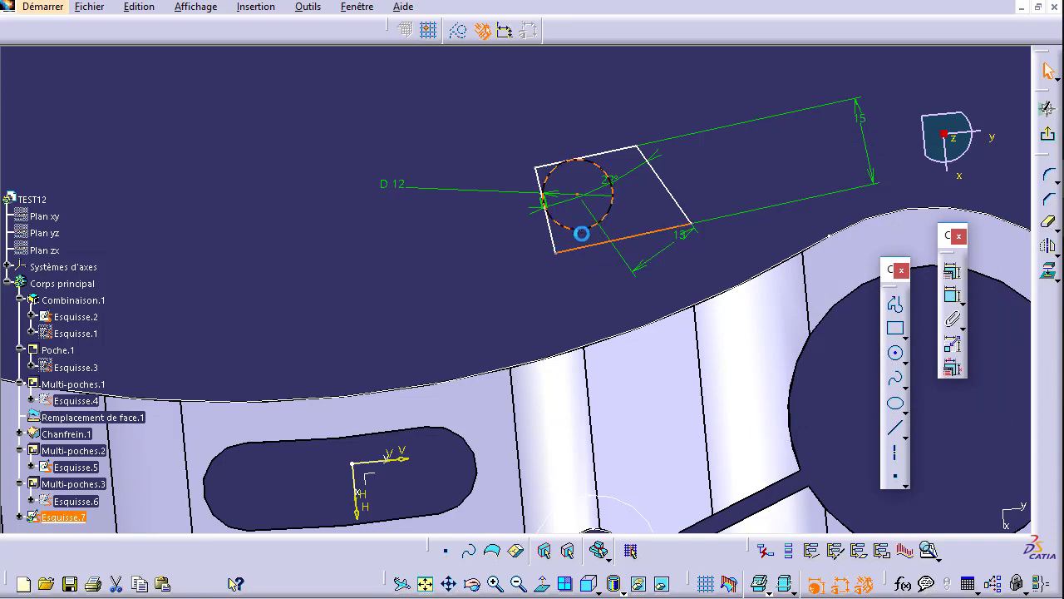
pyautogui.click(952, 271)
pyautogui.click(921, 259)
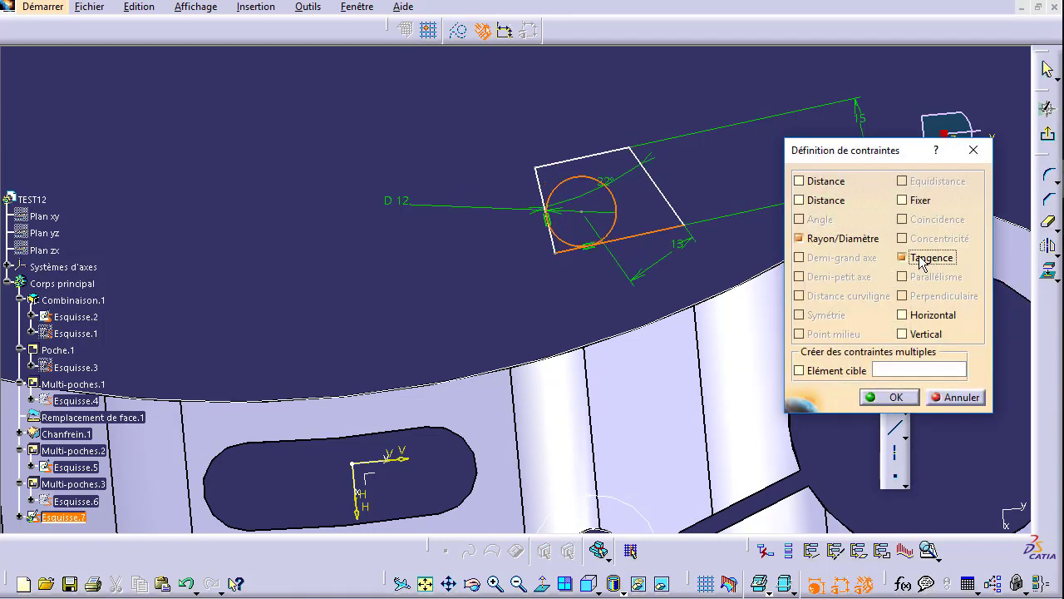
pyautogui.click(883, 403)
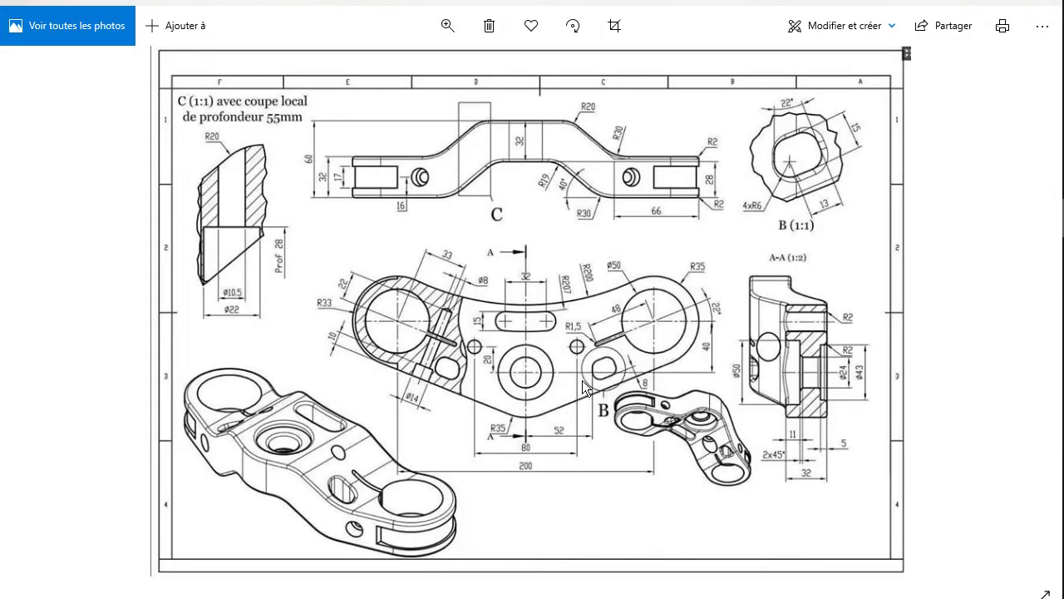
# Zoom into the reference drawing's central plan view around detail B.
pyautogui.scroll(2, 582, 380)
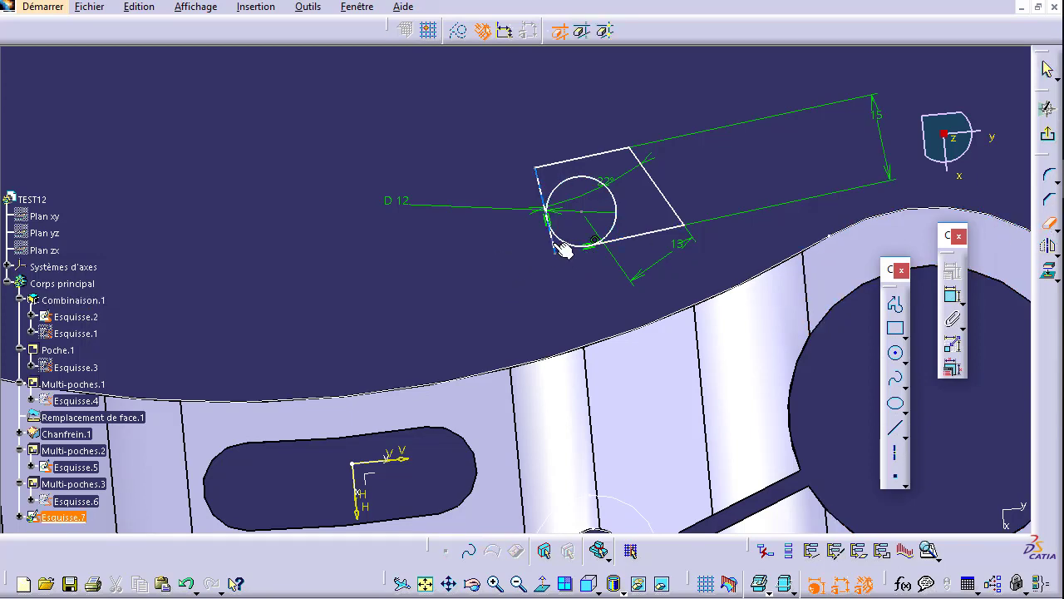
# Quick Trim the leftover edge stub and the circle into a rounded corner arc.
pyautogui.click(550, 248)
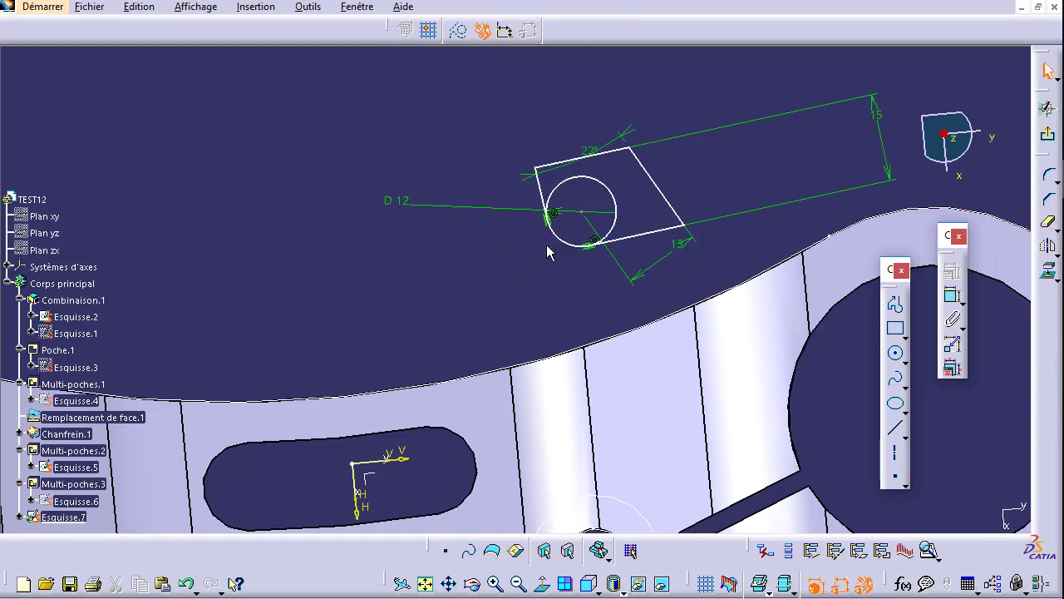
pyautogui.click(1047, 222)
pyautogui.click(614, 196)
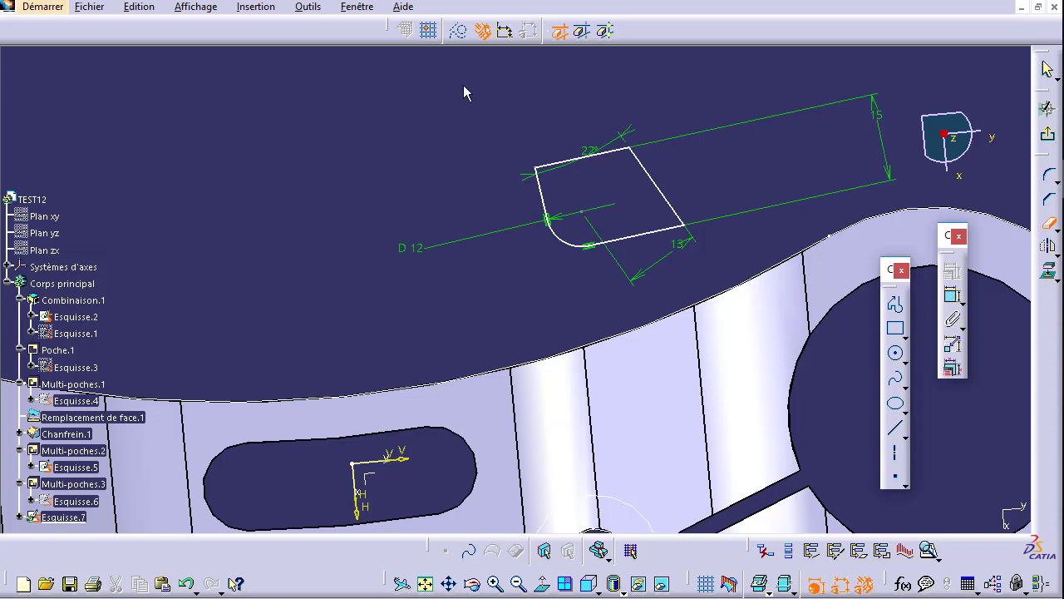
# Box-select the whole Esquisse.7 profile and drag it down onto the part's lower edge.
pyautogui.moveTo(475, 112); pyautogui.dragTo(703, 224)
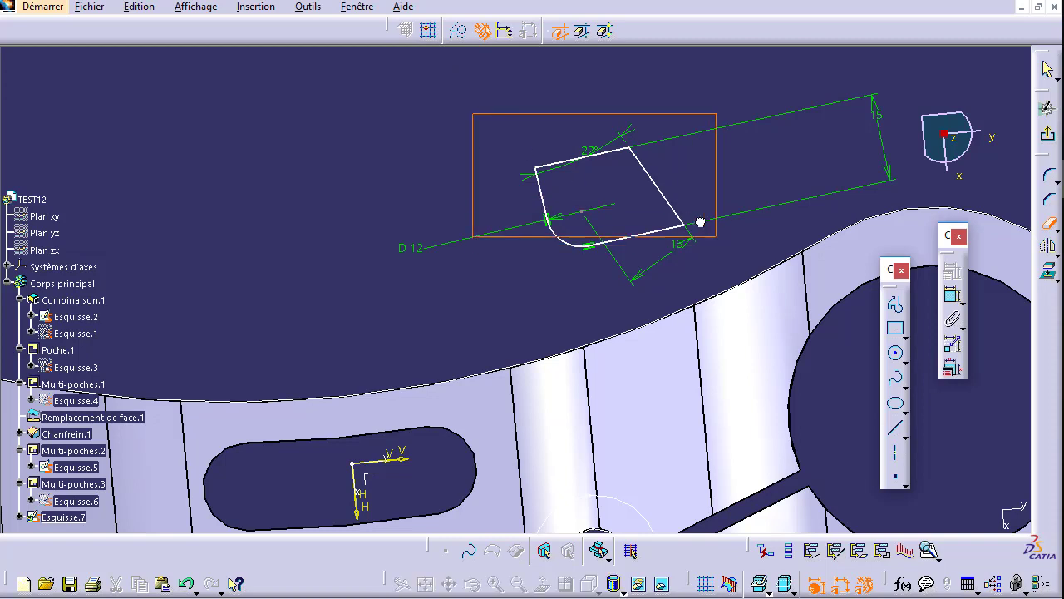
pyautogui.moveTo(864, 123); pyautogui.dragTo(899, 278)
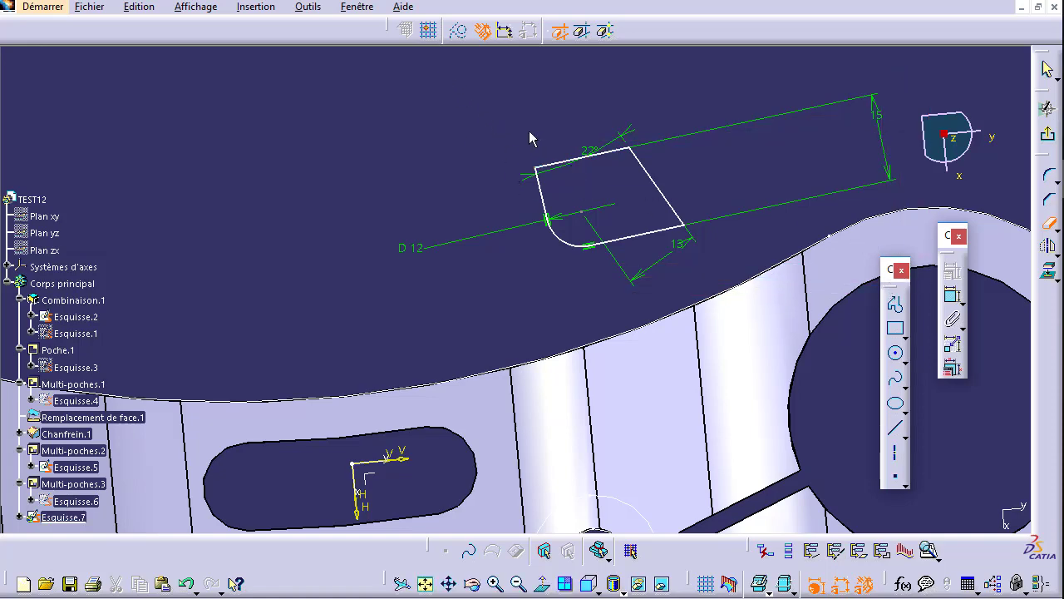
pyautogui.moveTo(532, 138)
pyautogui.mouseDown(button='middle')
pyautogui.moveTo(554, 105)
pyautogui.moveTo(416, 124)
pyautogui.mouseUp(button='middle')
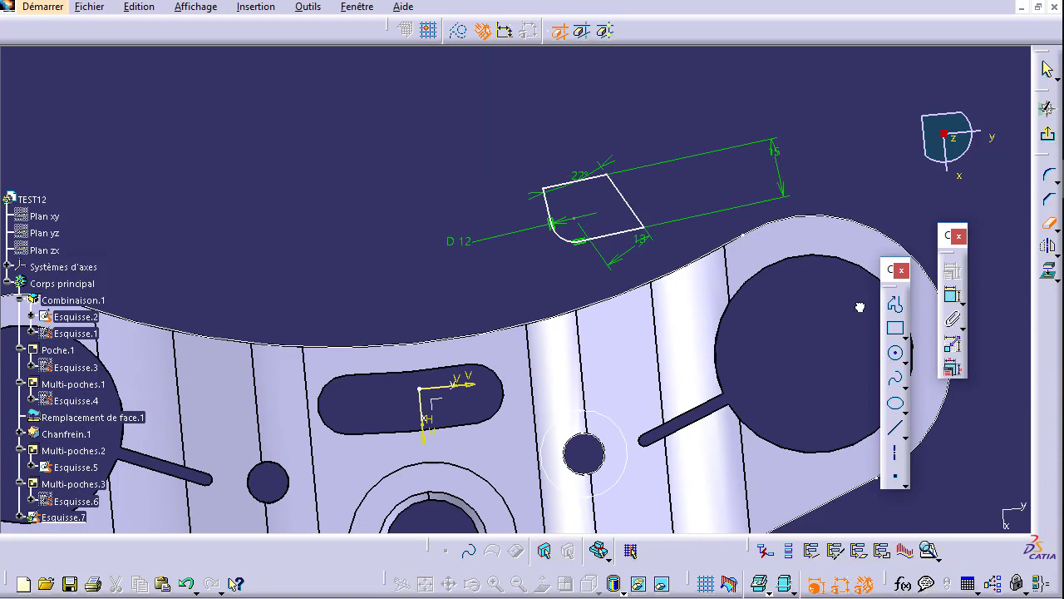
pyautogui.moveTo(859, 307); pyautogui.dragTo(860, 307, button='middle')
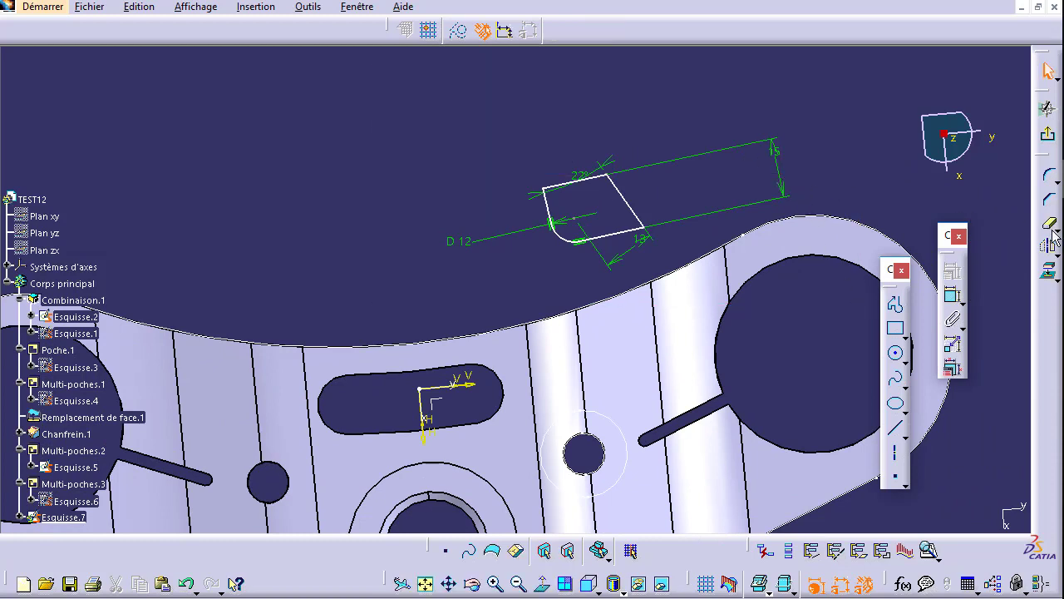
pyautogui.moveTo(381, 86); pyautogui.dragTo(813, 276)
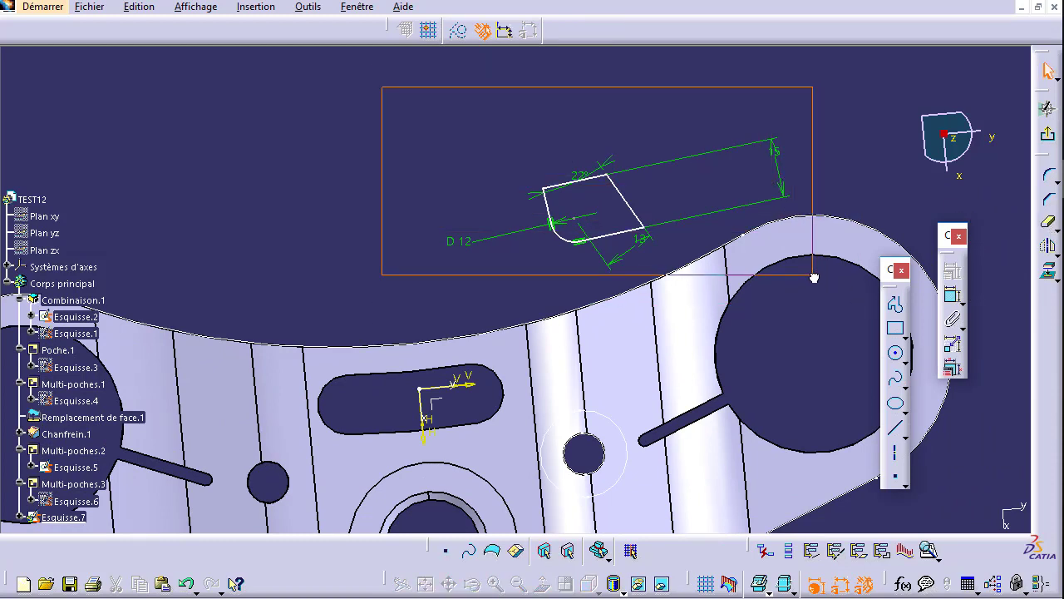
pyautogui.moveTo(465, 241); pyautogui.dragTo(567, 180, button='middle')
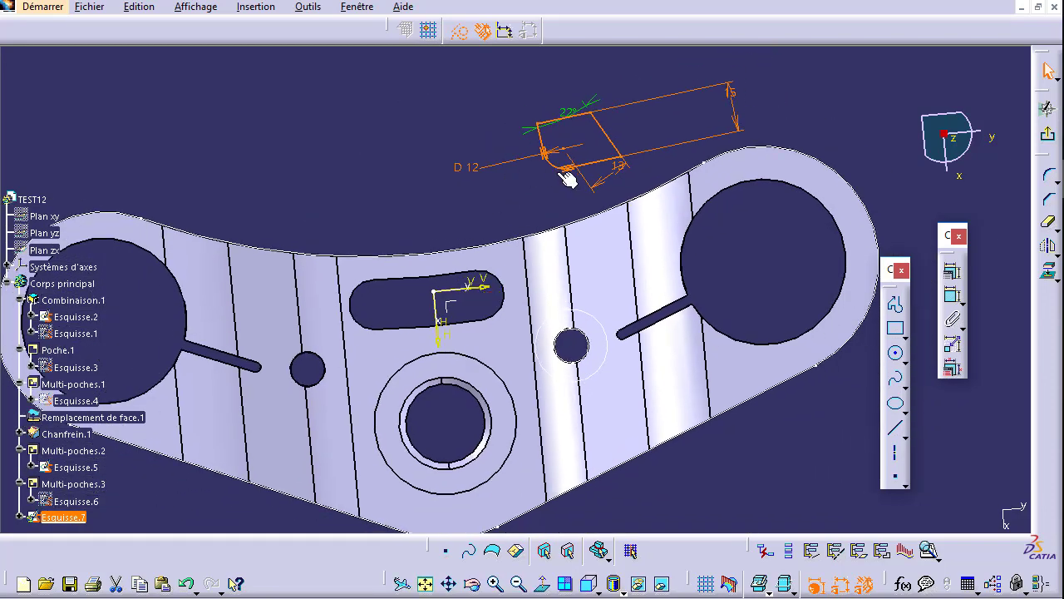
pyautogui.moveTo(563, 172); pyautogui.dragTo(541, 459)
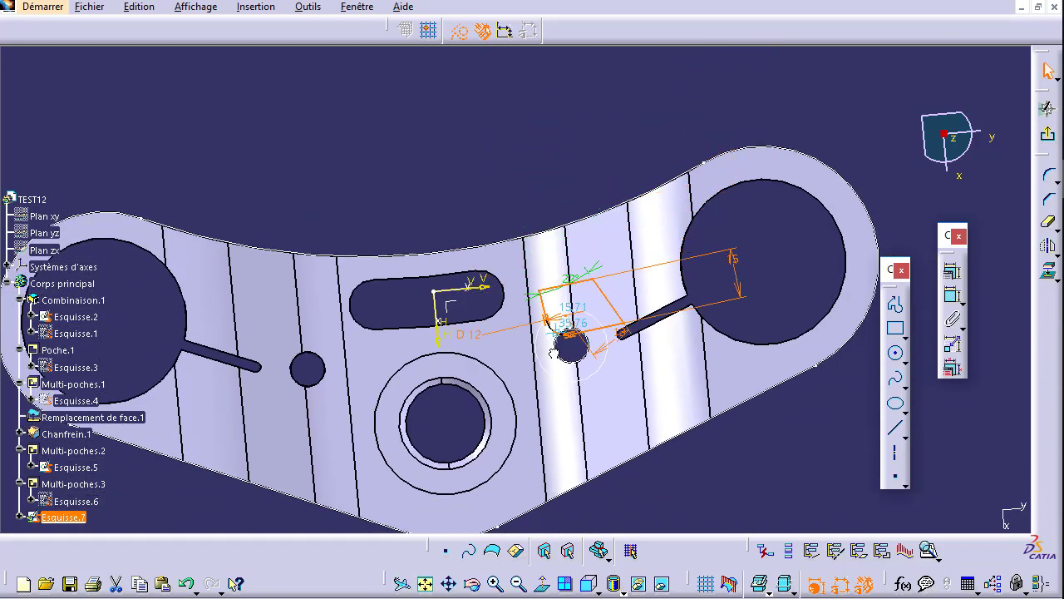
pyautogui.moveTo(540, 459); pyautogui.dragTo(607, 482)
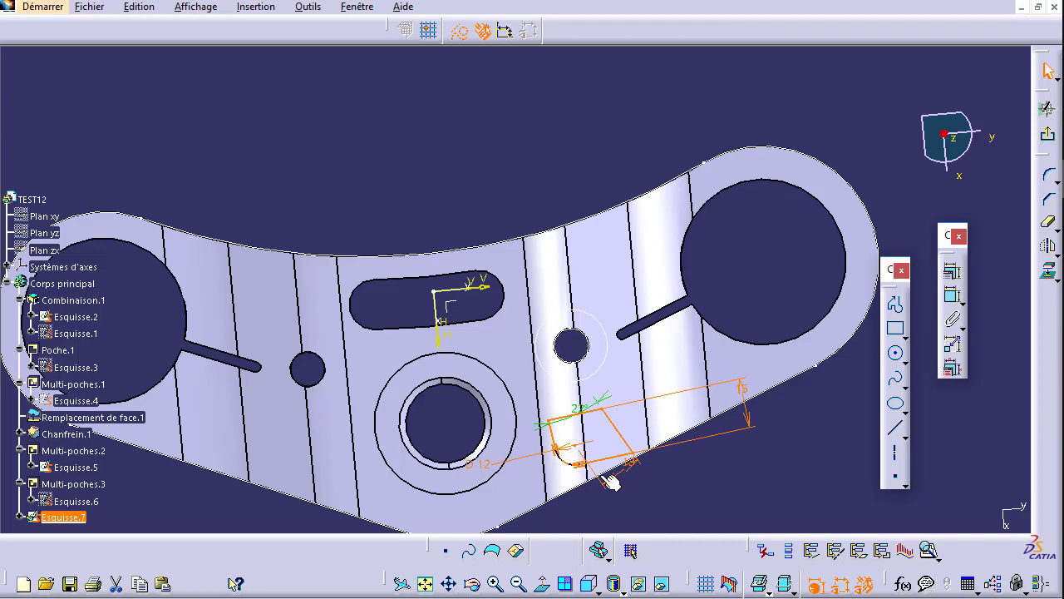
pyautogui.moveTo(607, 482)
pyautogui.mouseDown(button='middle')
pyautogui.moveTo(616, 390)
pyautogui.moveTo(675, 494)
pyautogui.mouseUp(button='middle')
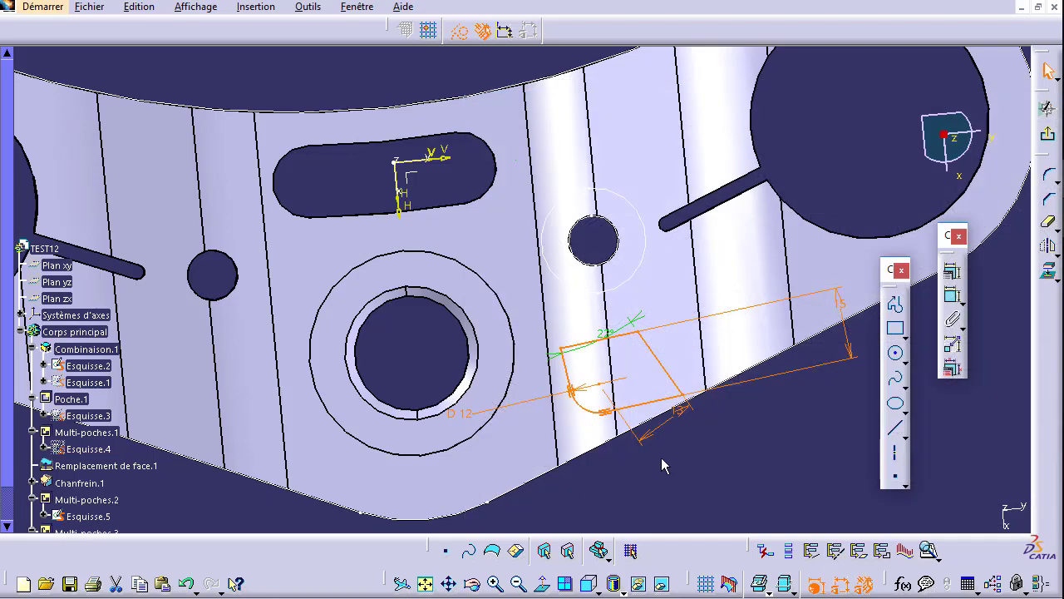
pyautogui.click(662, 457)
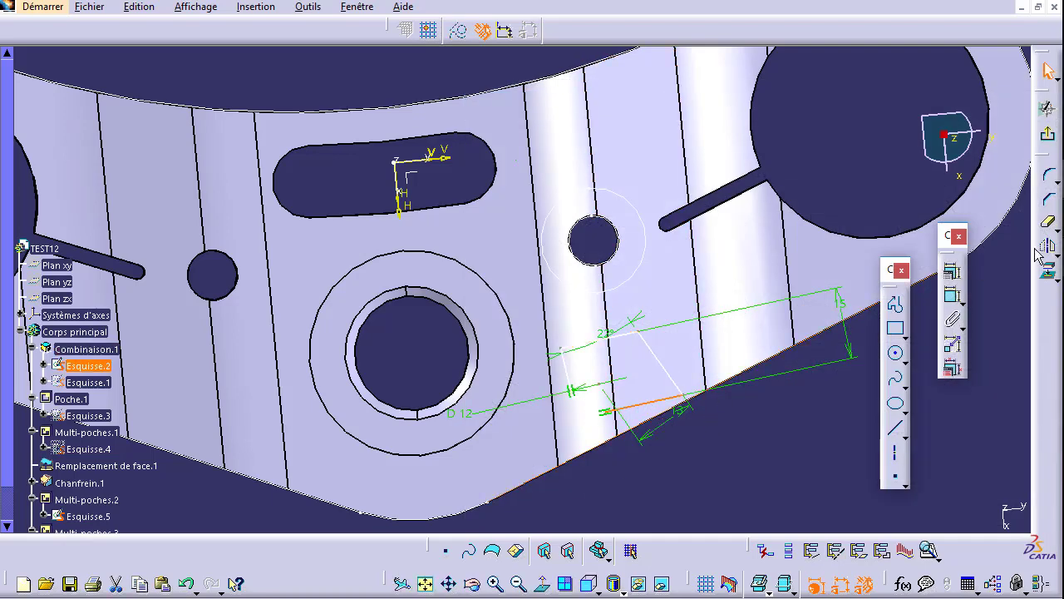
# Dimension the rectangle edge as a distance and set it to 8 mm.
pyautogui.click(952, 294)
pyautogui.click(673, 398)
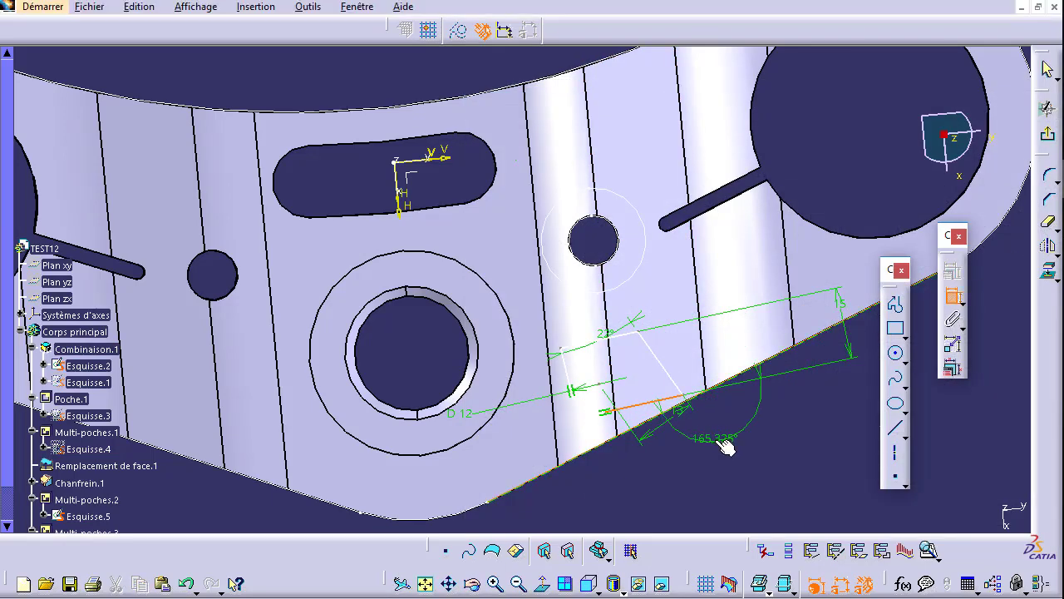
pyautogui.rightClick(714, 437)
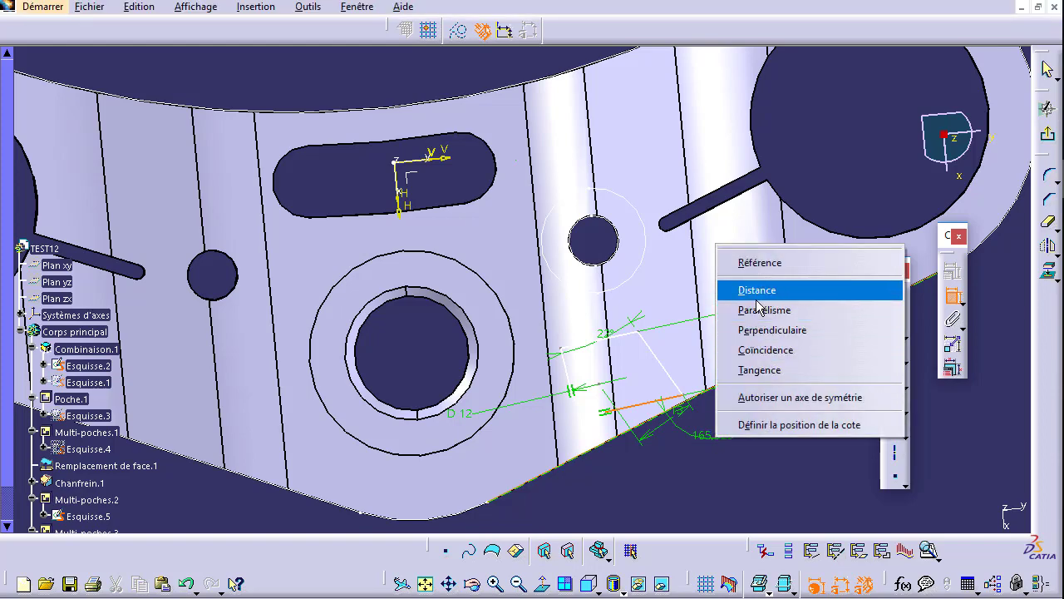
pyautogui.click(756, 290)
pyautogui.click(710, 418)
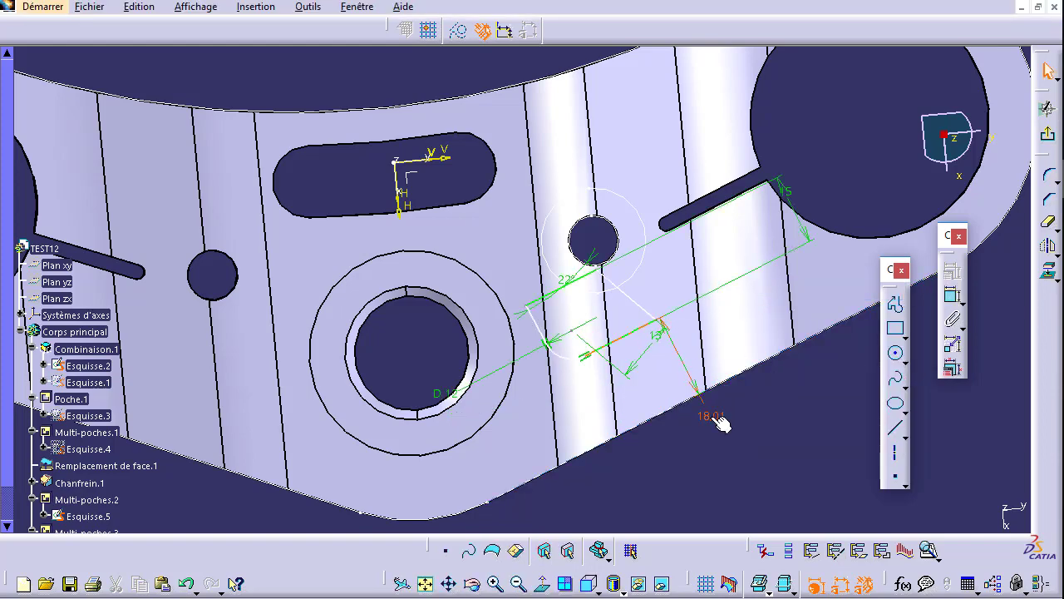
pyautogui.doubleClick(710, 418)
pyautogui.write('9')
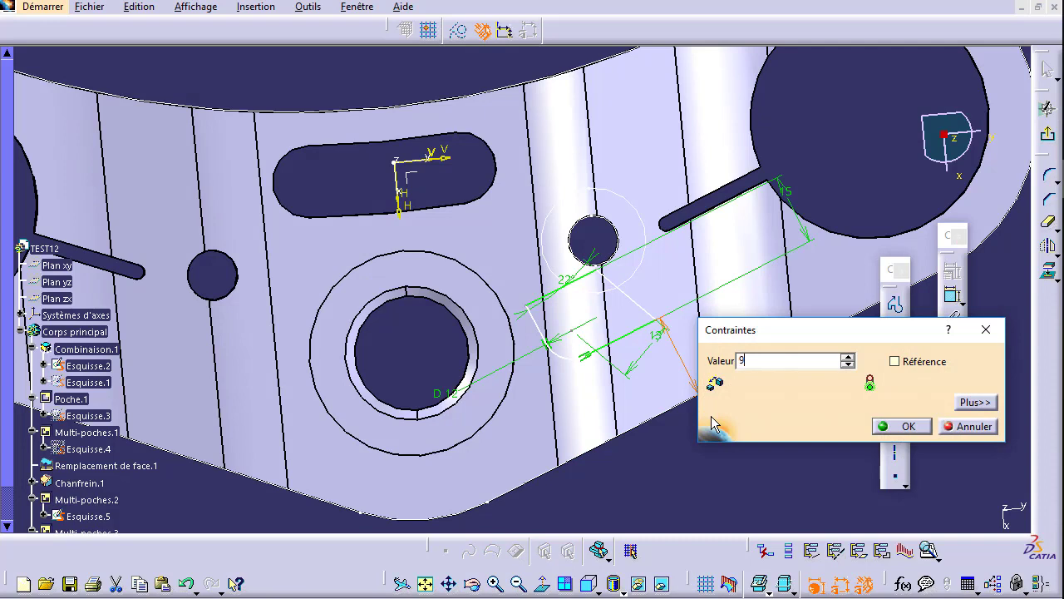
pyautogui.press('Return')
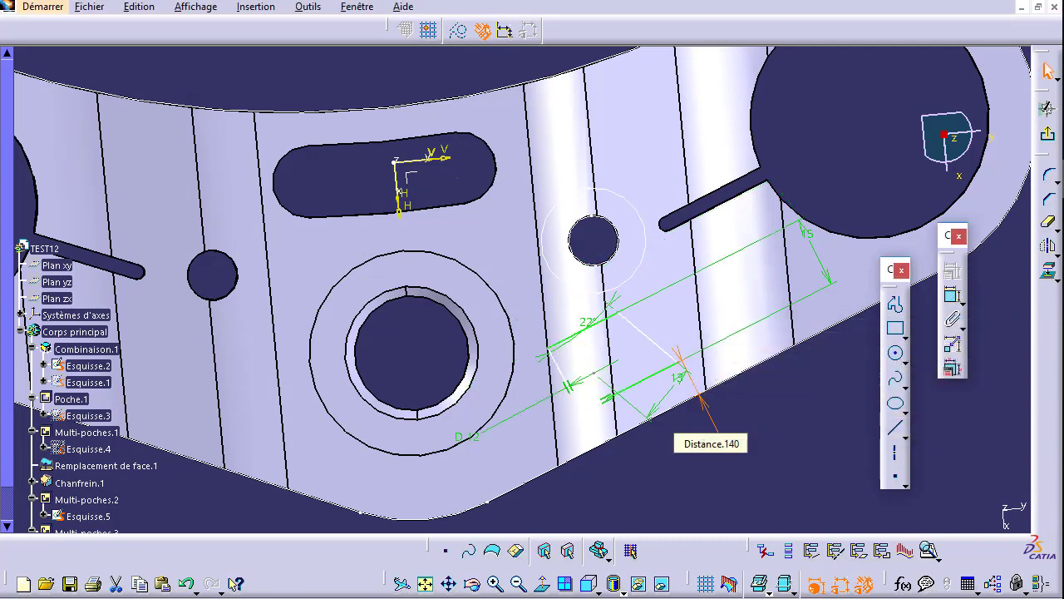
pyautogui.moveTo(666, 455); pyautogui.dragTo(730, 443, button='middle')
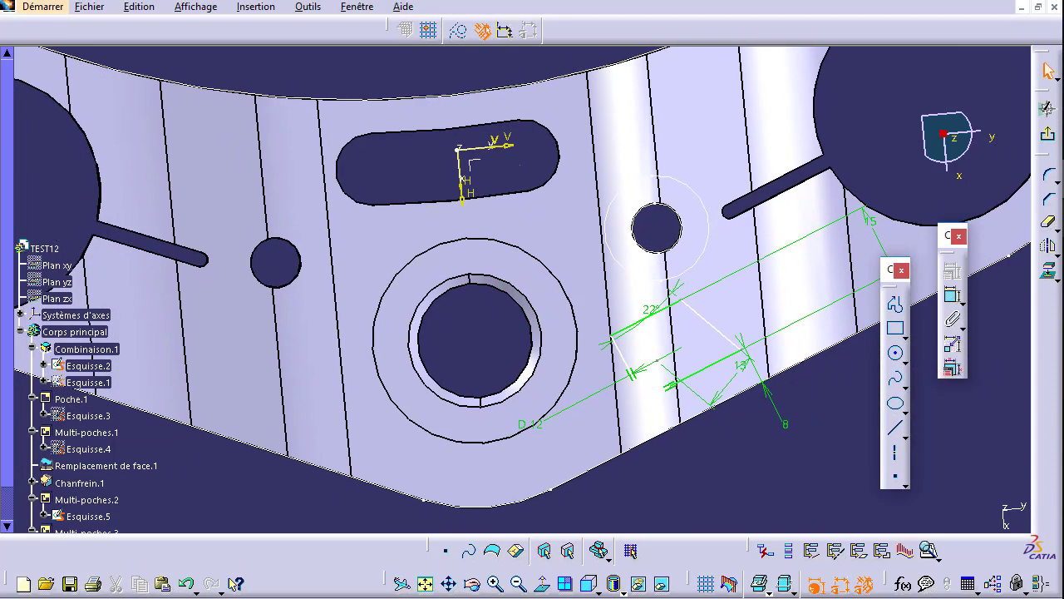
# Add a parallel distance of 52 mm from the central hole's axis to the profile's short edge.
pyautogui.hotkey('alt', 'Tab')
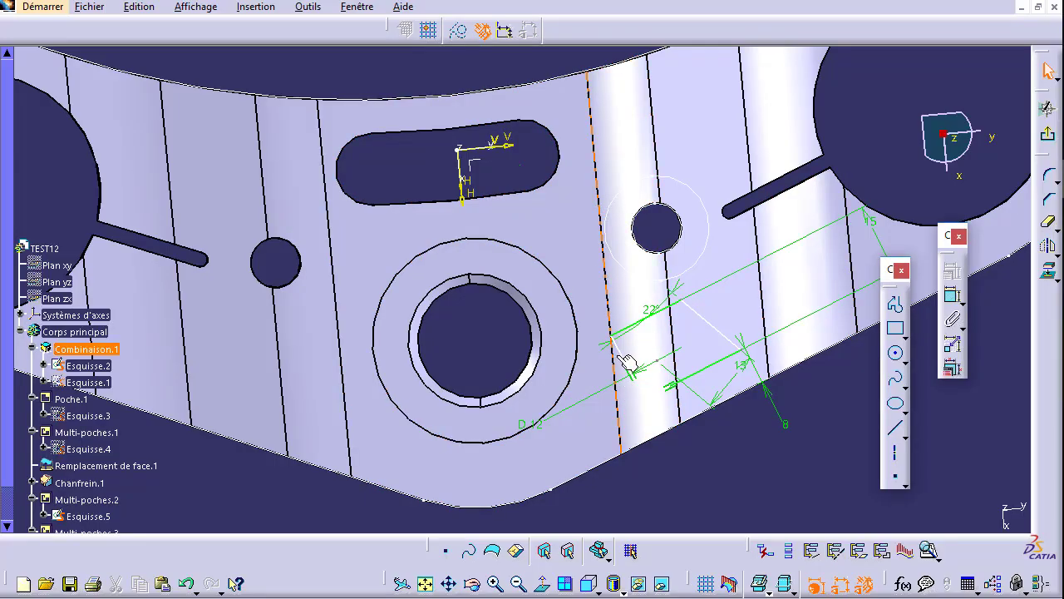
pyautogui.click(618, 355)
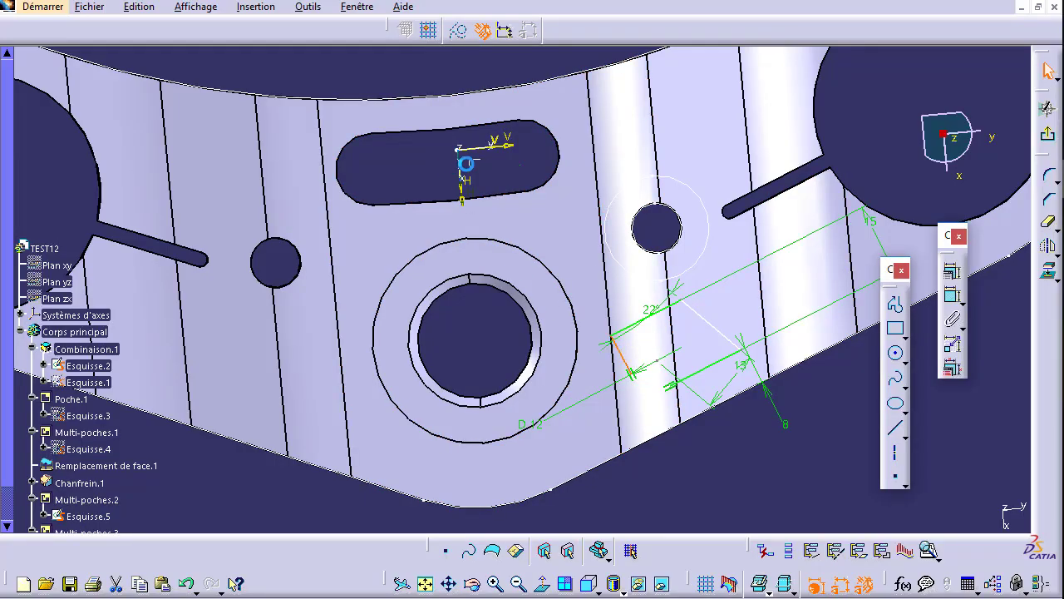
pyautogui.click(1006, 253)
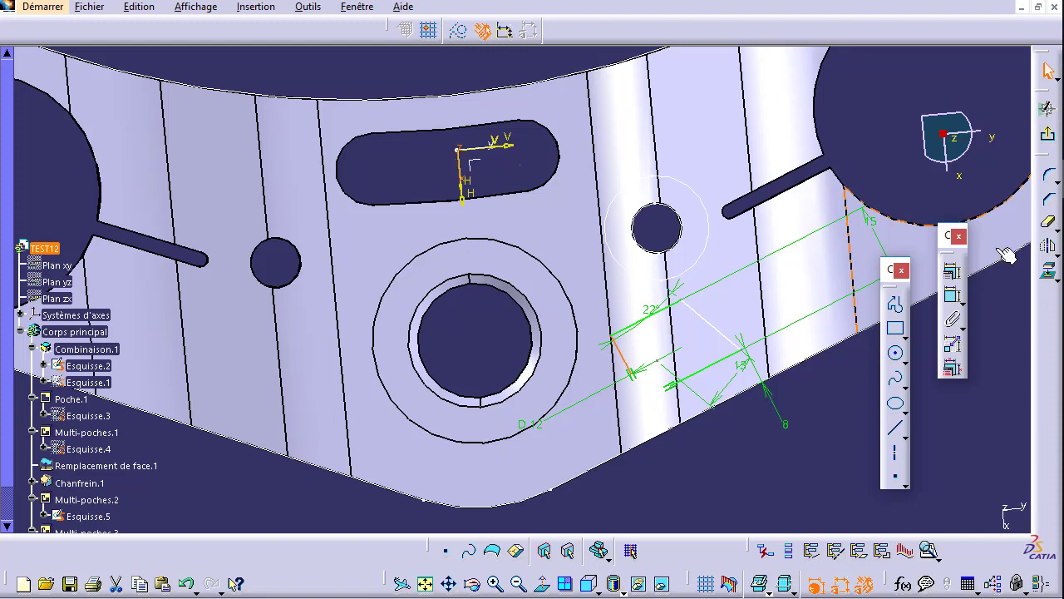
pyautogui.click(952, 295)
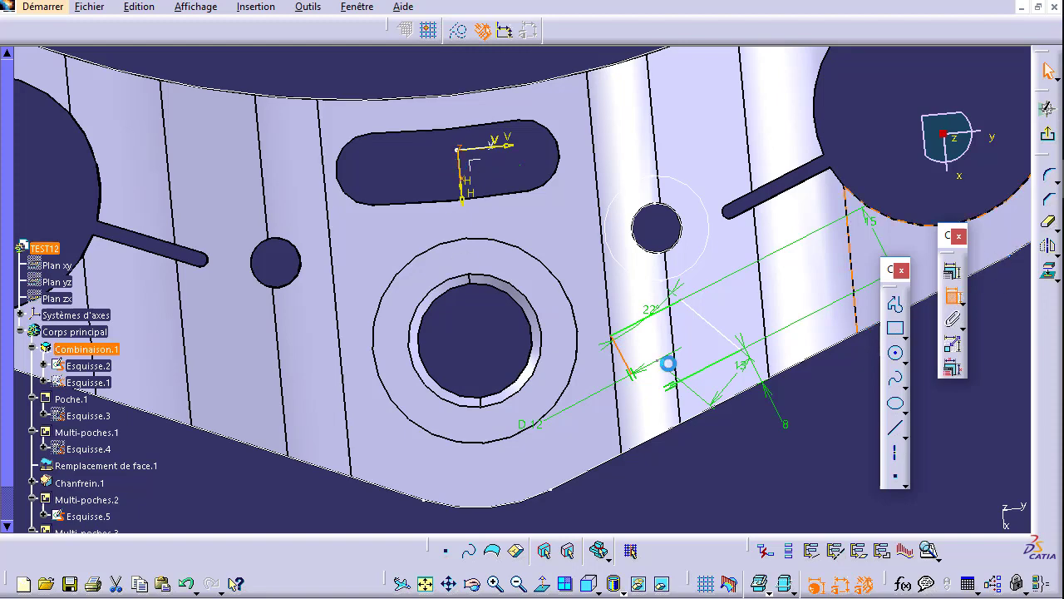
pyautogui.rightClick(613, 503)
pyautogui.click(648, 375)
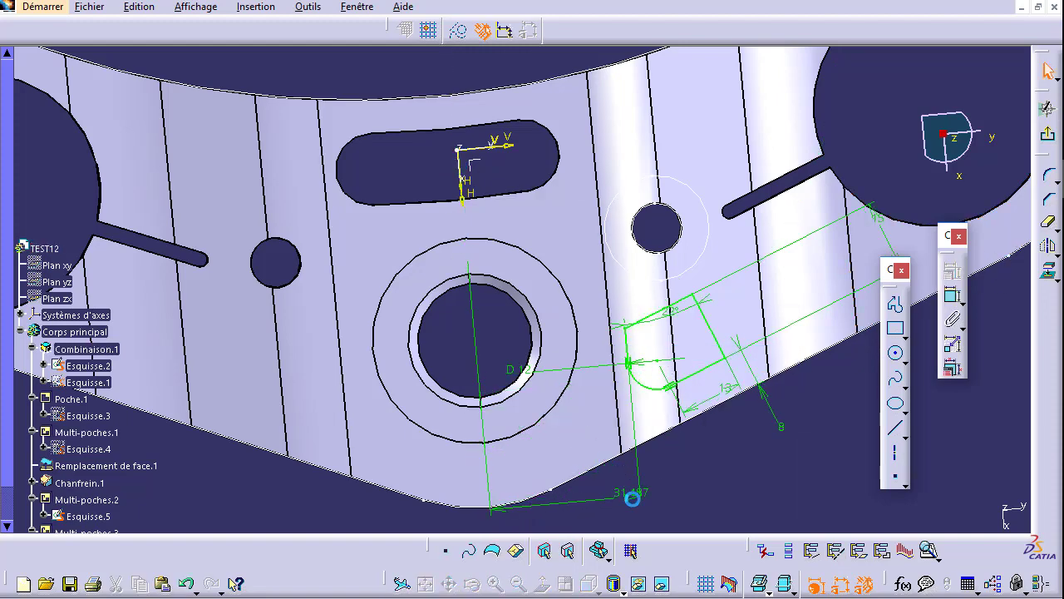
pyautogui.doubleClick(633, 492)
pyautogui.write('52')
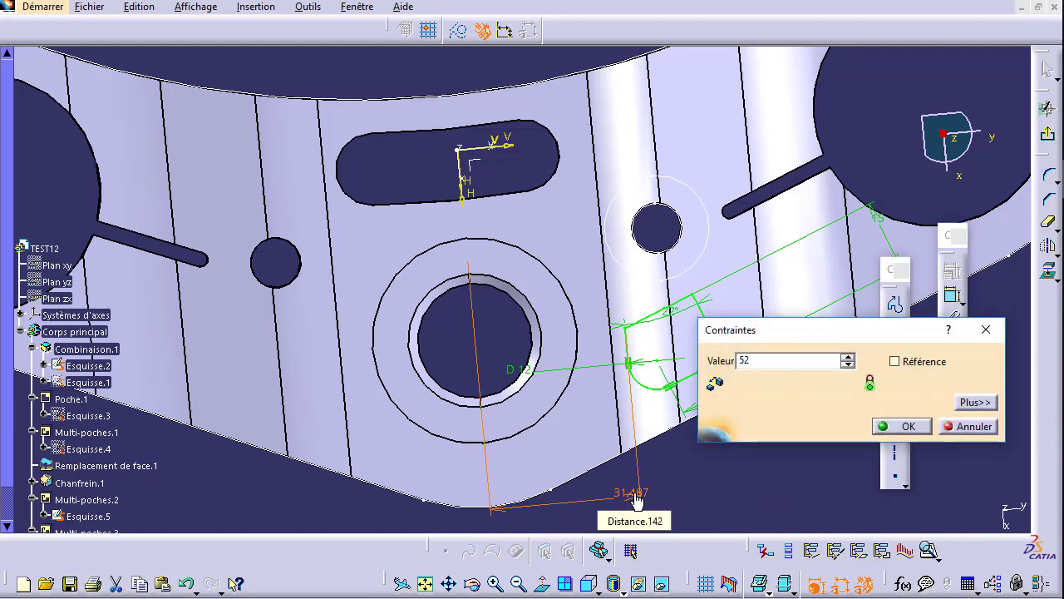
pyautogui.press('Return')
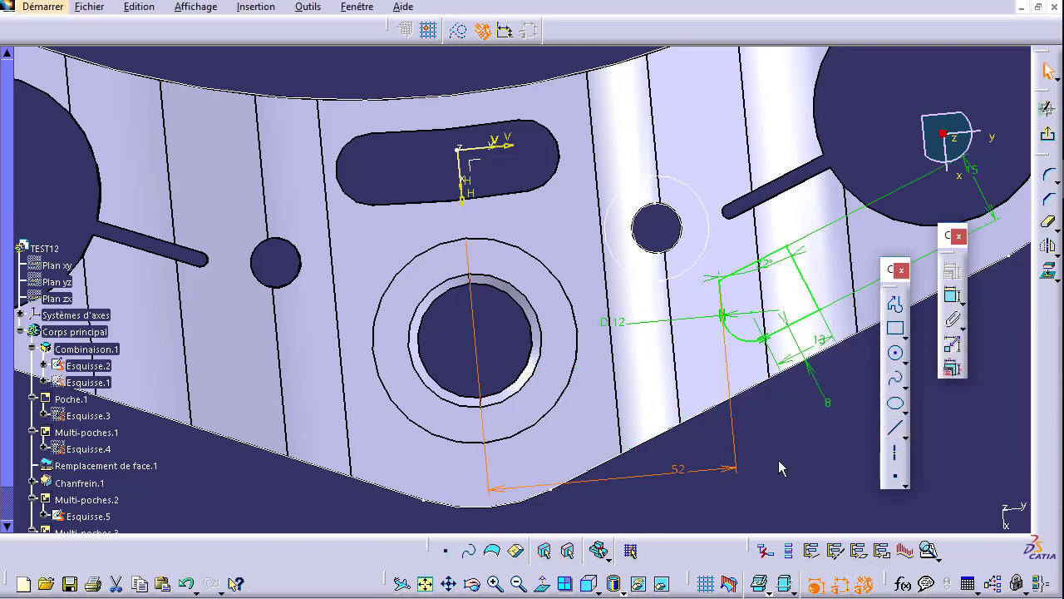
pyautogui.moveTo(762, 456)
pyautogui.mouseDown(button='middle')
pyautogui.moveTo(725, 471)
pyautogui.moveTo(725, 498)
pyautogui.mouseUp(button='middle')
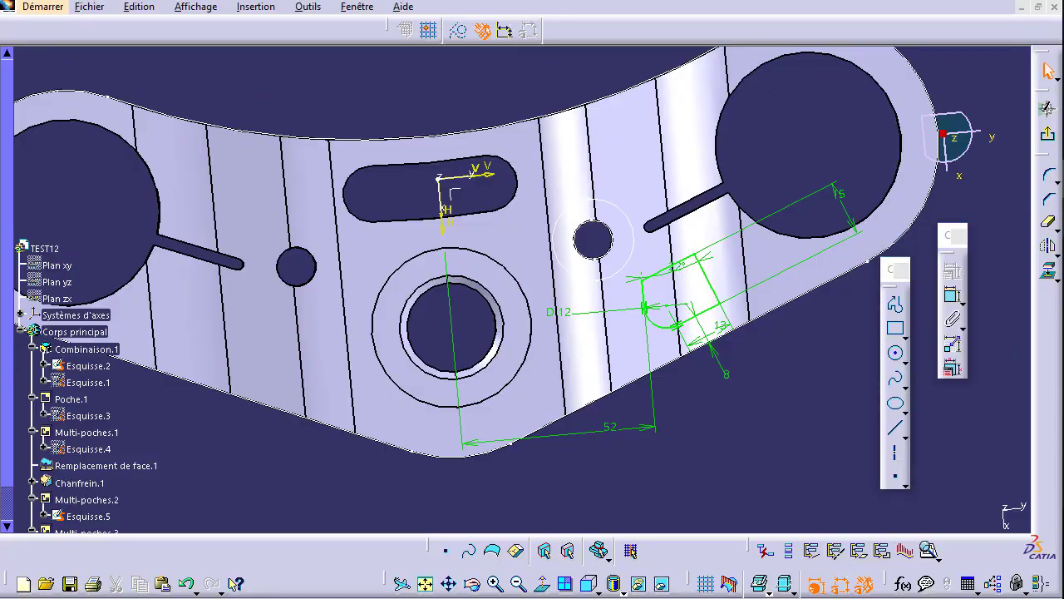
pyautogui.hotkey('alt', 'Tab')
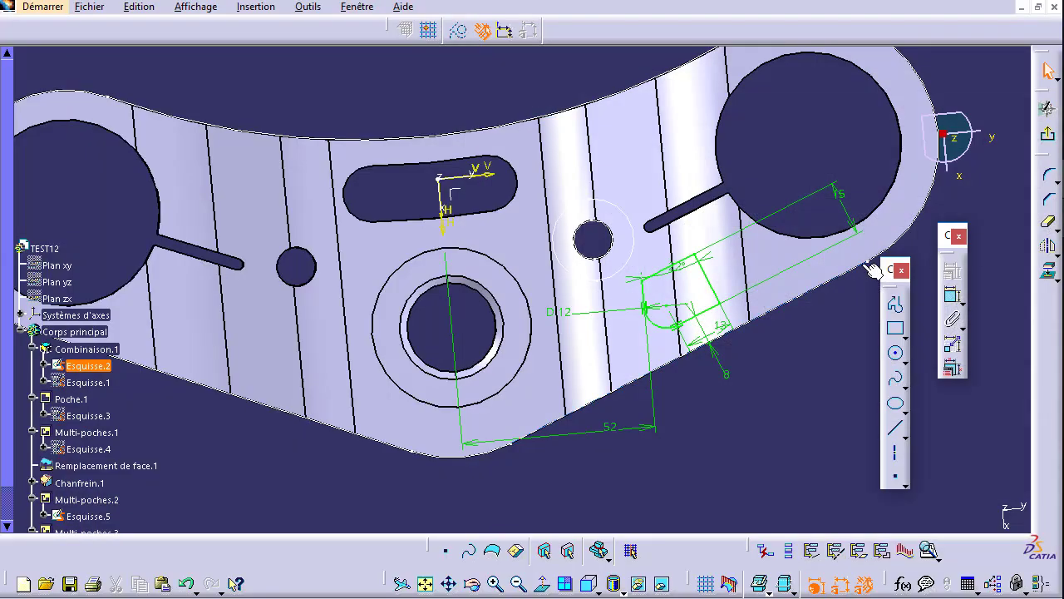
pyautogui.moveTo(797, 316)
pyautogui.mouseDown(button='middle')
pyautogui.moveTo(796, 266)
pyautogui.moveTo(582, 269)
pyautogui.moveTo(702, 261)
pyautogui.mouseUp(button='middle')
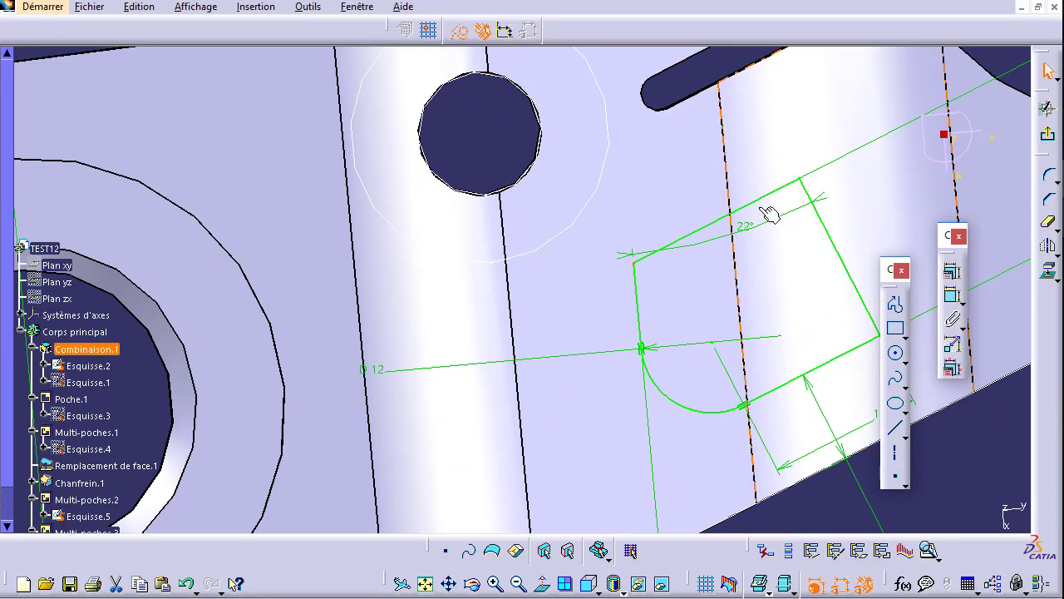
pyautogui.moveTo(763, 237); pyautogui.dragTo(610, 240, button='middle')
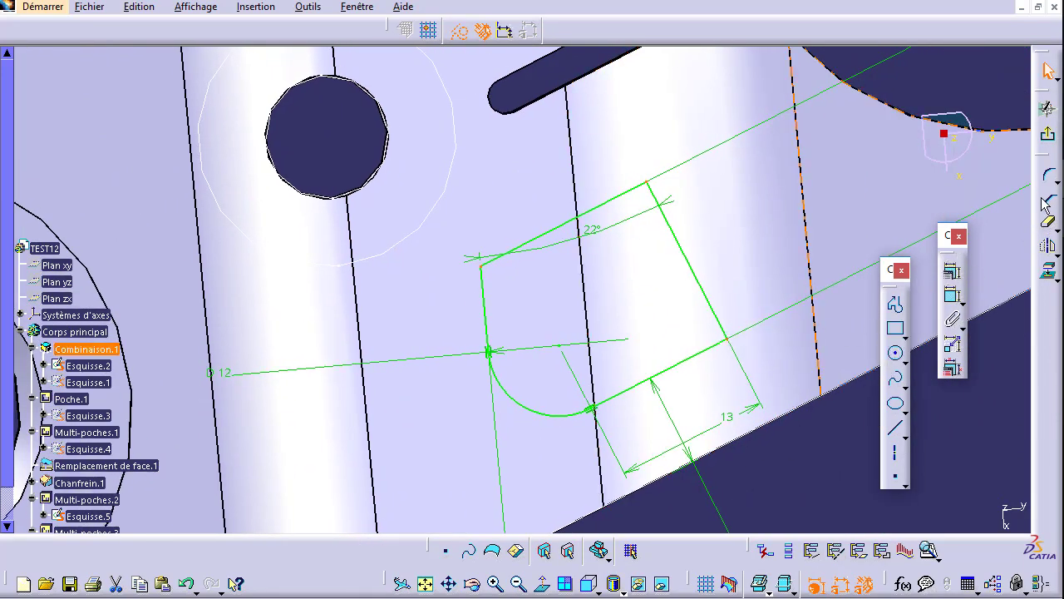
# Round Esquisse.7's upper corner with a 6 mm radius and exit the Sketcher.
pyautogui.click(1049, 177)
pyautogui.click(675, 232)
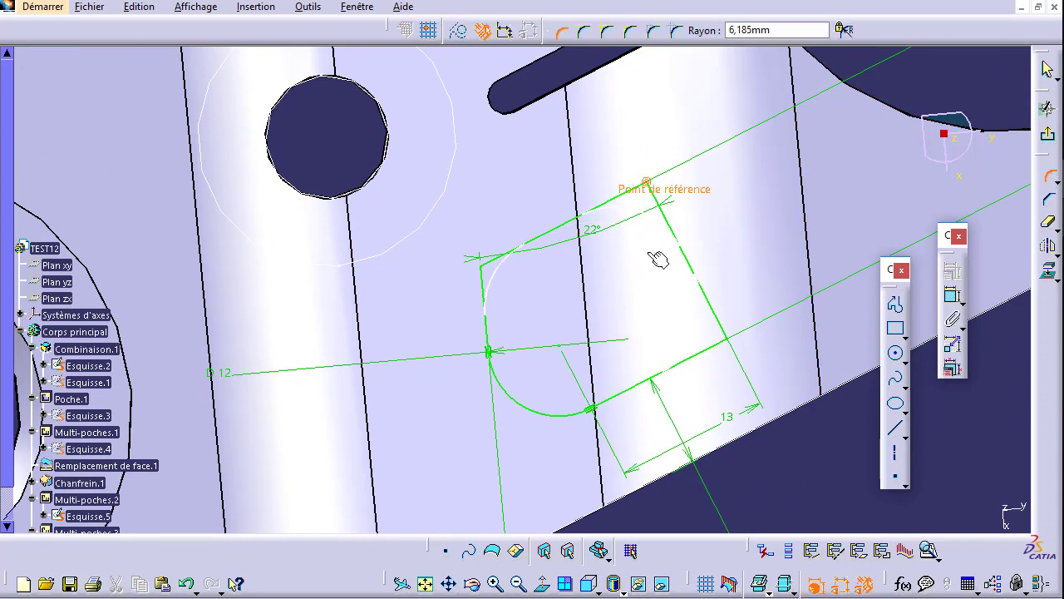
pyautogui.moveTo(777, 30); pyautogui.dragTo(719, 34)
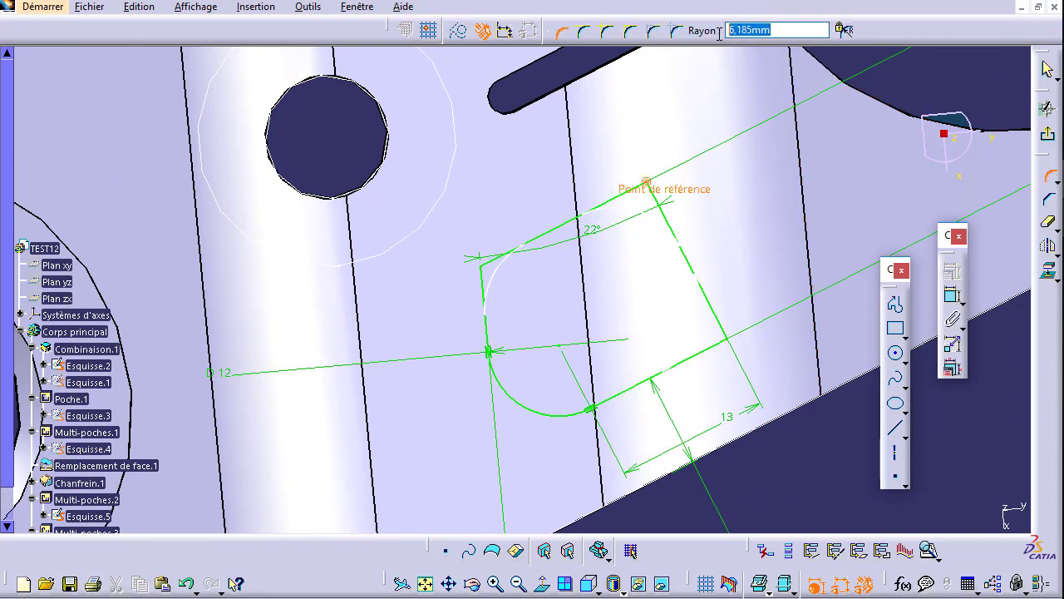
pyautogui.write('6')
pyautogui.press('Return')
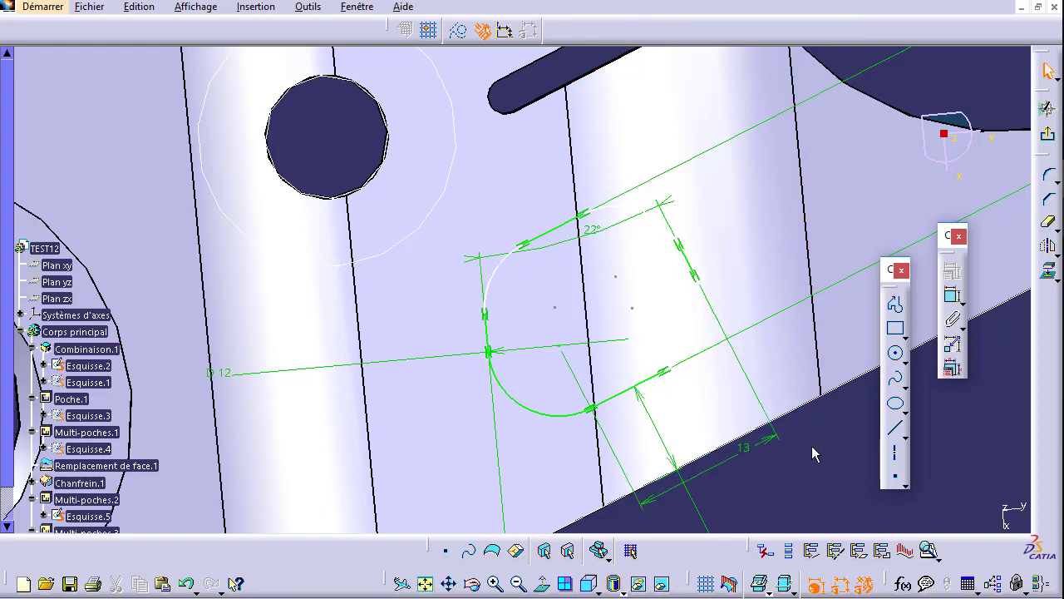
pyautogui.click(1049, 141)
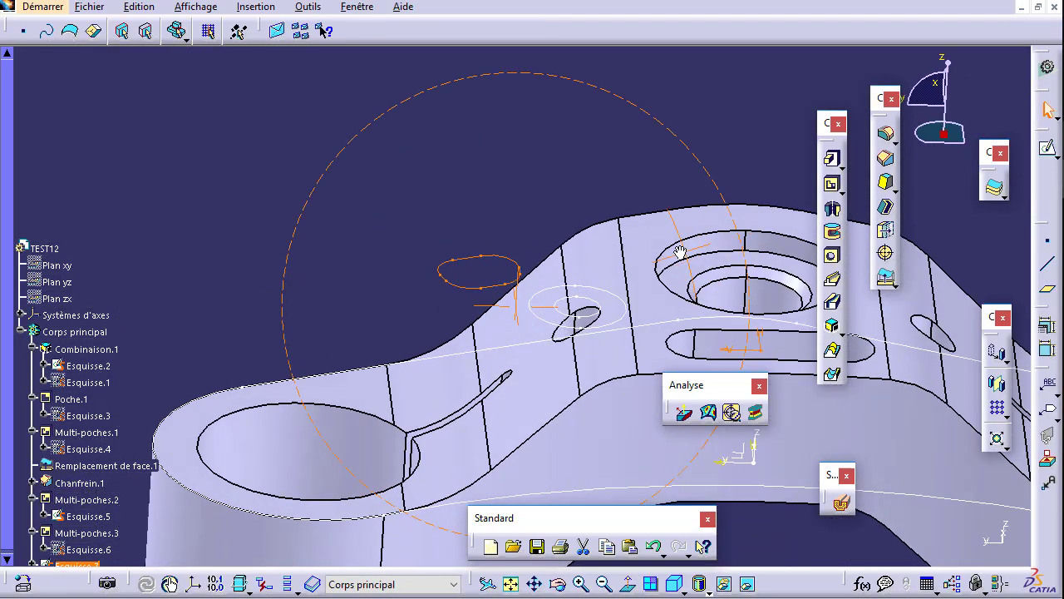
# Reopen Esquisse.7, mirror the rounded profile across the sketch axis, and exit the Sketcher.
pyautogui.hotkey('alt', 'Tab')
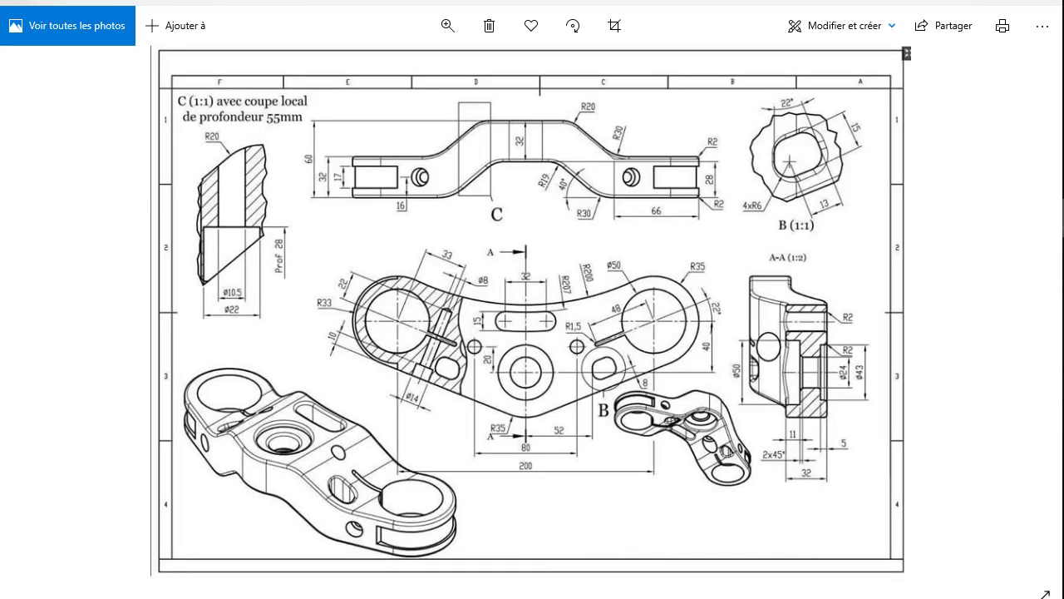
pyautogui.hotkey('alt', 'Tab')
pyautogui.doubleClick(482, 268)
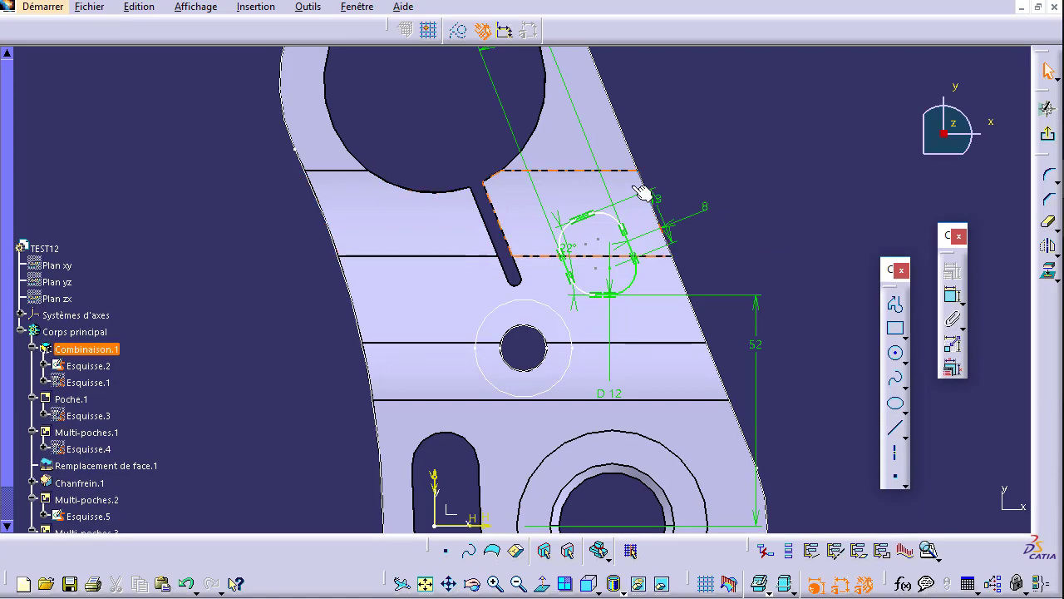
pyautogui.moveTo(737, 126); pyautogui.dragTo(550, 307)
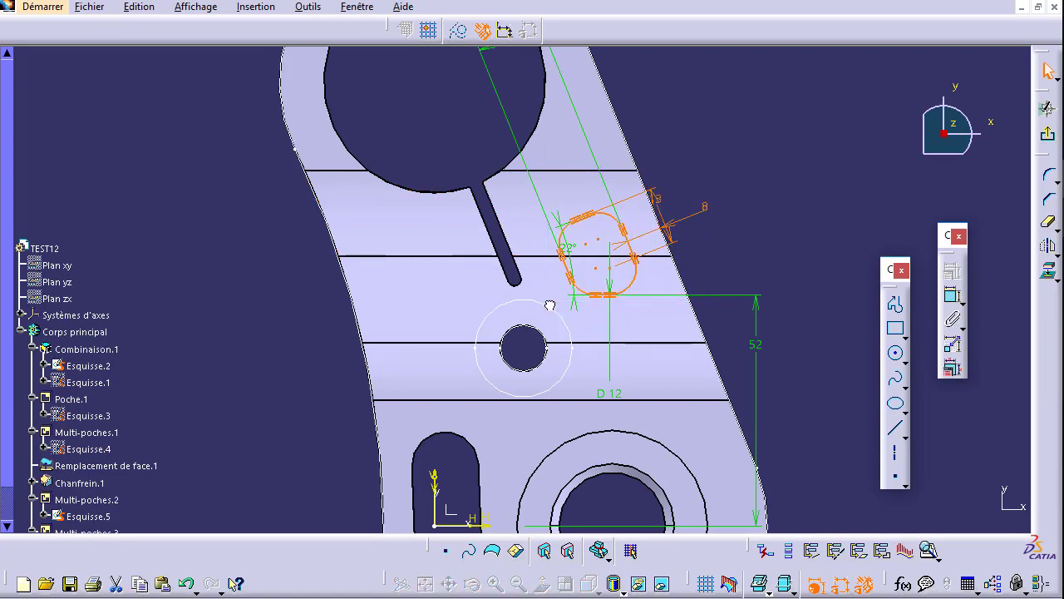
pyautogui.moveTo(660, 235); pyautogui.dragTo(923, 287, button='middle')
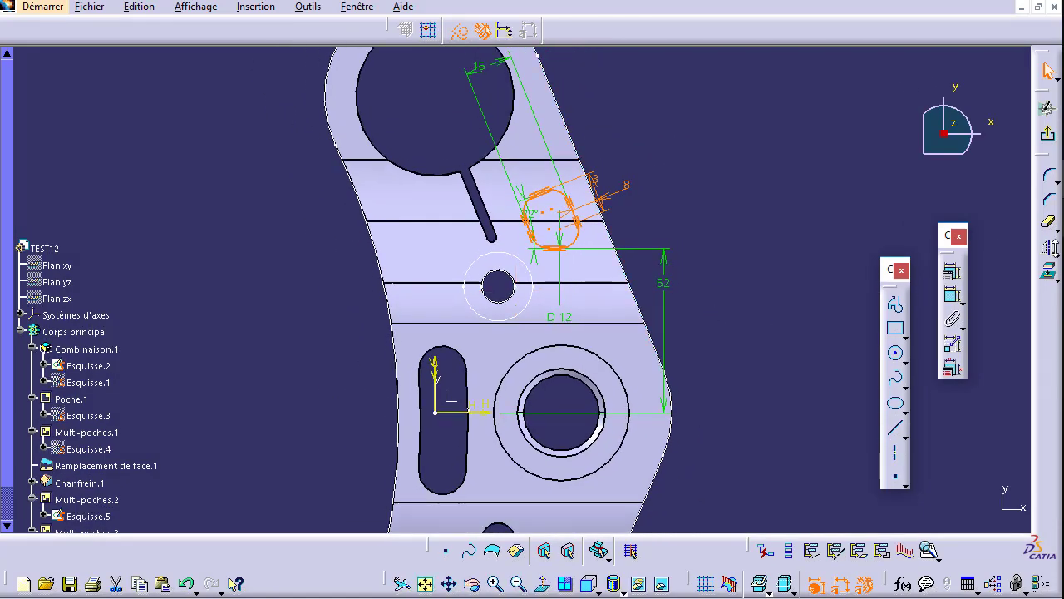
pyautogui.click(1052, 249)
pyautogui.click(948, 259)
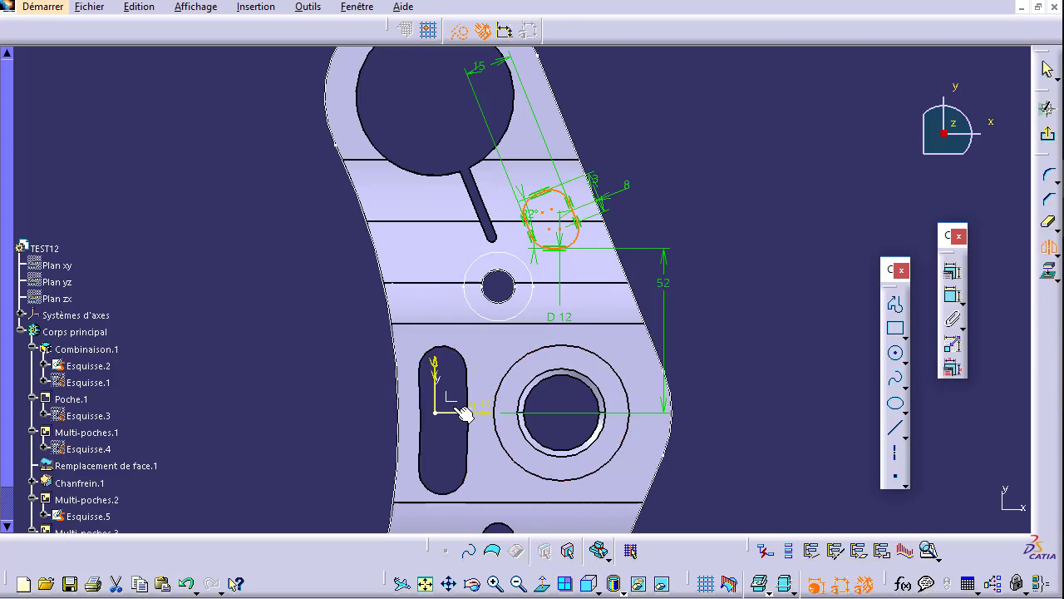
pyautogui.click(487, 406)
pyautogui.moveTo(516, 398); pyautogui.dragTo(506, 250, button='middle')
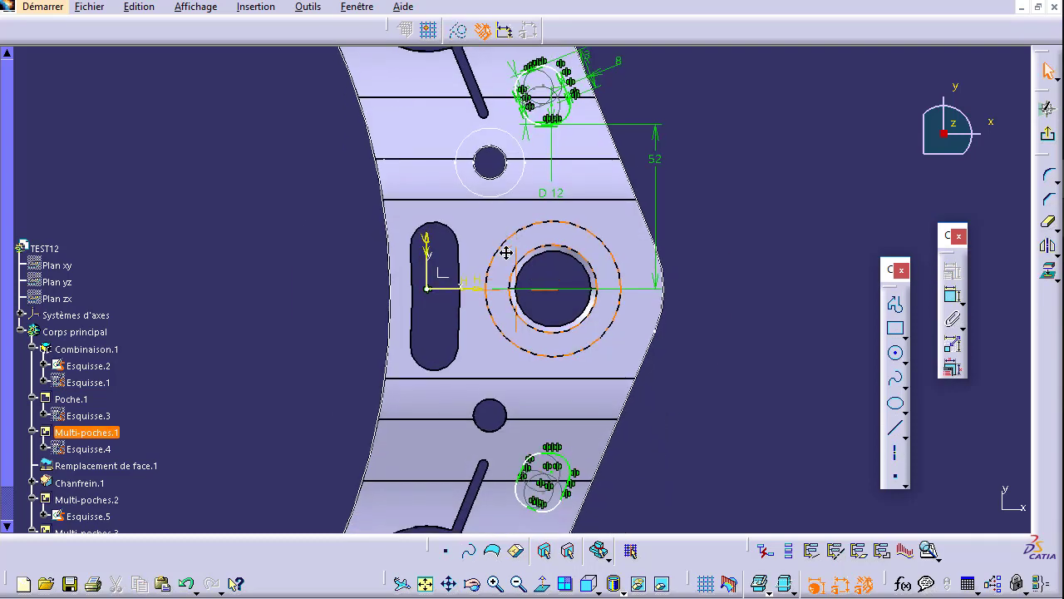
pyautogui.click(1049, 138)
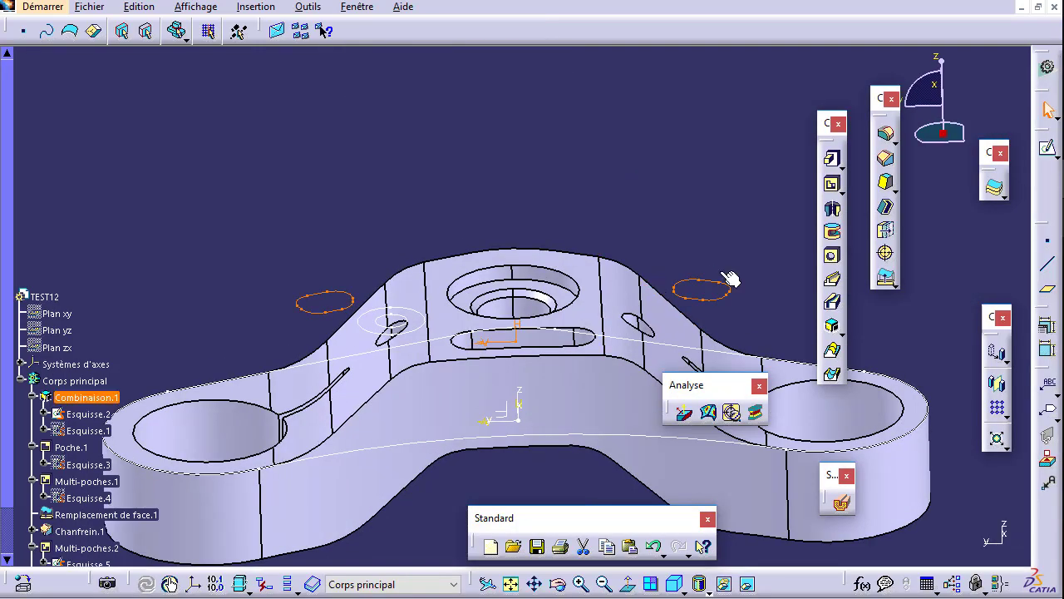
# Pocket Esquisse.7's two rounded profiles with a Jusqu'au dernier limit and inspect the cuts.
pyautogui.click(839, 189)
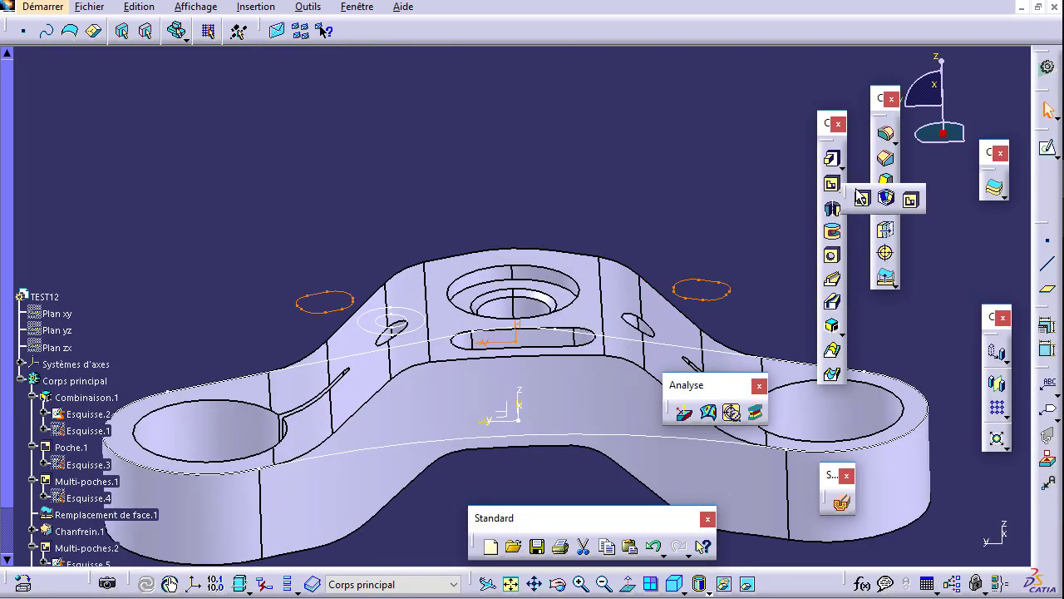
pyautogui.click(865, 200)
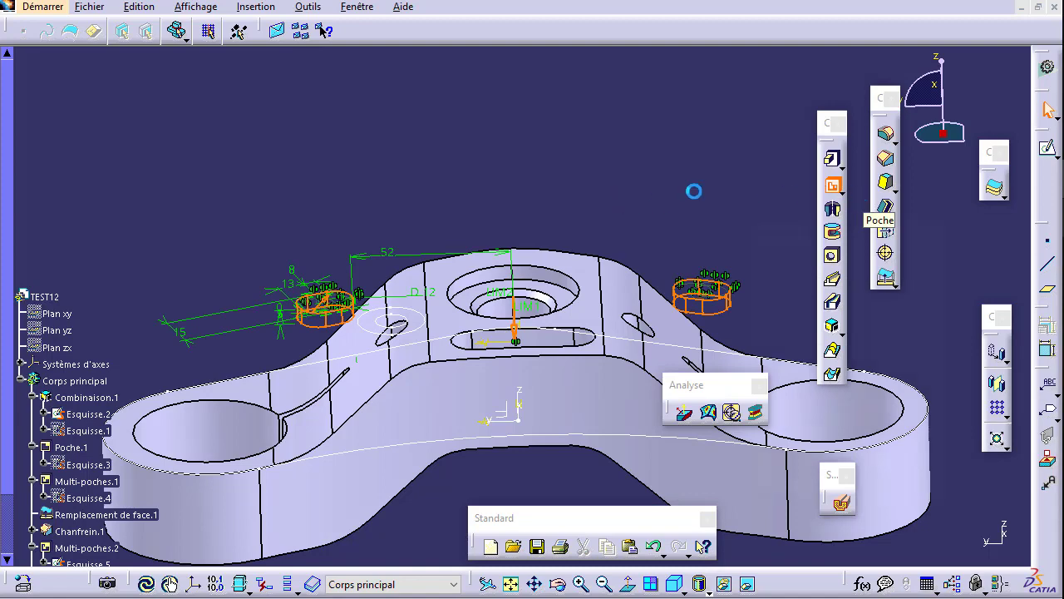
pyautogui.click(859, 273)
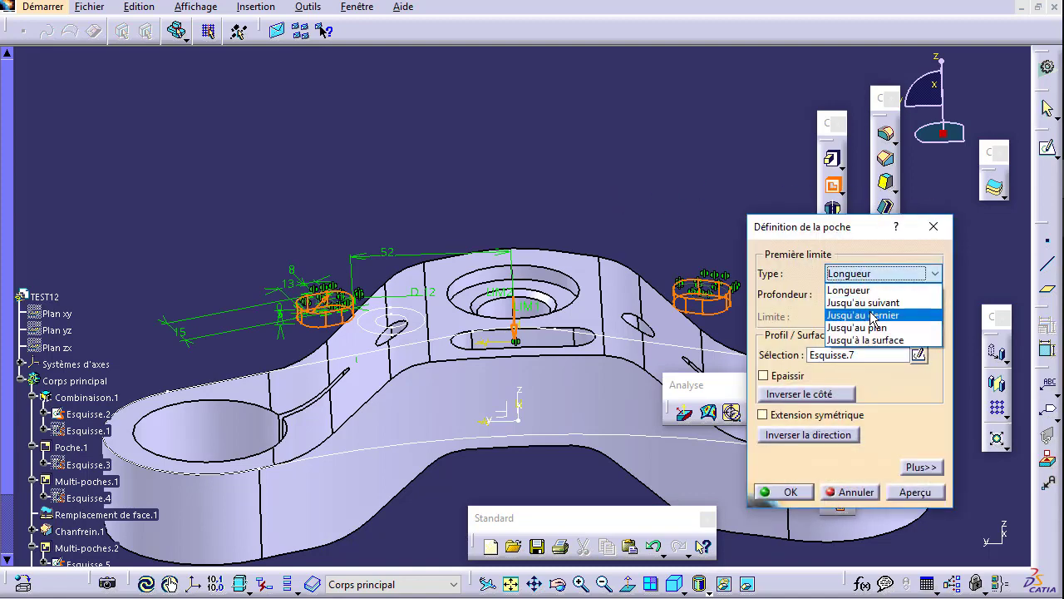
pyautogui.click(871, 316)
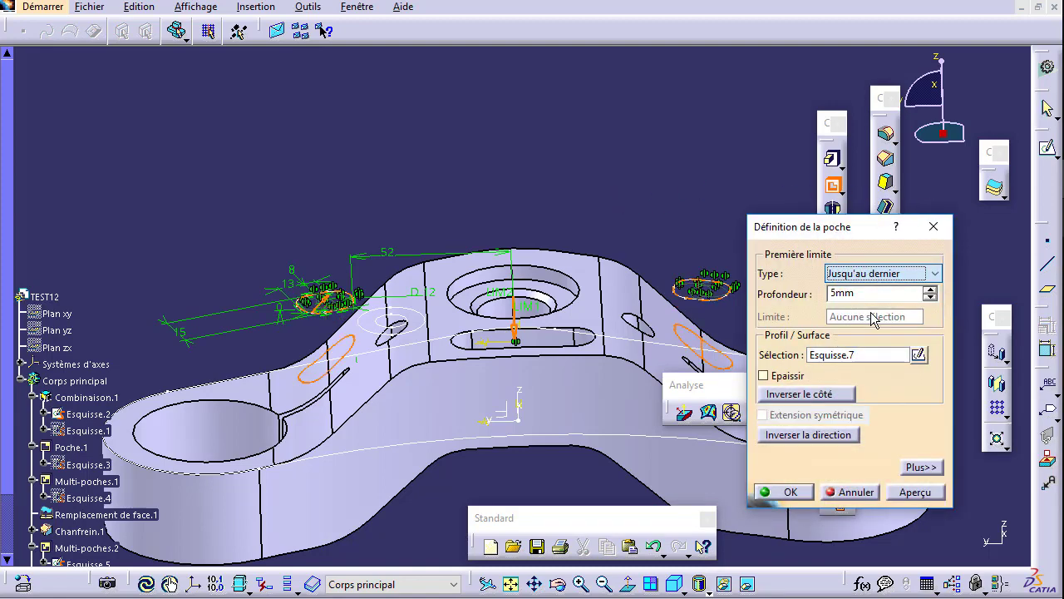
pyautogui.click(914, 492)
pyautogui.click(785, 491)
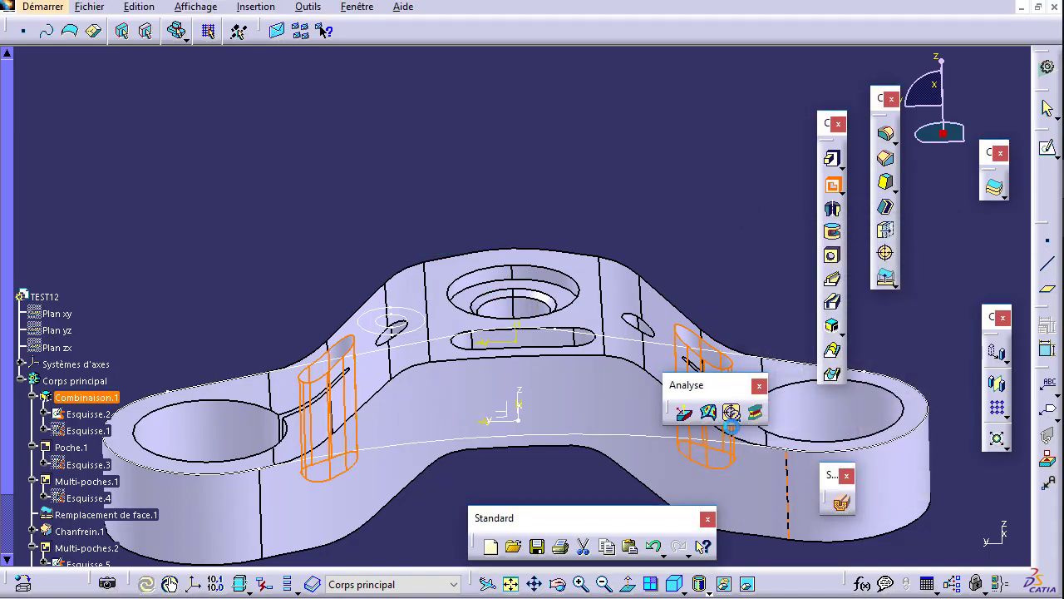
pyautogui.moveTo(276, 266); pyautogui.dragTo(455, 482, button='middle')
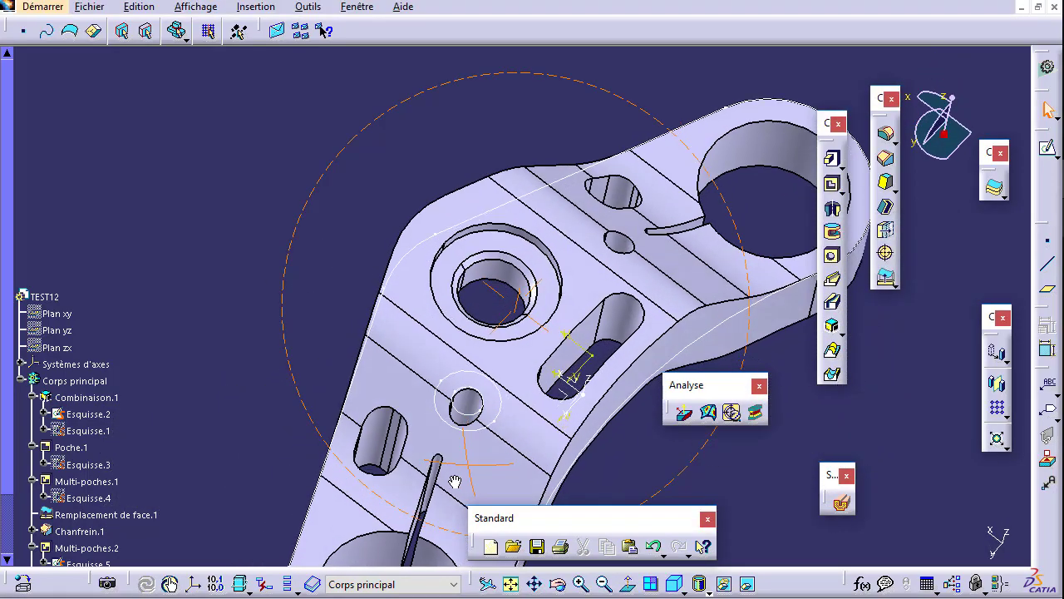
pyautogui.moveTo(454, 482); pyautogui.dragTo(457, 358, button='middle')
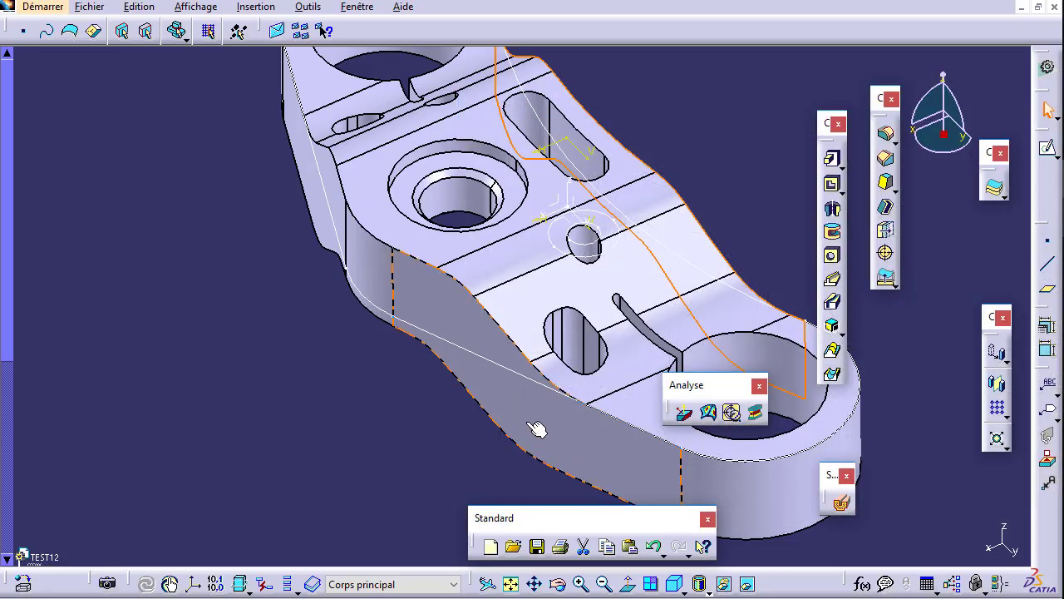
# Start a hole on the bent face, extended Jusqu'au dernier, with Lamé counterbore type.
pyautogui.click(832, 236)
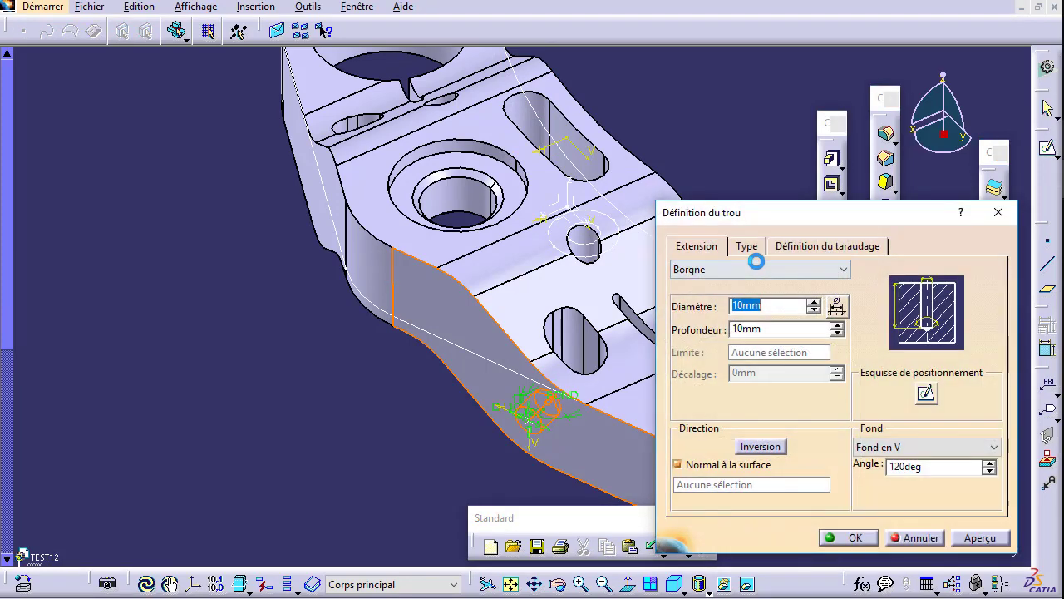
pyautogui.click(761, 269)
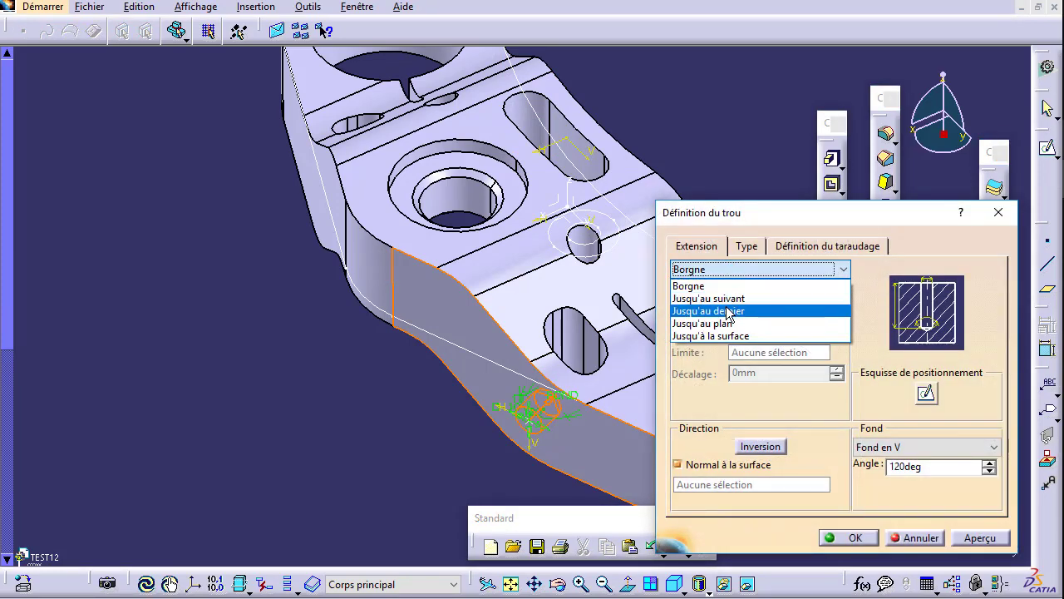
pyautogui.click(728, 312)
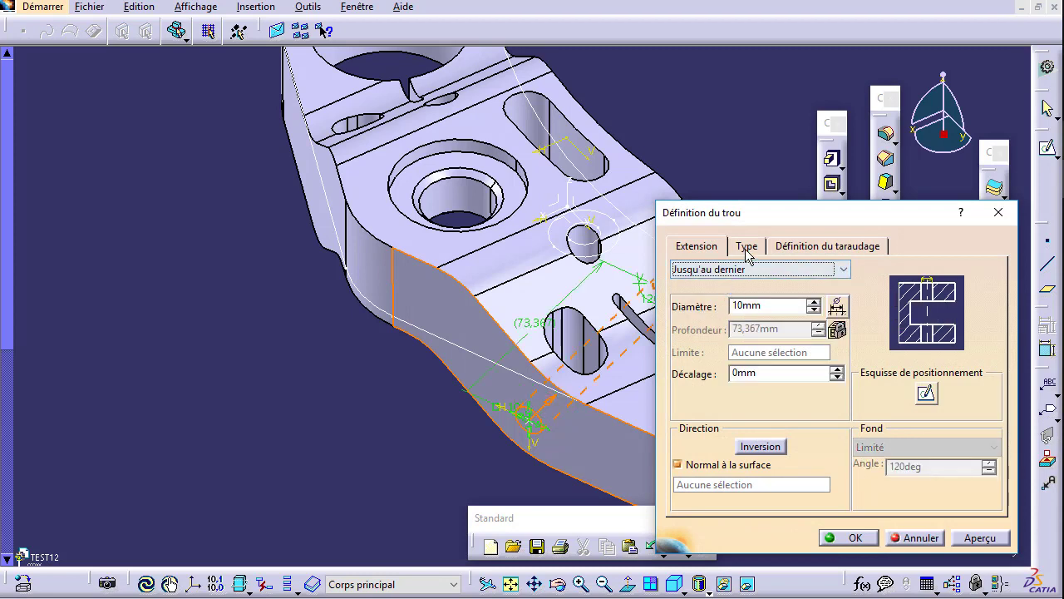
pyautogui.click(746, 247)
pyautogui.click(741, 269)
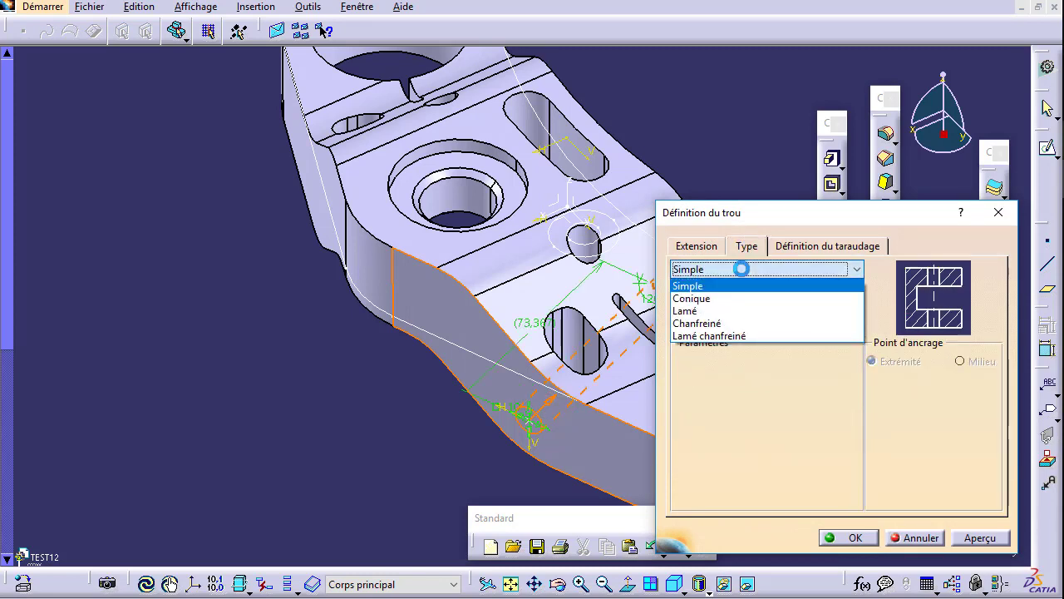
pyautogui.click(742, 310)
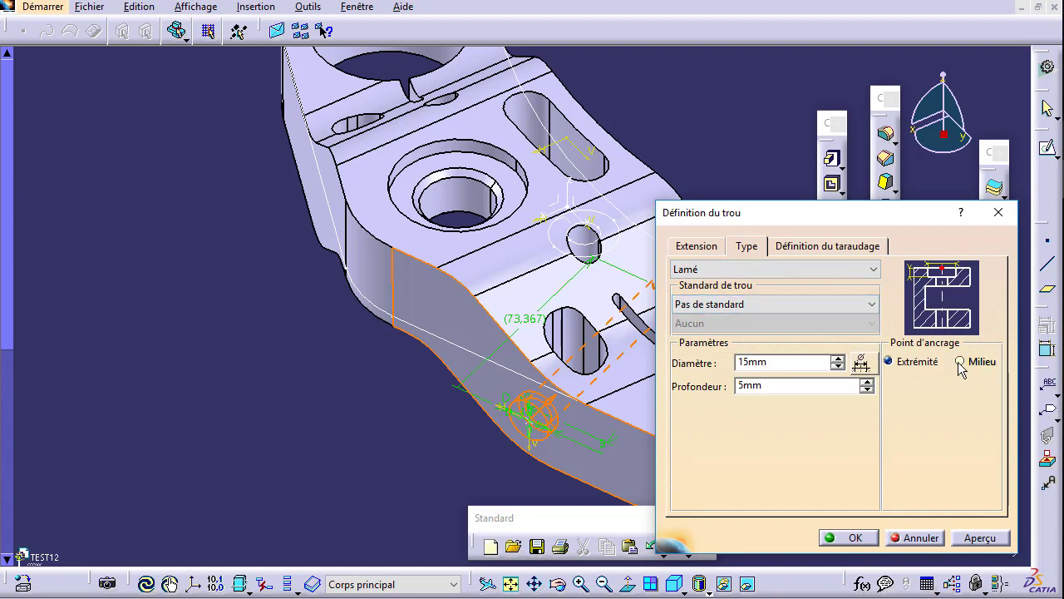
# Anchor the counterbore at Extrémité and set its diameter to 14 mm.
pyautogui.click(900, 365)
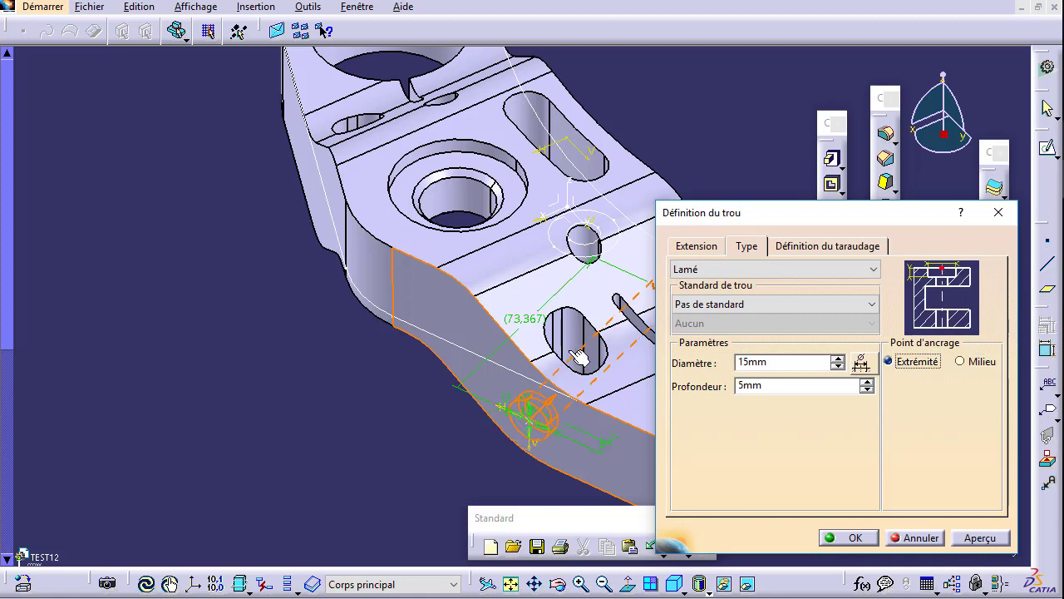
pyautogui.moveTo(579, 358)
pyautogui.mouseDown(button='middle')
pyautogui.moveTo(433, 218)
pyautogui.moveTo(471, 231)
pyautogui.mouseUp(button='middle')
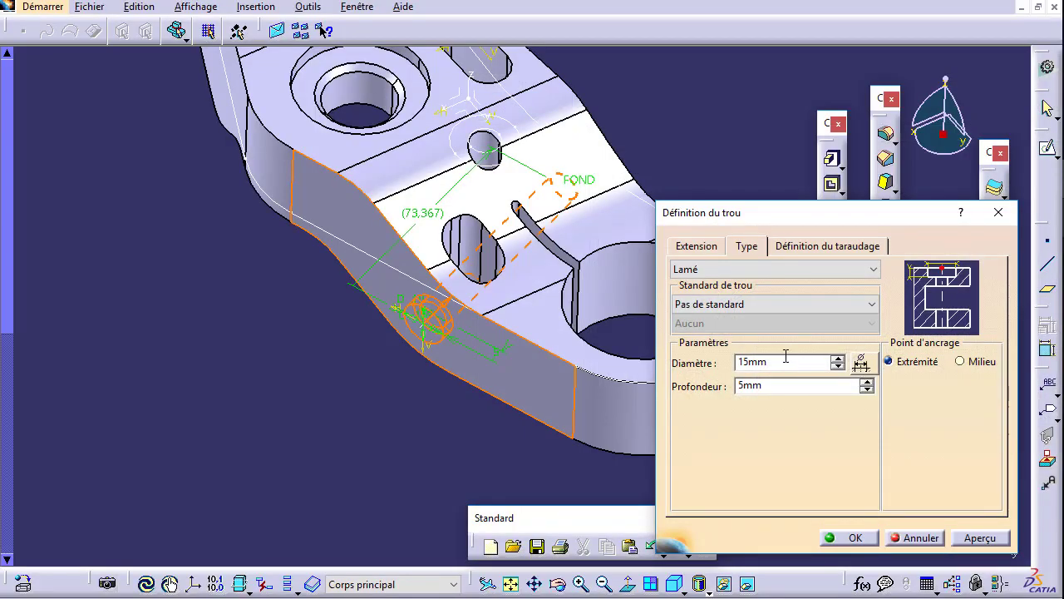
pyautogui.moveTo(786, 356); pyautogui.dragTo(705, 373)
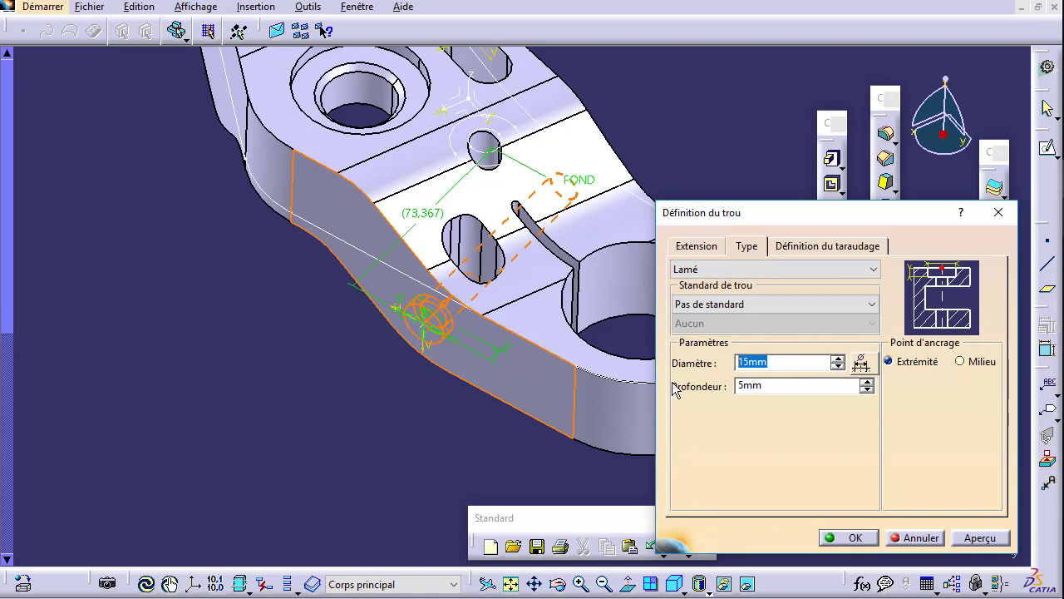
pyautogui.write('14')
pyautogui.click(972, 539)
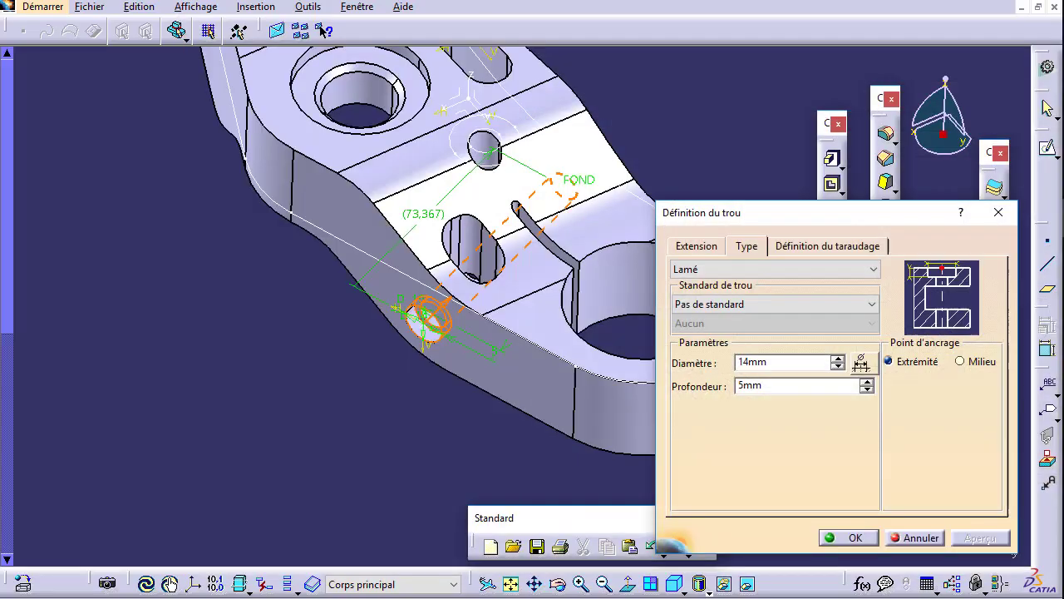
pyautogui.doubleClick(748, 385)
pyautogui.write('10')
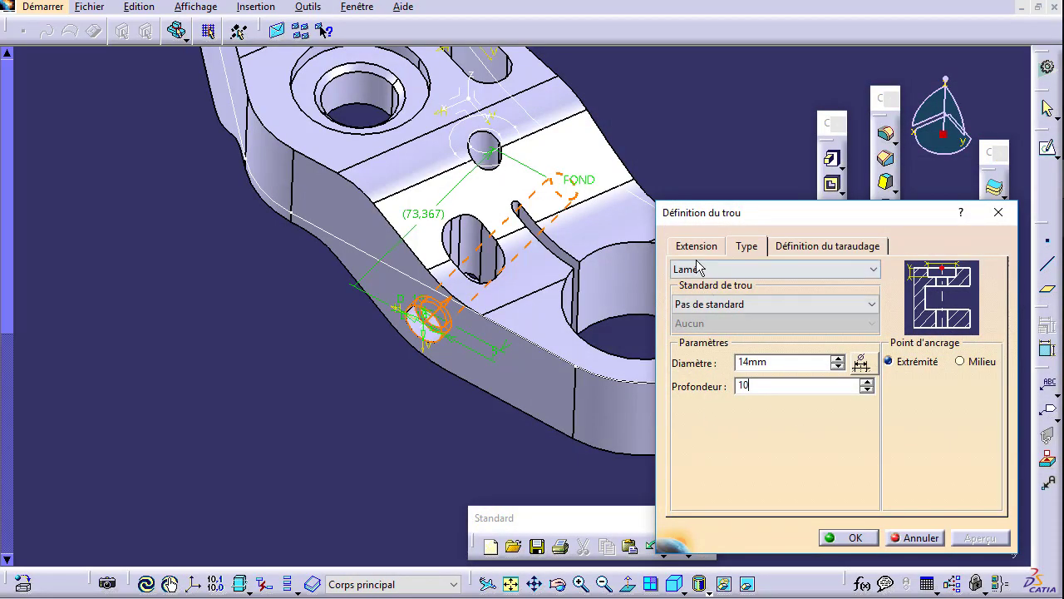
# Set the hole diameter to 8 mm and preview it.
pyautogui.click(696, 247)
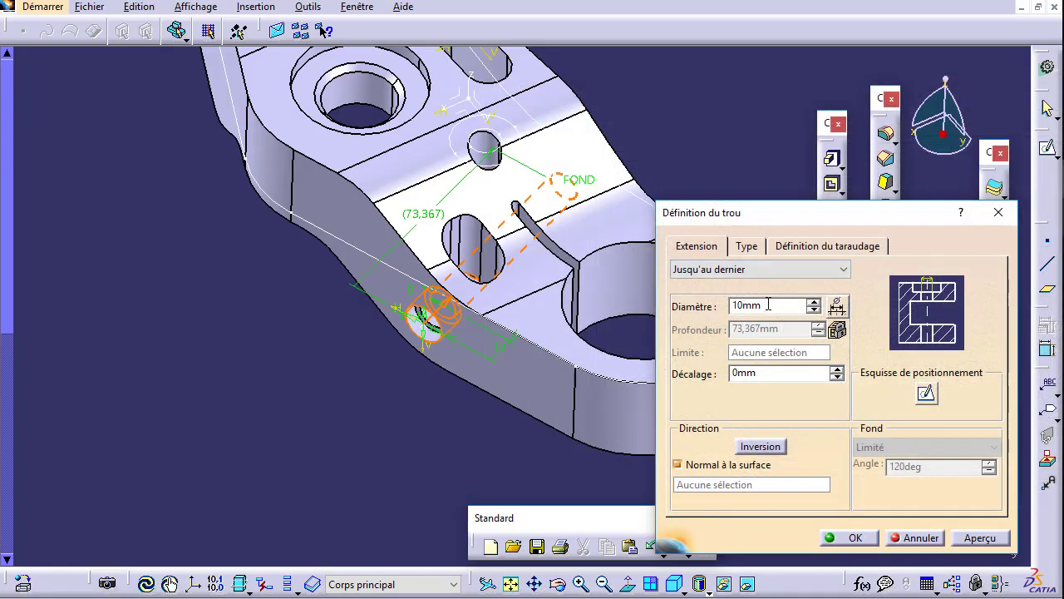
pyautogui.moveTo(769, 305); pyautogui.dragTo(673, 309)
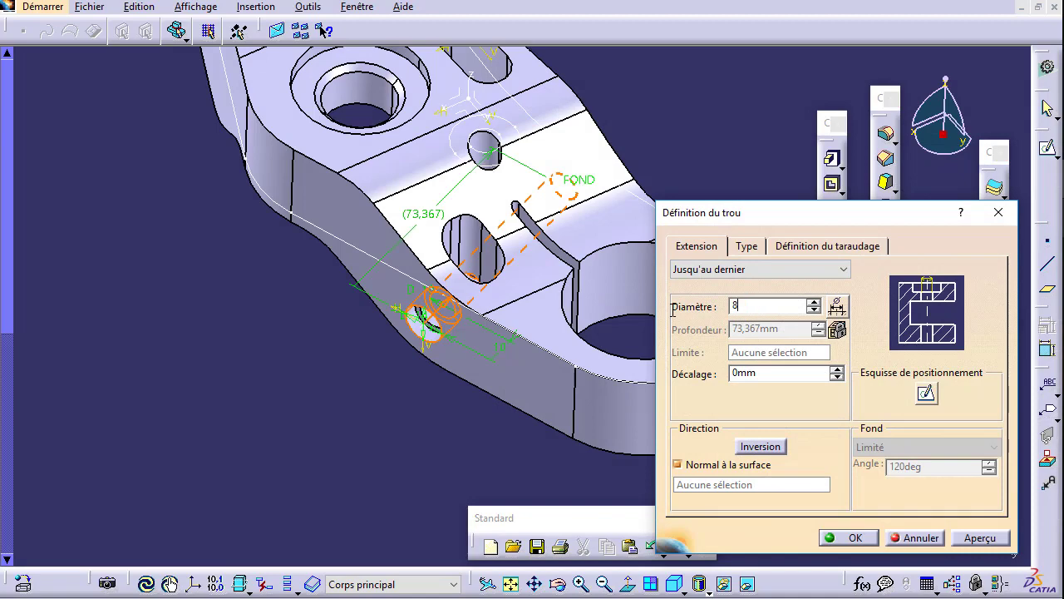
pyautogui.click(964, 533)
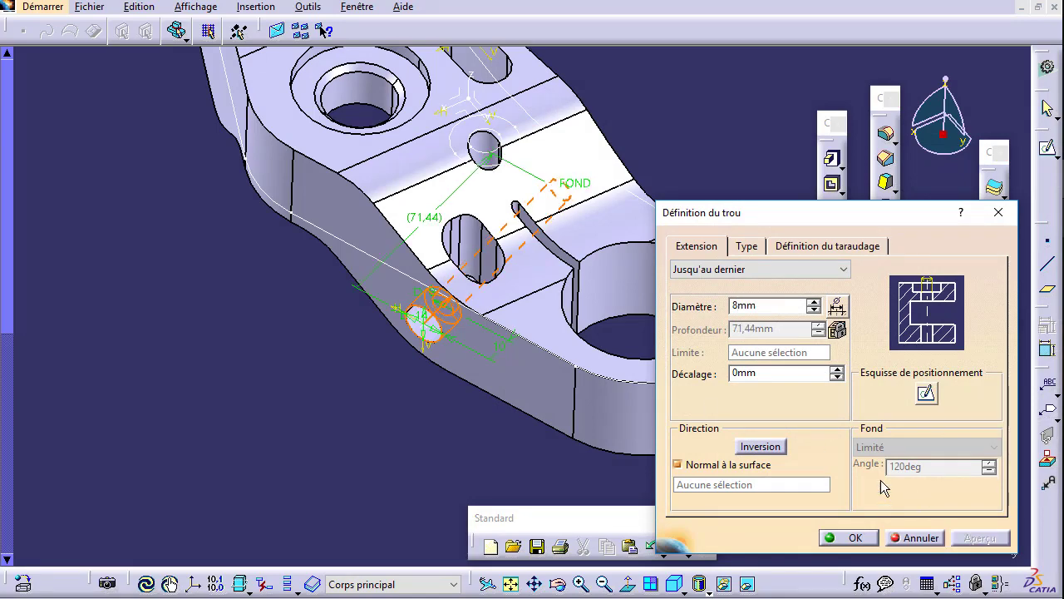
pyautogui.moveTo(484, 344)
pyautogui.mouseDown(button='middle')
pyautogui.moveTo(620, 444)
pyautogui.moveTo(612, 308)
pyautogui.moveTo(627, 245)
pyautogui.moveTo(608, 276)
pyautogui.mouseUp(button='middle')
# In the hole's positioning sketch, make the centre point equidistant from the face's two long edges.
pyautogui.click(925, 397)
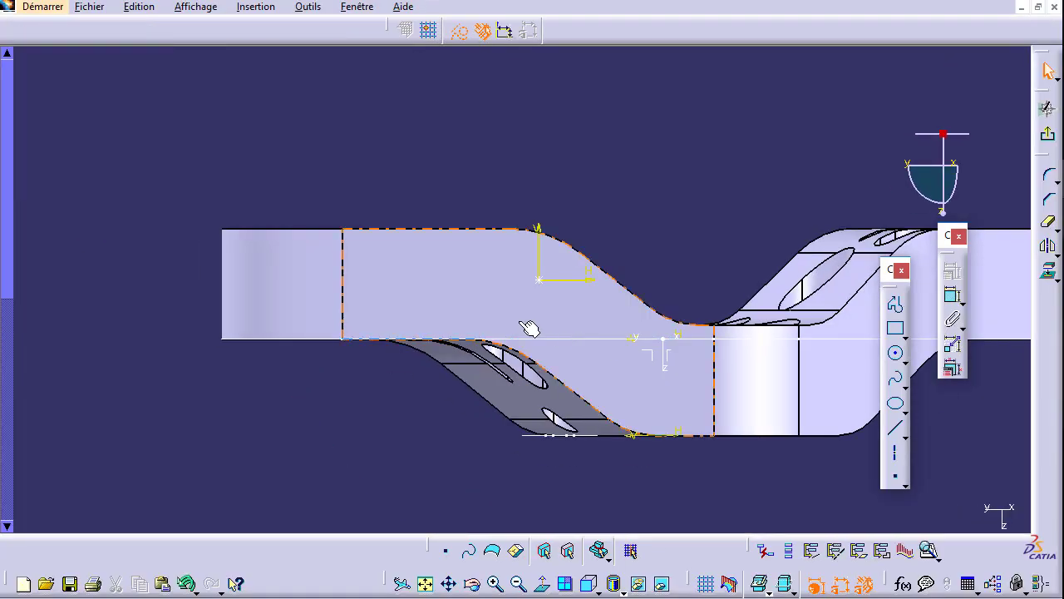
pyautogui.click(539, 280)
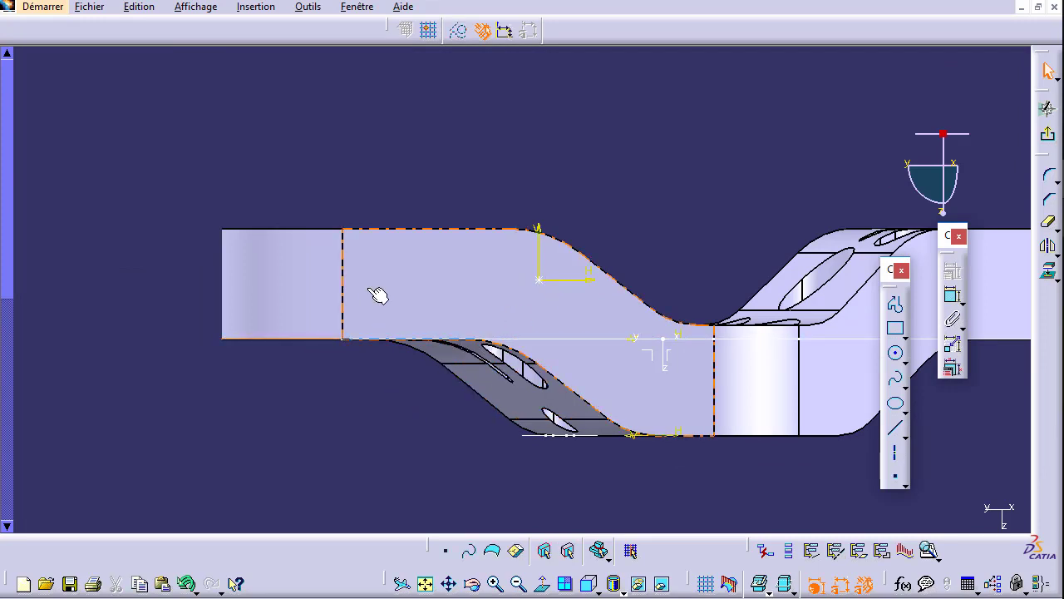
pyautogui.click(538, 280)
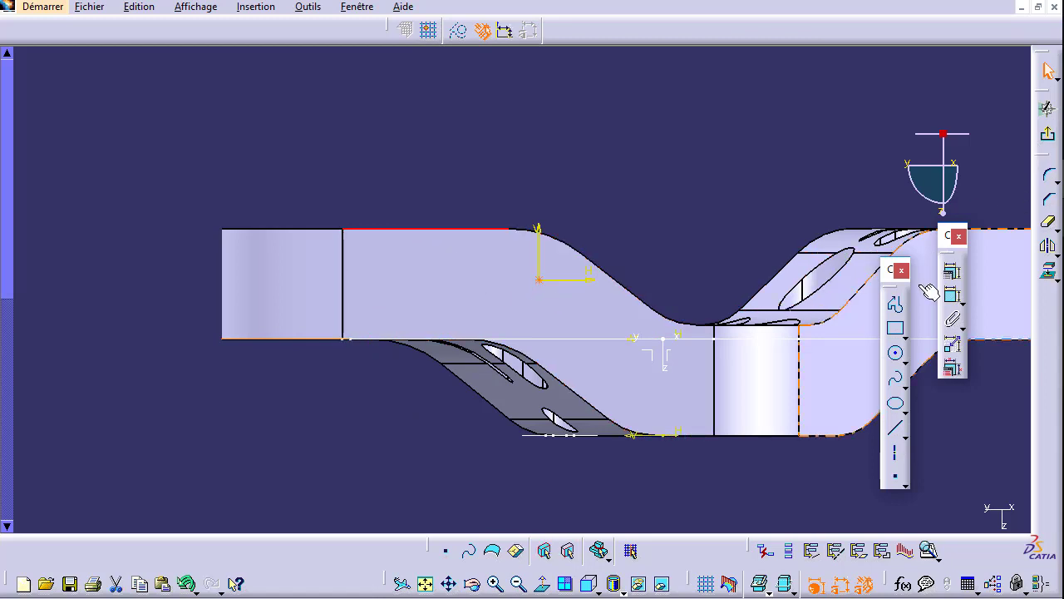
pyautogui.click(952, 275)
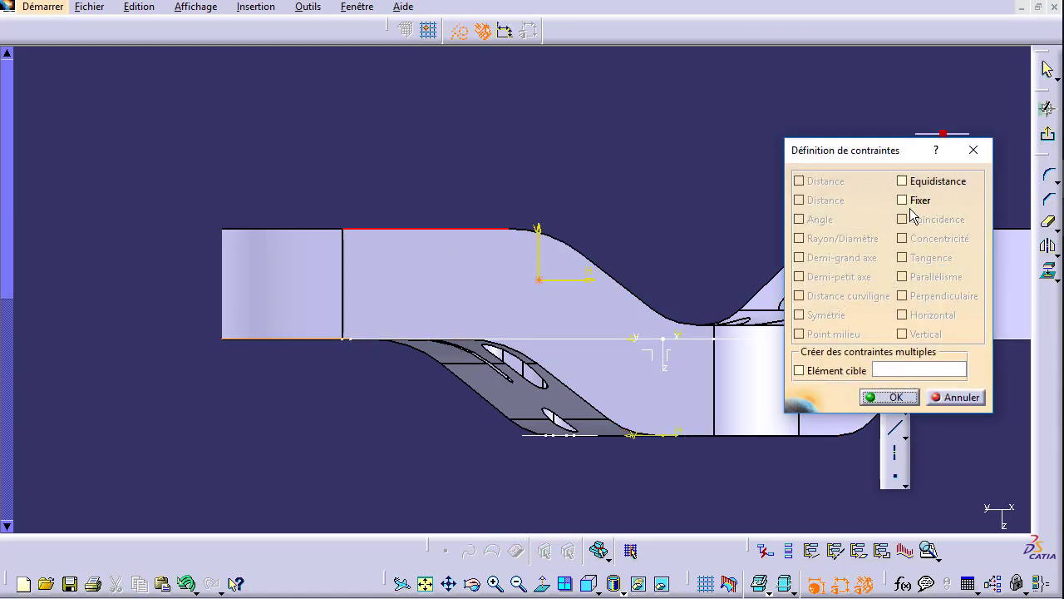
pyautogui.click(891, 398)
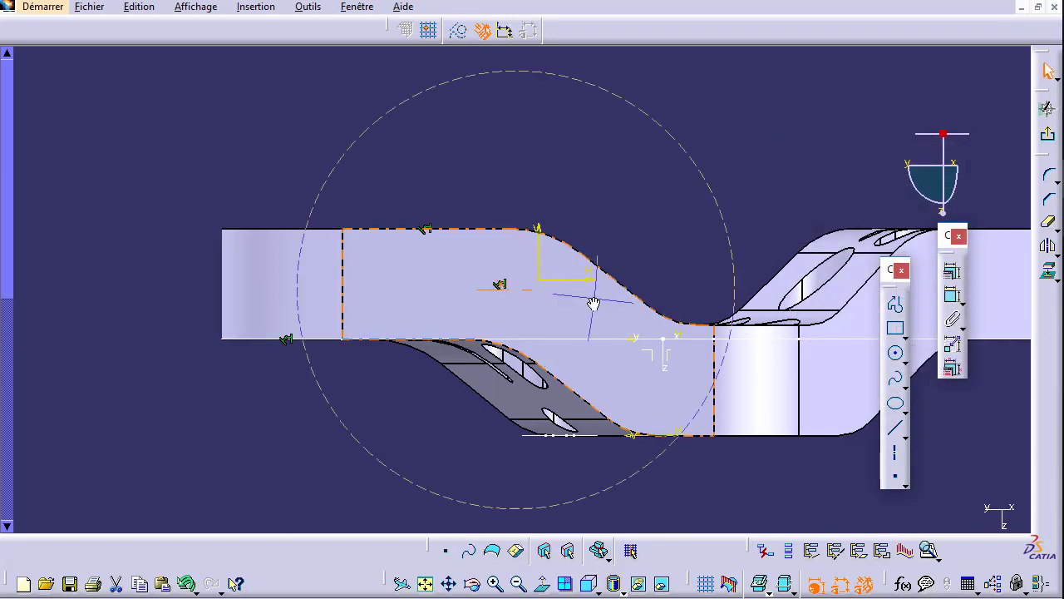
pyautogui.moveTo(593, 304)
pyautogui.mouseDown(button='middle')
pyautogui.moveTo(570, 427)
pyautogui.moveTo(478, 404)
pyautogui.moveTo(437, 408)
pyautogui.moveTo(532, 421)
pyautogui.moveTo(537, 349)
pyautogui.moveTo(475, 316)
pyautogui.moveTo(460, 368)
pyautogui.moveTo(510, 283)
pyautogui.moveTo(504, 233)
pyautogui.mouseUp(button='middle')
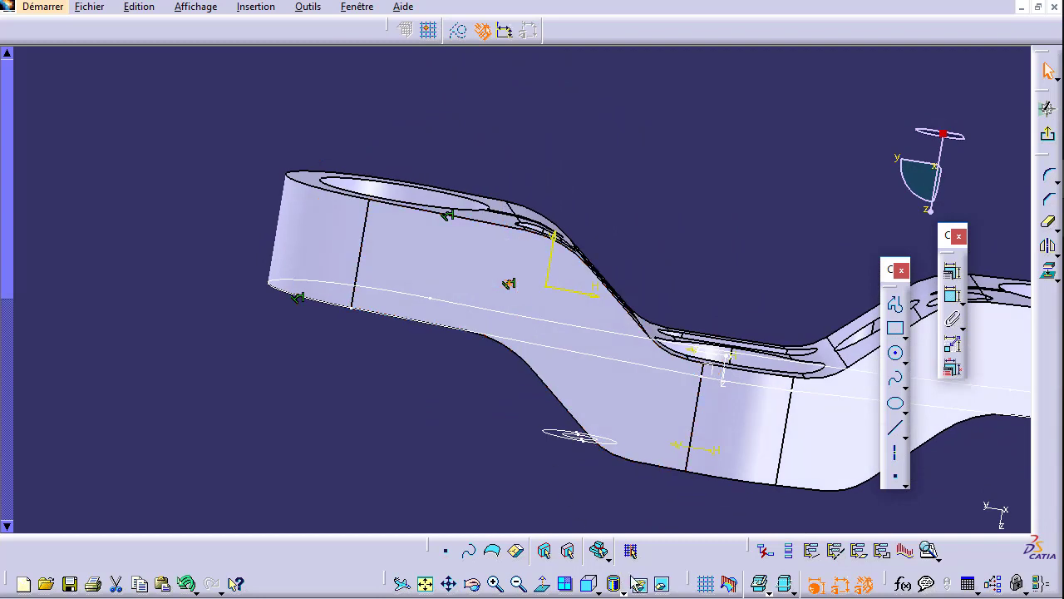
pyautogui.click(542, 584)
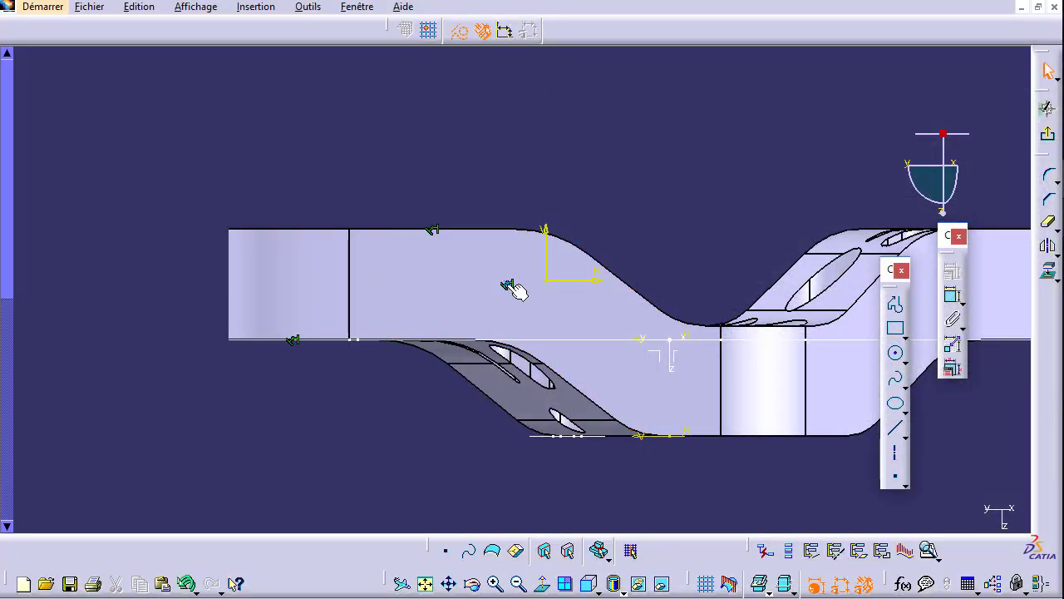
# Dimension the point 33 mm from the left edge line and return to the hole definition.
pyautogui.click(271, 302)
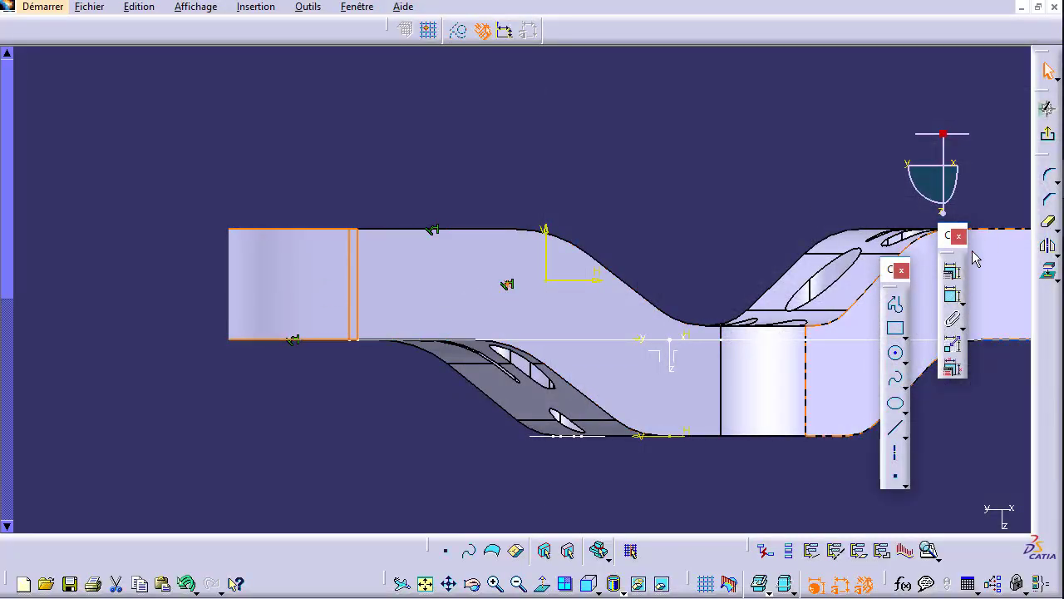
pyautogui.click(954, 296)
pyautogui.click(435, 188)
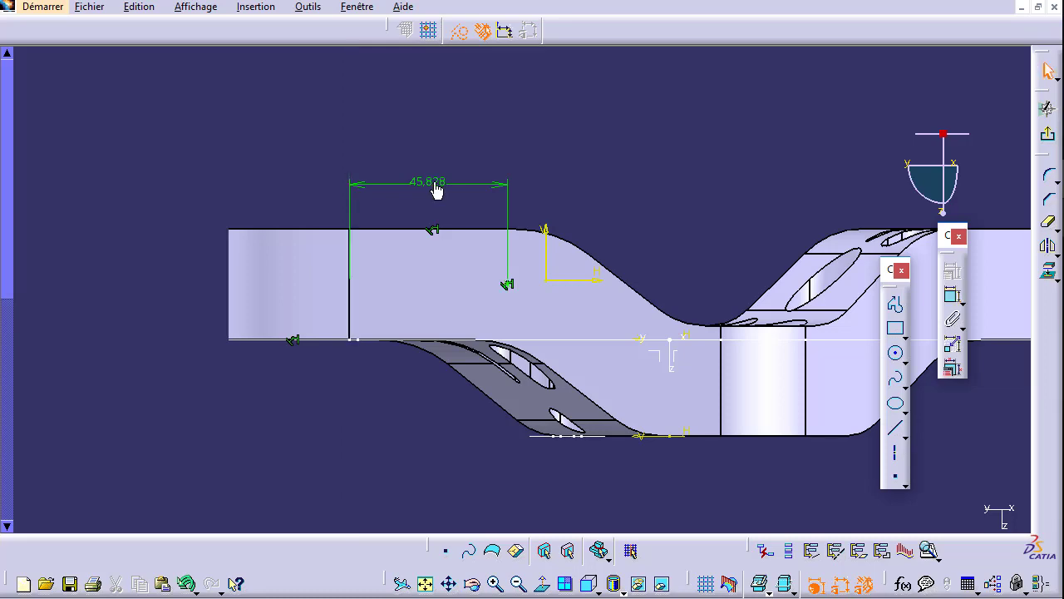
pyautogui.doubleClick(435, 188)
pyautogui.write('33')
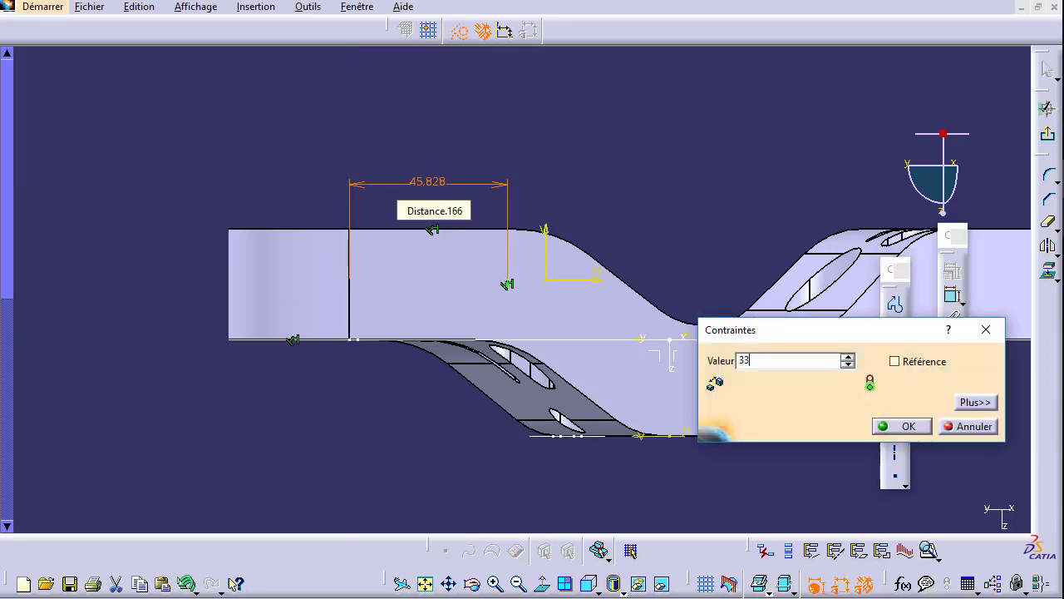
pyautogui.press('Return')
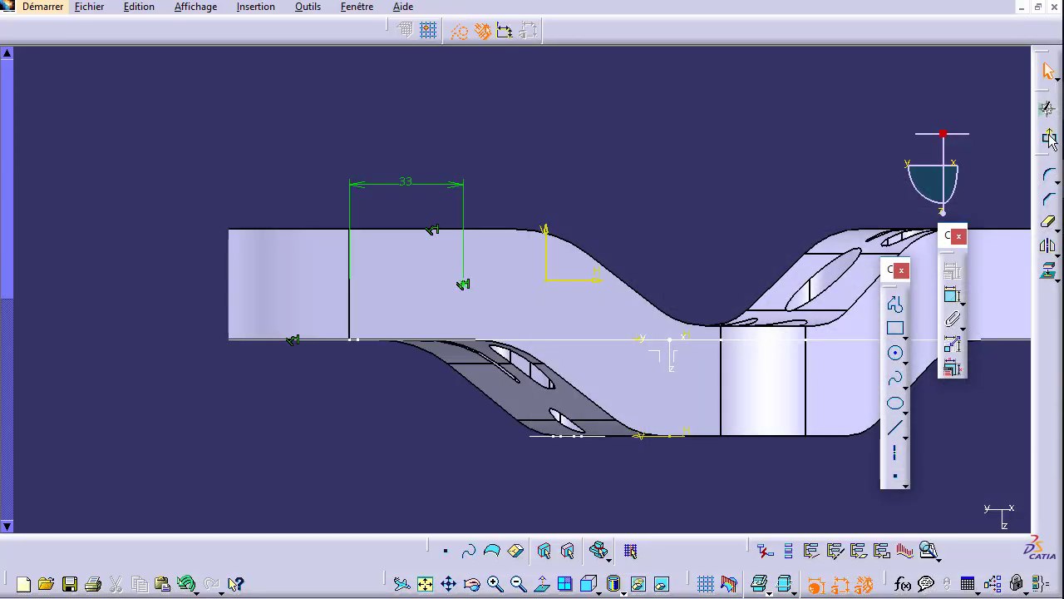
pyautogui.click(1049, 139)
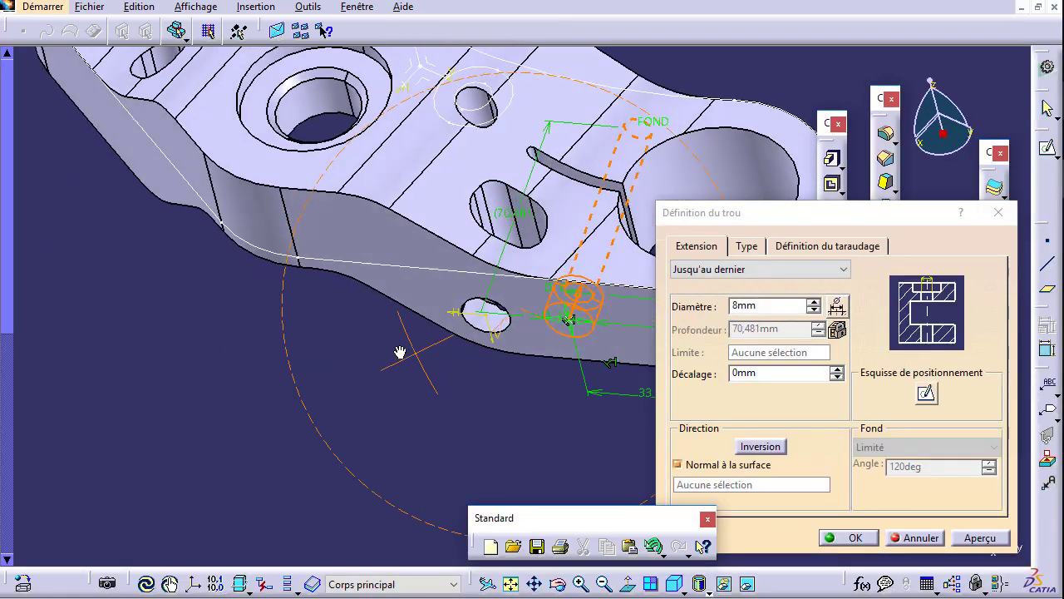
# Orbit the model to inspect the repositioned 8 mm hole preview, then switch to the reference drawing.
pyautogui.moveTo(483, 266)
pyautogui.mouseDown(button='middle')
pyautogui.moveTo(437, 349)
pyautogui.moveTo(713, 197)
pyautogui.moveTo(357, 368)
pyautogui.moveTo(444, 308)
pyautogui.moveTo(490, 312)
pyautogui.moveTo(474, 302)
pyautogui.moveTo(497, 363)
pyautogui.moveTo(491, 295)
pyautogui.moveTo(522, 279)
pyautogui.mouseUp(button='middle')
pyautogui.moveTo(502, 334)
pyautogui.mouseDown(button='middle')
pyautogui.moveTo(571, 441)
pyautogui.moveTo(541, 332)
pyautogui.moveTo(535, 188)
pyautogui.moveTo(430, 214)
pyautogui.mouseUp(button='middle')
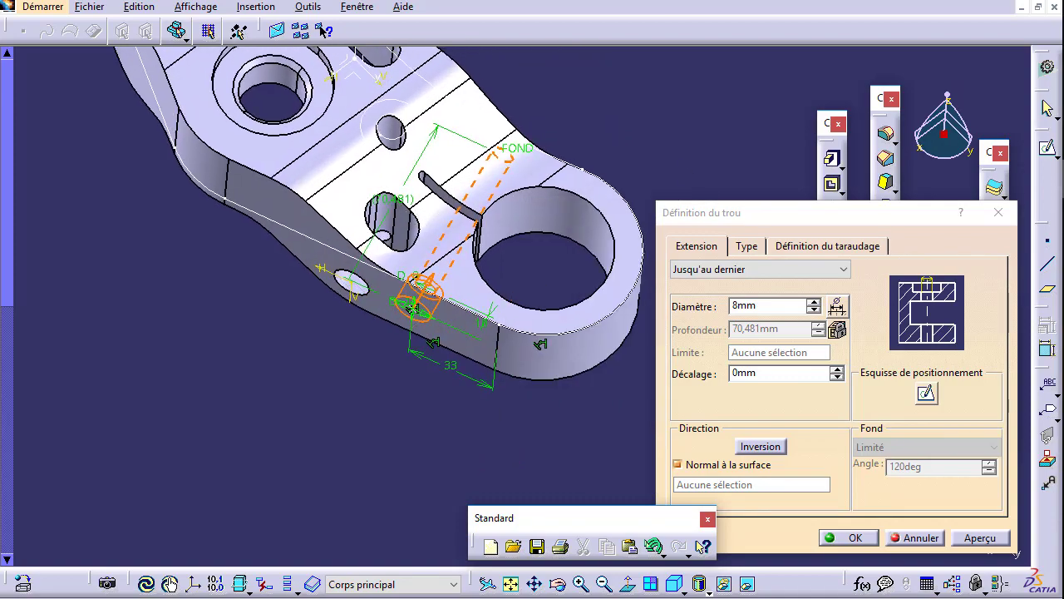
pyautogui.hotkey('alt', 'Tab')
# Zoom the drawing in on the Ø8 hole and its 33 dimension, then return to CATIA.
pyautogui.scroll(3, 456, 319)
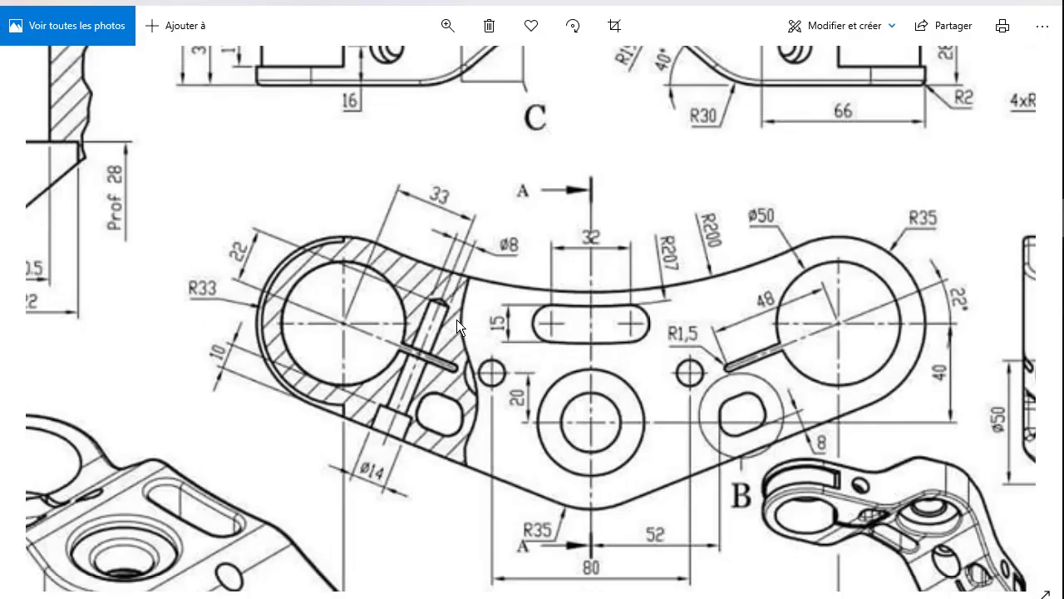
pyautogui.scroll(1, 456, 323)
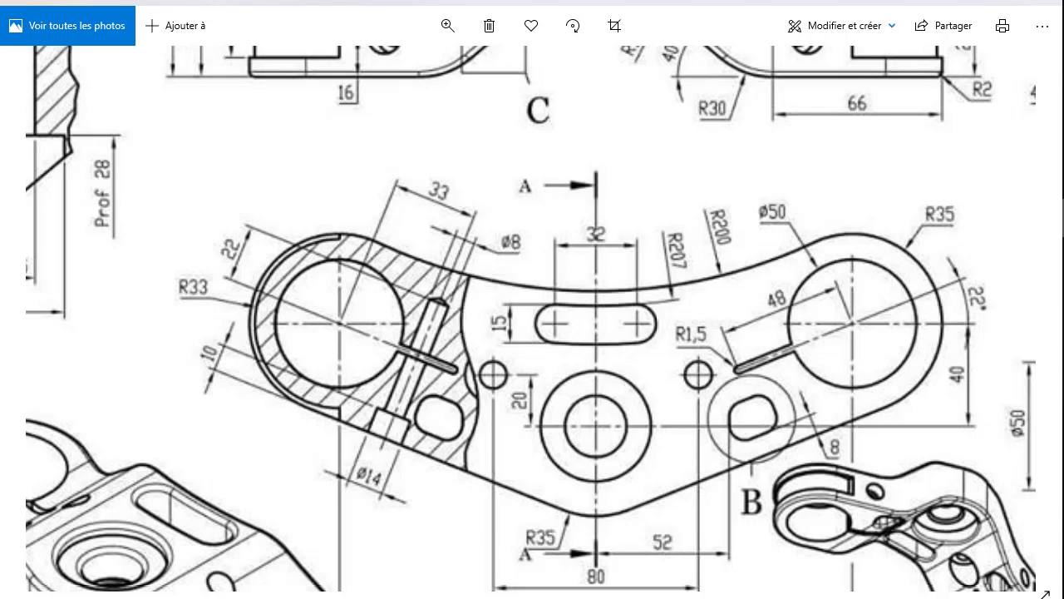
pyautogui.hotkey('alt', 'Tab')
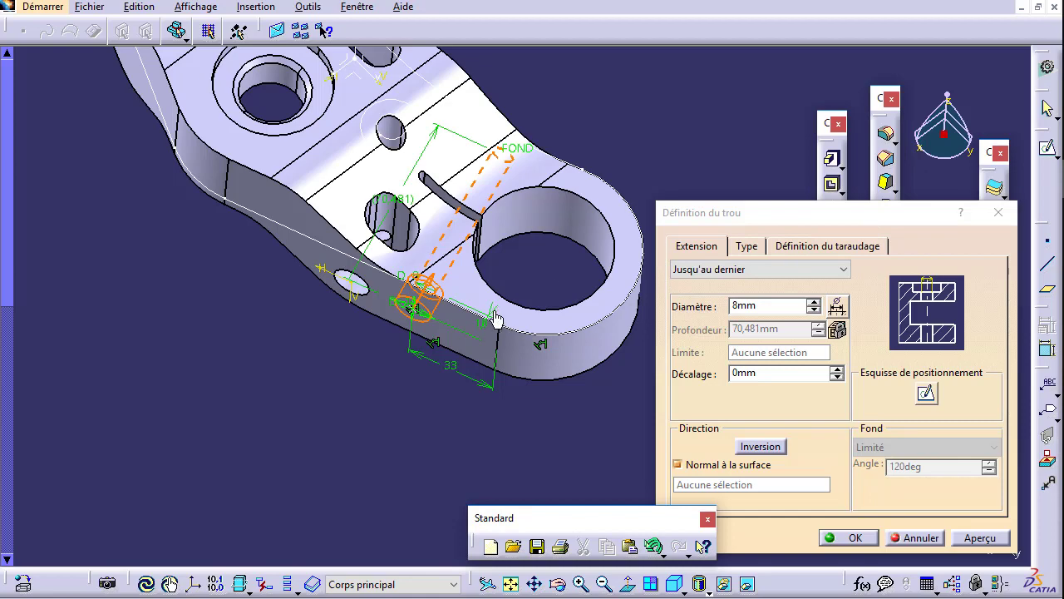
# Preview and create the 8 mm up-to-last hole Trou.1 on the bracket's bent face.
pyautogui.moveTo(493, 317); pyautogui.dragTo(538, 228, button='middle')
pyautogui.click(975, 541)
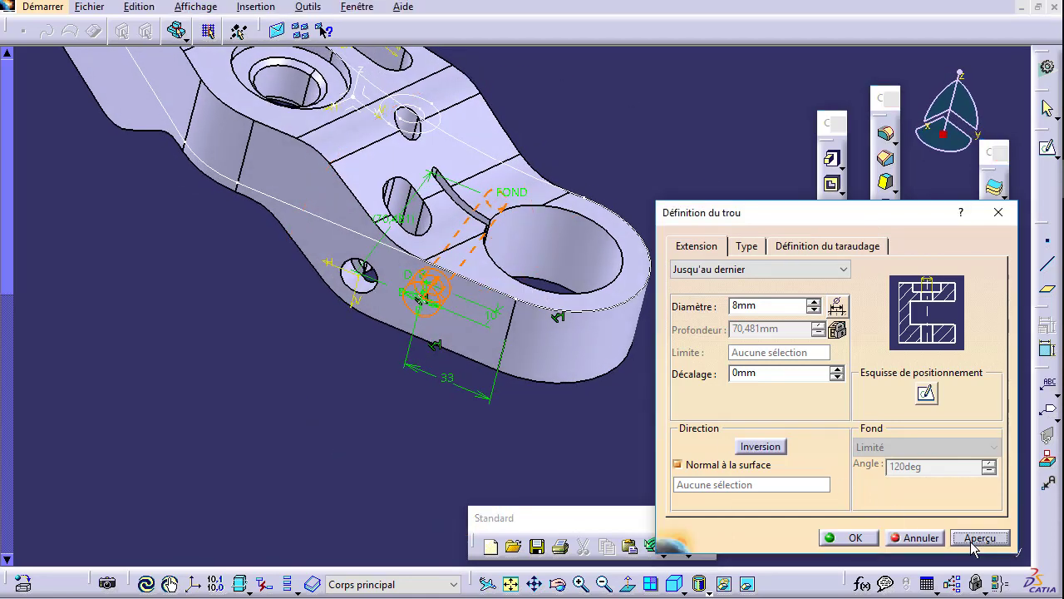
pyautogui.moveTo(482, 382); pyautogui.dragTo(472, 455, button='middle')
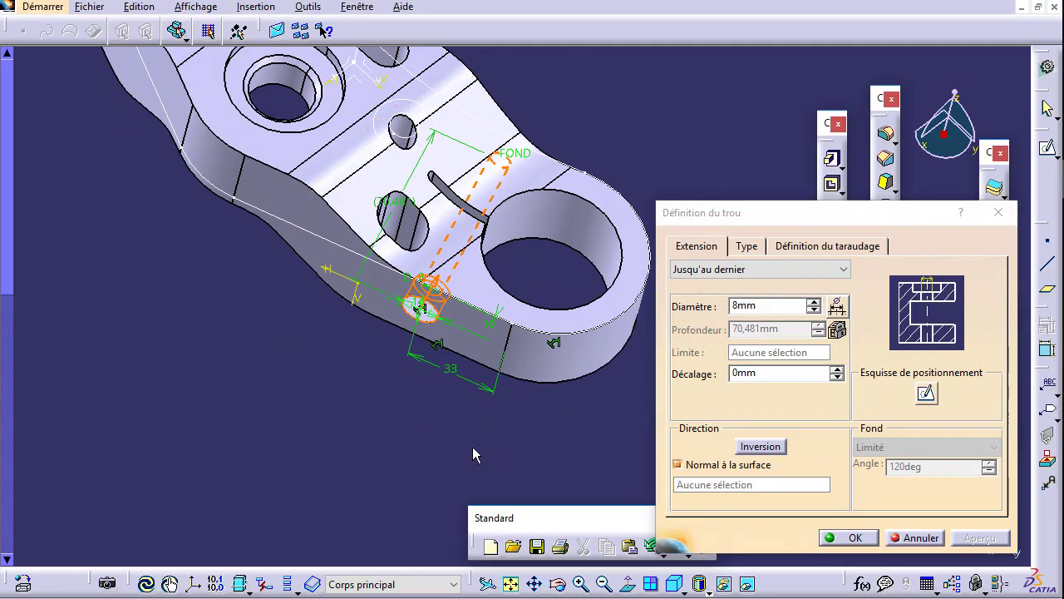
pyautogui.click(841, 537)
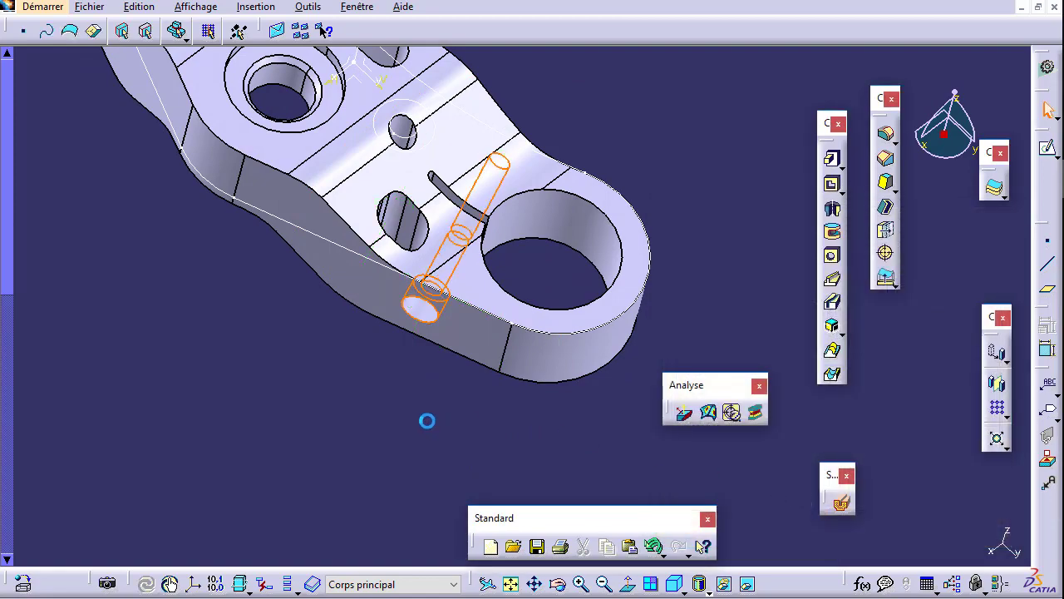
pyautogui.moveTo(428, 421)
pyautogui.mouseDown(button='middle')
pyautogui.moveTo(474, 405)
pyautogui.moveTo(554, 240)
pyautogui.moveTo(527, 295)
pyautogui.moveTo(444, 349)
pyautogui.moveTo(398, 327)
pyautogui.moveTo(203, 294)
pyautogui.moveTo(463, 302)
pyautogui.mouseUp(button='middle')
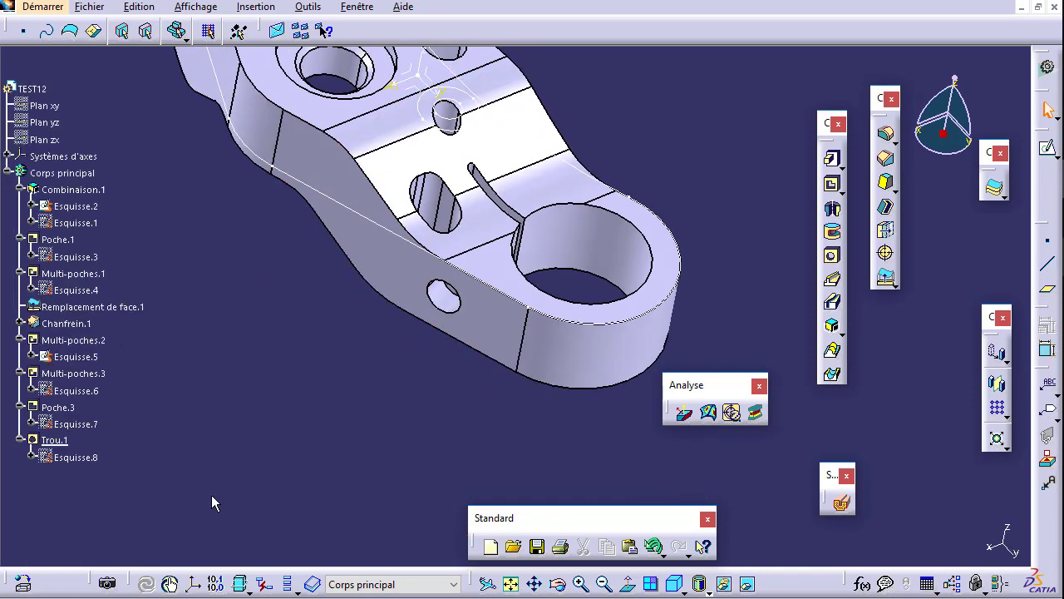
# Mirror Trou.1 across the absolute-axis plane to create Symétrie.1 at the opposite end.
pyautogui.click(54, 440)
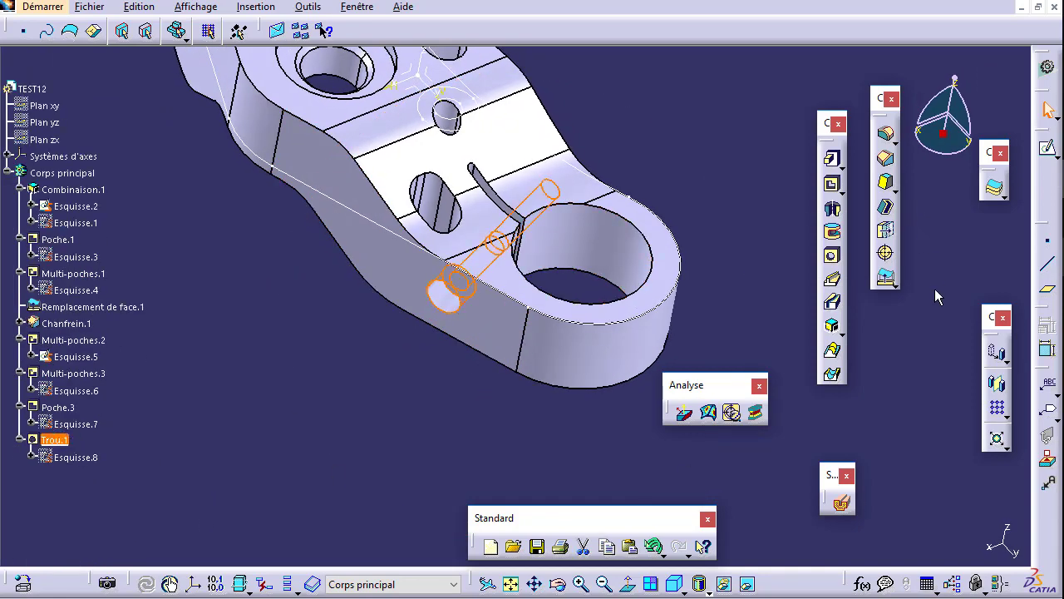
pyautogui.click(997, 383)
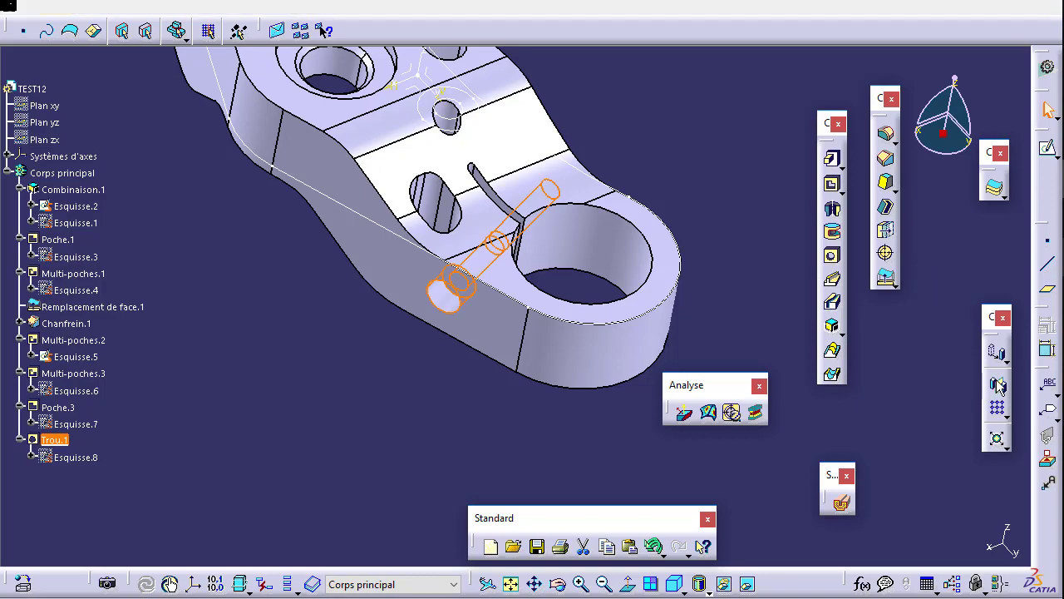
pyautogui.moveTo(309, 201)
pyautogui.mouseDown(button='middle')
pyautogui.moveTo(527, 352)
pyautogui.moveTo(485, 339)
pyautogui.moveTo(672, 237)
pyautogui.mouseUp(button='middle')
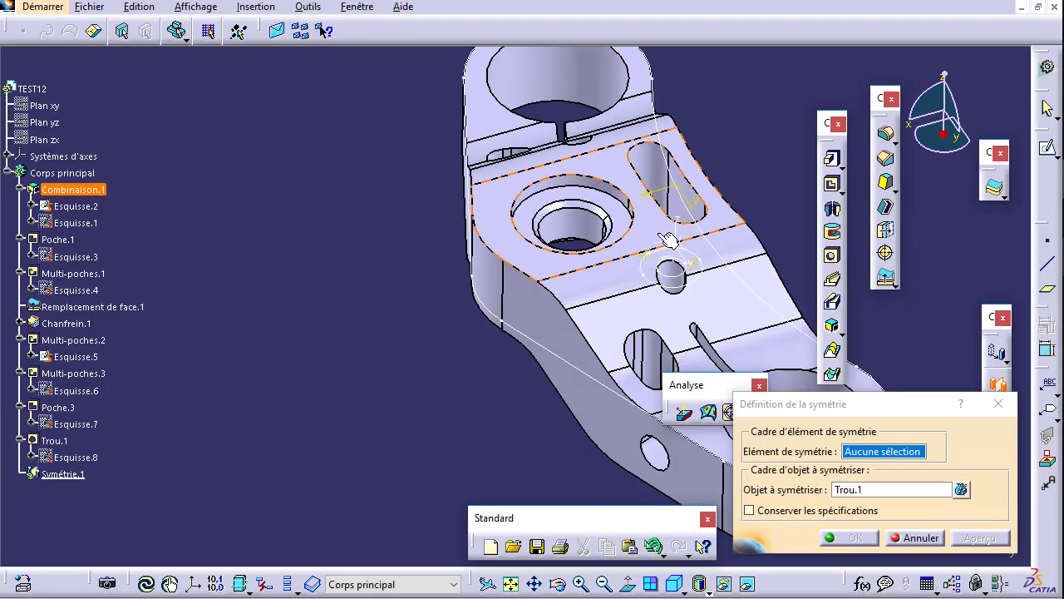
pyautogui.click(676, 239)
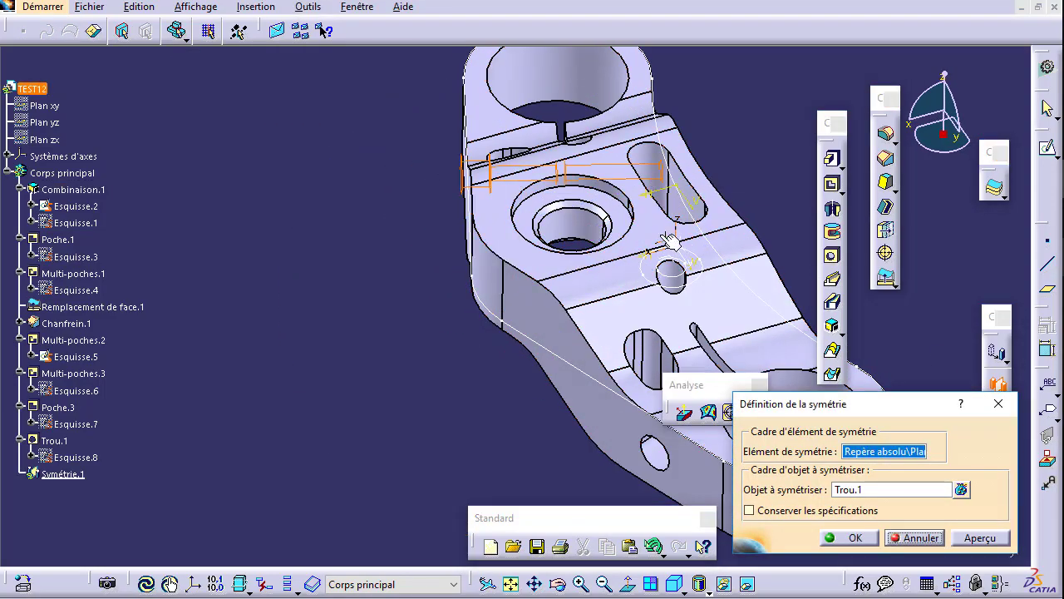
pyautogui.click(854, 537)
pyautogui.moveTo(329, 354)
pyautogui.mouseDown(button='middle')
pyautogui.moveTo(499, 451)
pyautogui.moveTo(552, 396)
pyautogui.moveTo(514, 382)
pyautogui.moveTo(465, 333)
pyautogui.moveTo(487, 361)
pyautogui.moveTo(502, 164)
pyautogui.moveTo(444, 356)
pyautogui.moveTo(430, 290)
pyautogui.moveTo(466, 368)
pyautogui.moveTo(503, 379)
pyautogui.moveTo(458, 373)
pyautogui.mouseUp(button='middle')
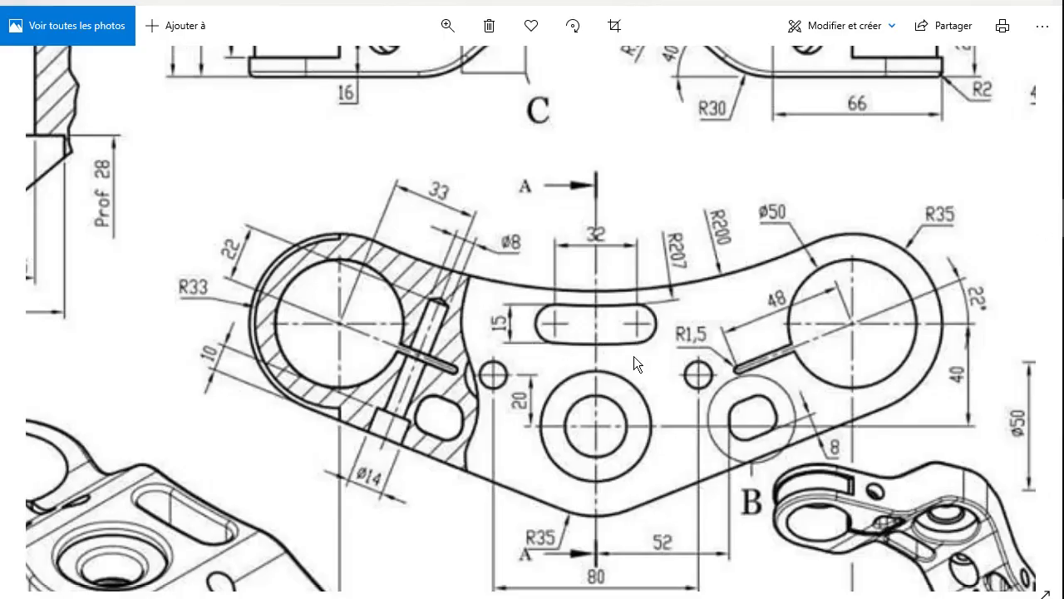
pyautogui.moveTo(633, 356)
pyautogui.mouseDown()
pyautogui.moveTo(557, 315)
pyautogui.moveTo(554, 291)
pyautogui.mouseUp()
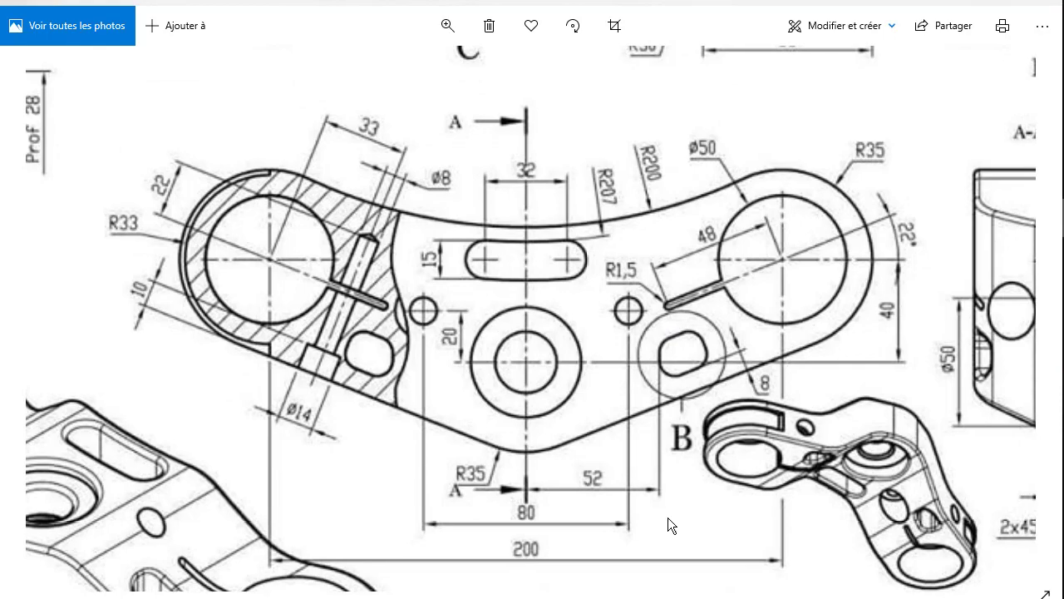
# Pan and zoom the drawing to check the C view, Ø50/40 dimensions, Ø10.5/Ø22 counterbore and B detail.
pyautogui.moveTo(430, 69)
pyautogui.mouseDown()
pyautogui.moveTo(546, 385)
pyautogui.moveTo(491, 422)
pyautogui.moveTo(706, 439)
pyautogui.moveTo(452, 216)
pyautogui.mouseUp()
pyautogui.moveTo(476, 391)
pyautogui.mouseDown()
pyautogui.moveTo(507, 276)
pyautogui.moveTo(425, 286)
pyautogui.mouseUp()
pyautogui.moveTo(679, 330)
pyautogui.mouseDown()
pyautogui.moveTo(652, 289)
pyautogui.moveTo(889, 359)
pyautogui.mouseUp()
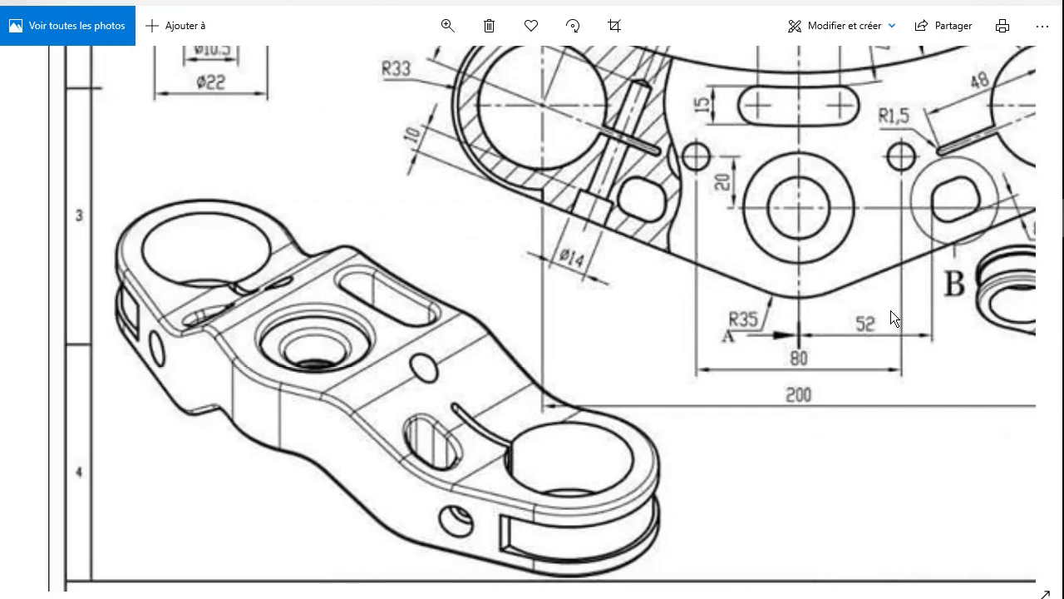
pyautogui.moveTo(764, 359); pyautogui.dragTo(774, 328)
pyautogui.moveTo(724, 472); pyautogui.dragTo(829, 539)
pyautogui.scroll(2, 830, 532)
pyautogui.scroll(2, 638, 488)
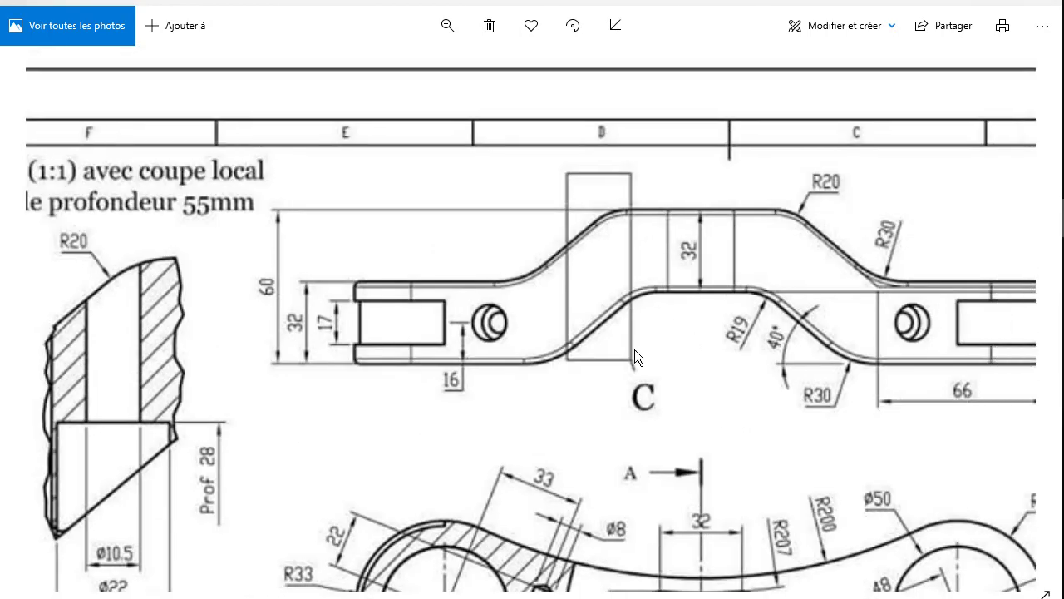
pyautogui.moveTo(634, 349); pyautogui.dragTo(487, 354)
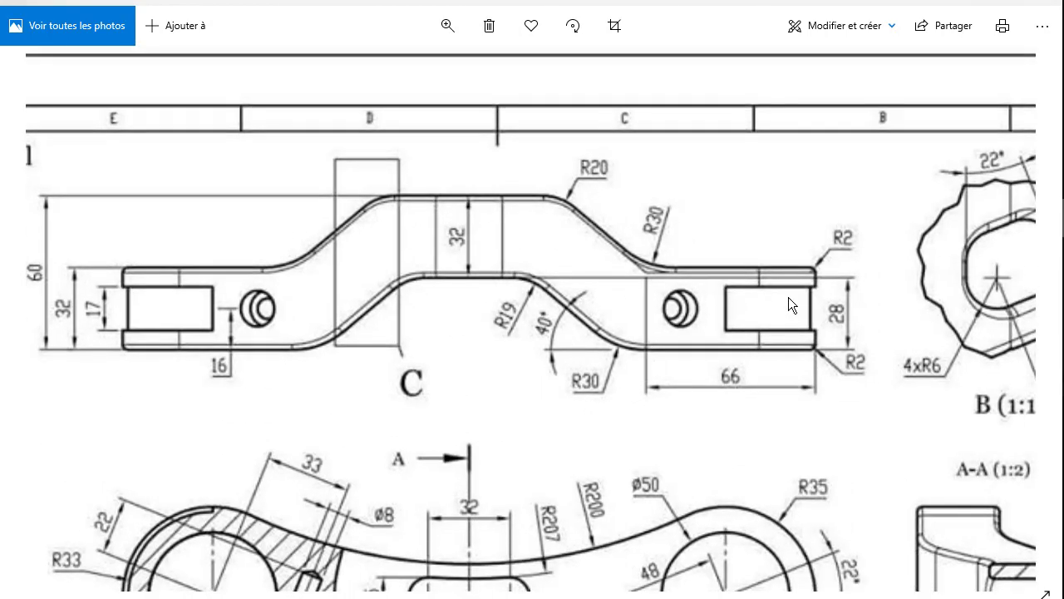
pyautogui.moveTo(803, 317); pyautogui.dragTo(612, 365)
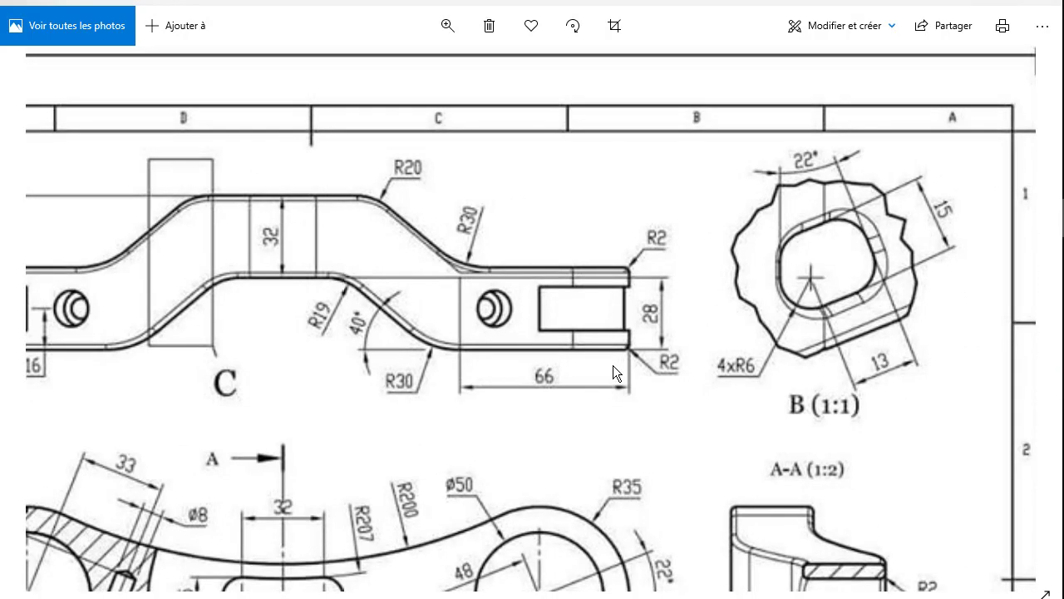
# Recentre the drawing on the top view and counterbore section, then go back to CATIA.
pyautogui.moveTo(587, 295); pyautogui.dragTo(739, 245)
pyautogui.moveTo(387, 568)
pyautogui.mouseDown()
pyautogui.moveTo(593, 390)
pyautogui.moveTo(665, 343)
pyautogui.mouseUp()
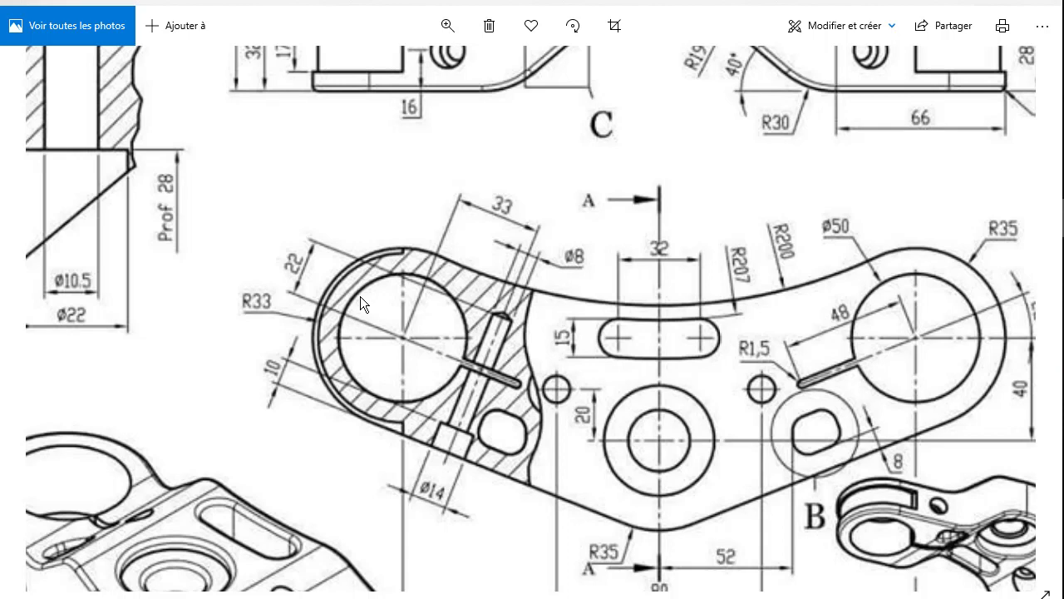
pyautogui.doubleClick(322, 336)
pyautogui.doubleClick(321, 337)
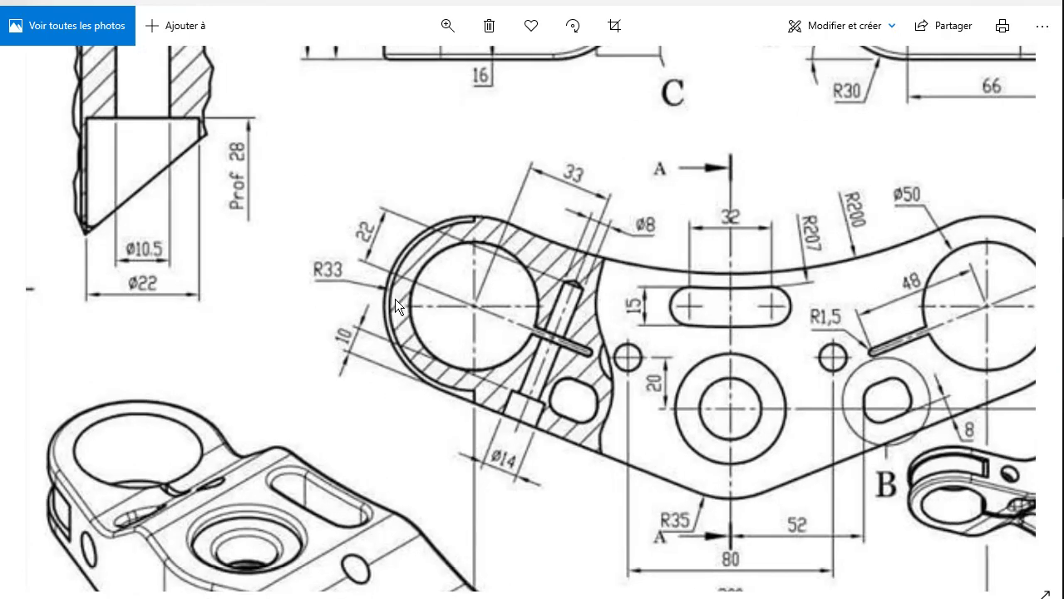
pyautogui.moveTo(395, 299); pyautogui.dragTo(569, 494)
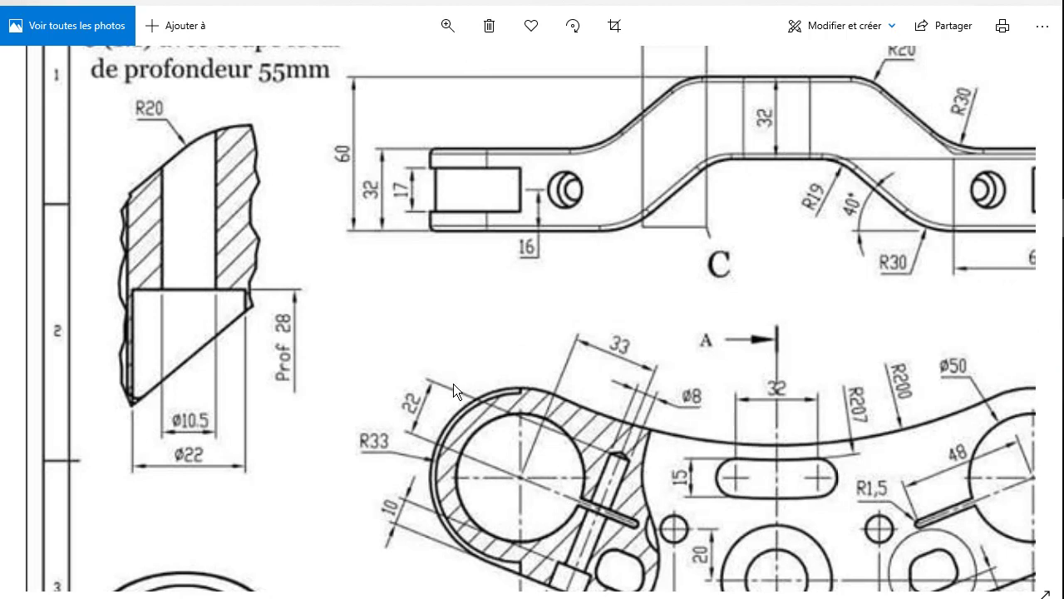
pyautogui.moveTo(489, 432)
pyautogui.mouseDown()
pyautogui.moveTo(423, 349)
pyautogui.moveTo(321, 355)
pyautogui.moveTo(353, 385)
pyautogui.mouseUp()
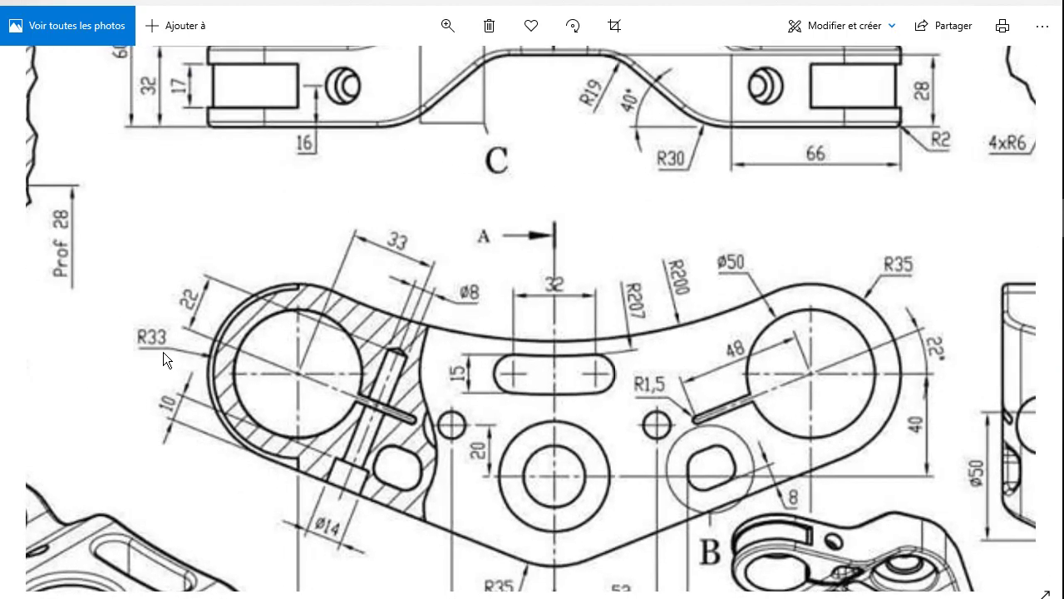
pyautogui.hotkey('alt', 'Tab')
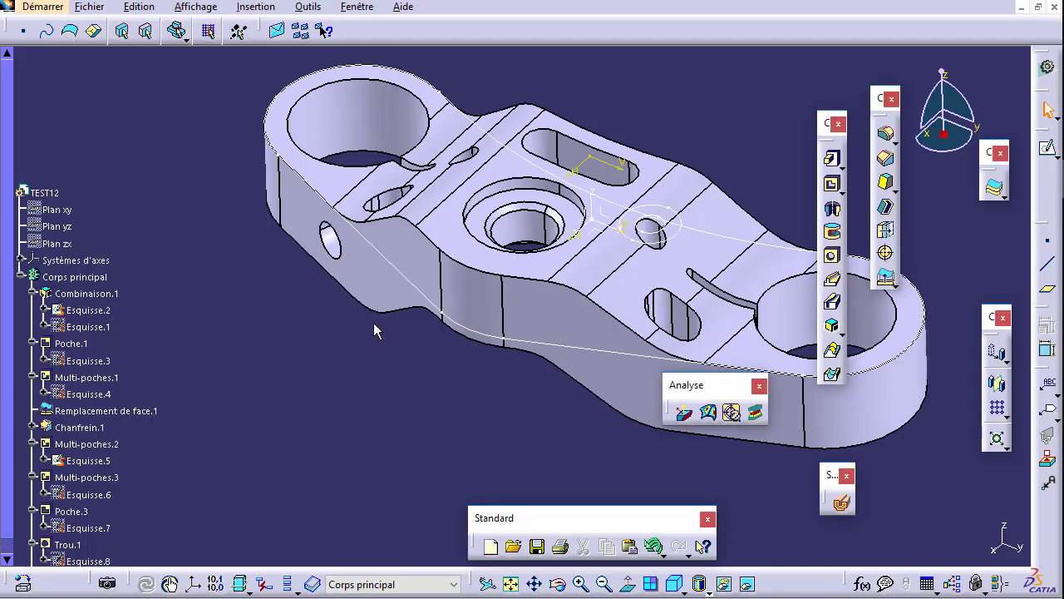
# Change the D 66 diameter in Esquisse.2 to 70.
pyautogui.doubleClick(745, 241)
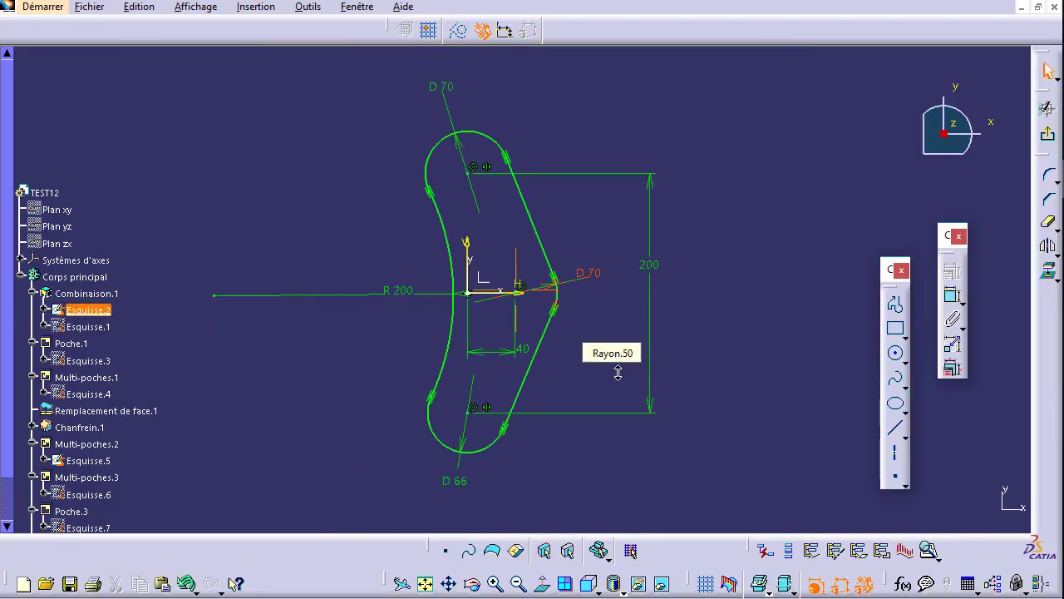
pyautogui.doubleClick(459, 478)
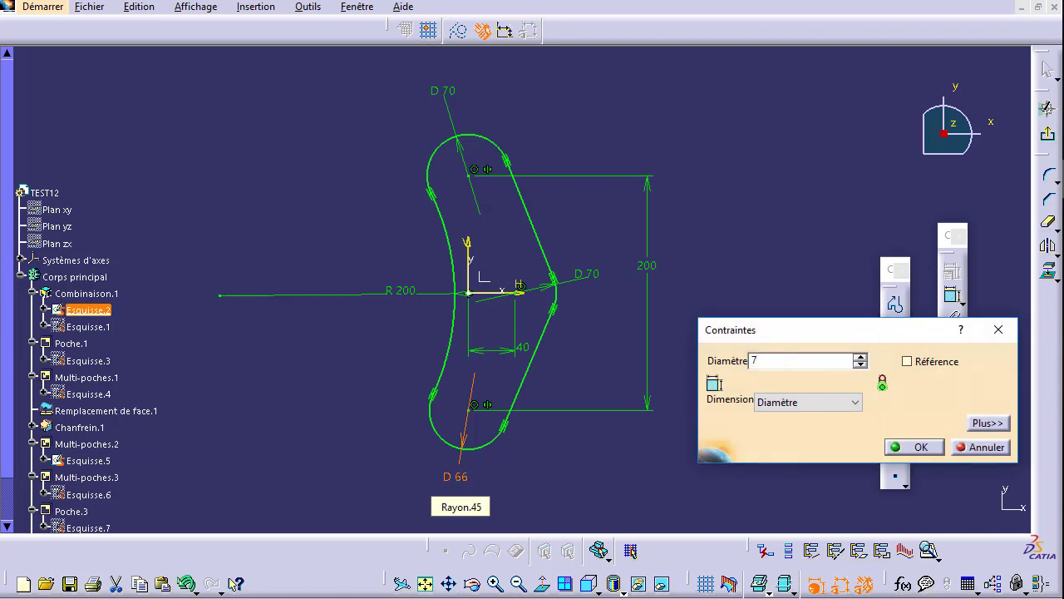
pyautogui.write('7')
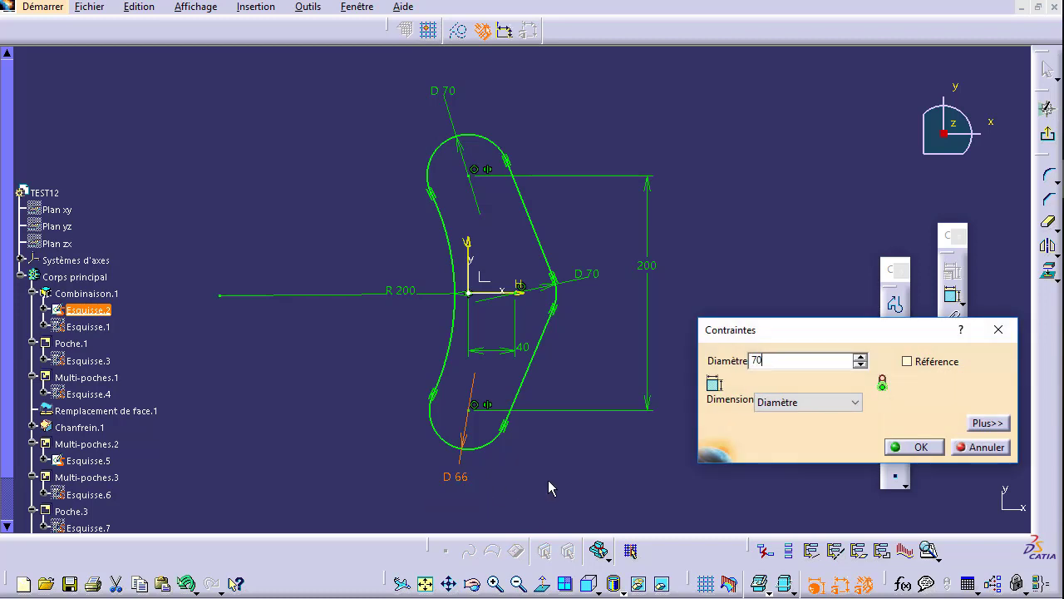
pyautogui.click(908, 448)
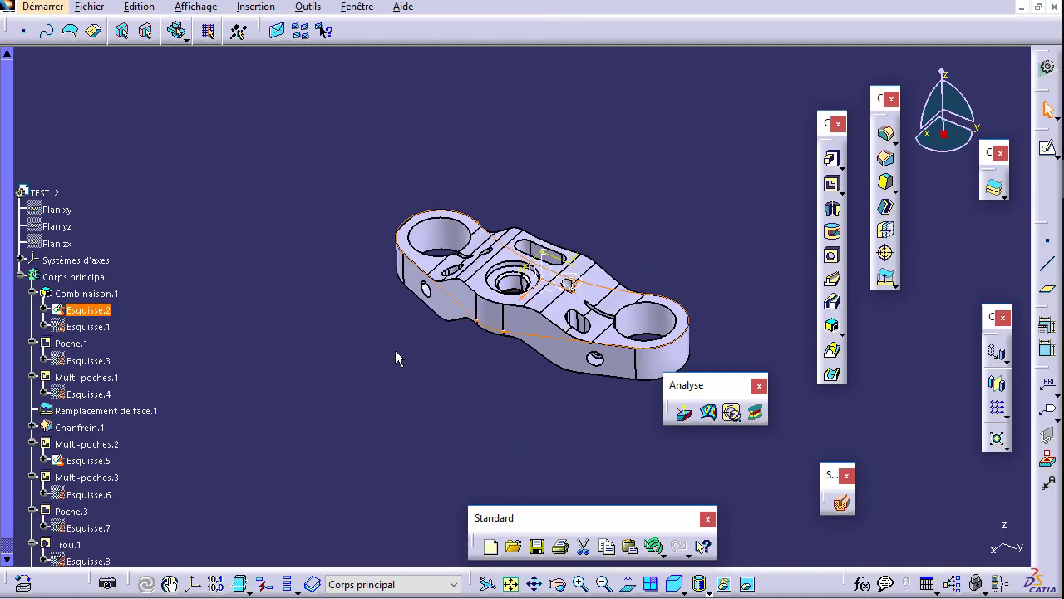
# Orbit to check the updated profile and reopen Esquisse.2 for editing.
pyautogui.moveTo(399, 349)
pyautogui.mouseDown(button='middle')
pyautogui.moveTo(508, 332)
pyautogui.moveTo(587, 340)
pyautogui.mouseUp(button='middle')
pyautogui.moveTo(225, 290)
pyautogui.mouseDown(button='middle')
pyautogui.moveTo(268, 302)
pyautogui.moveTo(88, 324)
pyautogui.mouseUp(button='middle')
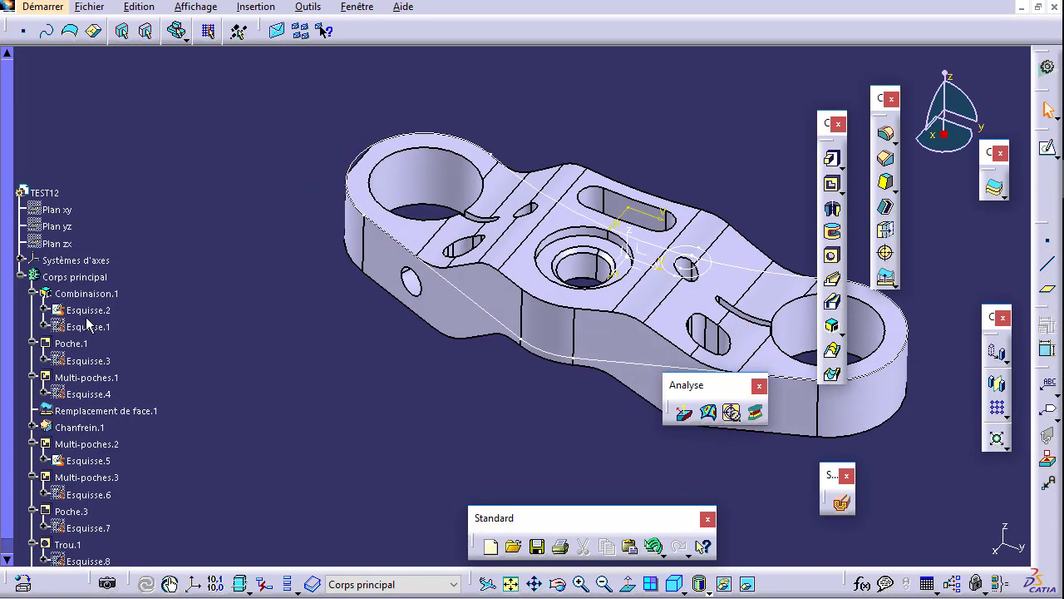
pyautogui.click(86, 310)
pyautogui.doubleClick(86, 310)
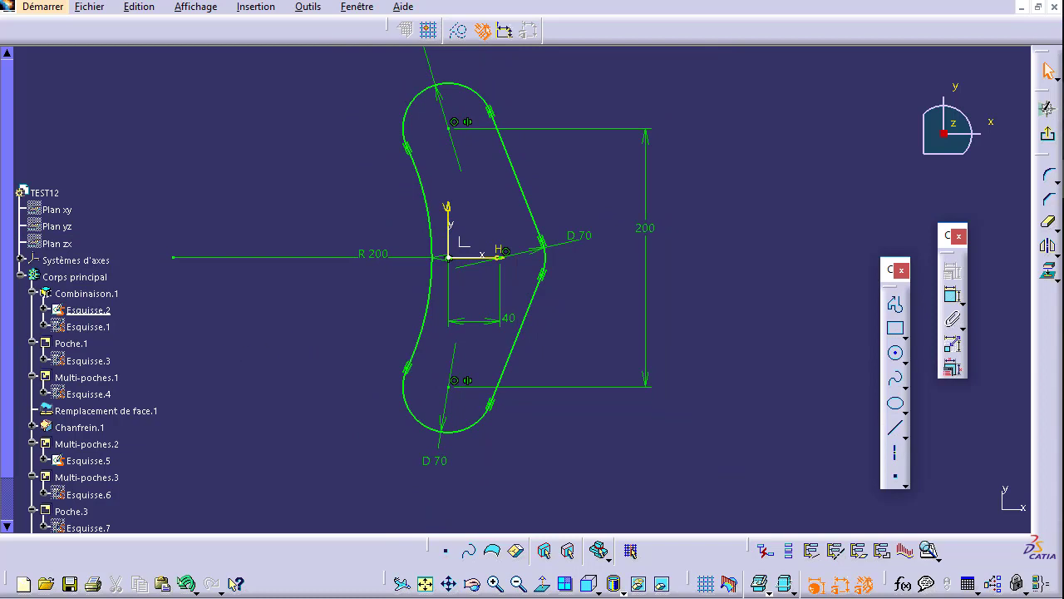
# In Esquisse.1, replace the 268 overall length with a 133 left-half dimension, deleting both 268s.
pyautogui.doubleClick(73, 309)
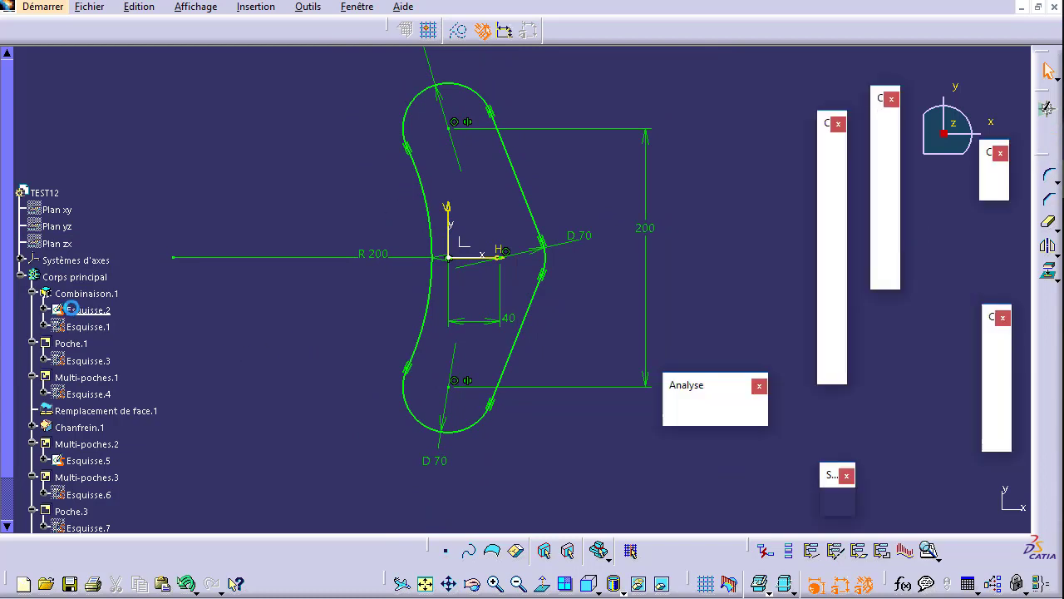
pyautogui.click(93, 325)
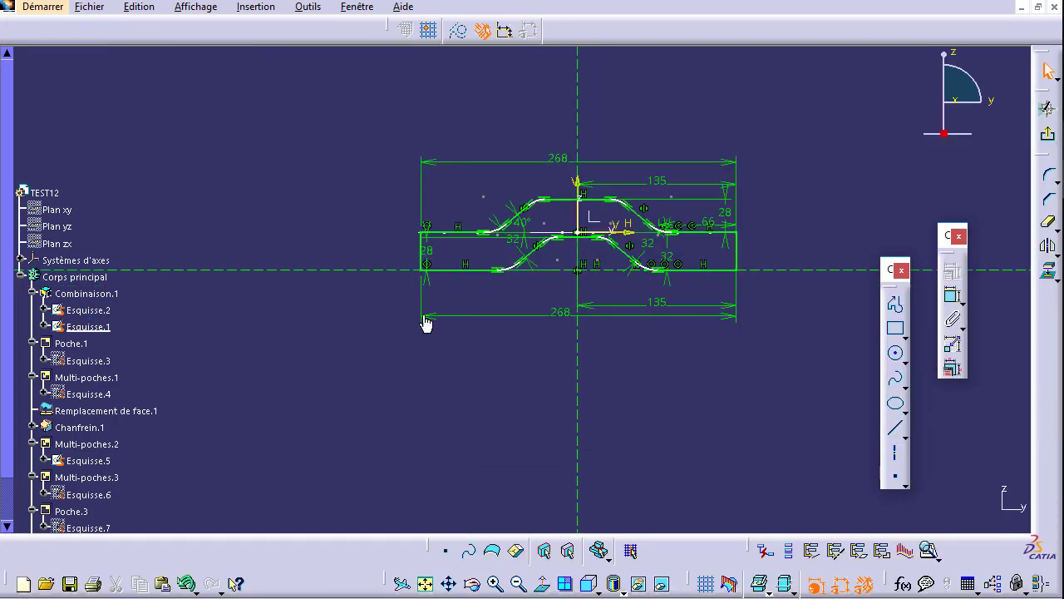
pyautogui.moveTo(397, 336); pyautogui.dragTo(452, 360, button='middle')
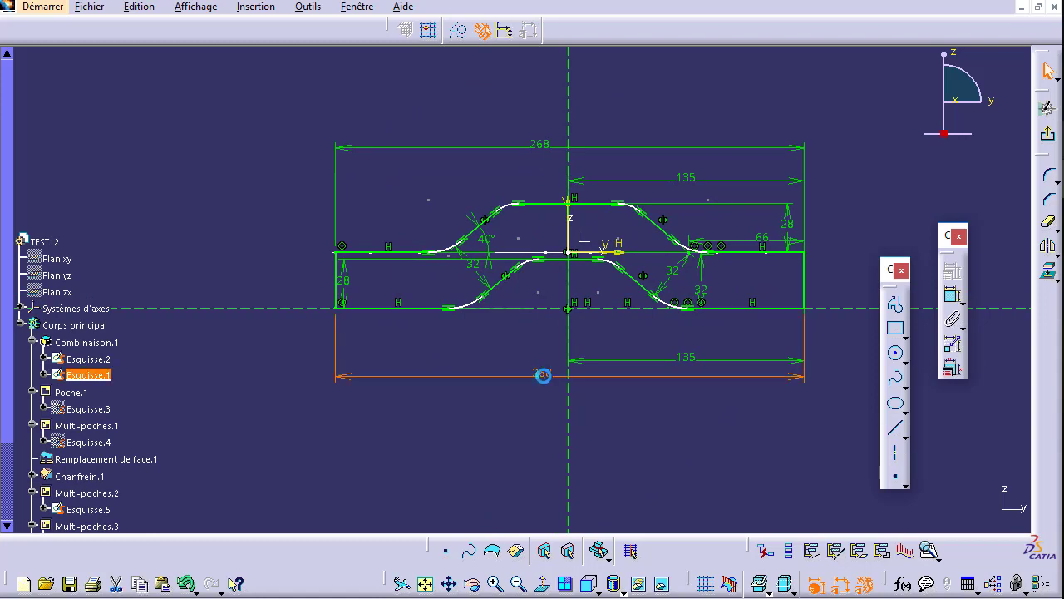
pyautogui.click(542, 375)
pyautogui.press('Delete')
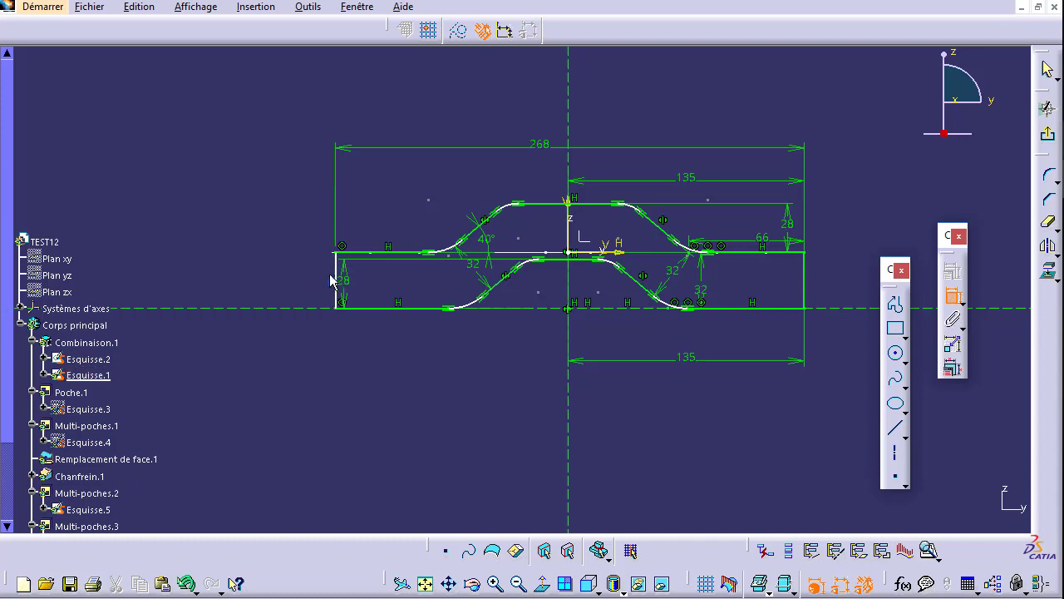
pyautogui.moveTo(569, 172); pyautogui.dragTo(571, 168)
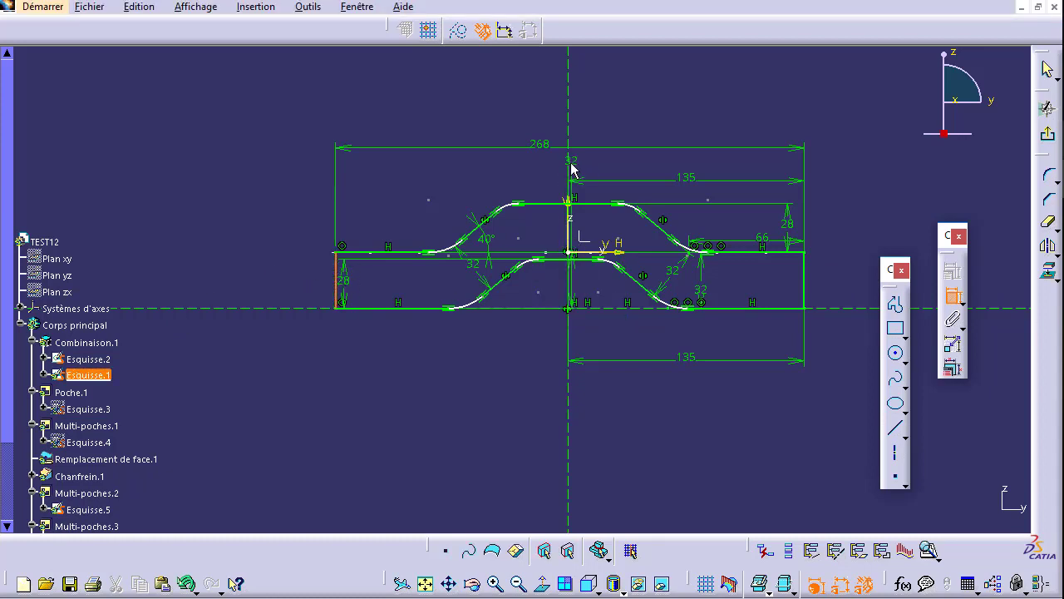
pyautogui.click(491, 366)
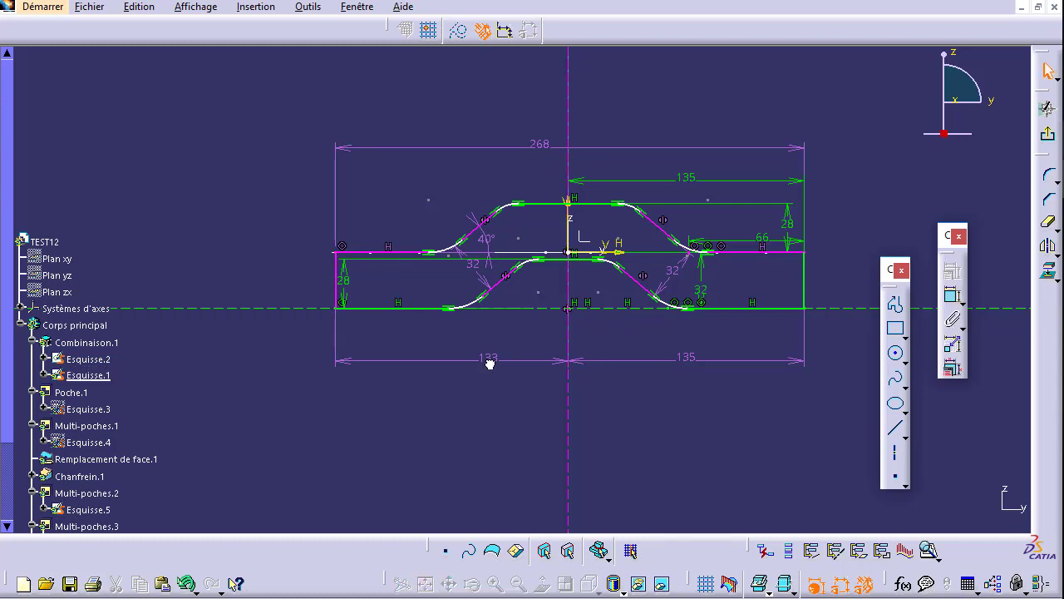
pyautogui.click(538, 143)
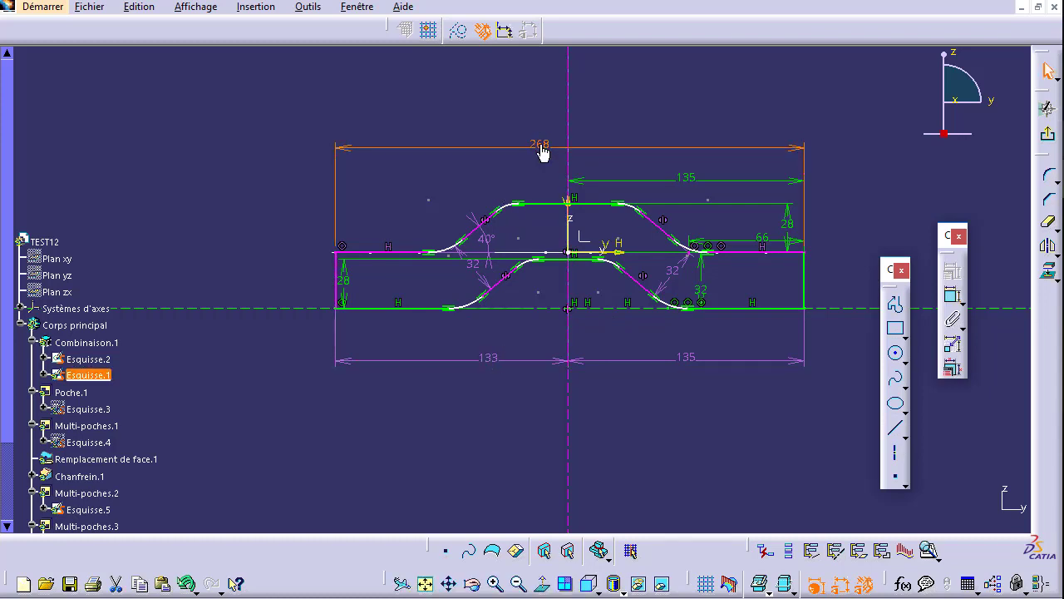
pyautogui.press('Delete')
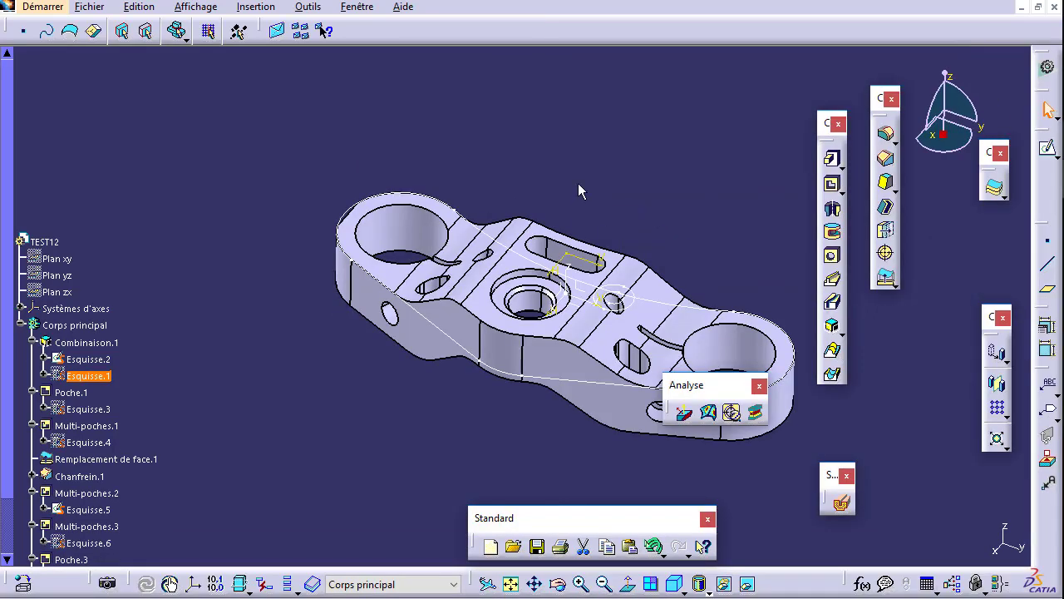
# Show the hidden sketch Esquisse.1 on the part and inspect it.
pyautogui.moveTo(579, 191); pyautogui.dragTo(590, 296, button='middle')
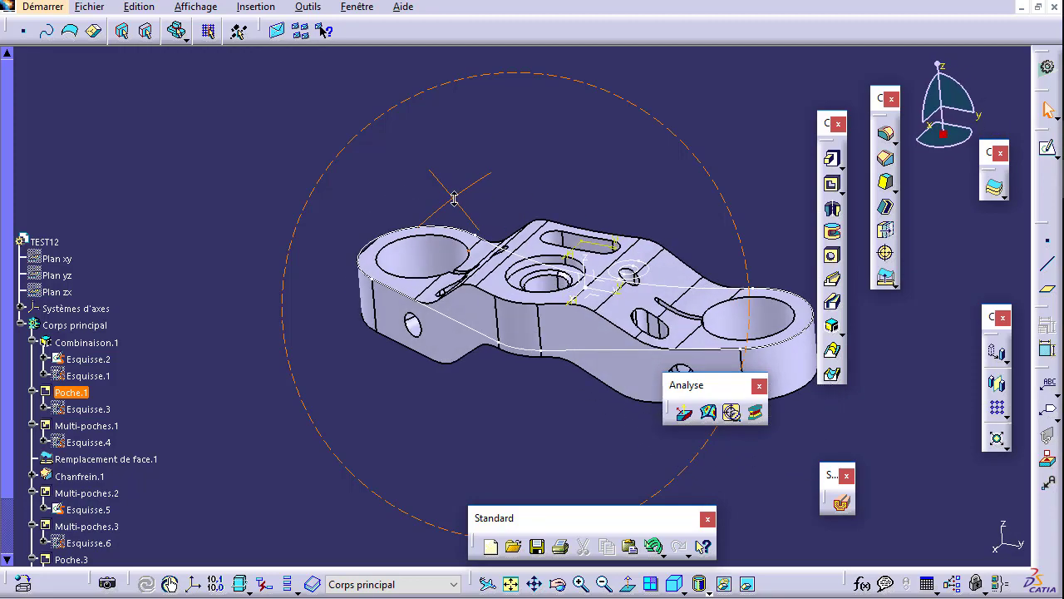
pyautogui.moveTo(559, 258)
pyautogui.mouseDown(button='middle')
pyautogui.moveTo(502, 285)
pyautogui.moveTo(411, 200)
pyautogui.mouseUp(button='middle')
pyautogui.click(402, 193)
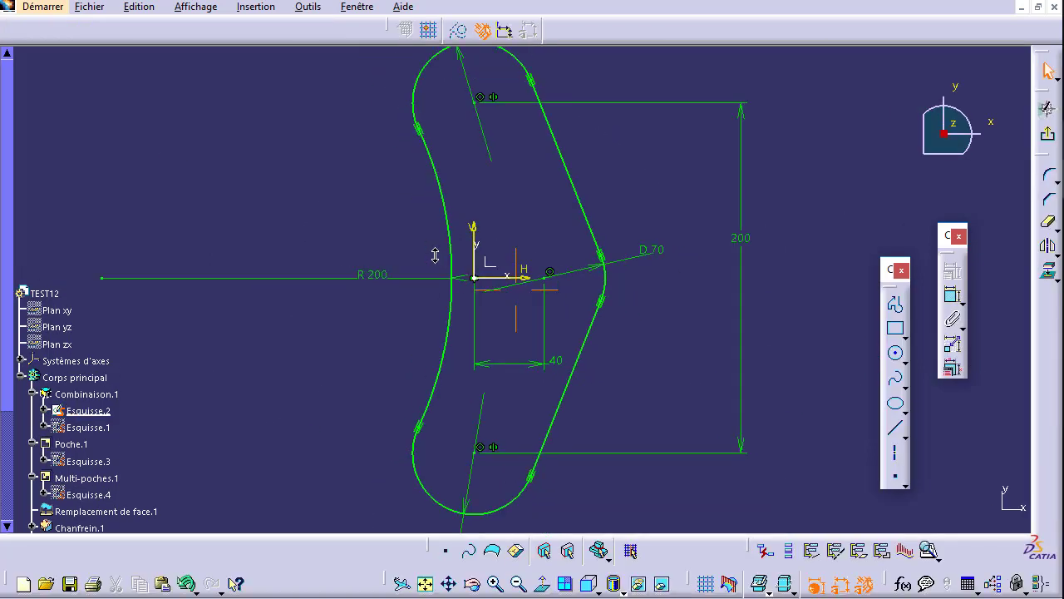
pyautogui.rightClick(97, 426)
pyautogui.click(195, 207)
pyautogui.keyDown('ctrl'); pyautogui.moveTo(387, 192); pyautogui.dragTo(401, 268, button='middle'); pyautogui.keyUp('ctrl')
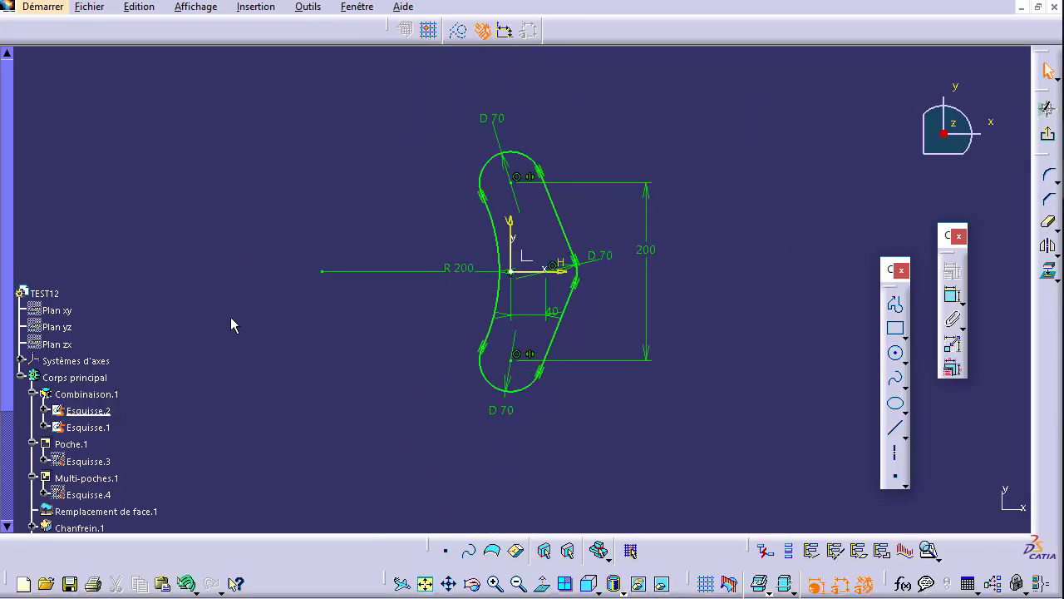
pyautogui.click(1050, 139)
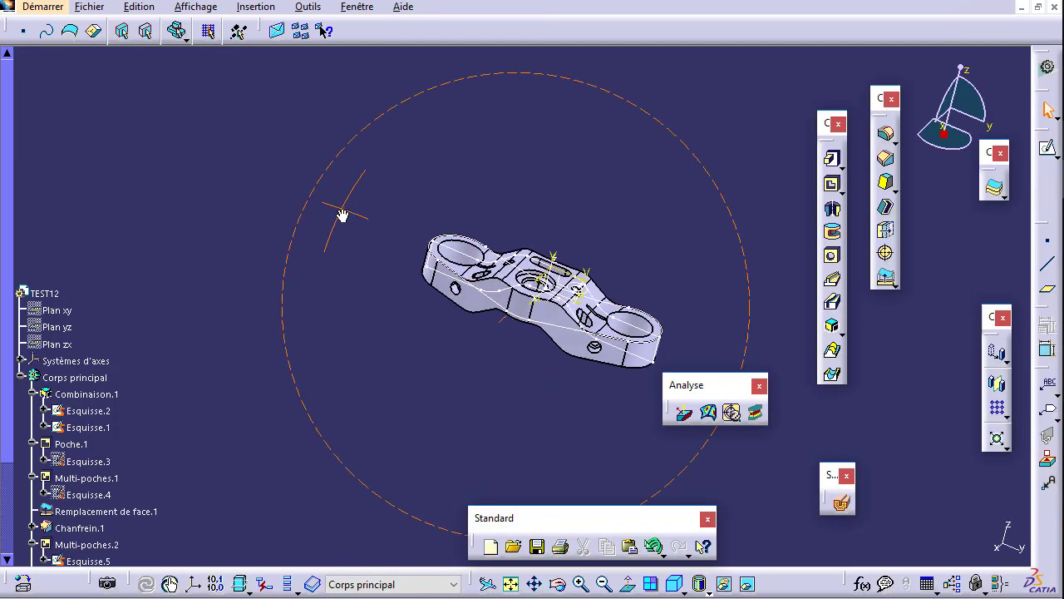
pyautogui.moveTo(334, 258)
pyautogui.mouseDown(button='middle')
pyautogui.moveTo(396, 157)
pyautogui.moveTo(566, 328)
pyautogui.moveTo(280, 286)
pyautogui.mouseUp(button='middle')
# Edit Esquisse.1's 133 length to 135 and exit the Sketcher to rebuild the bracket.
pyautogui.doubleClick(336, 249)
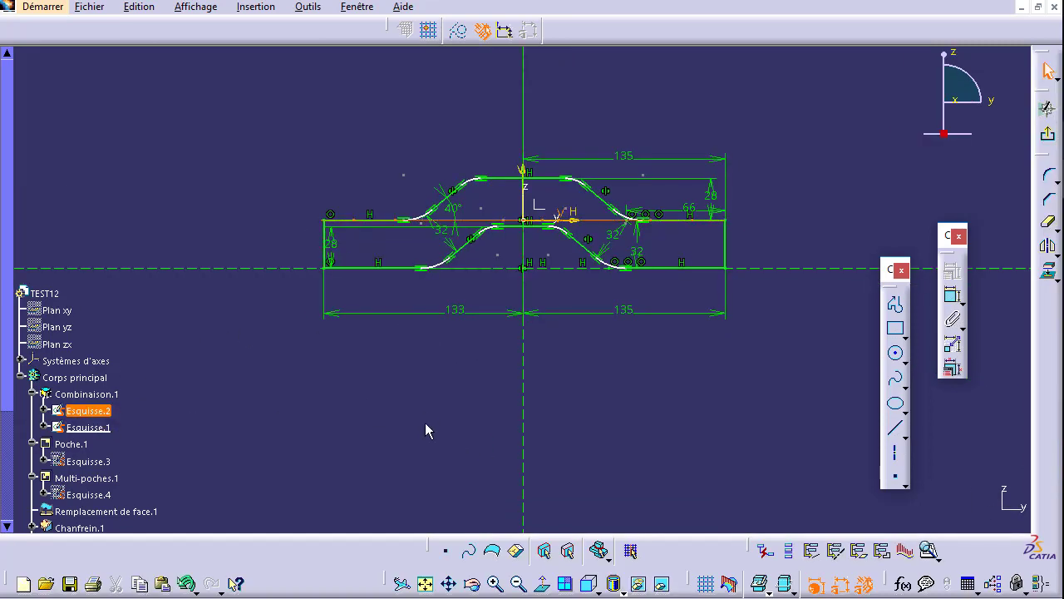
pyautogui.moveTo(434, 321)
pyautogui.mouseDown(button='middle')
pyautogui.moveTo(504, 367)
pyautogui.moveTo(517, 335)
pyautogui.moveTo(454, 344)
pyautogui.moveTo(451, 385)
pyautogui.moveTo(408, 297)
pyautogui.moveTo(569, 260)
pyautogui.moveTo(554, 338)
pyautogui.moveTo(527, 261)
pyautogui.moveTo(523, 378)
pyautogui.moveTo(532, 305)
pyautogui.mouseUp(button='middle')
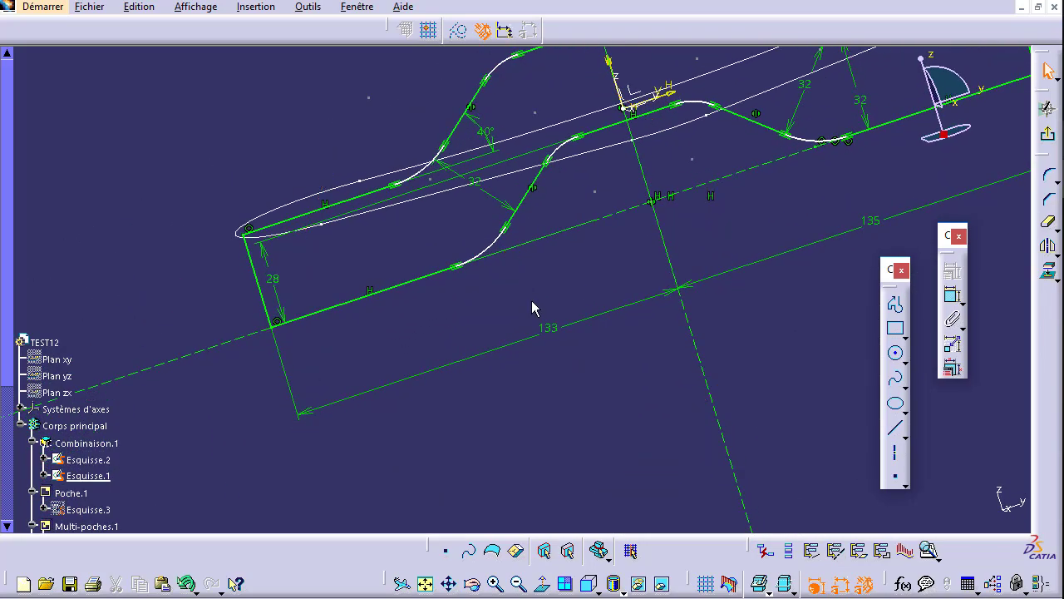
pyautogui.doubleClick(550, 326)
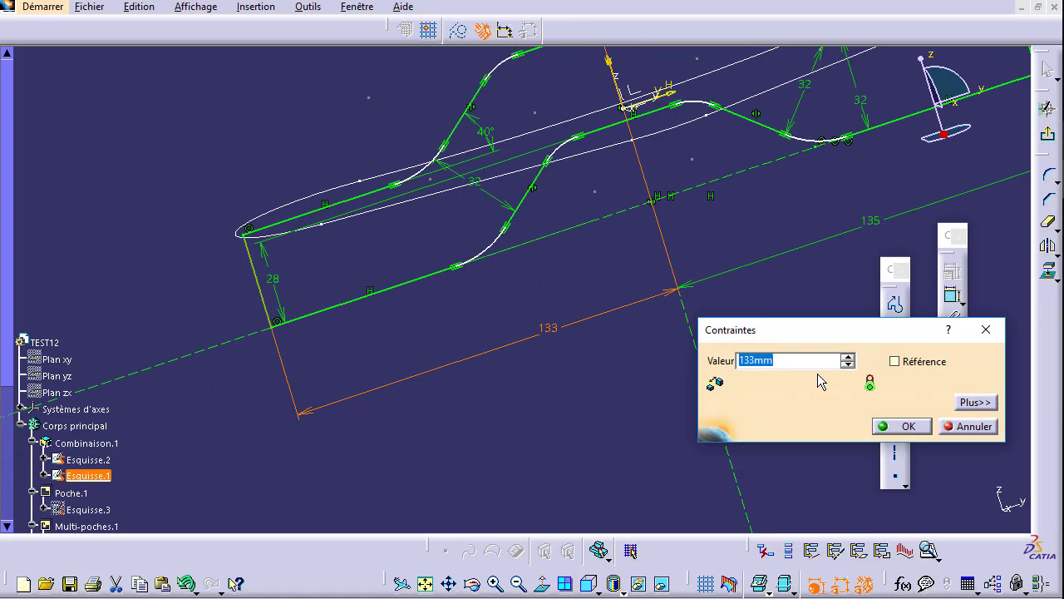
pyautogui.write('135')
pyautogui.press('Return')
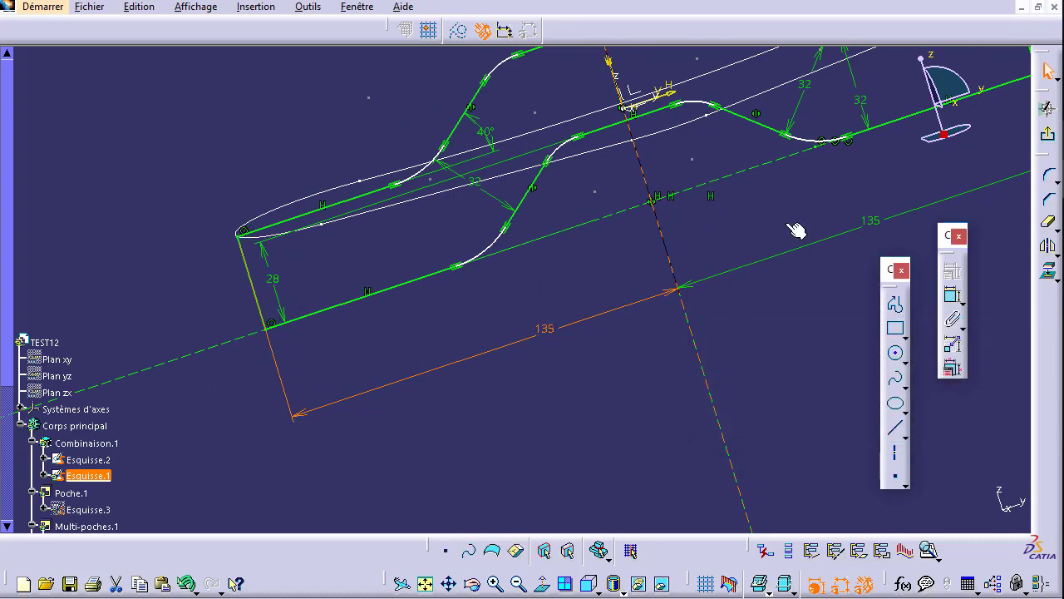
pyautogui.click(1048, 108)
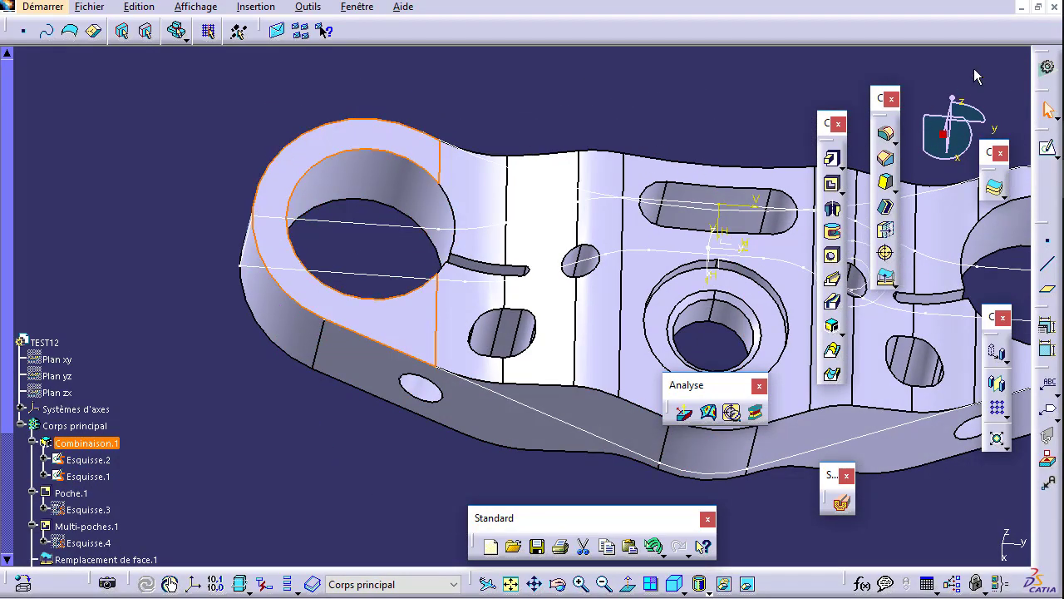
# Start a new sketch on the flat end face containing the bracket's large hole.
pyautogui.moveTo(672, 255)
pyautogui.mouseDown(button='middle')
pyautogui.moveTo(445, 171)
pyautogui.moveTo(444, 111)
pyautogui.mouseUp(button='middle')
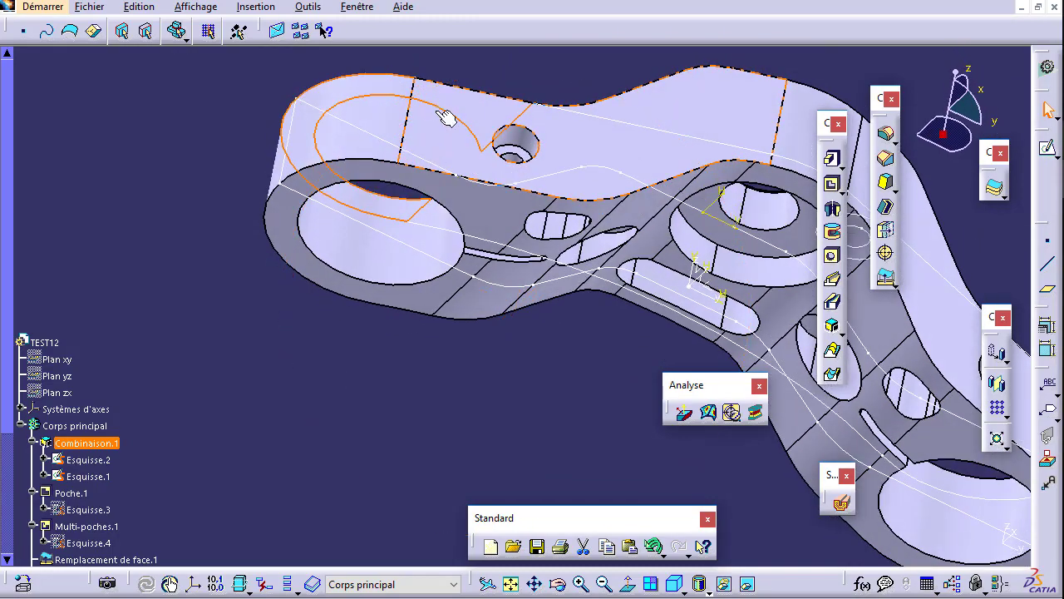
pyautogui.click(515, 420)
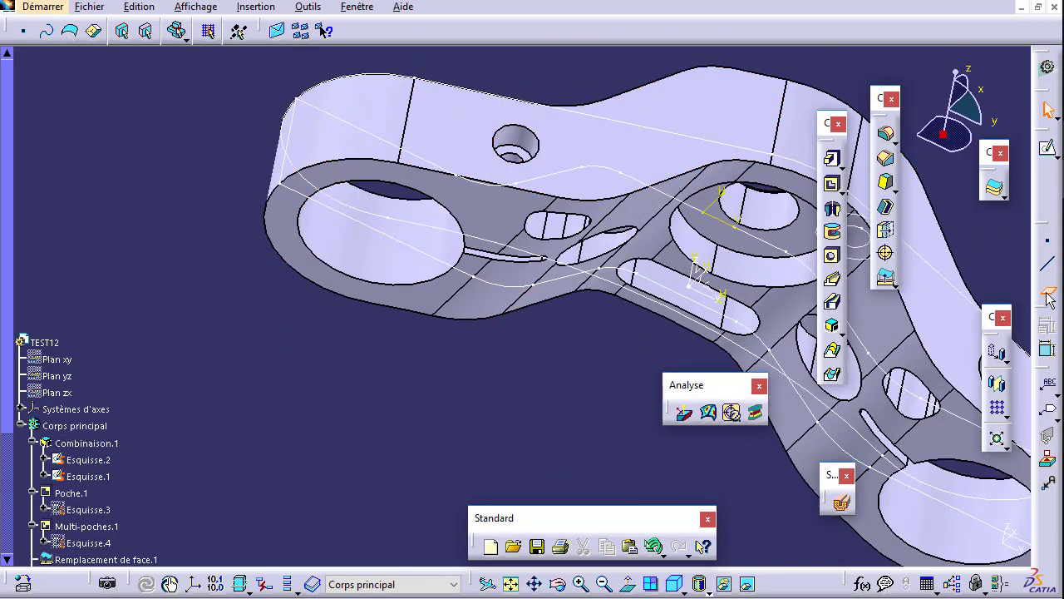
pyautogui.click(93, 31)
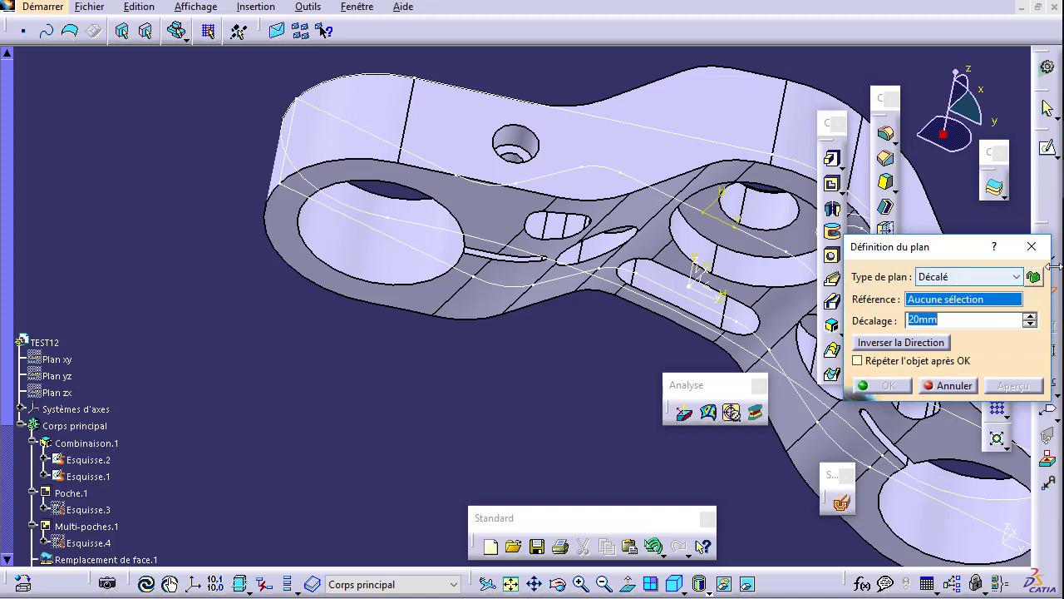
pyautogui.press('Escape')
pyautogui.moveTo(478, 202); pyautogui.dragTo(402, 195, button='middle')
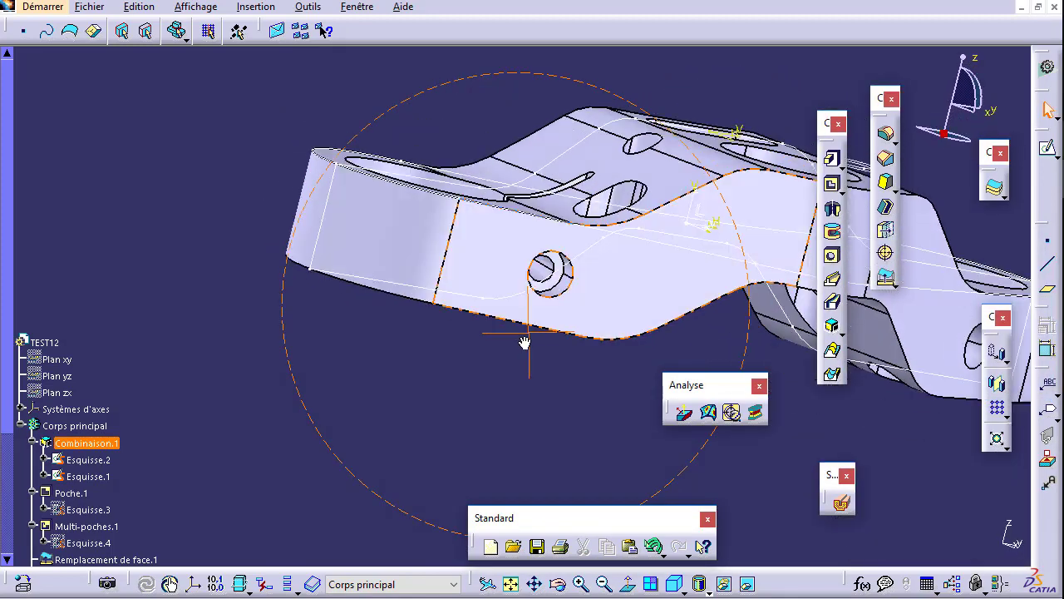
pyautogui.click(314, 169)
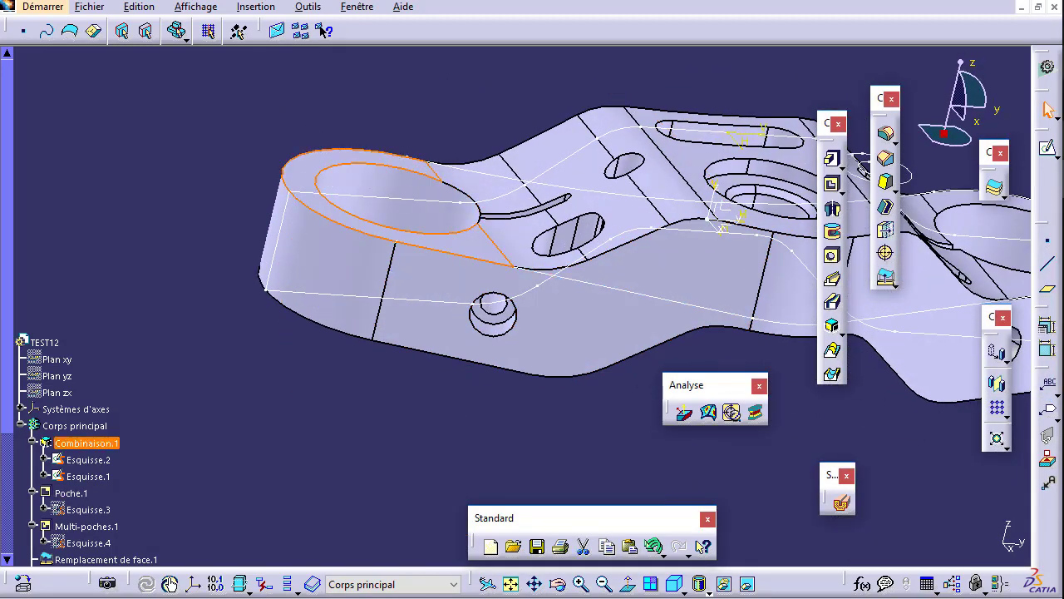
pyautogui.click(1048, 112)
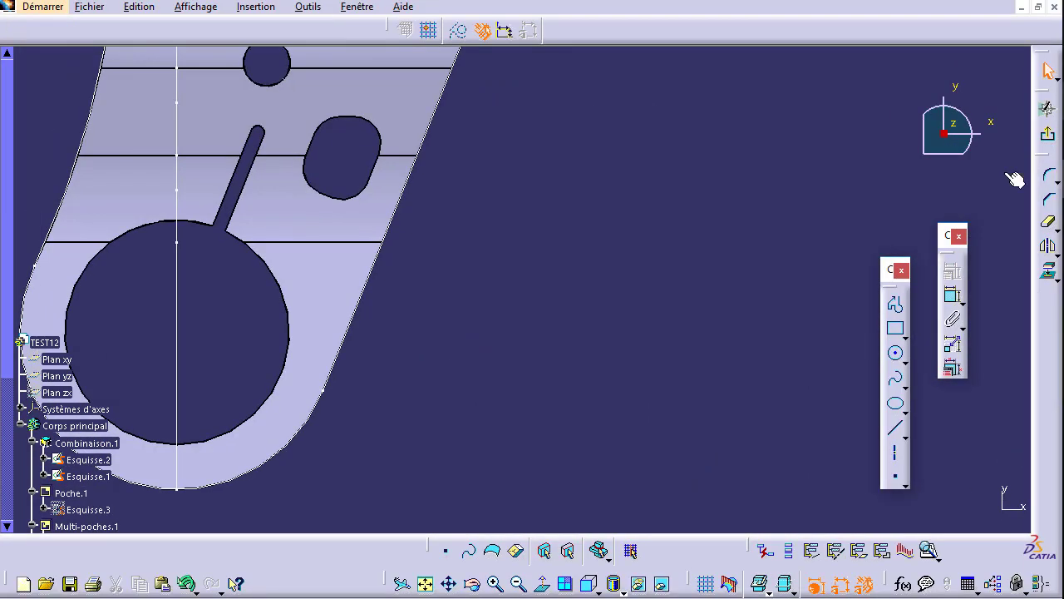
# Draw a circle around the large hole and dimension its diameter to 66.
pyautogui.moveTo(616, 332); pyautogui.dragTo(840, 255, button='middle')
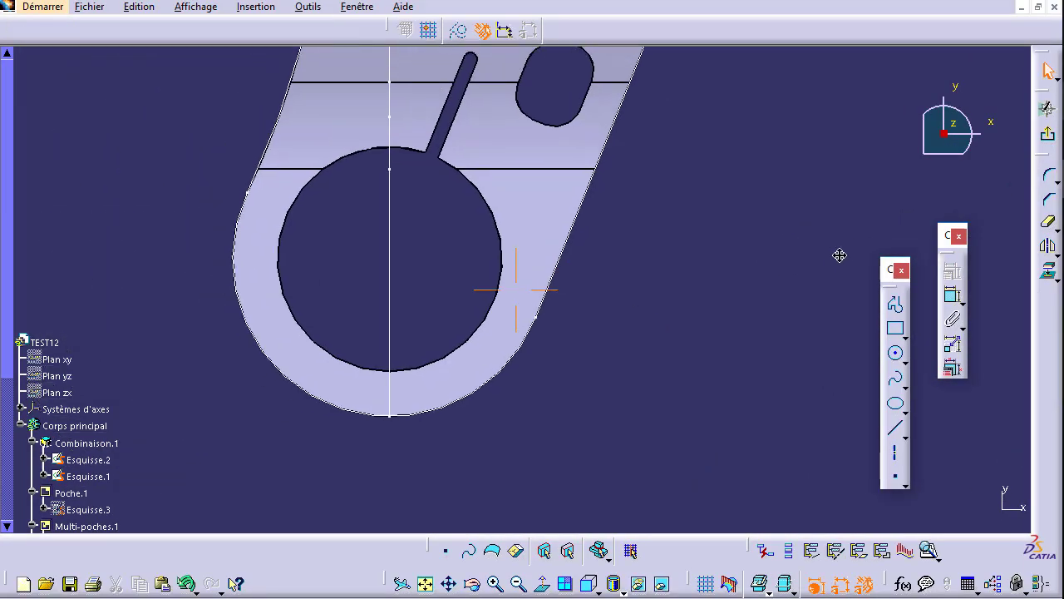
pyautogui.click(895, 353)
pyautogui.click(411, 268)
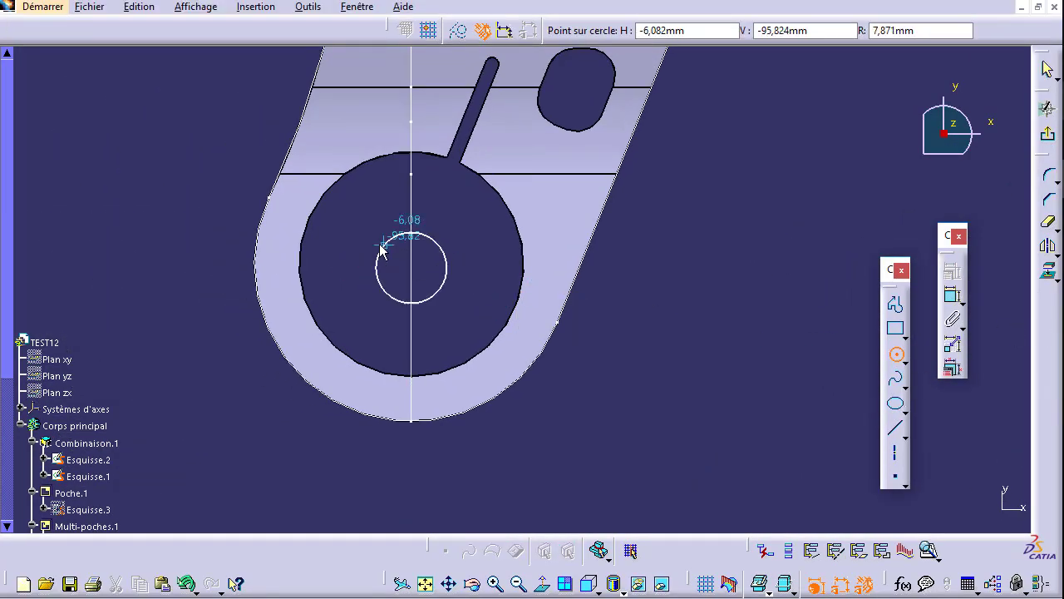
pyautogui.click(279, 234)
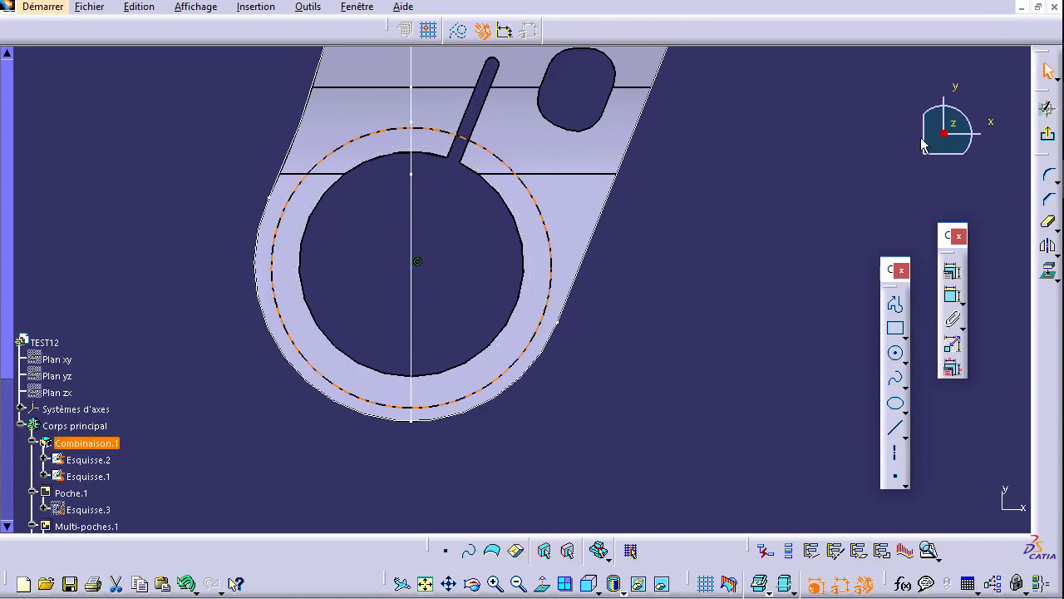
pyautogui.click(952, 295)
pyautogui.click(683, 324)
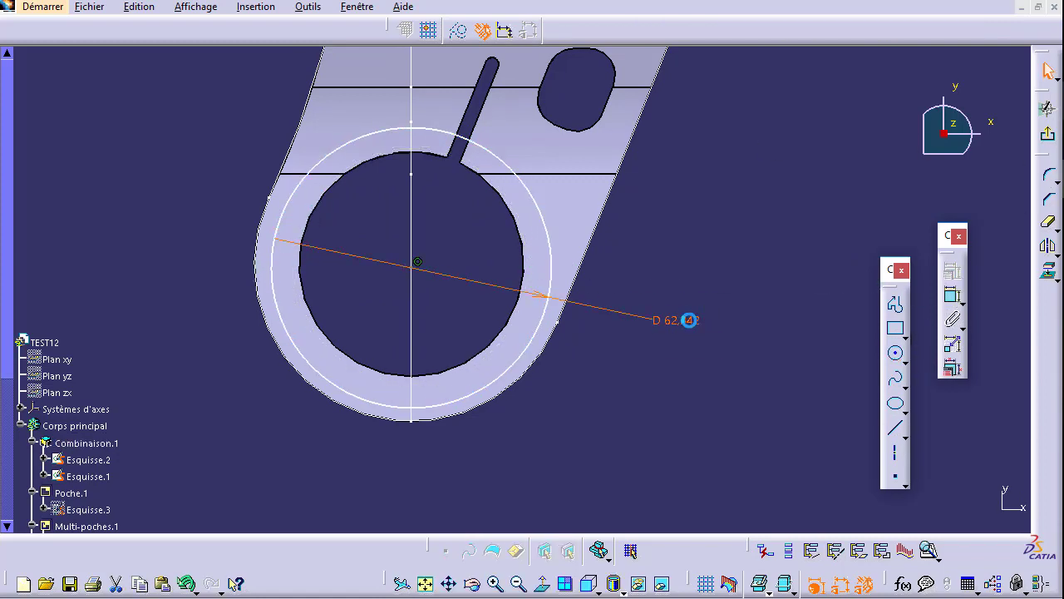
pyautogui.doubleClick(688, 320)
pyautogui.write('1')
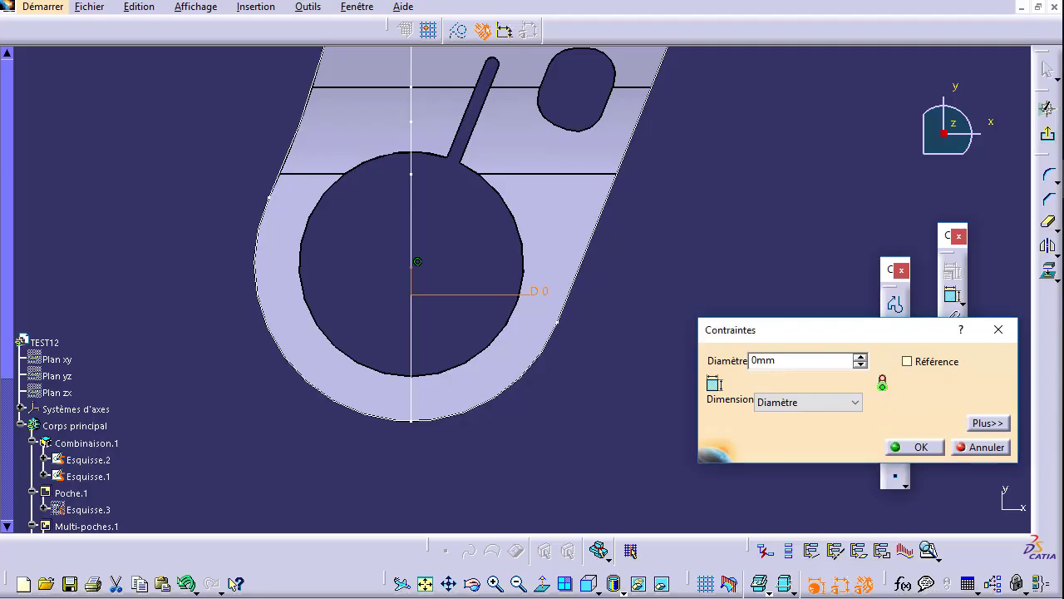
pyautogui.moveTo(817, 360); pyautogui.dragTo(728, 363)
pyautogui.write('66')
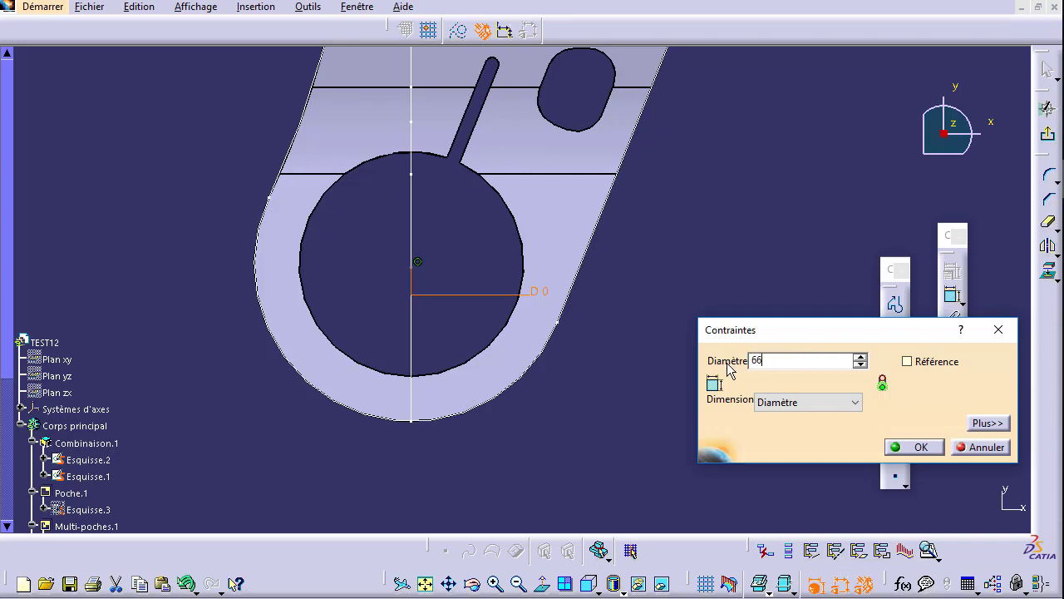
pyautogui.press('Return')
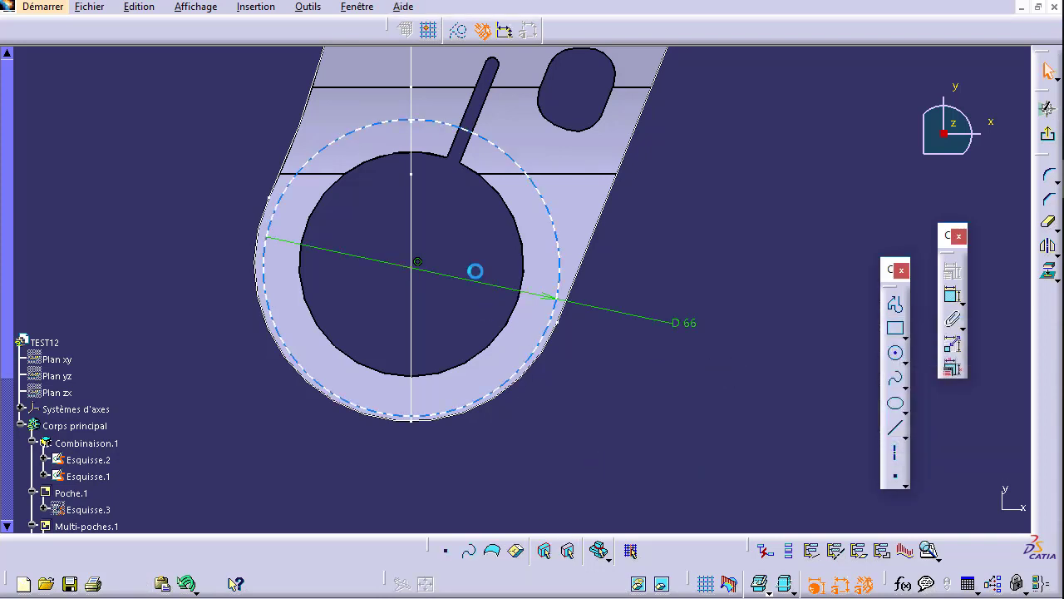
# Make the 66 circle concentric with the large hole's edge.
pyautogui.click(557, 241)
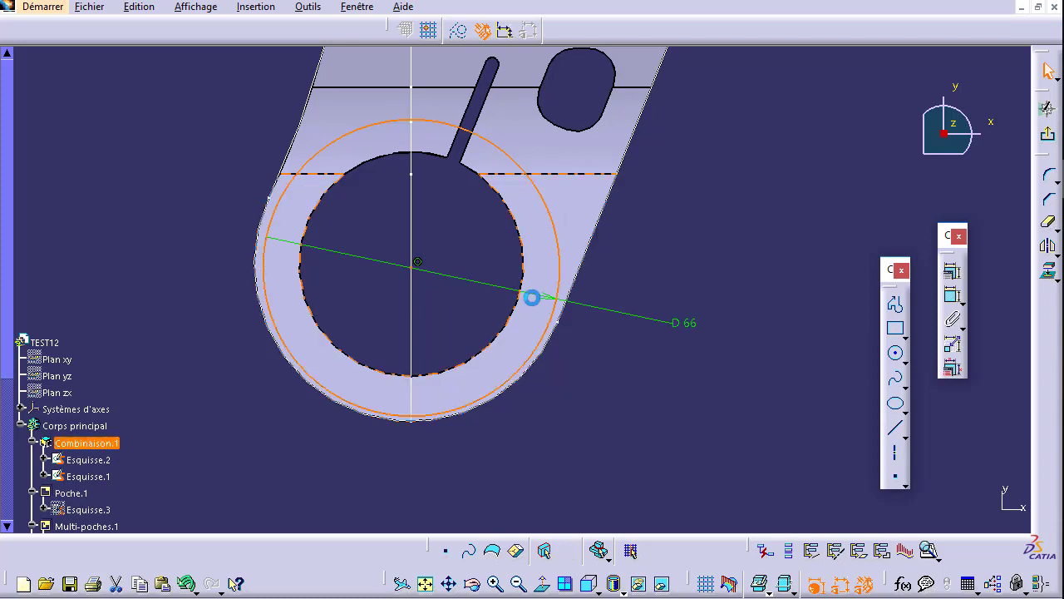
pyautogui.keyDown('ctrl'); pyautogui.click(538, 368); pyautogui.keyUp('ctrl')
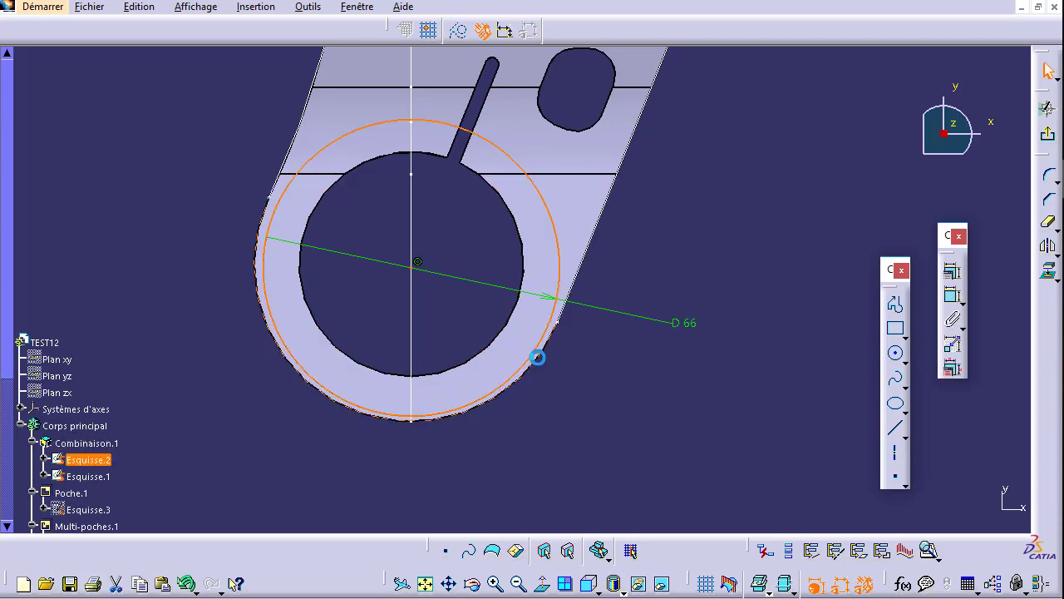
pyautogui.click(953, 274)
pyautogui.click(931, 239)
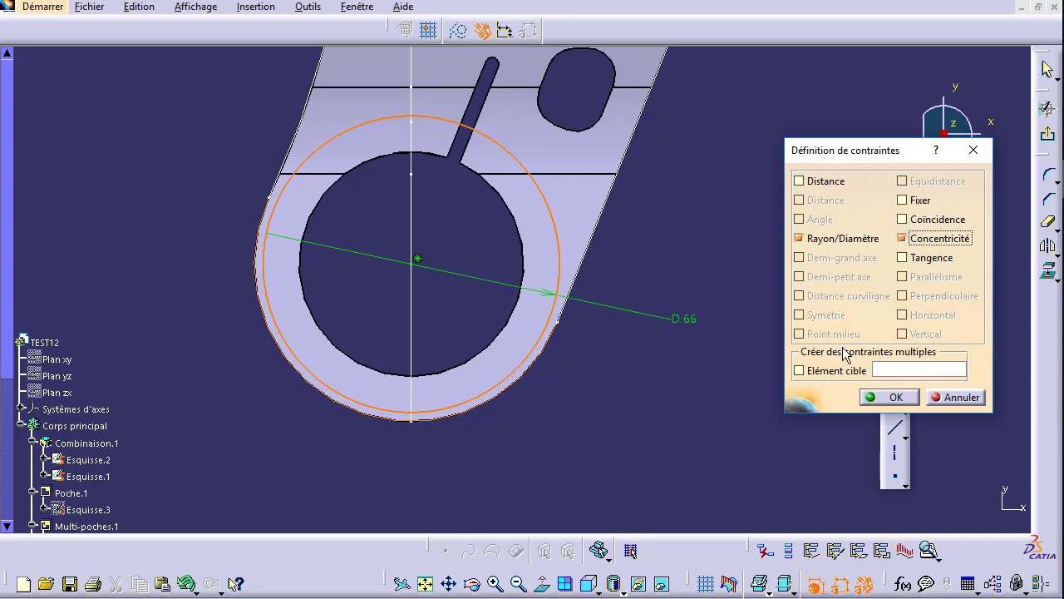
pyautogui.click(891, 398)
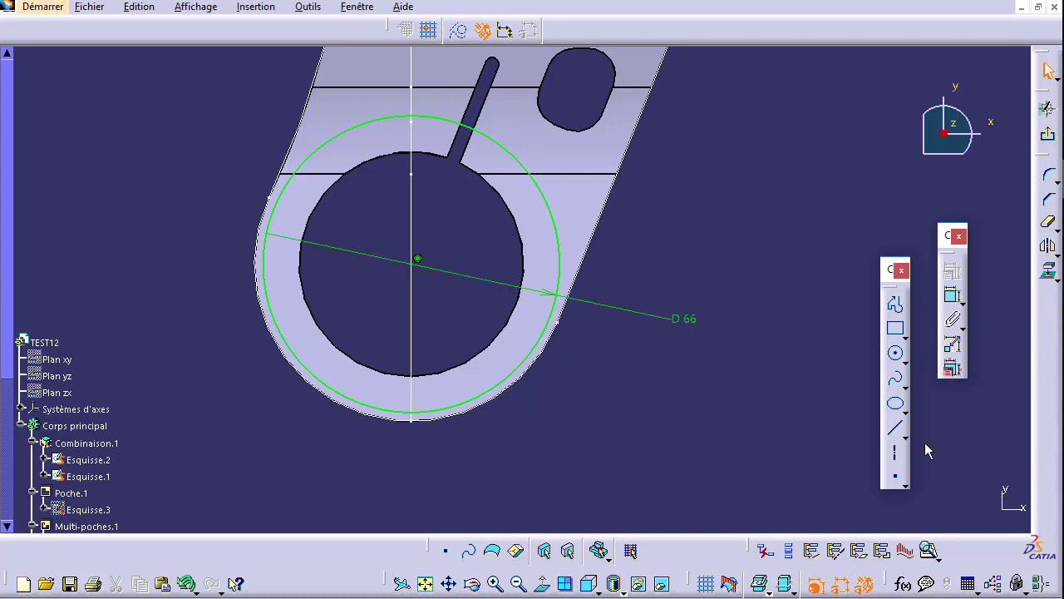
# Draw a line through the hole centre extending beyond the part edge, rotating it slightly.
pyautogui.click(894, 426)
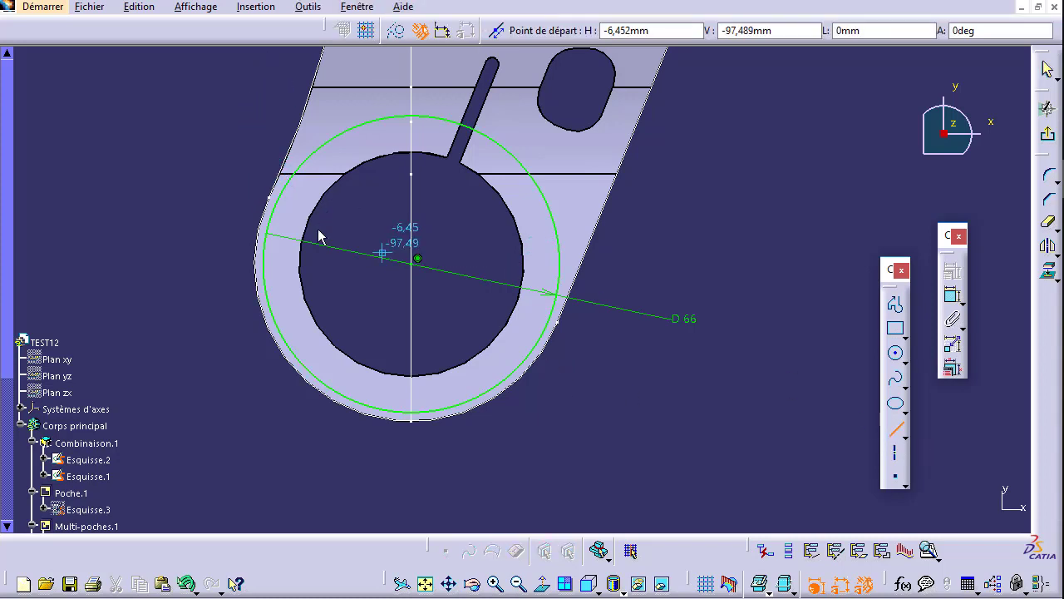
pyautogui.click(212, 160)
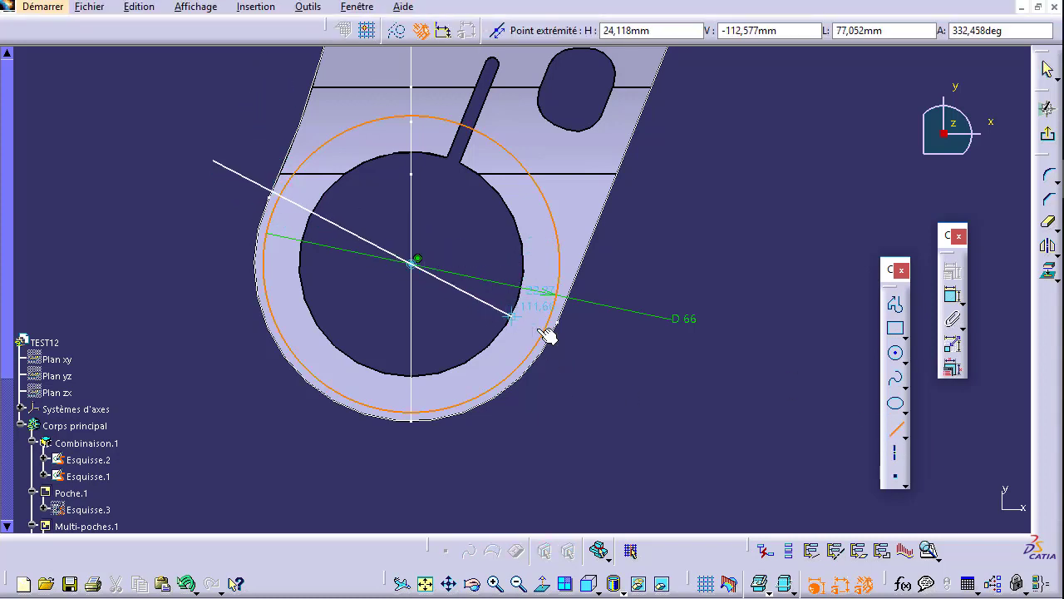
pyautogui.click(634, 380)
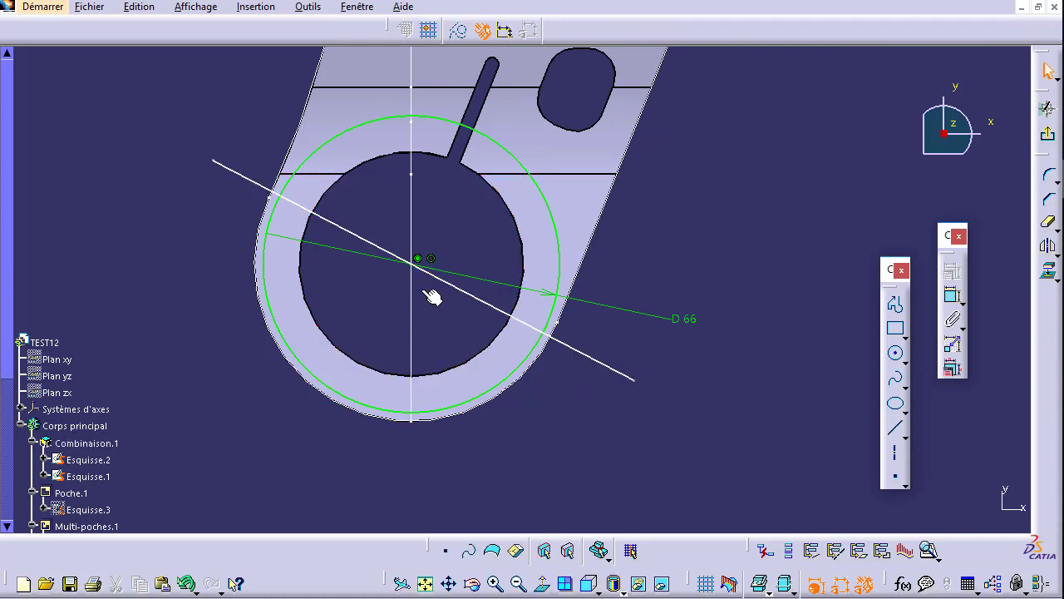
pyautogui.click(456, 284)
pyautogui.moveTo(450, 257); pyautogui.dragTo(442, 257)
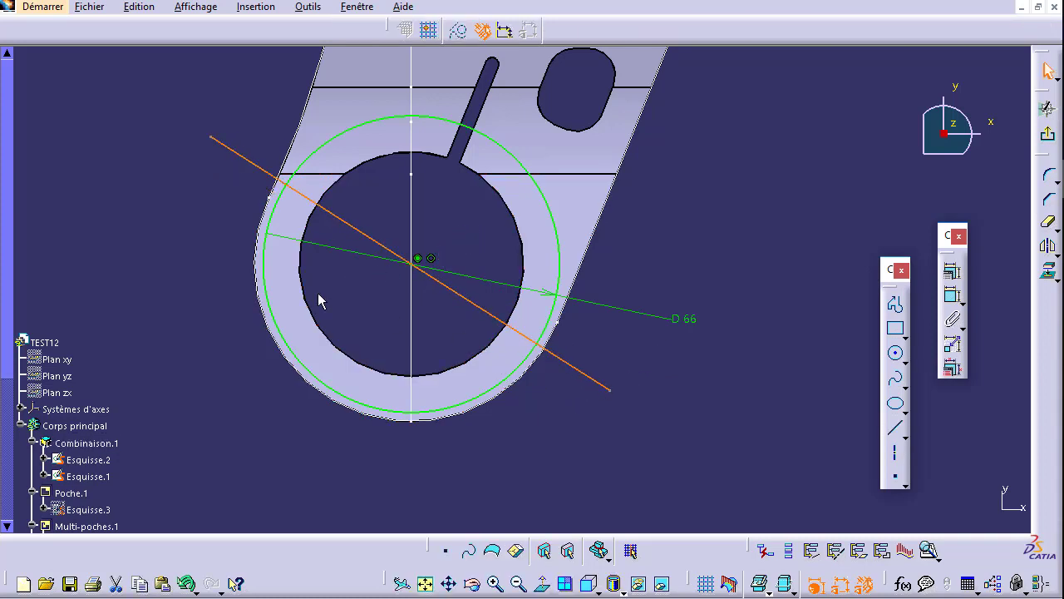
pyautogui.moveTo(197, 267); pyautogui.dragTo(503, 383, button='middle')
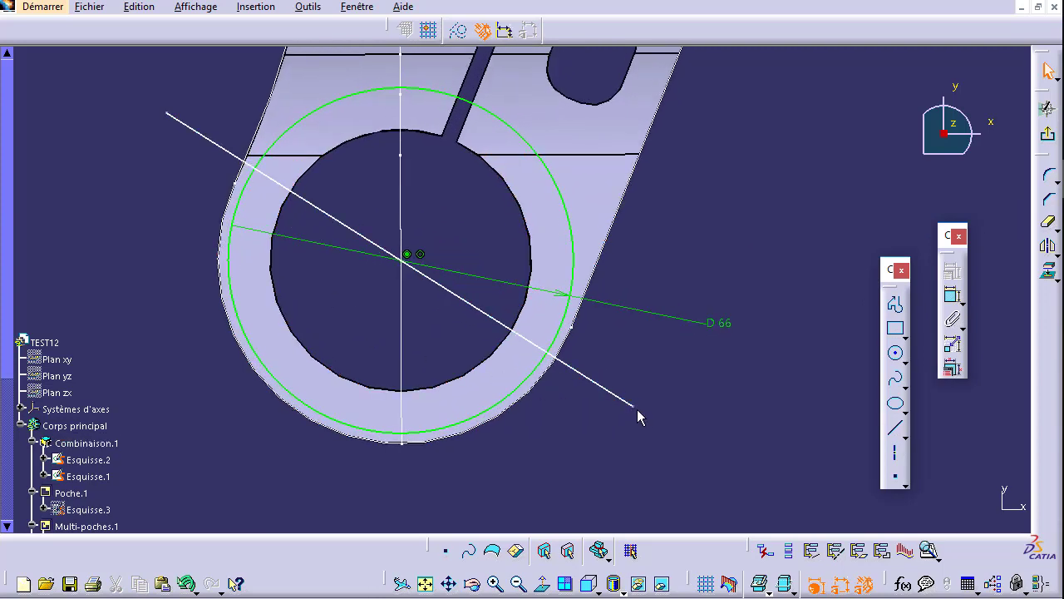
pyautogui.click(576, 336)
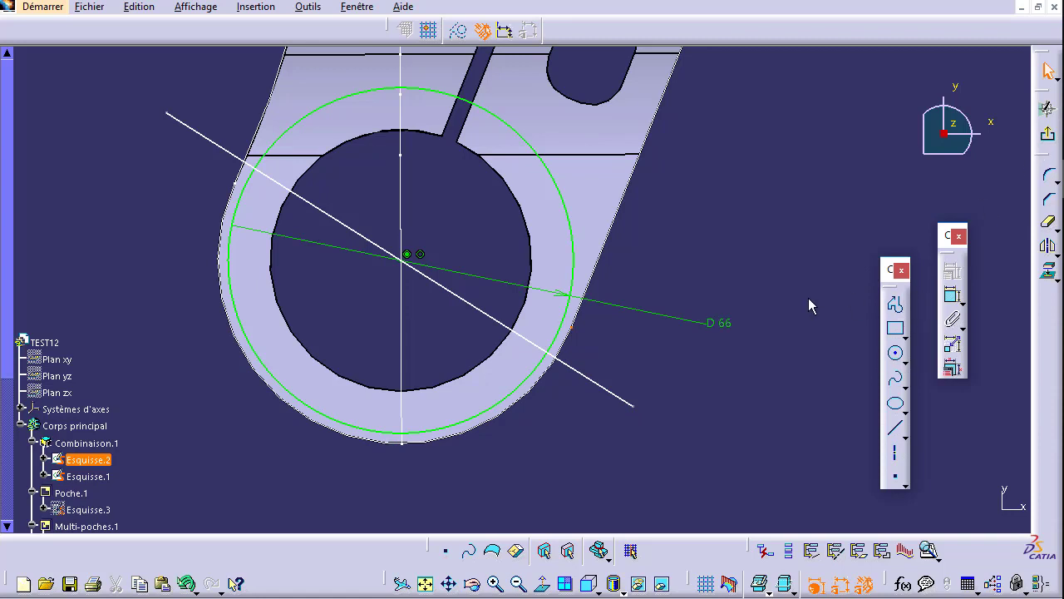
pyautogui.click(773, 378)
# Add an outer circle around the green circle, constrain it concentric, and extend the line toward it.
pyautogui.click(897, 353)
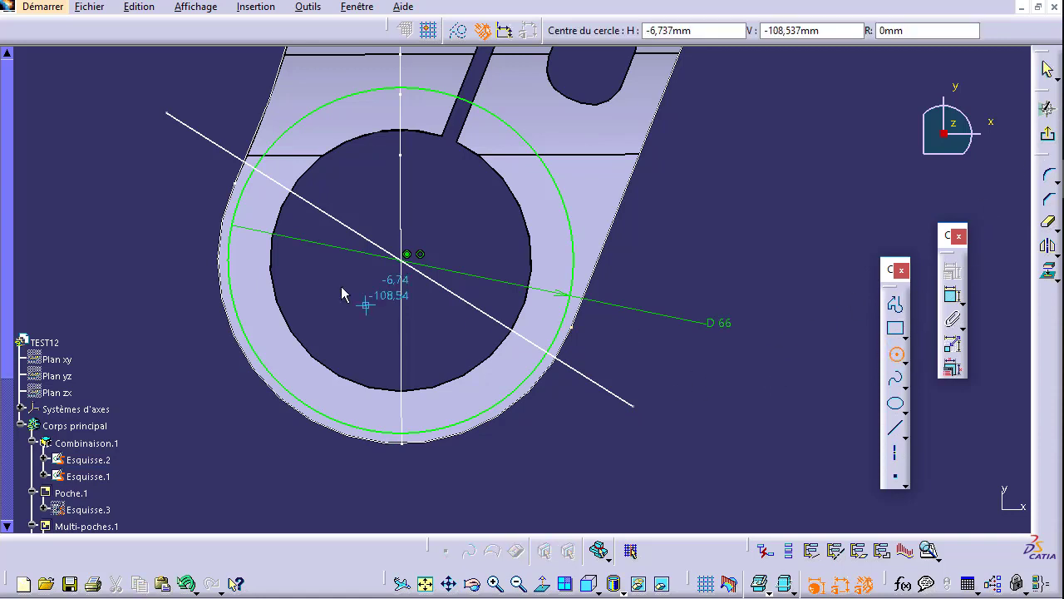
pyautogui.click(402, 259)
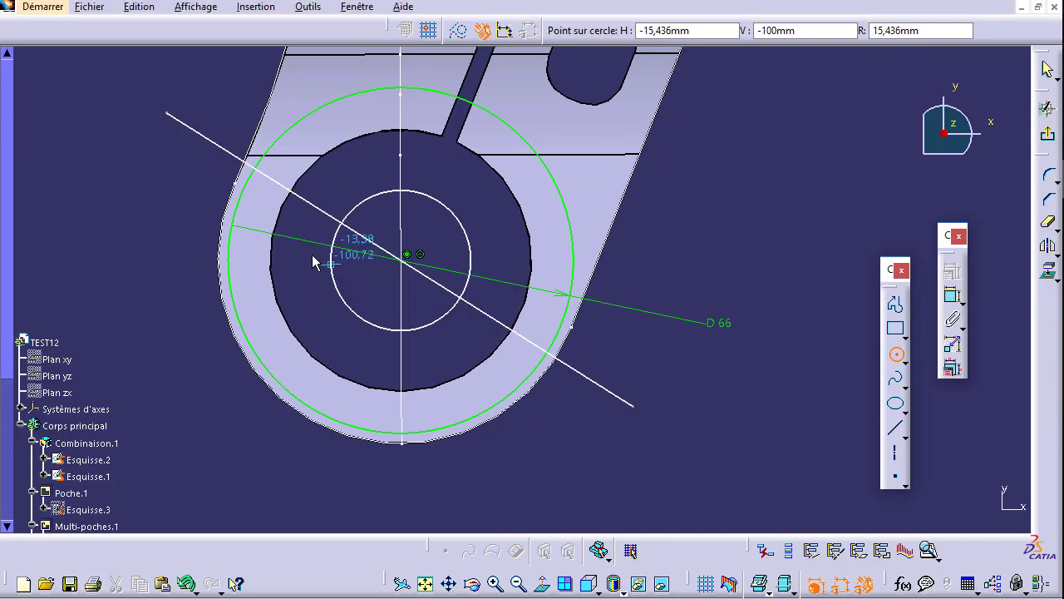
pyautogui.click(210, 243)
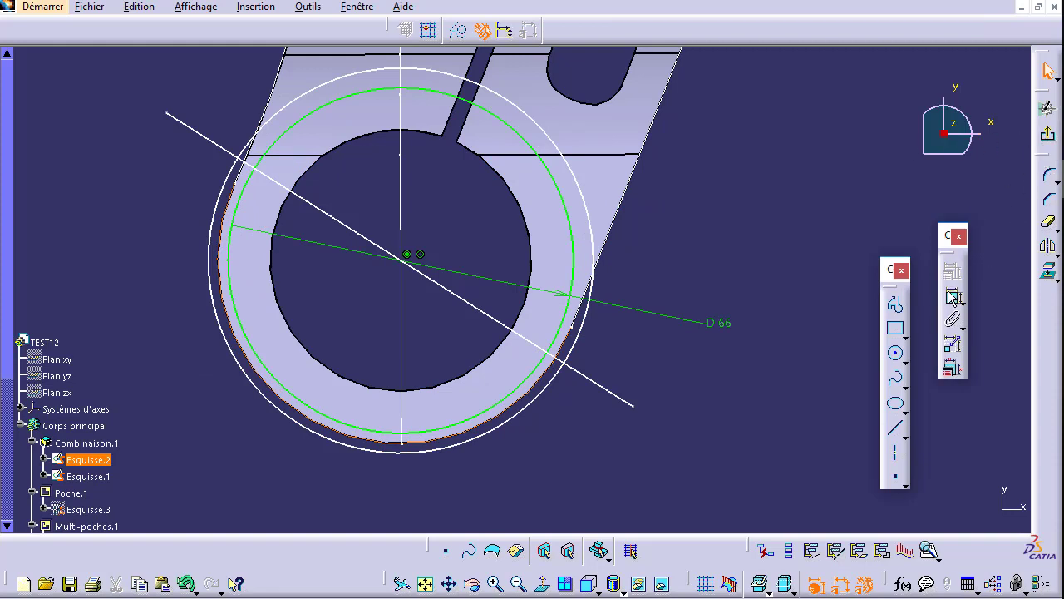
pyautogui.click(385, 474)
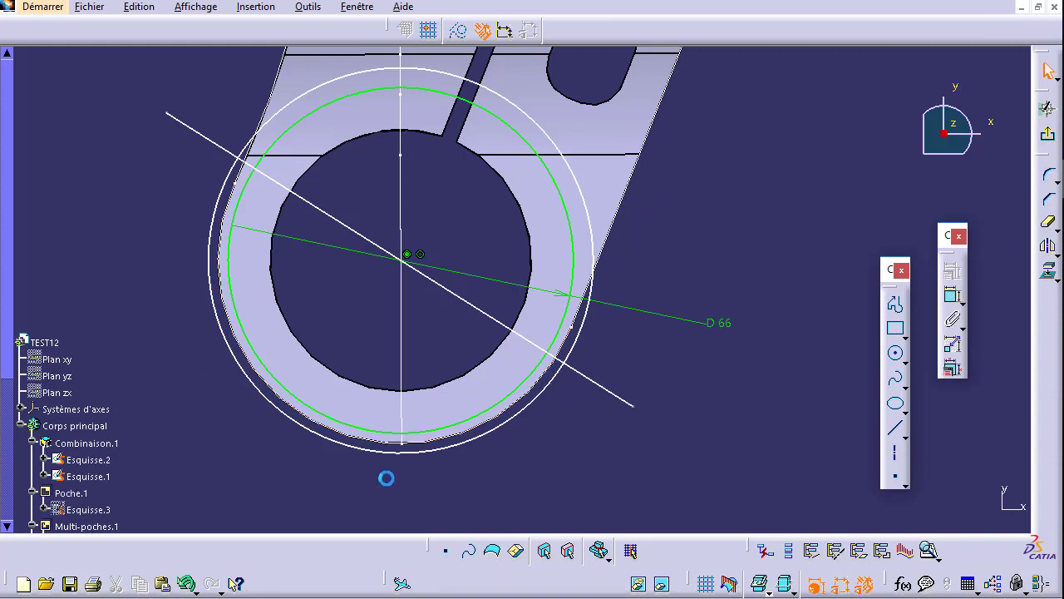
pyautogui.click(339, 444)
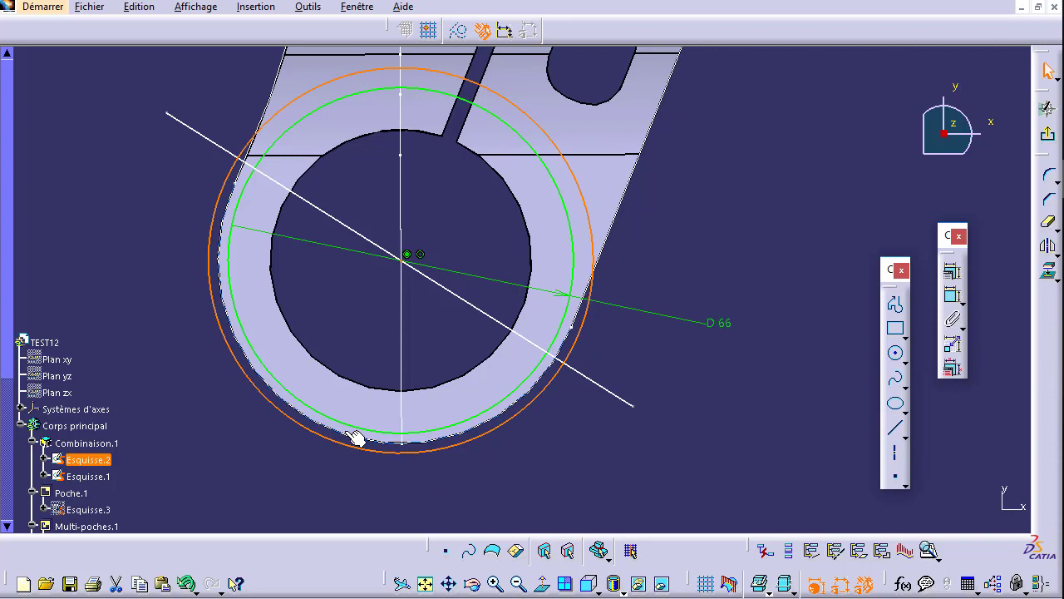
pyautogui.click(950, 273)
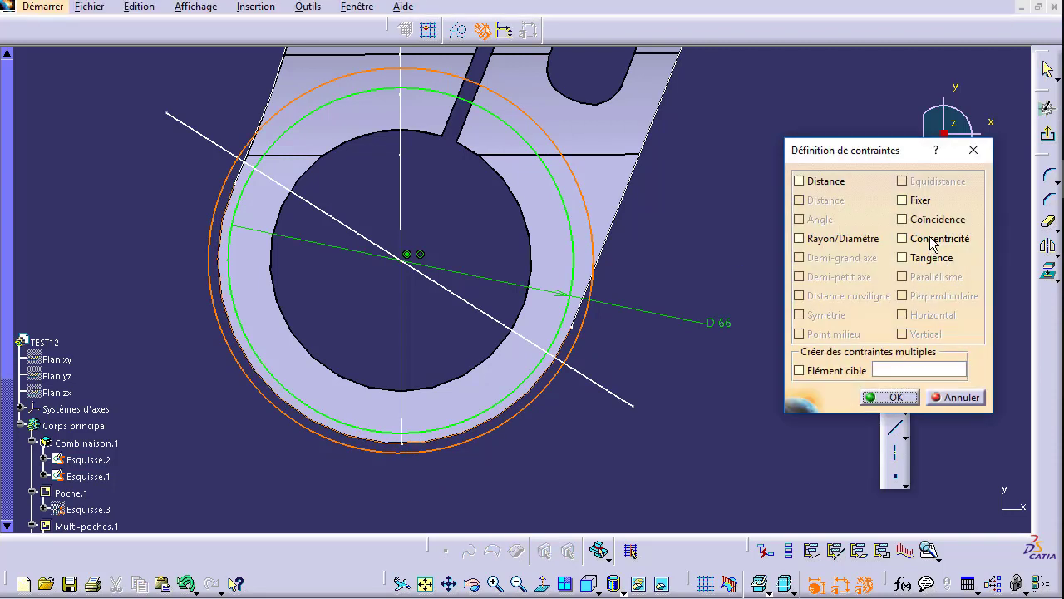
pyautogui.click(938, 244)
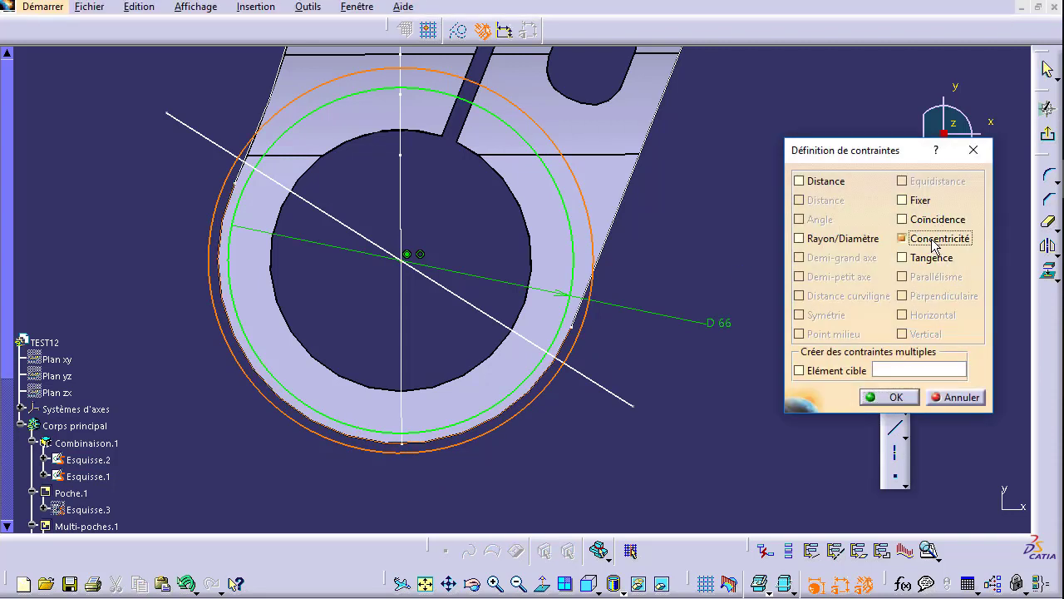
pyautogui.click(935, 220)
pyautogui.click(894, 397)
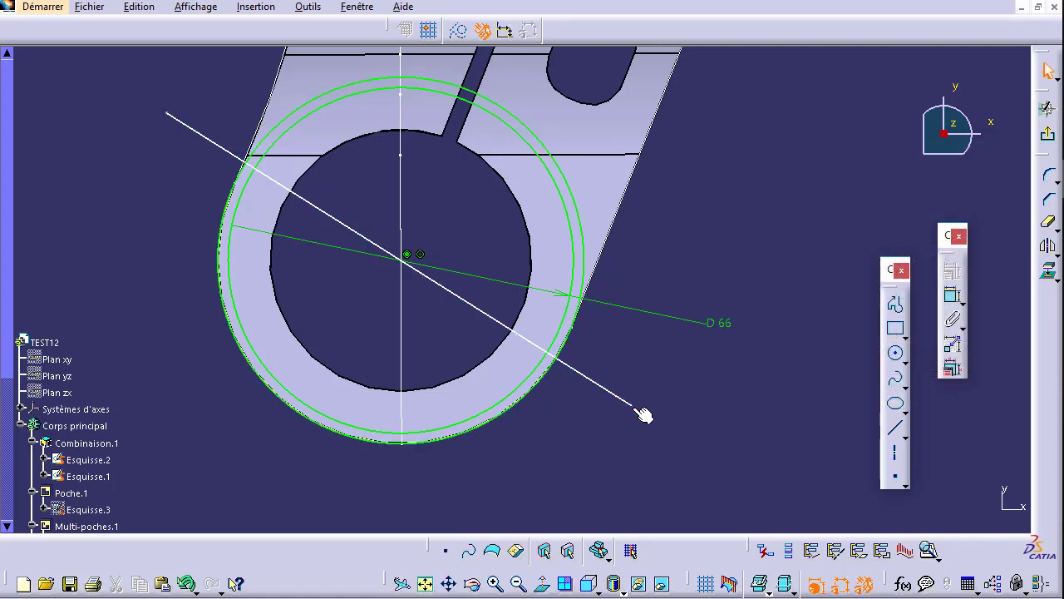
pyautogui.moveTo(644, 416); pyautogui.dragTo(570, 314)
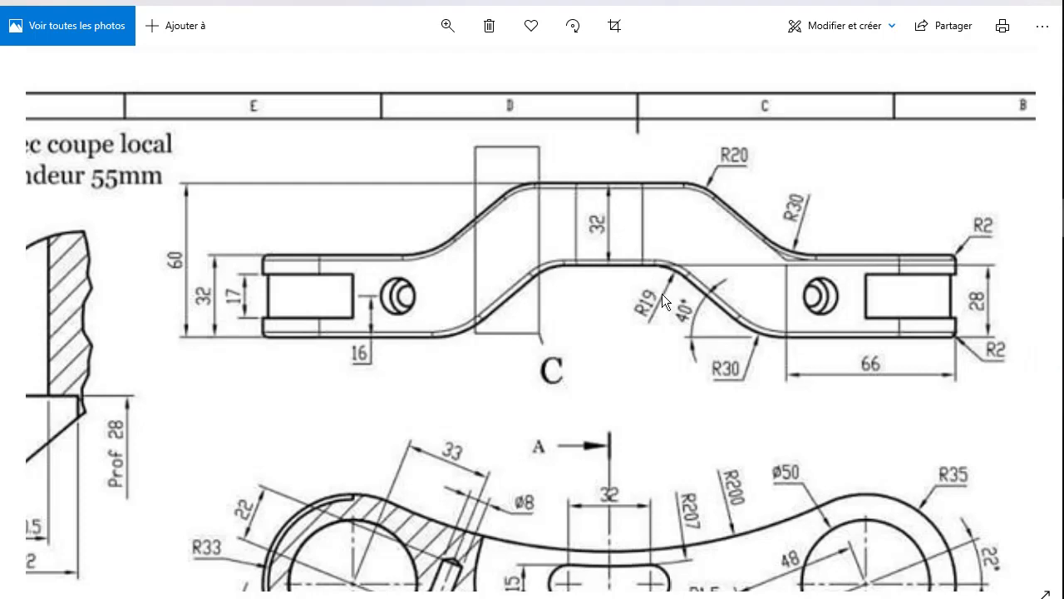
# Scroll the reference drawing to bring the bent side view C into view.
pyautogui.scroll(-3, 662, 293)
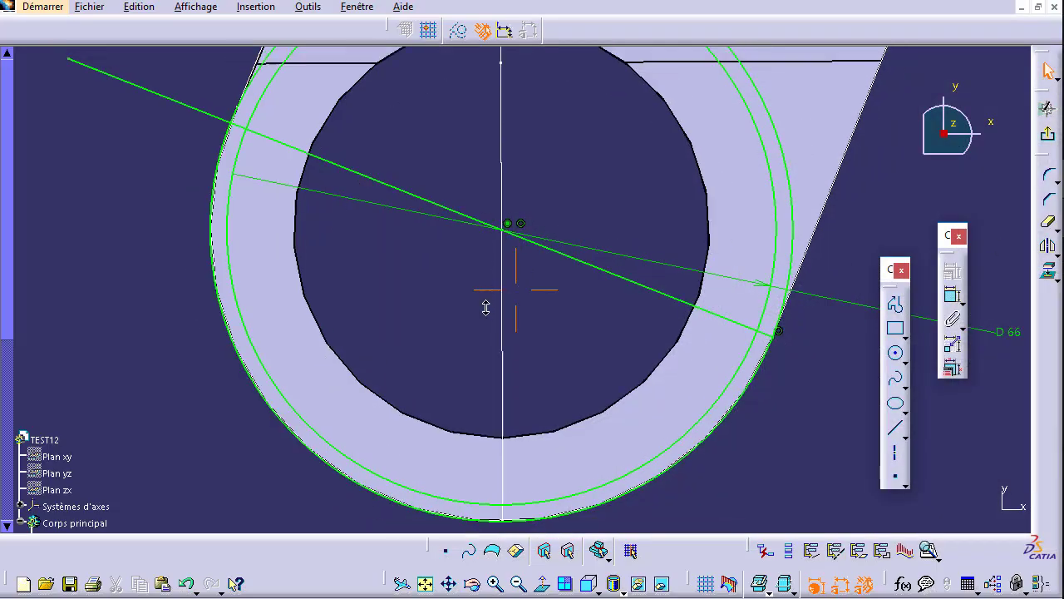
# Fix the angle between the centre line and the slot edge at 90°.
pyautogui.moveTo(462, 355); pyautogui.dragTo(463, 423, button='middle')
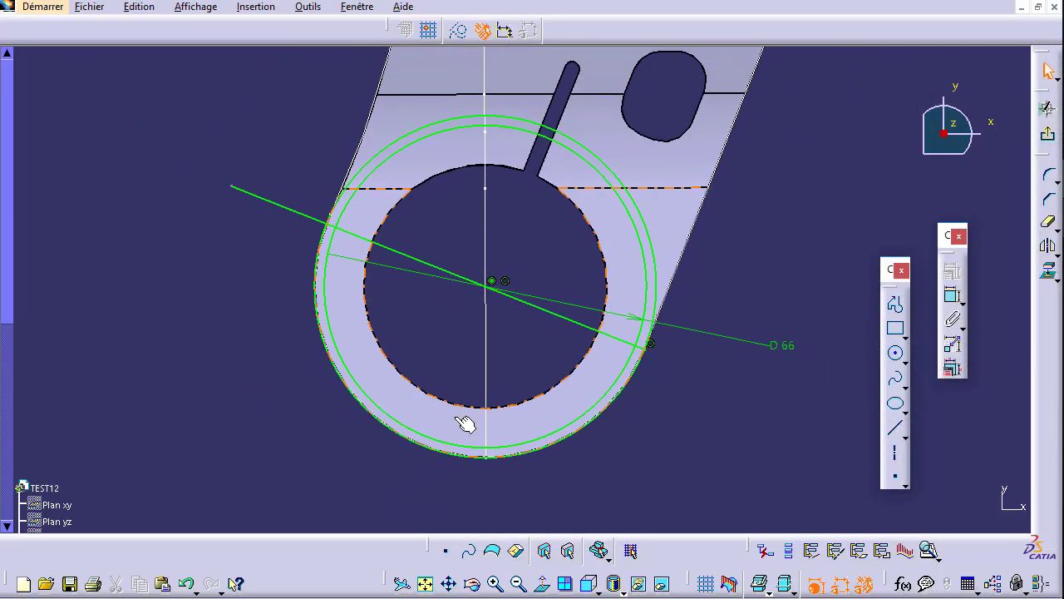
pyautogui.click(539, 302)
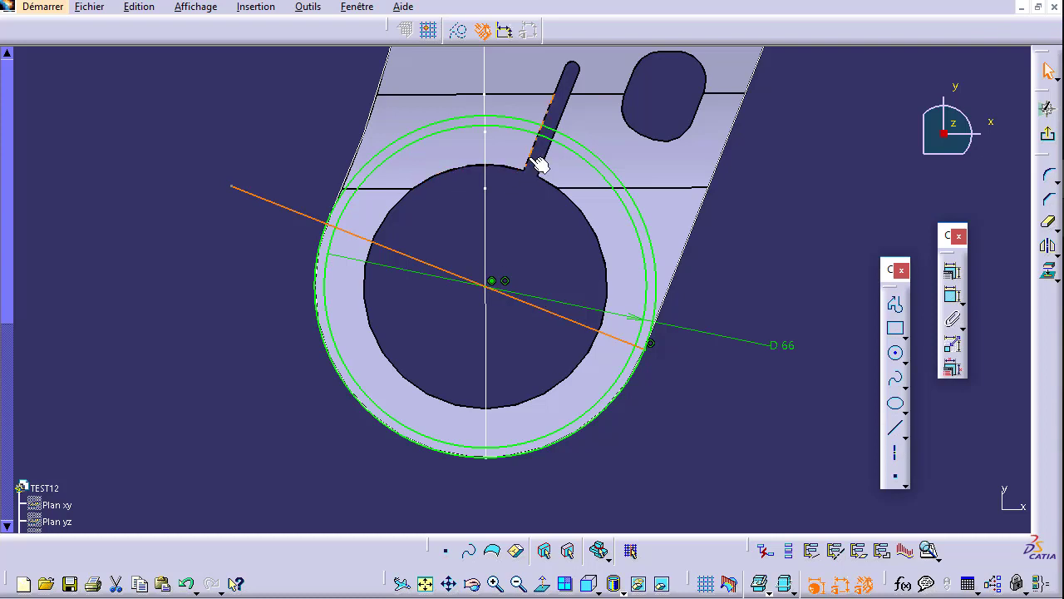
pyautogui.click(952, 271)
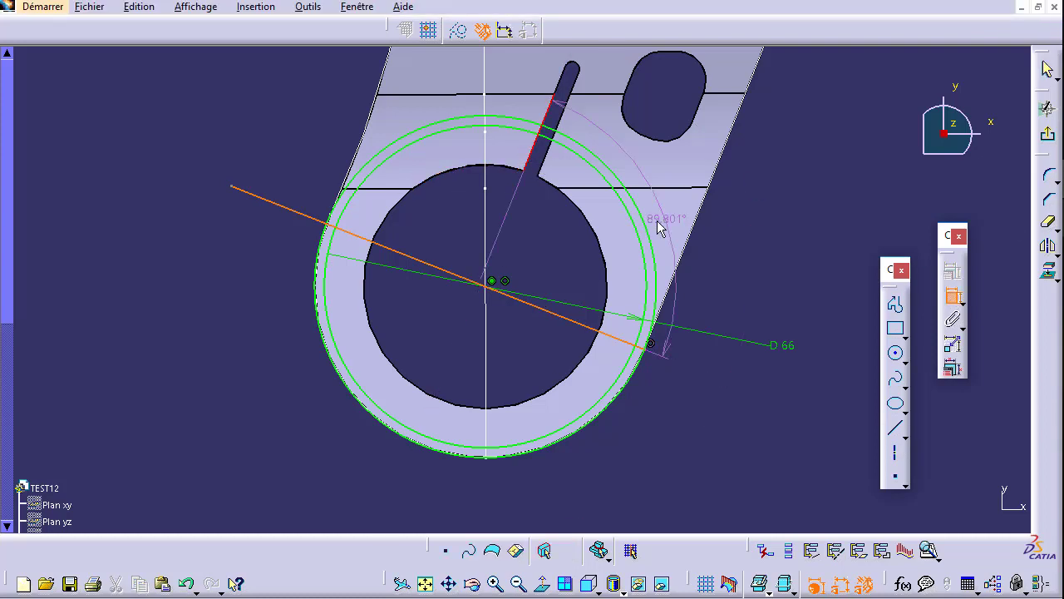
pyautogui.click(666, 354)
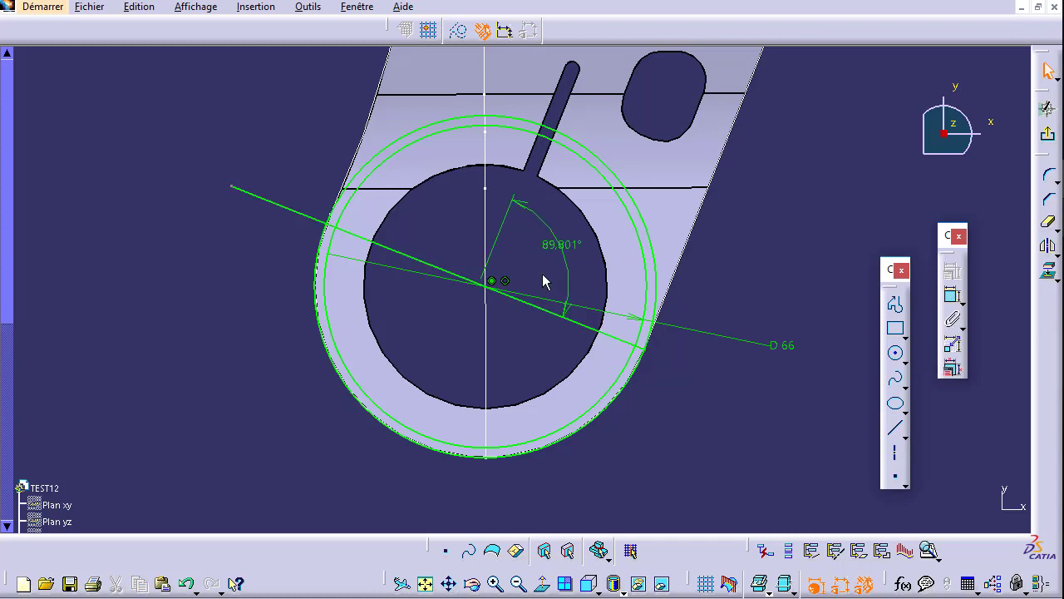
pyautogui.doubleClick(563, 244)
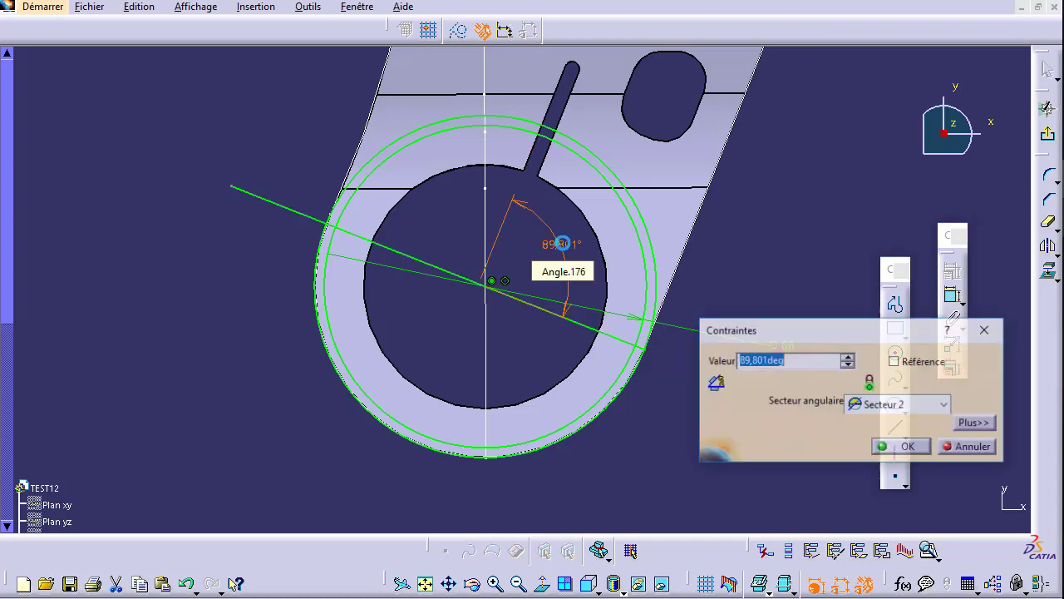
pyautogui.write('90')
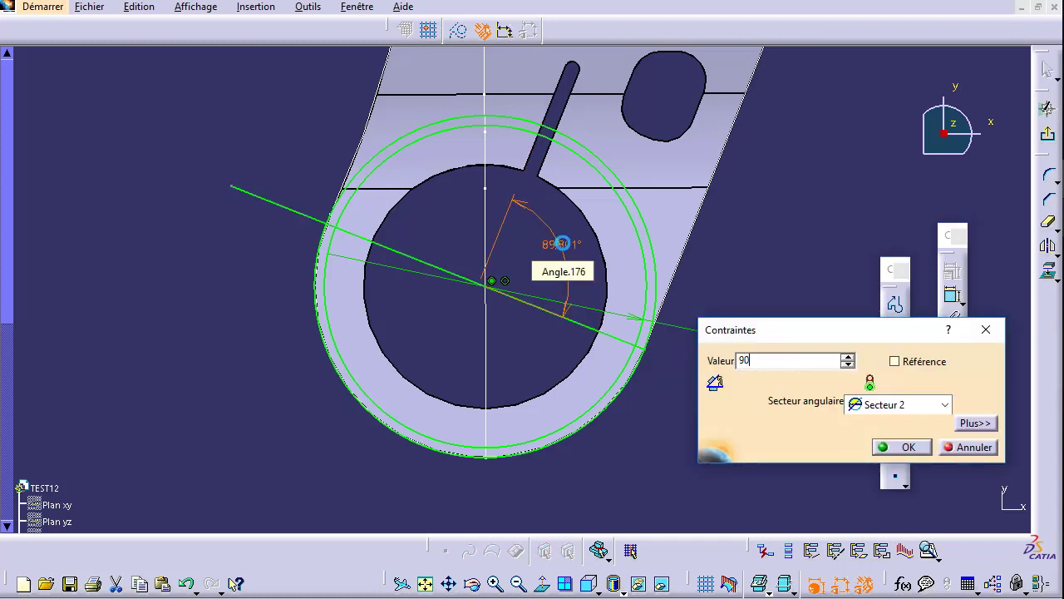
pyautogui.press('Return')
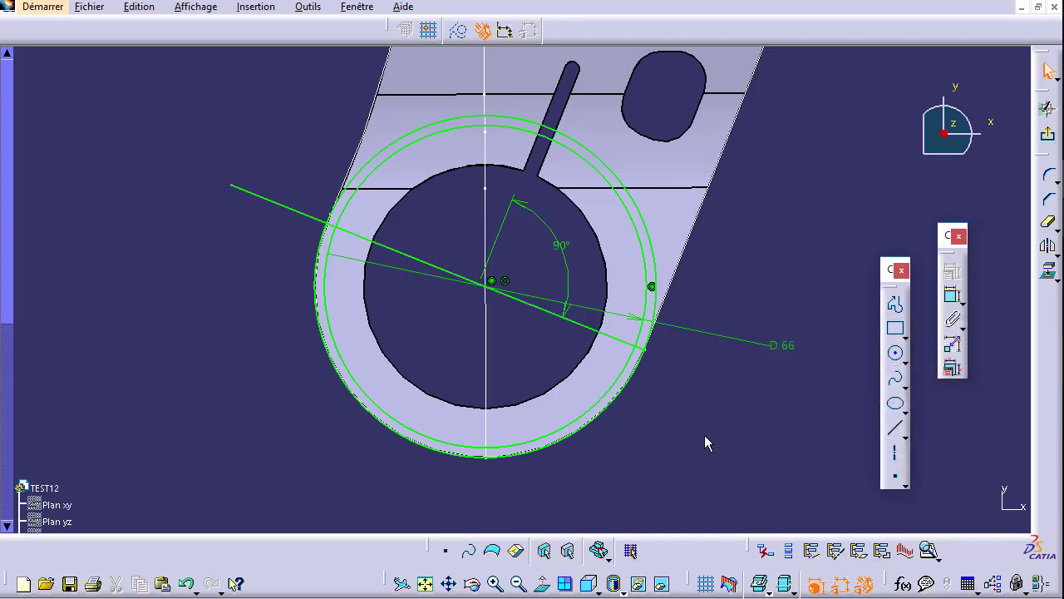
pyautogui.moveTo(704, 435); pyautogui.dragTo(691, 431, button='middle')
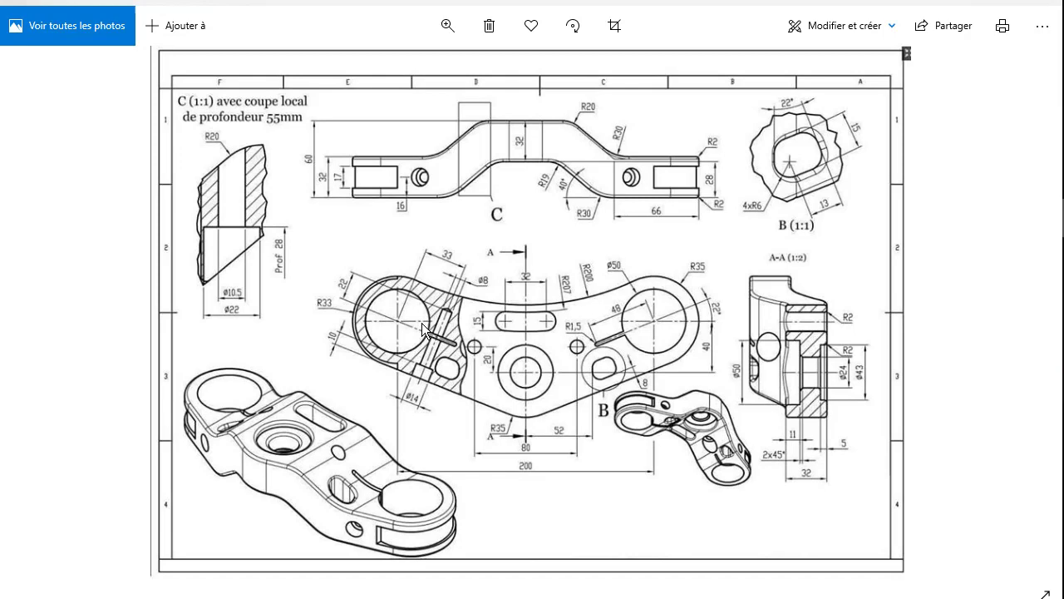
pyautogui.scroll(3, 424, 327)
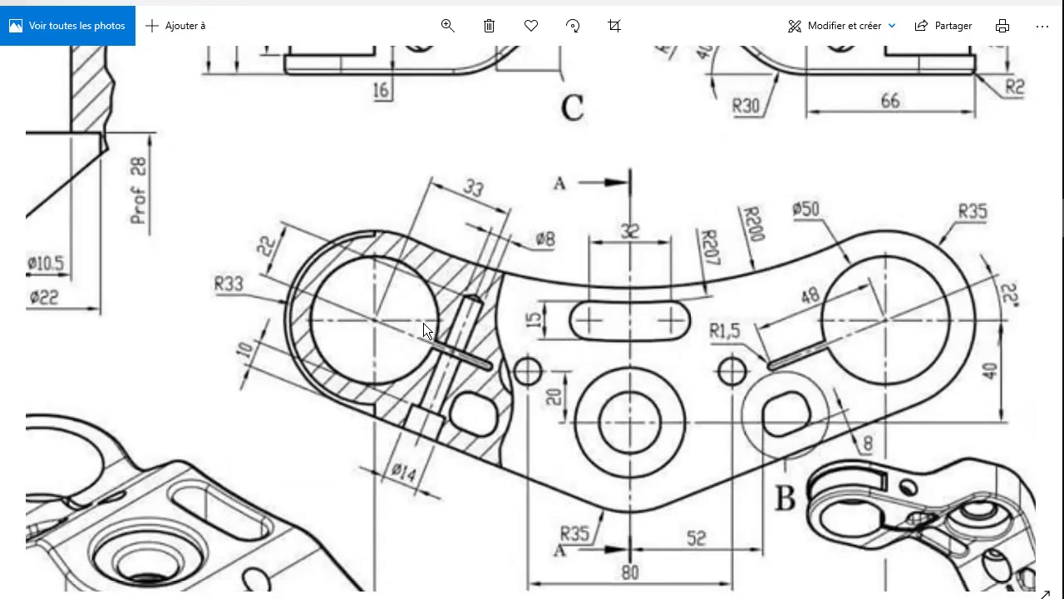
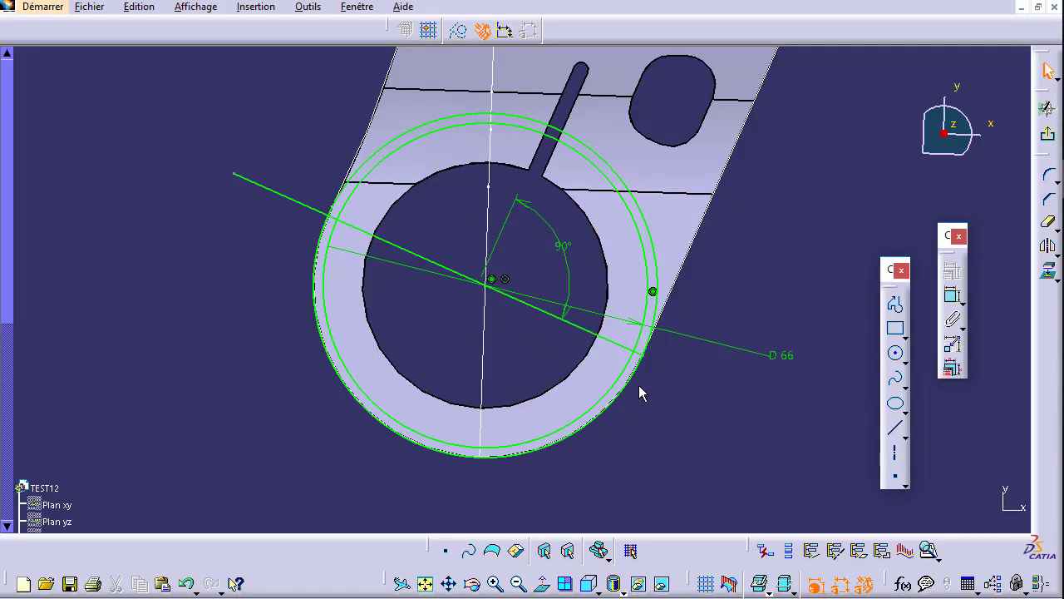
# Change the line's angle constraint from 90° to 78° and move the line just below the circle centre.
pyautogui.doubleClick(568, 247)
pyautogui.write('78')
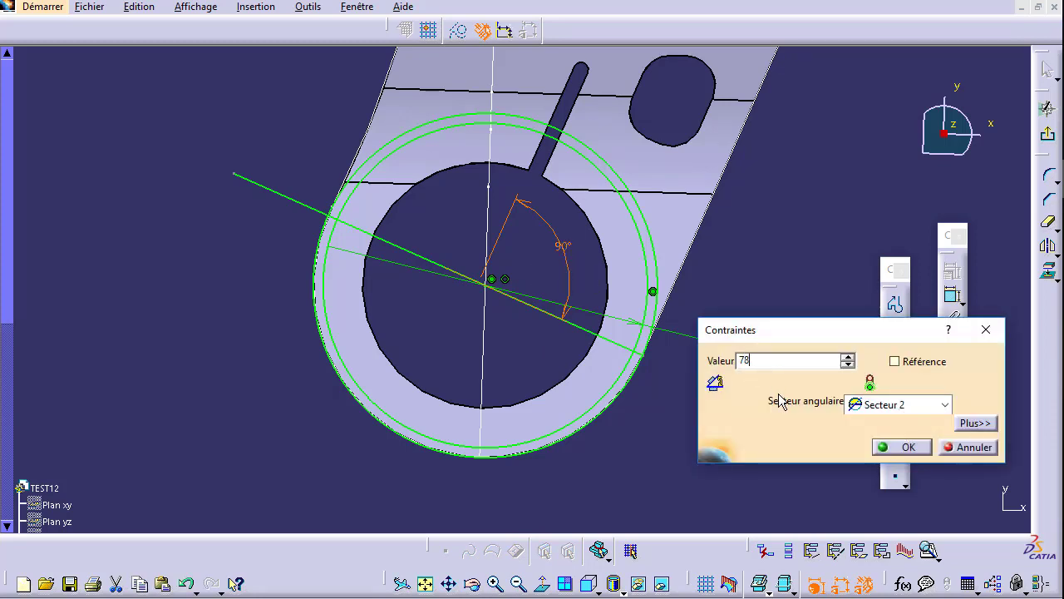
pyautogui.press('Return')
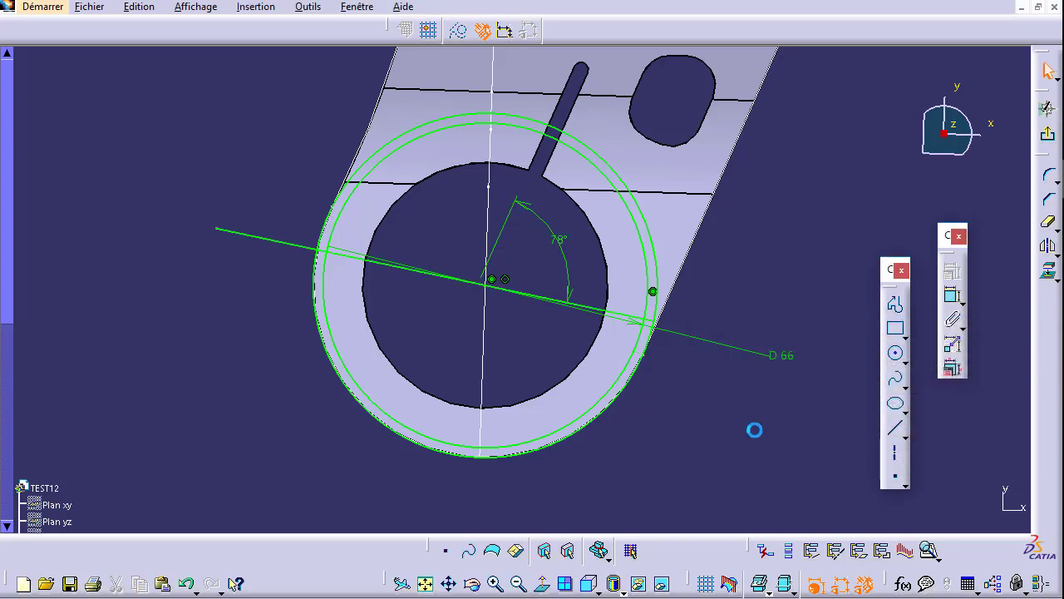
pyautogui.moveTo(705, 361); pyautogui.dragTo(571, 345, button='middle')
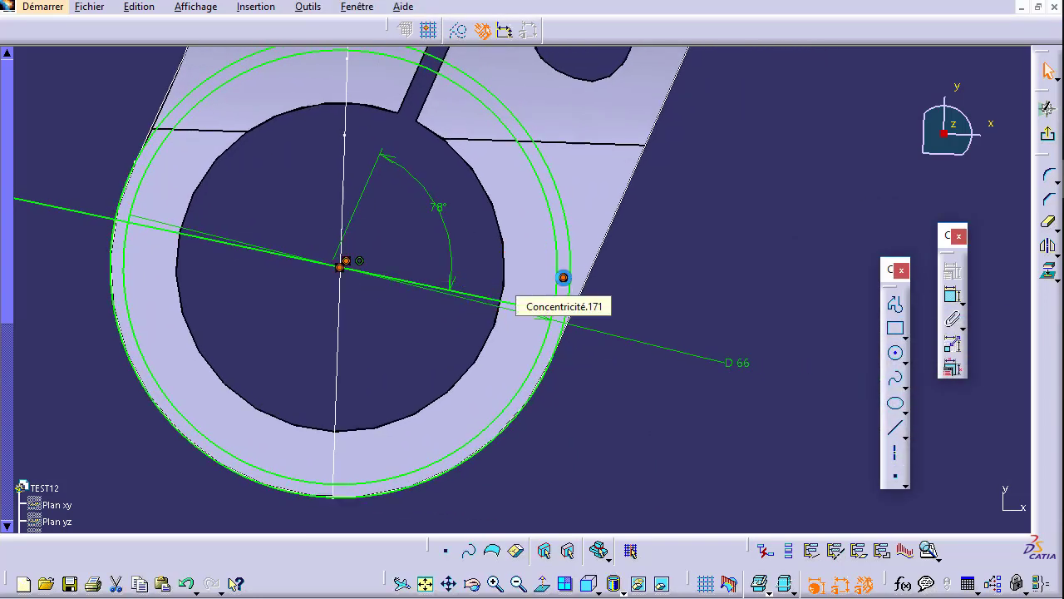
pyautogui.click(360, 264)
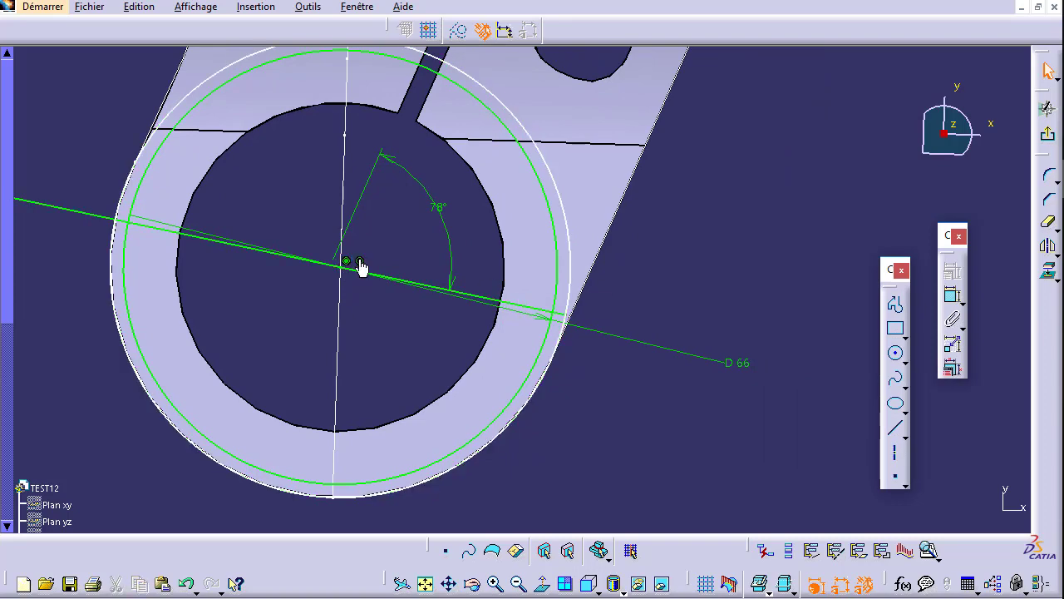
pyautogui.moveTo(359, 259); pyautogui.dragTo(387, 349, button='middle')
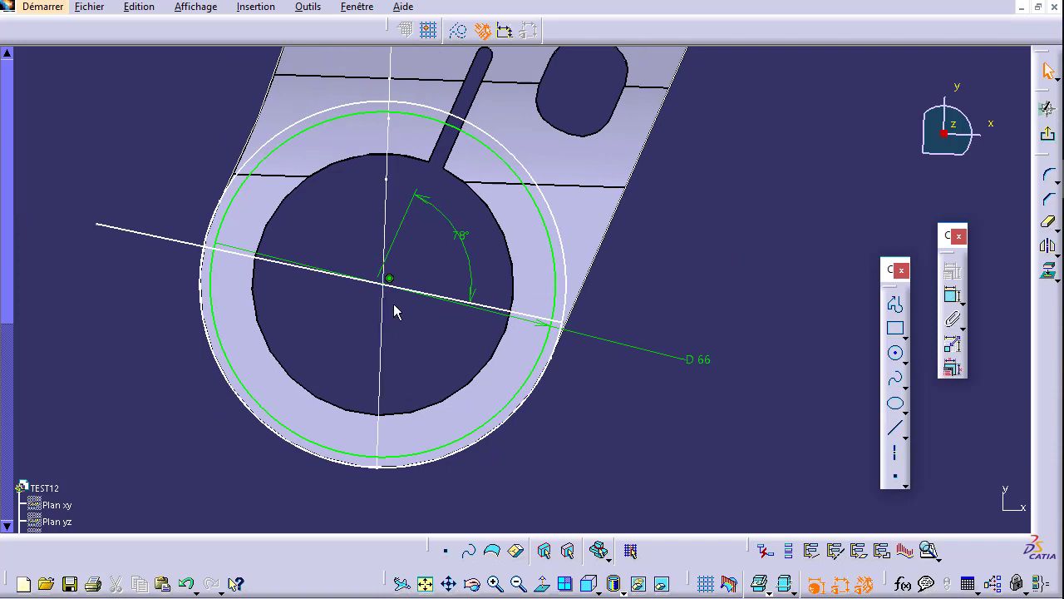
pyautogui.moveTo(406, 289); pyautogui.dragTo(390, 293)
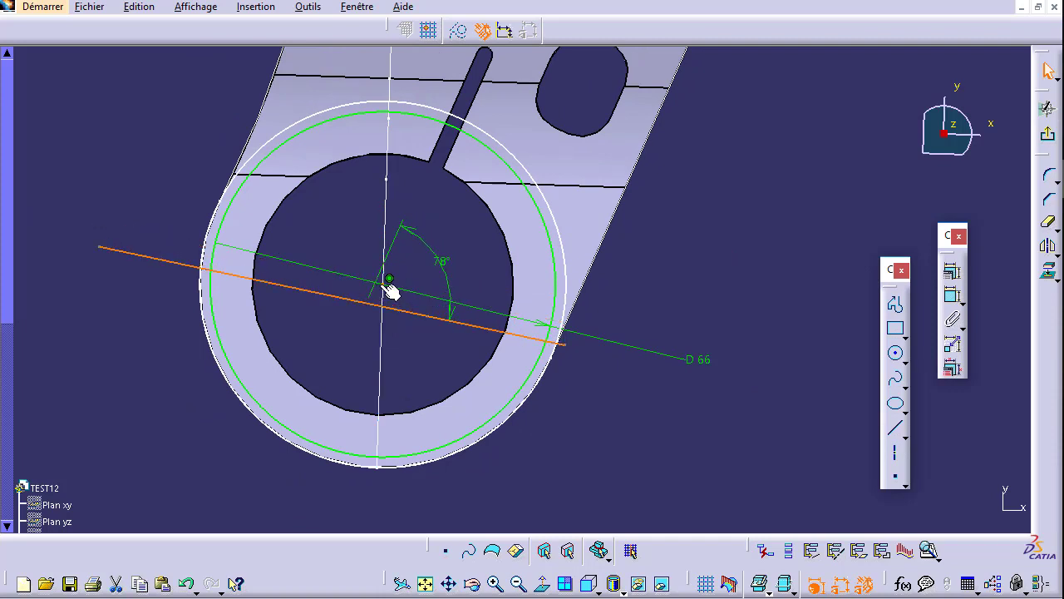
# Make the moved line coincident with the angled line.
pyautogui.click(952, 272)
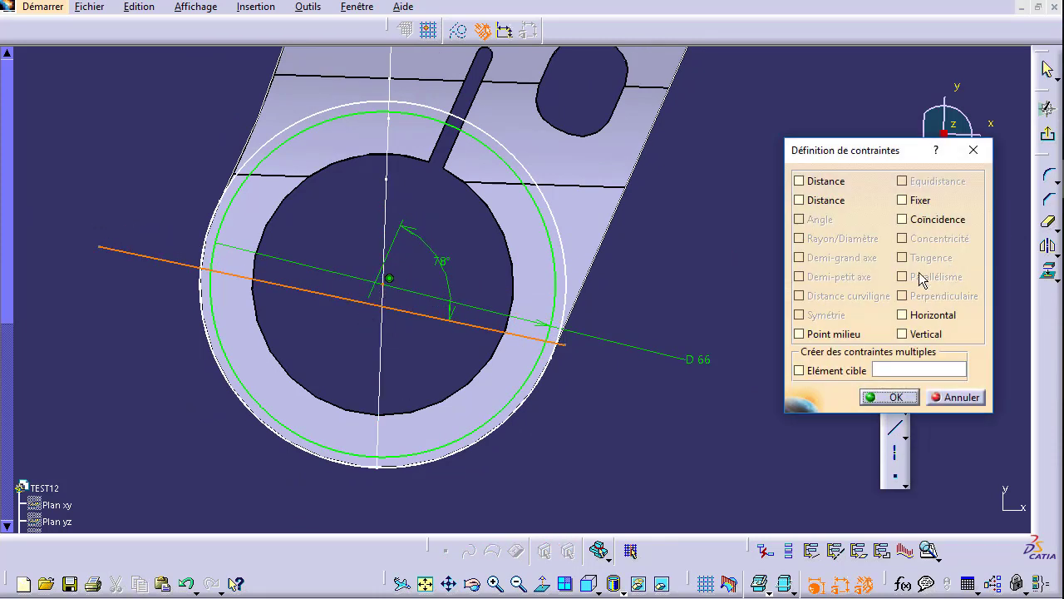
pyautogui.click(921, 220)
pyautogui.click(888, 397)
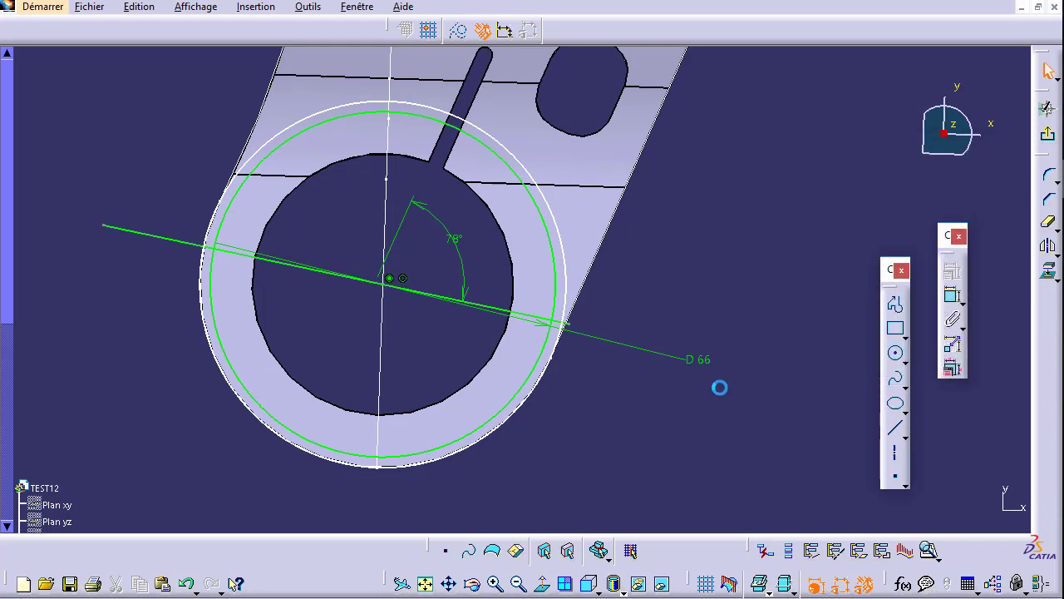
# Verify the outer circle still has its 35 mm radius, then reselect it.
pyautogui.click(559, 217)
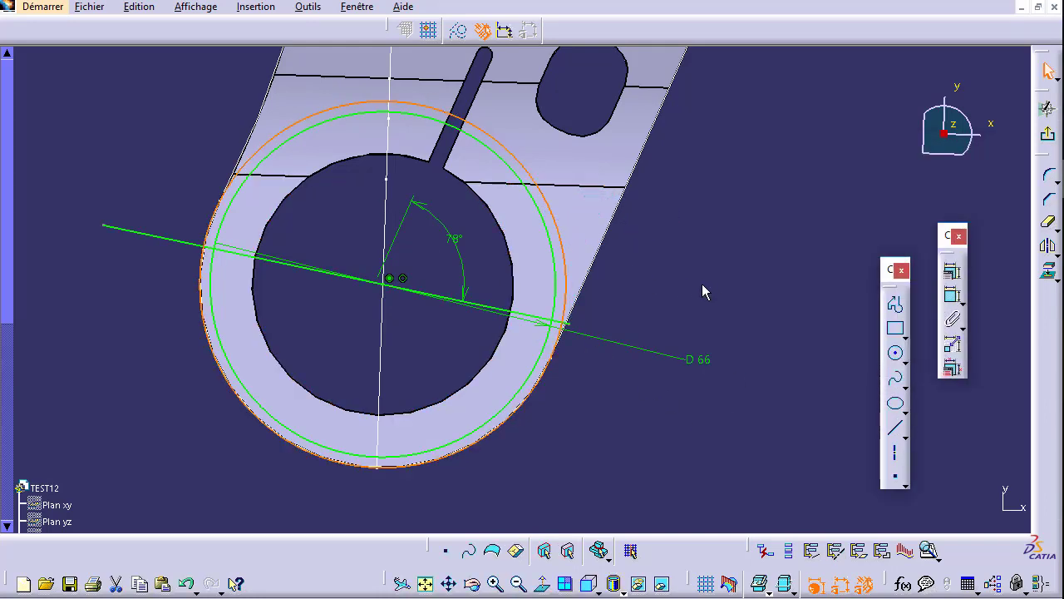
pyautogui.click(614, 406)
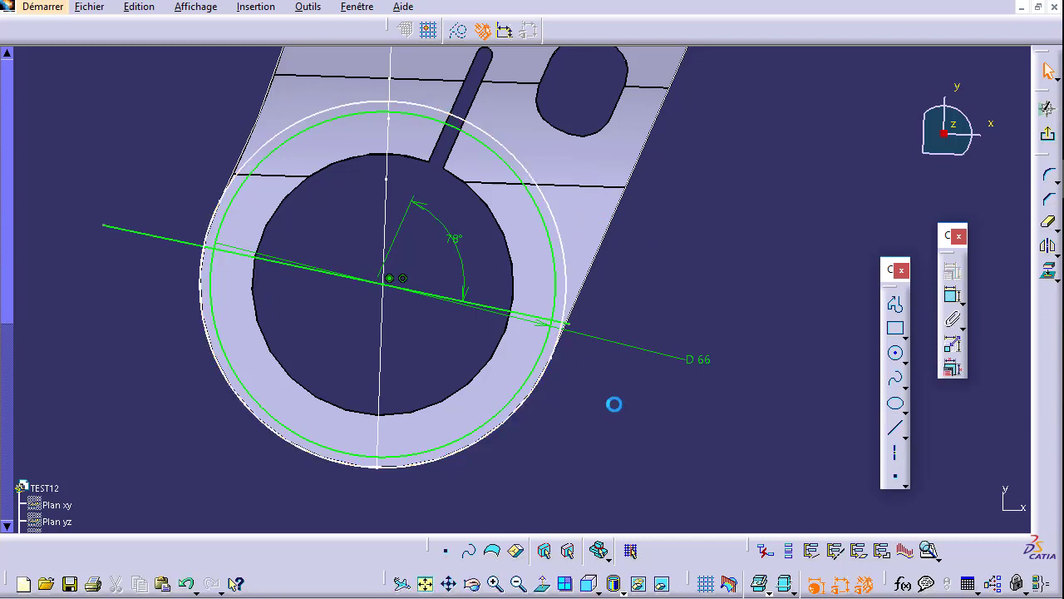
pyautogui.doubleClick(574, 264)
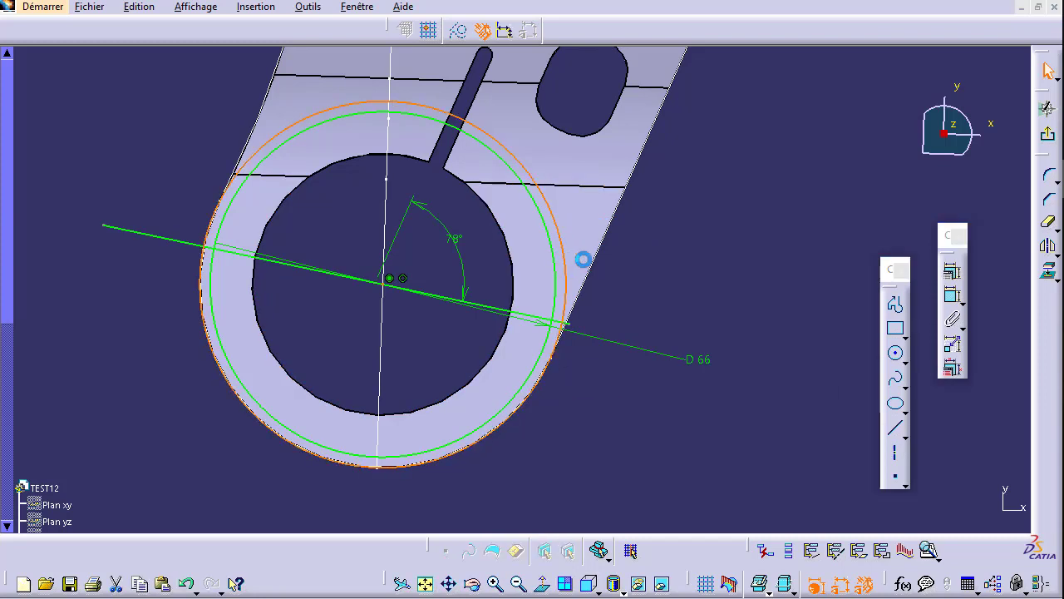
pyautogui.press('Return')
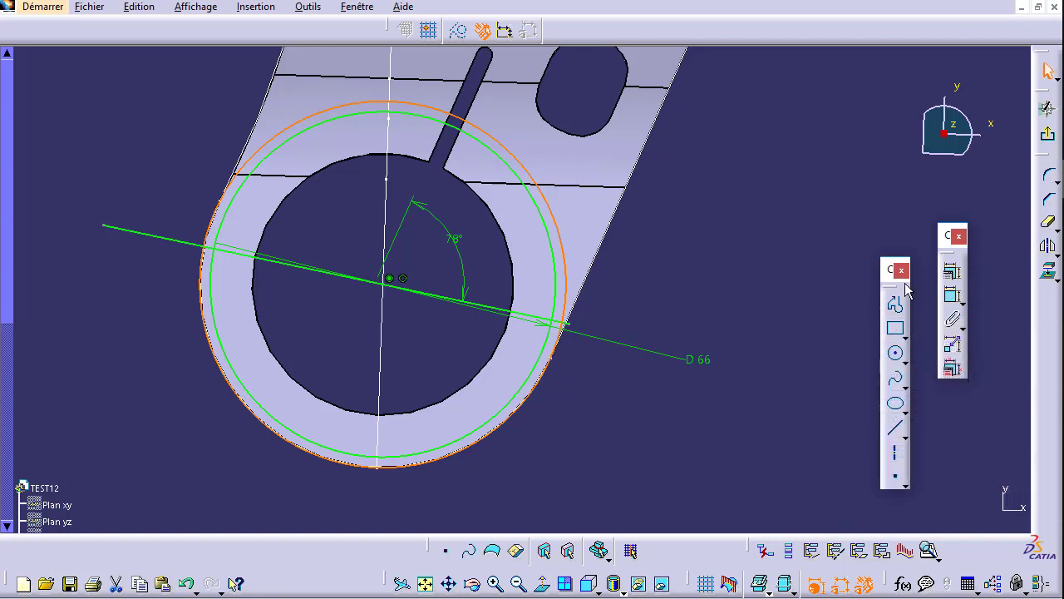
pyautogui.click(791, 441)
pyautogui.click(562, 260)
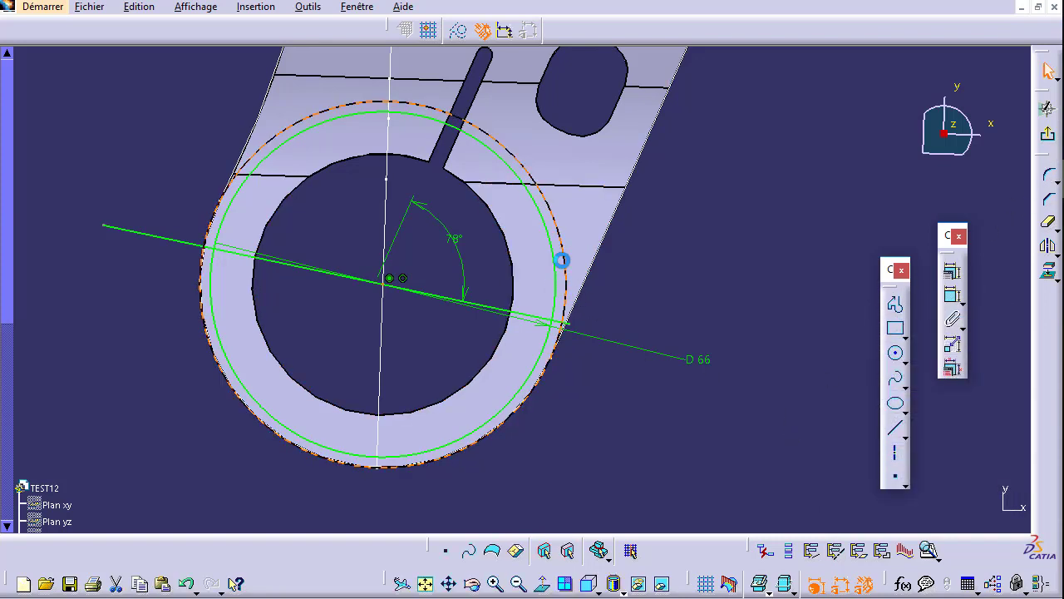
pyautogui.click(562, 260)
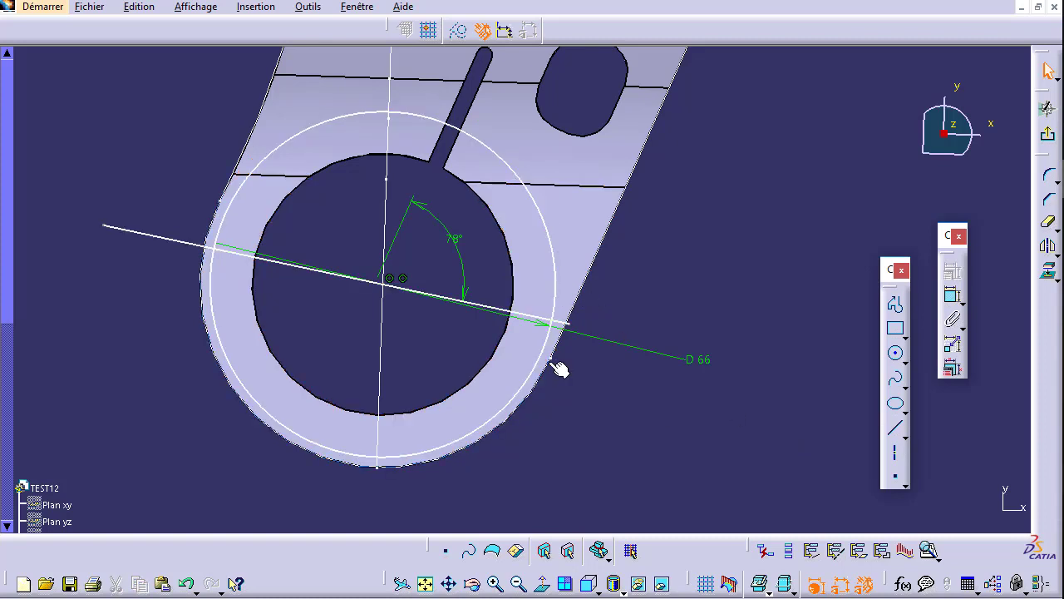
pyautogui.click(550, 250)
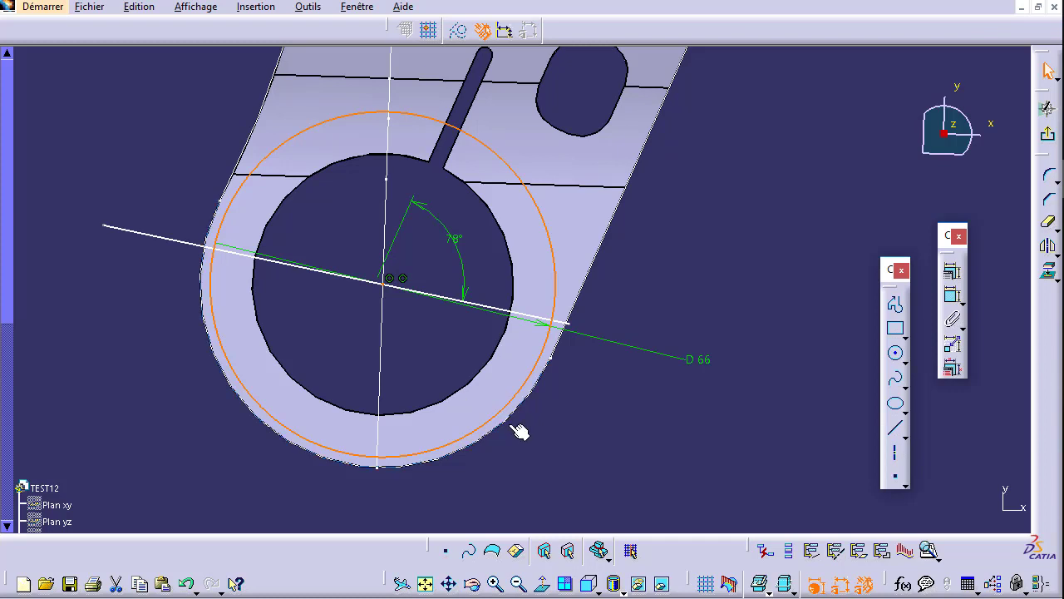
# Make the outer circle concentric with the part's rounded end.
pyautogui.click(952, 270)
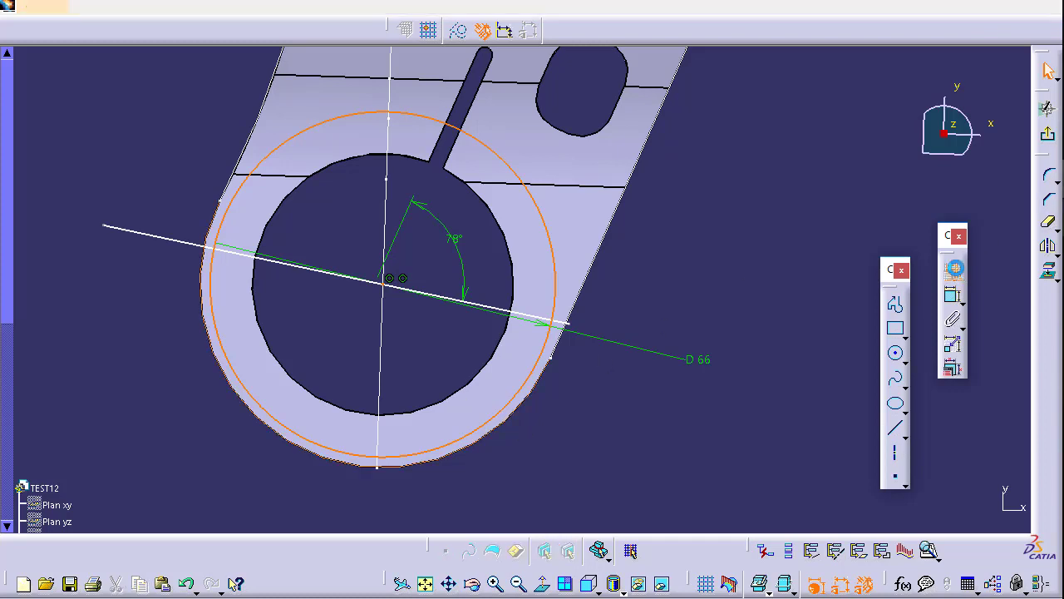
pyautogui.click(903, 238)
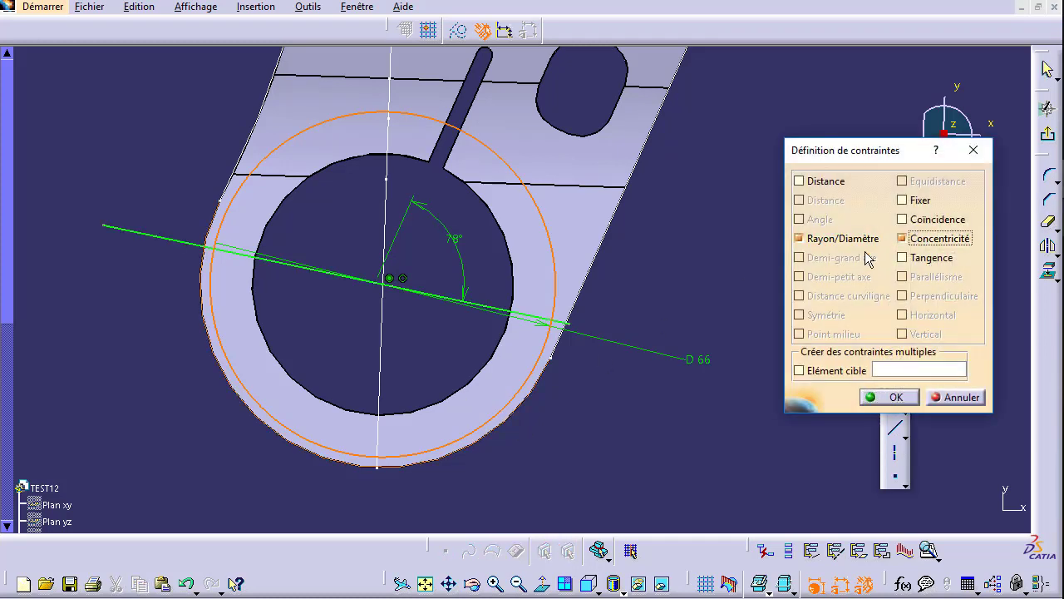
pyautogui.click(864, 399)
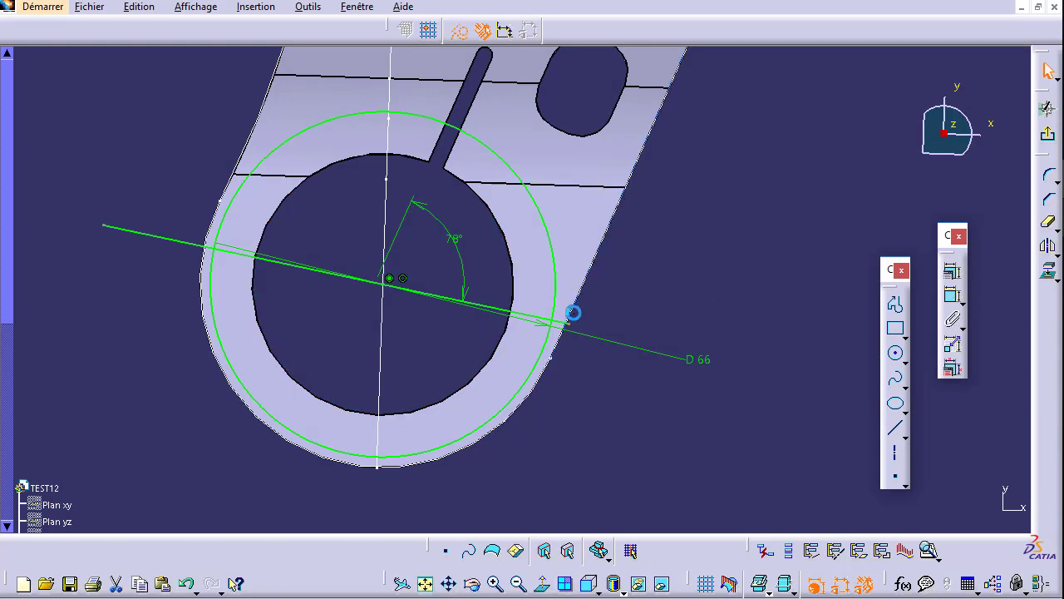
# Make the line's right end coincident with the part's right edge and compare with the reference drawing.
pyautogui.click(573, 309)
pyautogui.click(952, 274)
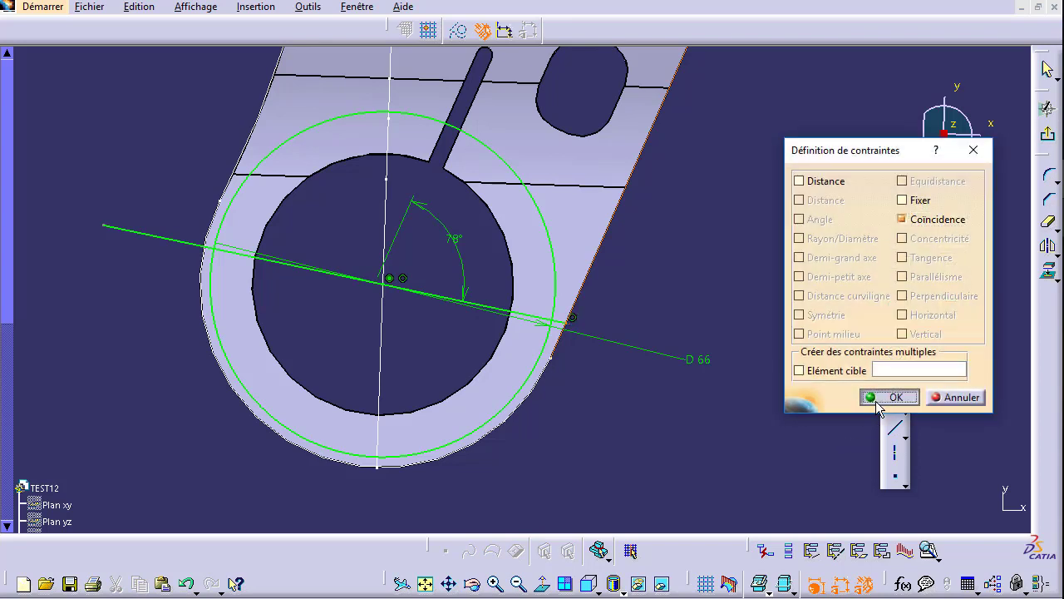
pyautogui.click(888, 397)
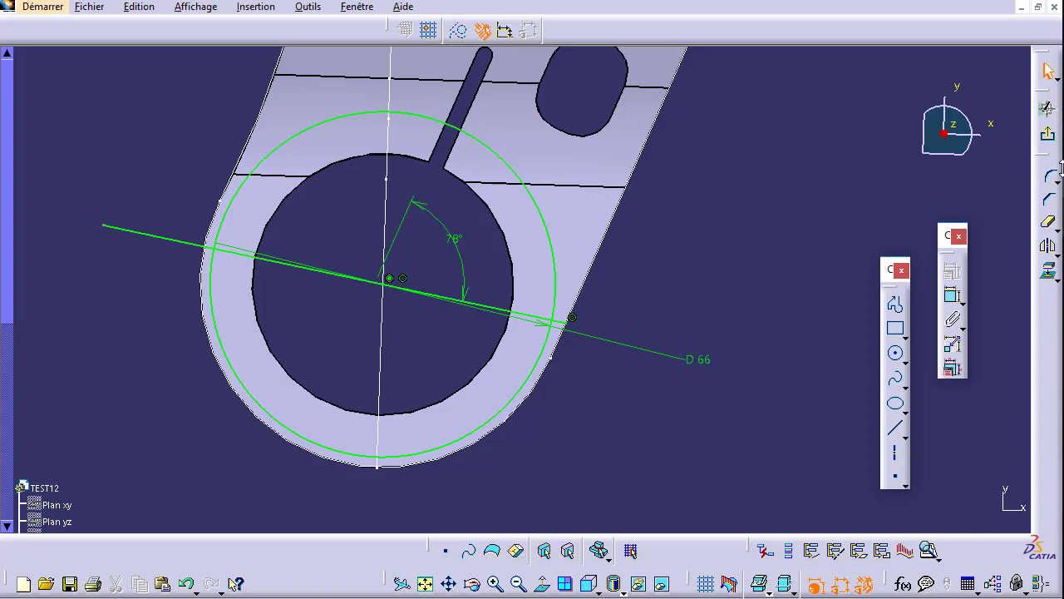
pyautogui.hotkey('alt', 'Tab')
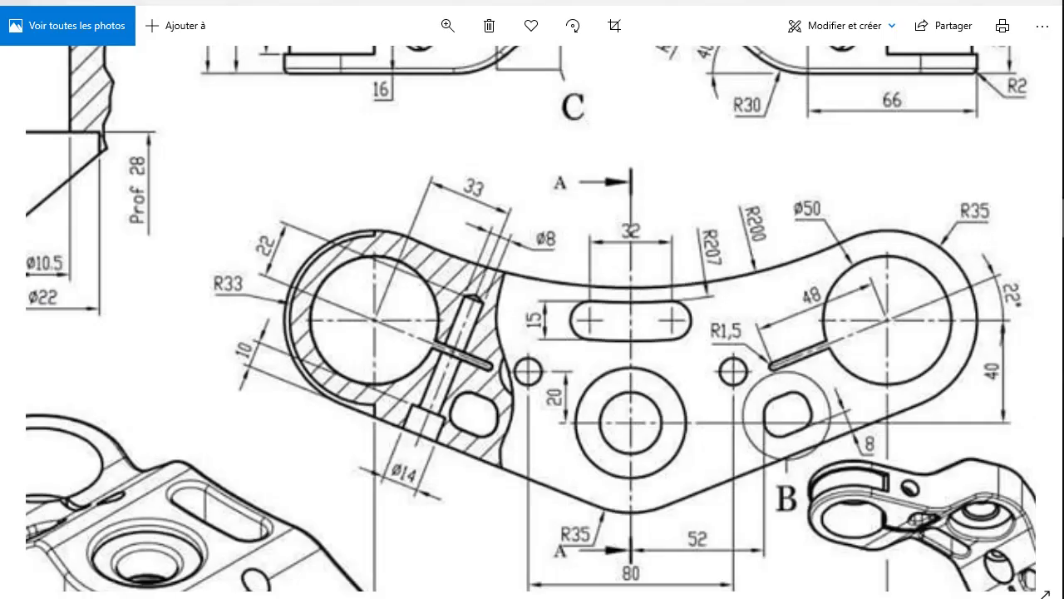
pyautogui.hotkey('alt', 'Tab')
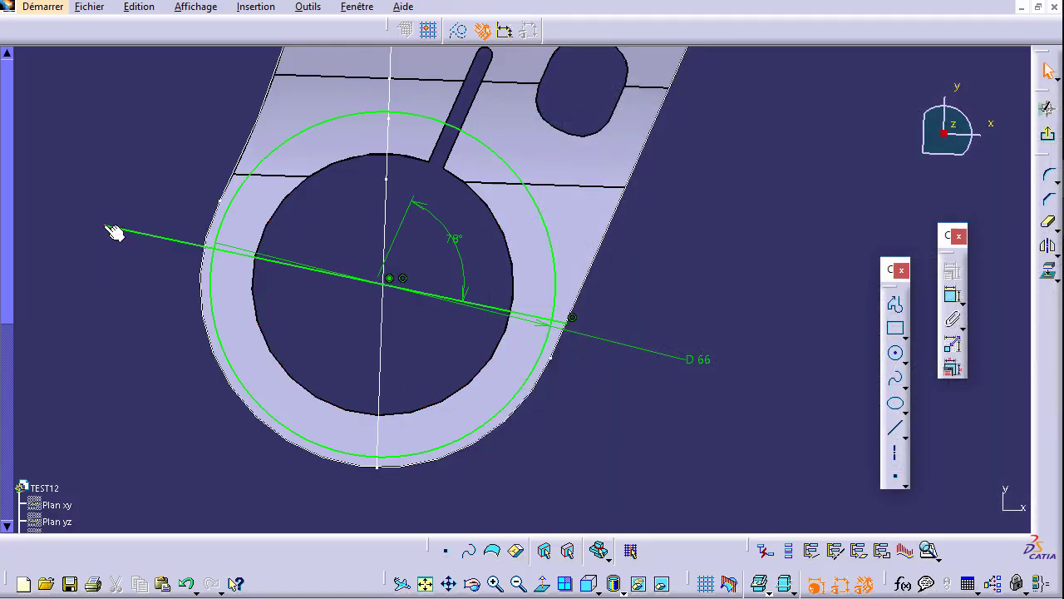
# Make the line's left endpoint coincide with the part's left profile edge.
pyautogui.click(103, 225)
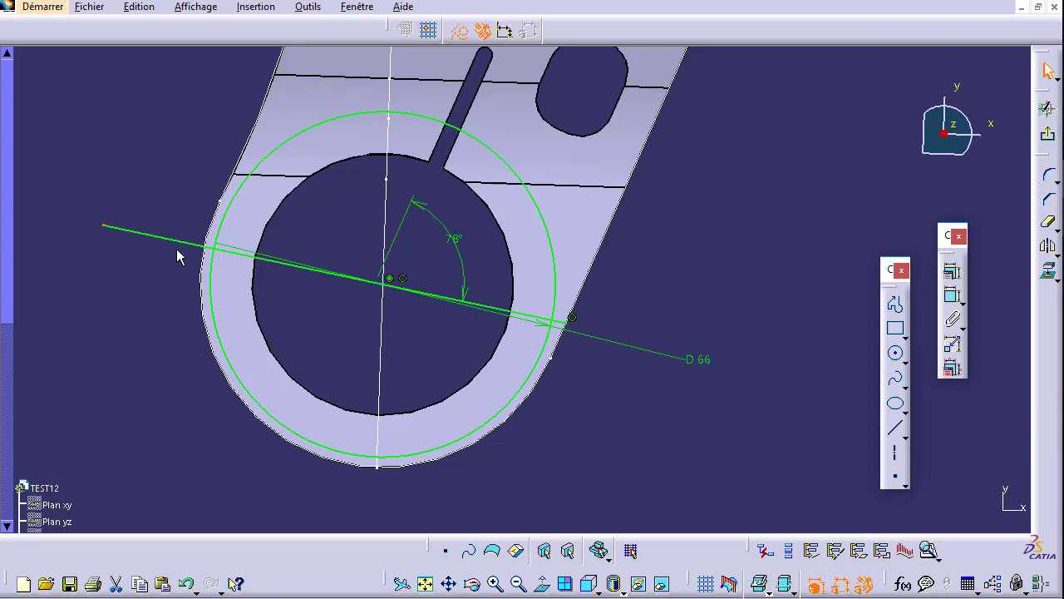
pyautogui.keyDown('ctrl'); pyautogui.click(226, 190); pyautogui.keyUp('ctrl')
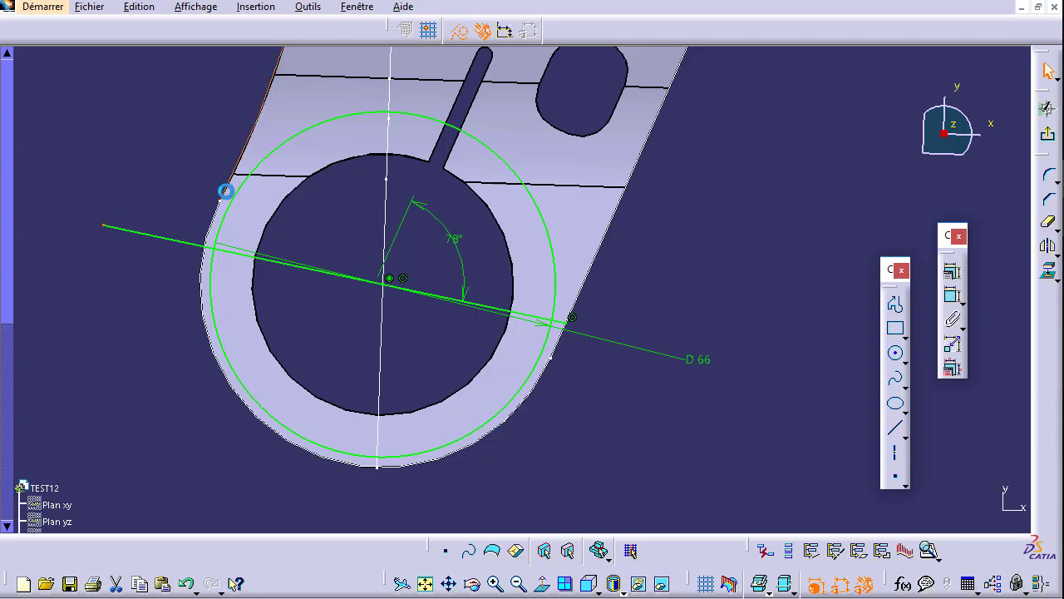
pyautogui.click(953, 272)
pyautogui.click(938, 219)
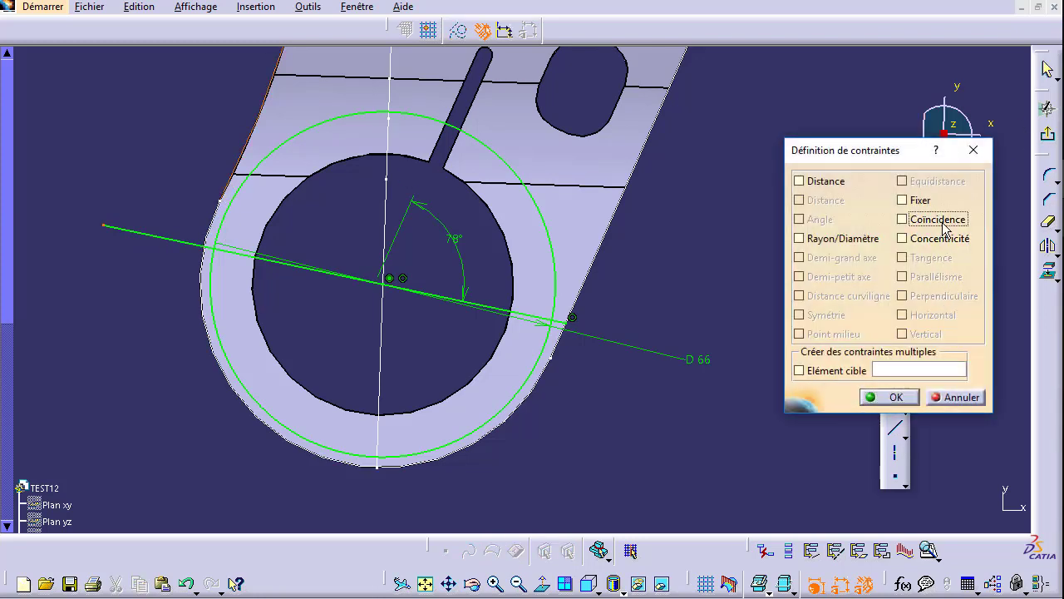
pyautogui.click(896, 396)
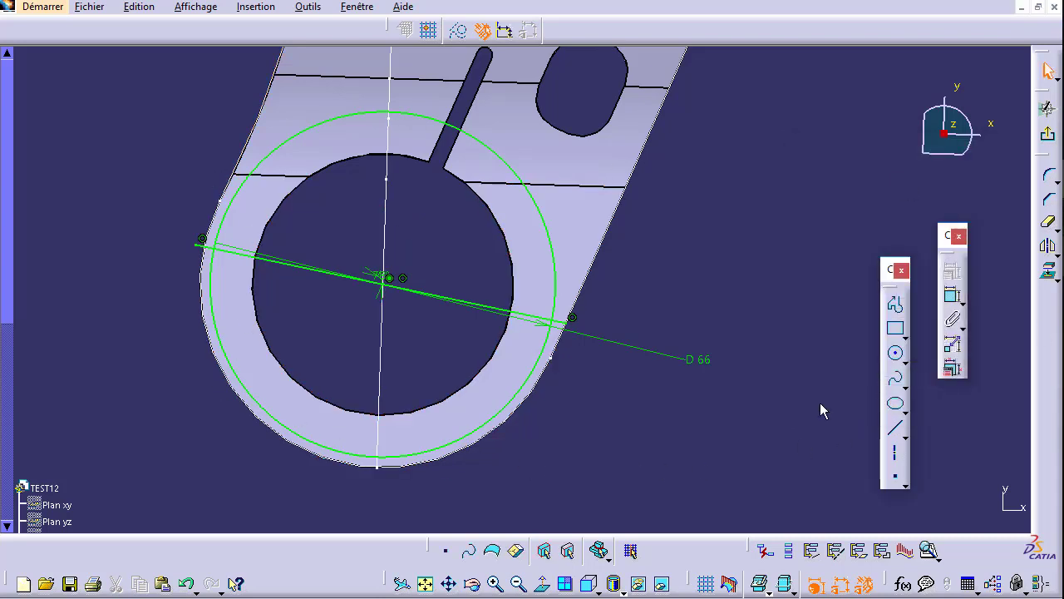
# Draw a circle centred on the axis origin passing through the line's right endpoint.
pyautogui.click(897, 356)
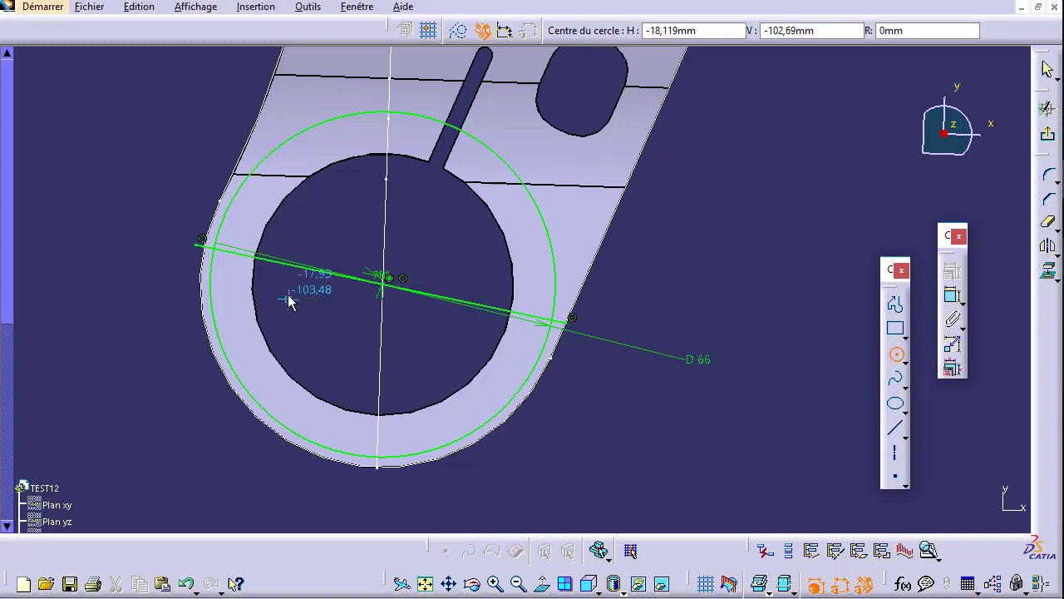
pyautogui.click(389, 281)
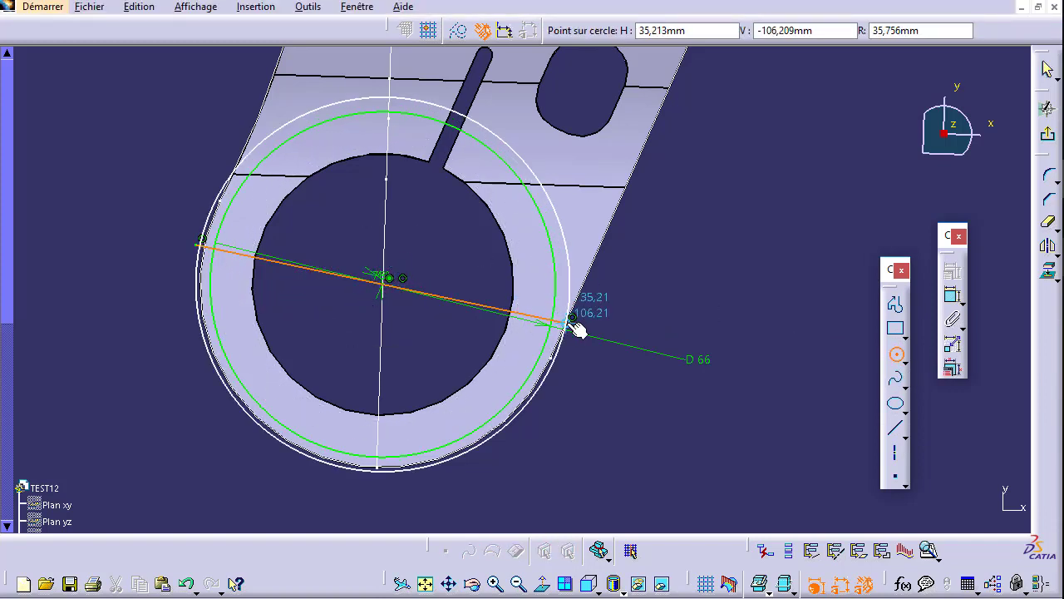
pyautogui.click(572, 325)
pyautogui.keyDown('ctrl'); pyautogui.moveTo(582, 435); pyautogui.dragTo(416, 357, button='middle'); pyautogui.keyUp('ctrl')
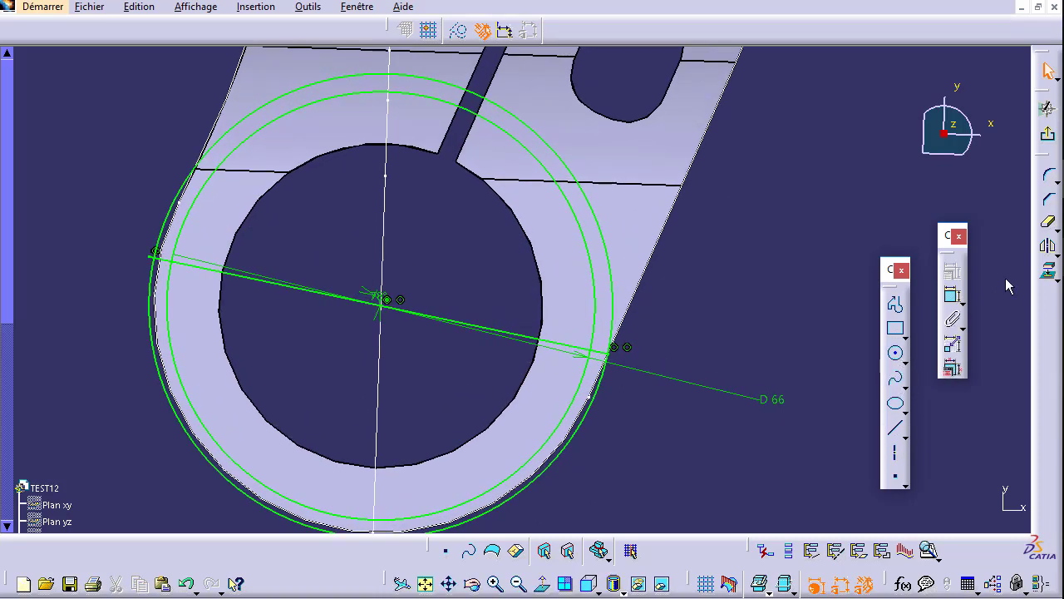
pyautogui.click(1050, 226)
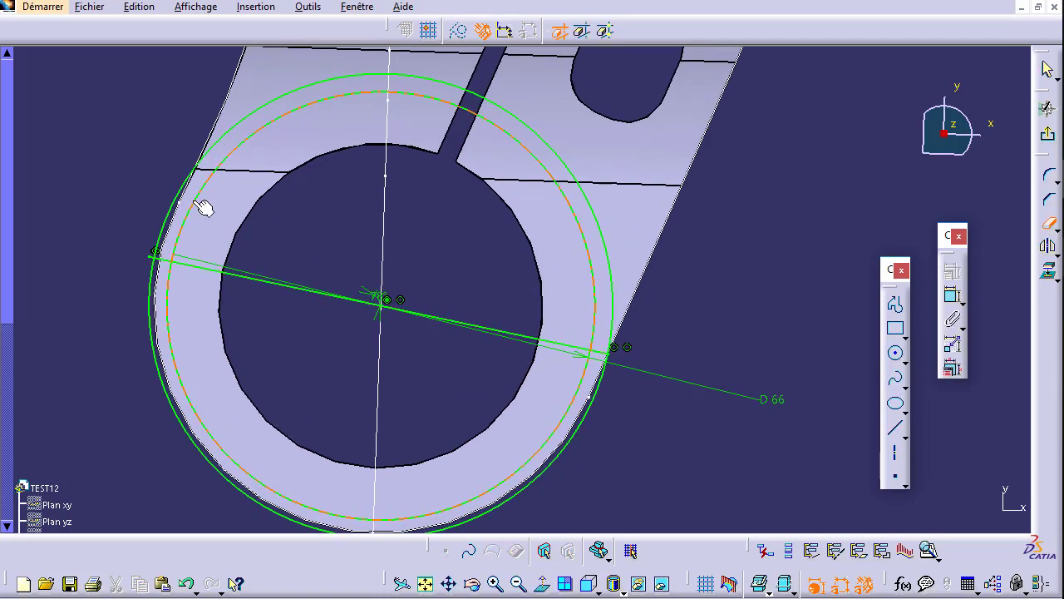
# Trim away the upper arc of the circle and the right half of the line.
pyautogui.click(215, 151)
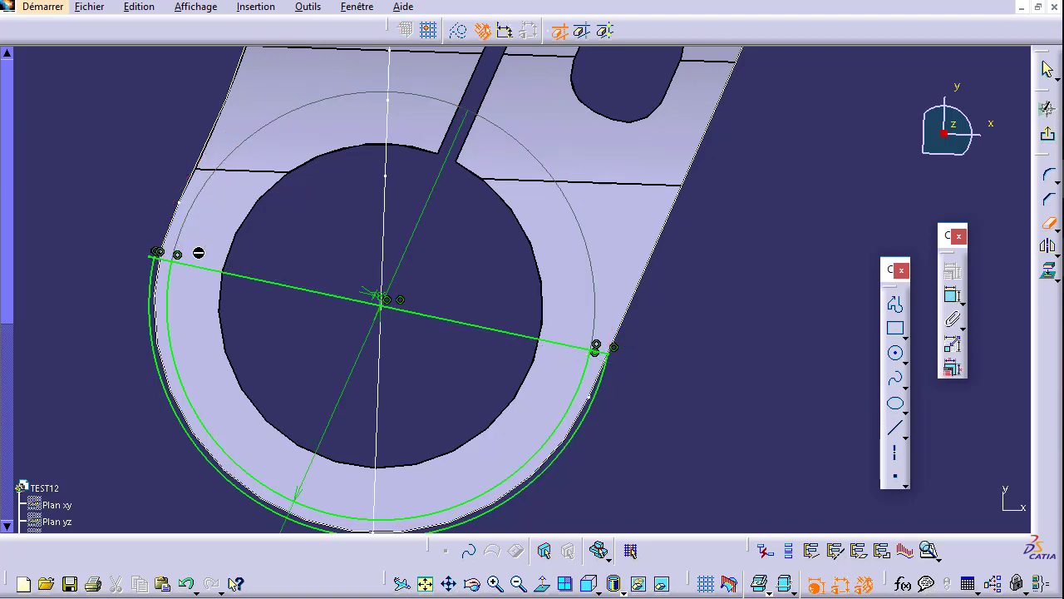
pyautogui.moveTo(198, 253)
pyautogui.mouseDown(button='middle')
pyautogui.moveTo(290, 219)
pyautogui.moveTo(272, 272)
pyautogui.moveTo(202, 216)
pyautogui.mouseUp(button='middle')
pyautogui.click(434, 231)
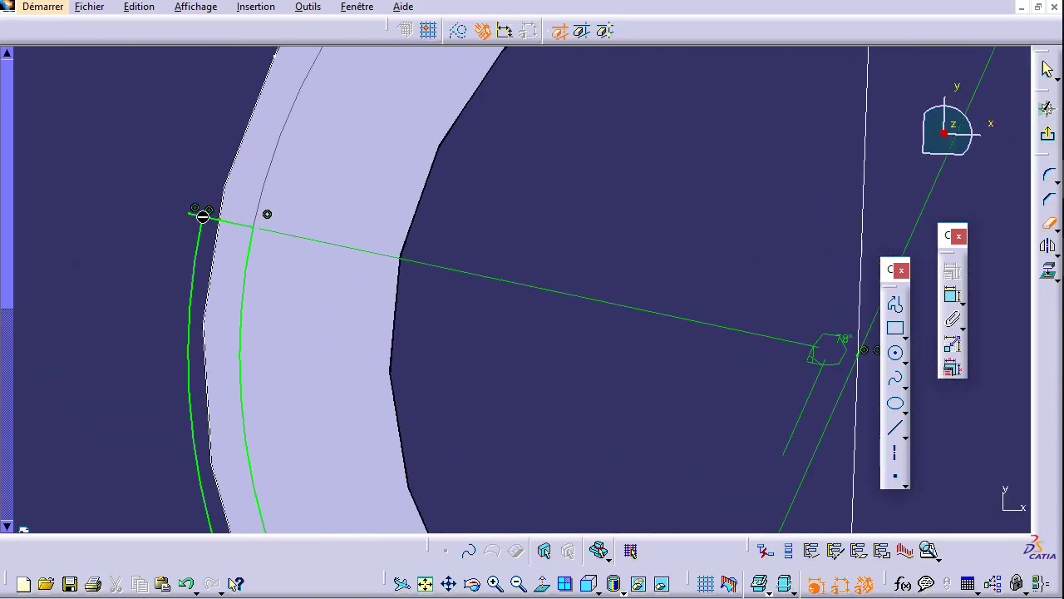
pyautogui.moveTo(150, 236)
pyautogui.mouseDown(button='middle')
pyautogui.moveTo(404, 277)
pyautogui.moveTo(468, 310)
pyautogui.mouseUp(button='middle')
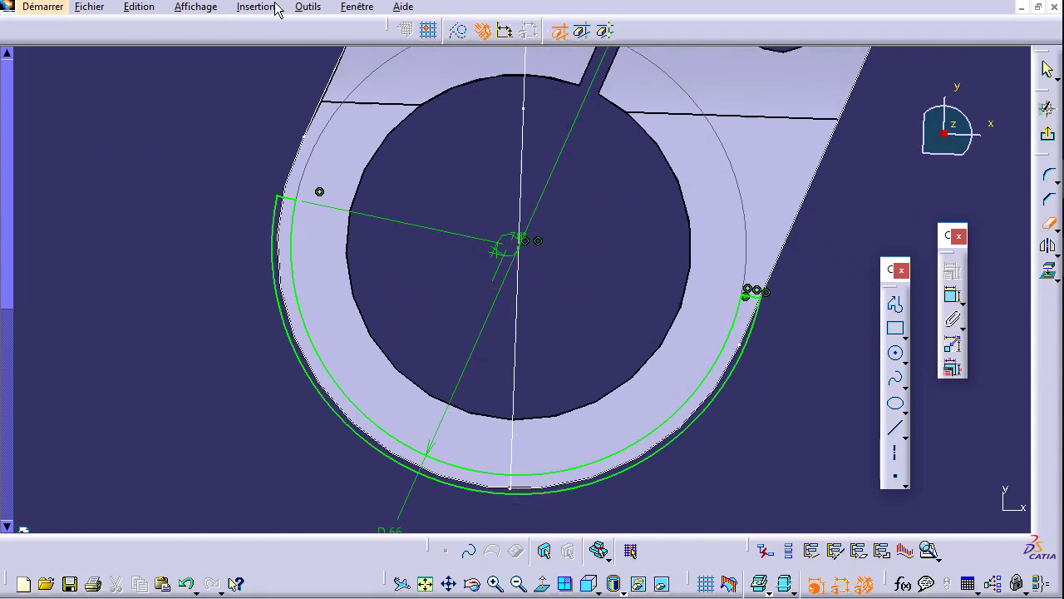
# Run Analyse d'esquisse to check the closed profile, then exit to the 3D part.
pyautogui.click(307, 10)
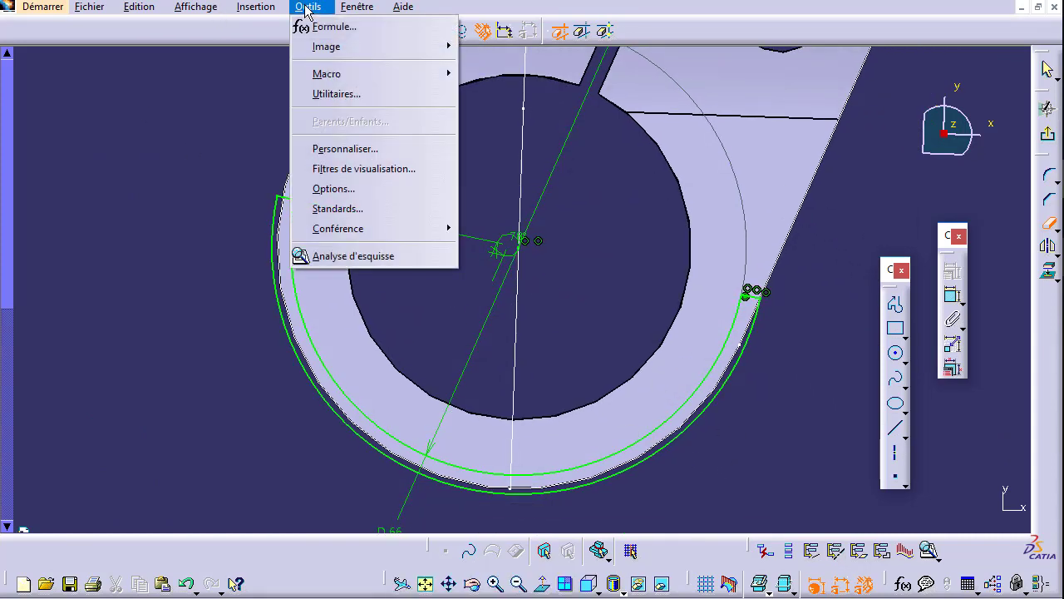
pyautogui.click(371, 256)
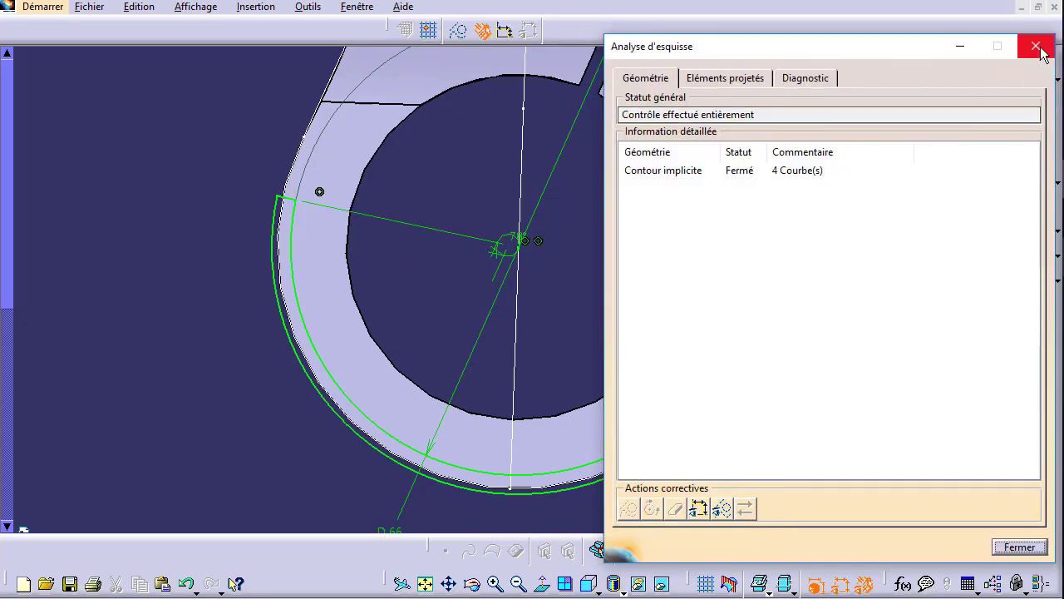
pyautogui.click(1036, 43)
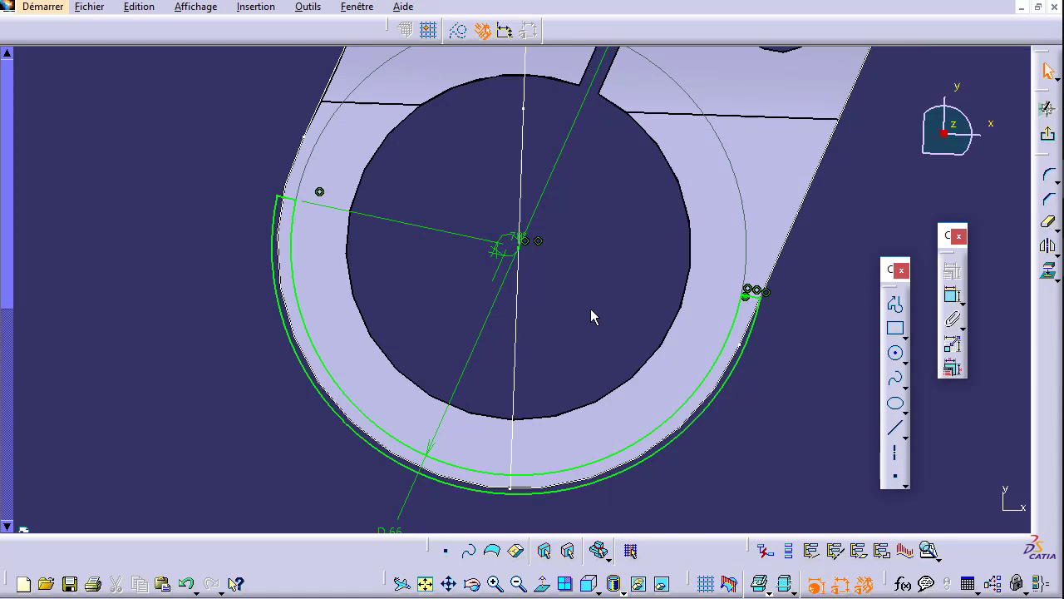
pyautogui.moveTo(590, 306)
pyautogui.mouseDown(button='middle')
pyautogui.moveTo(552, 401)
pyautogui.moveTo(548, 492)
pyautogui.mouseUp(button='middle')
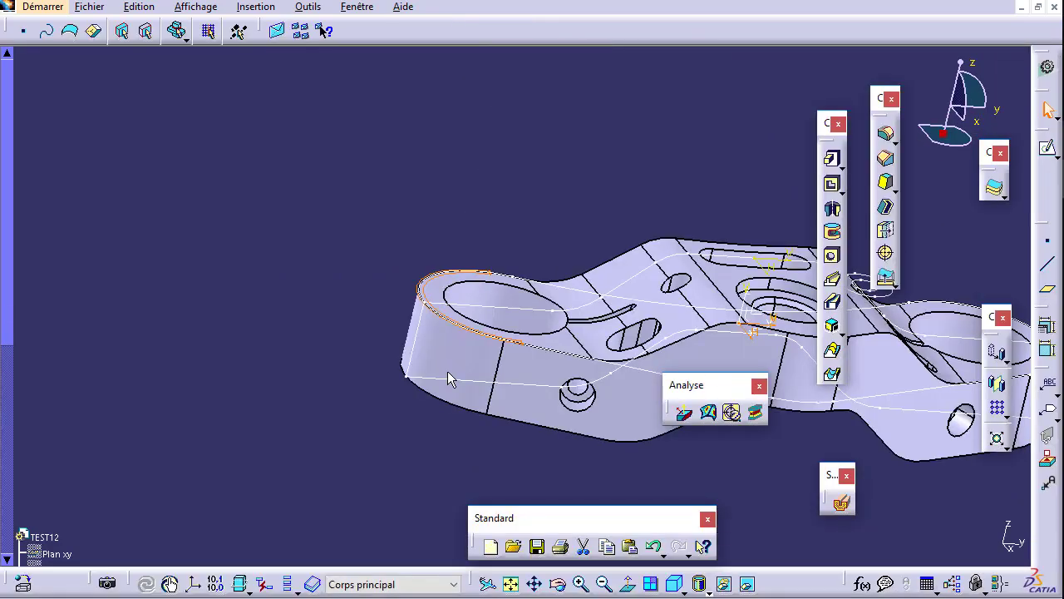
pyautogui.moveTo(503, 392)
pyautogui.keyDown('ctrl'); pyautogui.mouseDown(button='middle')
pyautogui.moveTo(542, 332)
pyautogui.moveTo(518, 416)
pyautogui.mouseUp(button='middle'); pyautogui.keyUp('ctrl')
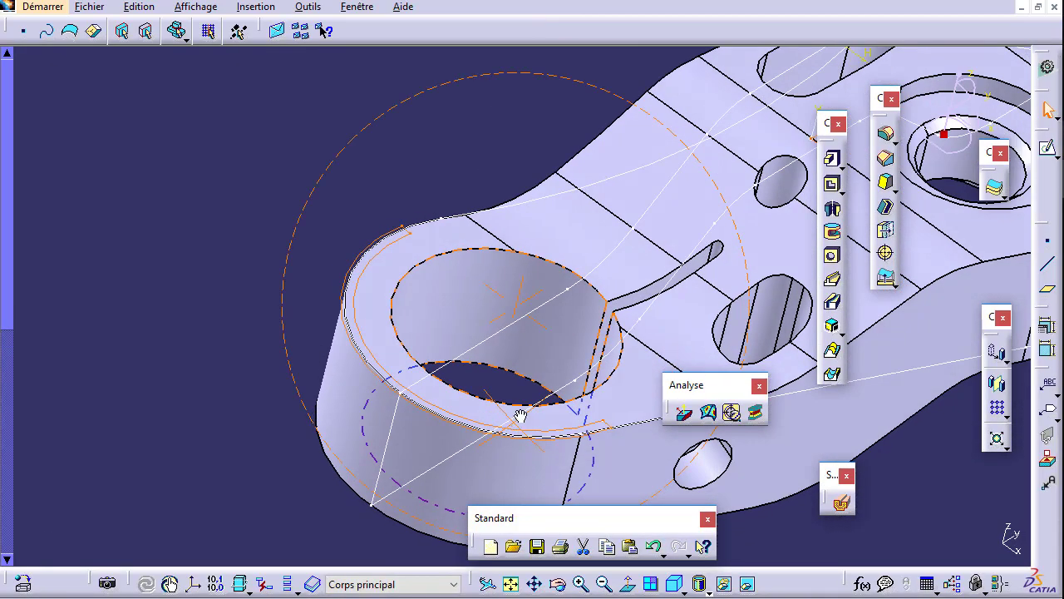
# Start a pocket from Esquisse.9 with a Longueur first limit of 17mm.
pyautogui.click(833, 184)
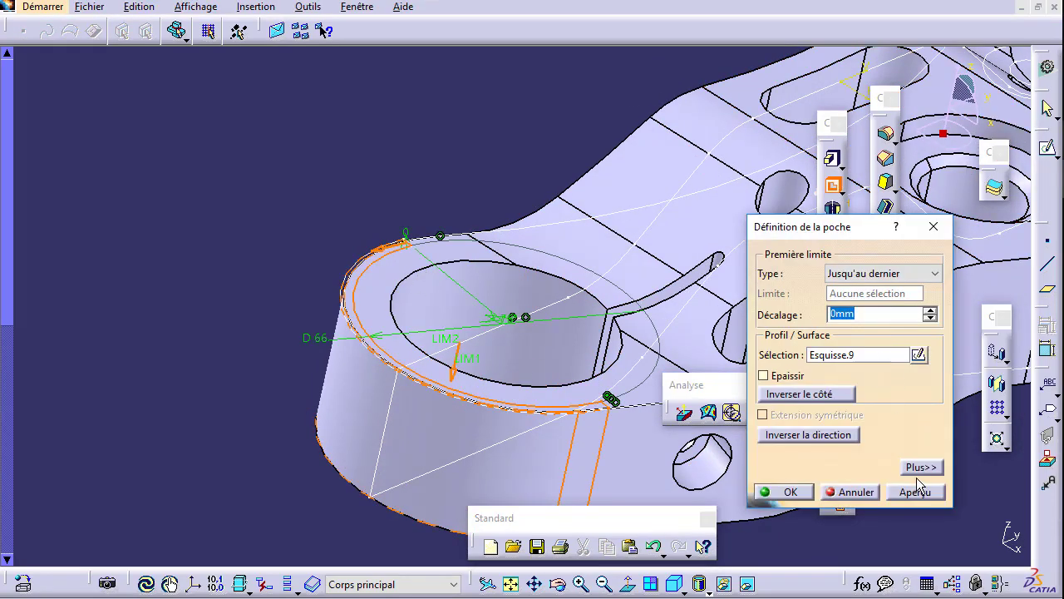
pyautogui.click(920, 467)
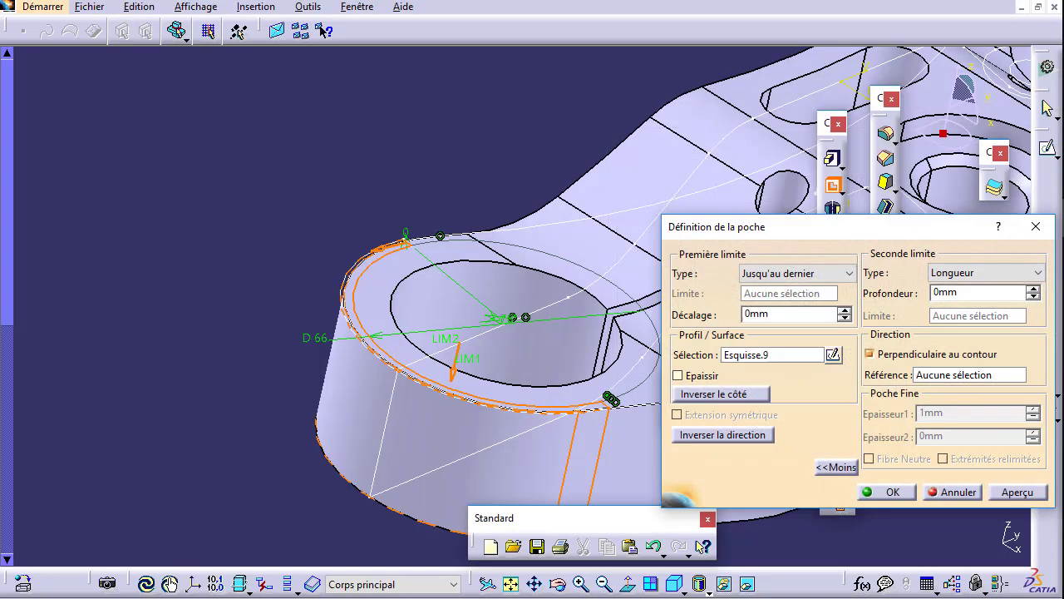
pyautogui.doubleClick(776, 313)
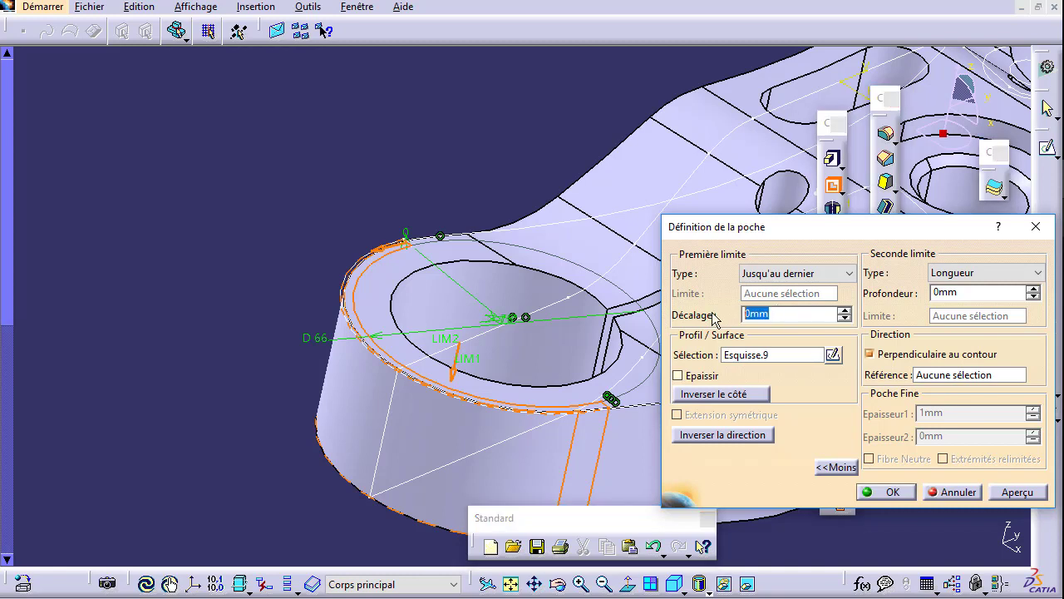
pyautogui.click(793, 268)
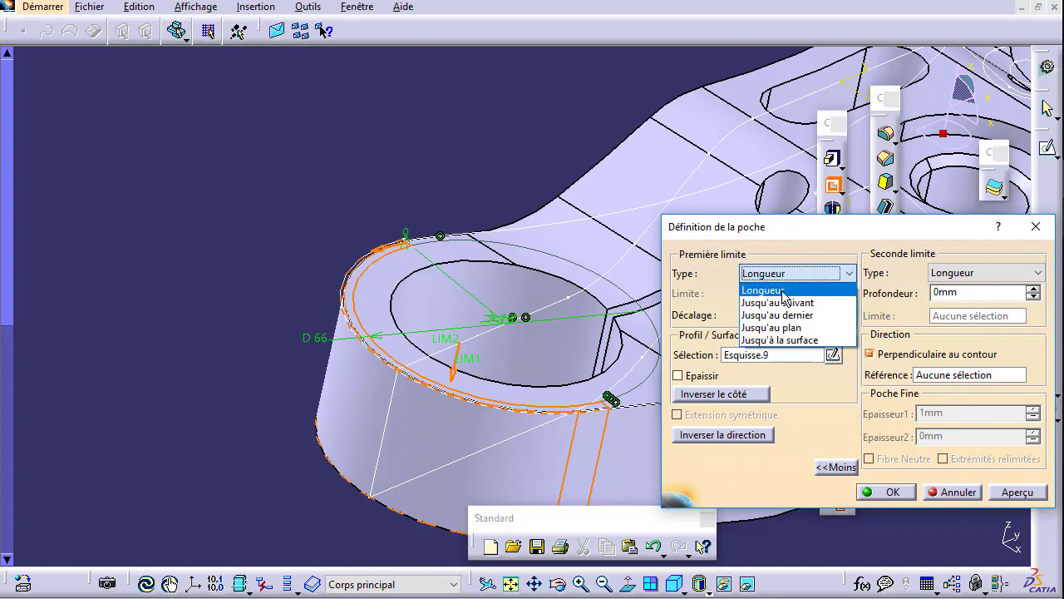
pyautogui.click(785, 285)
pyautogui.moveTo(783, 293); pyautogui.dragTo(704, 297)
pyautogui.write('17')
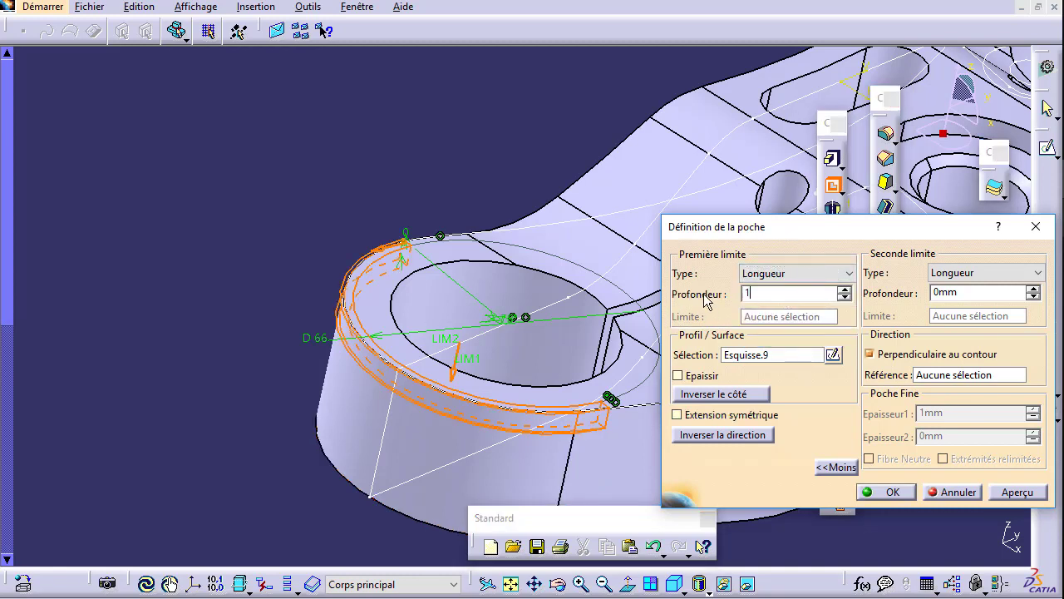
pyautogui.click(981, 296)
# Set the second limit depth to -7,5mm and preview the pocket.
pyautogui.doubleClick(958, 292)
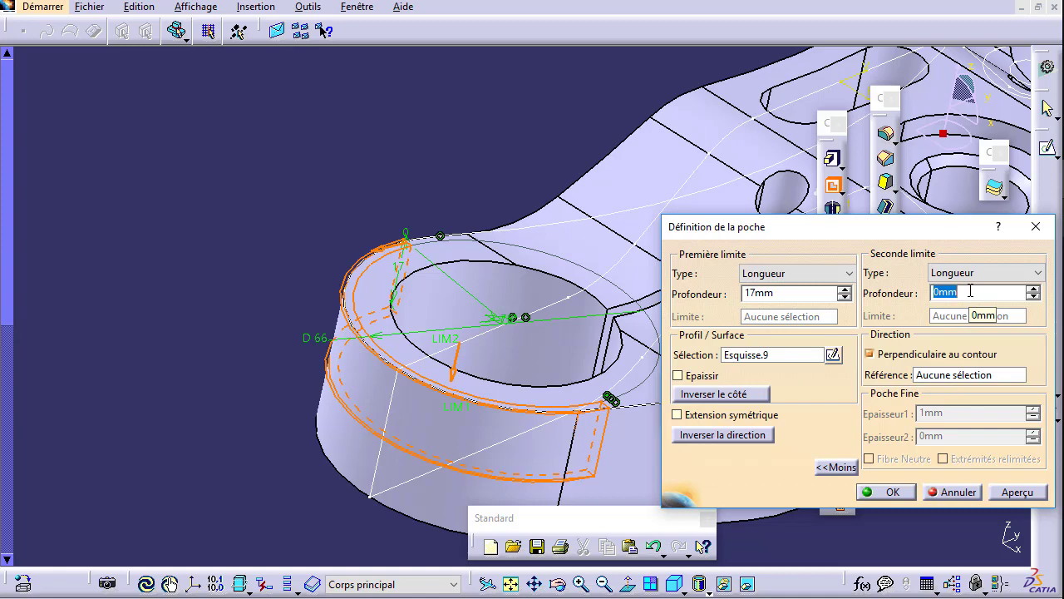
pyautogui.write('6')
pyautogui.click(1016, 492)
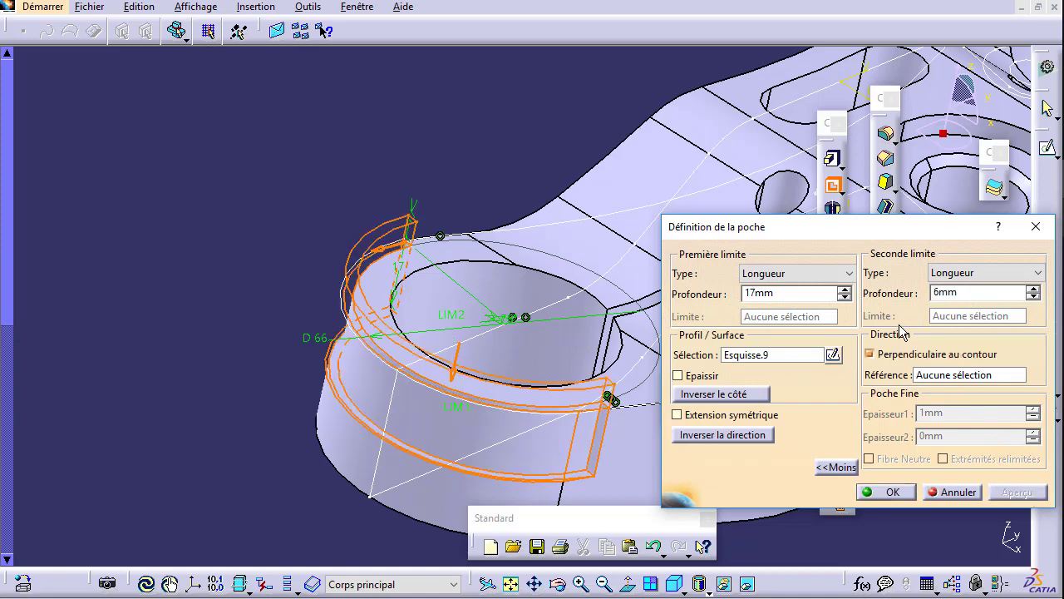
pyautogui.click(1032, 297)
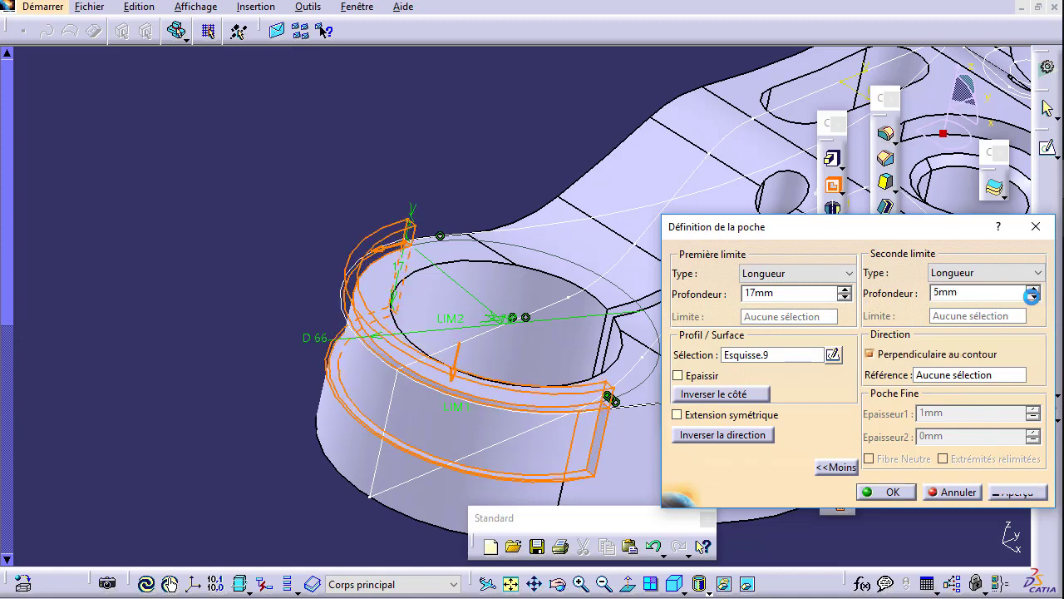
pyautogui.click(1032, 297)
pyautogui.click(1033, 296)
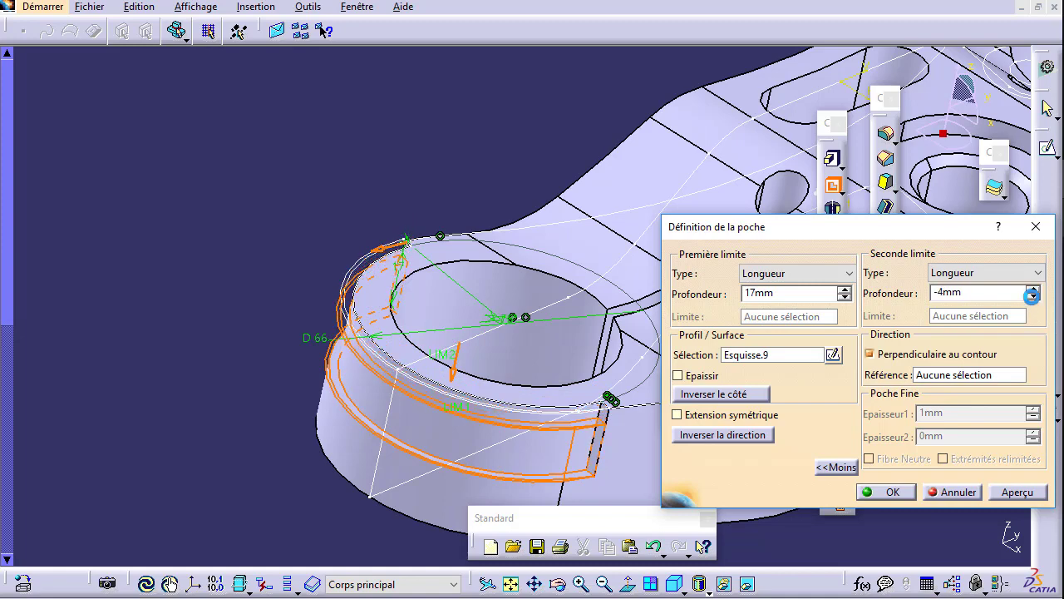
pyautogui.click(1032, 297)
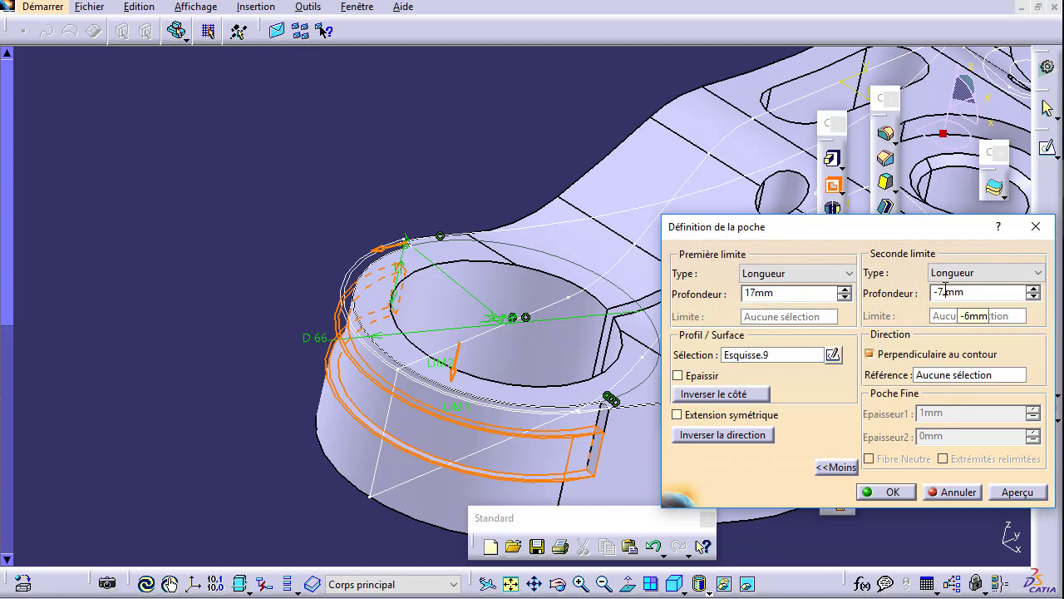
pyautogui.click(1014, 492)
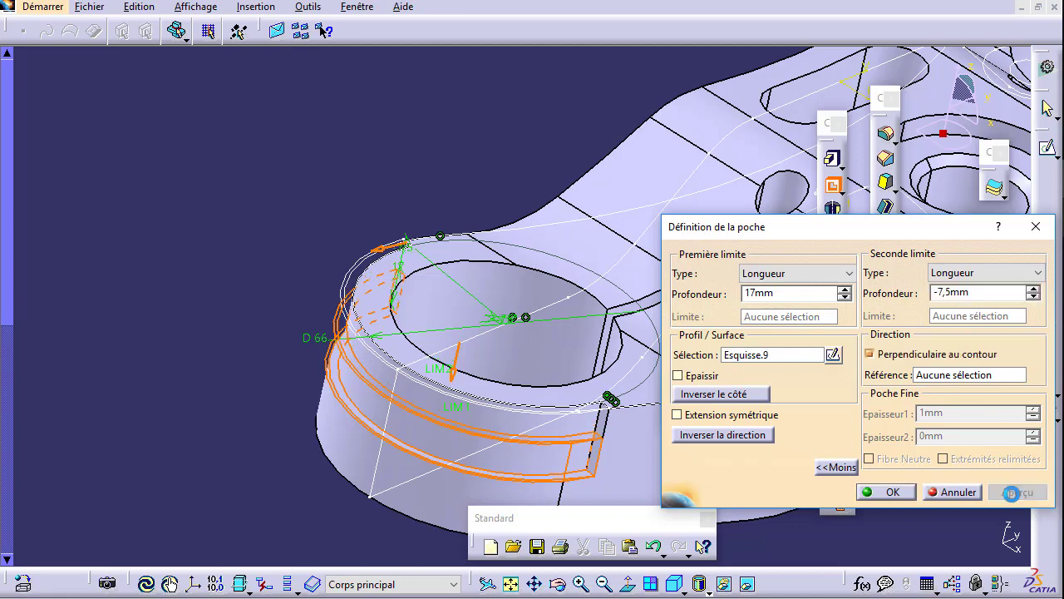
# Set the first depth to 24,5mm (17+7.5), apply the pocket, and check it against the drawing.
pyautogui.moveTo(484, 445)
pyautogui.mouseDown(button='middle')
pyautogui.moveTo(513, 440)
pyautogui.moveTo(525, 333)
pyautogui.mouseUp(button='middle')
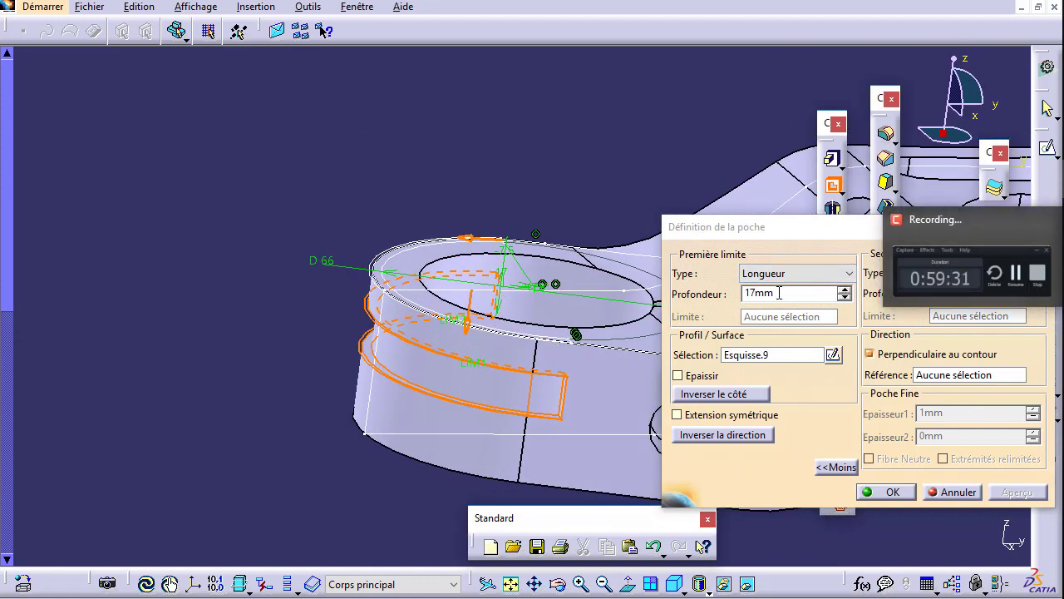
pyautogui.write('17')
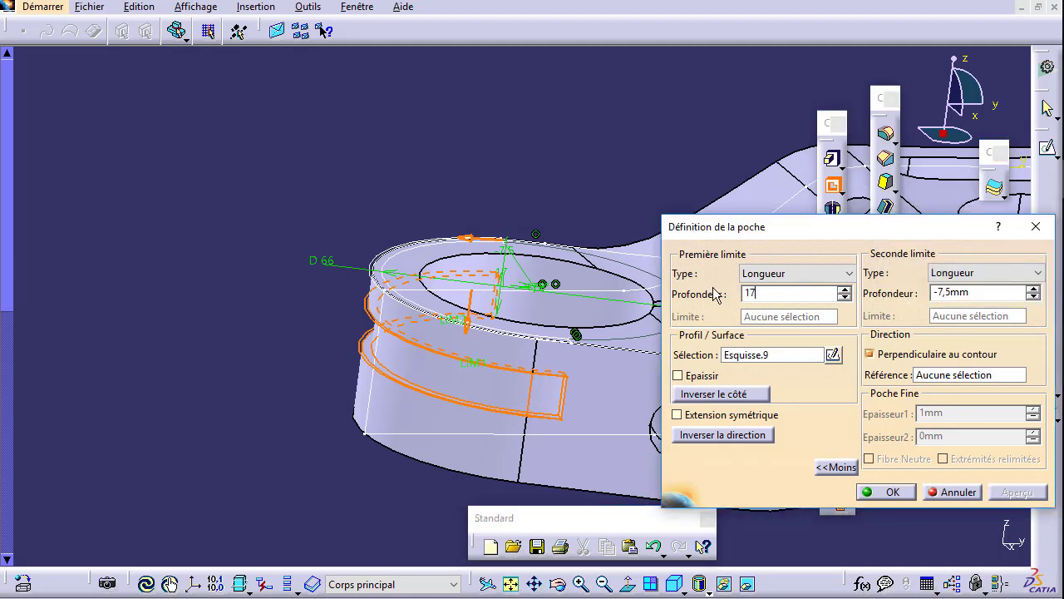
pyautogui.write('+7.')
pyautogui.write('5')
pyautogui.click(994, 292)
pyautogui.click(1027, 499)
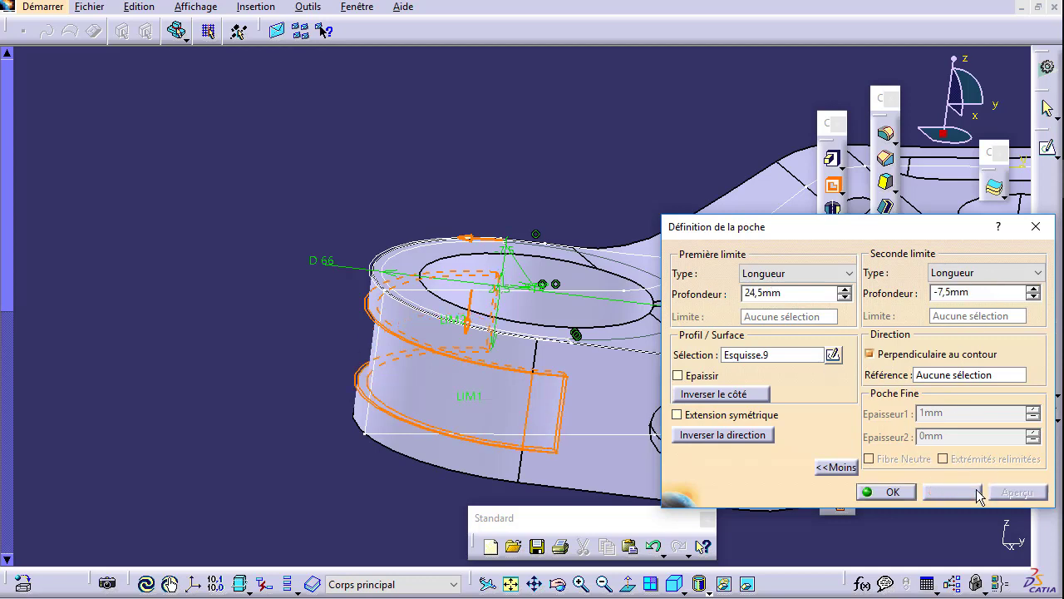
pyautogui.press('Return')
pyautogui.moveTo(210, 328)
pyautogui.mouseDown(button='middle')
pyautogui.moveTo(545, 398)
pyautogui.moveTo(638, 363)
pyautogui.moveTo(546, 311)
pyautogui.moveTo(439, 295)
pyautogui.moveTo(332, 379)
pyautogui.moveTo(504, 299)
pyautogui.moveTo(532, 316)
pyautogui.mouseUp(button='middle')
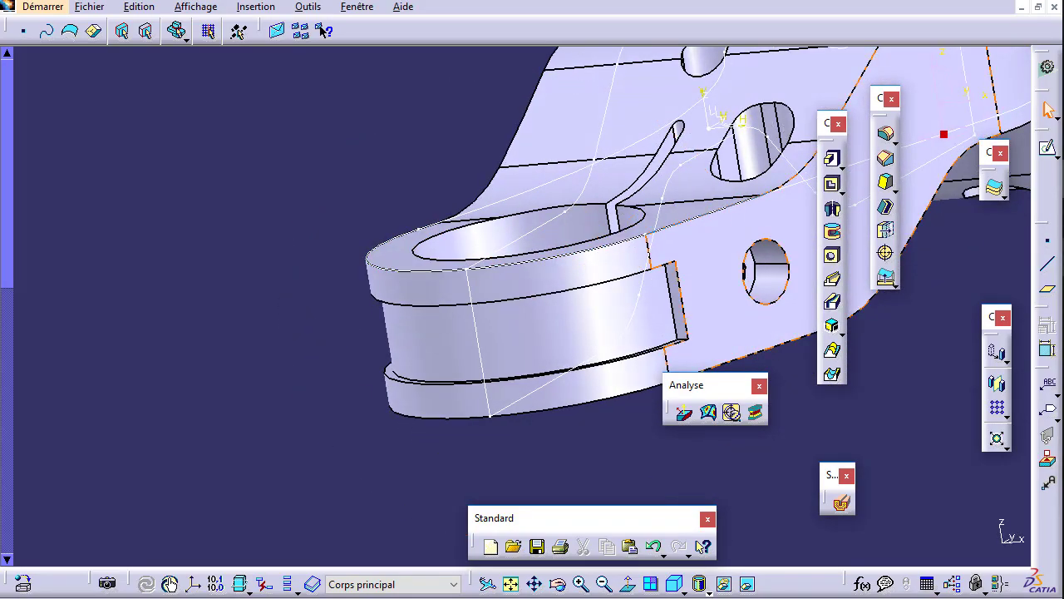
pyautogui.hotkey('alt', 'Tab')
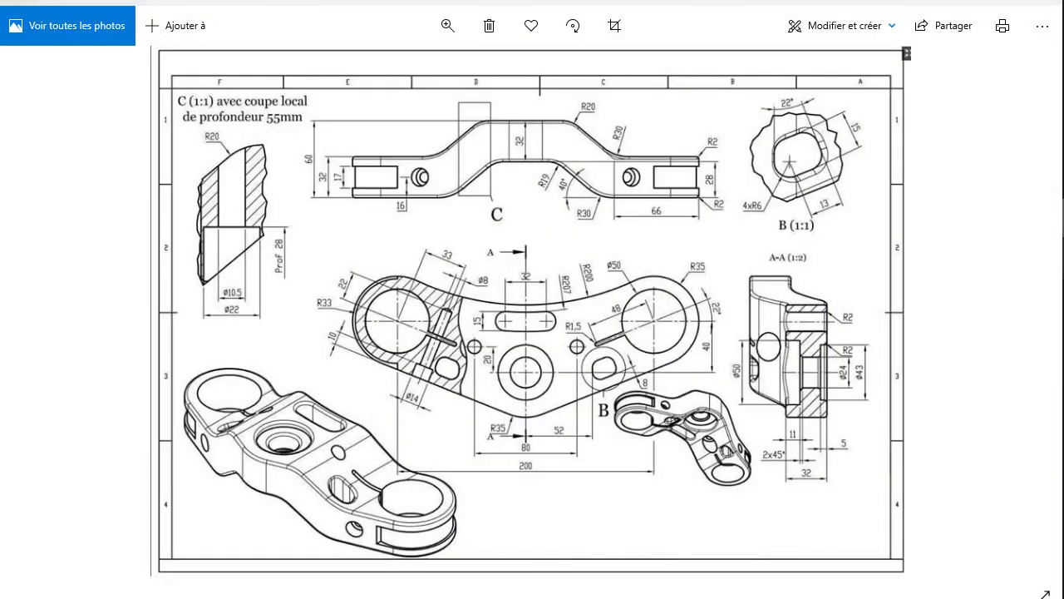
pyautogui.hotkey('alt', 'Tab')
pyautogui.moveTo(585, 396)
pyautogui.mouseDown(button='middle')
pyautogui.moveTo(434, 444)
pyautogui.moveTo(372, 486)
pyautogui.moveTo(499, 344)
pyautogui.mouseUp(button='middle')
# Select Poche.4 as the feature to mirror with Symétrie.
pyautogui.click(485, 368)
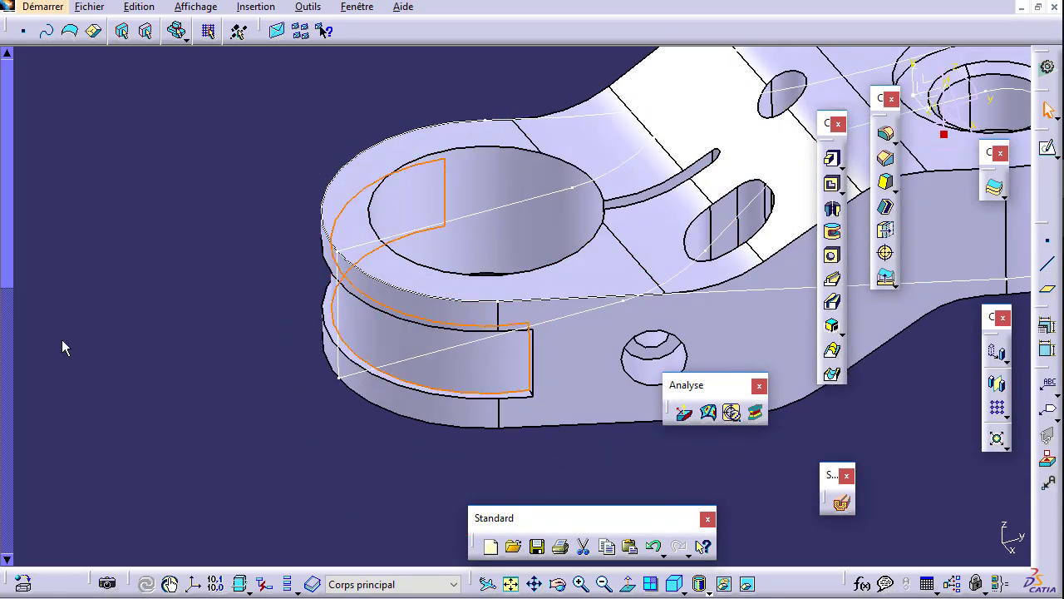
pyautogui.press('F3')
pyautogui.scroll(-5, 61, 341)
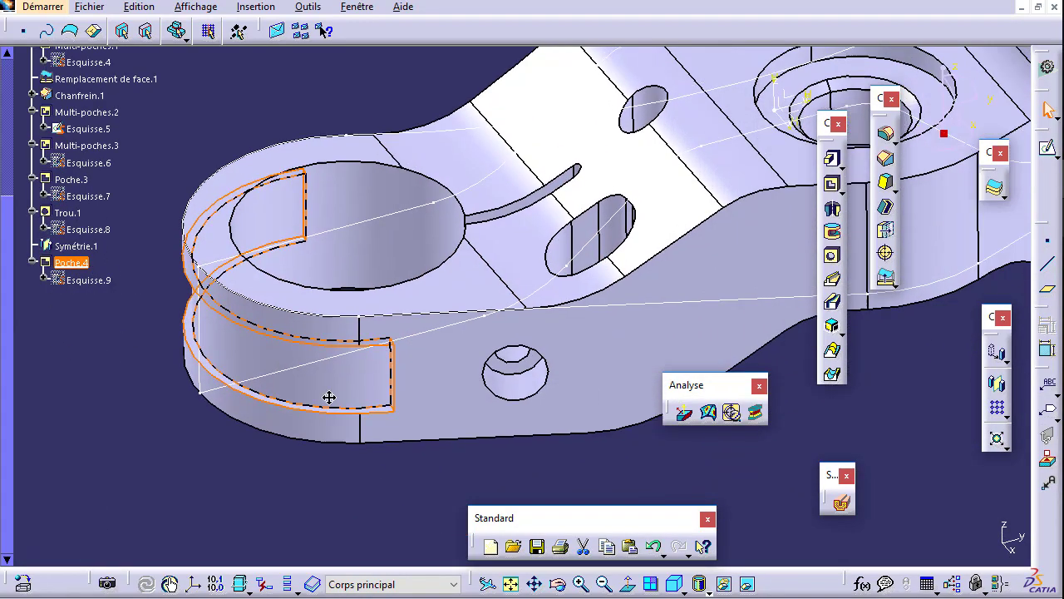
pyautogui.moveTo(328, 397)
pyautogui.mouseDown(button='middle')
pyautogui.moveTo(415, 471)
pyautogui.moveTo(368, 369)
pyautogui.moveTo(466, 374)
pyautogui.mouseUp(button='middle')
pyautogui.click(997, 383)
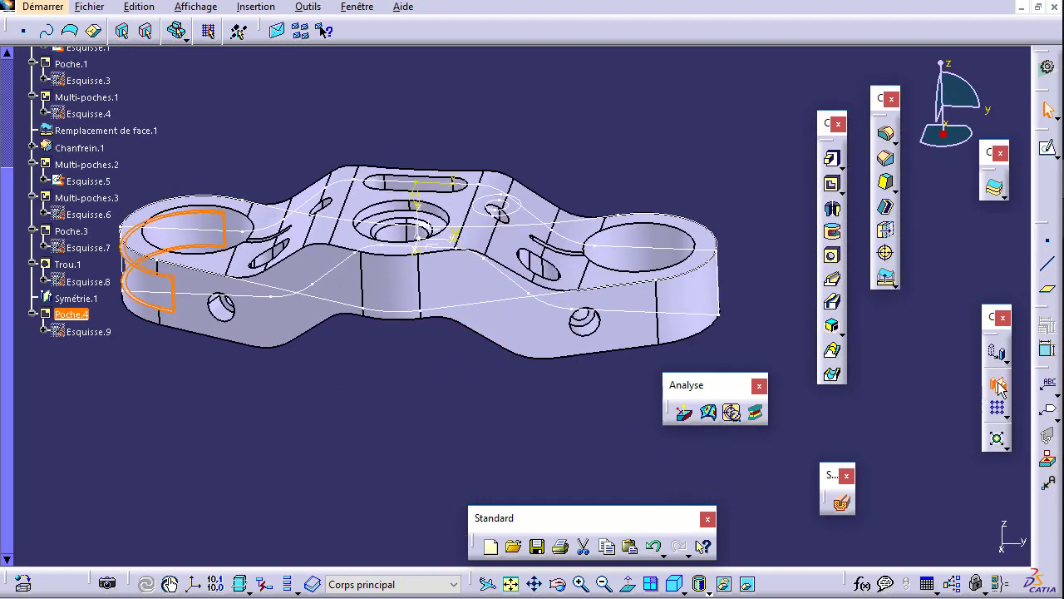
pyautogui.moveTo(435, 269)
pyautogui.mouseDown(button='middle')
pyautogui.moveTo(479, 200)
pyautogui.moveTo(337, 180)
pyautogui.moveTo(430, 226)
pyautogui.moveTo(294, 142)
pyautogui.mouseUp(button='middle')
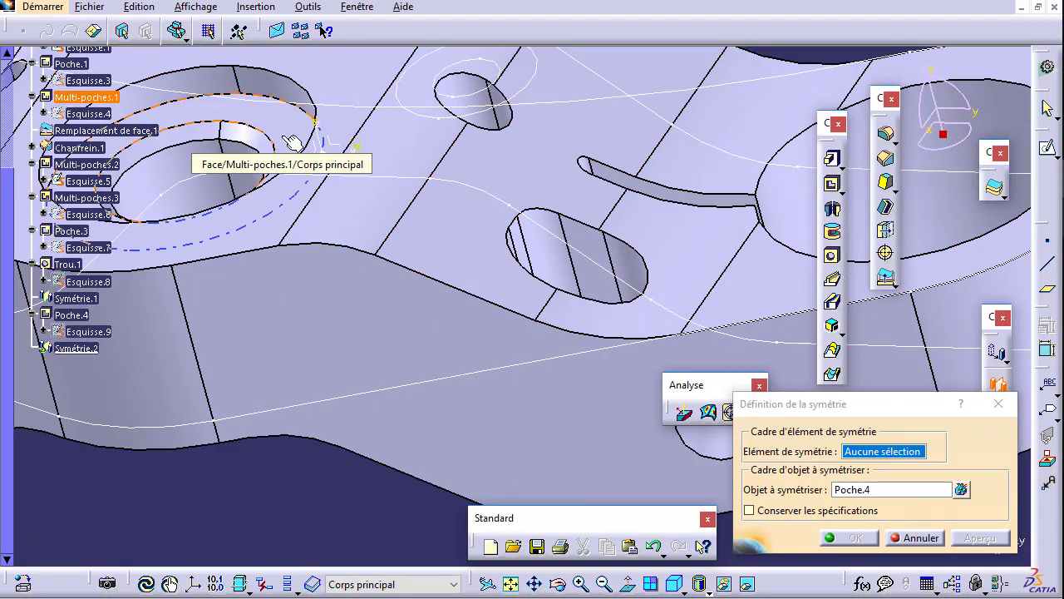
pyautogui.click(841, 489)
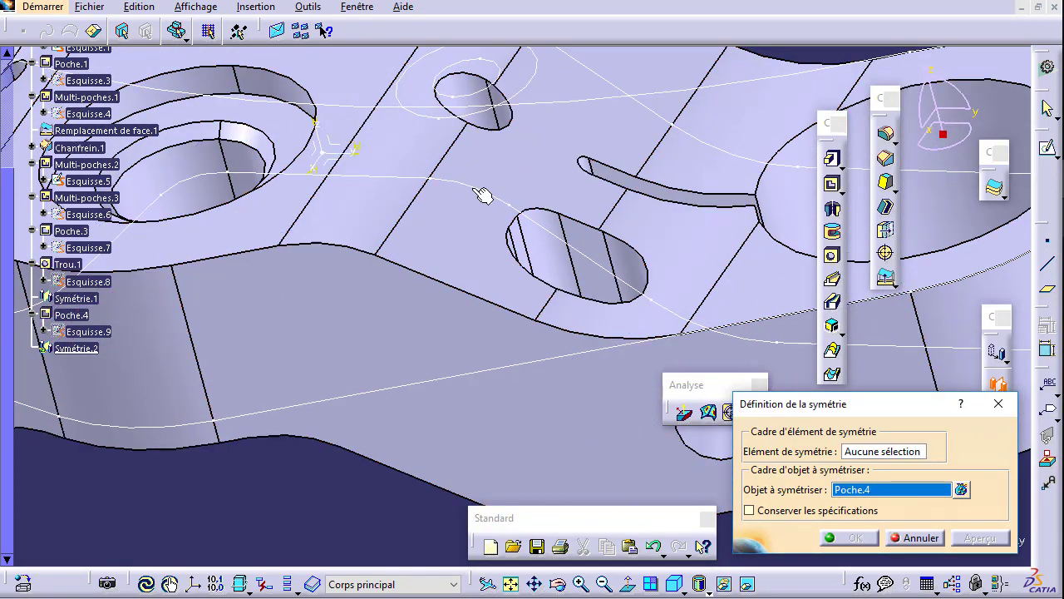
# Mirror Poche.4 across the absolute-axis plane and confirm.
pyautogui.moveTo(482, 195); pyautogui.dragTo(365, 264, button='middle')
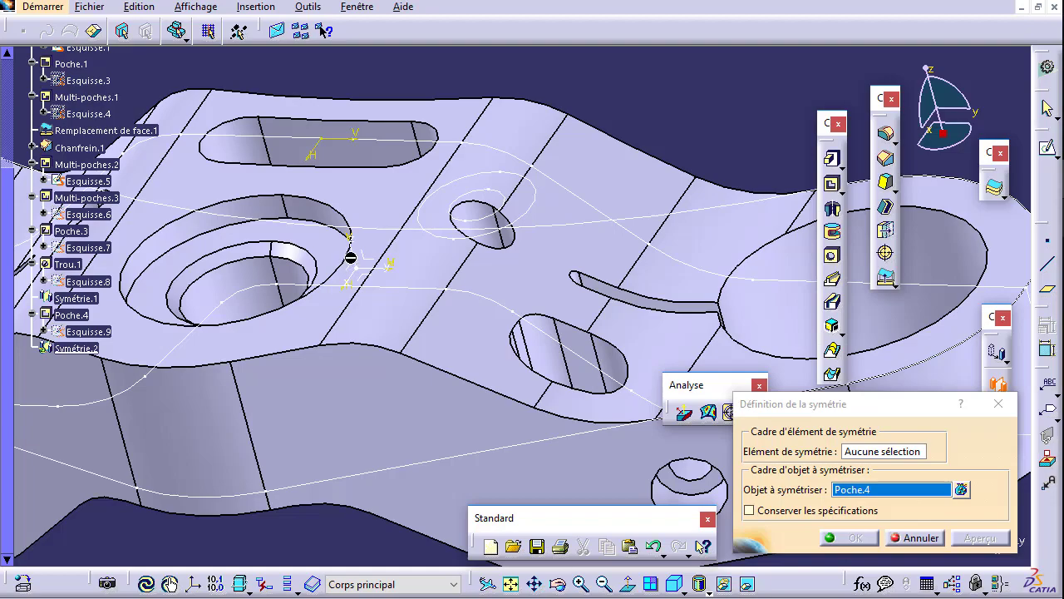
pyautogui.moveTo(355, 270); pyautogui.dragTo(454, 206, button='middle')
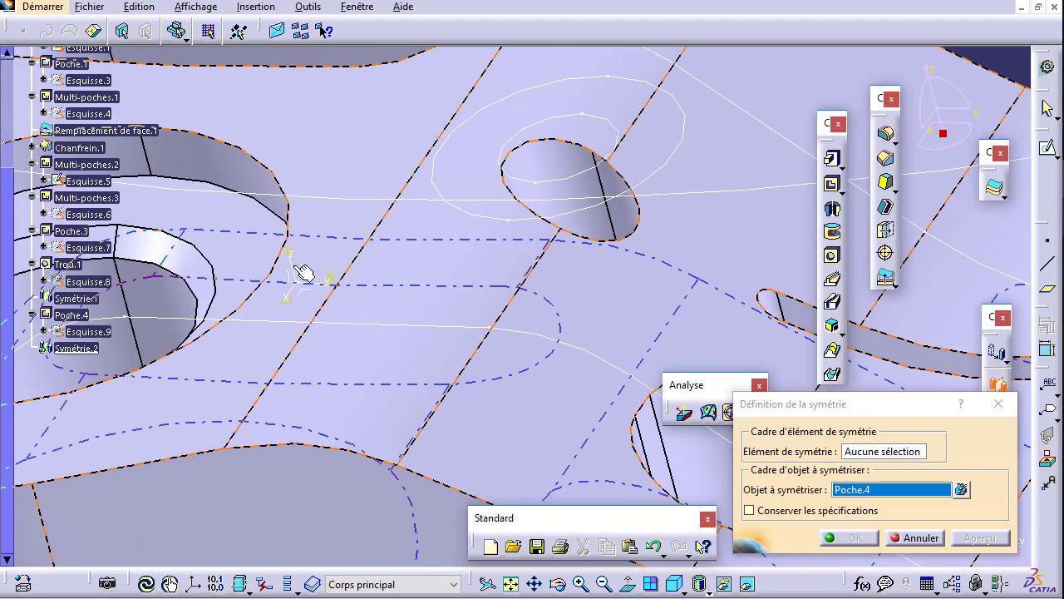
pyautogui.click(857, 460)
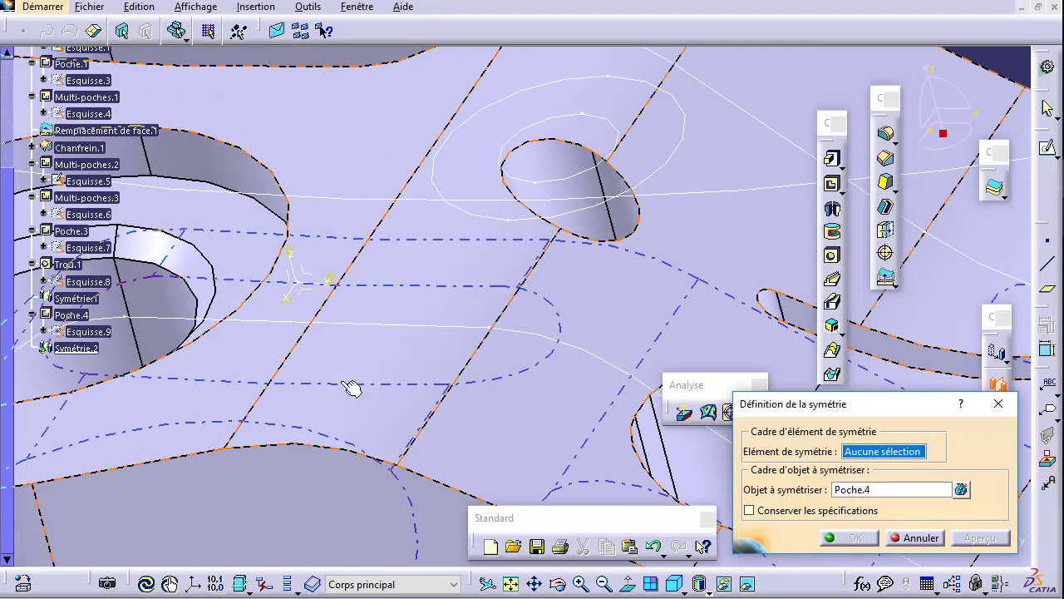
pyautogui.moveTo(352, 385)
pyautogui.mouseDown(button='middle')
pyautogui.moveTo(449, 418)
pyautogui.moveTo(630, 325)
pyautogui.mouseUp(button='middle')
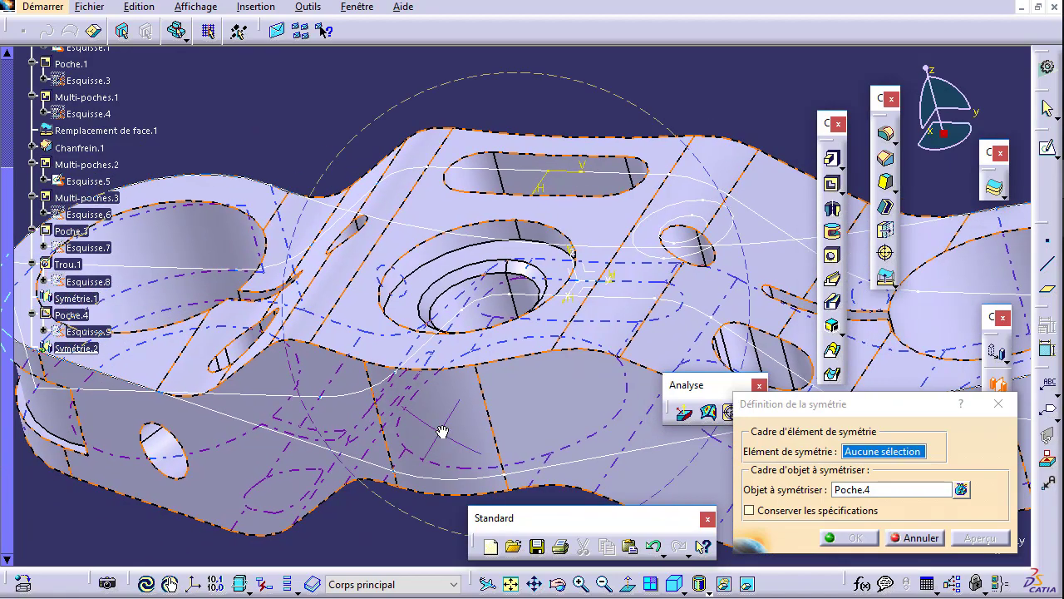
pyautogui.click(657, 242)
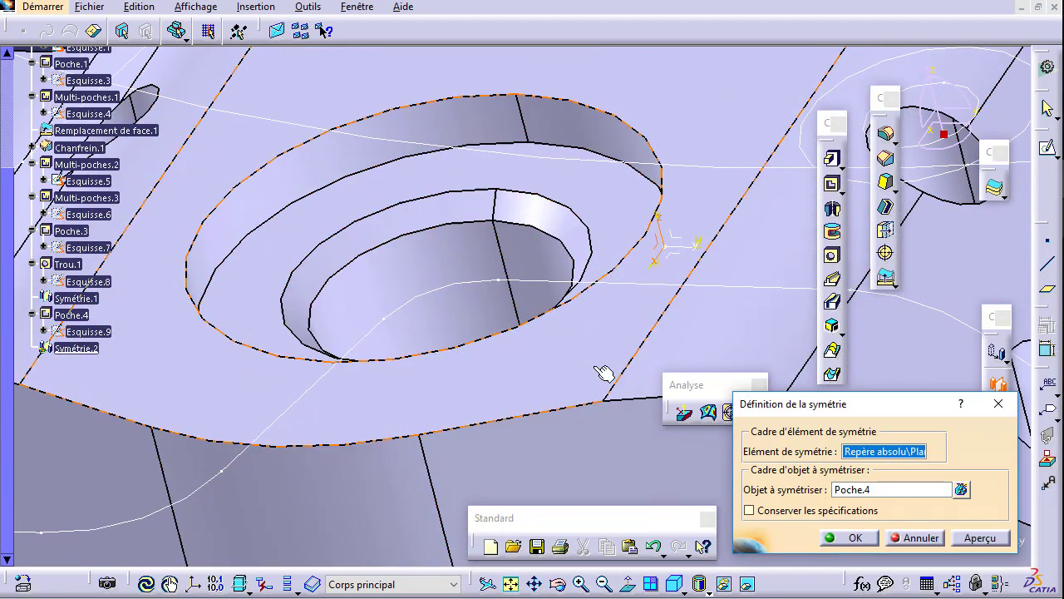
pyautogui.moveTo(606, 375)
pyautogui.mouseDown(button='middle')
pyautogui.moveTo(423, 325)
pyautogui.moveTo(333, 366)
pyautogui.mouseUp(button='middle')
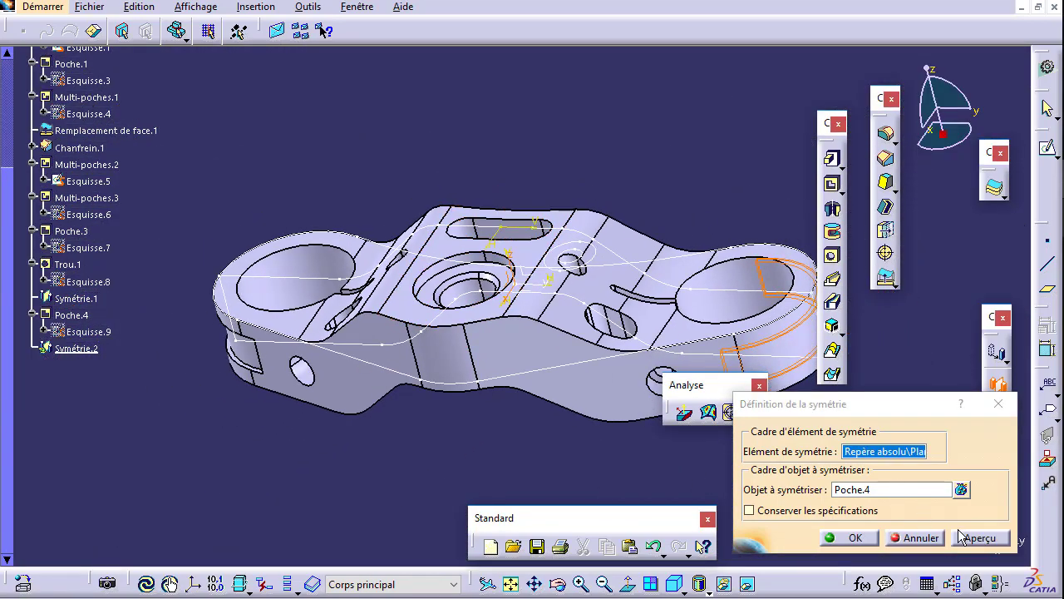
pyautogui.click(964, 538)
pyautogui.click(876, 542)
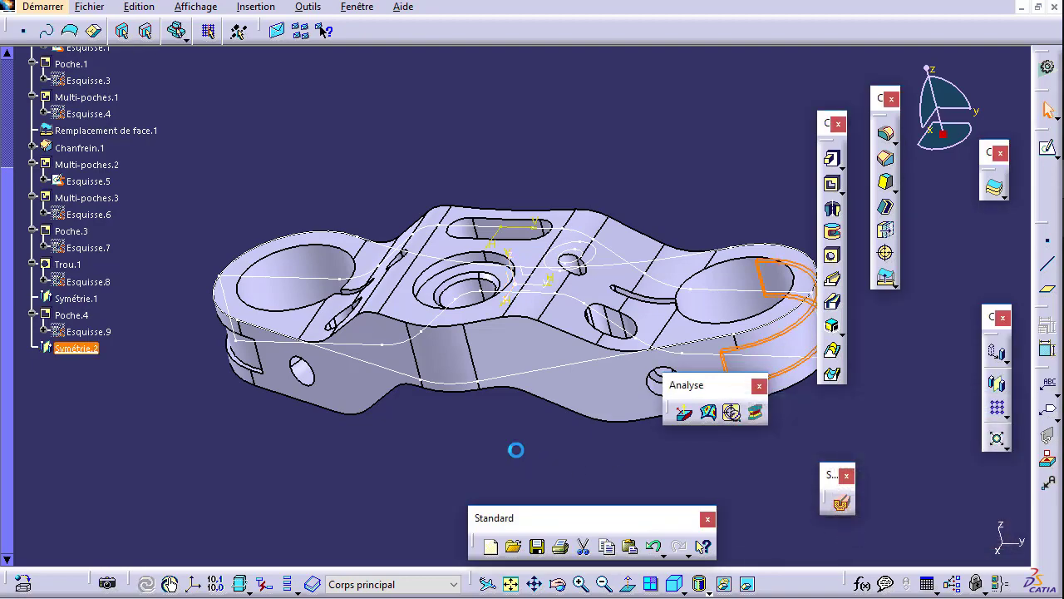
pyautogui.moveTo(515, 447)
pyautogui.mouseDown(button='middle')
pyautogui.moveTo(405, 377)
pyautogui.moveTo(394, 432)
pyautogui.moveTo(573, 449)
pyautogui.mouseUp(button='middle')
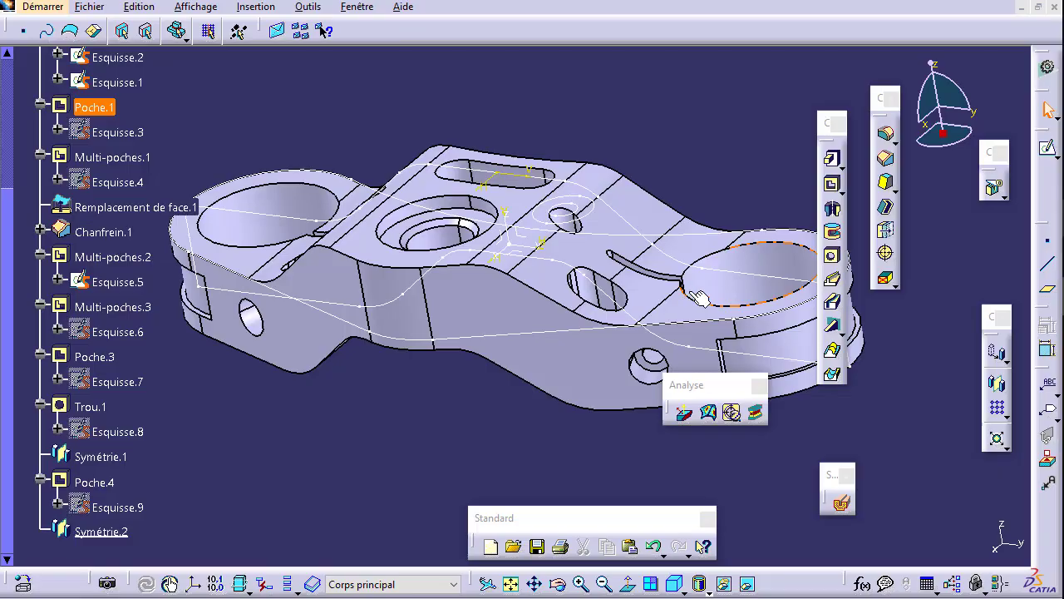
# Start edge fillet Congé arête.2 with a 2mm radius.
pyautogui.moveTo(699, 304)
pyautogui.mouseDown(button='middle')
pyautogui.moveTo(694, 359)
pyautogui.moveTo(715, 353)
pyautogui.mouseUp(button='middle')
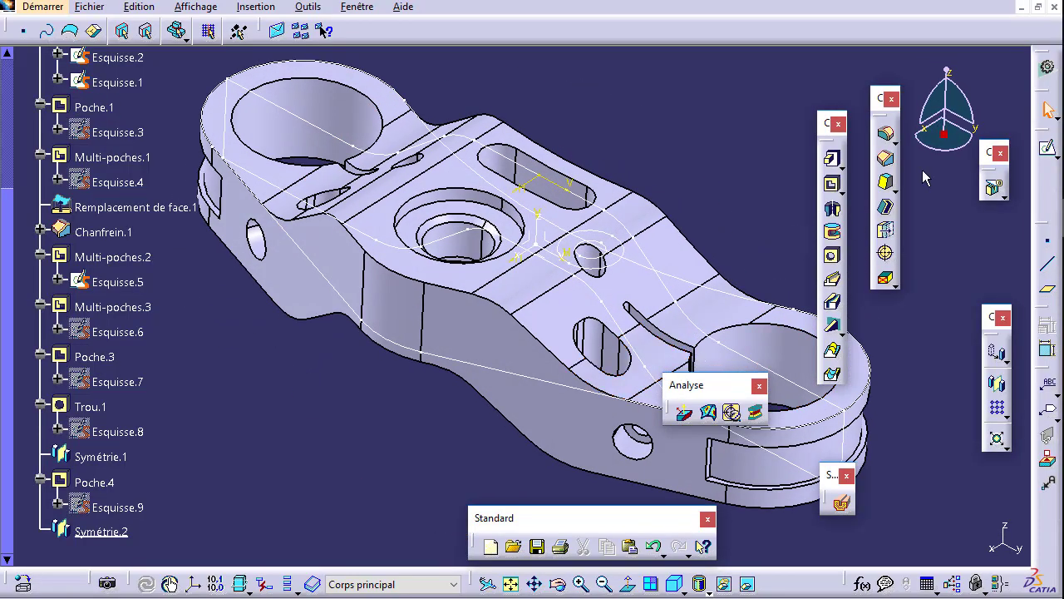
pyautogui.click(881, 132)
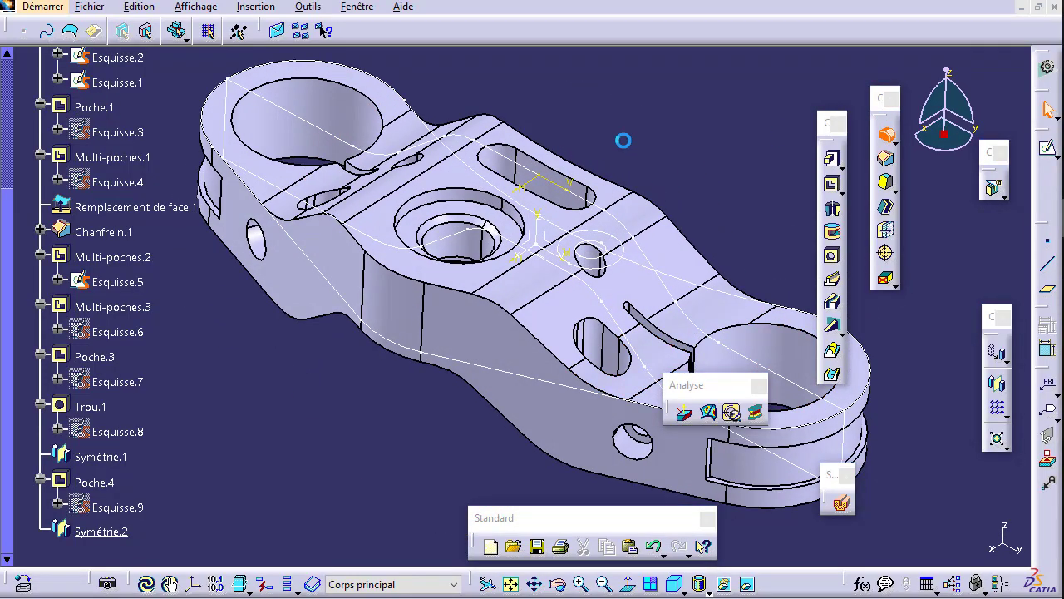
pyautogui.moveTo(691, 453); pyautogui.dragTo(587, 270, button='middle')
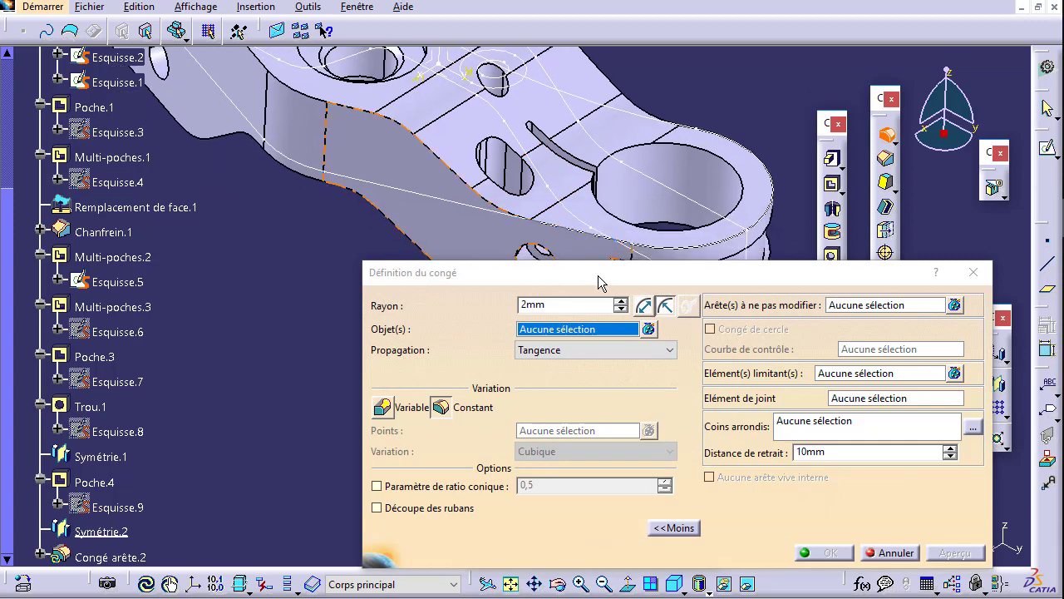
# Select two outer contour edges and apply the 2mm fillet.
pyautogui.moveTo(599, 283)
pyautogui.mouseDown()
pyautogui.moveTo(765, 385)
pyautogui.moveTo(783, 412)
pyautogui.mouseUp()
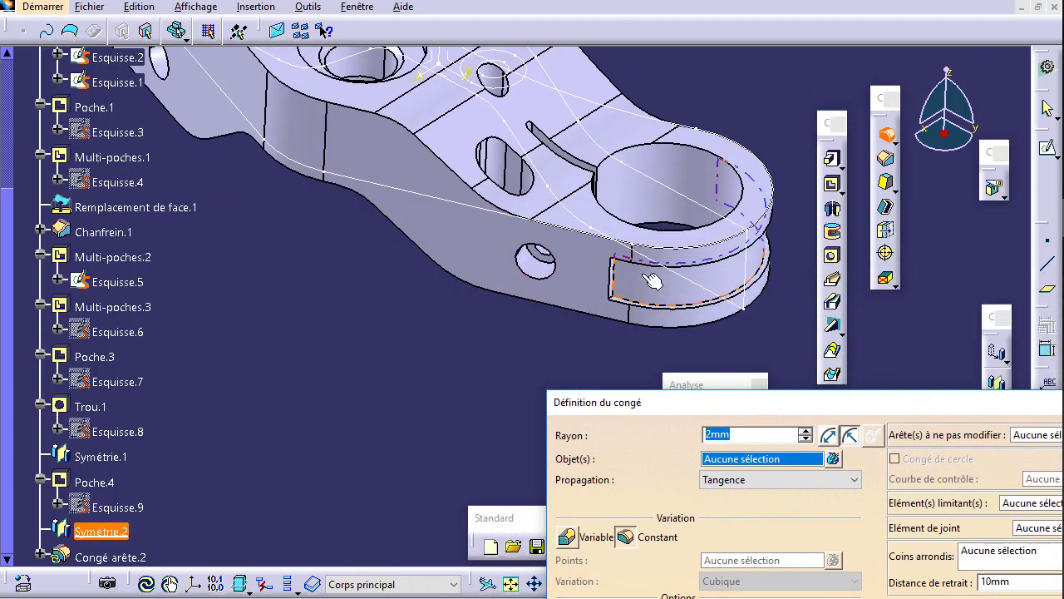
pyautogui.click(476, 190)
pyautogui.moveTo(409, 287)
pyautogui.mouseDown(button='middle')
pyautogui.moveTo(472, 244)
pyautogui.moveTo(515, 239)
pyautogui.mouseUp(button='middle')
pyautogui.click(523, 213)
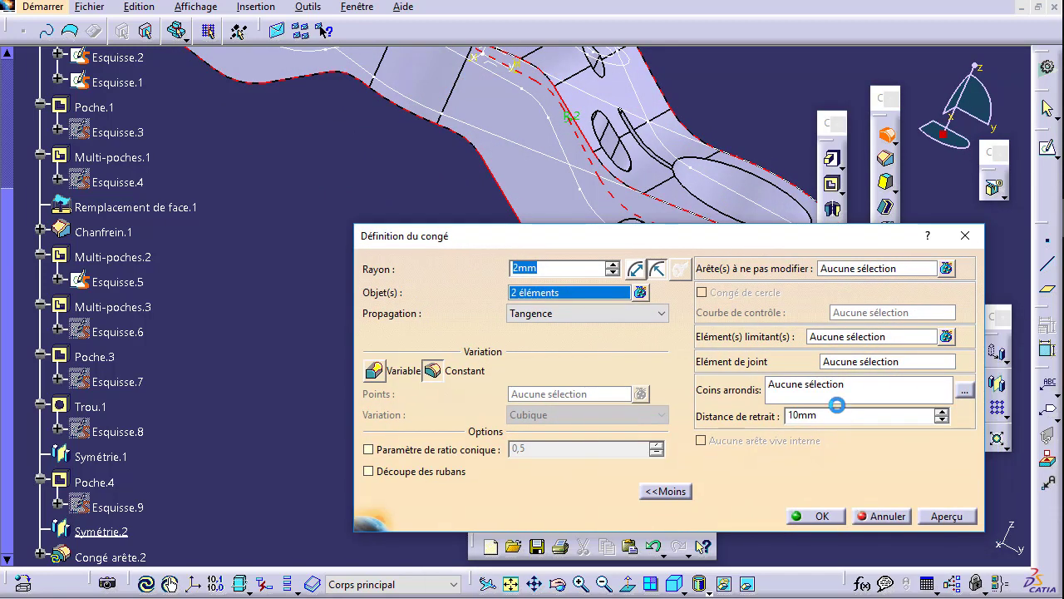
pyautogui.click(946, 517)
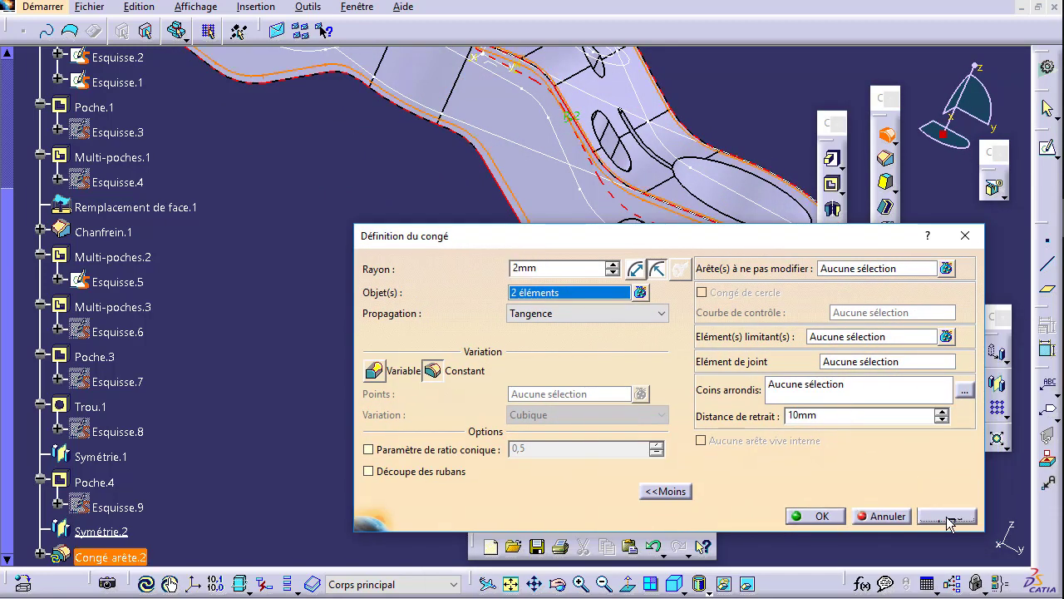
pyautogui.click(816, 517)
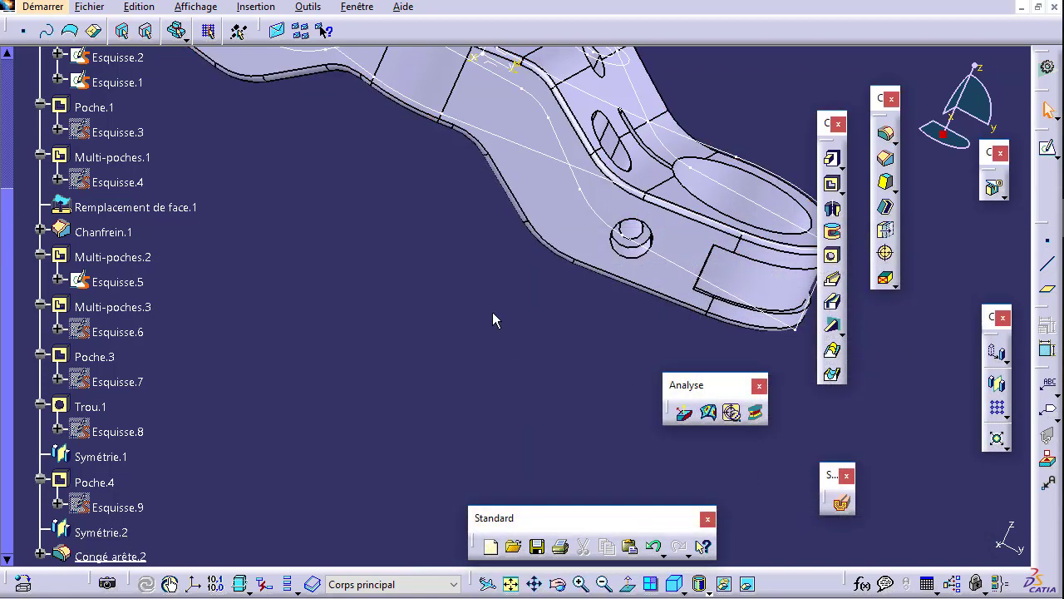
pyautogui.moveTo(492, 313)
pyautogui.keyDown('ctrl'); pyautogui.mouseDown(button='middle')
pyautogui.moveTo(413, 273)
pyautogui.moveTo(369, 302)
pyautogui.moveTo(399, 321)
pyautogui.moveTo(422, 374)
pyautogui.moveTo(447, 316)
pyautogui.moveTo(431, 312)
pyautogui.moveTo(378, 228)
pyautogui.mouseUp(button='middle'); pyautogui.keyUp('ctrl')
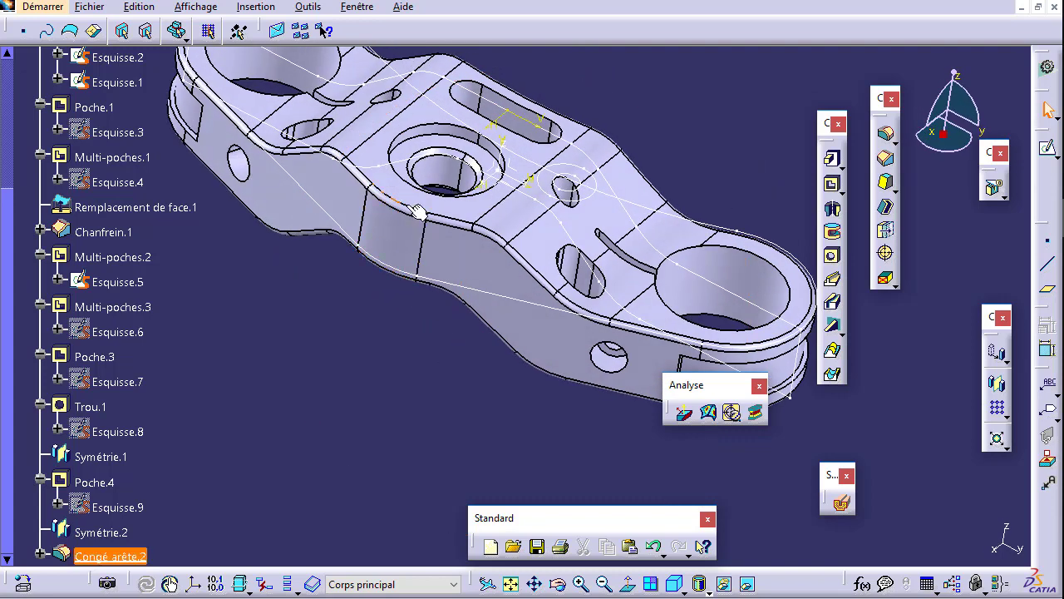
# Reopen the 2 mm edge fillet and add the bore, hole, left and right bore, and central boss edges.
pyautogui.doubleClick(410, 213)
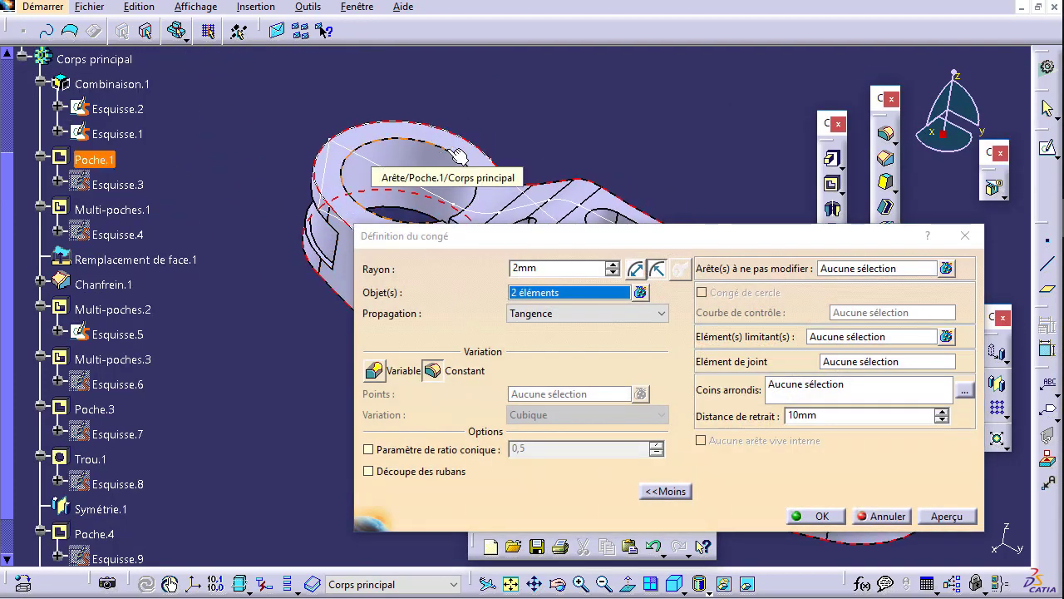
pyautogui.click(439, 148)
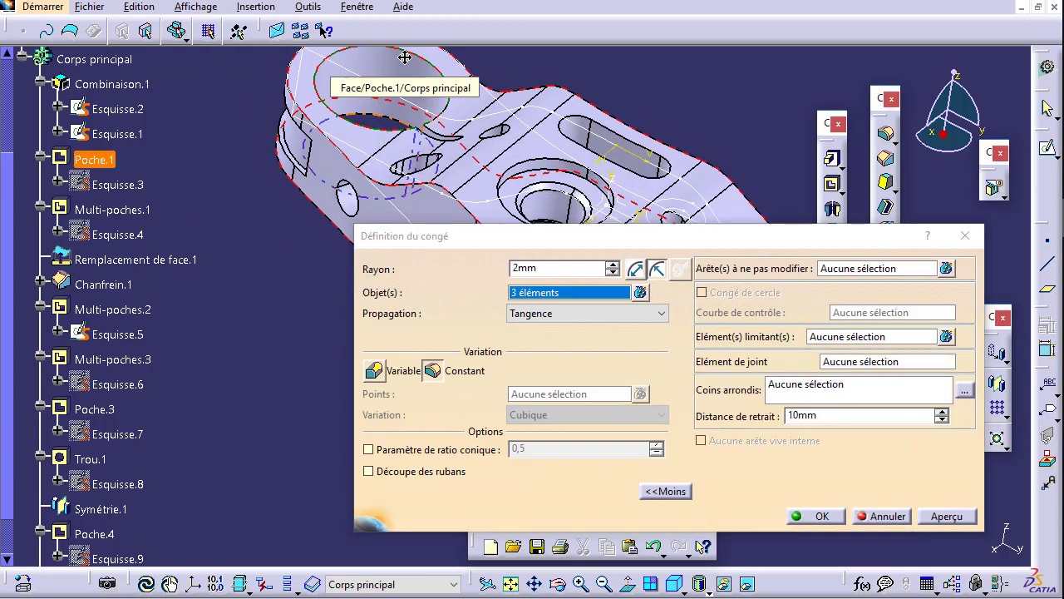
pyautogui.moveTo(431, 152)
pyautogui.mouseDown(button='middle')
pyautogui.moveTo(480, 244)
pyautogui.moveTo(226, 214)
pyautogui.mouseUp(button='middle')
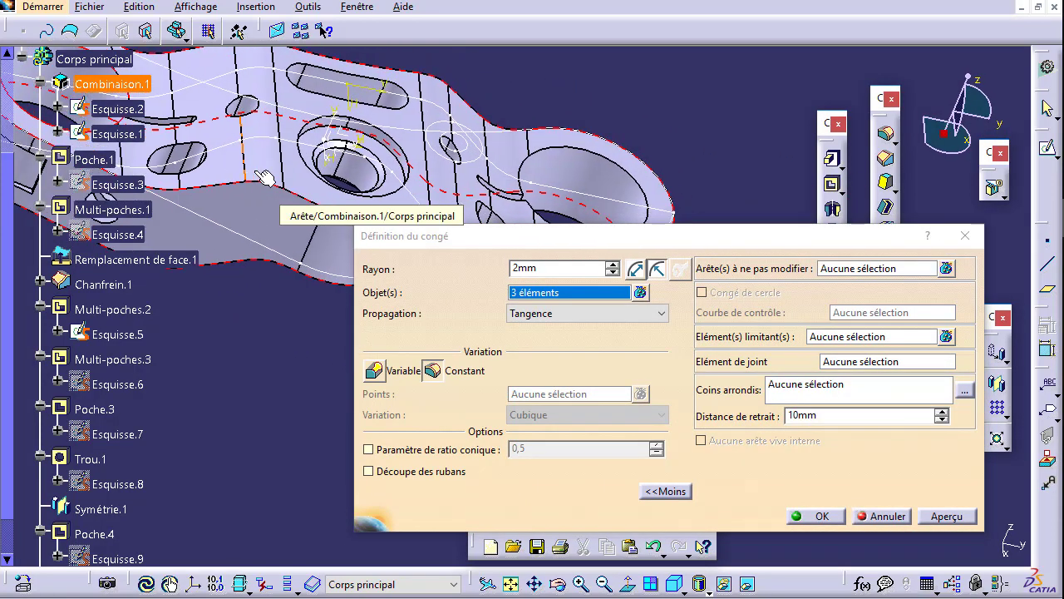
pyautogui.click(600, 152)
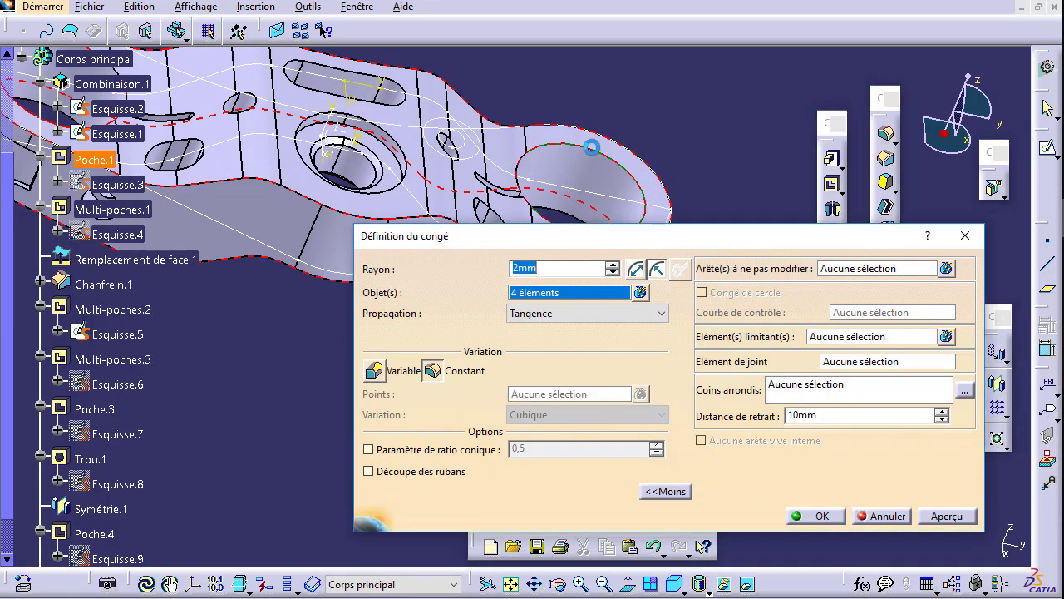
pyautogui.moveTo(421, 181)
pyautogui.mouseDown(button='middle')
pyautogui.moveTo(428, 137)
pyautogui.moveTo(511, 148)
pyautogui.mouseUp(button='middle')
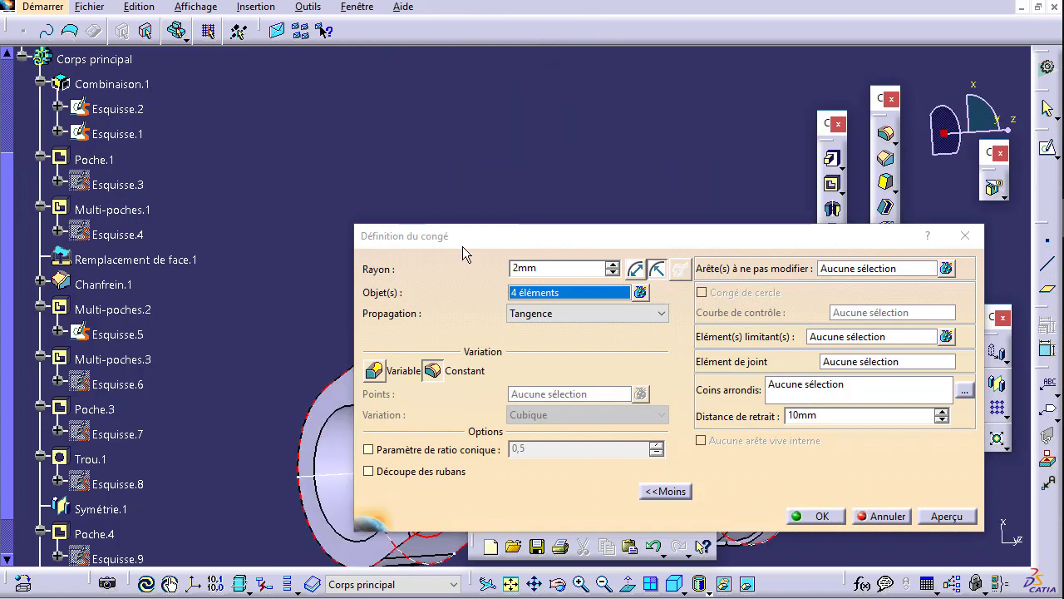
pyautogui.moveTo(463, 247); pyautogui.dragTo(626, 450)
pyautogui.moveTo(413, 241)
pyautogui.mouseDown(button='middle')
pyautogui.moveTo(328, 312)
pyautogui.moveTo(408, 301)
pyautogui.mouseUp(button='middle')
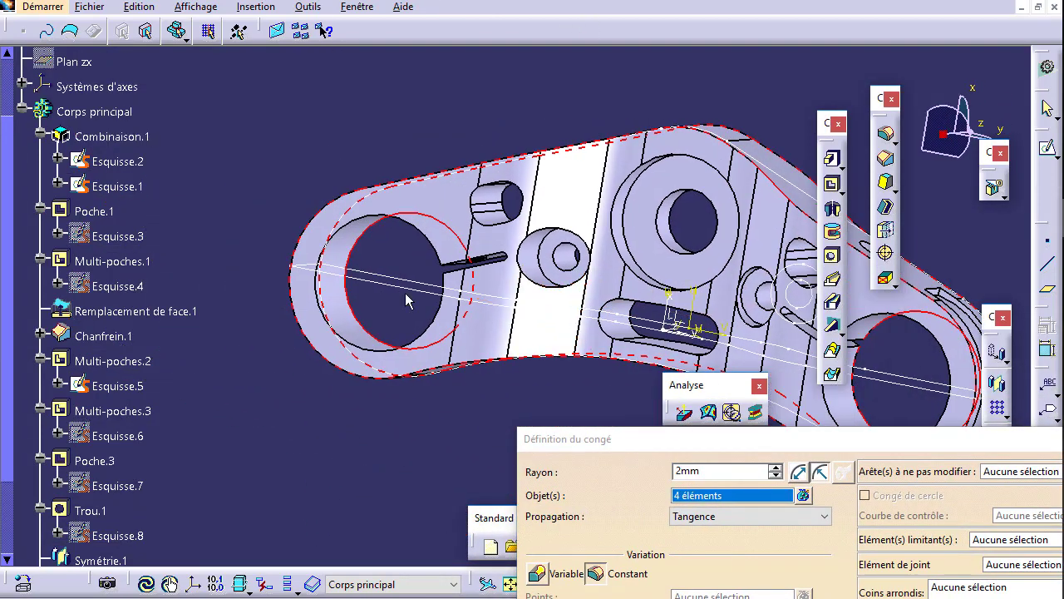
pyautogui.click(372, 223)
pyautogui.moveTo(924, 316); pyautogui.dragTo(704, 224, button='middle')
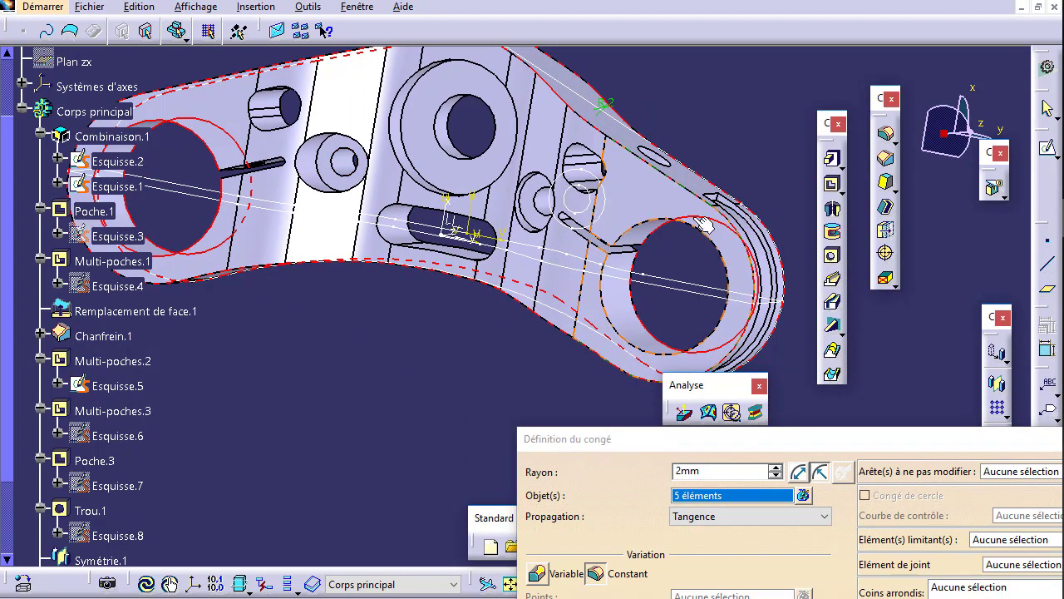
pyautogui.click(662, 223)
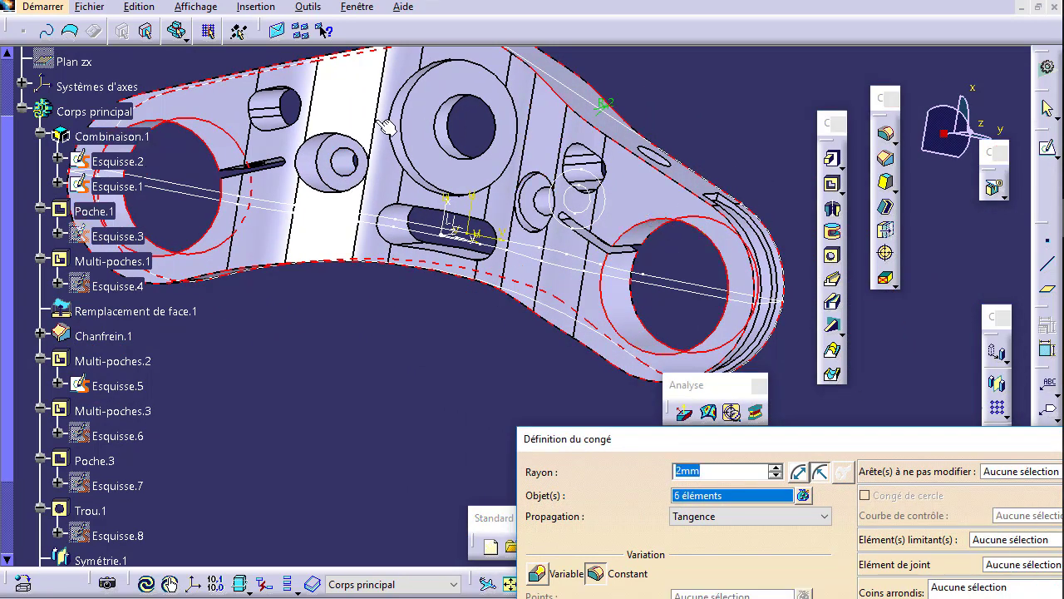
pyautogui.click(509, 179)
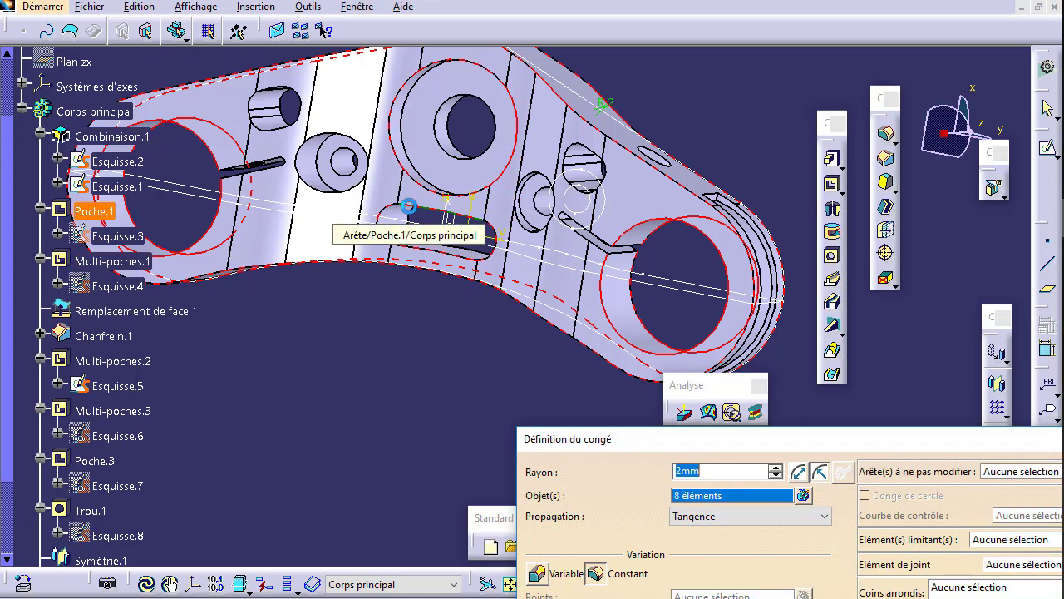
# Add the small slot and top contour edges, bringing the fillet to 12 edges.
pyautogui.moveTo(509, 228); pyautogui.dragTo(594, 231, button='middle')
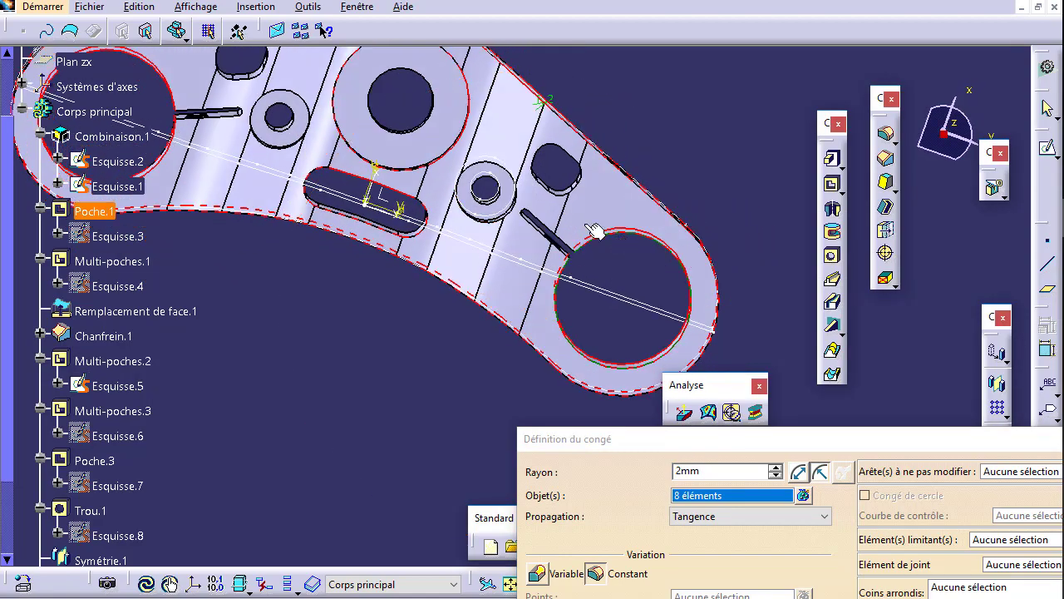
pyautogui.click(585, 164)
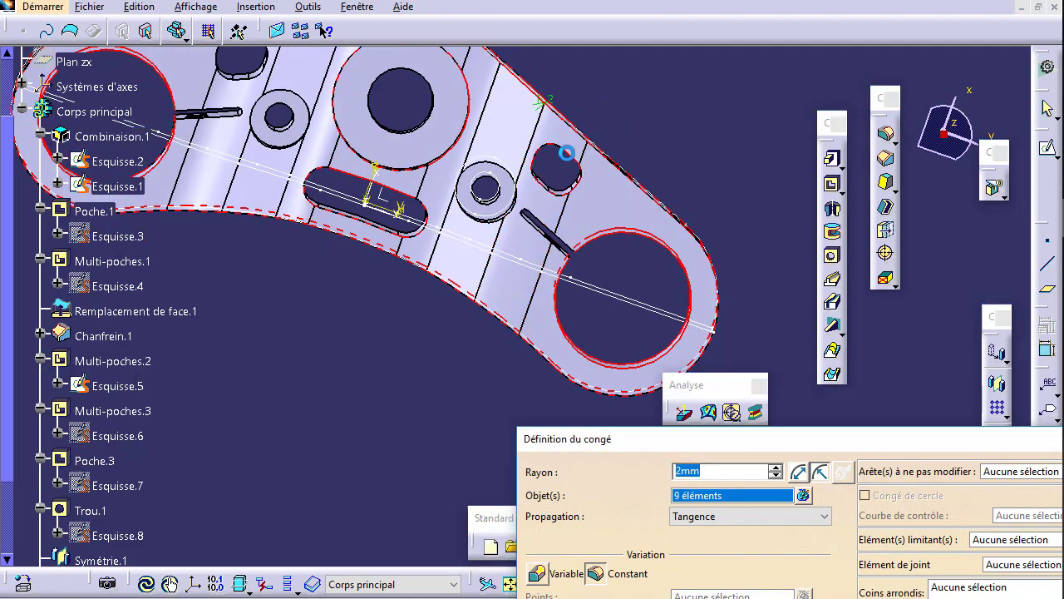
pyautogui.moveTo(584, 165)
pyautogui.mouseDown(button='middle')
pyautogui.moveTo(519, 206)
pyautogui.moveTo(439, 333)
pyautogui.moveTo(510, 302)
pyautogui.moveTo(508, 325)
pyautogui.moveTo(511, 246)
pyautogui.moveTo(530, 220)
pyautogui.moveTo(482, 249)
pyautogui.moveTo(498, 274)
pyautogui.moveTo(574, 194)
pyautogui.moveTo(711, 252)
pyautogui.mouseUp(button='middle')
pyautogui.click(538, 189)
pyautogui.click(547, 186)
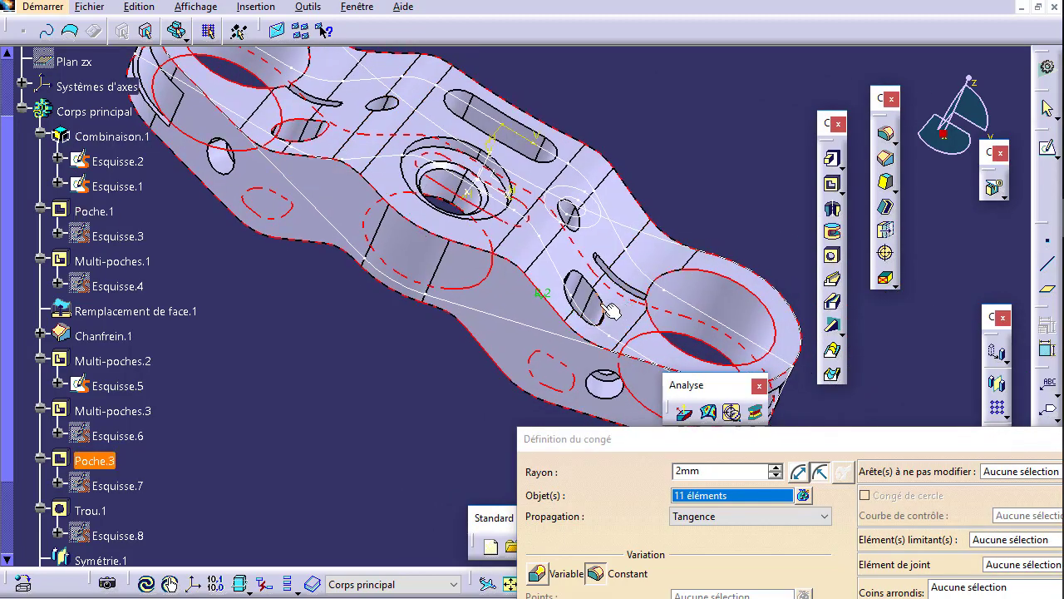
pyautogui.click(603, 303)
pyautogui.moveTo(546, 240)
pyautogui.mouseDown(button='middle')
pyautogui.moveTo(407, 262)
pyautogui.moveTo(484, 248)
pyautogui.mouseUp(button='middle')
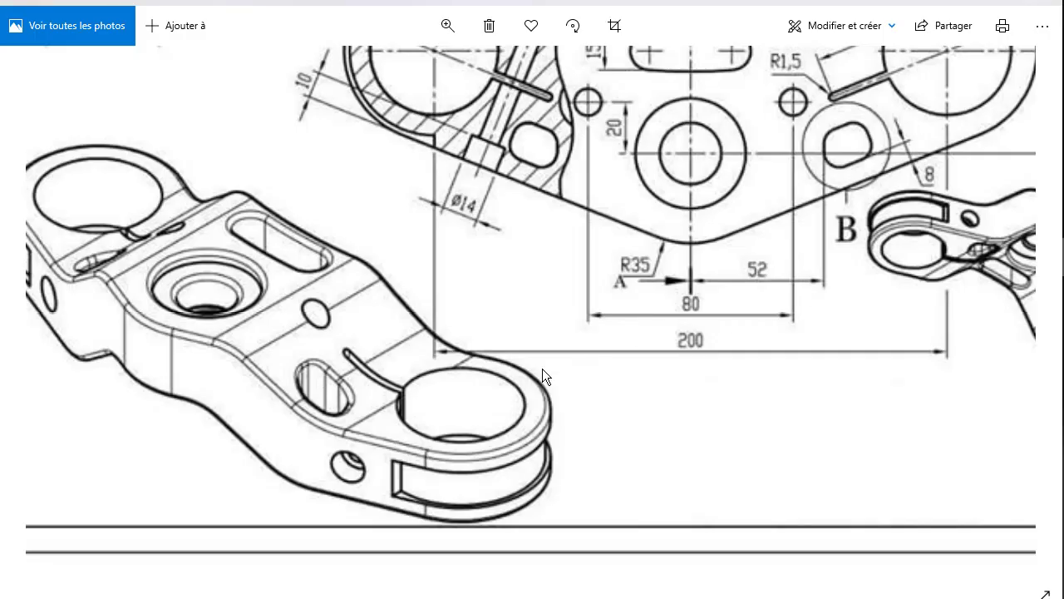
# Pan and scroll around the zoomed reference drawing to inspect its dimensioned top view and 3D views.
pyautogui.moveTo(542, 369)
pyautogui.mouseDown()
pyautogui.moveTo(598, 362)
pyautogui.moveTo(683, 406)
pyautogui.mouseUp()
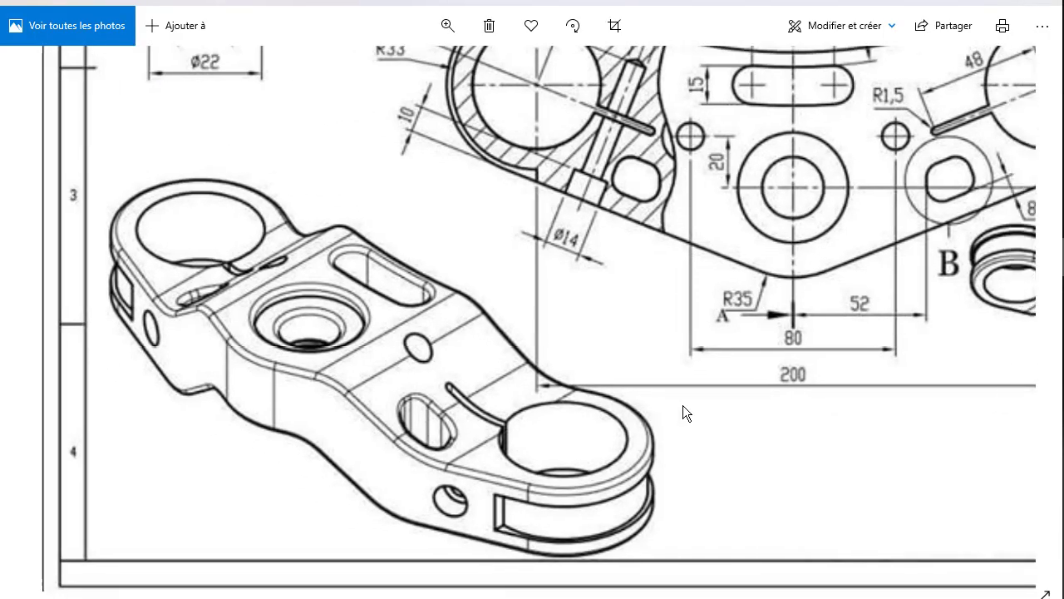
pyautogui.scroll(2, 682, 413)
pyautogui.hscroll(4, 492, 374)
pyautogui.scroll(1, 493, 374)
pyautogui.hscroll(2, 866, 321)
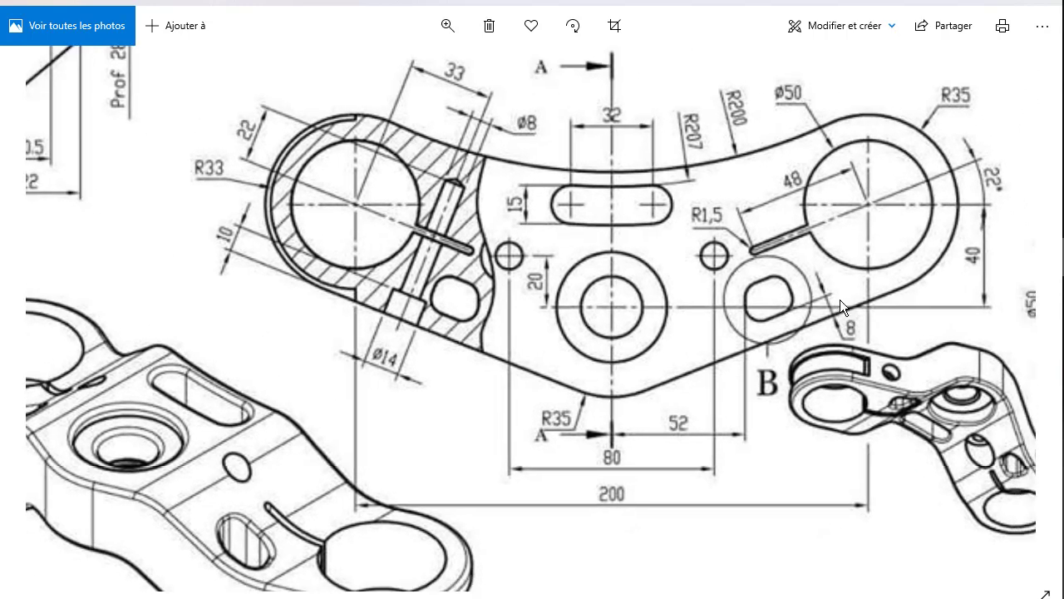
pyautogui.scroll(-2, 840, 299)
pyautogui.hscroll(-1, 535, 409)
pyautogui.hscroll(-1, 481, 389)
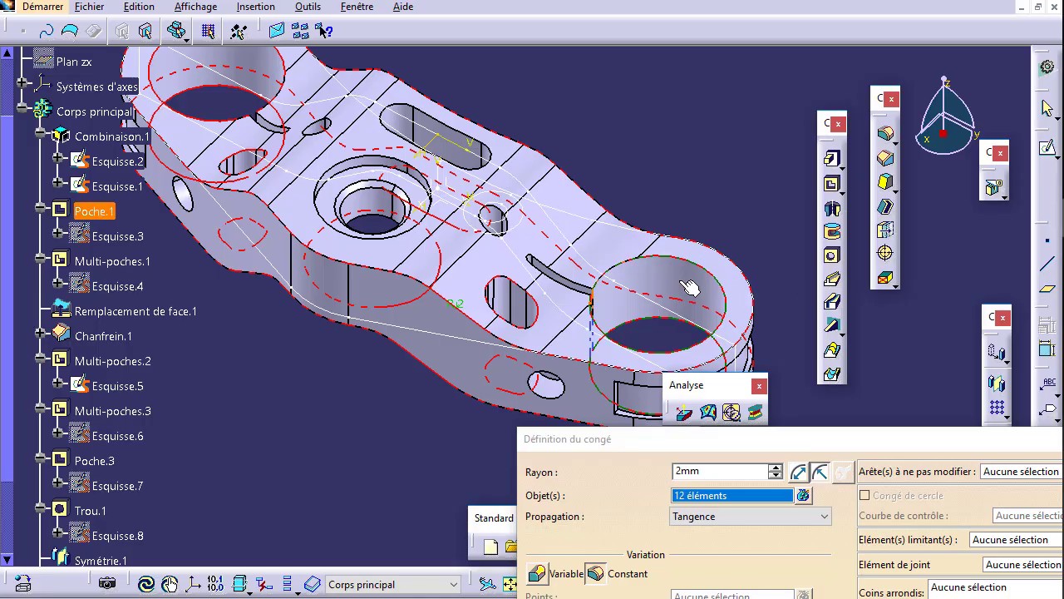
# Deselect the right, left and lower bore edges, leaving the 2 mm fillet with 8 edges.
pyautogui.click(722, 280)
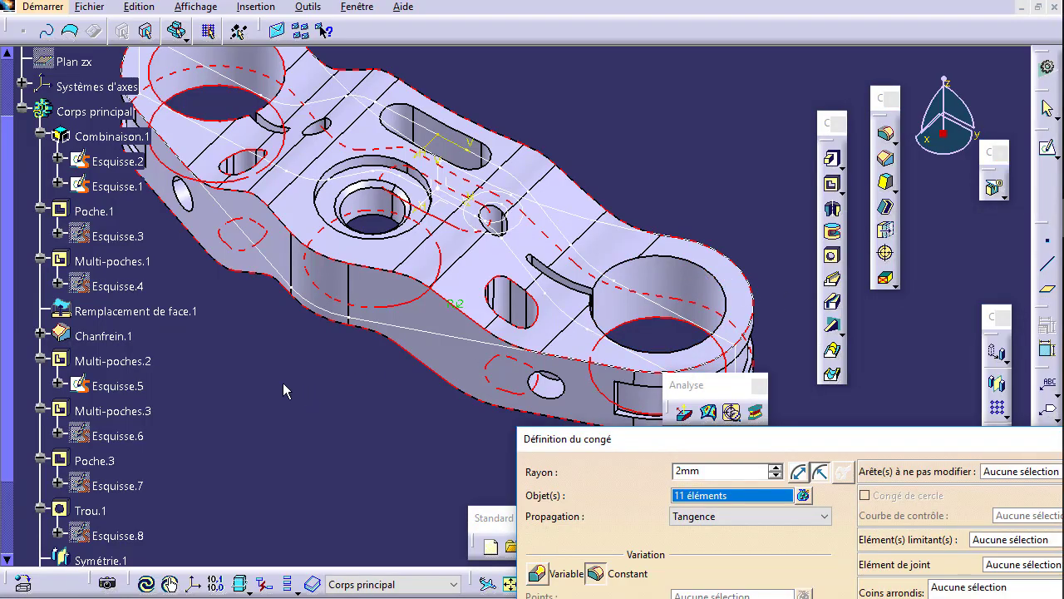
pyautogui.moveTo(291, 310)
pyautogui.mouseDown(button='middle')
pyautogui.moveTo(426, 170)
pyautogui.moveTo(696, 240)
pyautogui.mouseUp(button='middle')
pyautogui.click(454, 191)
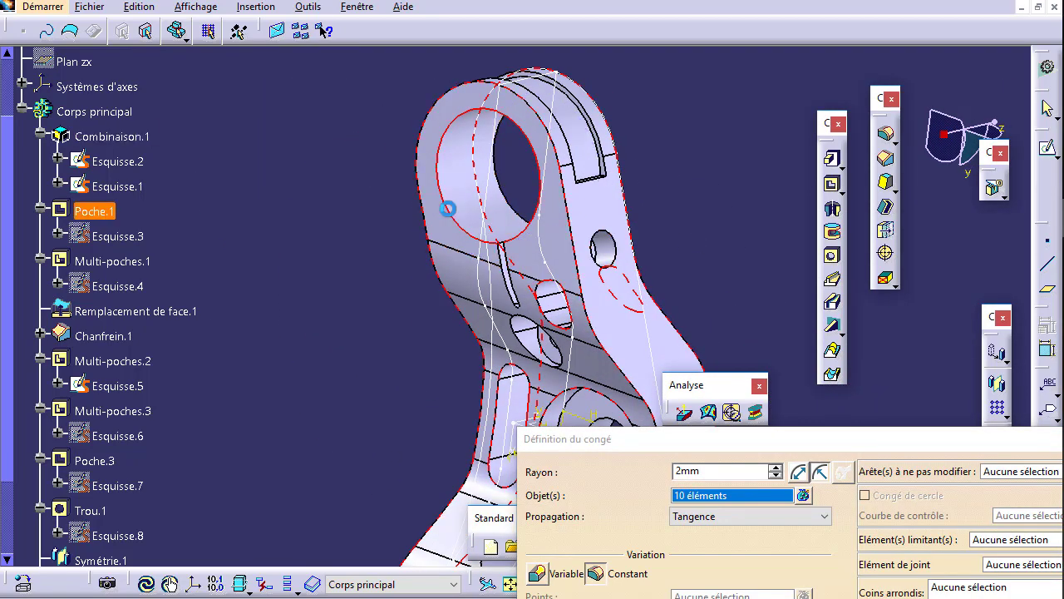
pyautogui.click(447, 209)
pyautogui.moveTo(447, 212); pyautogui.dragTo(391, 322, button='middle')
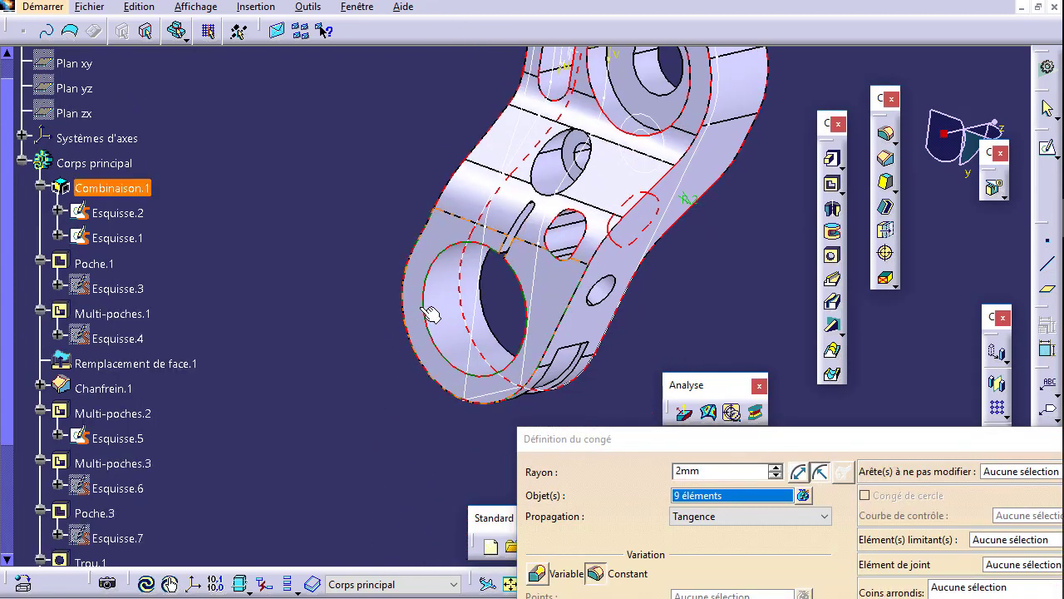
pyautogui.click(433, 314)
pyautogui.moveTo(321, 325); pyautogui.dragTo(657, 262, button='middle')
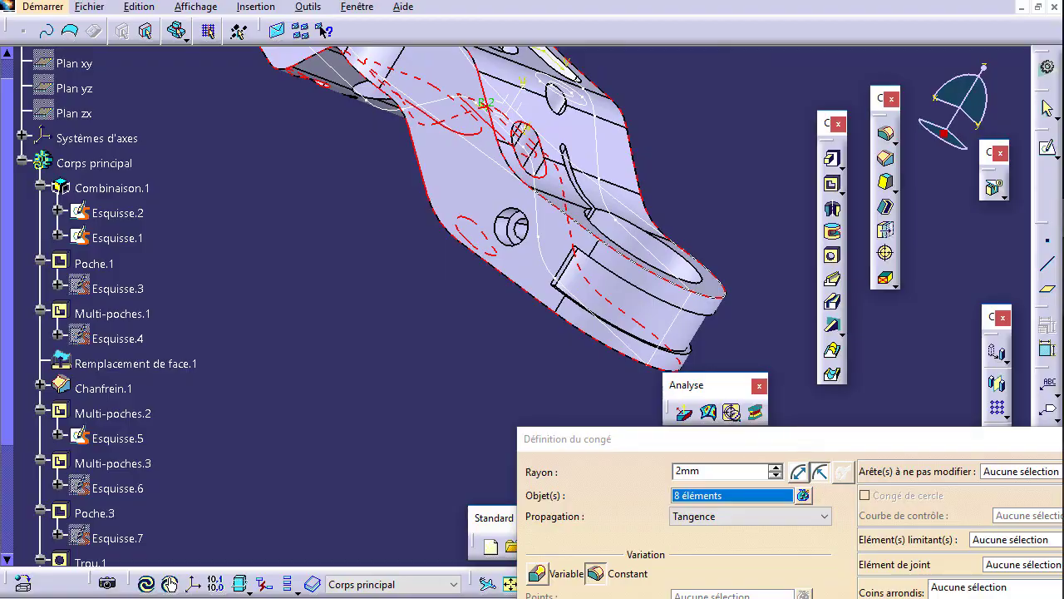
pyautogui.hotkey('alt', 'Tab')
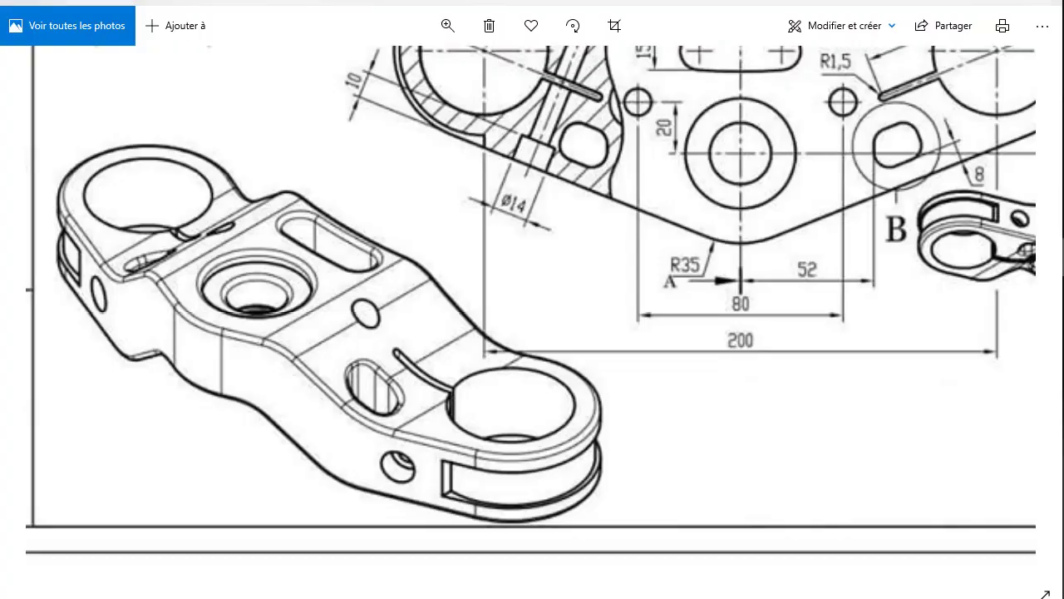
pyautogui.hotkey('alt', 'Tab')
pyautogui.moveTo(861, 449); pyautogui.dragTo(547, 243)
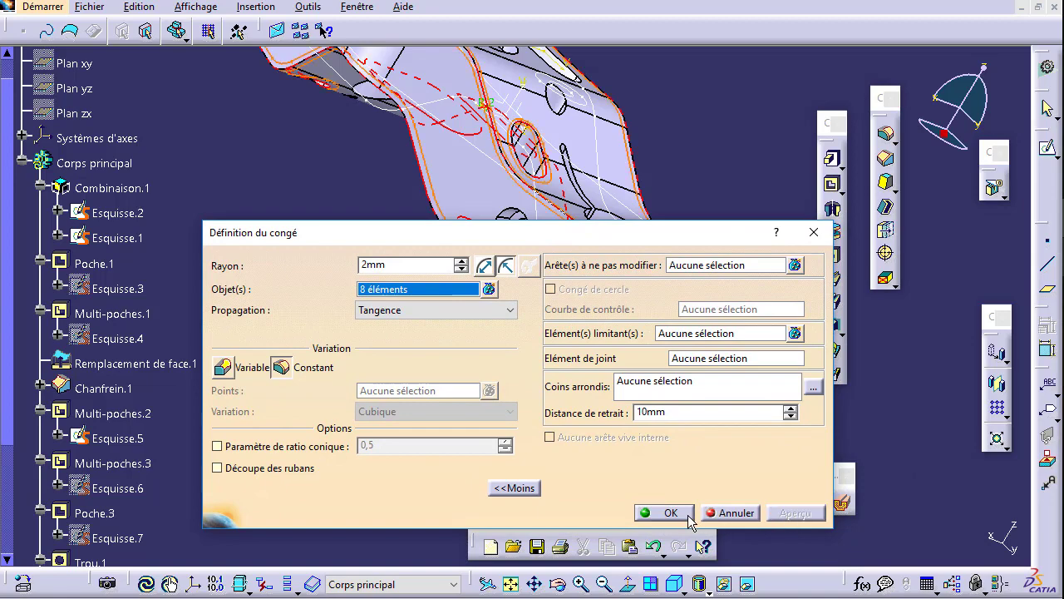
# Confirm the 2 mm fillet on the 8 edges and orbit to review the rounded part.
pyautogui.click(689, 521)
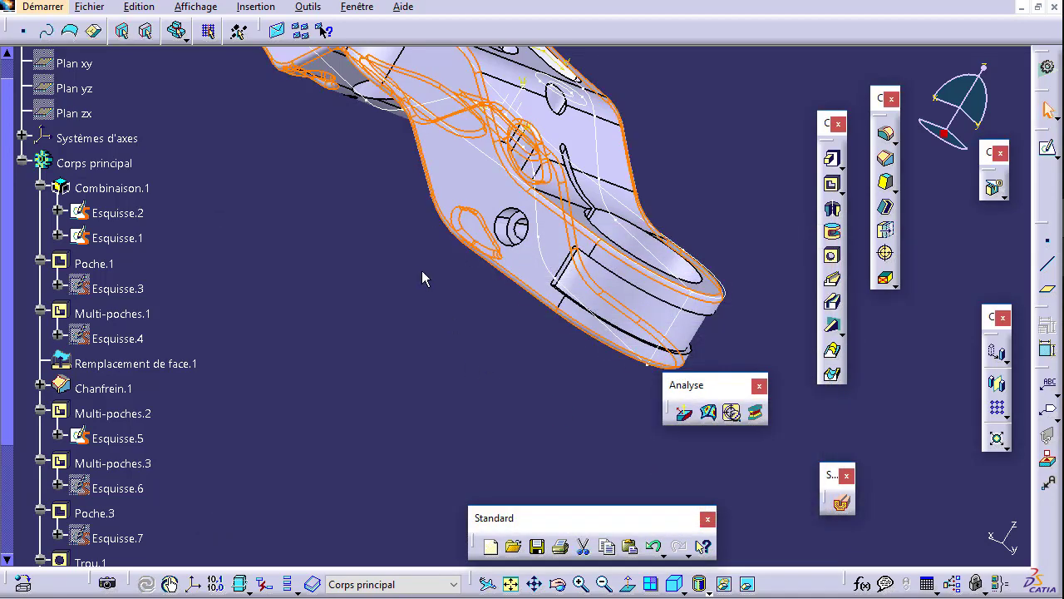
pyautogui.moveTo(422, 278)
pyautogui.mouseDown(button='middle')
pyautogui.moveTo(410, 435)
pyautogui.moveTo(511, 408)
pyautogui.moveTo(678, 487)
pyautogui.moveTo(532, 388)
pyautogui.moveTo(565, 325)
pyautogui.moveTo(438, 373)
pyautogui.mouseUp(button='middle')
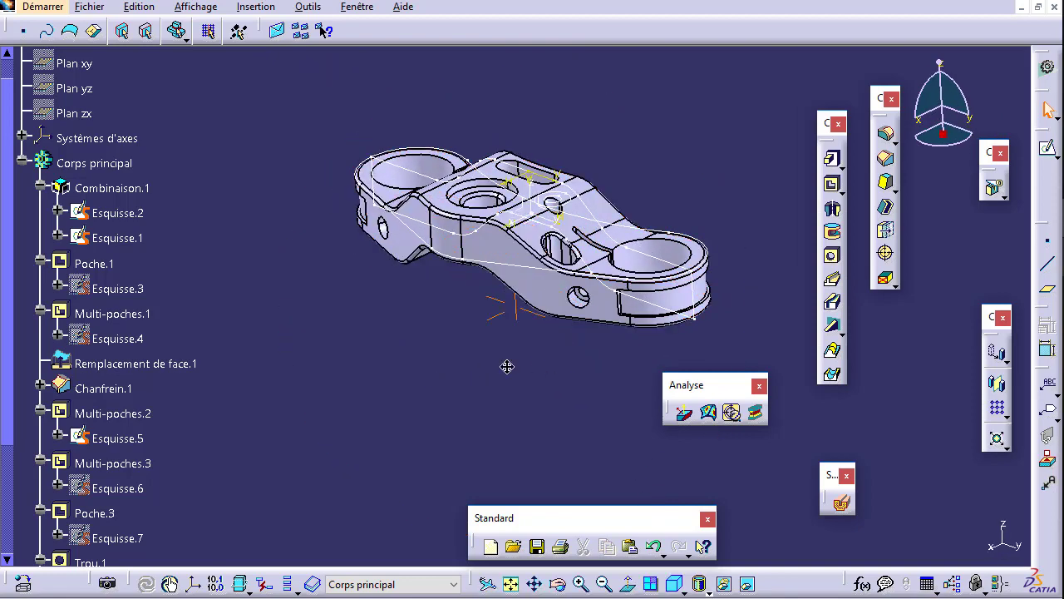
pyautogui.moveTo(508, 366)
pyautogui.mouseDown(button='middle')
pyautogui.moveTo(482, 470)
pyautogui.moveTo(499, 416)
pyautogui.moveTo(412, 342)
pyautogui.mouseUp(button='middle')
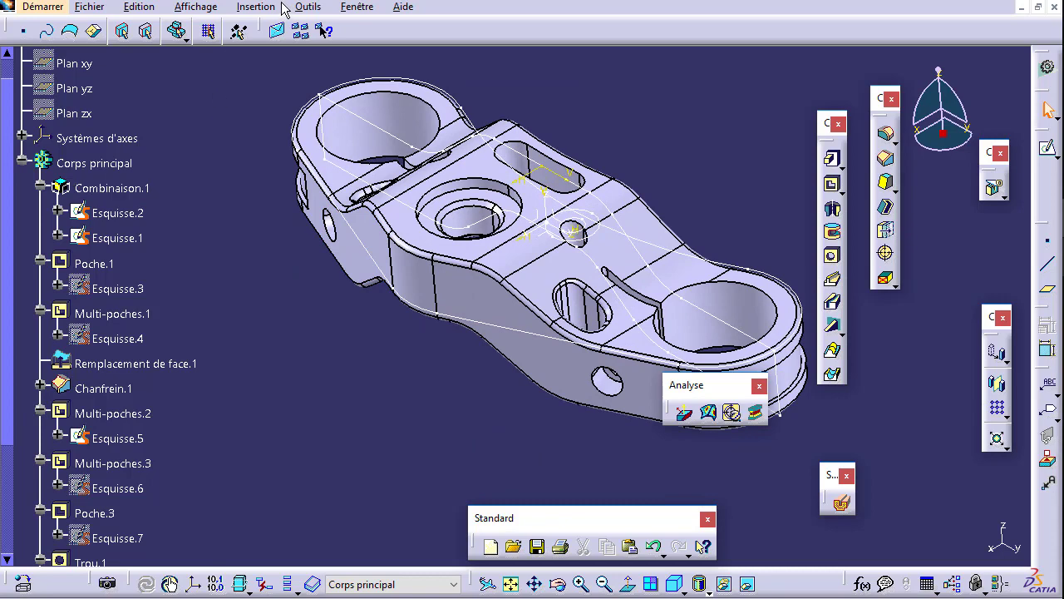
# Hide all sketches via Outils > Cacher > Esquisses, then orbit to inspect the solid bracket.
pyautogui.click(308, 7)
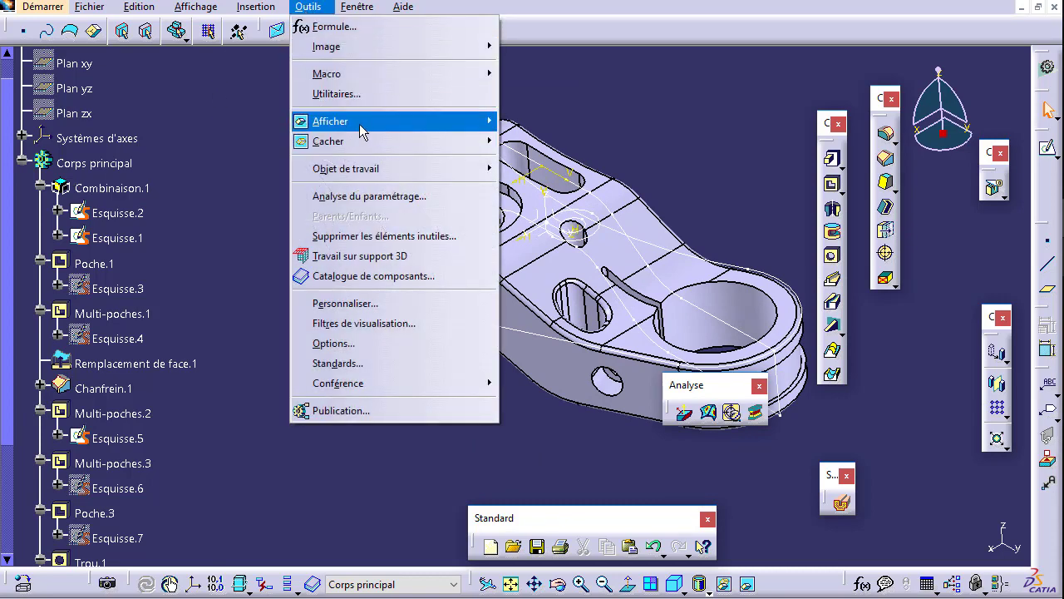
pyautogui.moveTo(328, 142)
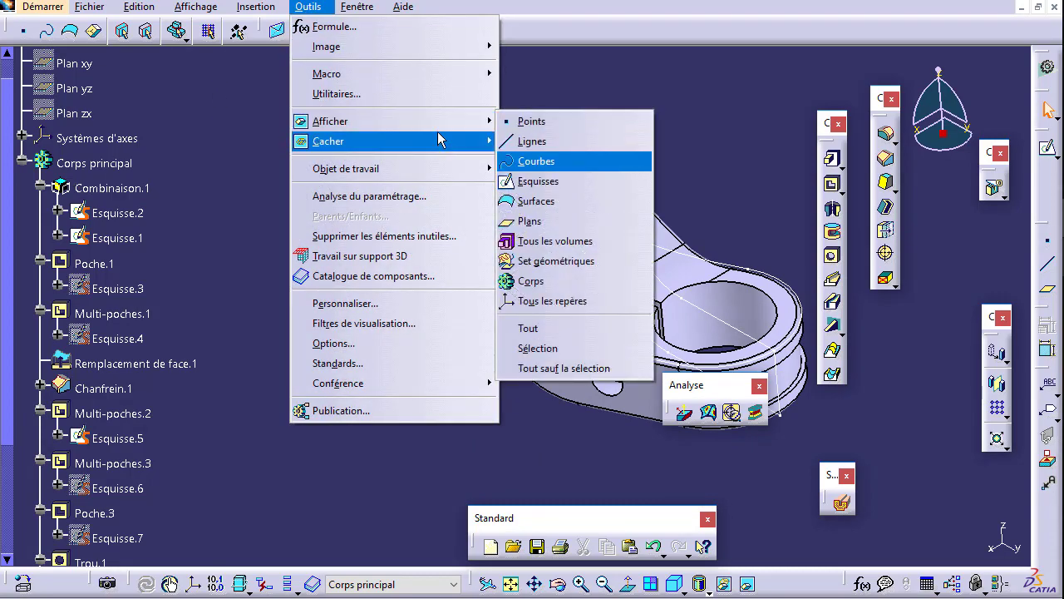
pyautogui.click(540, 203)
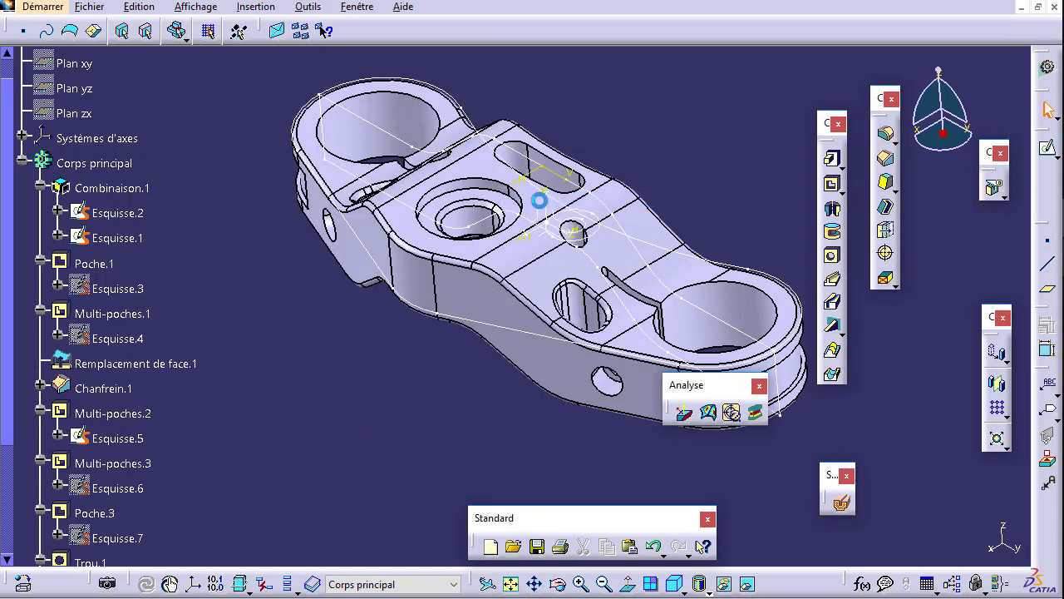
pyautogui.moveTo(403, 297)
pyautogui.mouseDown(button='middle')
pyautogui.moveTo(452, 311)
pyautogui.moveTo(474, 352)
pyautogui.moveTo(472, 372)
pyautogui.moveTo(486, 375)
pyautogui.mouseUp(button='middle')
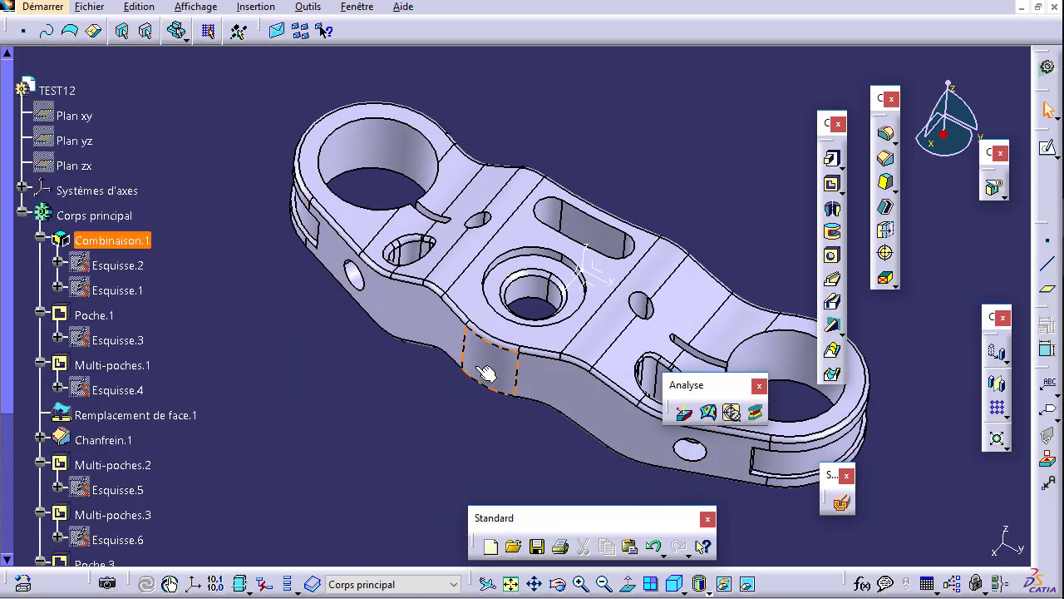